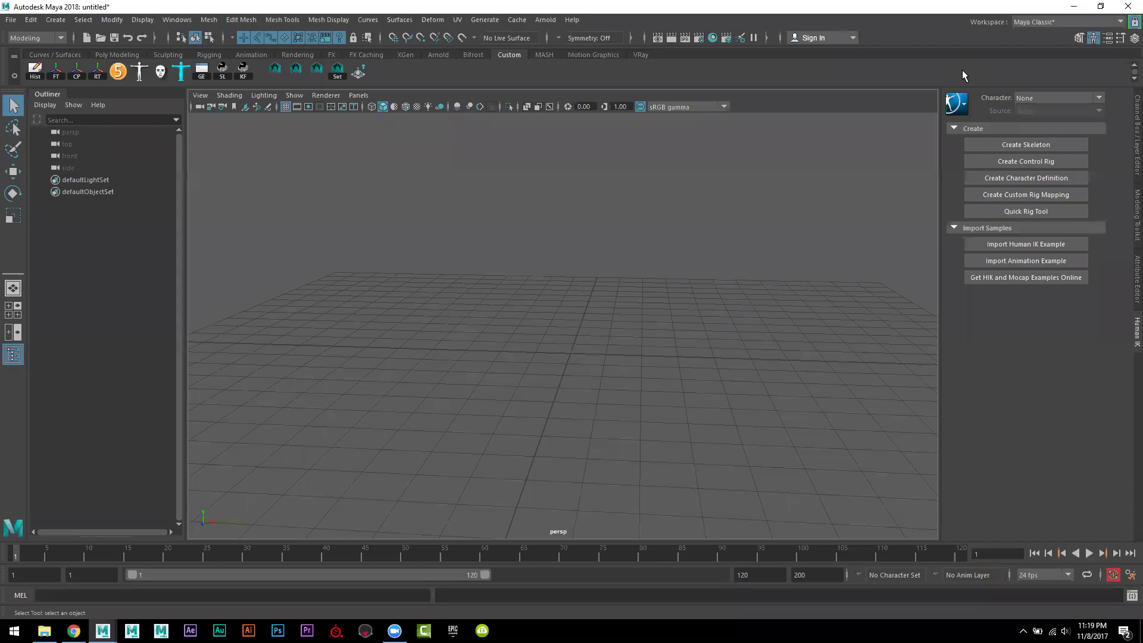
Step: Zoom and orbit the viewport to frame the empty grid from above
scroll(607, 339, down, 2)
scroll(612, 332, down, 2)
scroll(615, 334, down, 2)
scroll(566, 269, down, 2)
scroll(566, 269, down, 2)
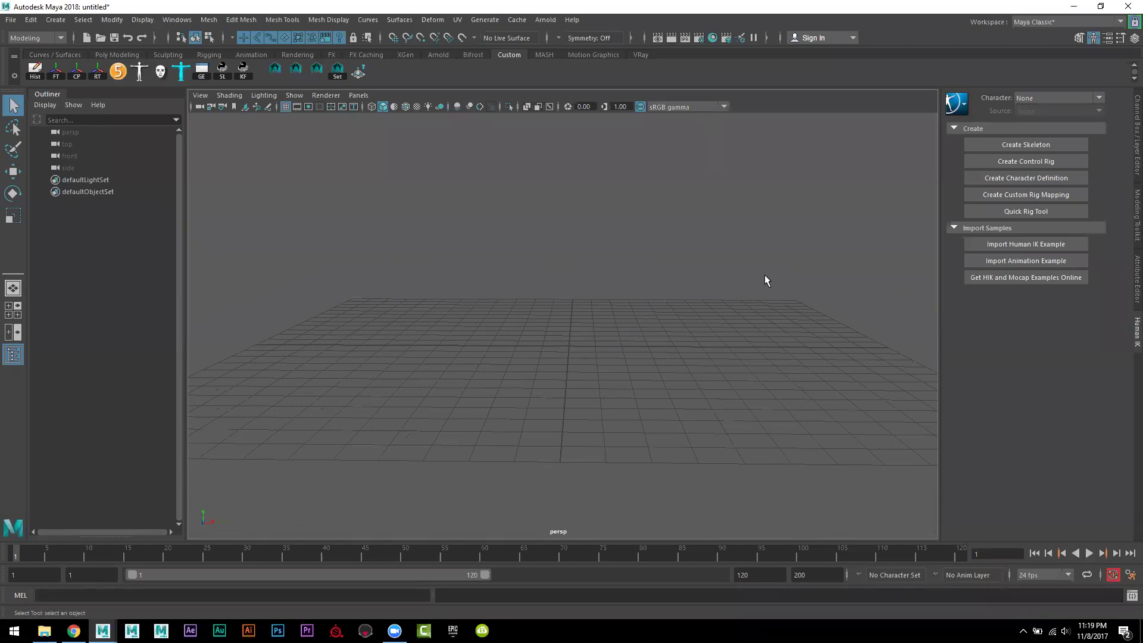
scroll(536, 340, up, 2)
scroll(545, 355, up, 2)
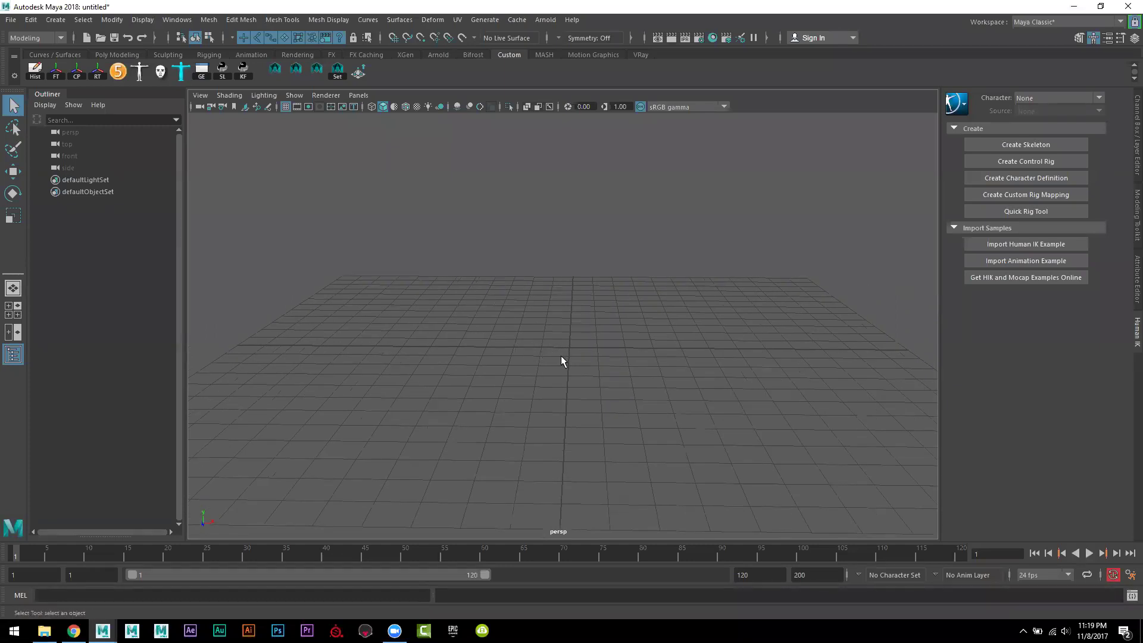
alt+drag(576, 360, 566, 319)
mouse_move(569, 324)
alt+right_down()
mouse_move(601, 347)
mouse_move(645, 339)
mouse_move(578, 290)
alt+right_up()
mouse_move(578, 290)
alt+mouse_down()
mouse_move(623, 314)
mouse_move(548, 260)
alt+mouse_up()
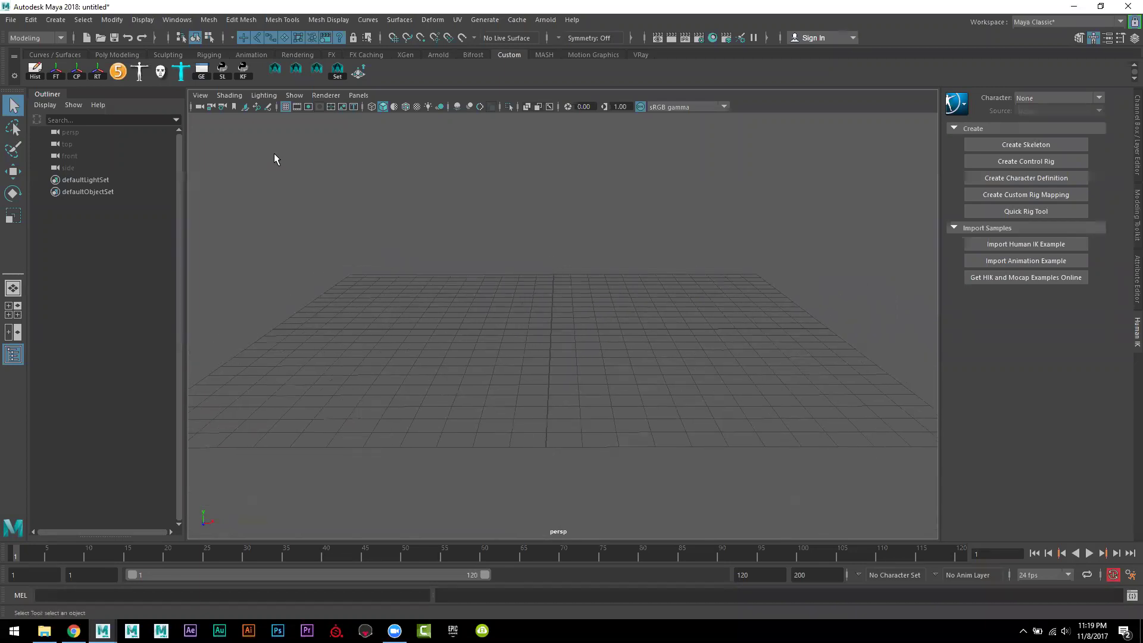
mouse_move(354, 213)
alt+mouse_down()
mouse_move(439, 265)
mouse_move(543, 273)
mouse_move(539, 263)
mouse_move(583, 289)
alt+mouse_up()
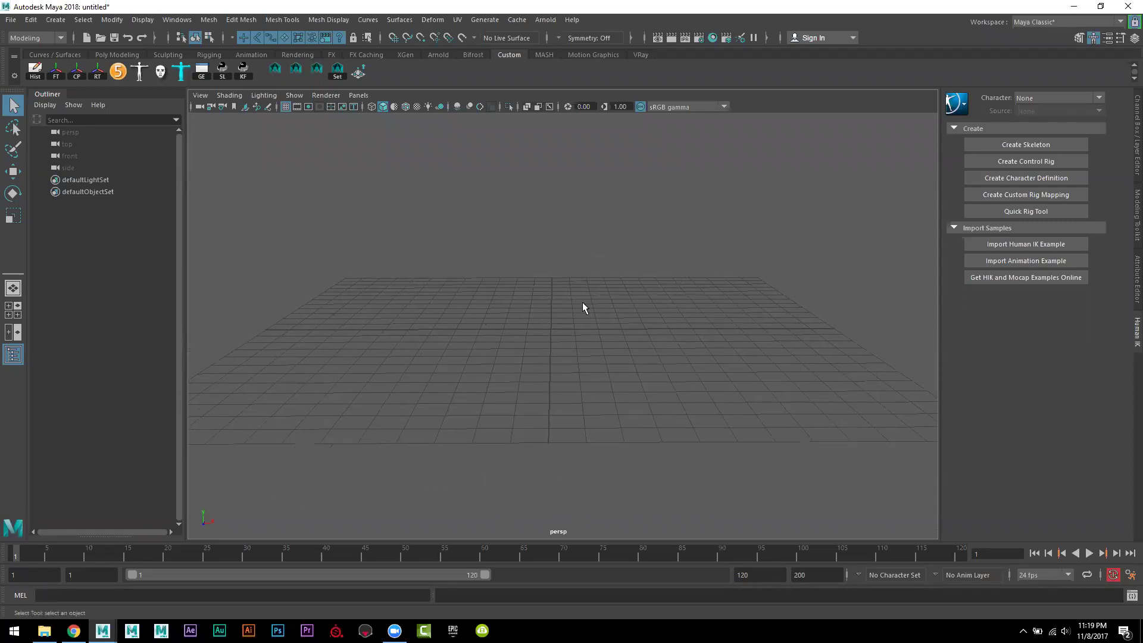
mouse_move(521, 311)
alt+mouse_down()
mouse_move(536, 319)
mouse_move(443, 253)
alt+mouse_up()
scroll(482, 247, down, 3)
scroll(496, 254, down, 2)
alt+drag(492, 249, 512, 247)
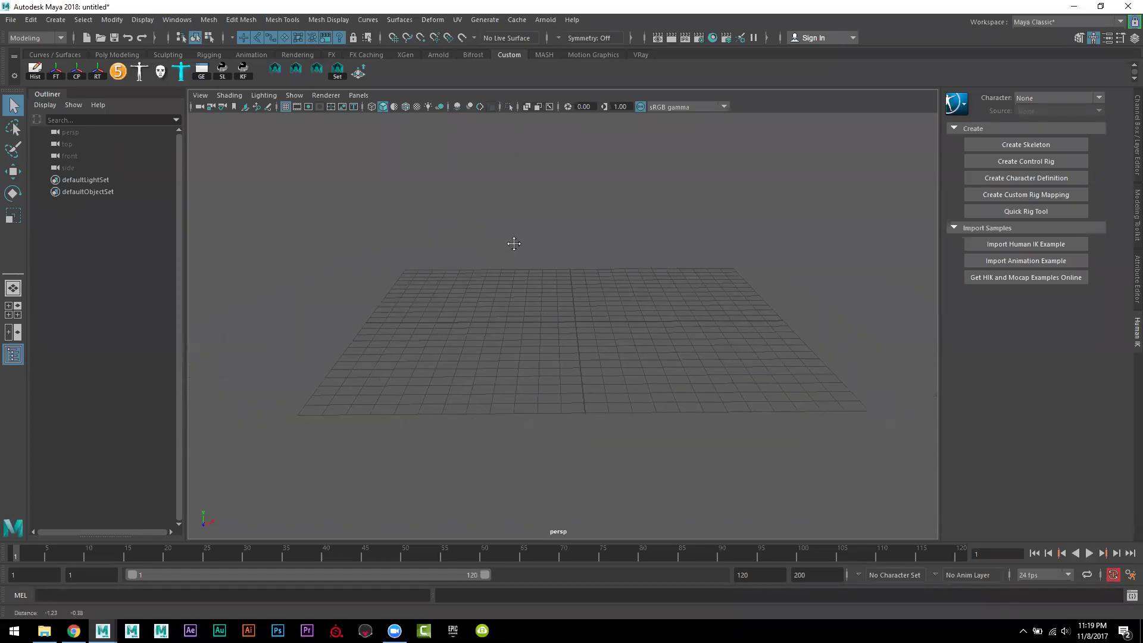
Step: Create a polygon sphere at the grid centre and raise it off the grid
key(space)
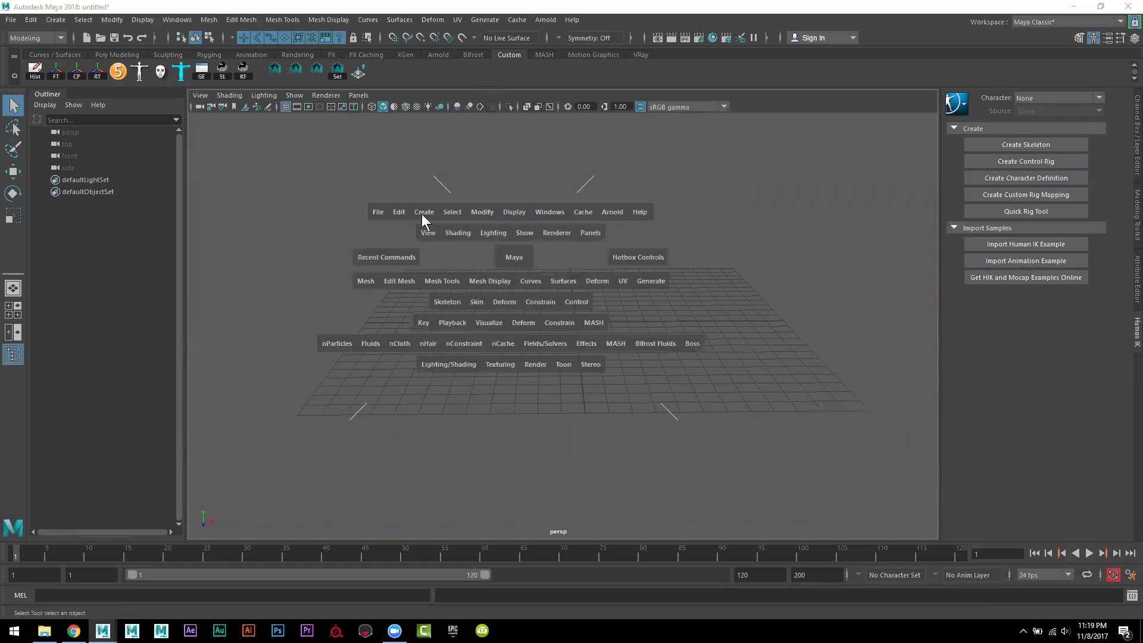
click(424, 209)
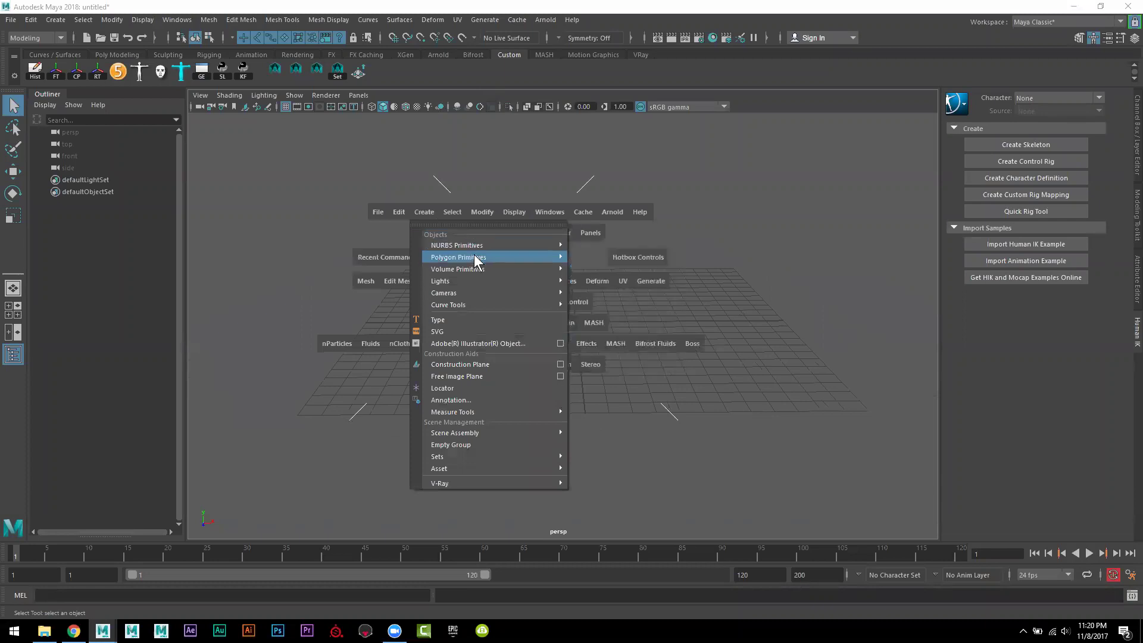
mouse_move(459, 257)
click(592, 266)
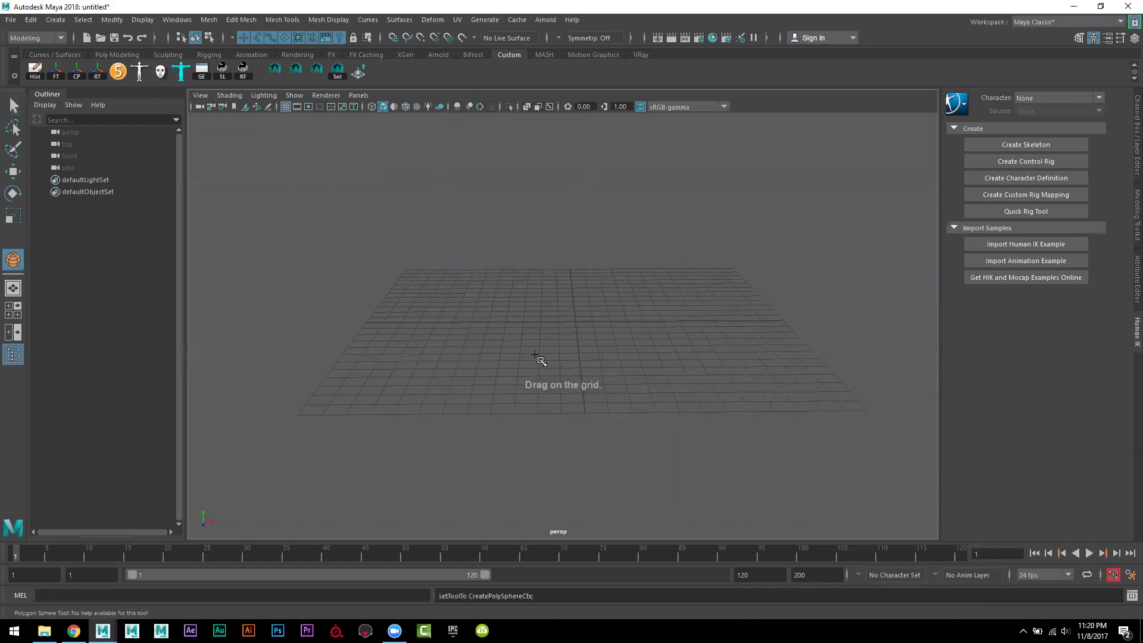
drag(529, 343, 537, 344)
key(w)
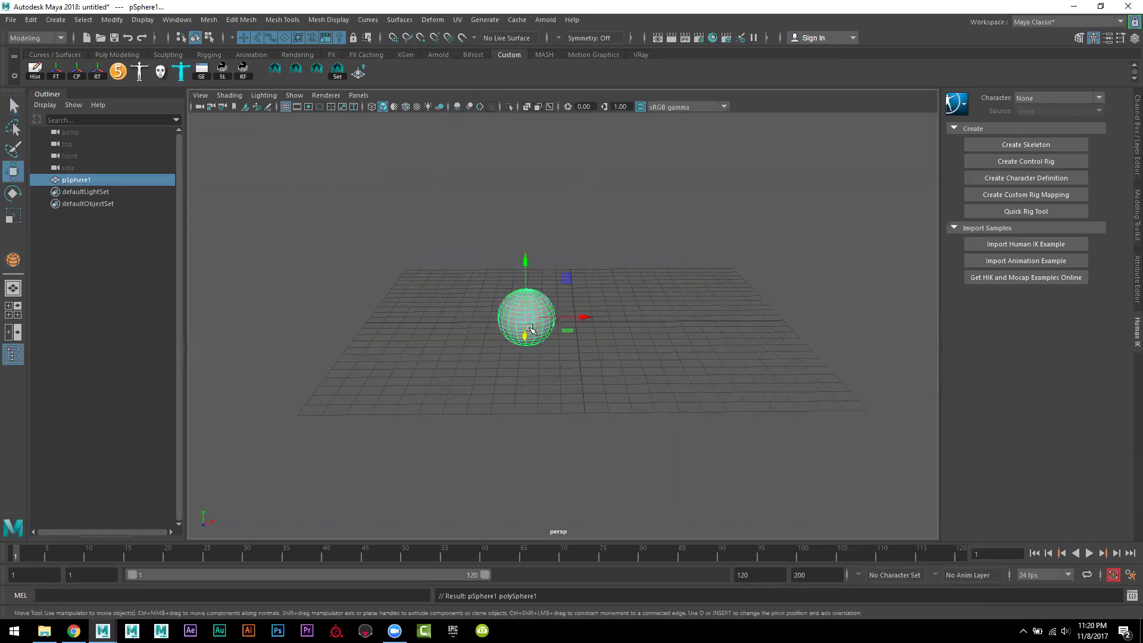
drag(525, 264, 525, 62)
mouse_move(576, 257)
alt+mouse_down()
mouse_move(518, 217)
mouse_move(528, 291)
mouse_move(518, 247)
mouse_move(531, 278)
alt+mouse_up()
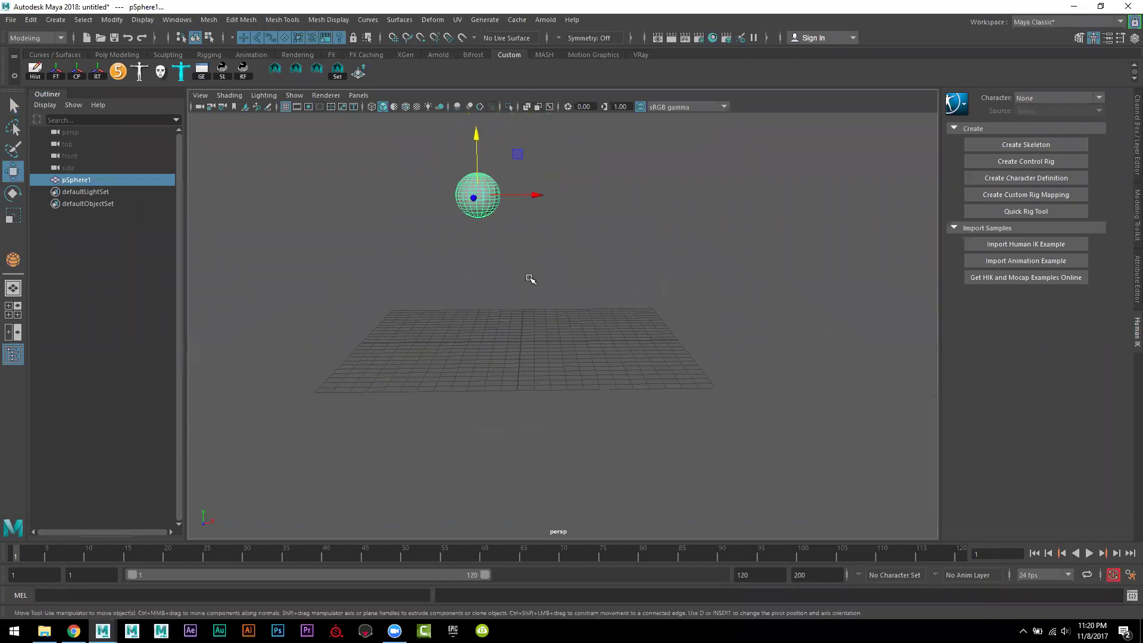
Step: Draw a polygon cube on the grid below the sphere
key(space)
click(439, 253)
mouse_move(471, 296)
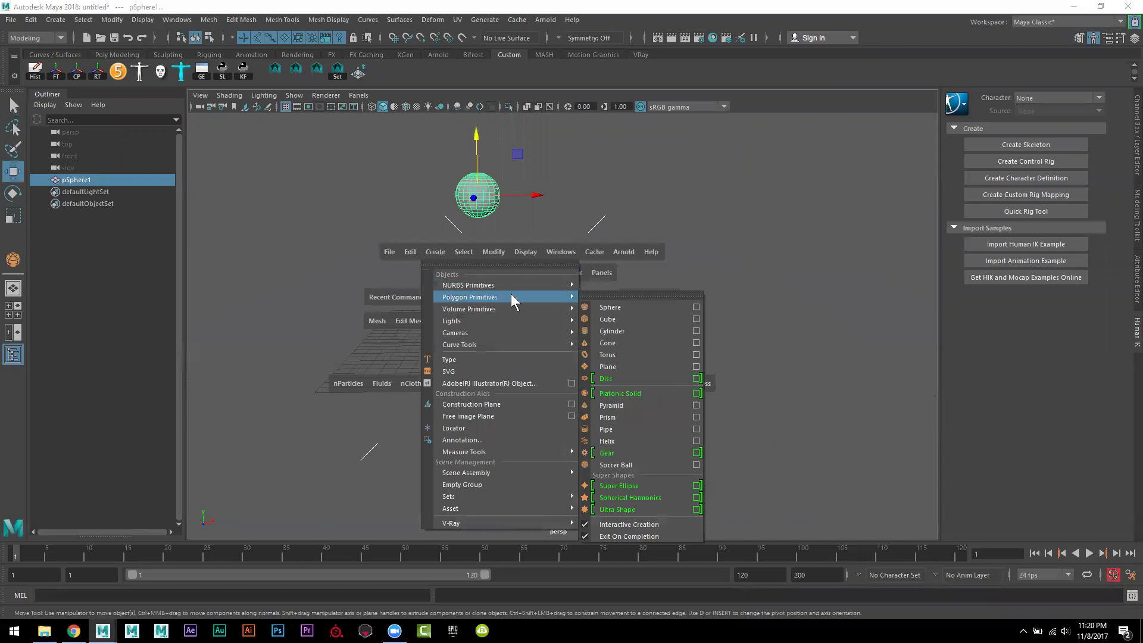
click(620, 319)
mouse_move(457, 317)
mouse_down()
mouse_move(476, 350)
mouse_move(509, 357)
mouse_move(499, 262)
mouse_move(592, 284)
mouse_move(578, 320)
mouse_up()
key(w)
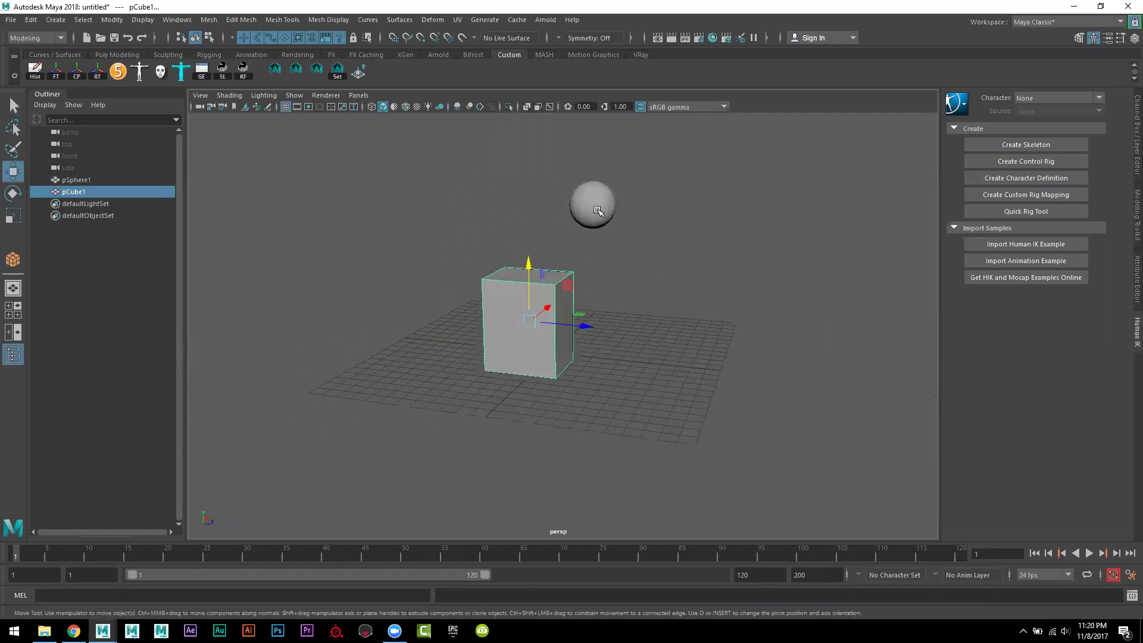
Step: Set the sphere just above the cube and show its UVs in the UV Editor
click(597, 214)
mouse_move(597, 214)
mouse_down()
mouse_move(518, 258)
mouse_move(459, 242)
mouse_move(486, 230)
mouse_up()
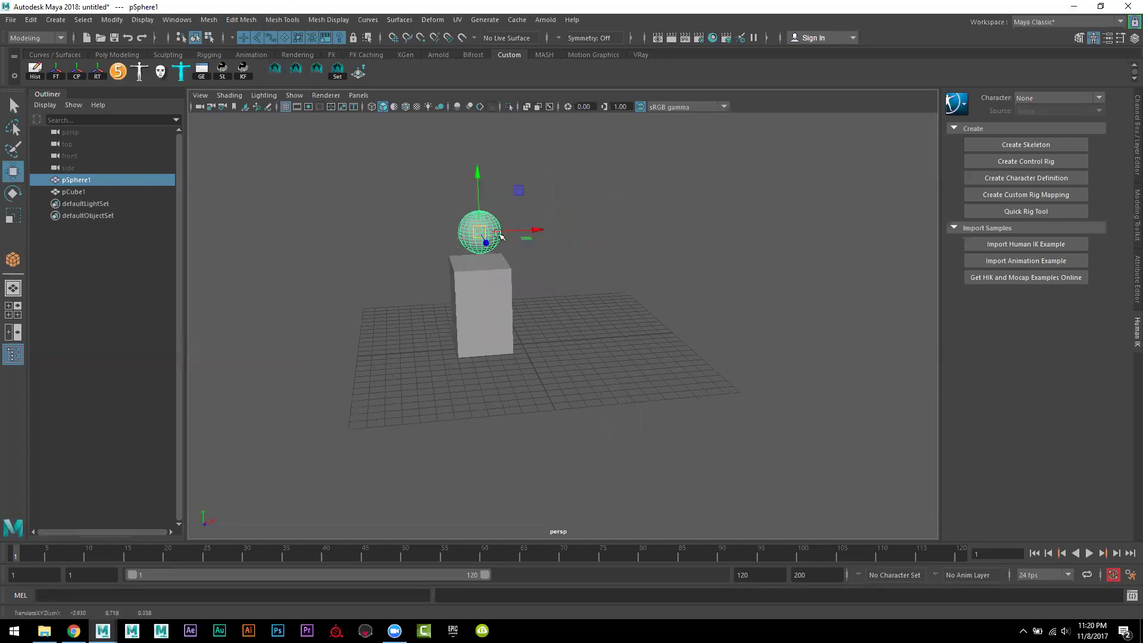
click(461, 20)
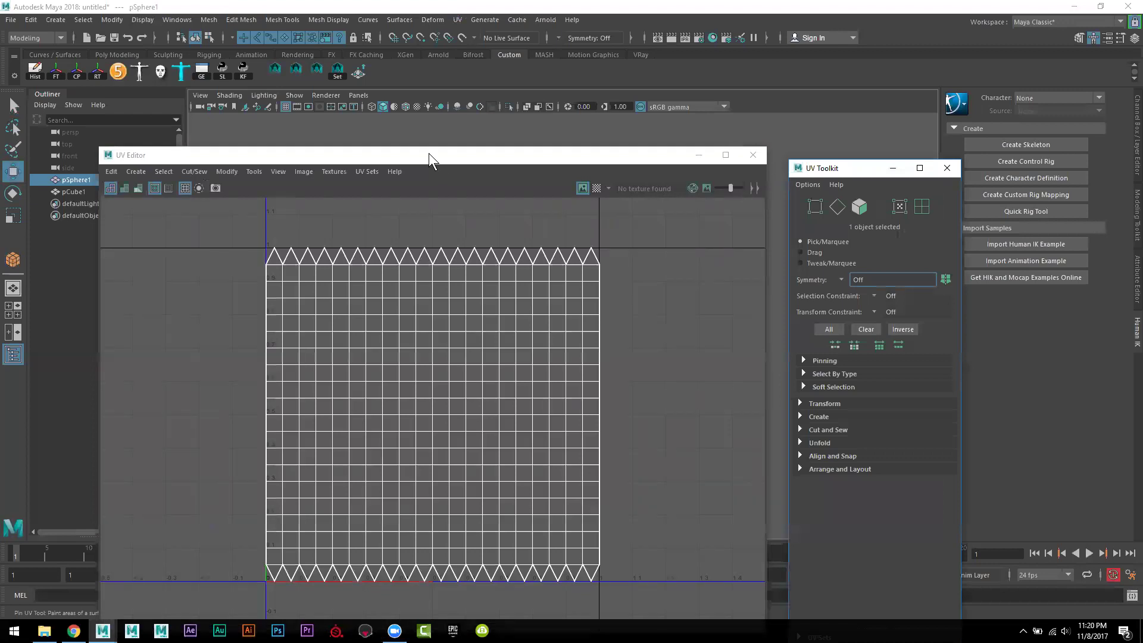
Step: Move and shrink the UV Editor window so the viewport stays visible
drag(429, 153, 749, 140)
mouse_move(794, 413)
alt+right_down()
mouse_move(659, 294)
mouse_move(620, 215)
alt+right_up()
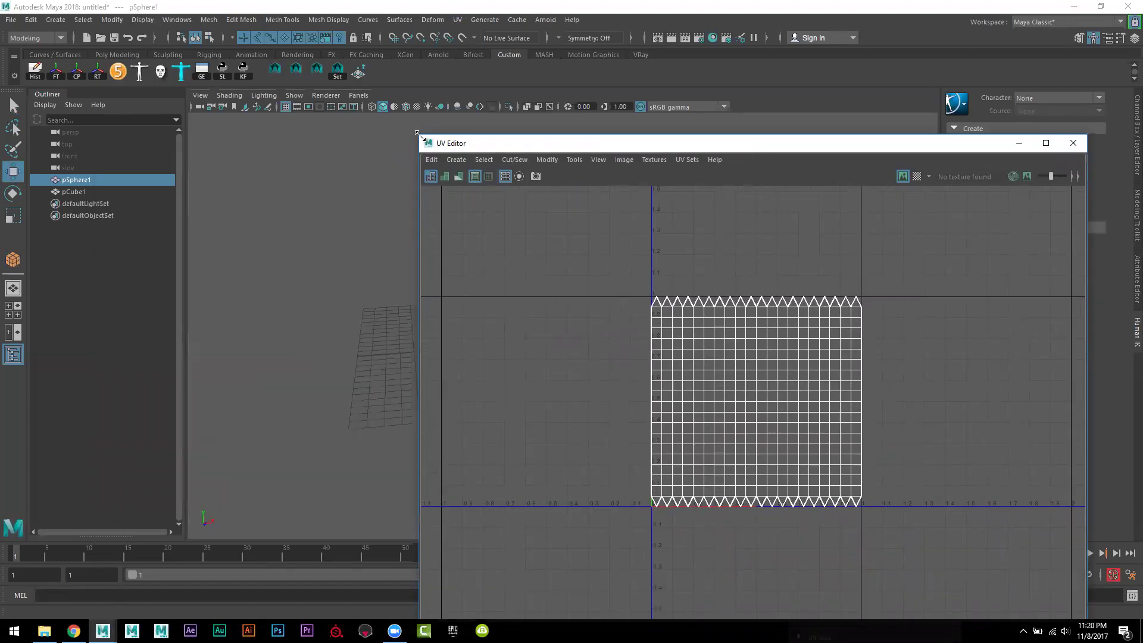
mouse_move(417, 133)
mouse_down()
mouse_move(673, 277)
mouse_move(624, 142)
mouse_up()
scroll(816, 410, up, 1)
scroll(816, 410, up, 1)
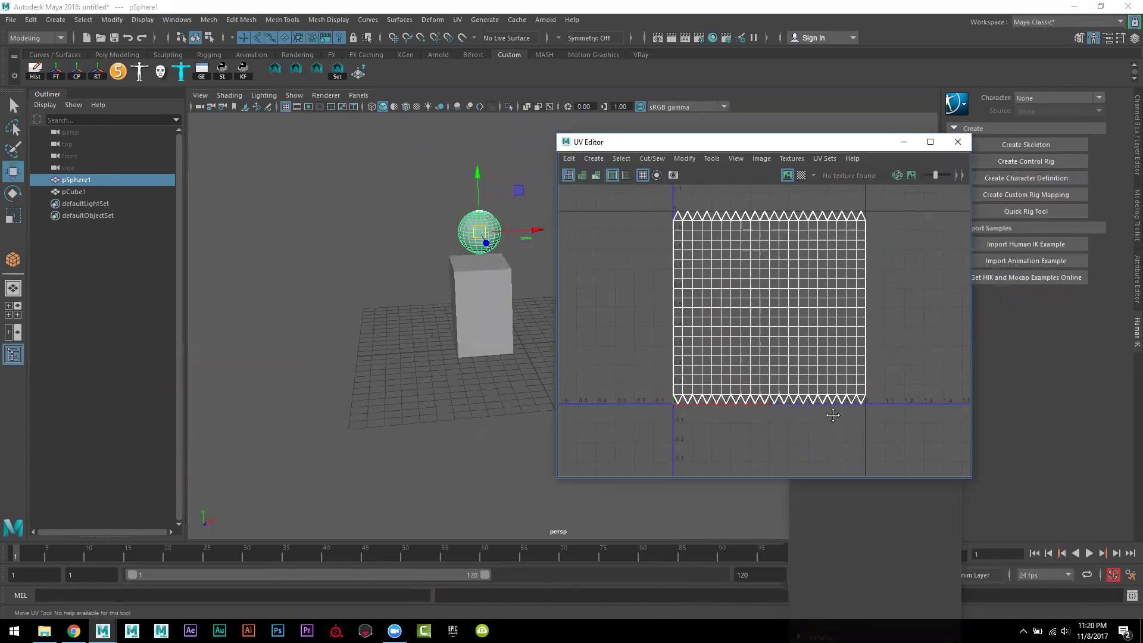
scroll(829, 415, up, 1)
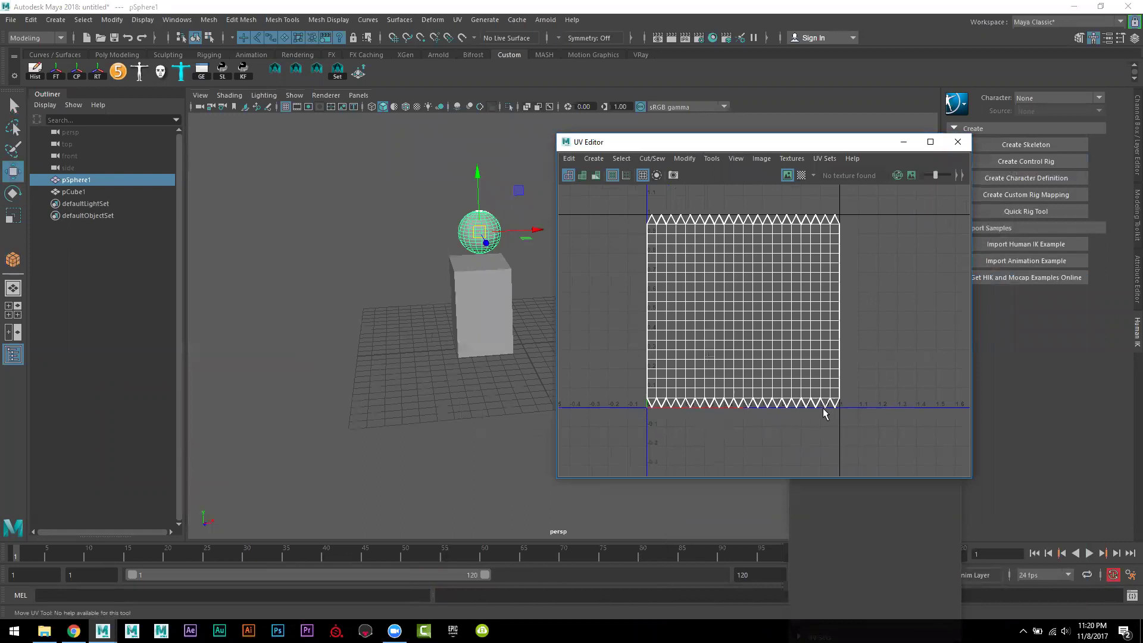
scroll(786, 412, up, 2)
scroll(715, 435, up, 1)
alt+middle_drag(700, 441, 701, 444)
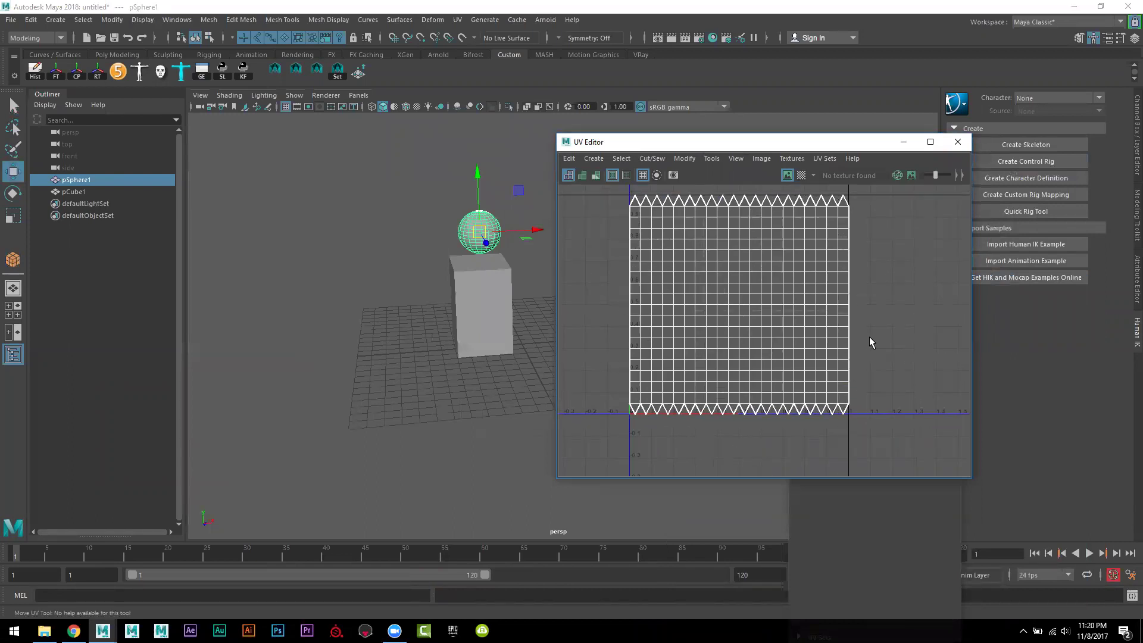
Step: Centre the 0–1 UV square and marquee-select both the sphere and the cube
alt+middle_drag(869, 343, 661, 345)
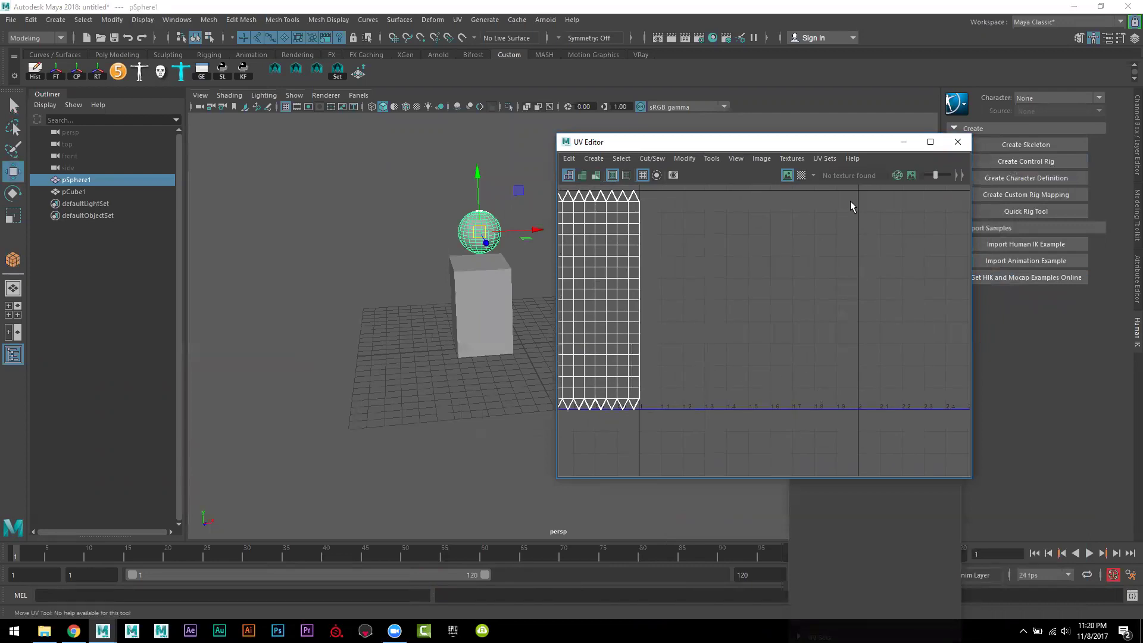
scroll(872, 381, down, 2)
alt+middle_drag(769, 367, 904, 351)
scroll(810, 342, down, 1)
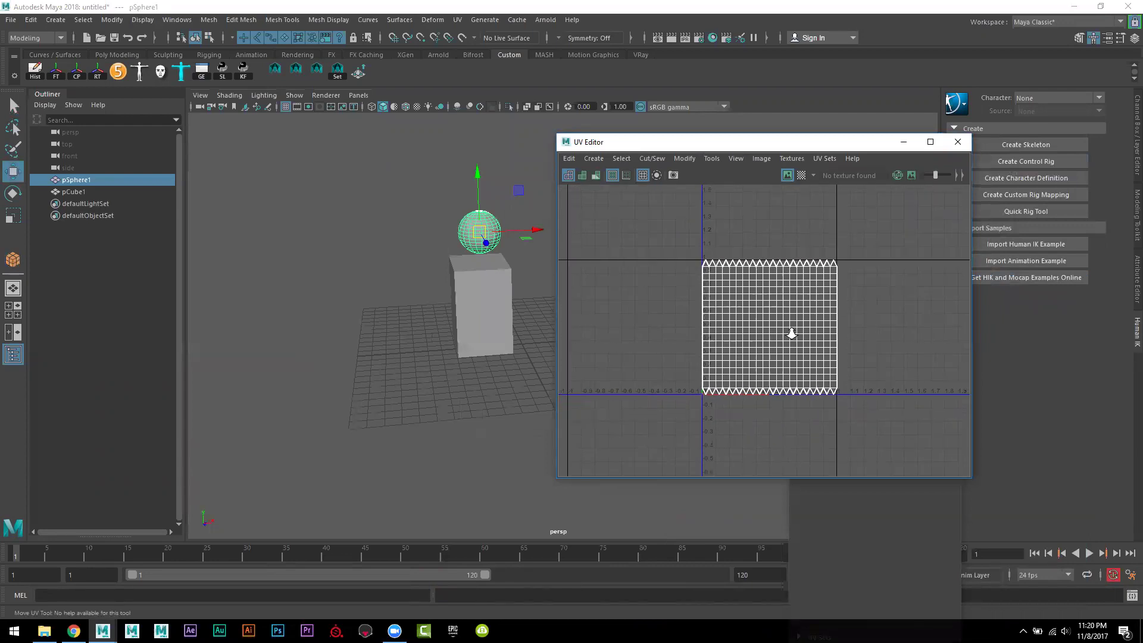
scroll(833, 373, up, 1)
mouse_move(527, 314)
alt+mouse_down()
mouse_move(421, 324)
mouse_move(436, 396)
mouse_move(420, 384)
mouse_move(524, 357)
alt+mouse_up()
drag(328, 179, 466, 432)
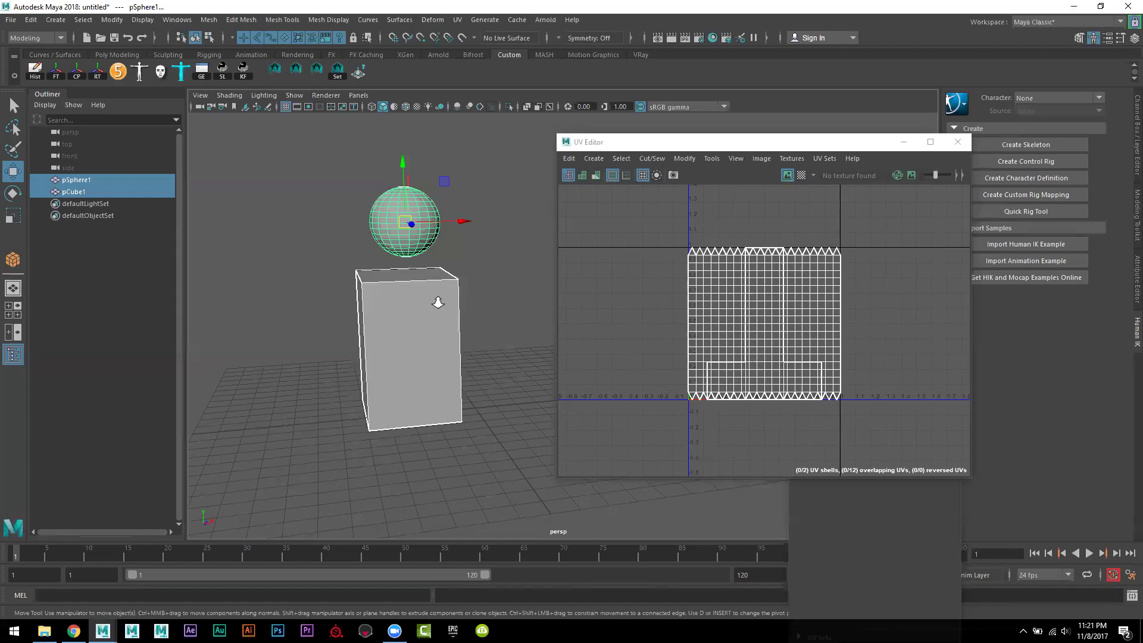
Step: Scale the sphere's UV shell to half size and shift it up and right
scroll(434, 302, up, 3)
click(367, 224)
right_click(796, 310)
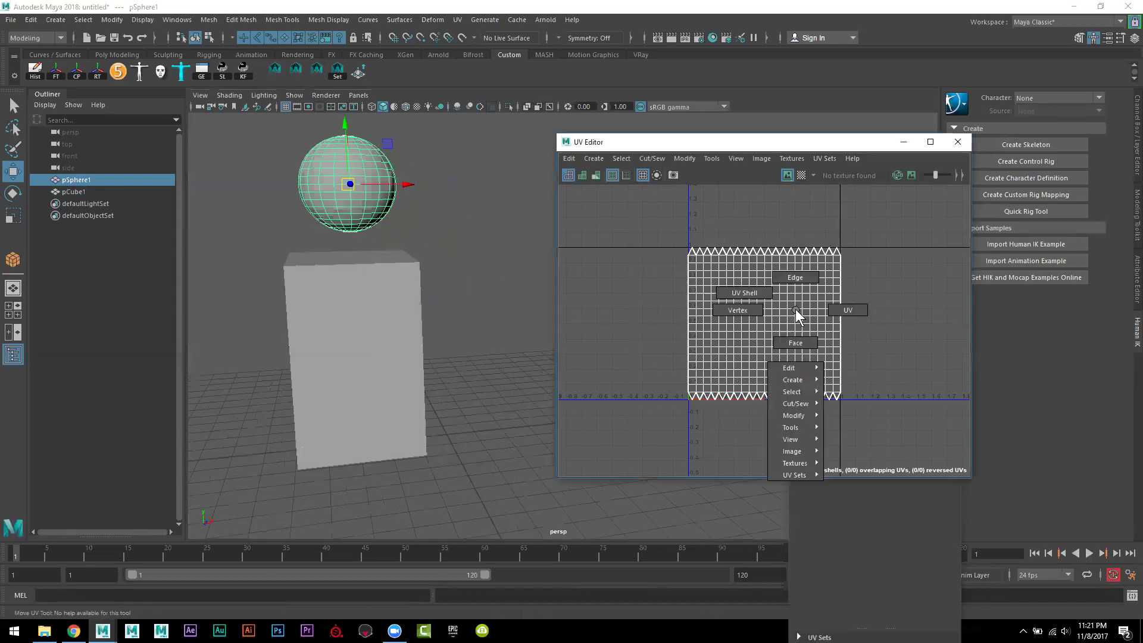
drag(654, 220, 885, 441)
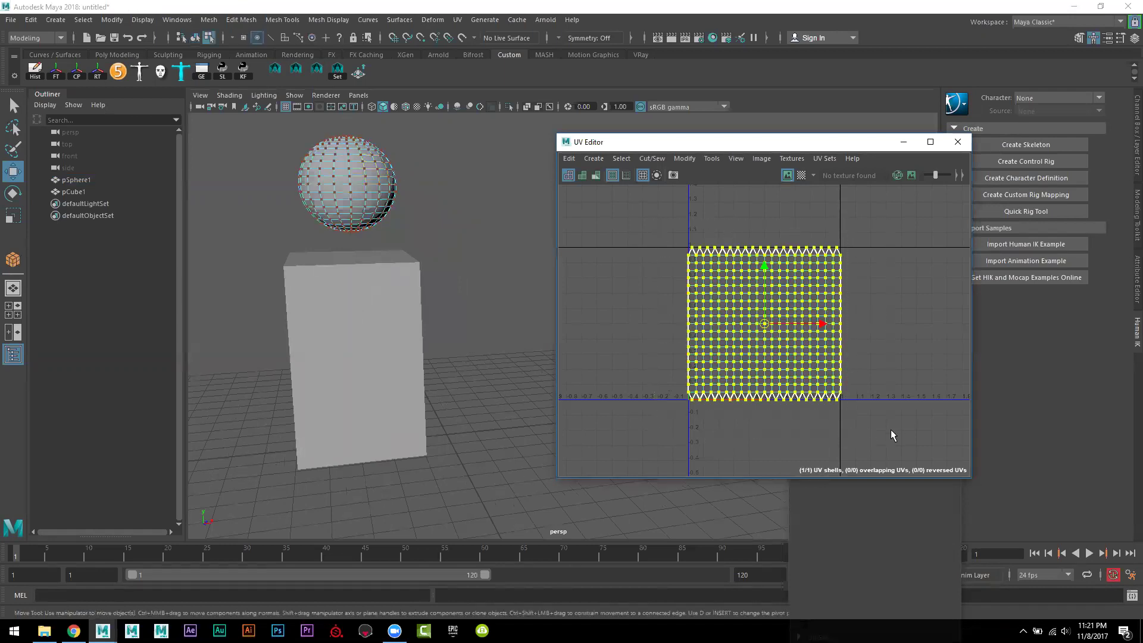
key(r)
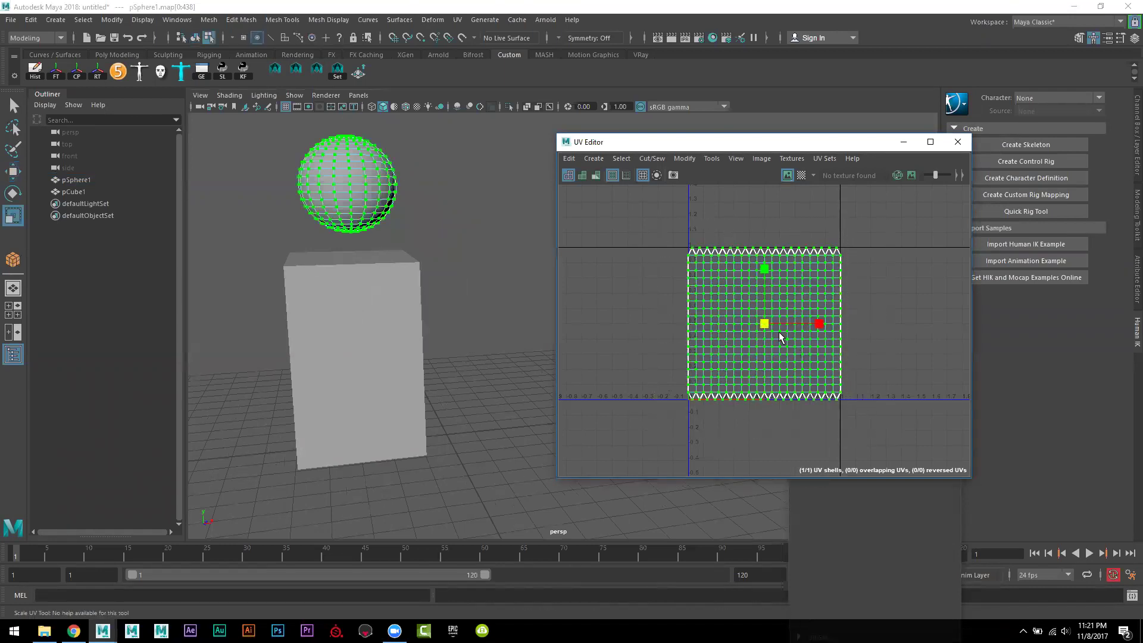
drag(764, 323, 729, 363)
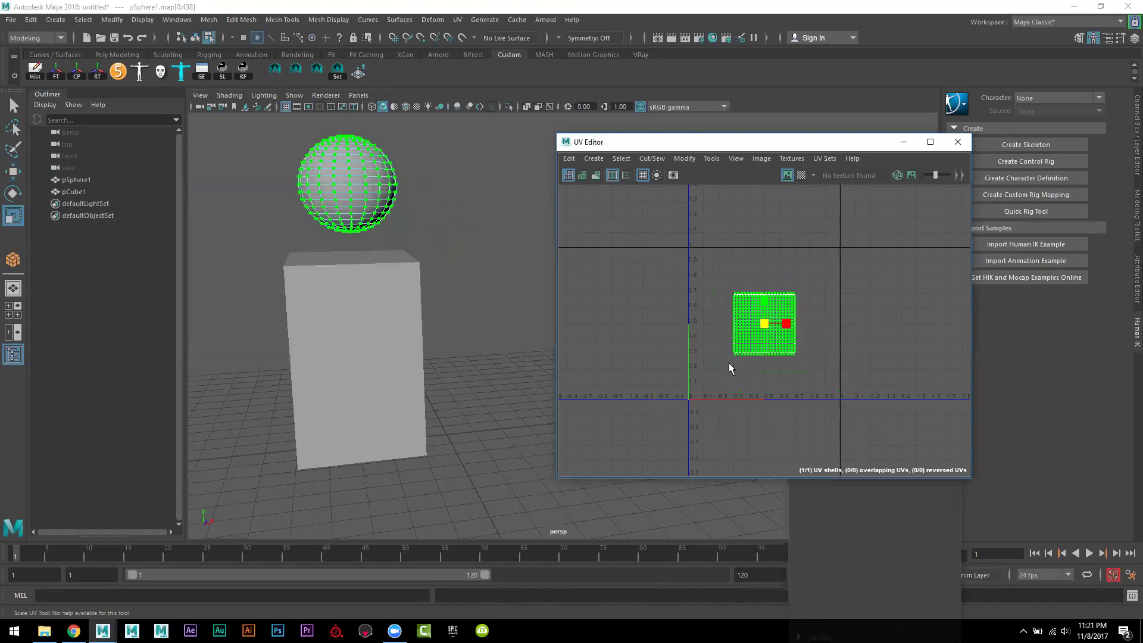
key(w)
drag(763, 325, 804, 287)
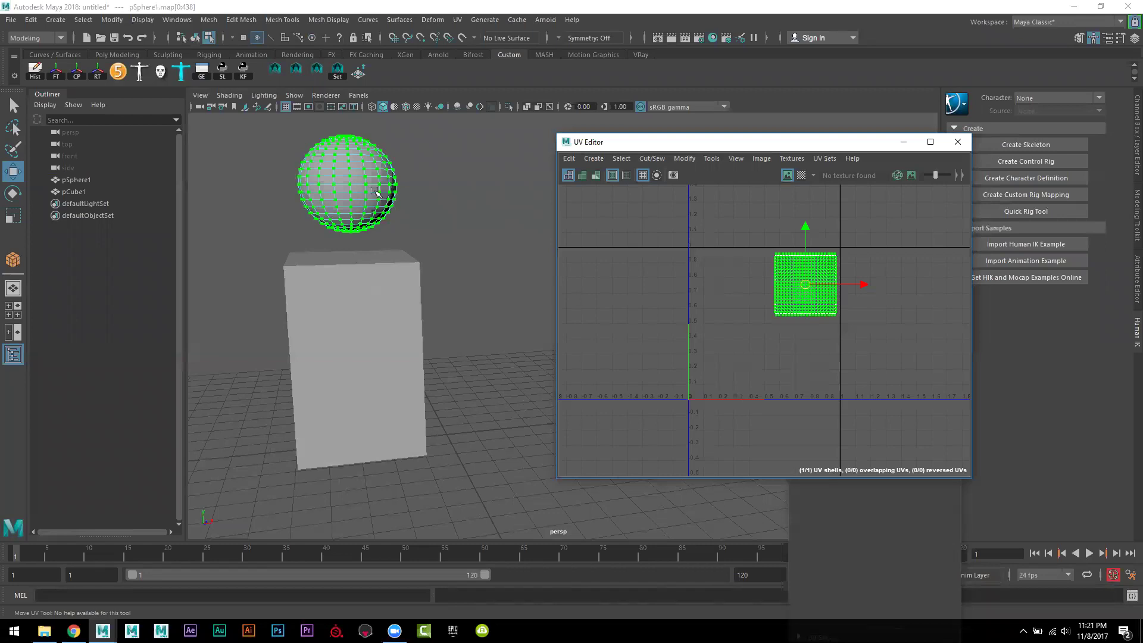
Step: Shrink the cube's UV shell around its centre, then return both objects to object mode
right_drag(366, 184, 409, 173)
click(371, 301)
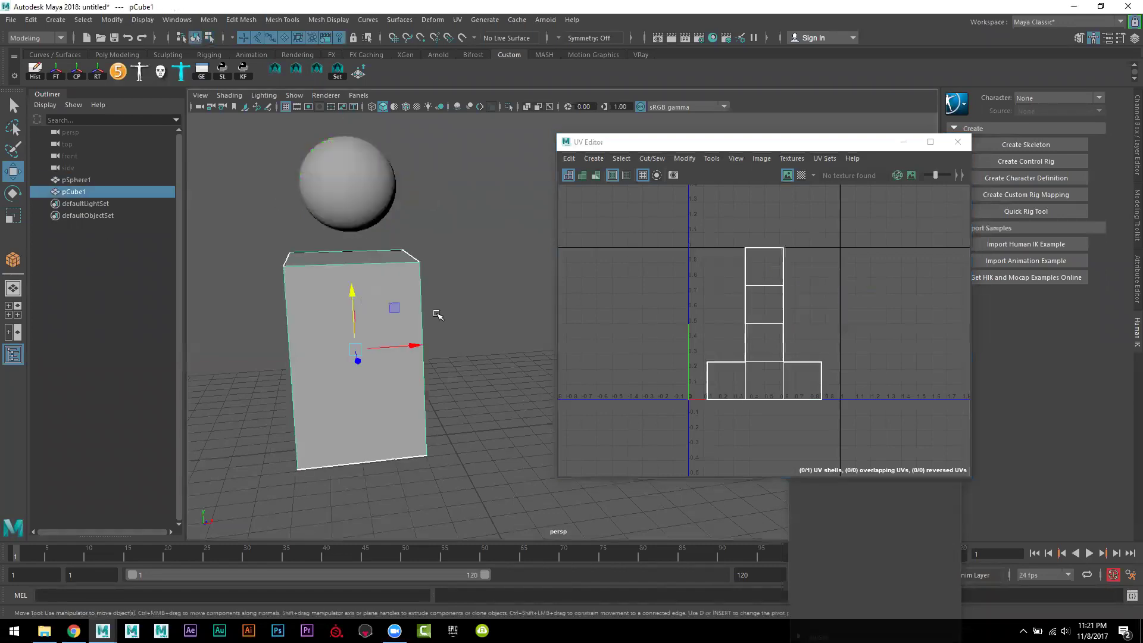
right_click(762, 288)
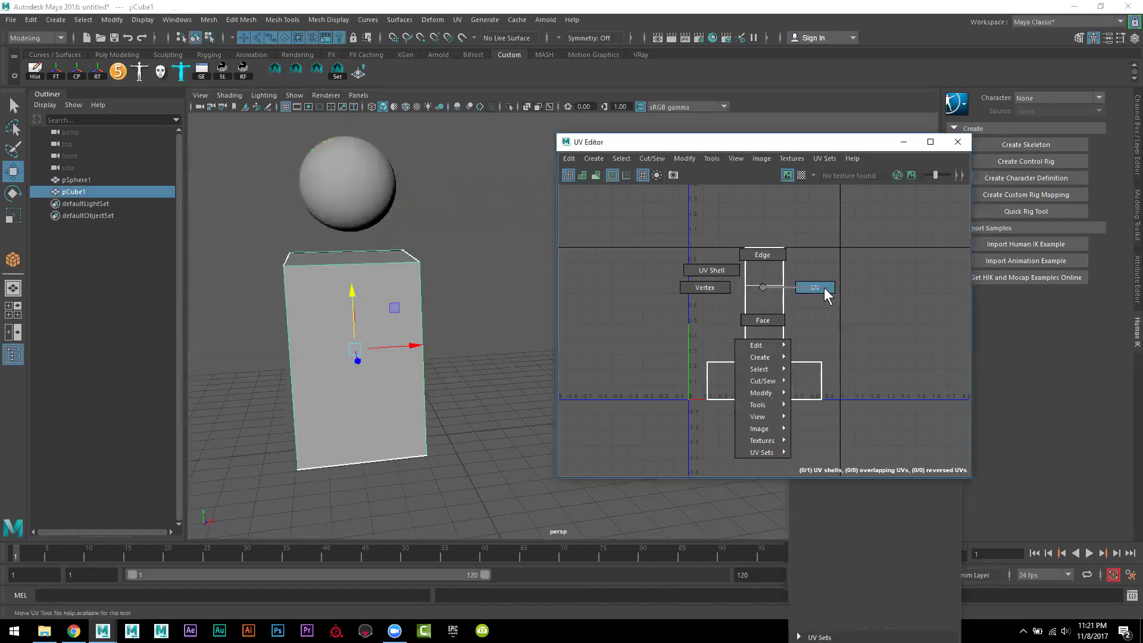
right_drag(762, 288, 824, 288)
drag(649, 215, 865, 395)
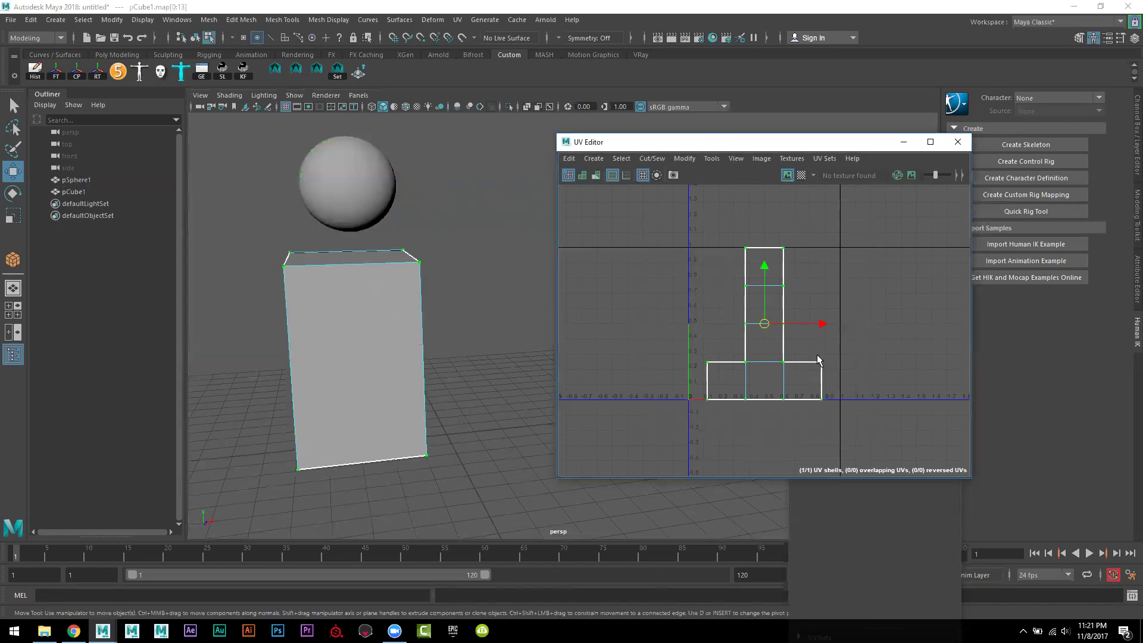
key(r)
mouse_move(769, 321)
mouse_down()
mouse_move(742, 306)
mouse_move(731, 348)
mouse_up()
key(w)
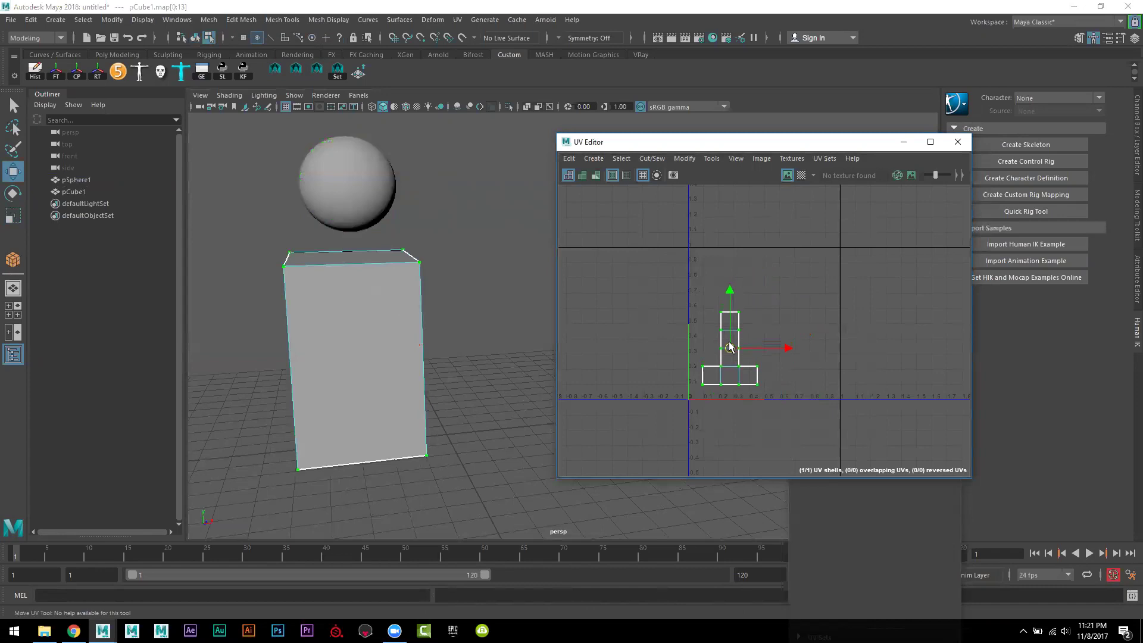
click(375, 185)
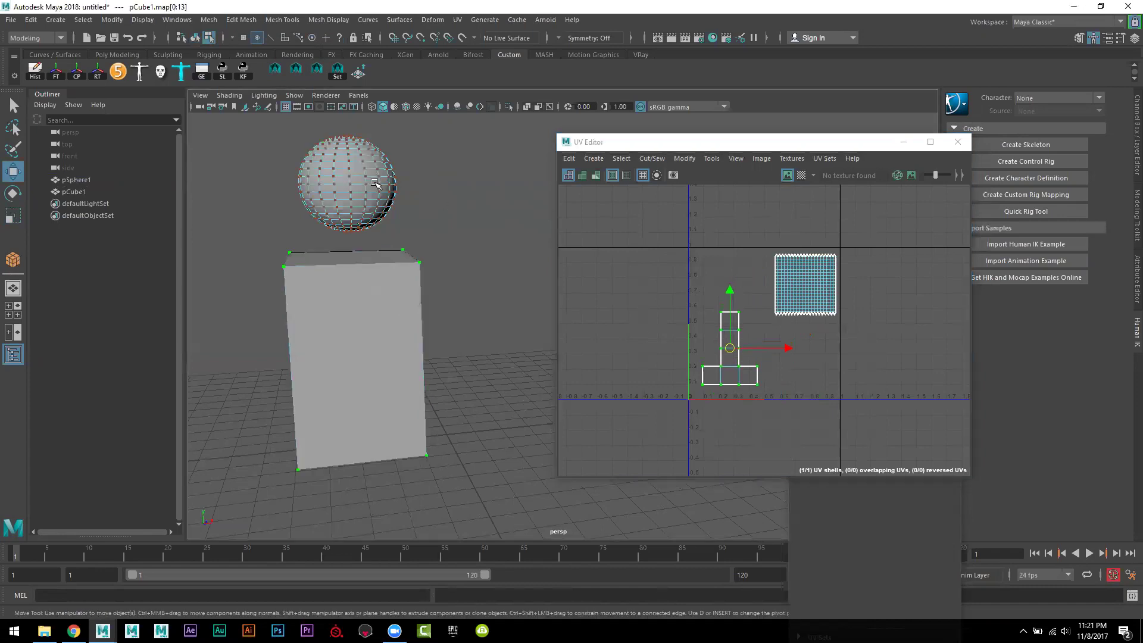
right_drag(376, 183, 424, 167)
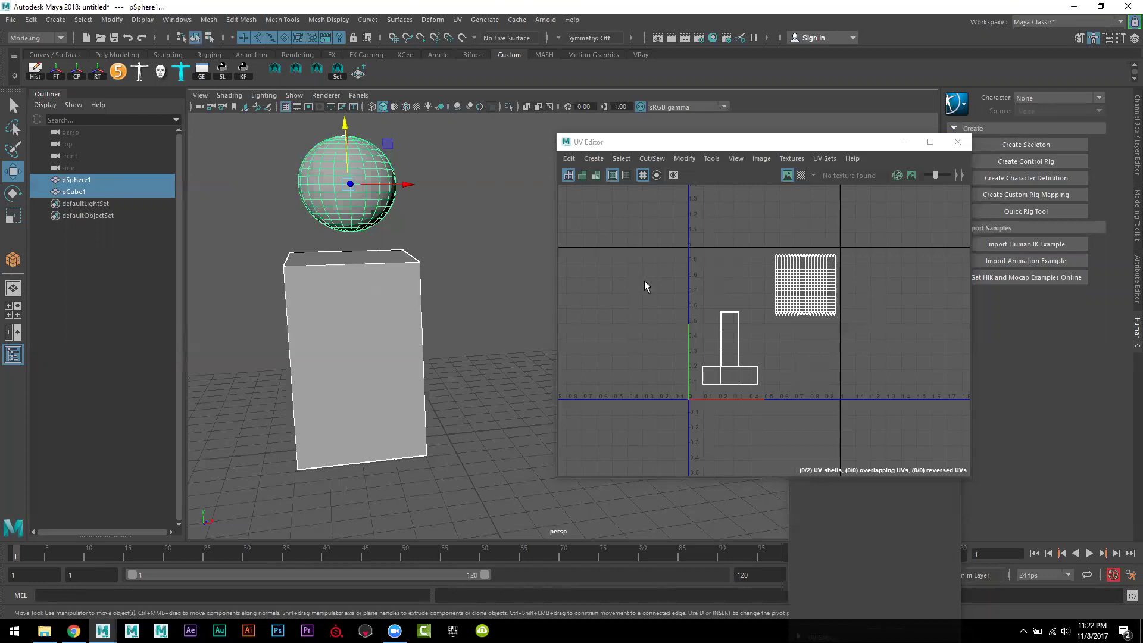
Step: Select only the sphere and zoom the UV view in on its shell
click(398, 315)
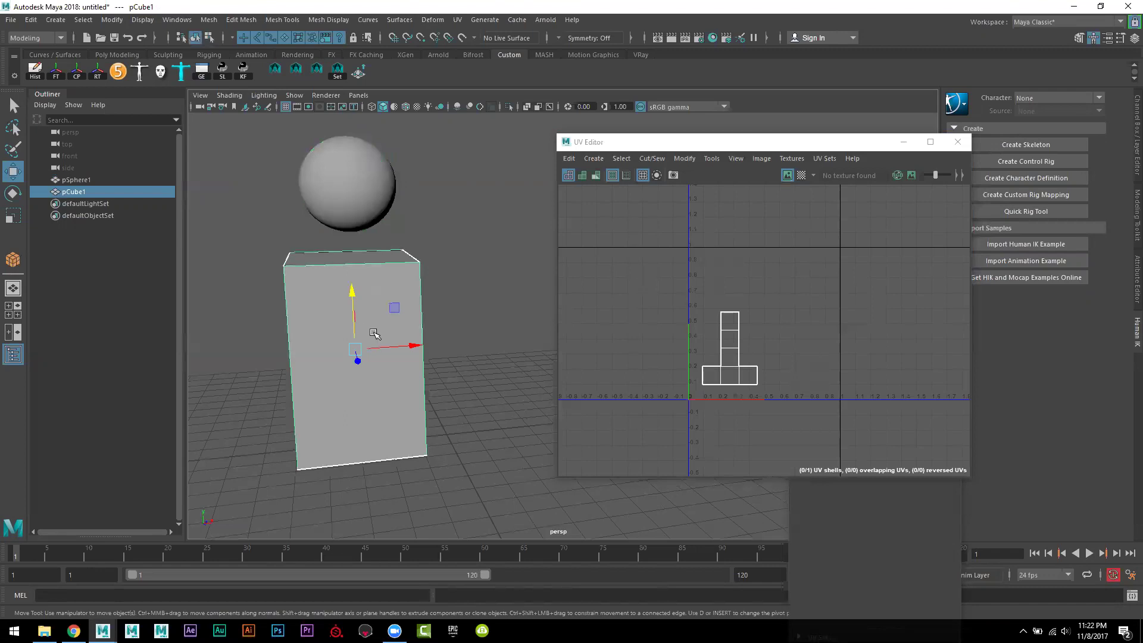
click(344, 200)
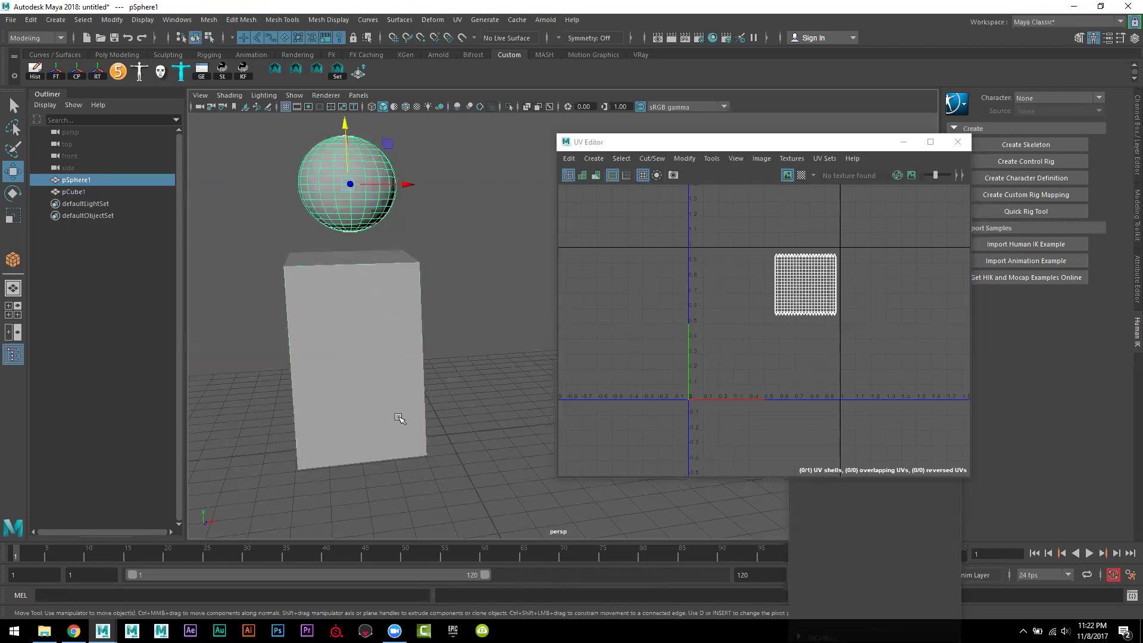
alt+drag(449, 439, 415, 433)
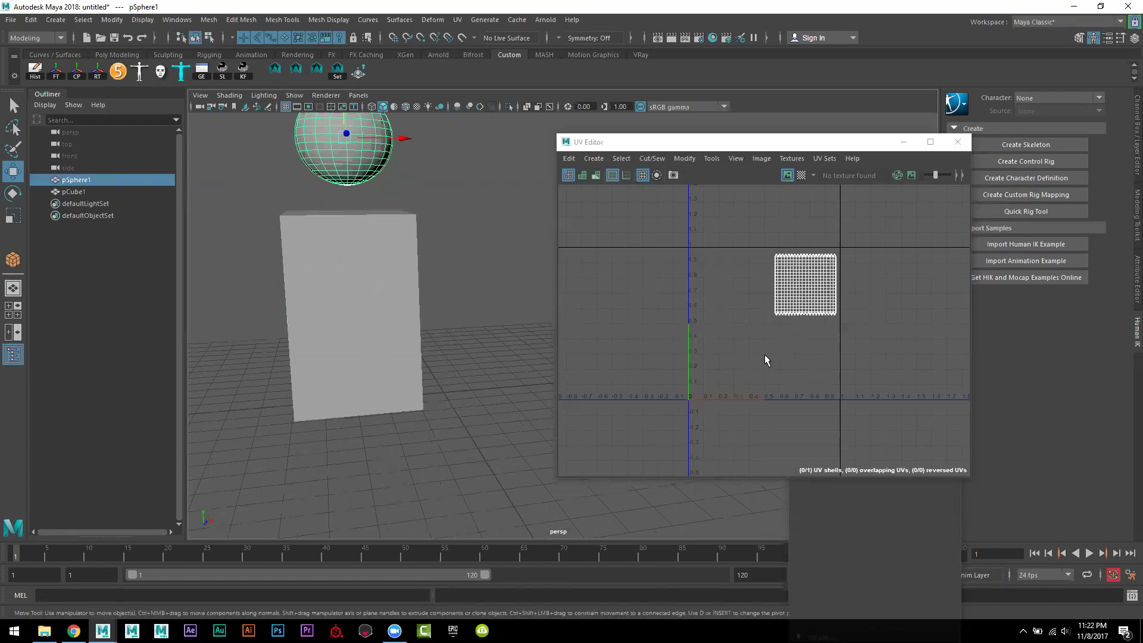
scroll(746, 352, up, 1)
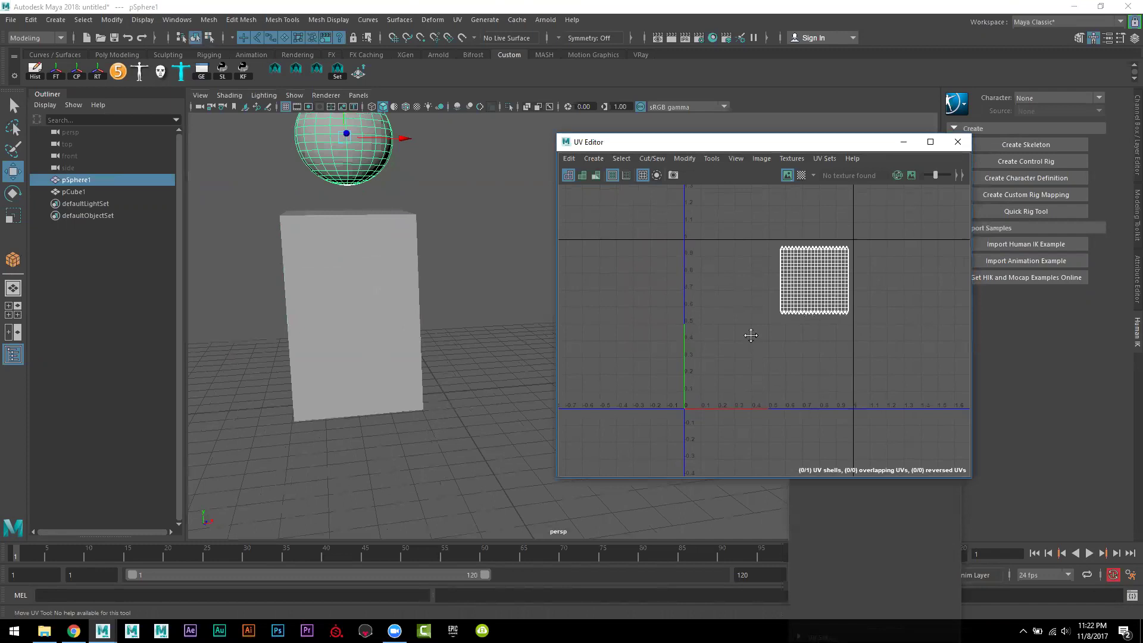
alt+middle_drag(748, 334, 711, 357)
scroll(711, 358, up, 1)
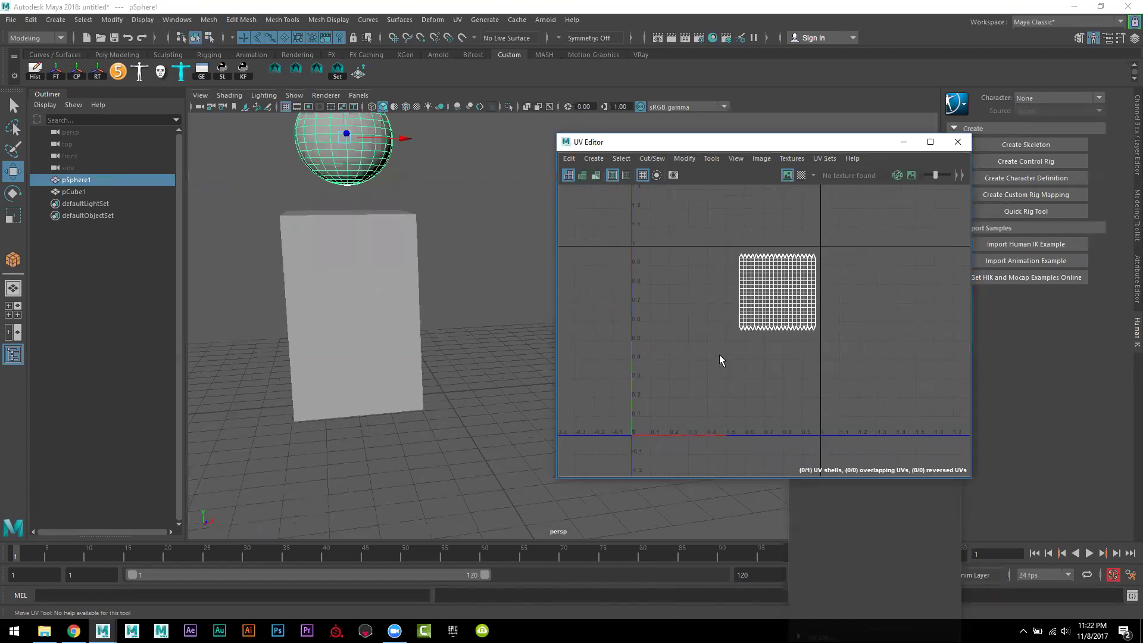
Step: Shrink the sphere's UV shell to about half and move it to the tile's upper right
right_drag(790, 289, 821, 290)
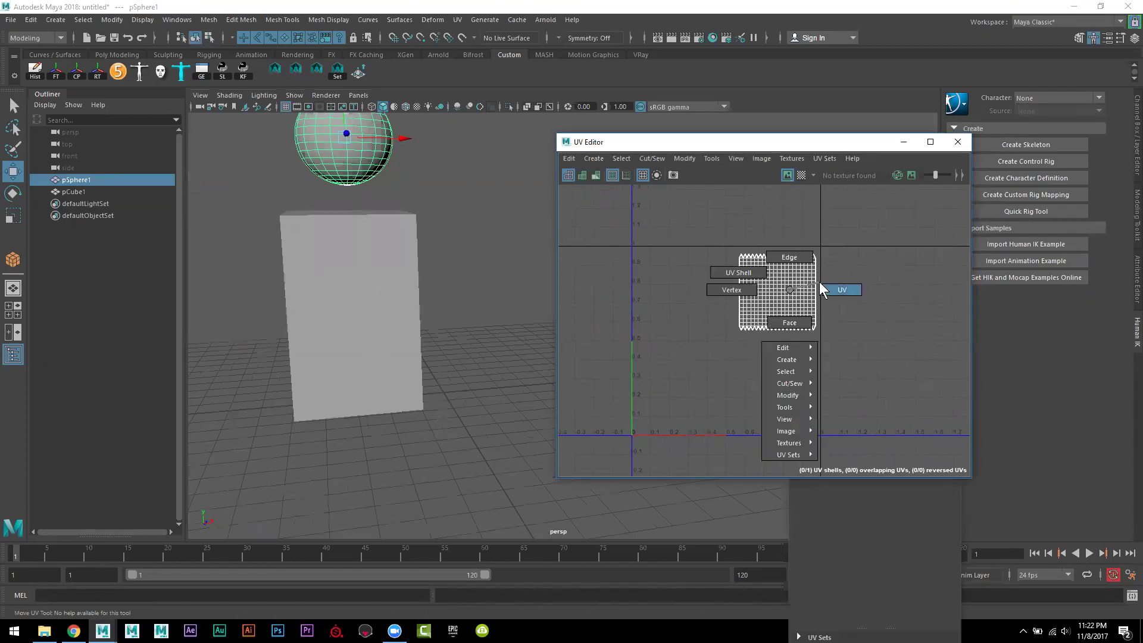
drag(836, 238, 690, 355)
key(r)
drag(780, 286, 755, 336)
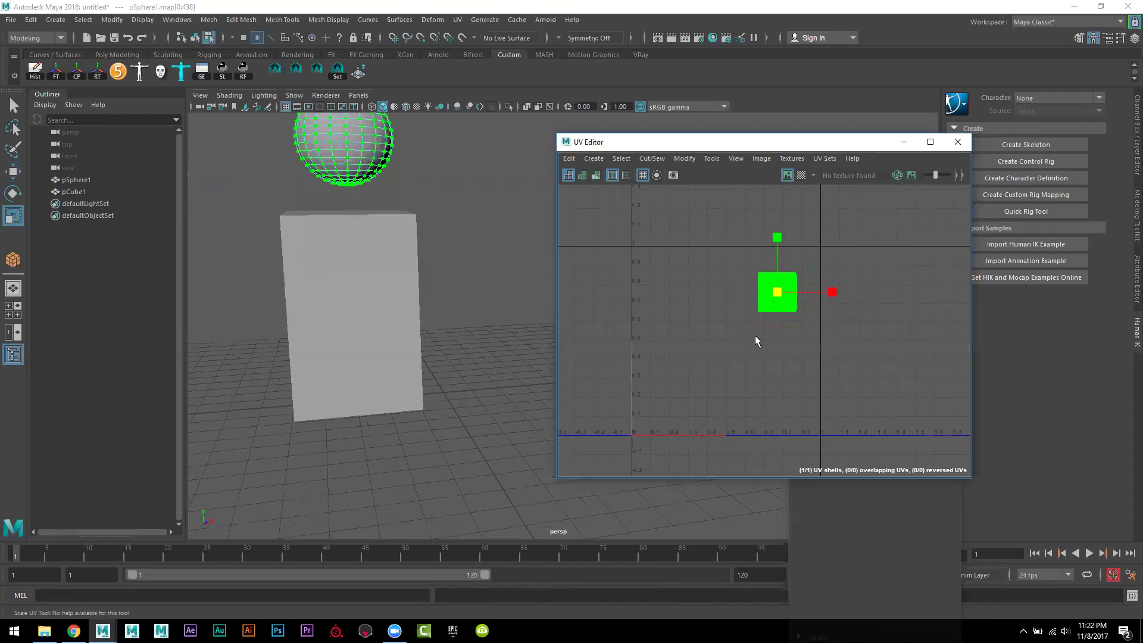
key(w)
drag(777, 291, 797, 269)
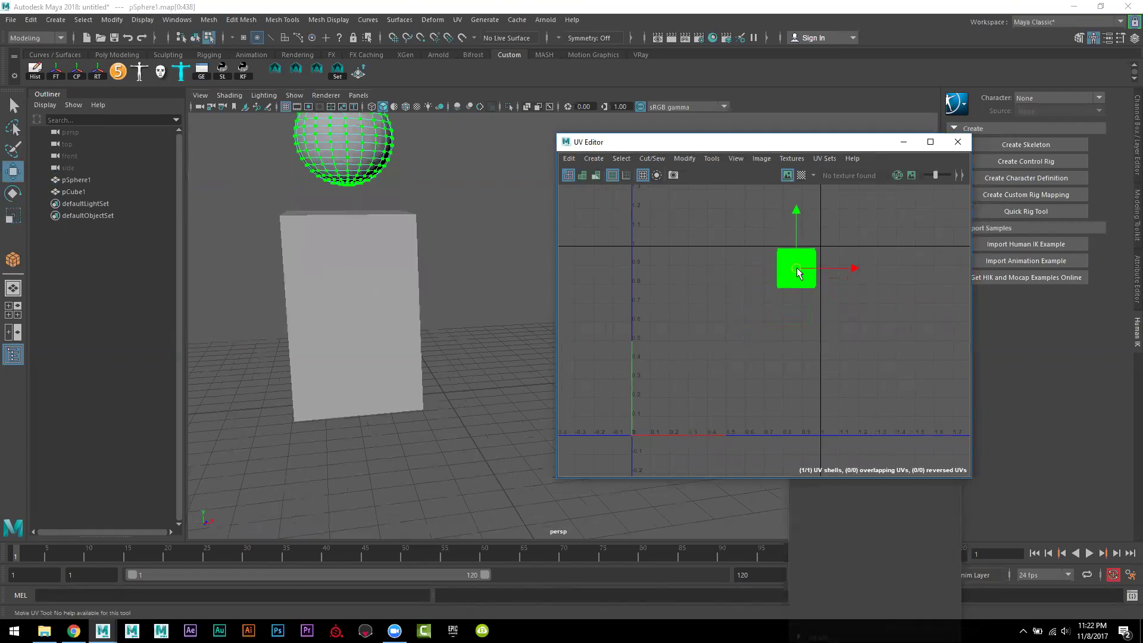
Step: Zoom and pan the UV view to check the shell within the 0–1 tile
alt+right_drag(798, 273, 845, 308)
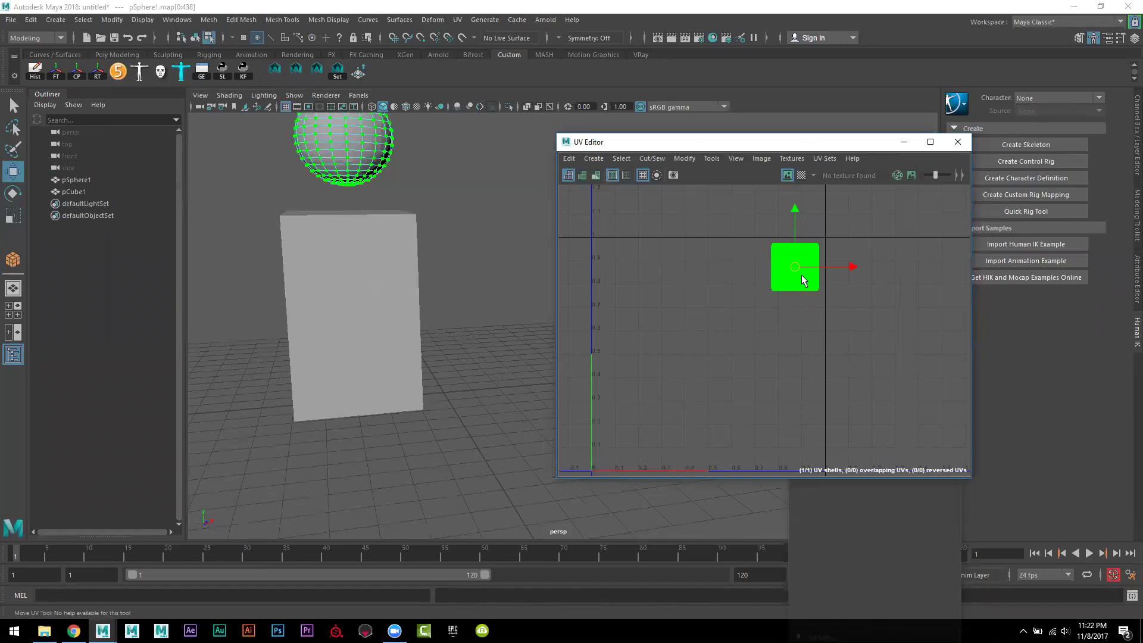
scroll(804, 307, down, 1)
scroll(813, 319, down, 1)
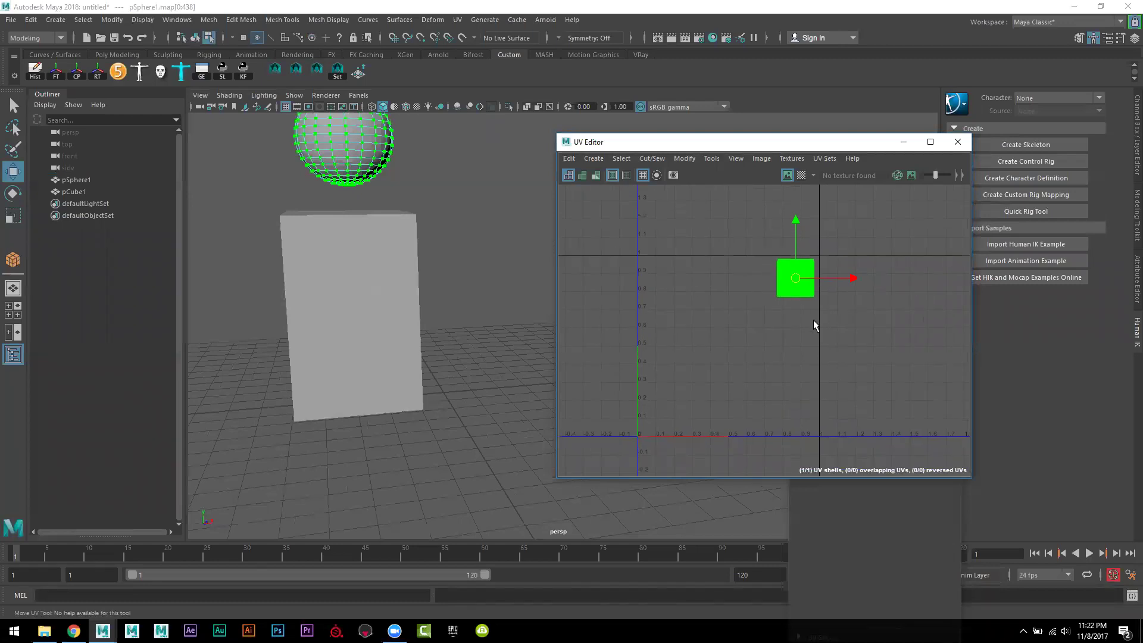
scroll(797, 365, down, 2)
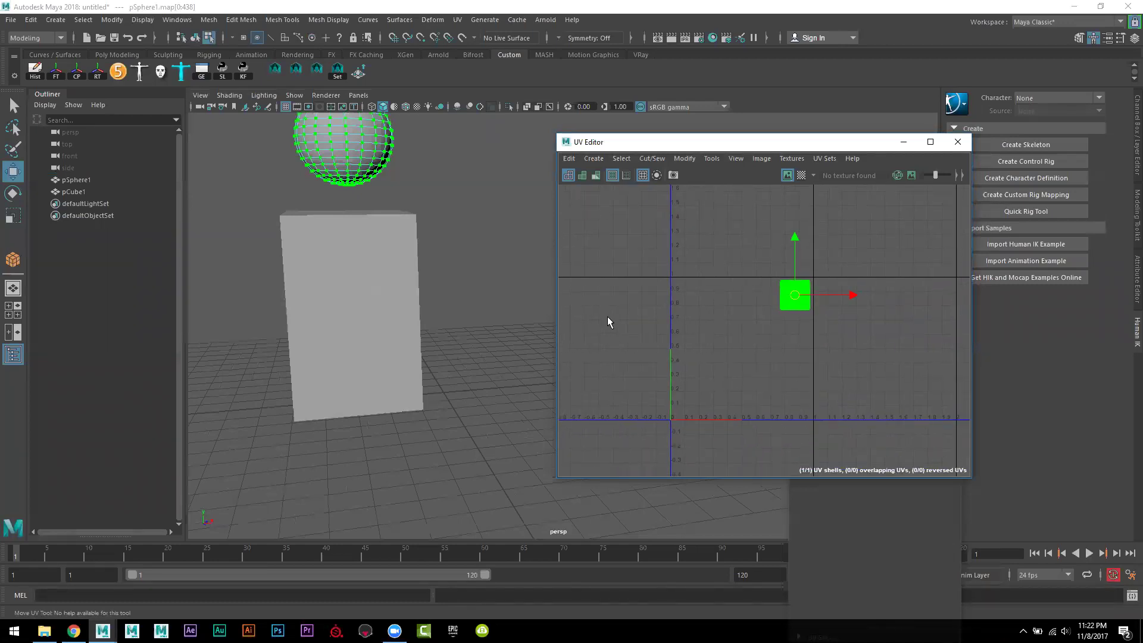
scroll(727, 327, down, 1)
scroll(748, 350, down, 1)
scroll(774, 346, down, 1)
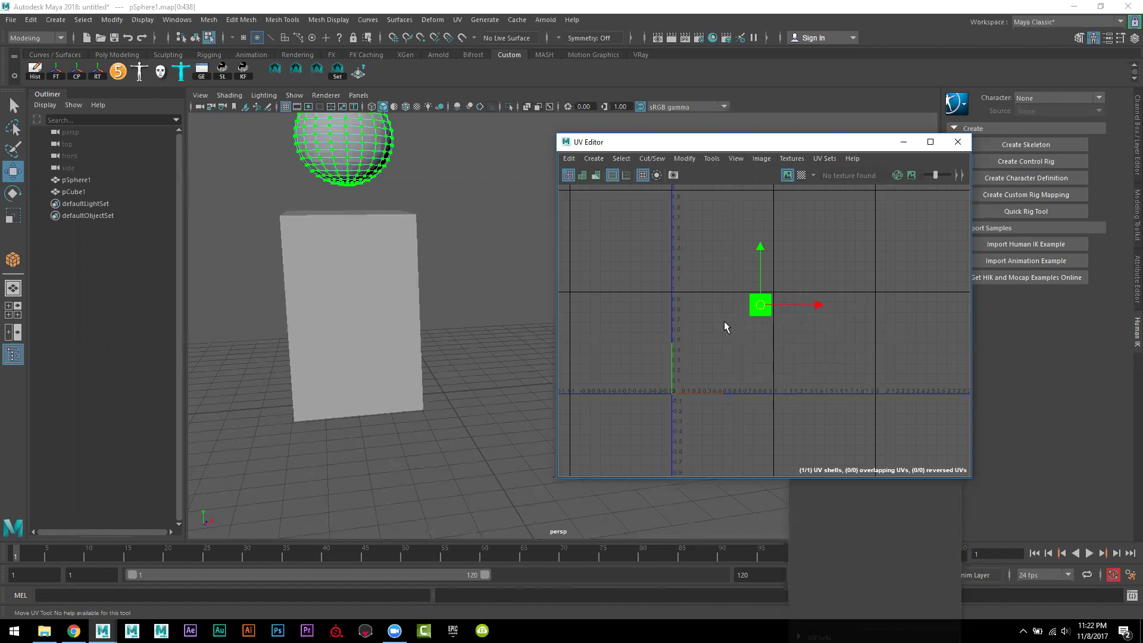
scroll(727, 321, up, 1)
alt+middle_drag(786, 345, 764, 327)
Step: Return the sphere to object mode and tumble the camera closer to both objects
right_click(375, 172)
click(415, 154)
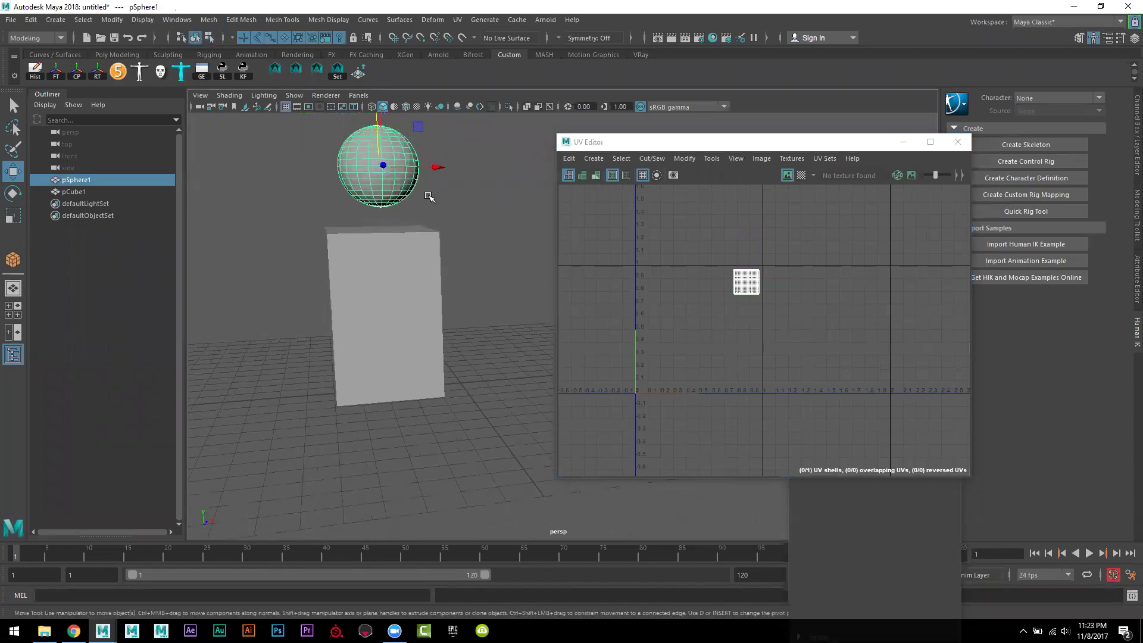
mouse_move(851, 366)
alt+middle_down()
mouse_move(766, 353)
mouse_move(825, 357)
alt+middle_up()
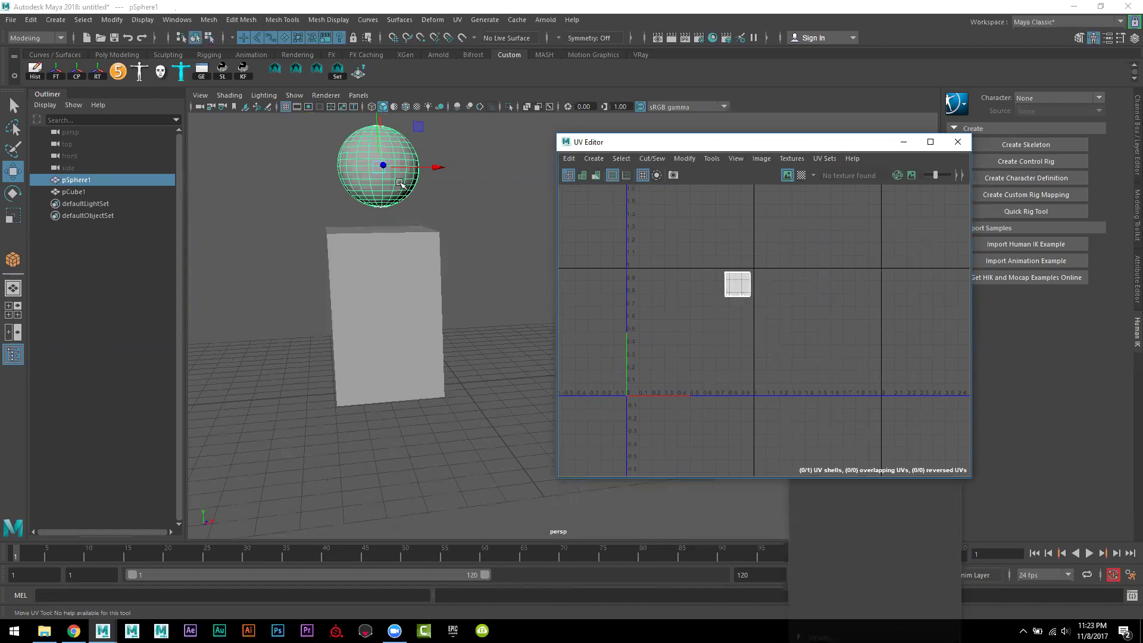
alt+drag(331, 159, 369, 172)
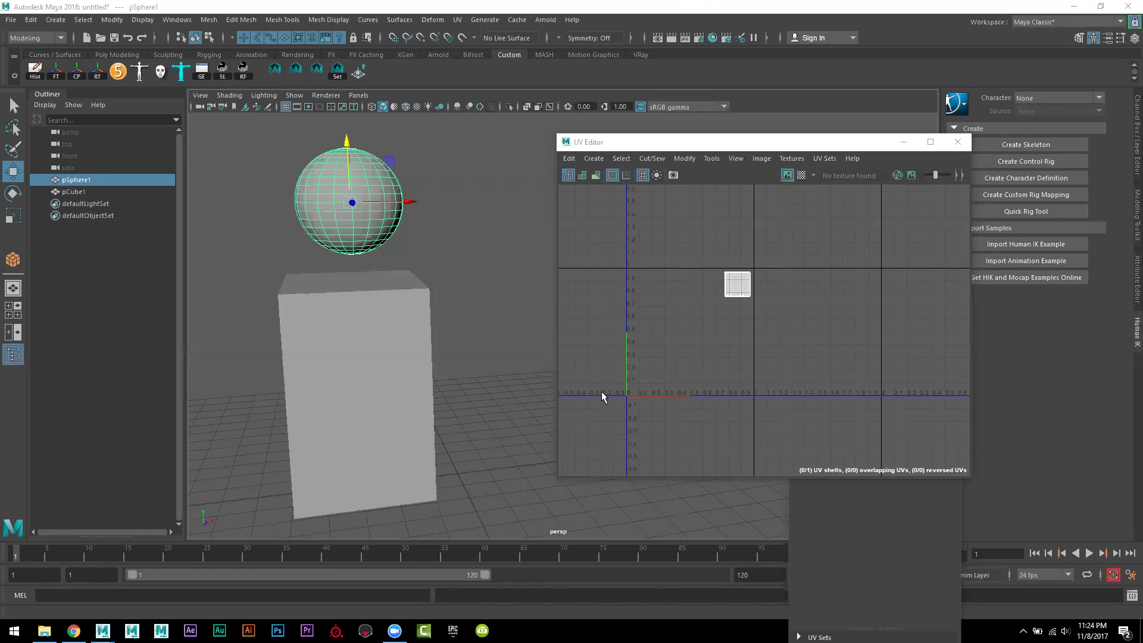
mouse_move(471, 360)
alt+mouse_down()
mouse_move(408, 325)
mouse_move(416, 335)
mouse_move(404, 340)
mouse_move(447, 360)
mouse_move(472, 352)
alt+mouse_up()
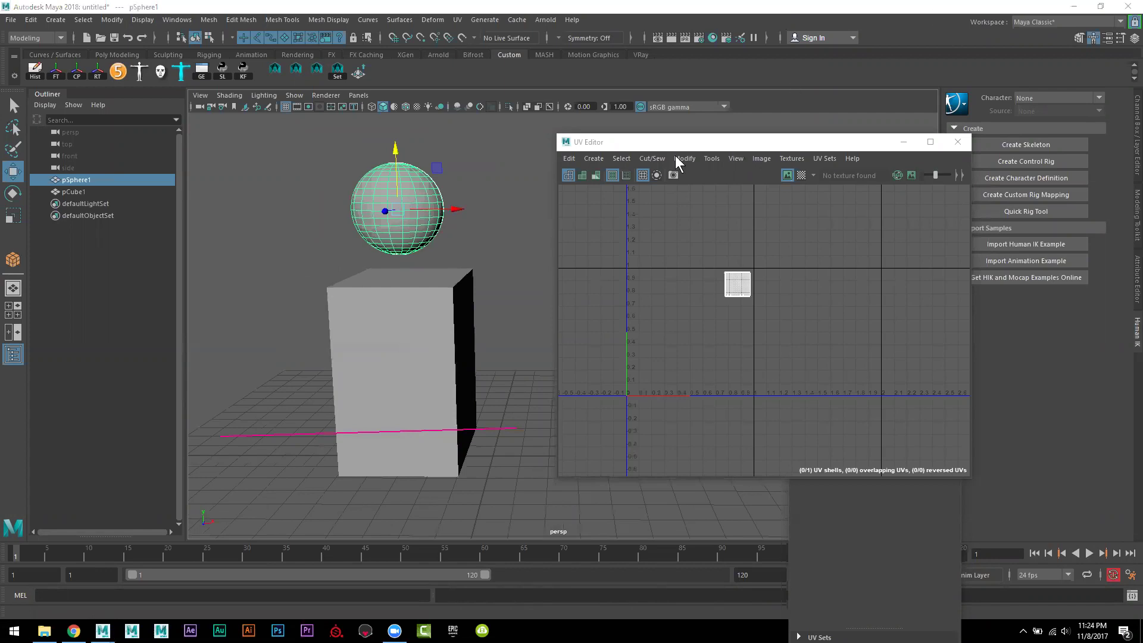
alt+drag(464, 295, 472, 292)
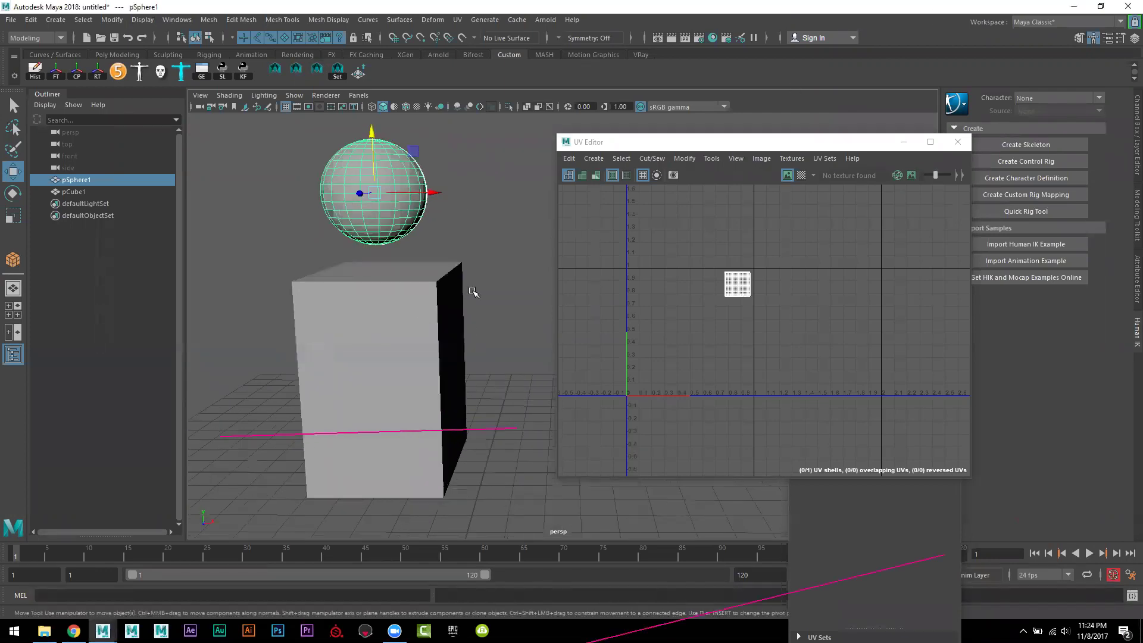
alt+right_drag(459, 306, 454, 276)
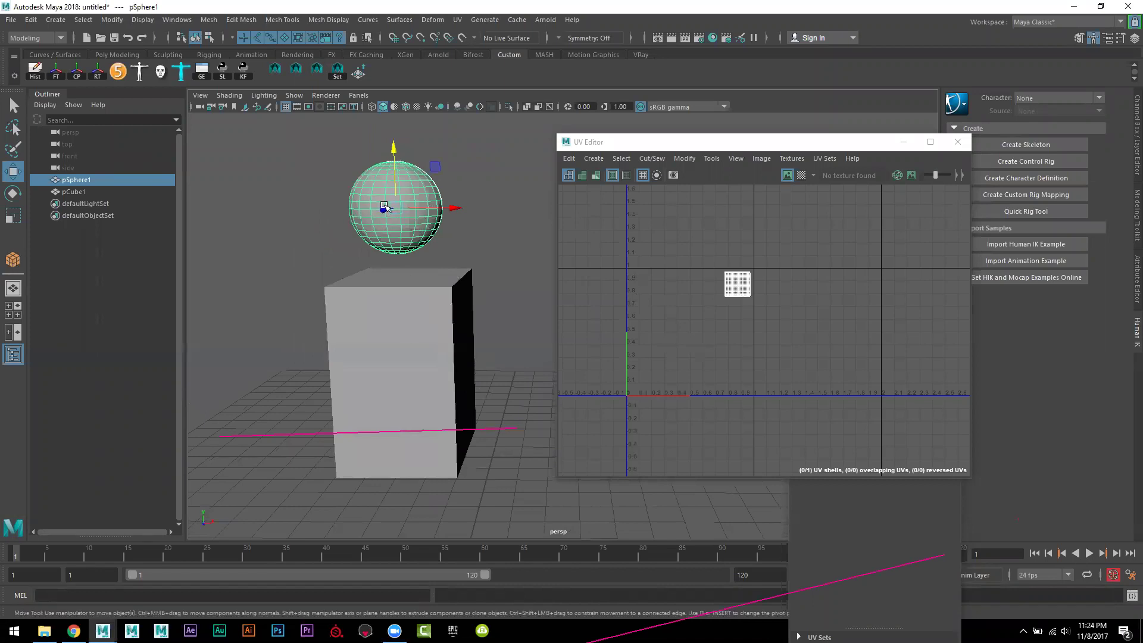
alt+right_drag(380, 215, 456, 266)
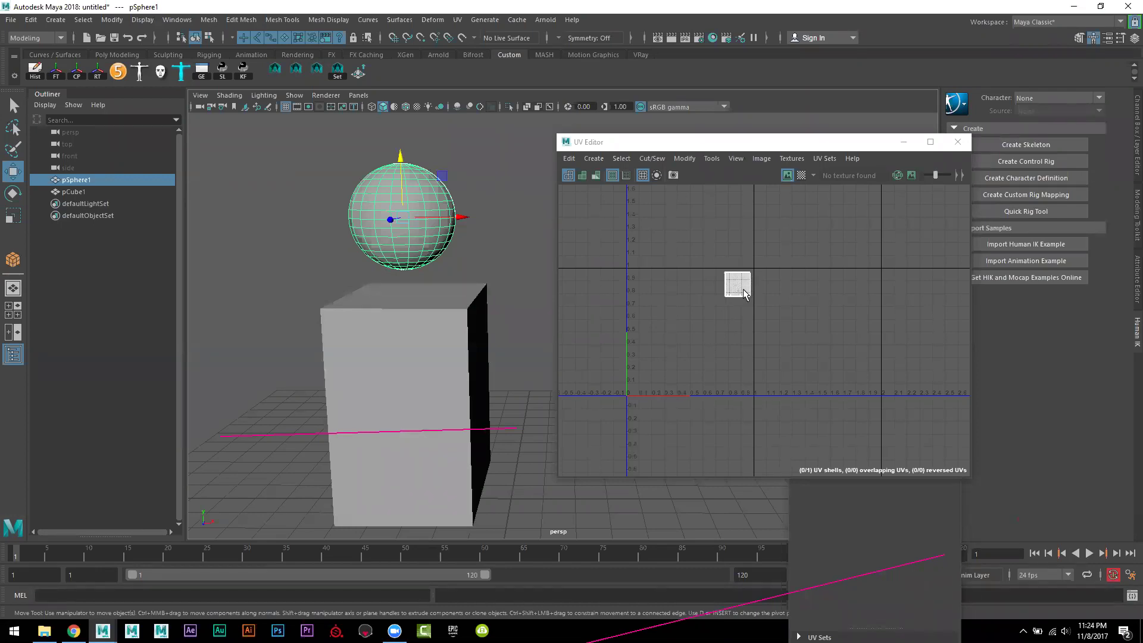
mouse_move(477, 310)
alt+right_down()
mouse_move(456, 341)
mouse_move(498, 365)
alt+right_up()
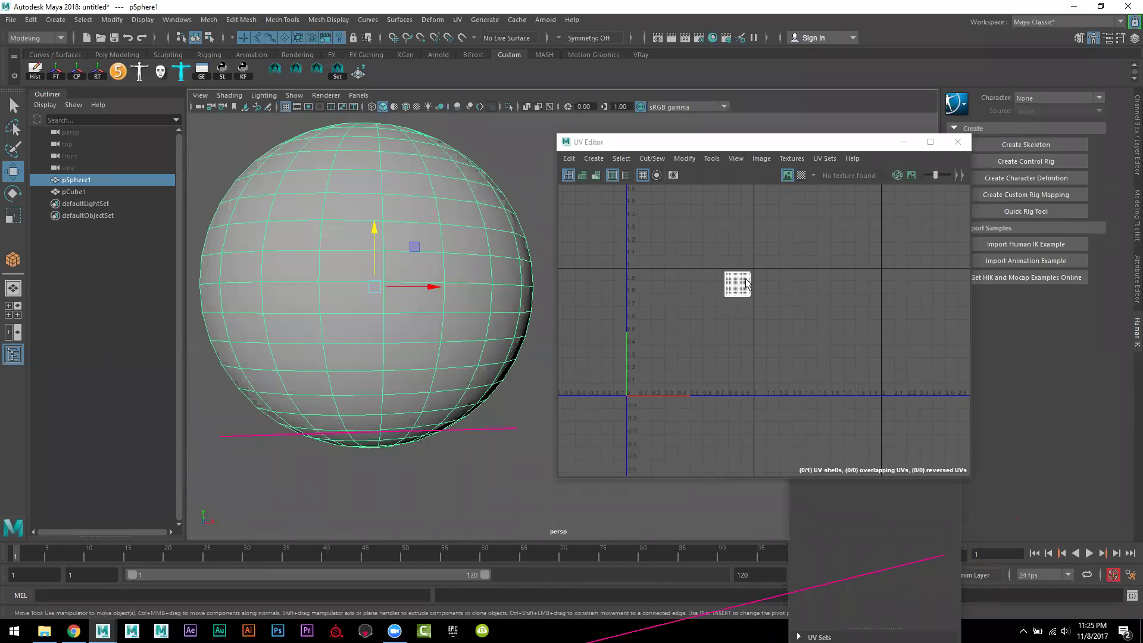
scroll(357, 294, up, 1)
scroll(396, 325, up, 1)
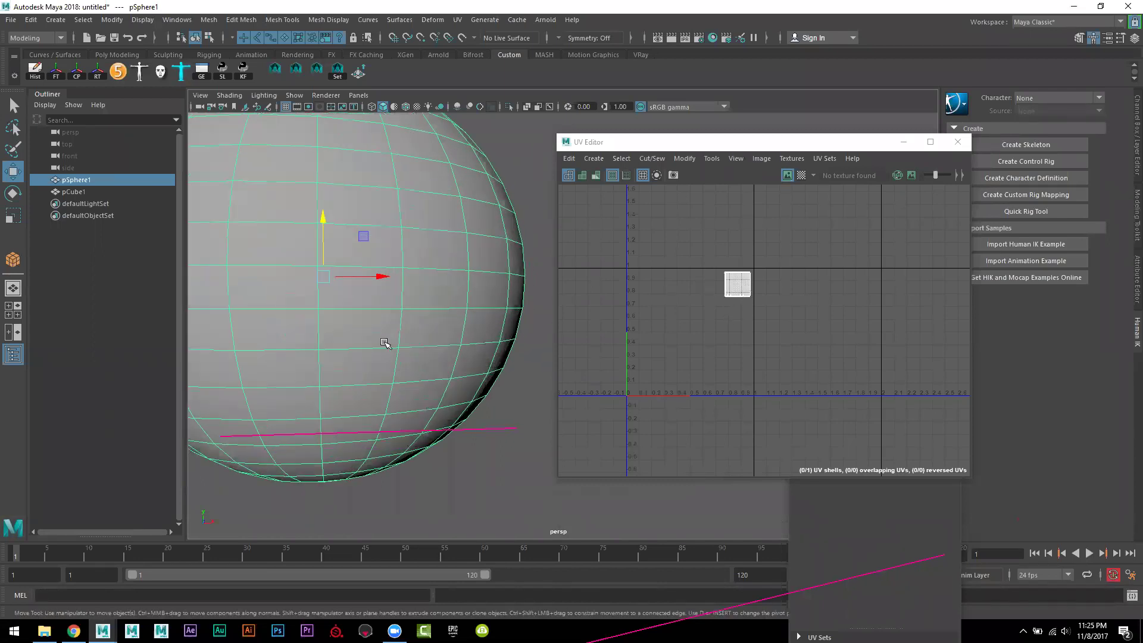
scroll(395, 378, down, 1)
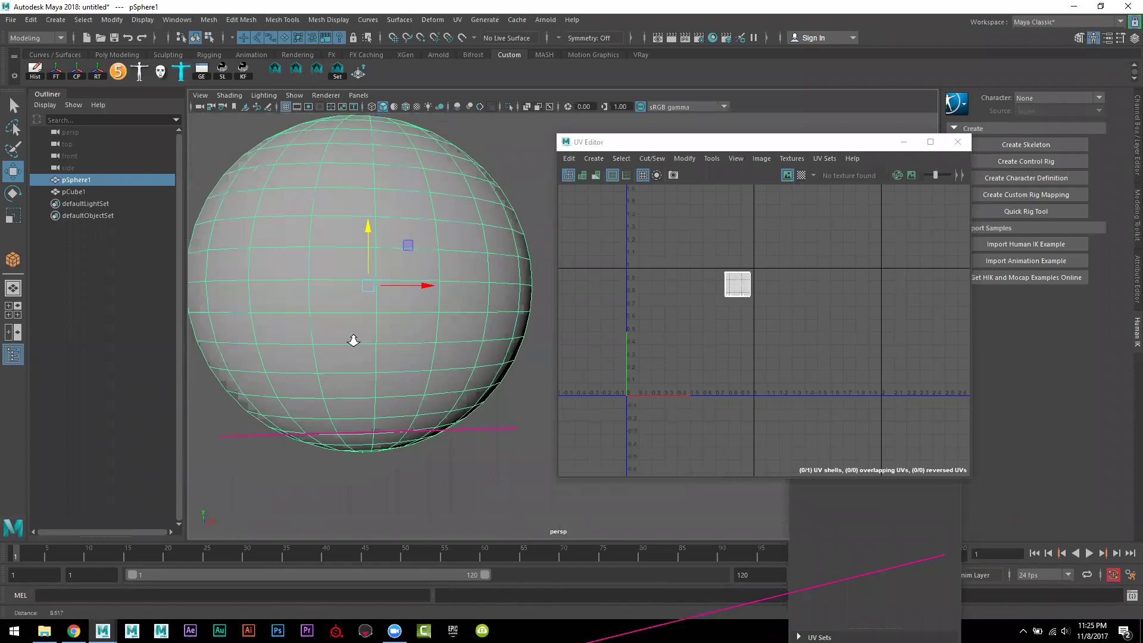
scroll(357, 342, down, 1)
scroll(357, 321, down, 1)
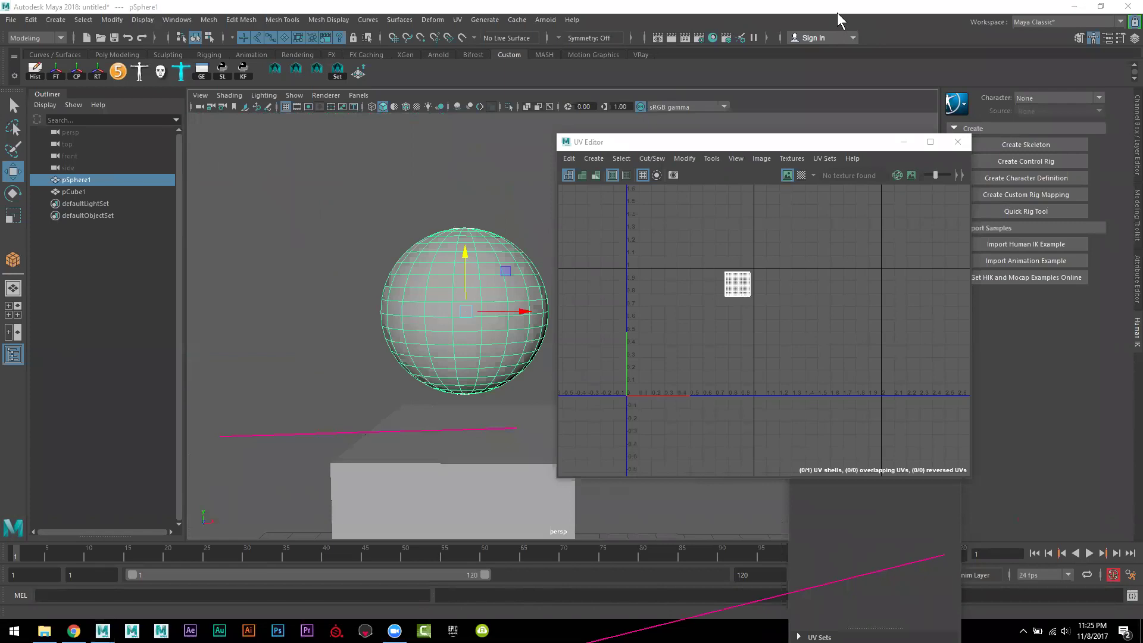
key(e)
Step: Orbit and pan the perspective view around the sphere and box
key(r)
drag(433, 317, 427, 306)
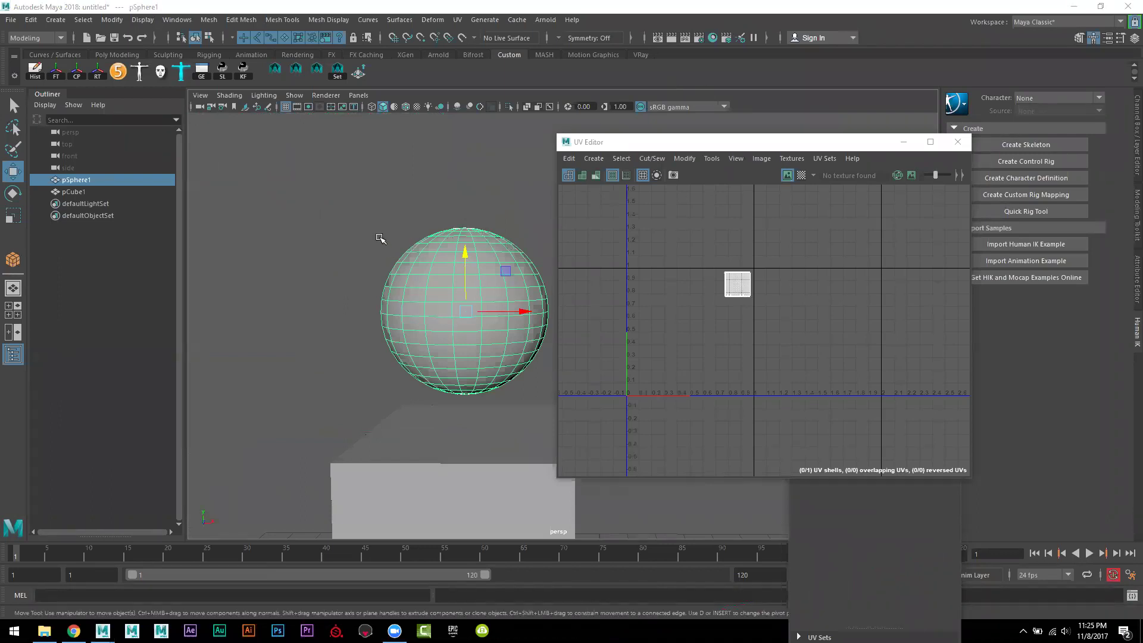
mouse_move(357, 250)
alt+mouse_down()
mouse_move(377, 272)
mouse_move(353, 209)
alt+mouse_up()
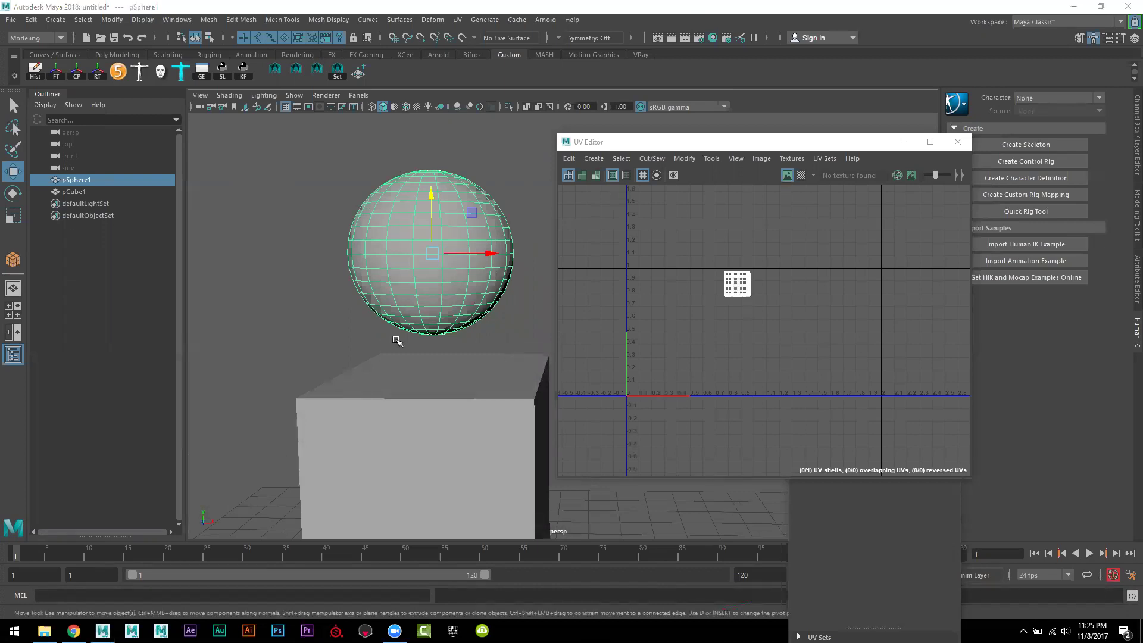
alt+right_drag(377, 373, 279, 217)
alt+middle_drag(279, 217, 259, 209)
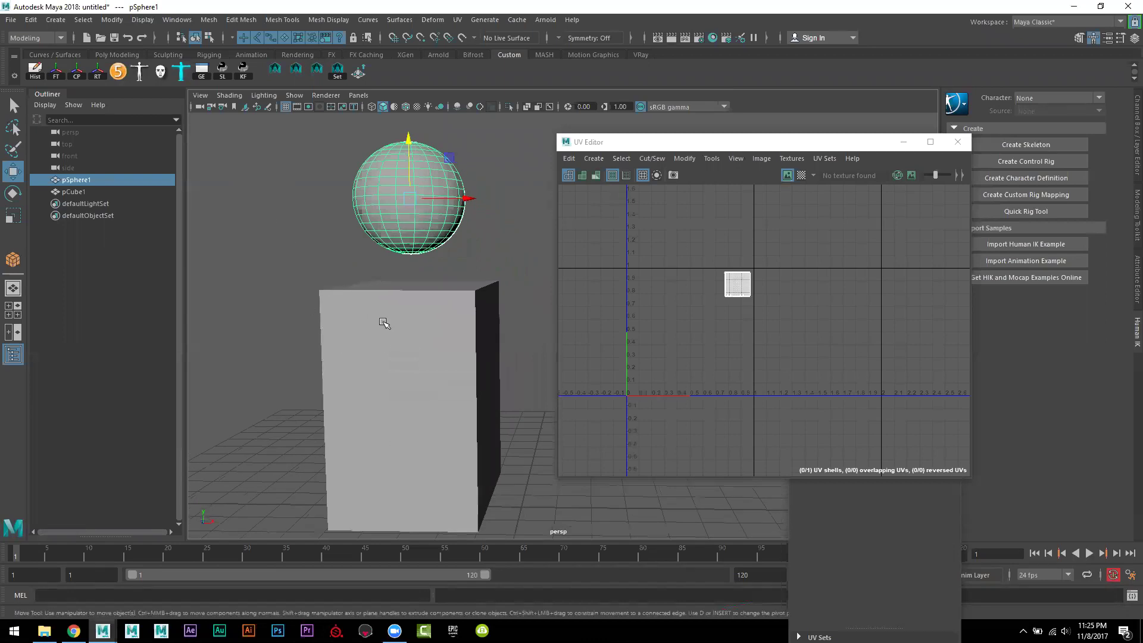
mouse_move(357, 294)
alt+mouse_down()
mouse_move(400, 288)
mouse_move(447, 349)
mouse_move(375, 318)
mouse_move(407, 354)
alt+mouse_up()
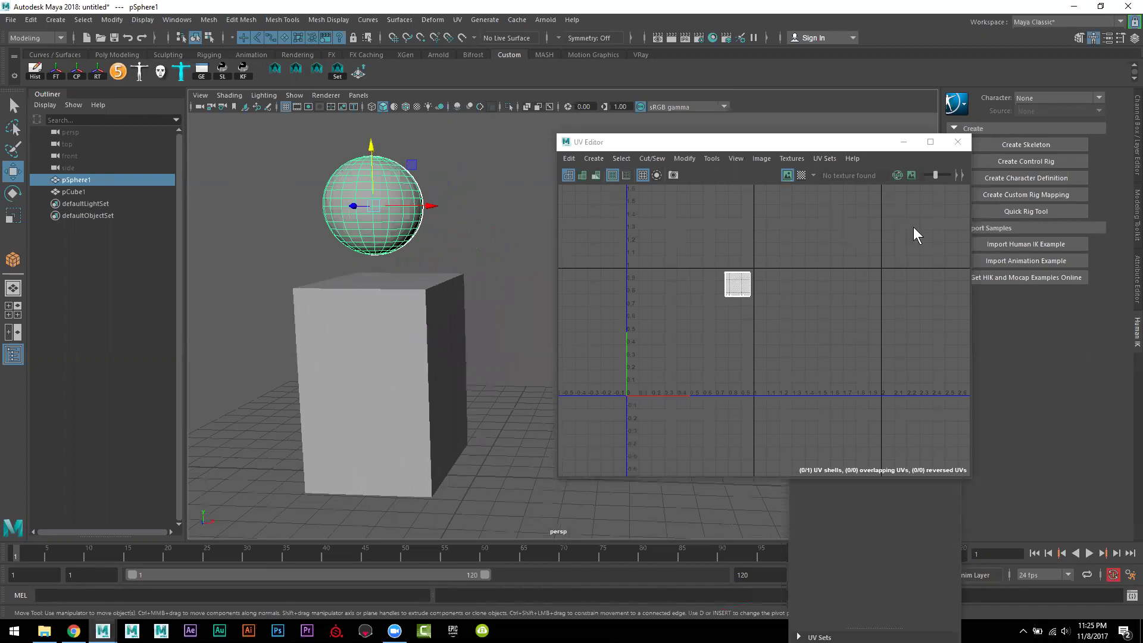
mouse_move(462, 413)
alt+mouse_down()
mouse_move(442, 361)
mouse_move(438, 374)
alt+mouse_up()
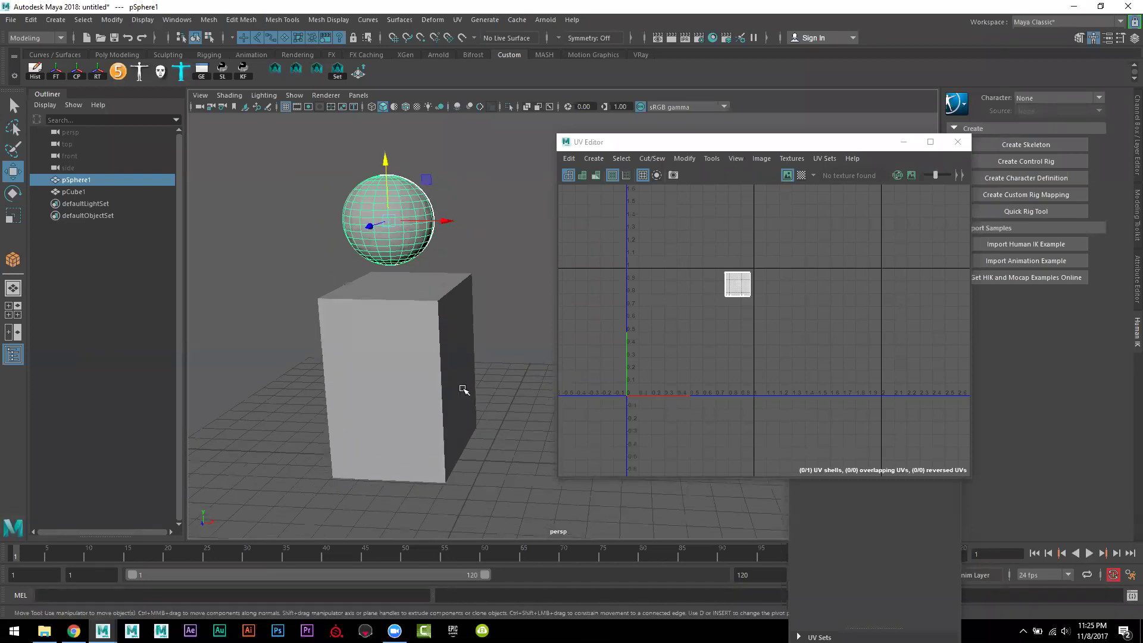
alt+drag(462, 359, 587, 281)
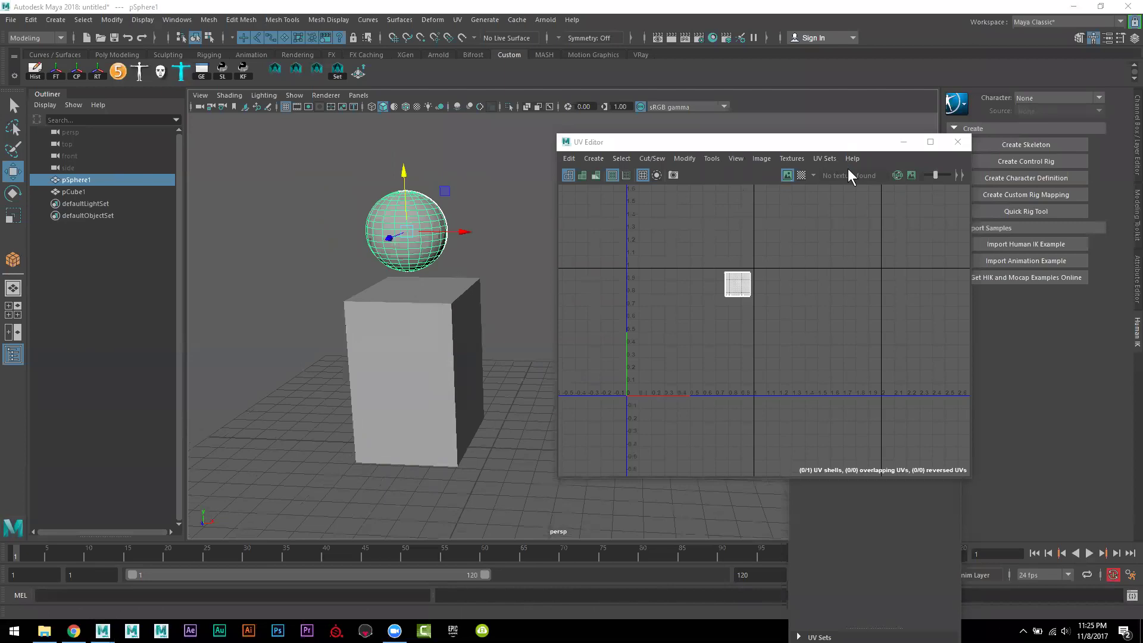
Step: Dolly in, activate the UV layout window and launch Substance Painter from the taskbar
scroll(490, 376, up, 2)
scroll(490, 375, up, 1)
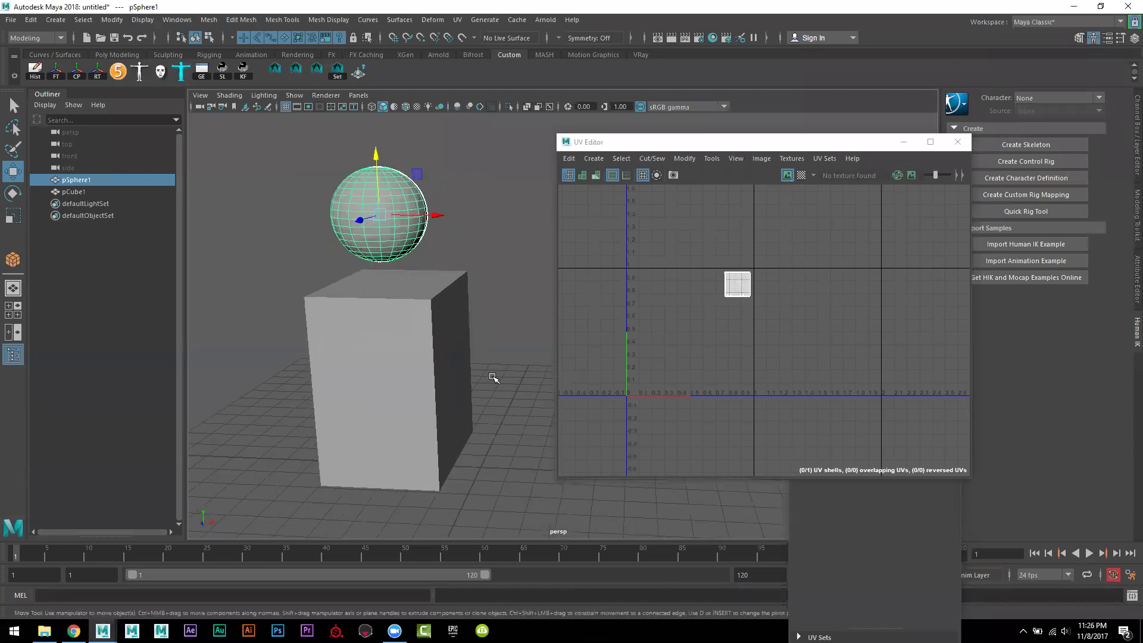
scroll(490, 375, up, 2)
scroll(490, 375, up, 1)
scroll(490, 381, up, 1)
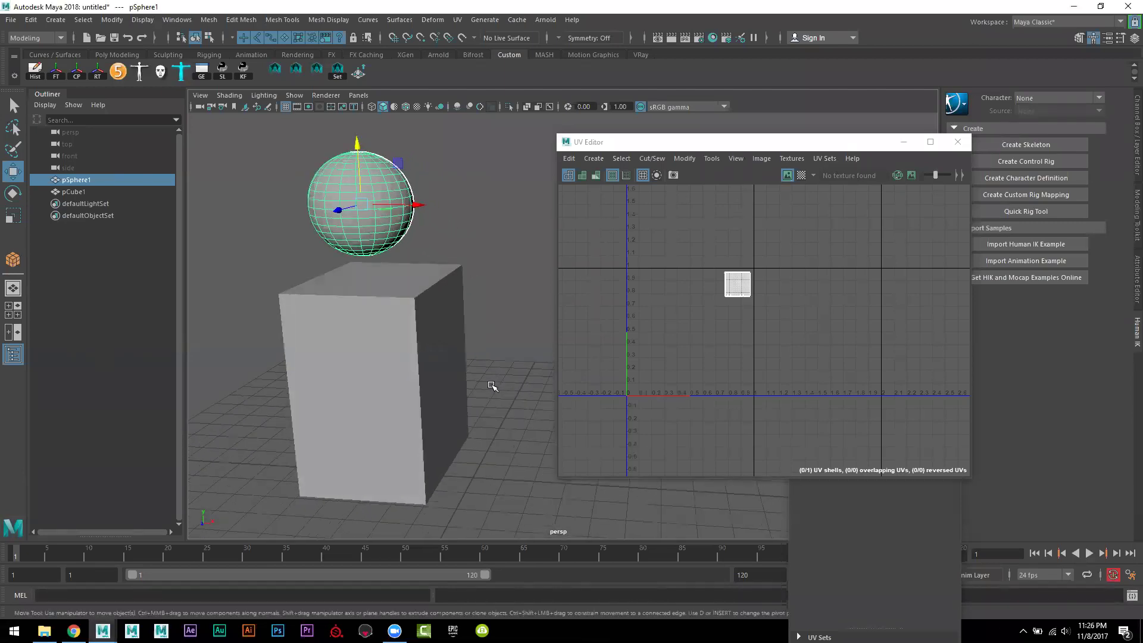
click(680, 141)
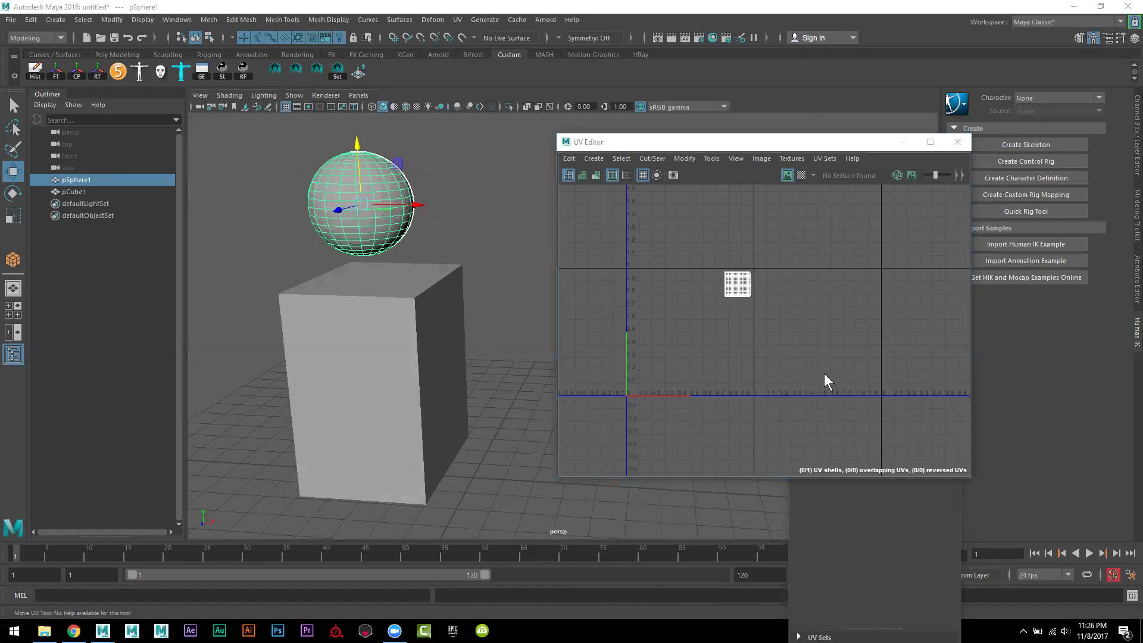
click(337, 631)
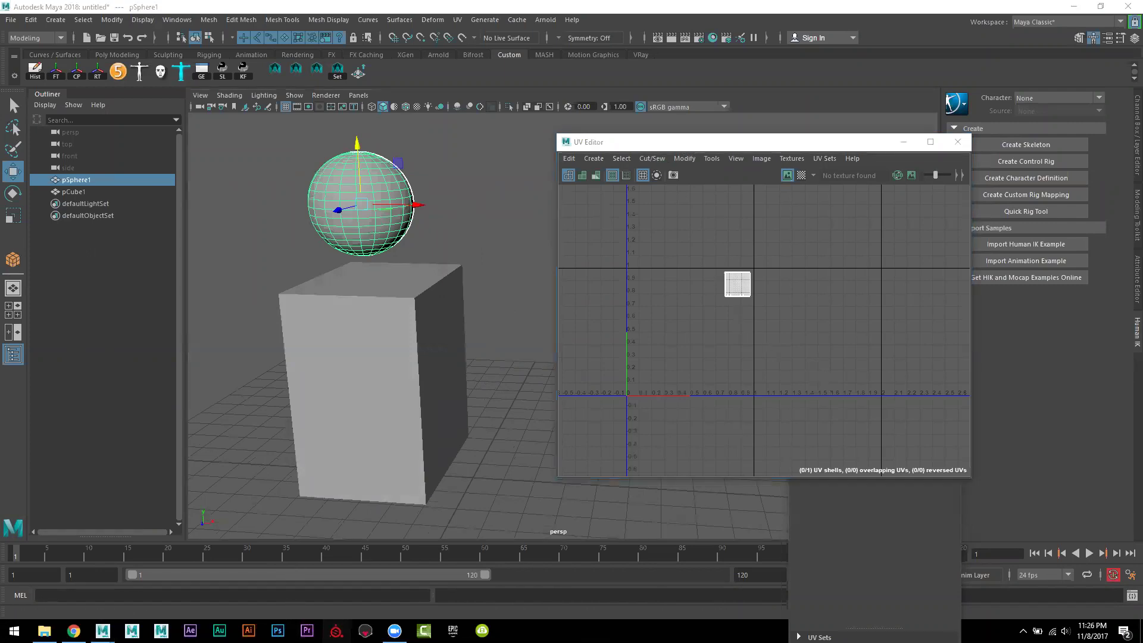
Step: Allow Substance Painter to run, decline the update and close the Welcome screen
click(611, 328)
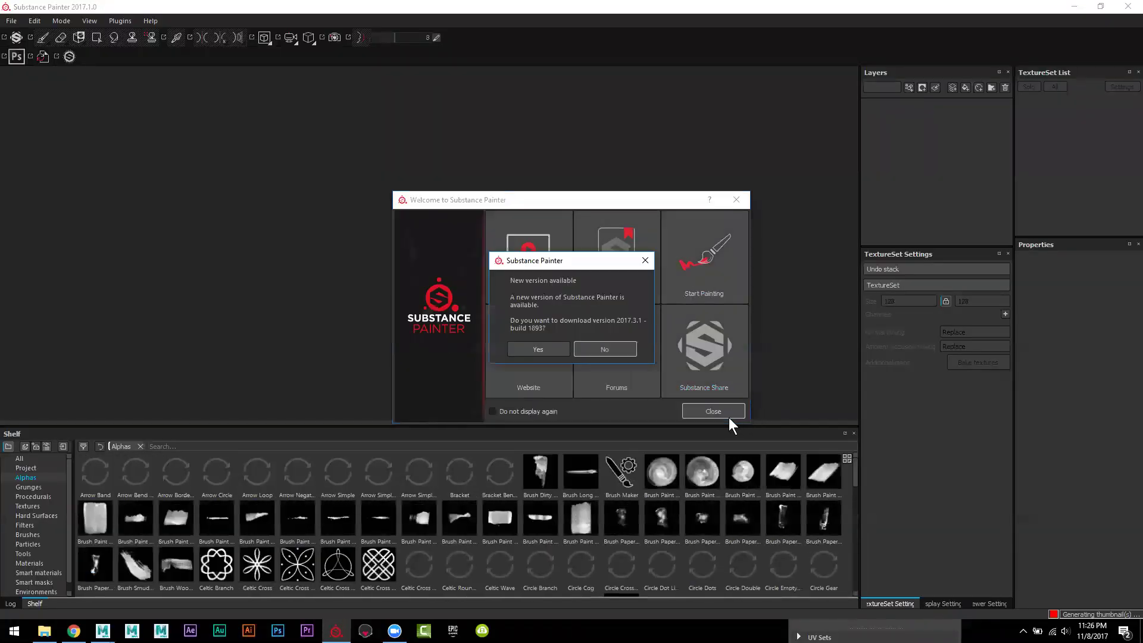
click(627, 352)
click(716, 412)
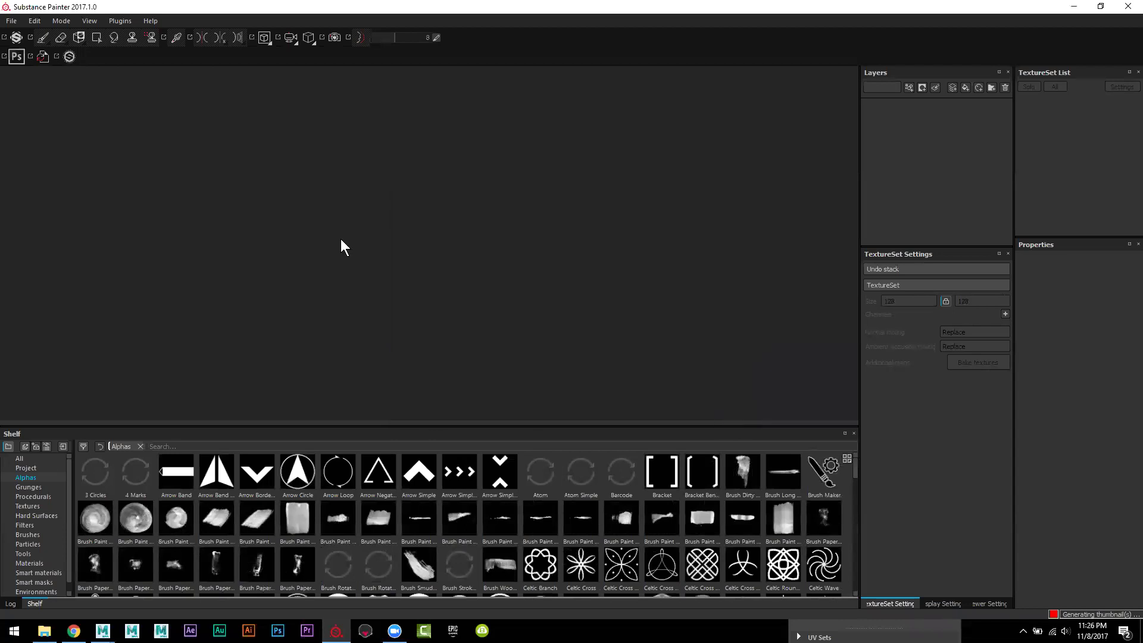
Step: Review the New project 'Create a texture set per UDIM tile' option, then cancel
click(11, 22)
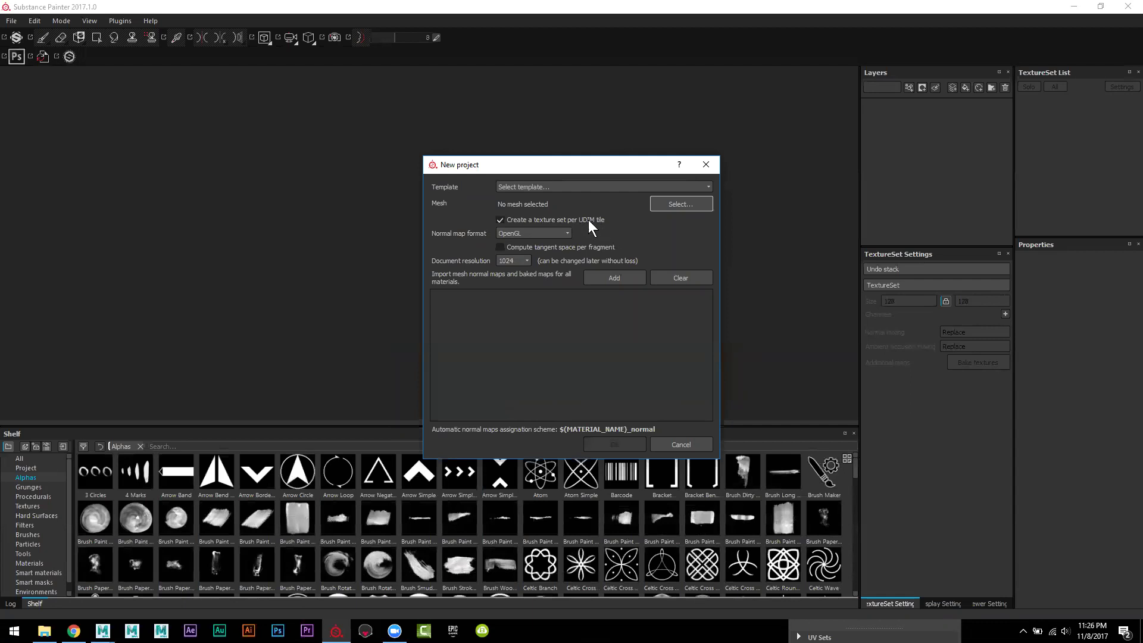
click(500, 220)
click(516, 220)
click(682, 444)
Step: Back in Maya, move and scale the sphere's UV shell into the 1002 tile
click(1074, 7)
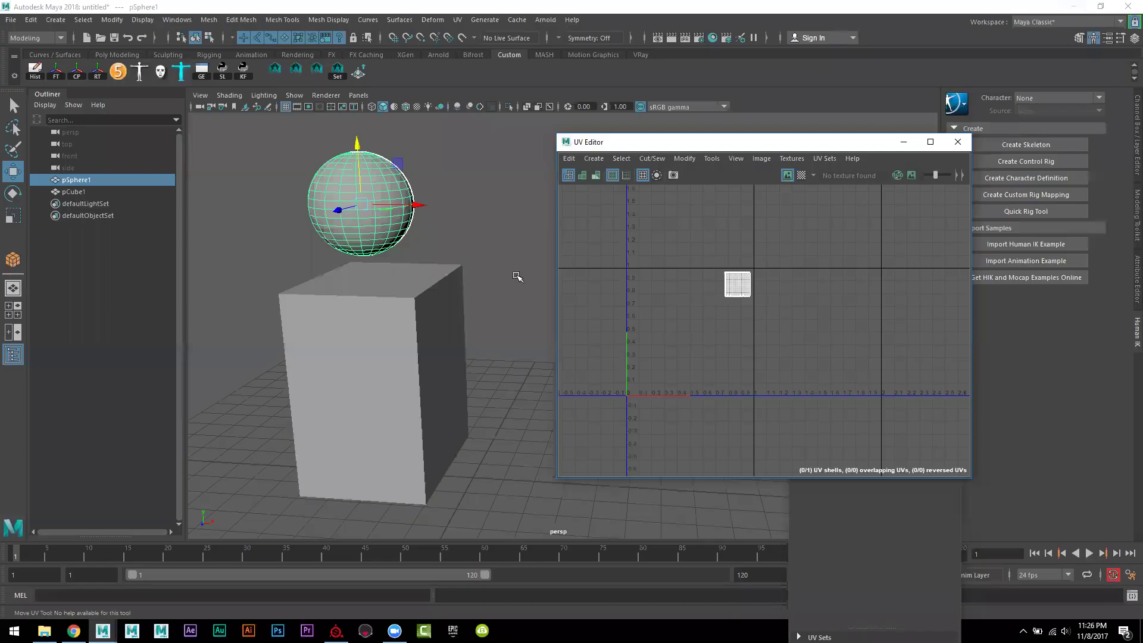
shift+click(332, 384)
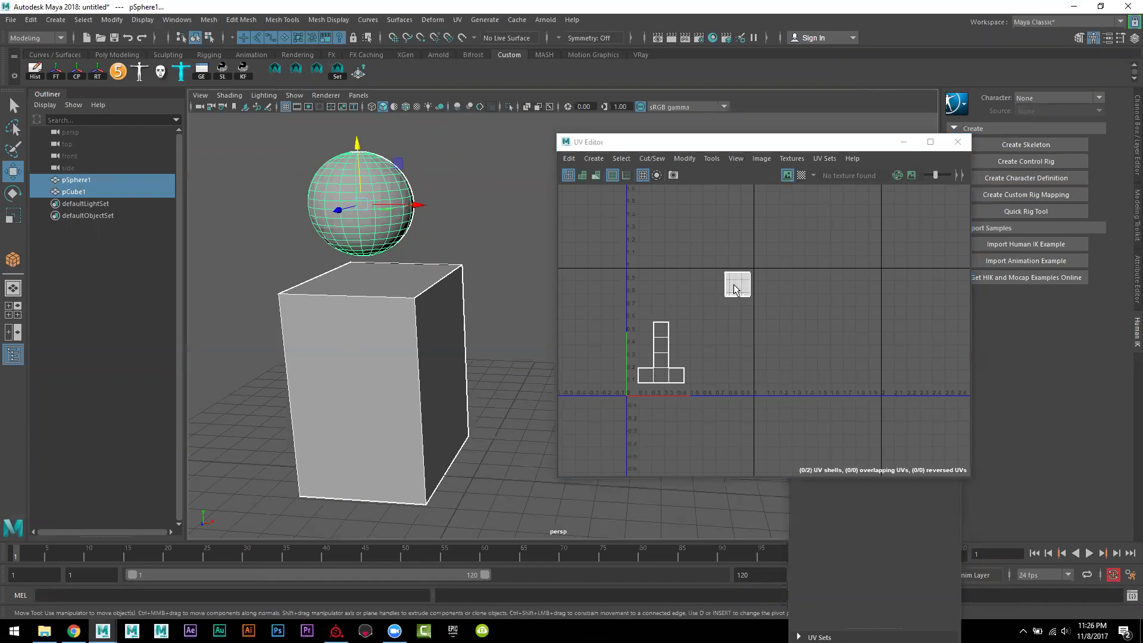
right_drag(736, 290, 783, 285)
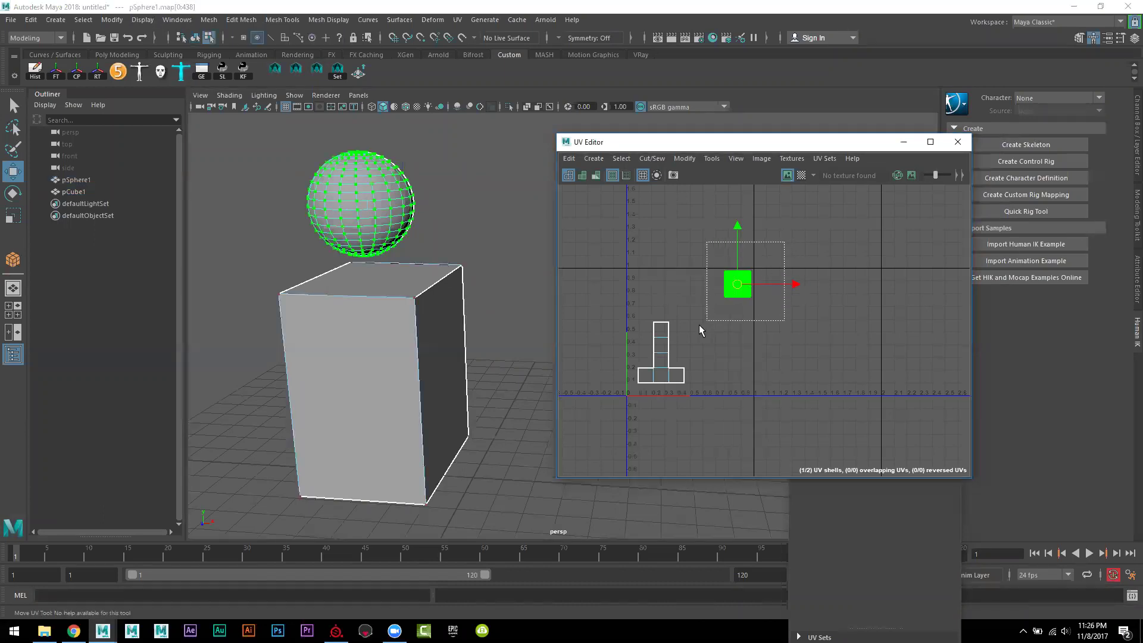
mouse_move(739, 286)
mouse_down()
mouse_move(898, 352)
mouse_move(1004, 358)
mouse_up()
key(r)
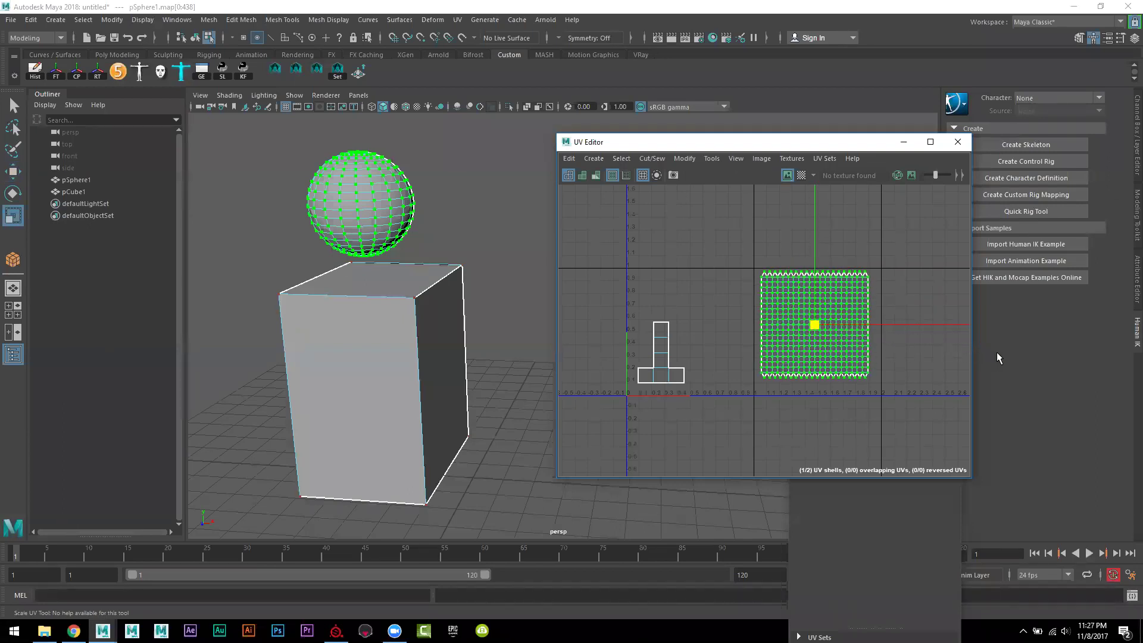
key(w)
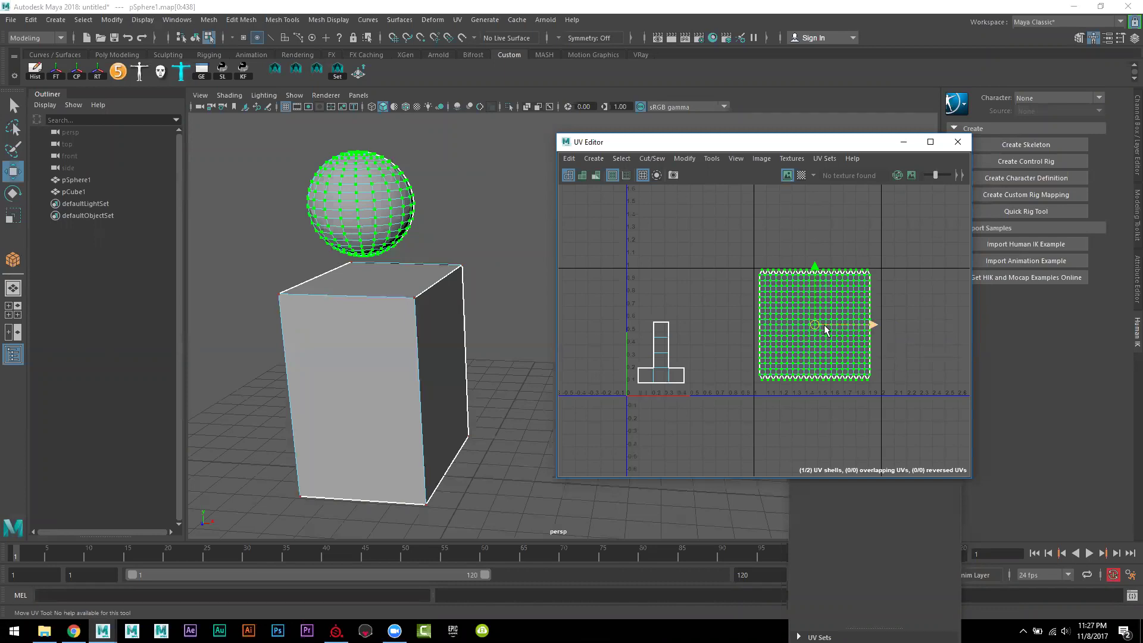
drag(819, 329, 823, 334)
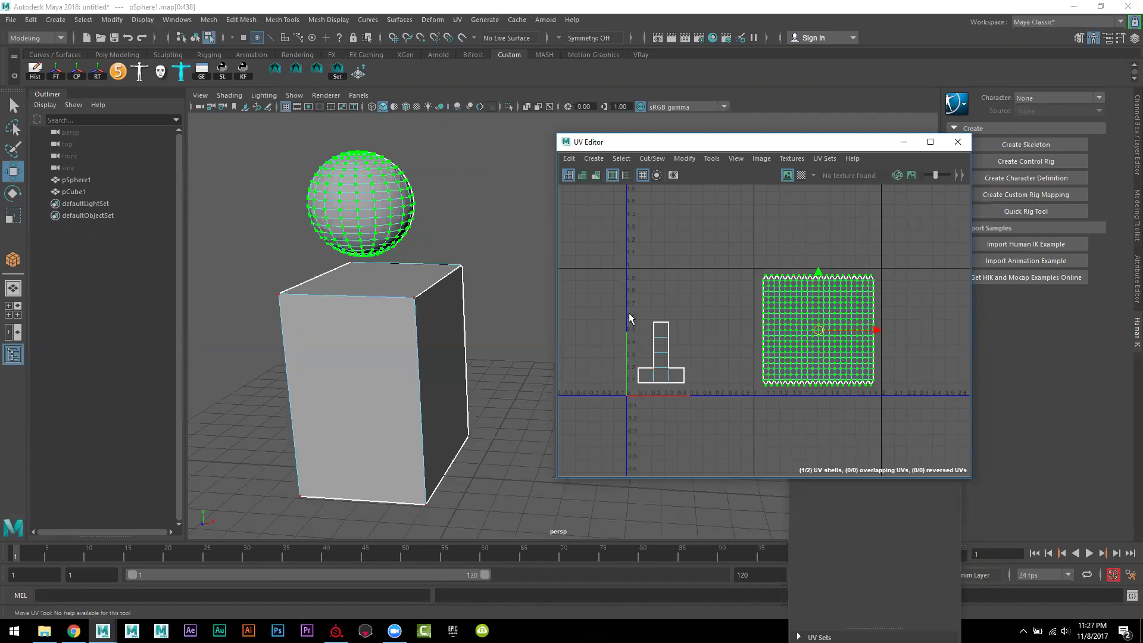
Step: Move and enlarge the box's UV shell in the first tile, then return to object mode
drag(633, 315, 702, 417)
mouse_move(662, 355)
mouse_down()
mouse_move(692, 338)
mouse_move(723, 356)
mouse_move(692, 329)
mouse_up()
key(r)
key(w)
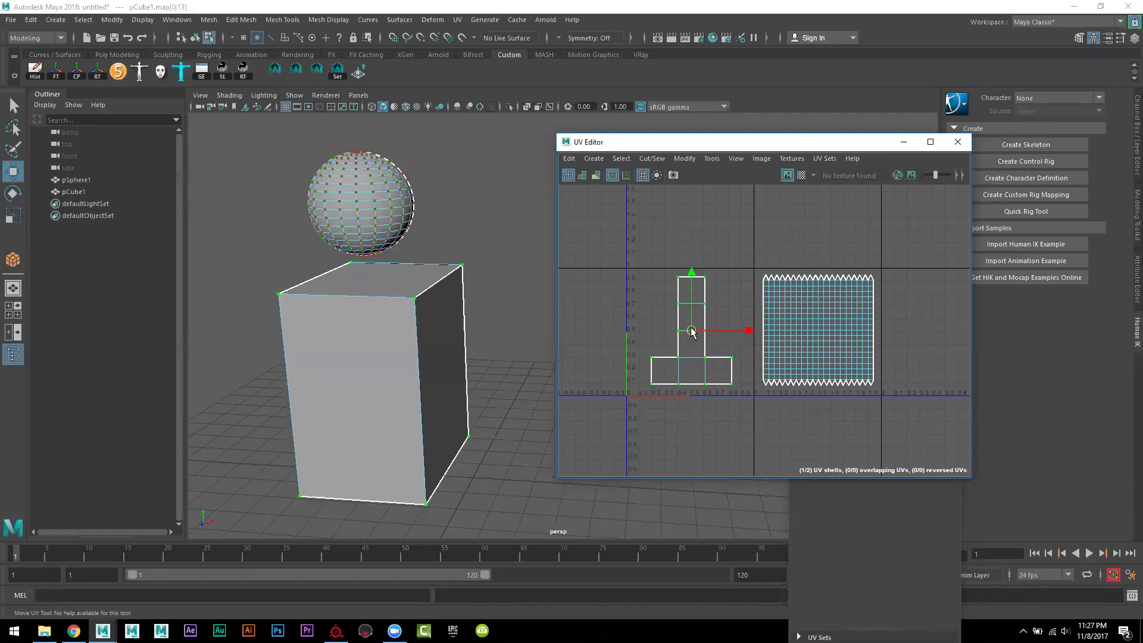
right_drag(415, 291, 453, 273)
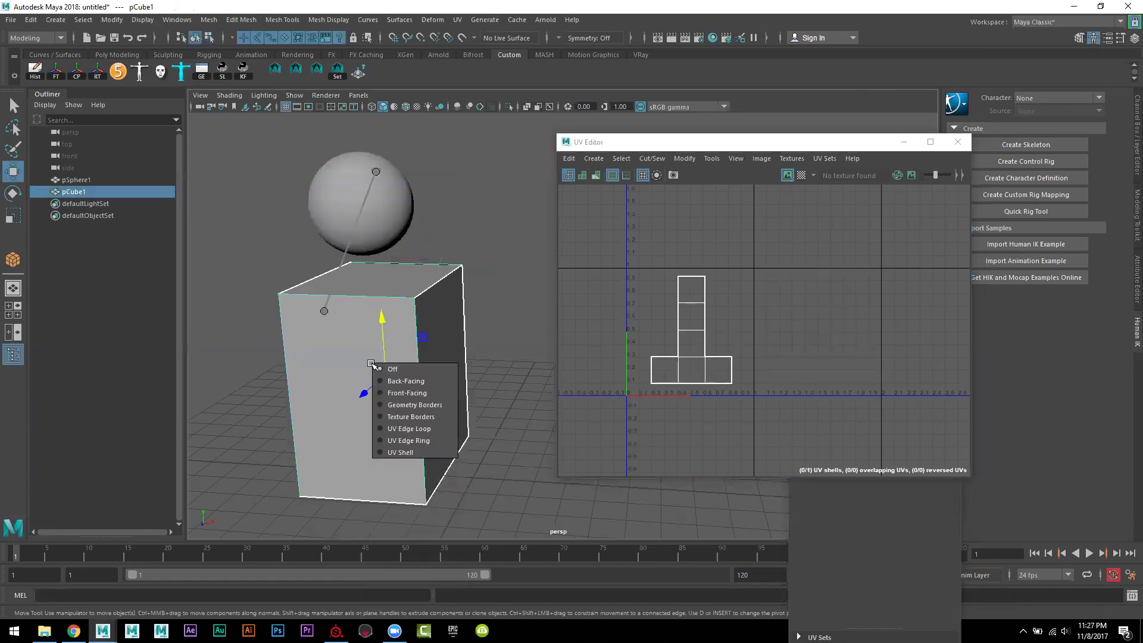
Step: Orbit and zoom the viewport to look down on the box
right_drag(372, 370, 455, 184)
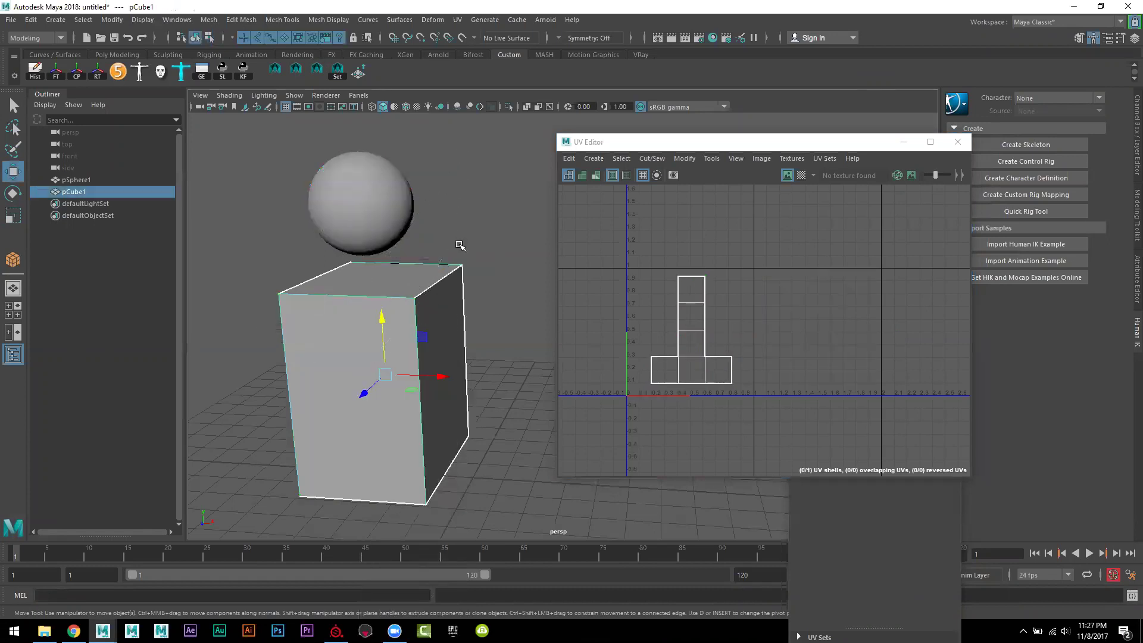
scroll(459, 247, up, 3)
scroll(408, 298, down, 3)
alt+drag(409, 298, 405, 81)
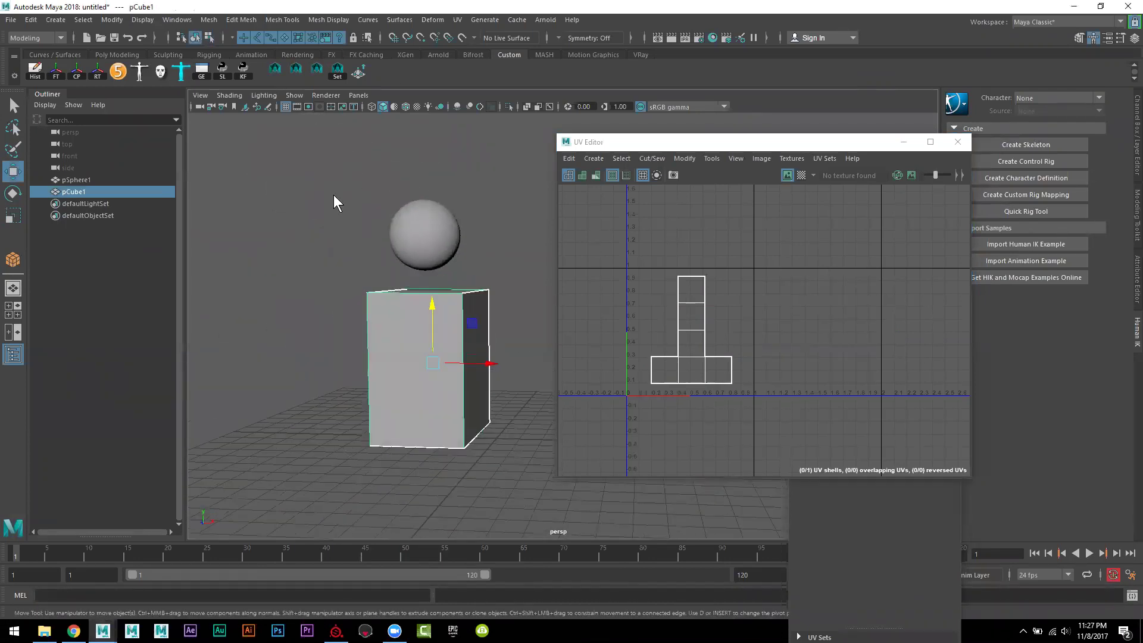
right_drag(384, 233, 386, 259)
alt+drag(387, 259, 416, 243)
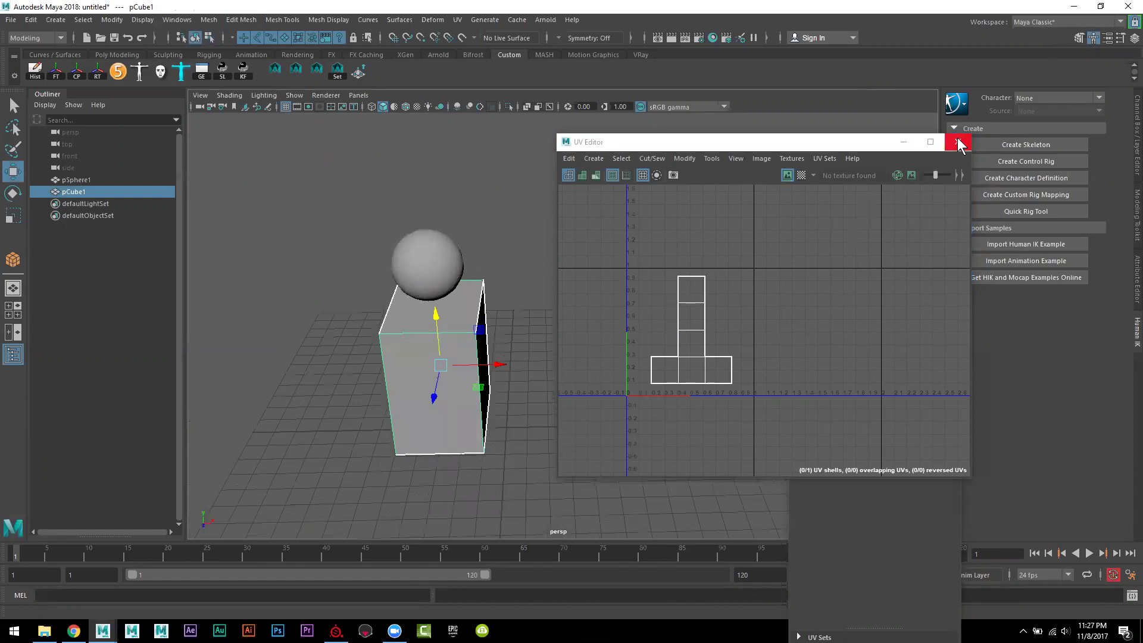
Step: Close the UV Editor and UV Toolkit windows and deselect everything
click(958, 142)
click(947, 168)
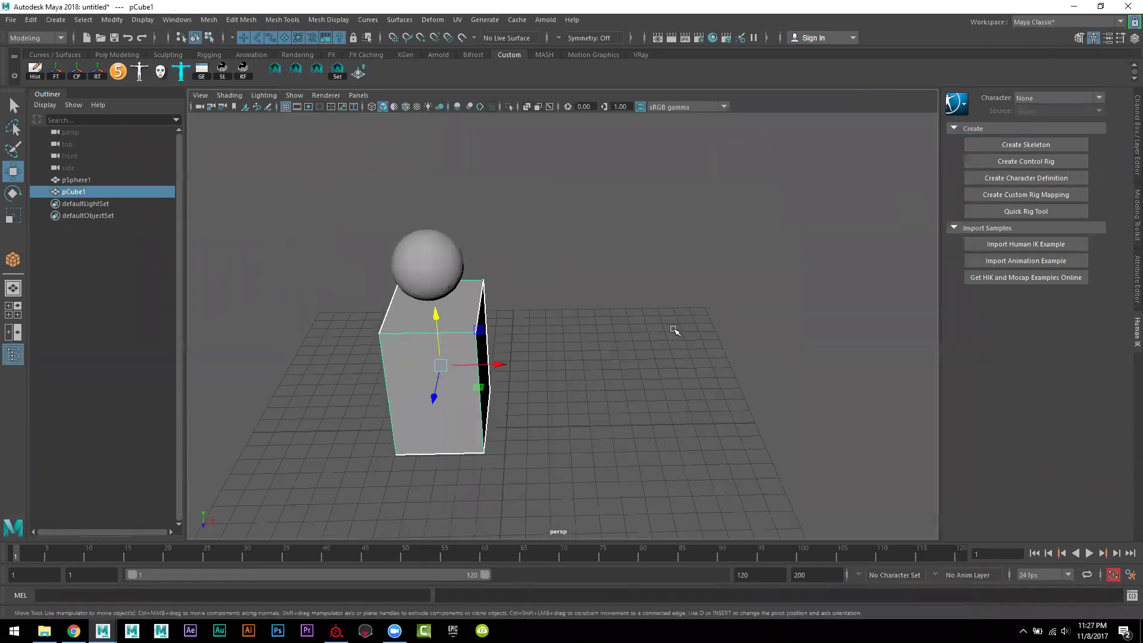
key(alt)
click(12, 194)
click(12, 171)
click(101, 323)
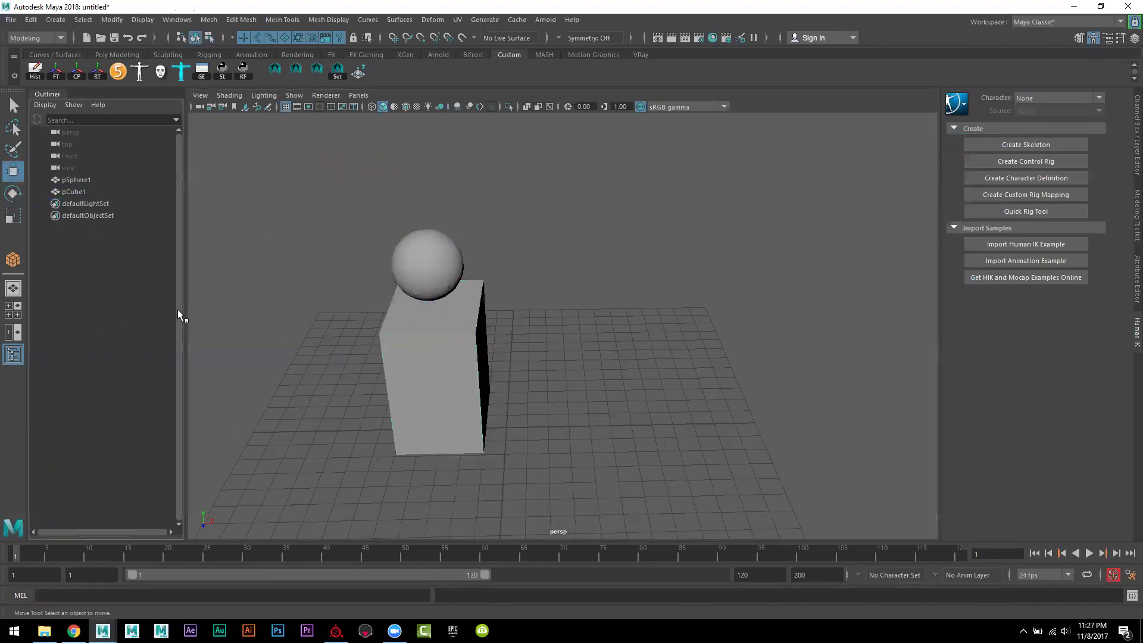
right_click(277, 284)
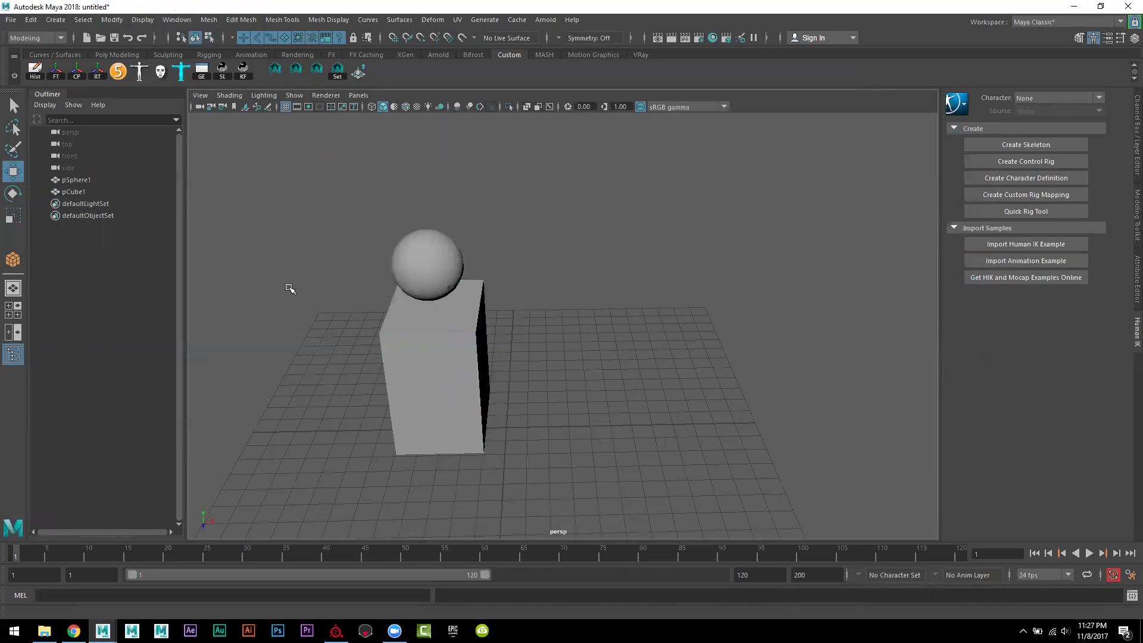
mouse_move(296, 274)
alt+mouse_down()
mouse_move(248, 268)
mouse_move(357, 316)
mouse_move(472, 197)
alt+mouse_up()
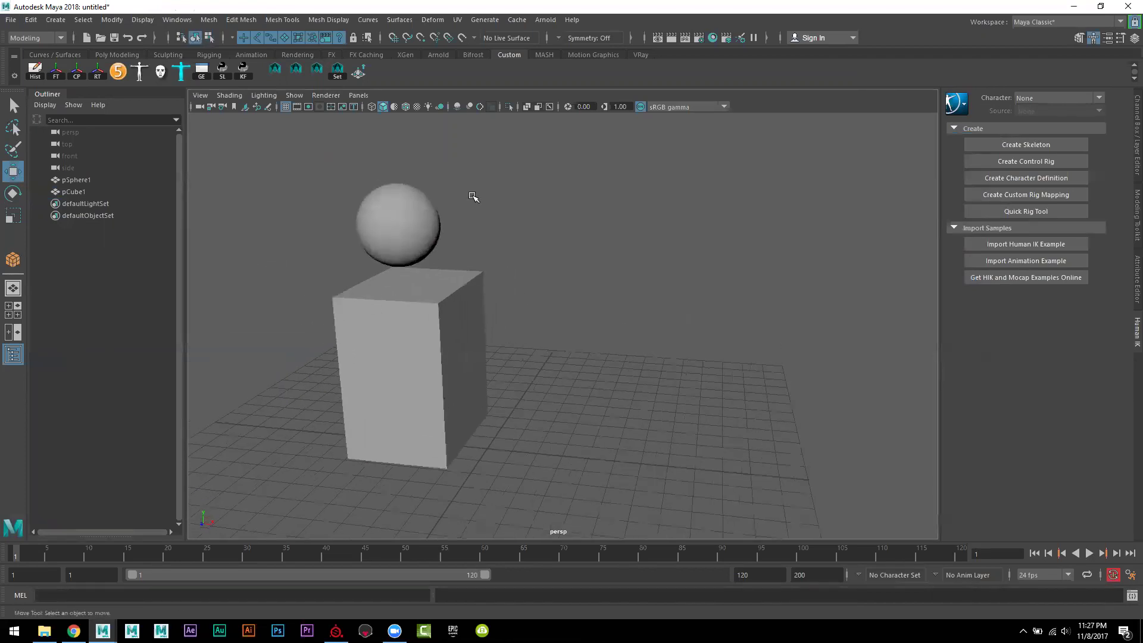
drag(389, 339, 530, 258)
key(alt)
key(alt)
key(alt)
key(alt)
key(alt)
key(alt)
click(398, 238)
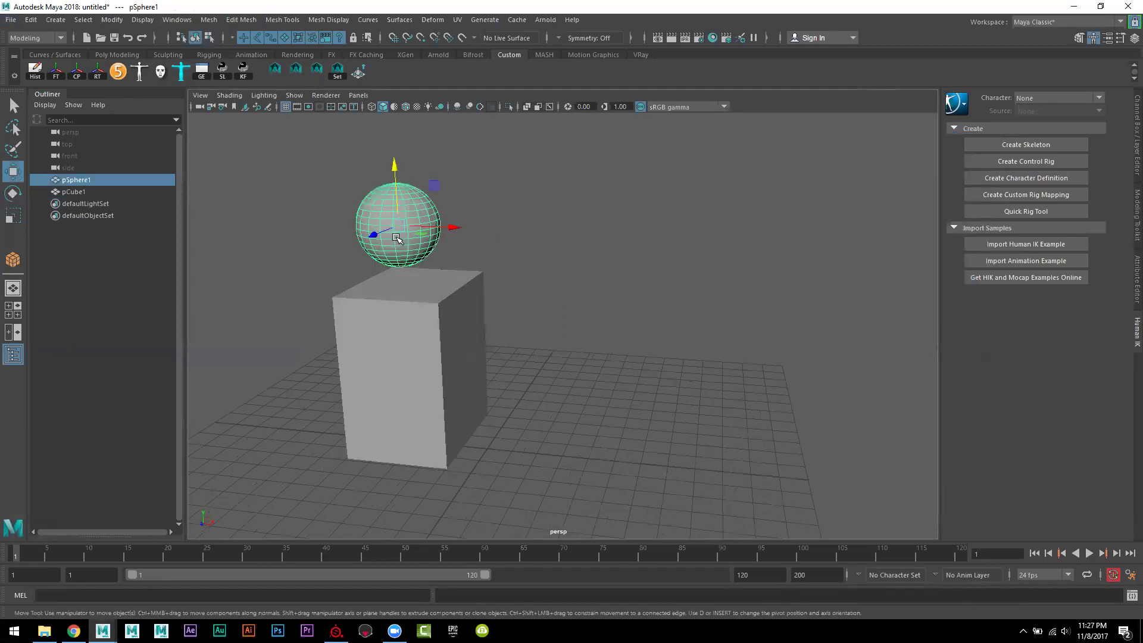
click(400, 312)
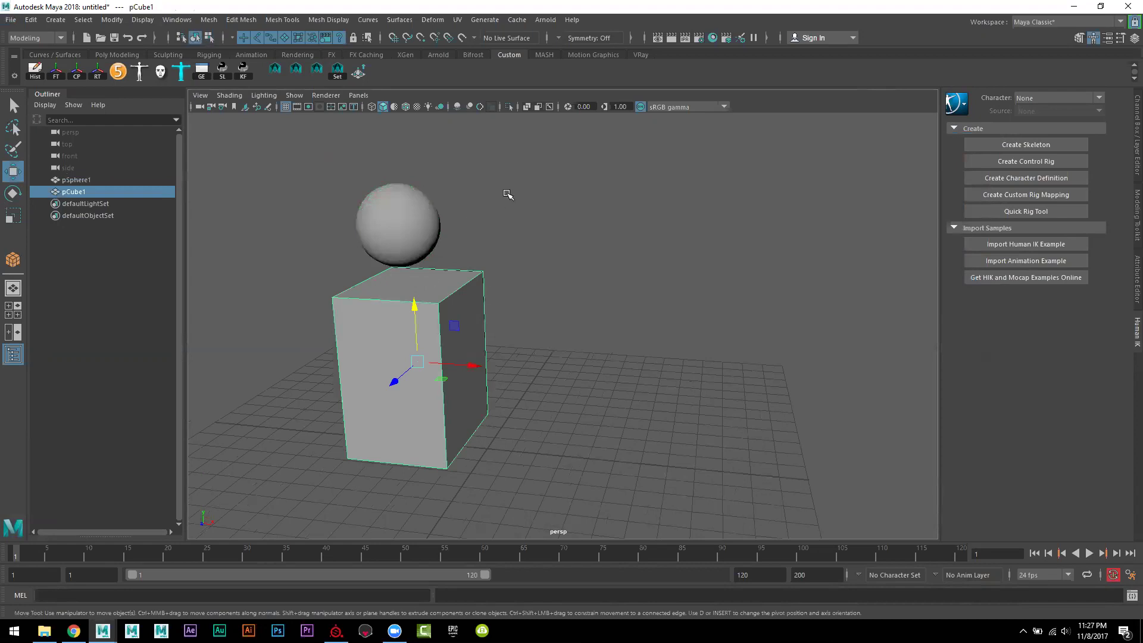
Step: Assign a new Lambert material, lambert2, to the selected sphere and cube
shift+click(404, 232)
scroll(498, 291, down, 3)
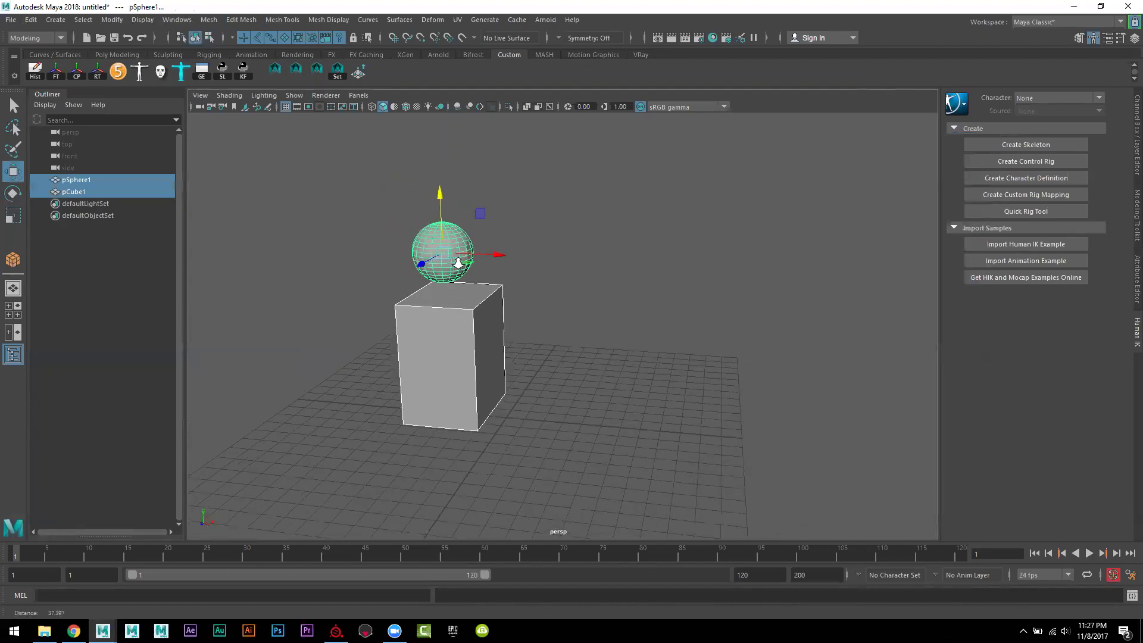
click(10, 20)
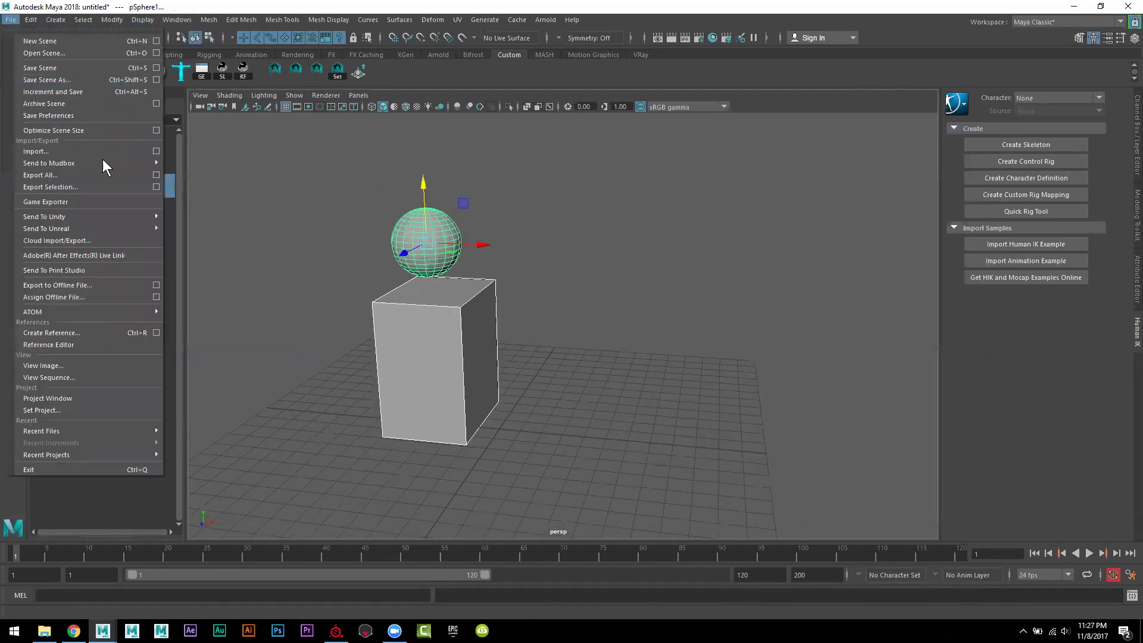
click(410, 232)
right_click(410, 231)
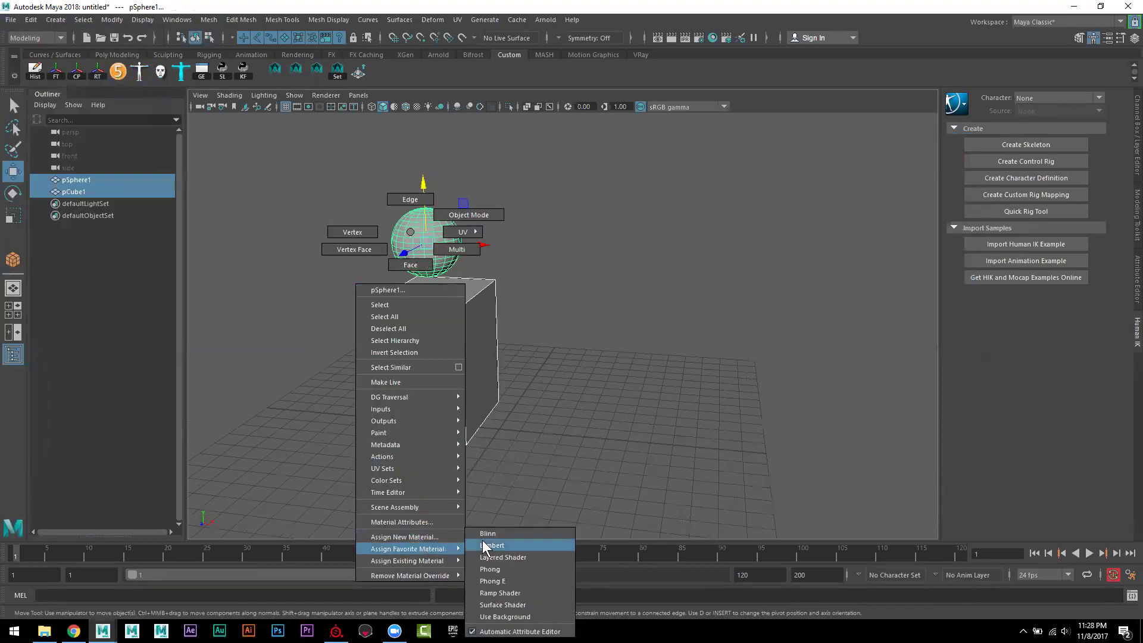
click(489, 546)
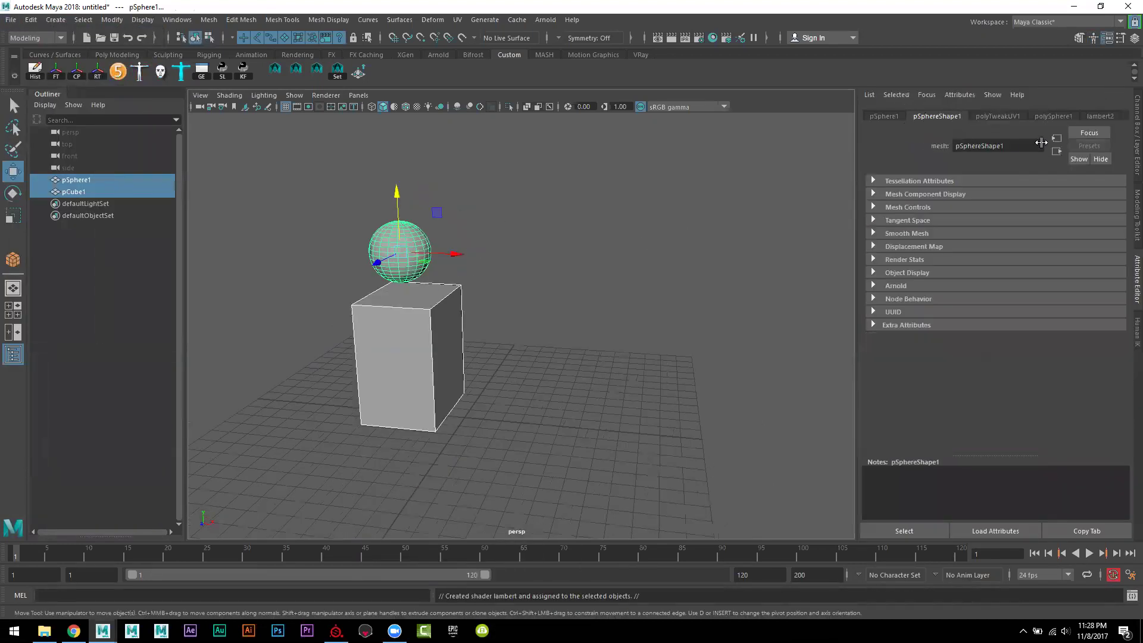
Step: Delete the sphere's construction history and show lambert2's attributes
click(35, 70)
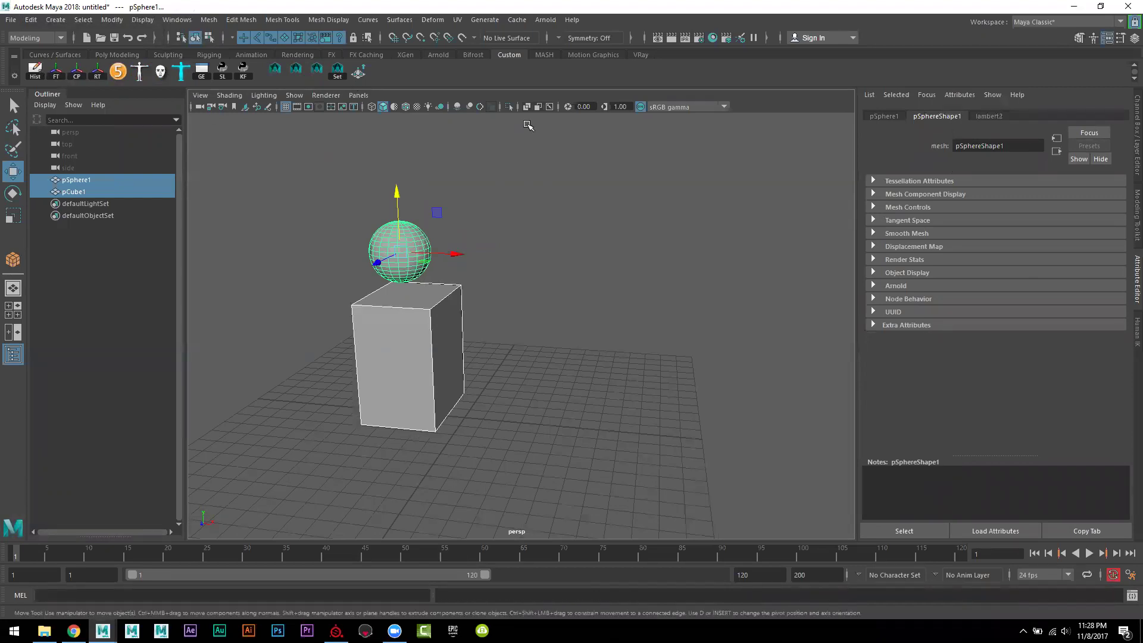
click(988, 116)
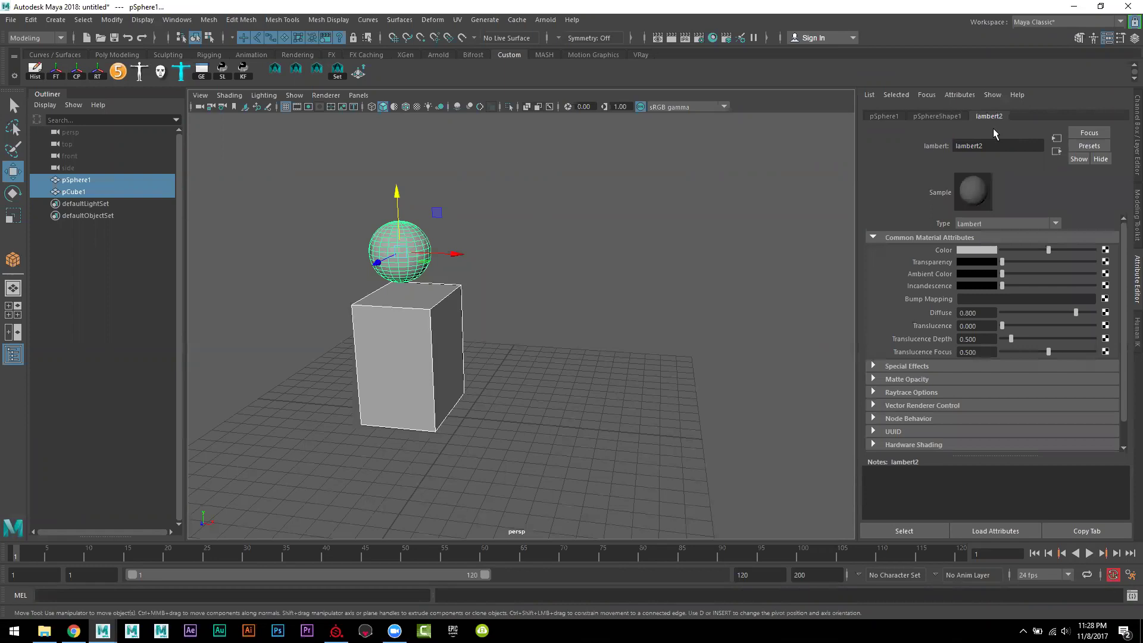
alt+drag(617, 272, 643, 280)
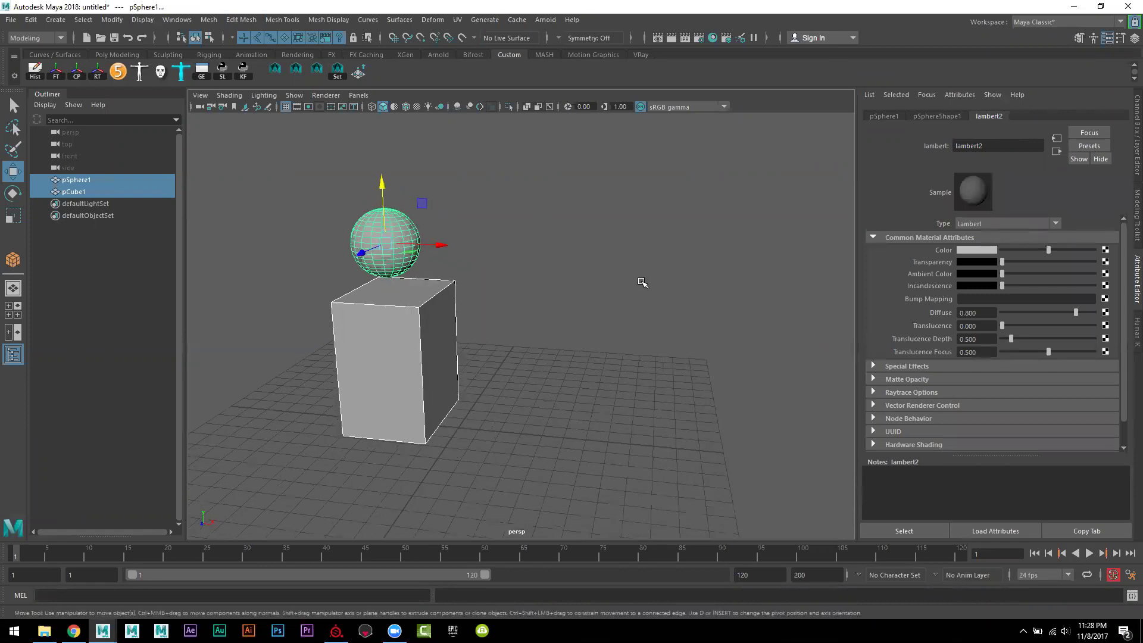
Step: Start an Export Selection with the Desktop as the destination
click(10, 22)
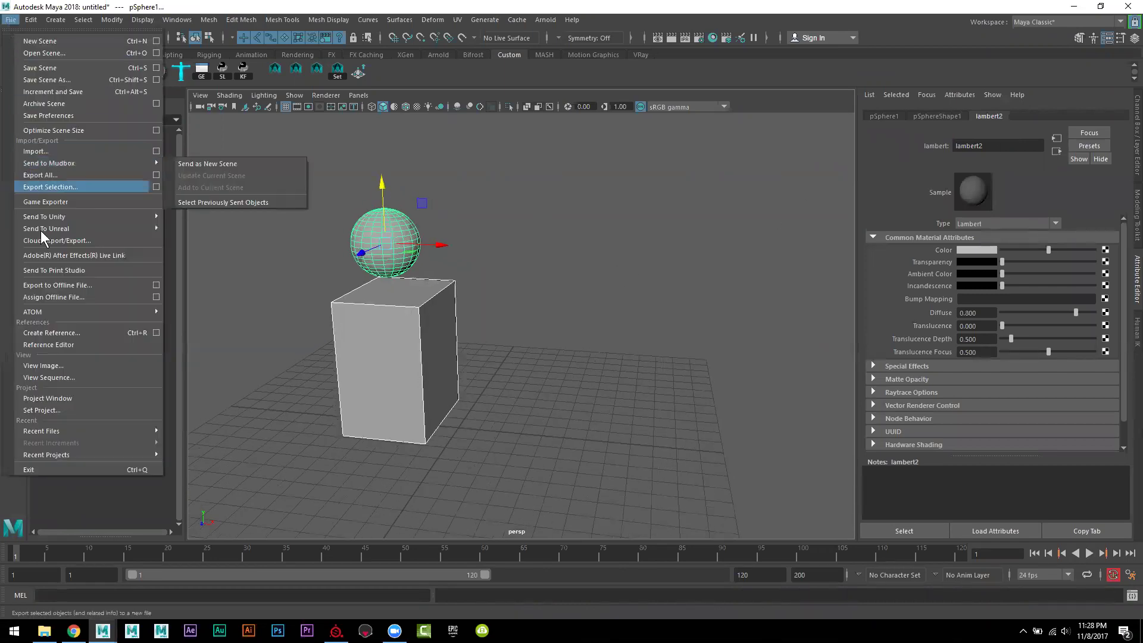
click(66, 186)
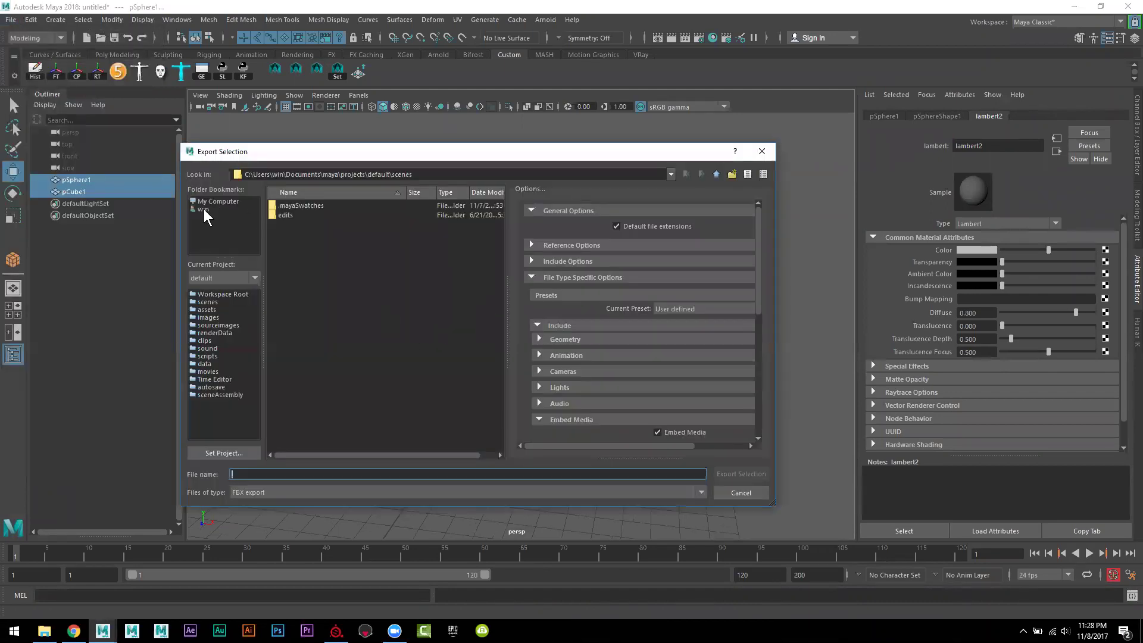
click(203, 209)
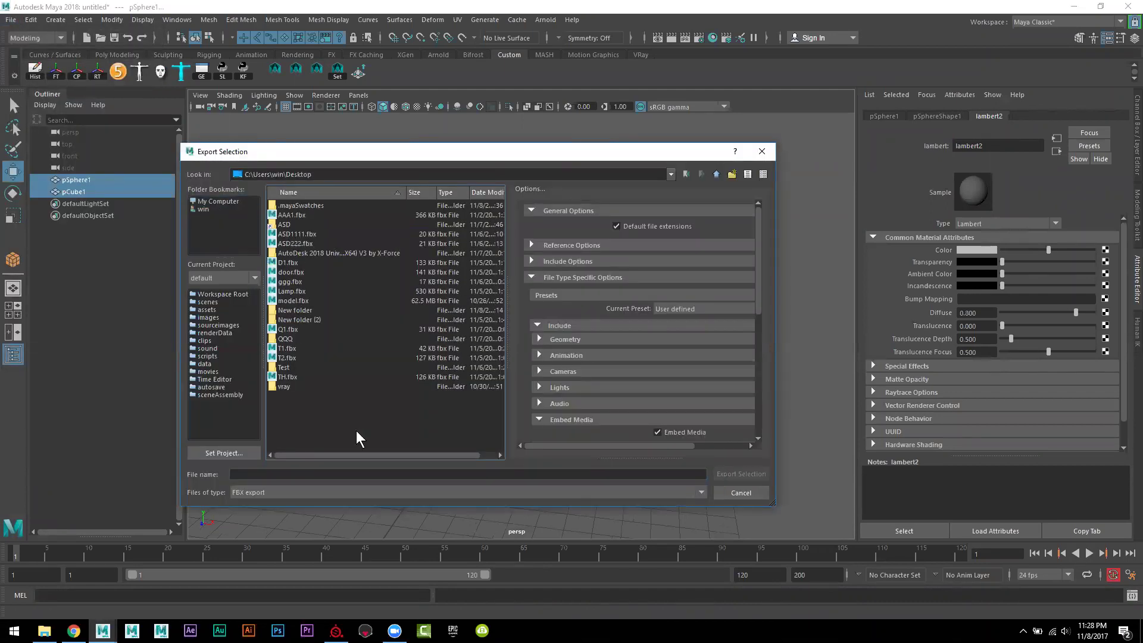
click(330, 470)
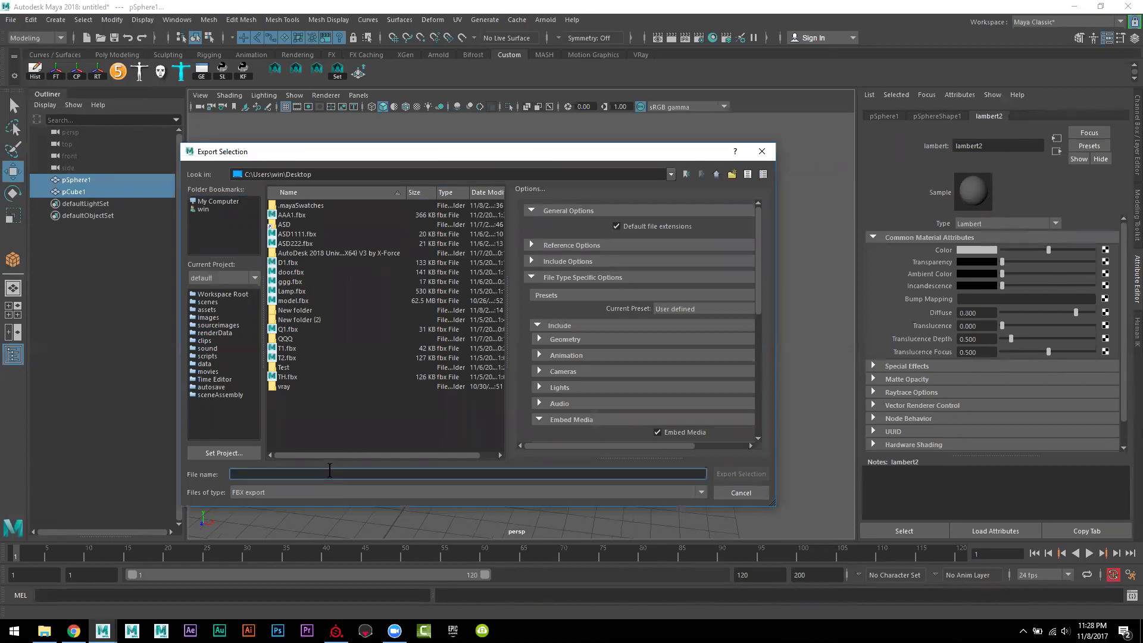
Step: Create a TT folder on the Desktop and export the selection into it as A.fbx
right_click(328, 394)
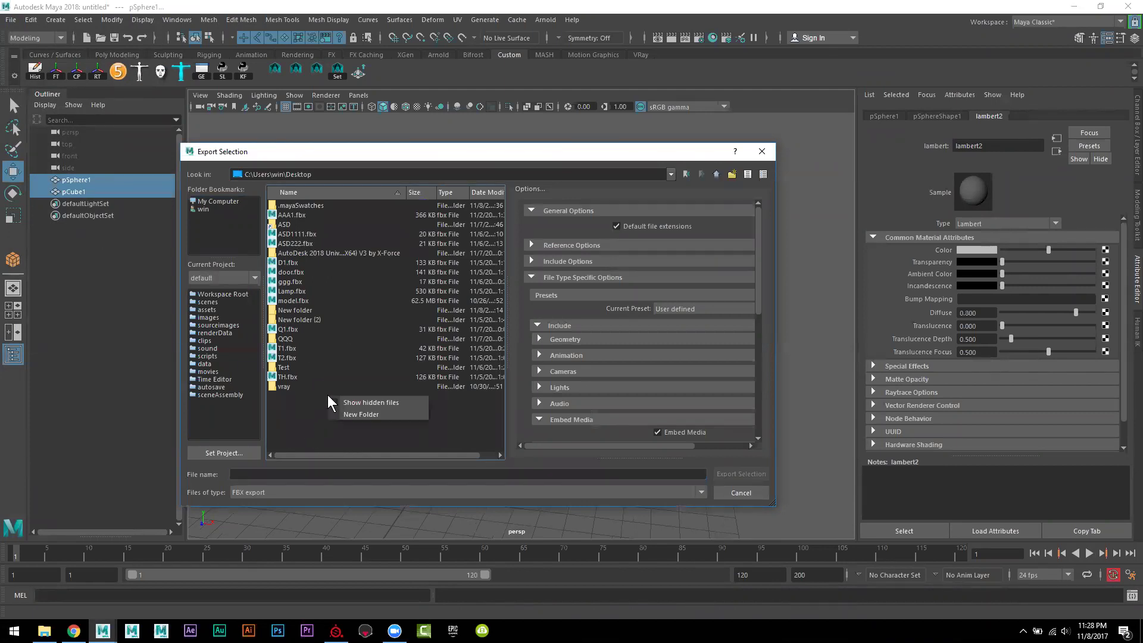
click(368, 409)
text(TT)
key(Return)
key(Return)
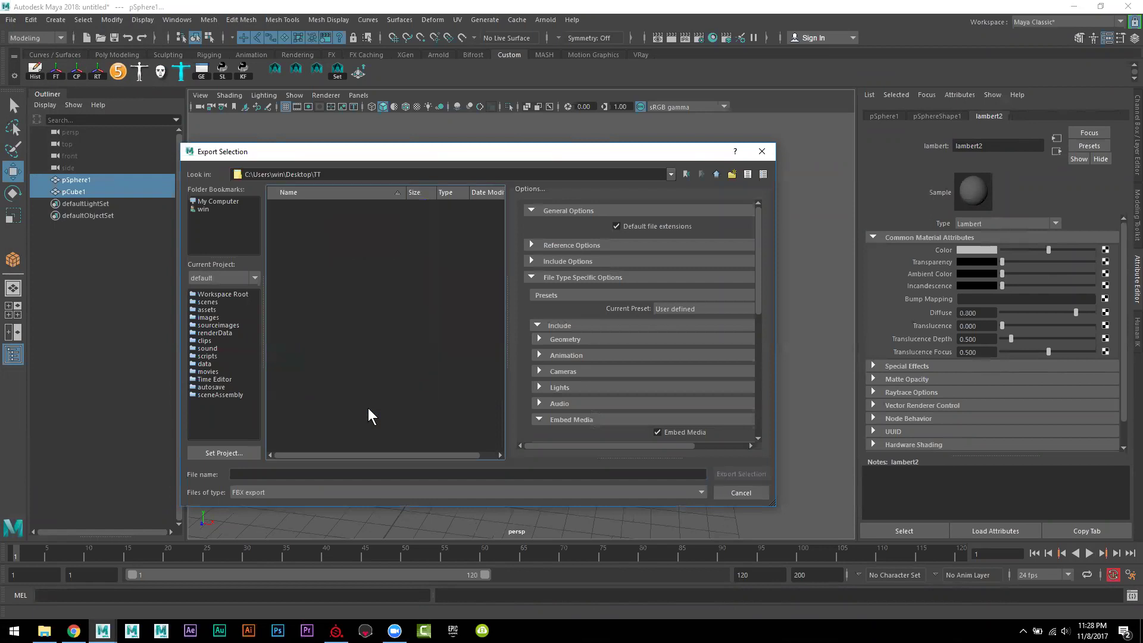
click(315, 470)
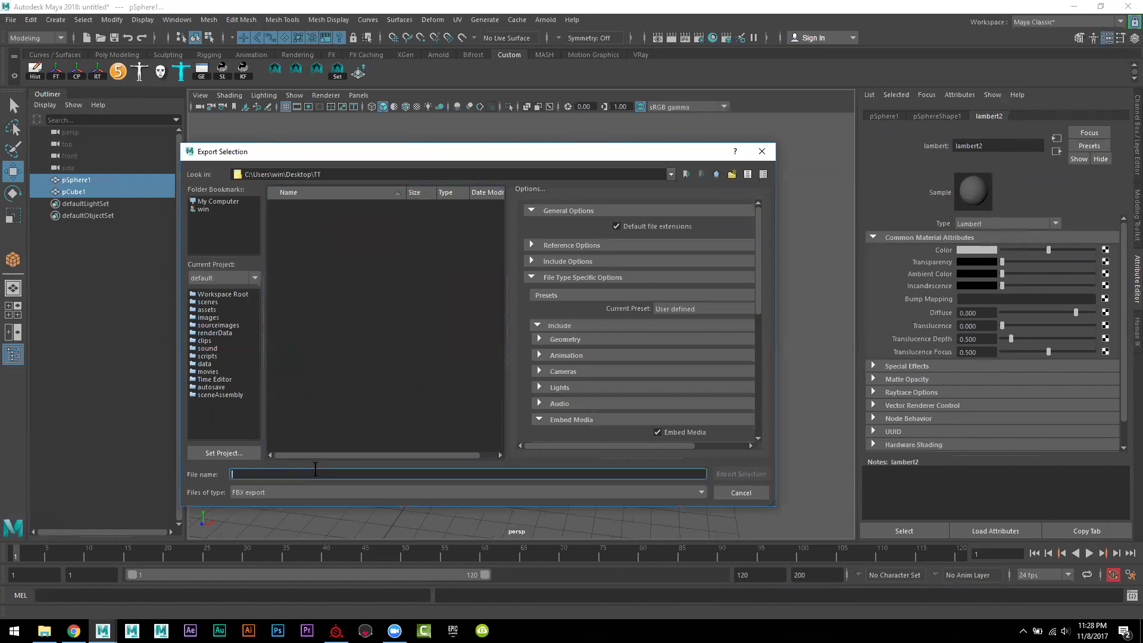
text(A)
click(742, 473)
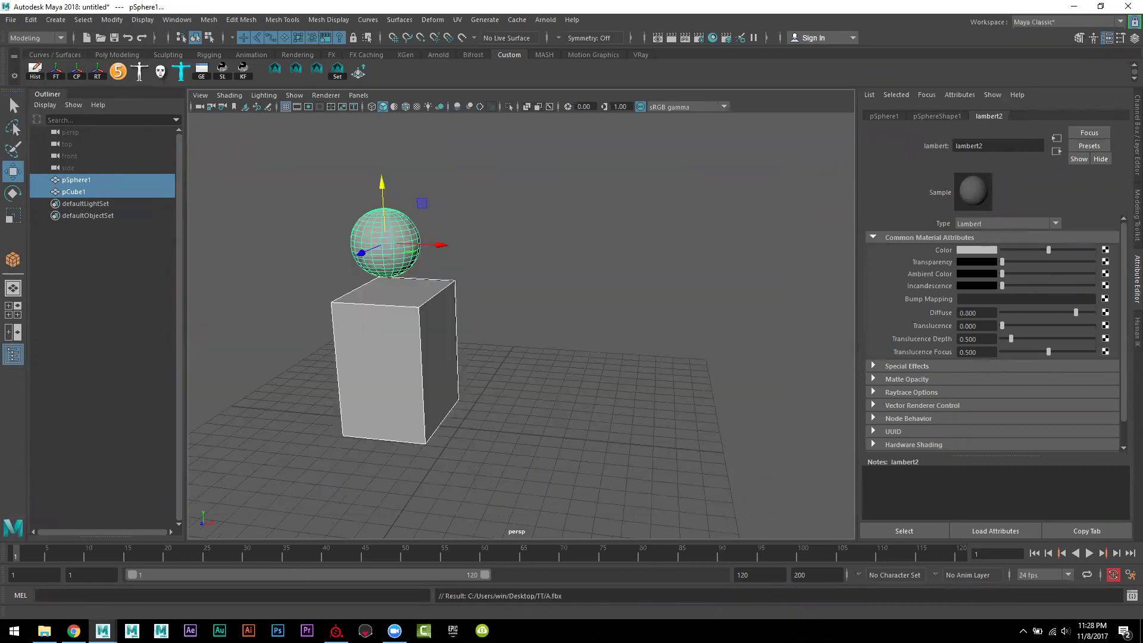
Step: Start a new Substance Painter project using Desktop\TT\A.fbx as its mesh
click(337, 631)
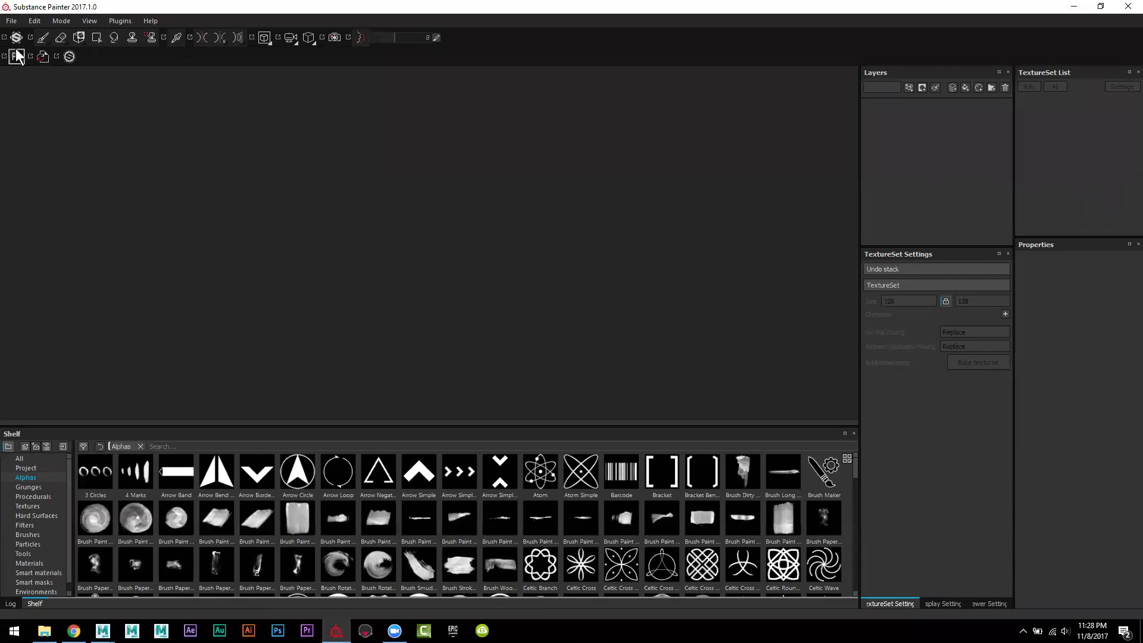
click(11, 20)
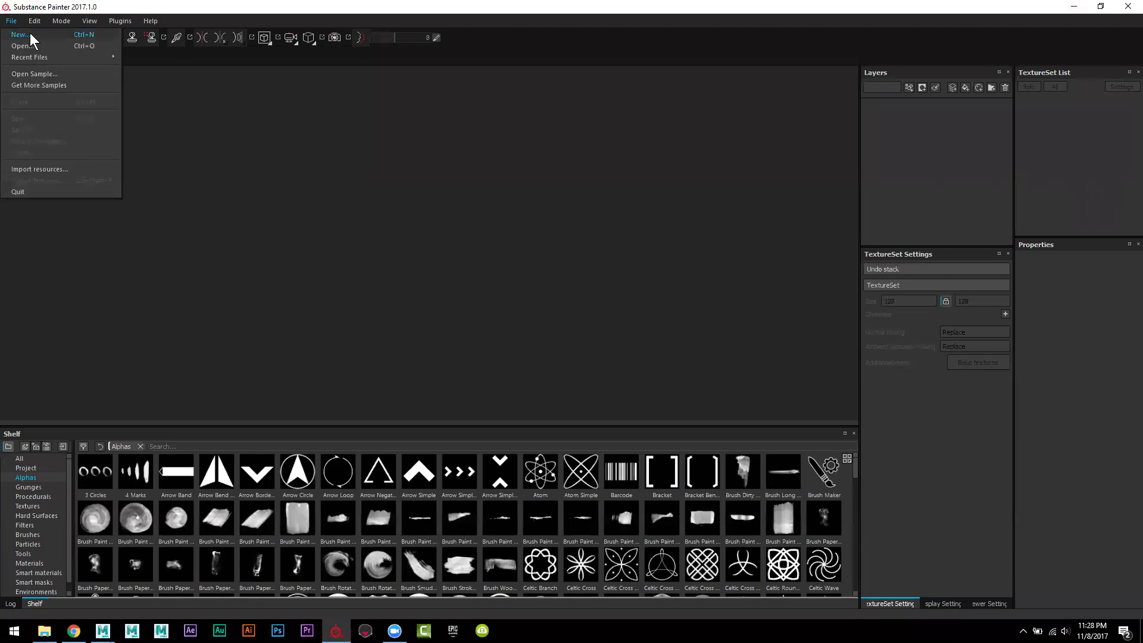
click(30, 33)
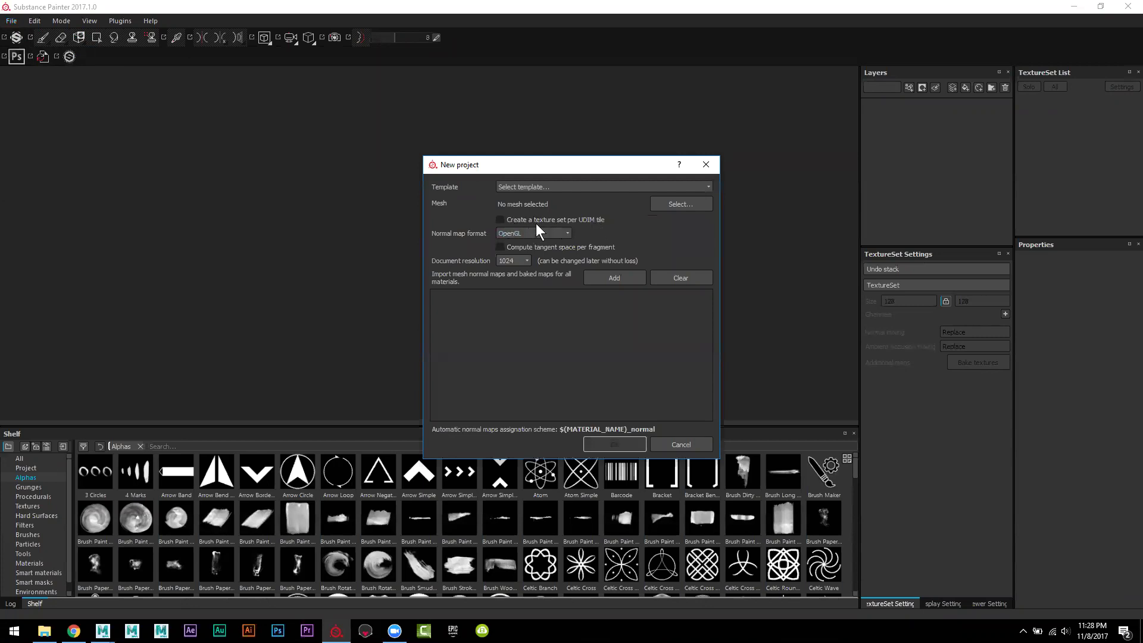
click(667, 205)
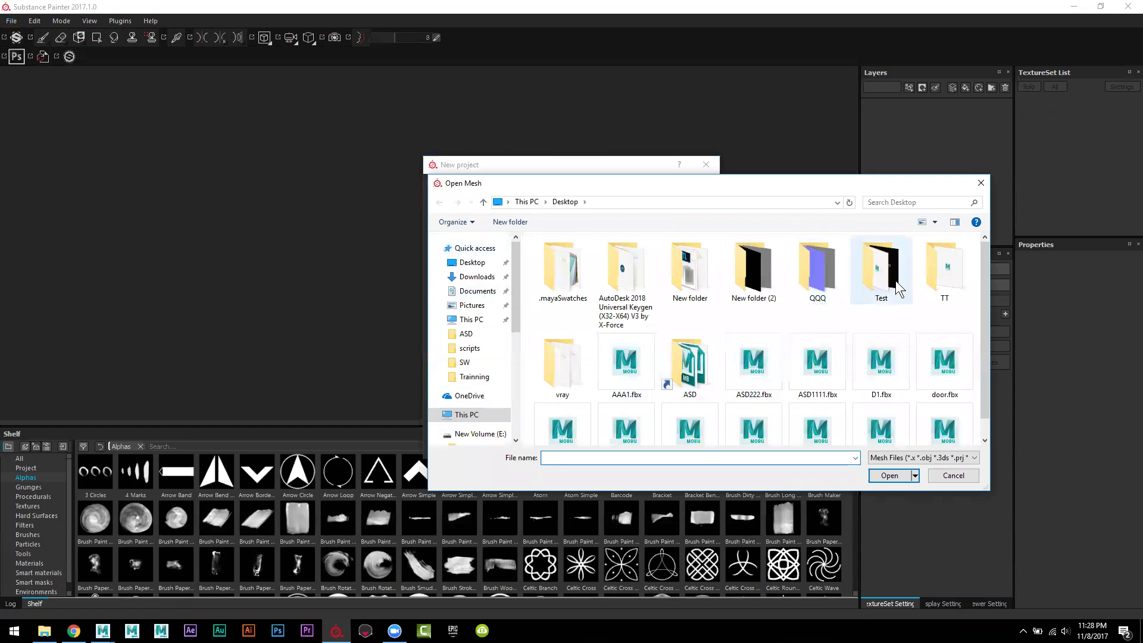
double_click(945, 268)
click(546, 256)
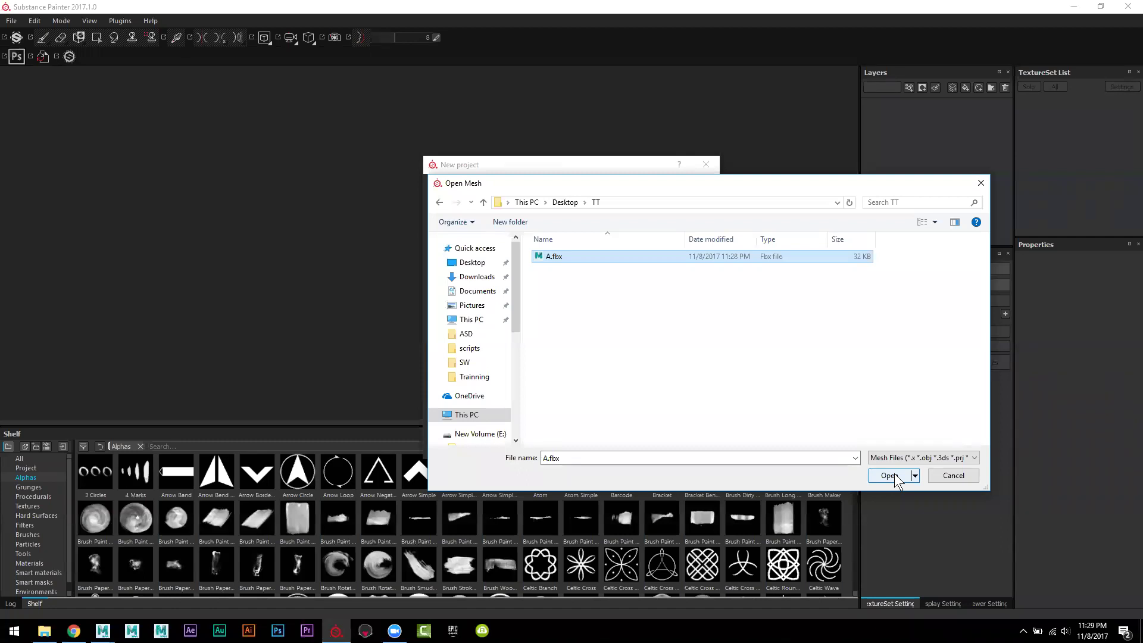
click(895, 474)
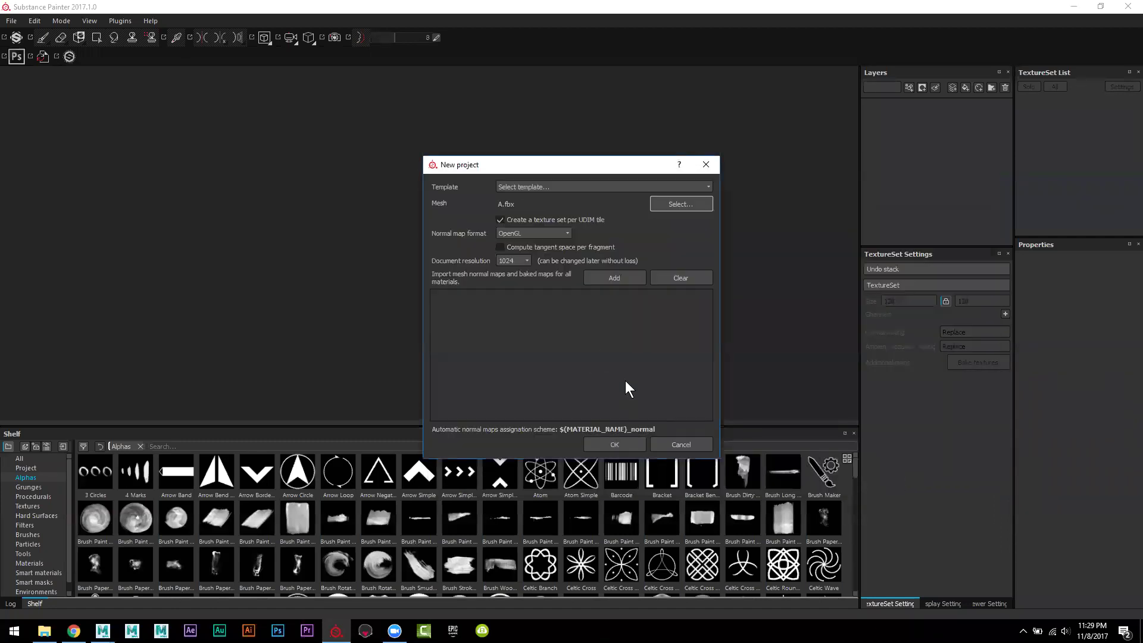
Step: Create the A.fbx project and switch to the 2D/3D split view
click(617, 445)
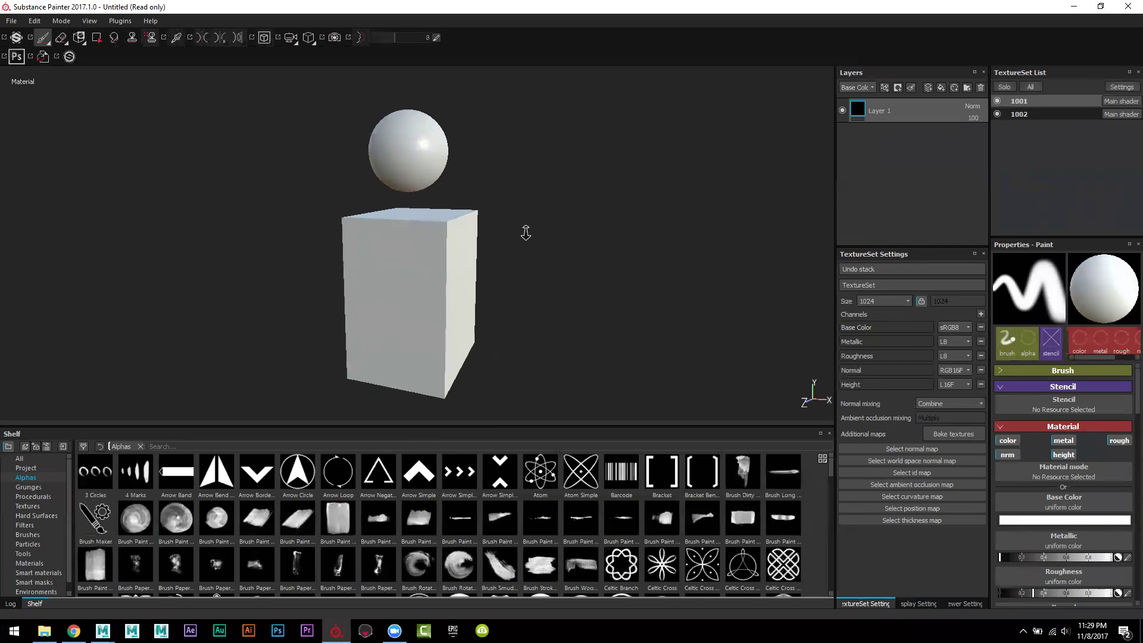
alt+drag(526, 234, 422, 224)
key(F1)
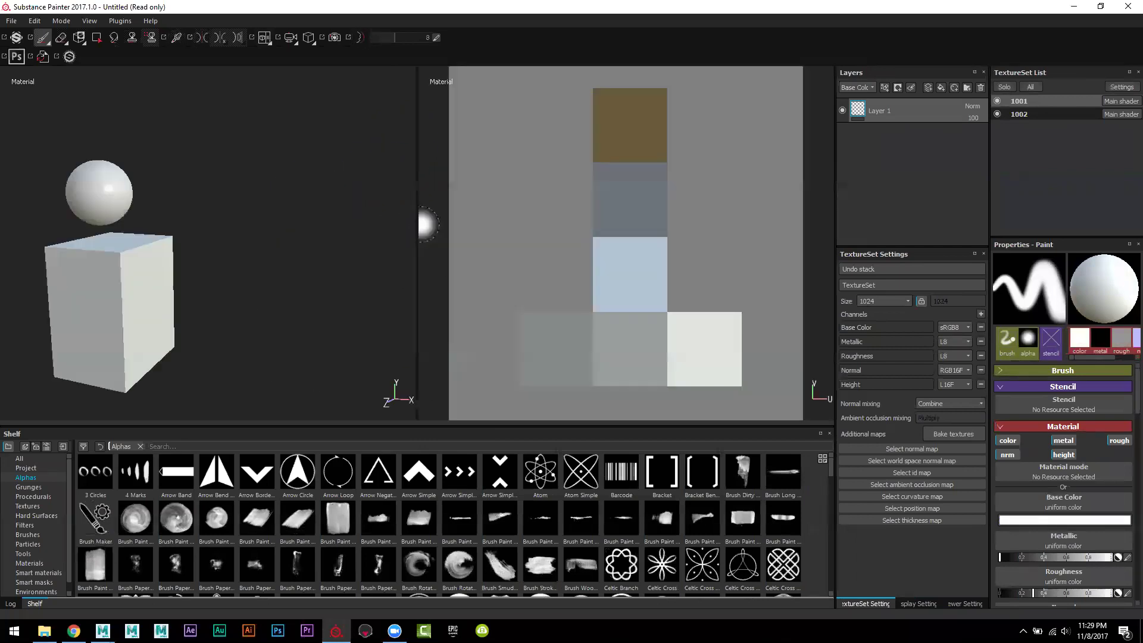
Step: Compare the UV layouts of texture sets 1001 and 1002
alt+right_drag(576, 187, 586, 197)
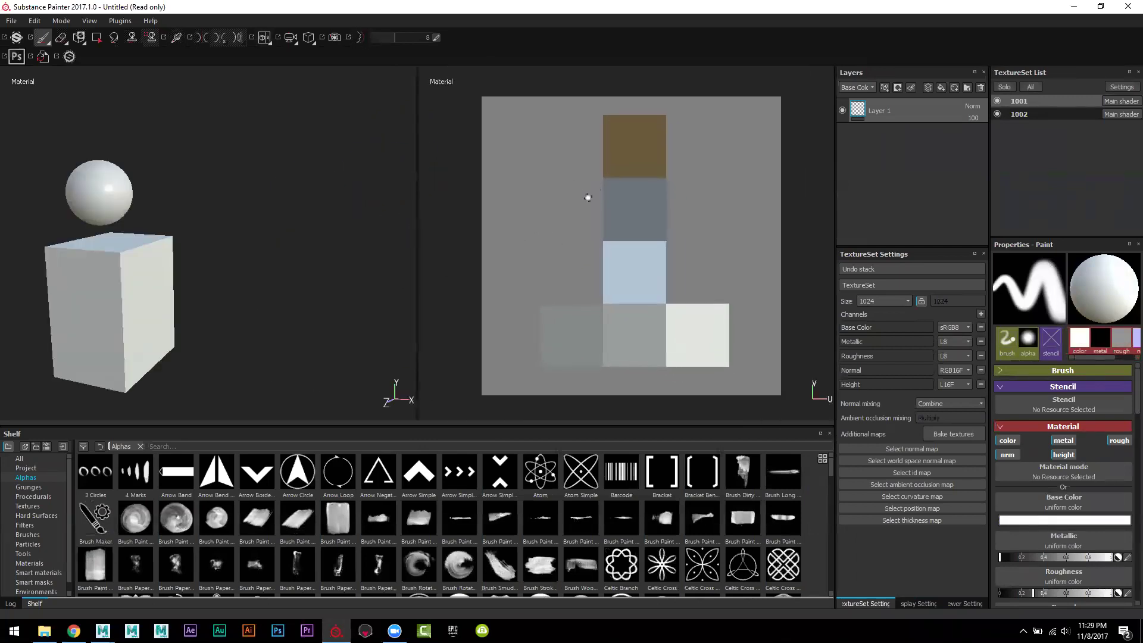
click(1023, 109)
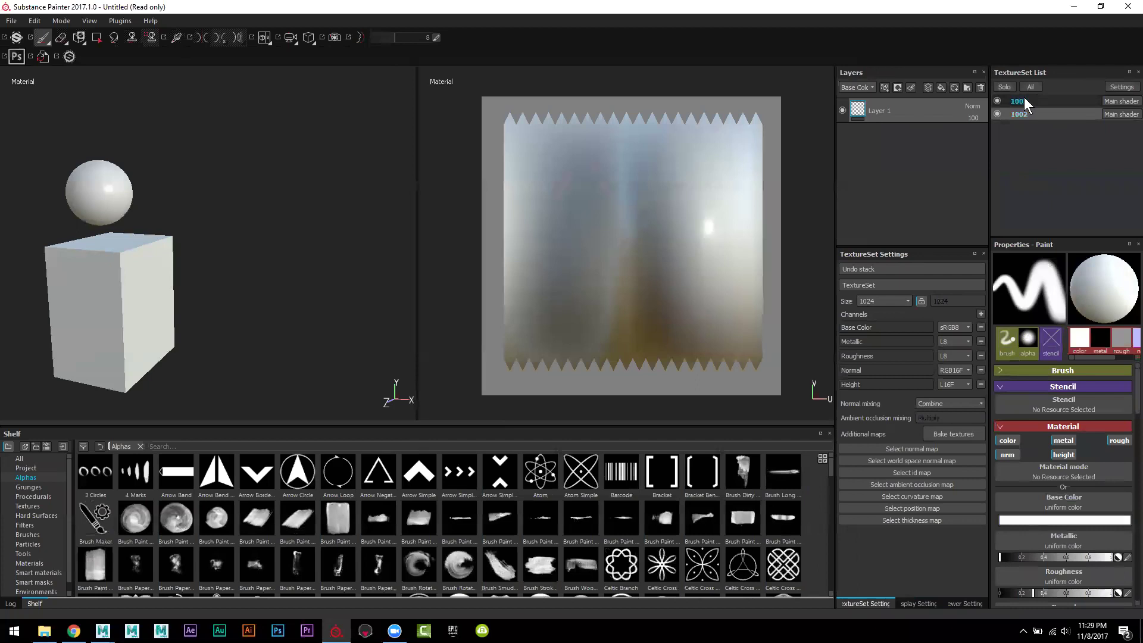
click(1024, 101)
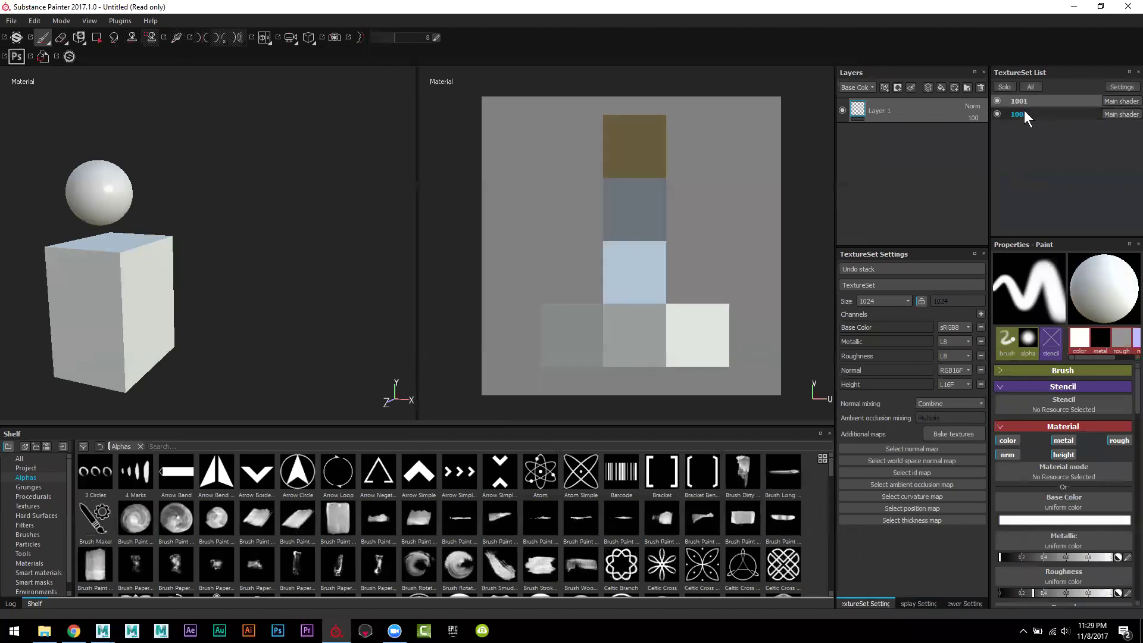
click(1024, 112)
click(1023, 113)
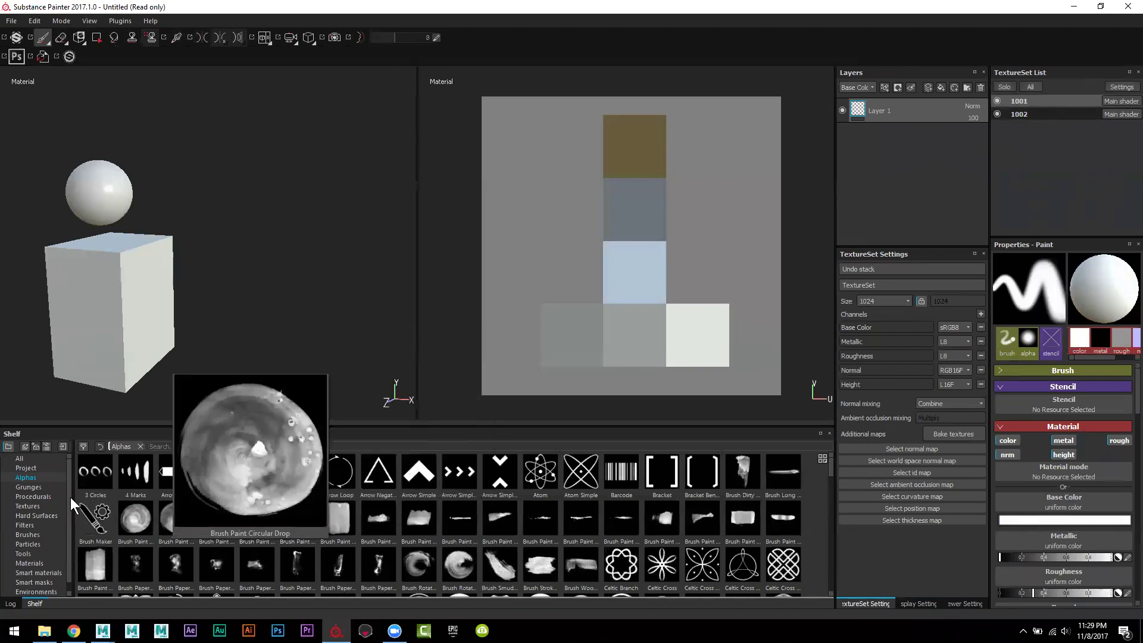
Step: Apply Machinery to the cube's set 1001 and Steel Painted to the sphere's set 1002
click(36, 575)
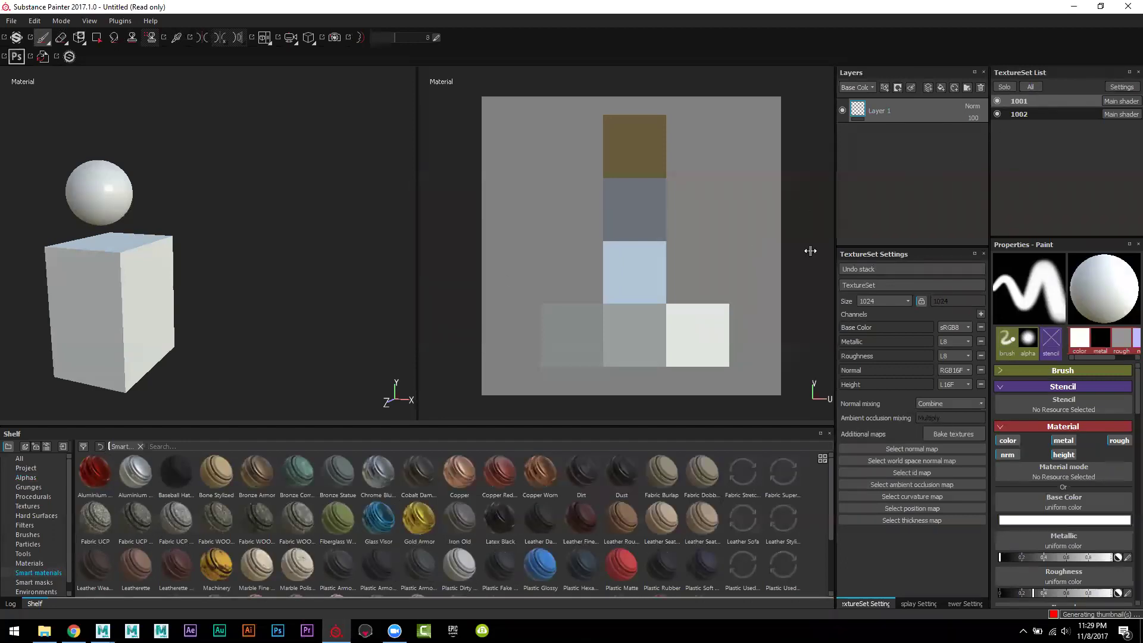
drag(221, 570, 905, 167)
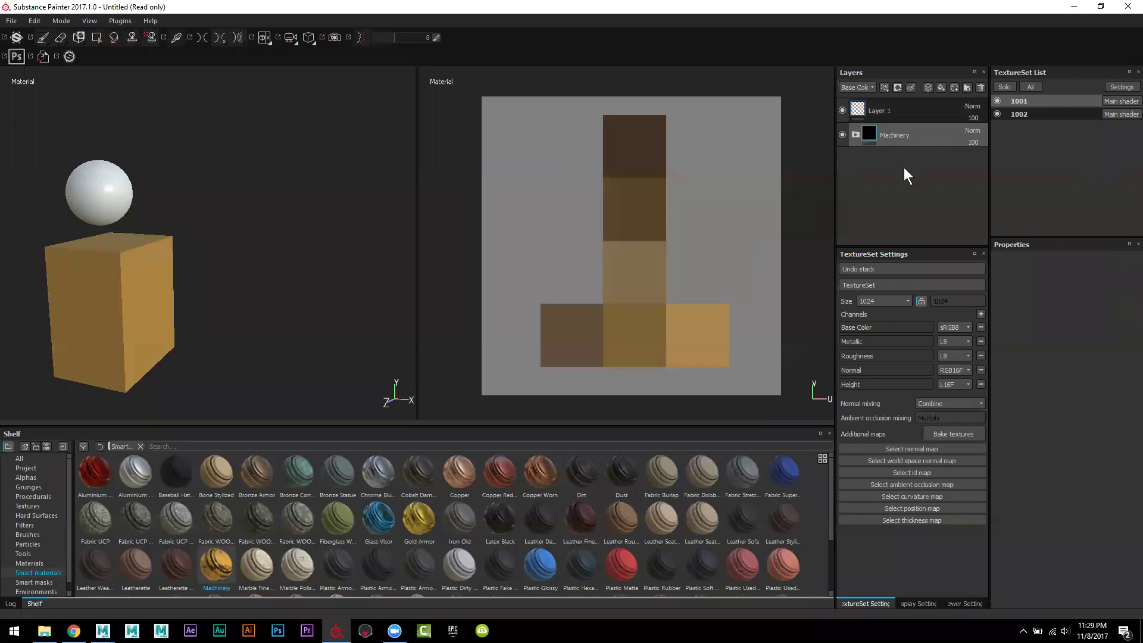
click(1042, 110)
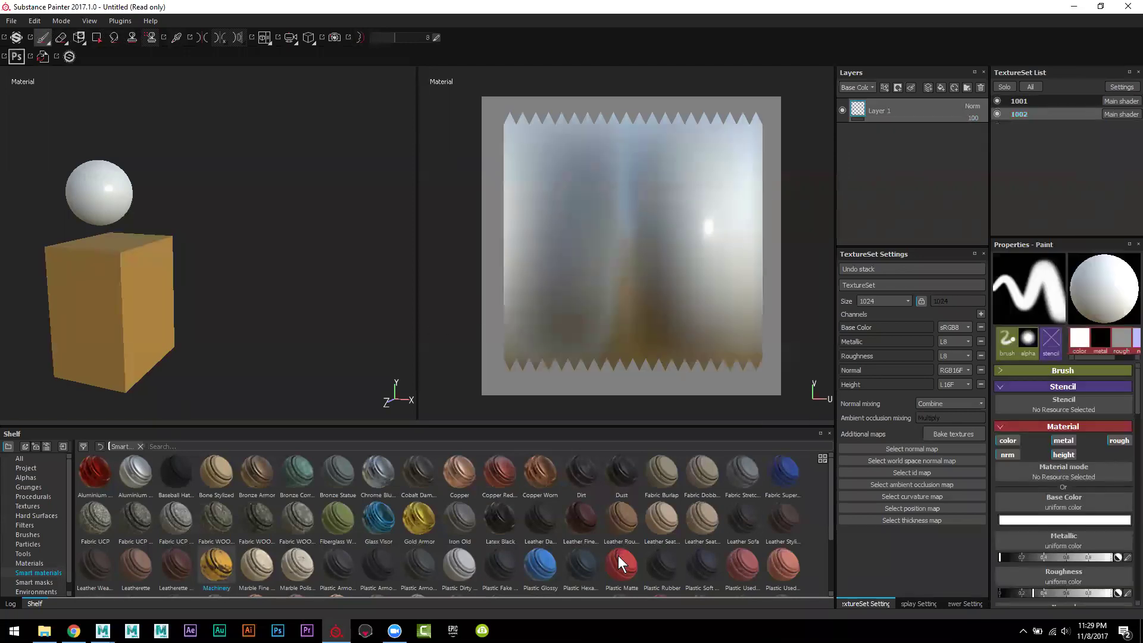
scroll(533, 541, down, 2)
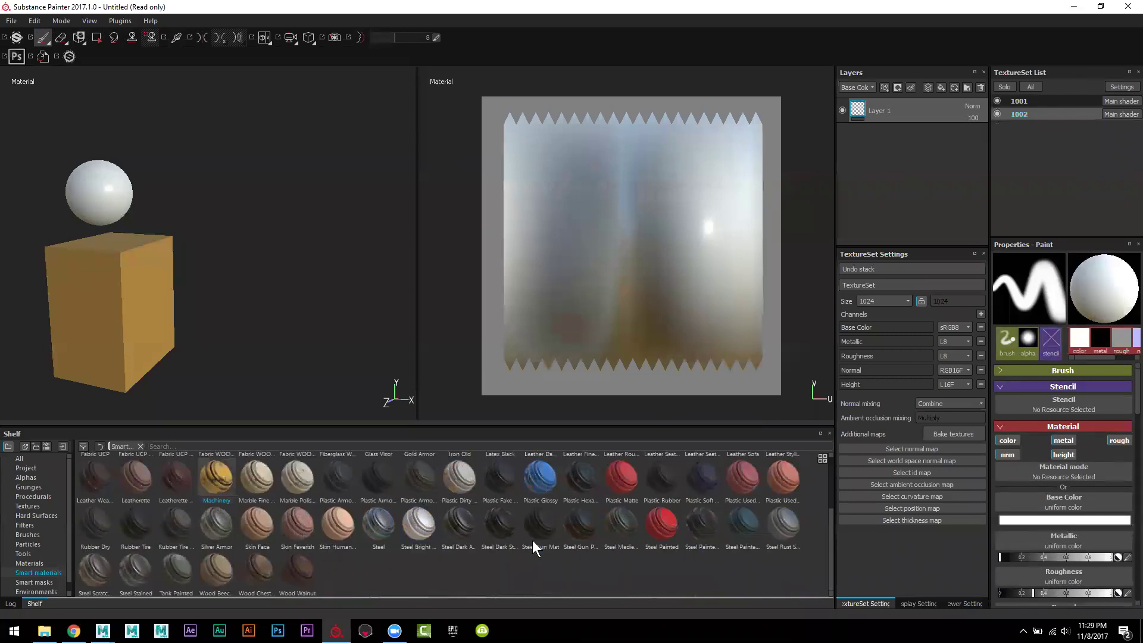
drag(659, 527, 913, 197)
mouse_move(276, 295)
alt+mouse_down()
mouse_move(246, 292)
mouse_move(270, 280)
mouse_move(373, 322)
alt+mouse_up()
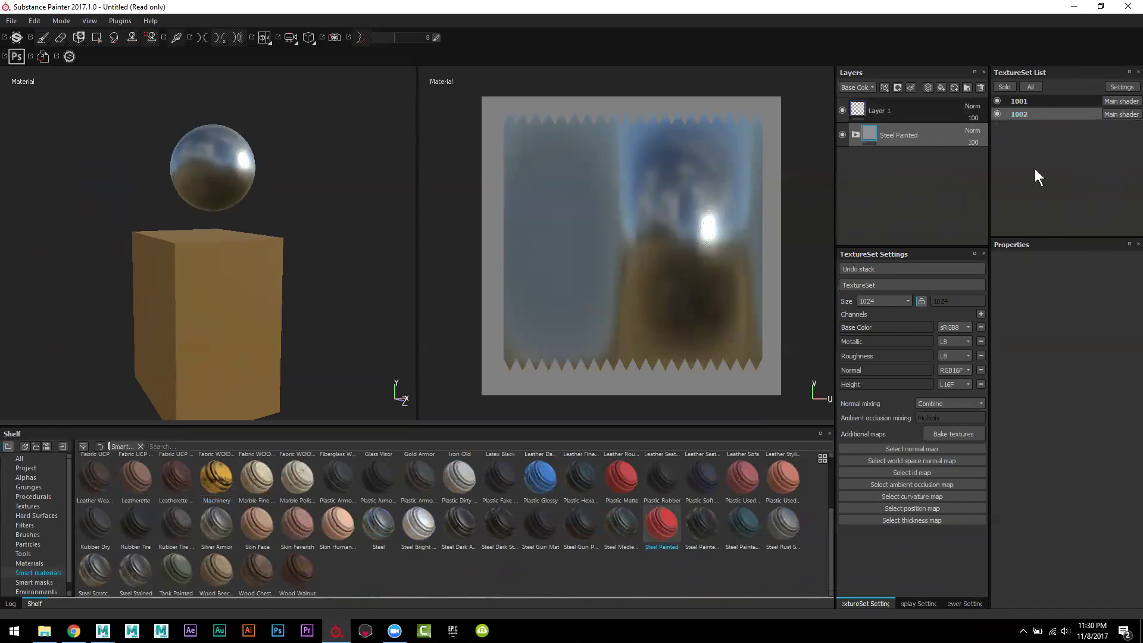
Step: Set the texture export folder to Desktop\TT
click(11, 21)
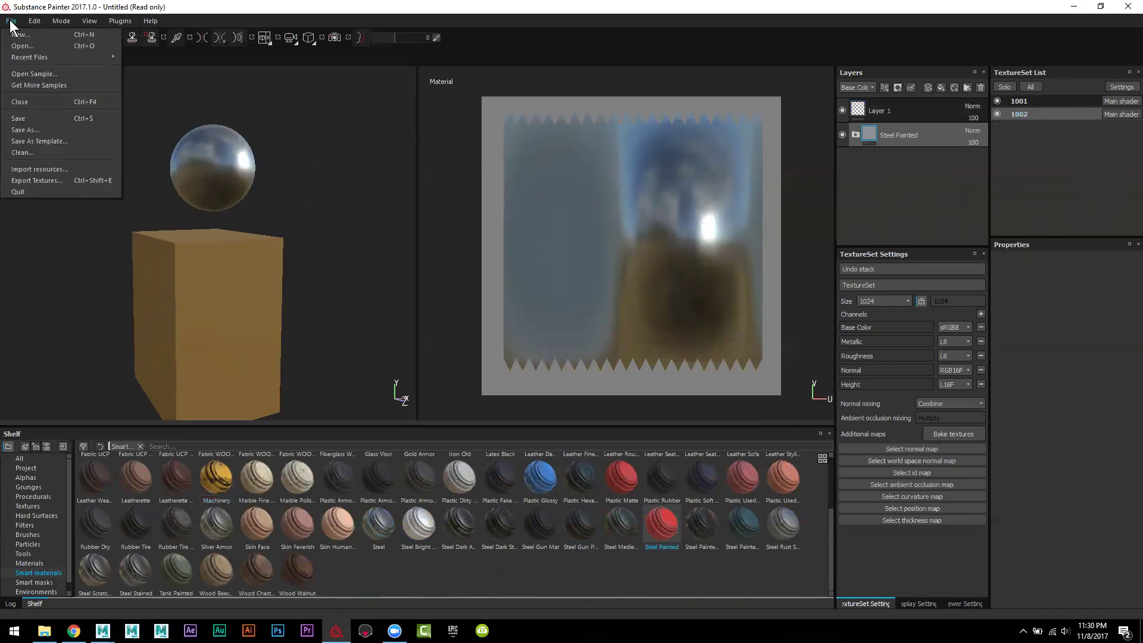
click(64, 179)
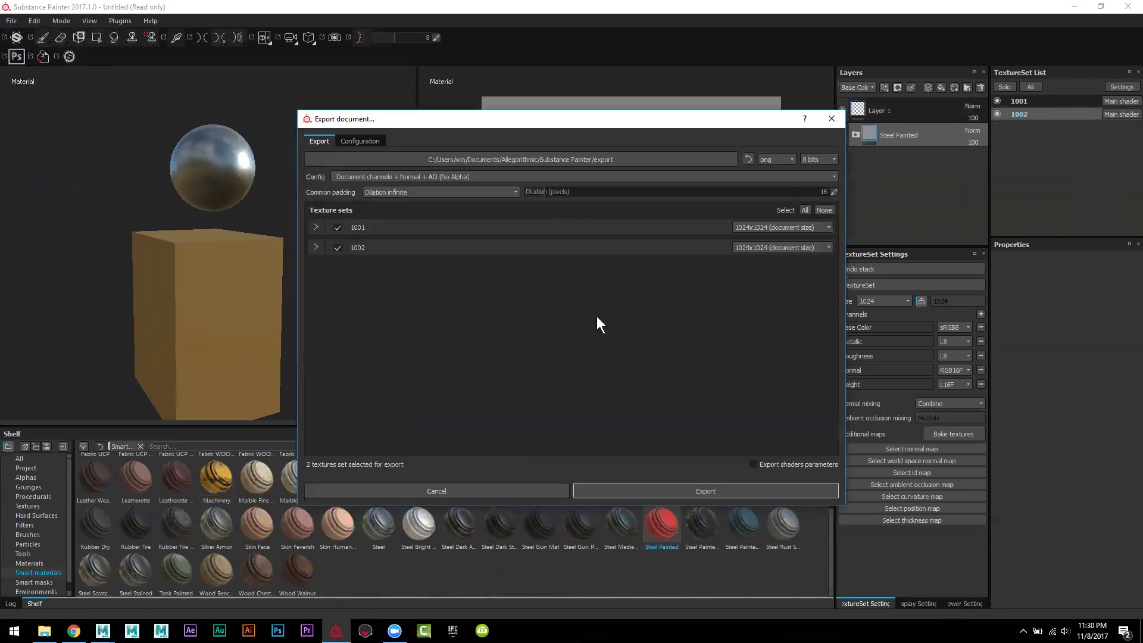
click(607, 159)
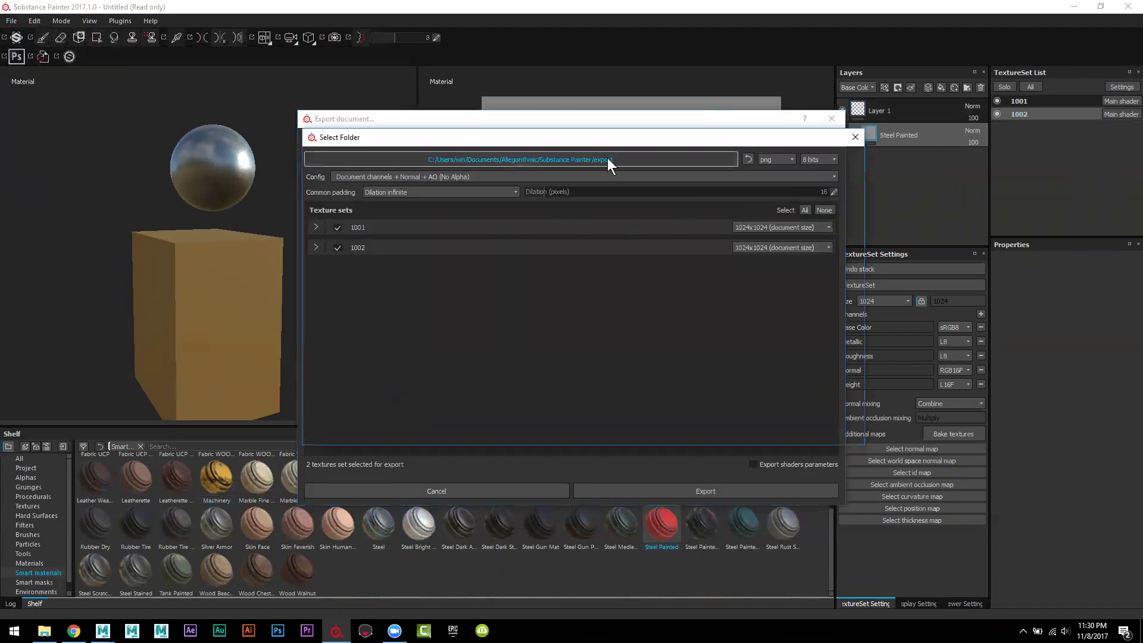
click(351, 217)
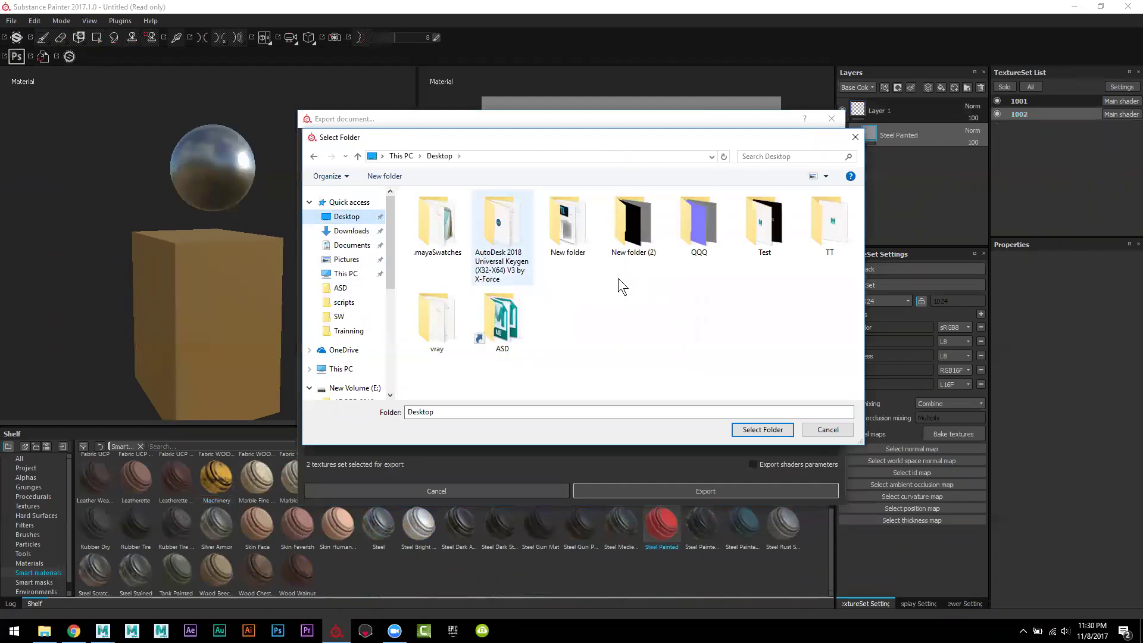
click(834, 227)
double_click(834, 226)
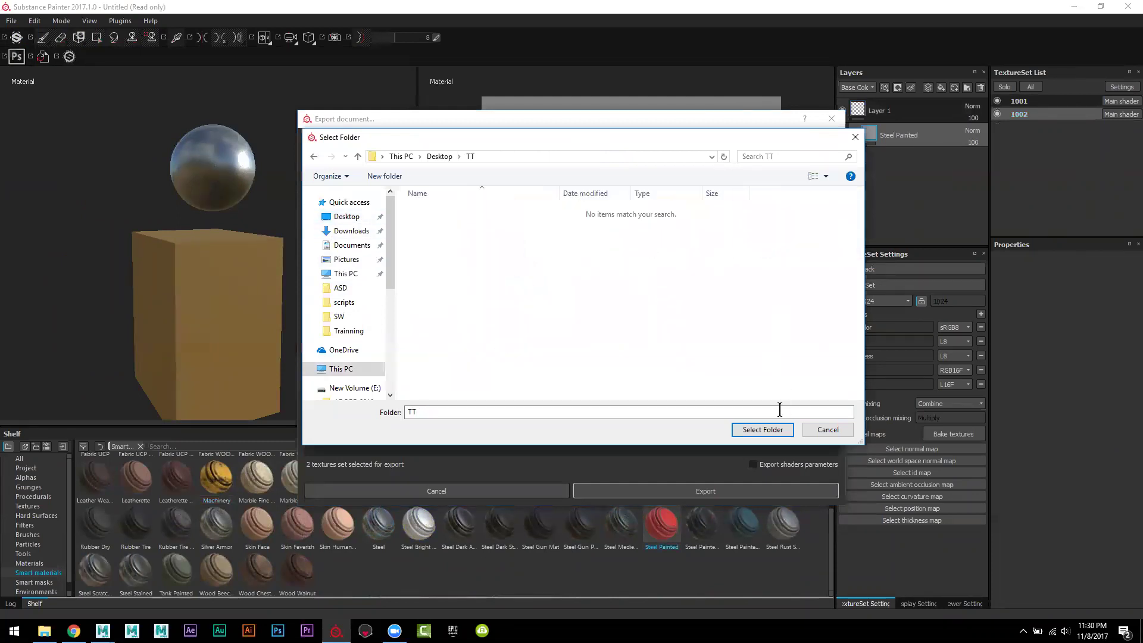
click(770, 431)
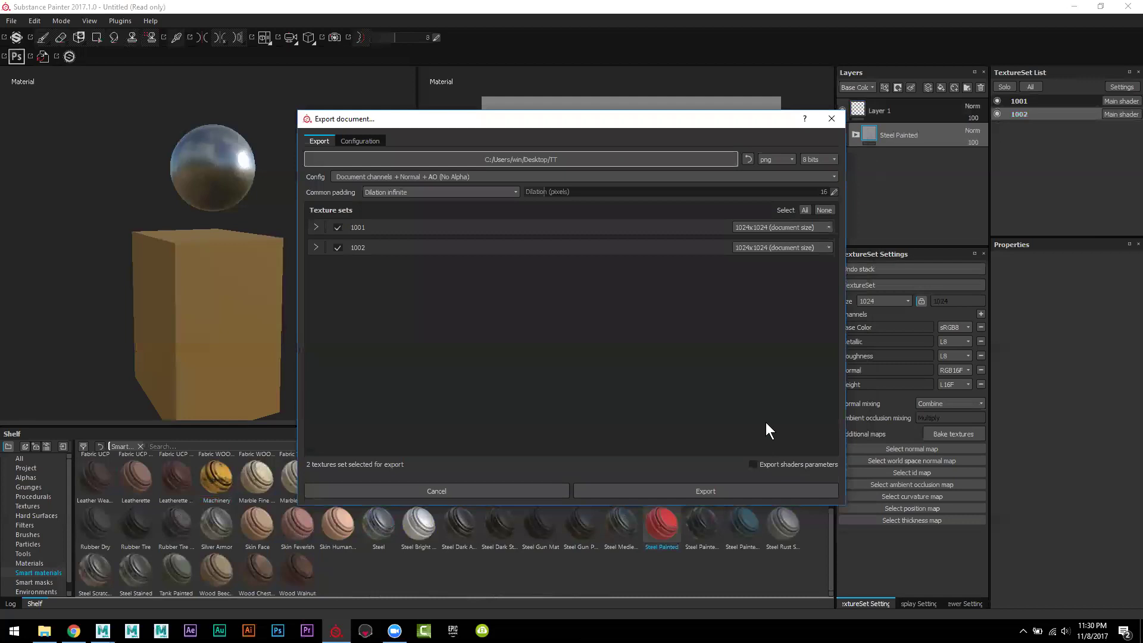
Step: Export both texture sets with the Arnold 5 UDIM (AiStandard) preset
click(396, 177)
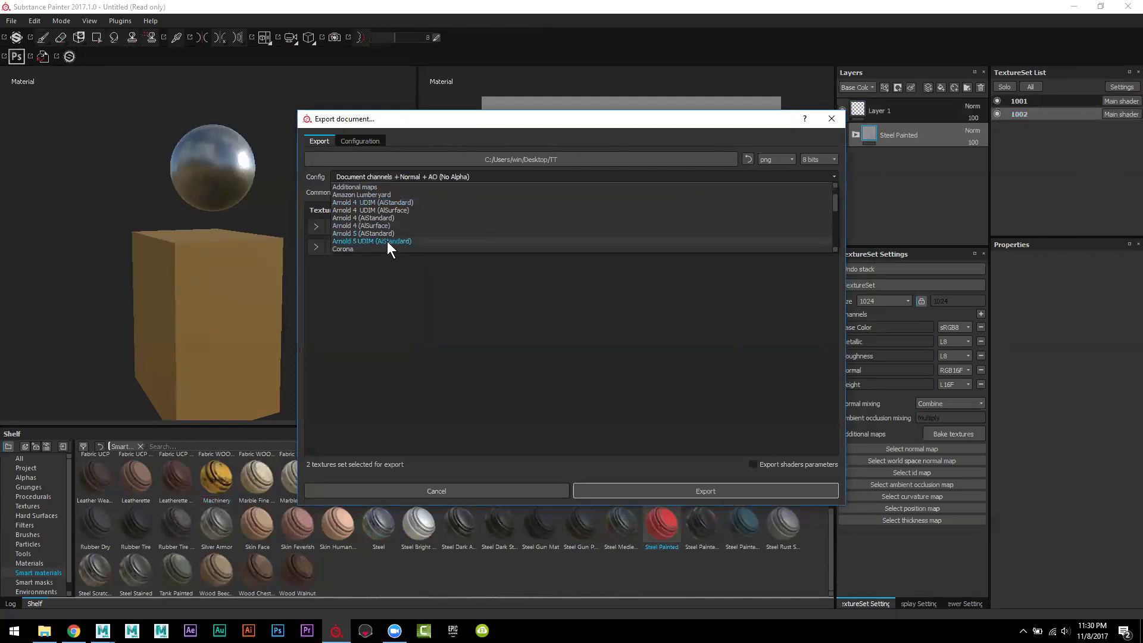
click(399, 241)
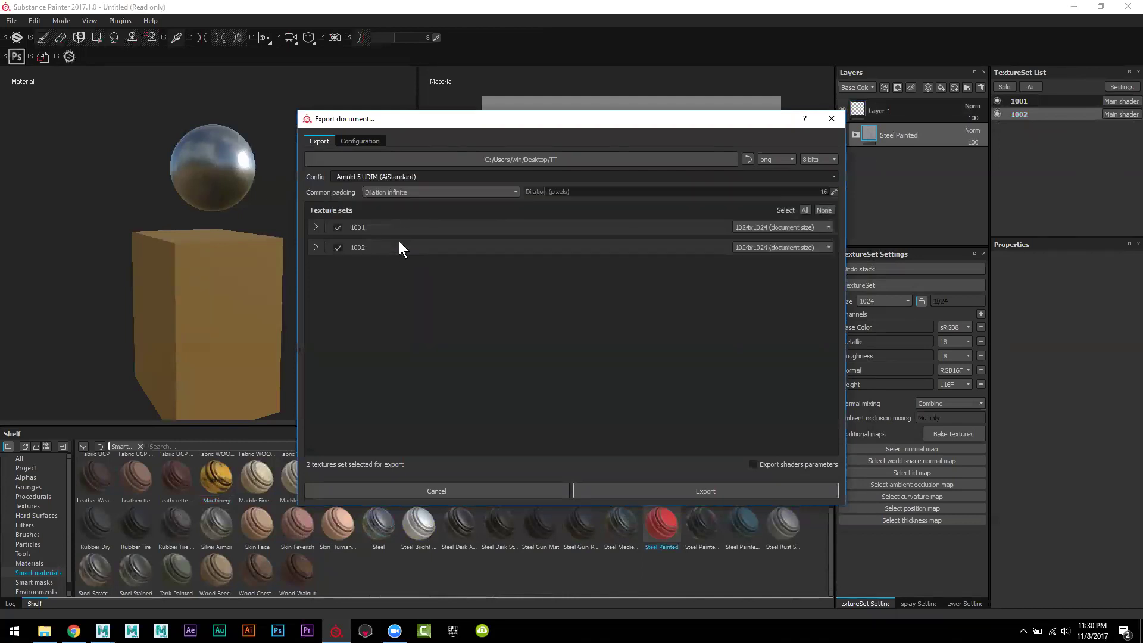
click(691, 494)
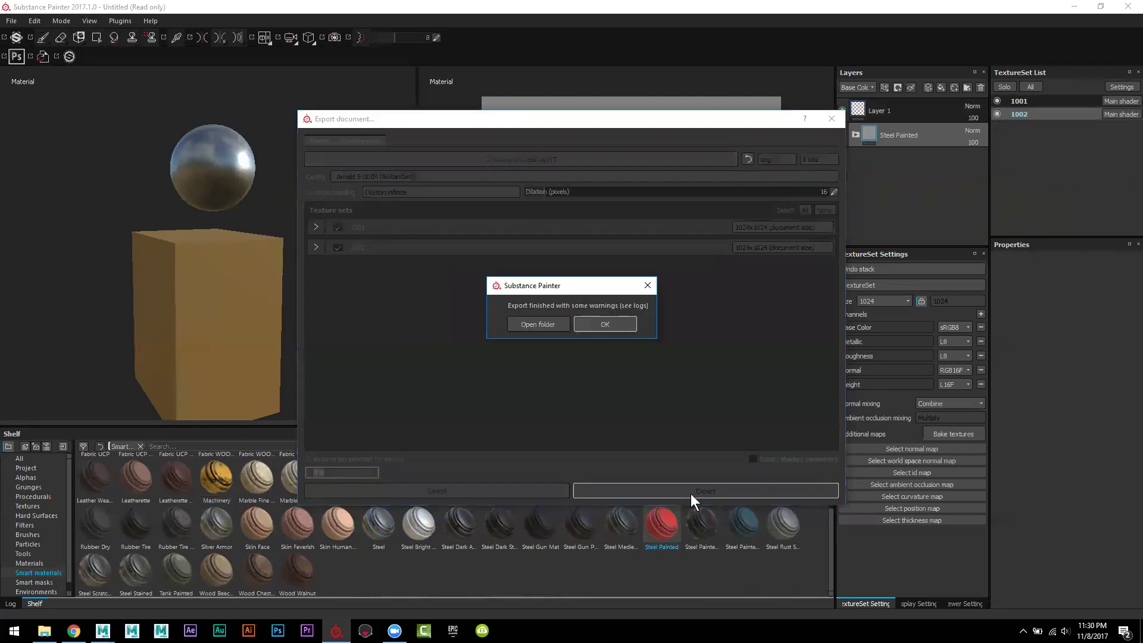
click(603, 323)
mouse_move(131, 631)
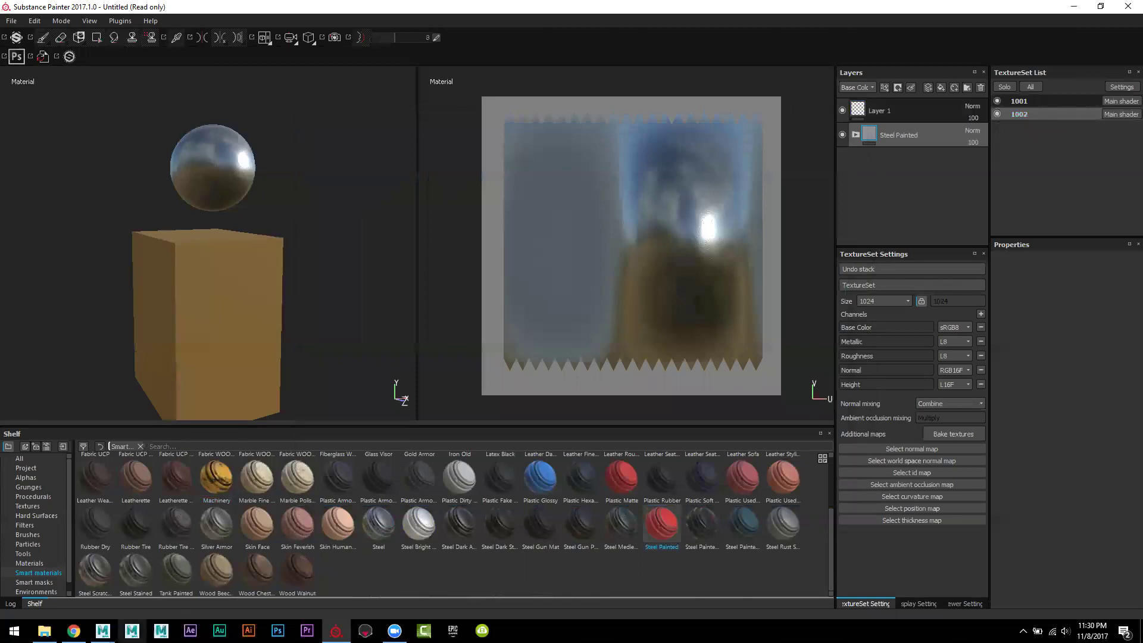
Step: Back in Maya, cancel the close prompt and save the scene as T1.mb in Desktop/TT
click(172, 592)
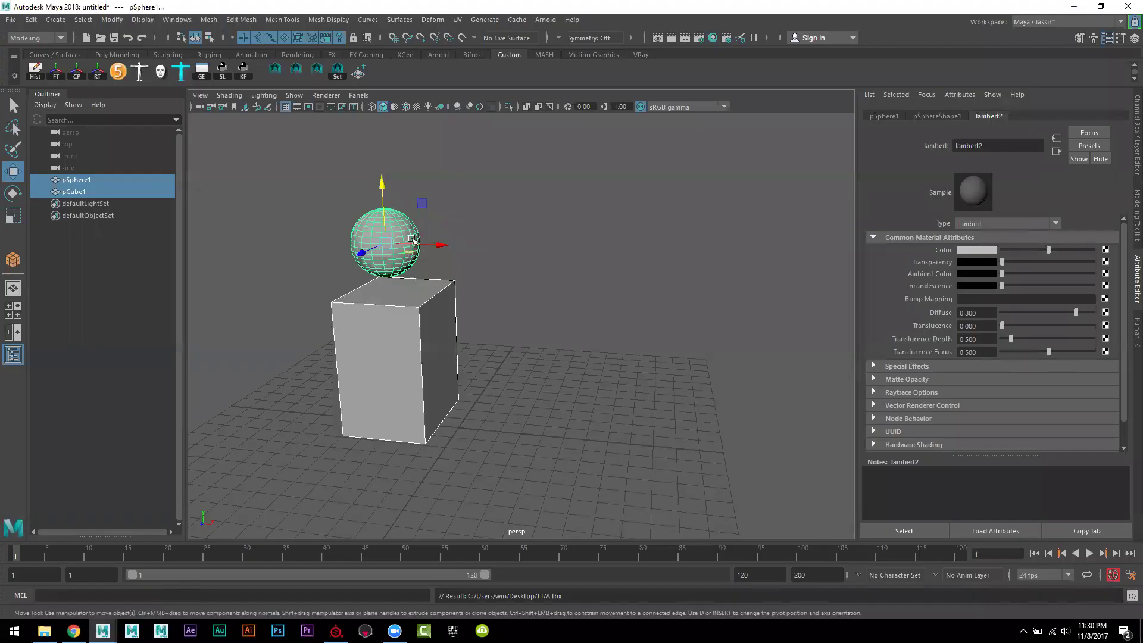
click(1129, 6)
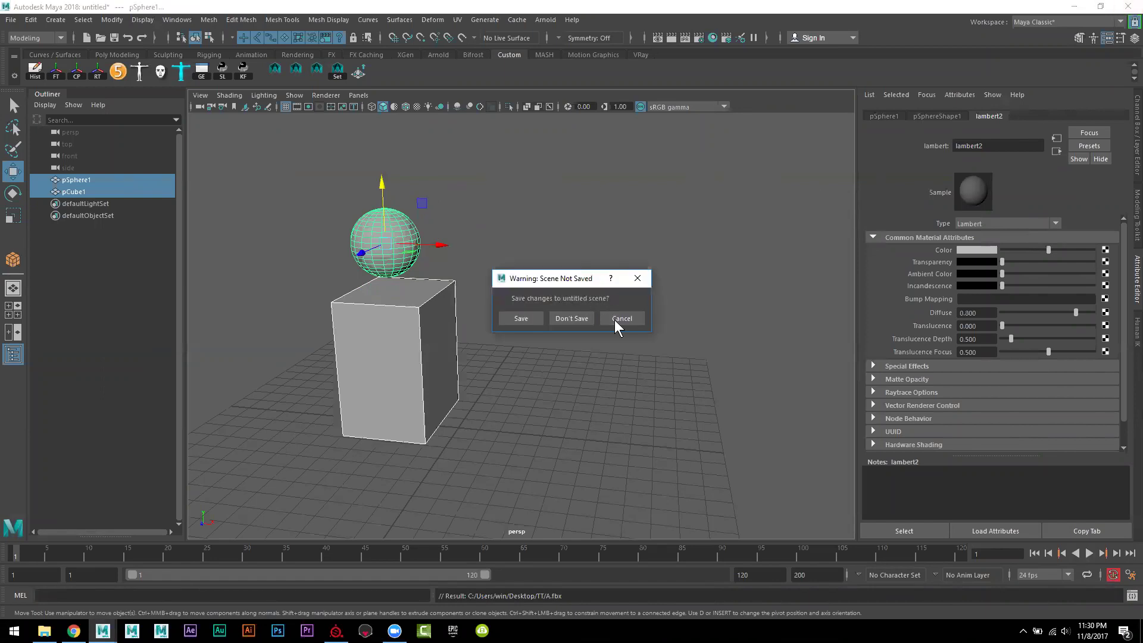
click(624, 319)
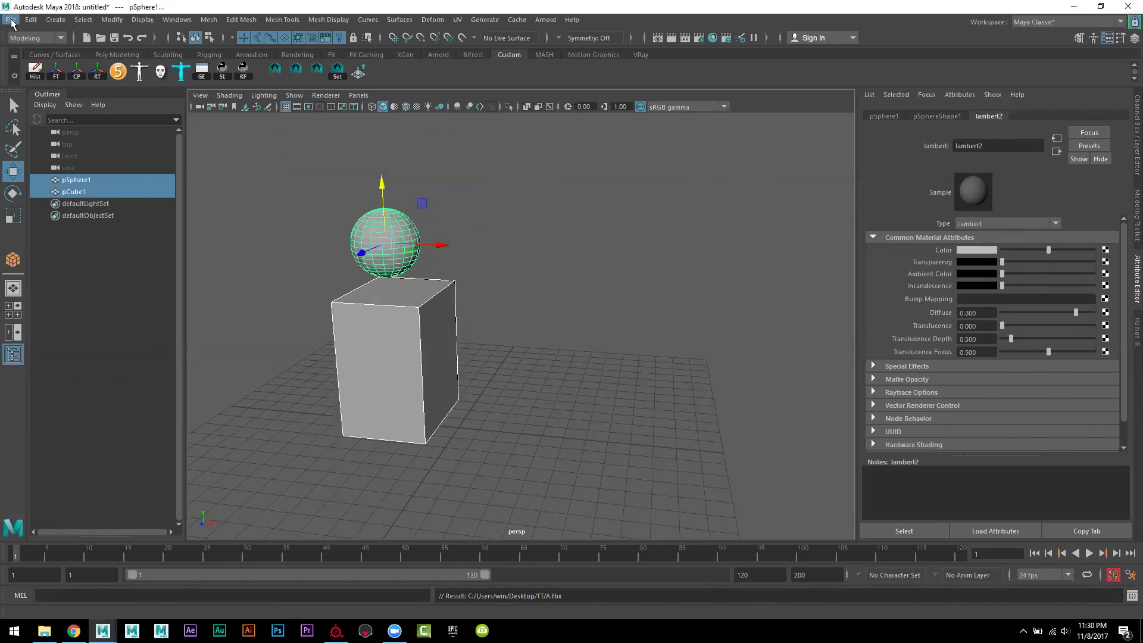
click(11, 19)
click(67, 80)
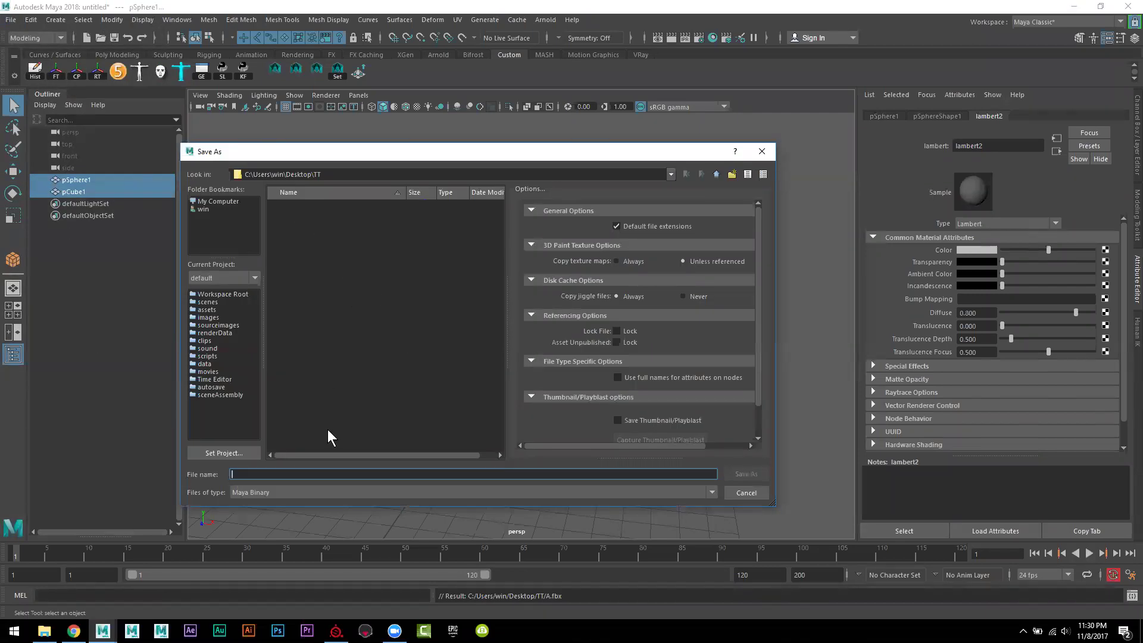
text(T)
click(747, 474)
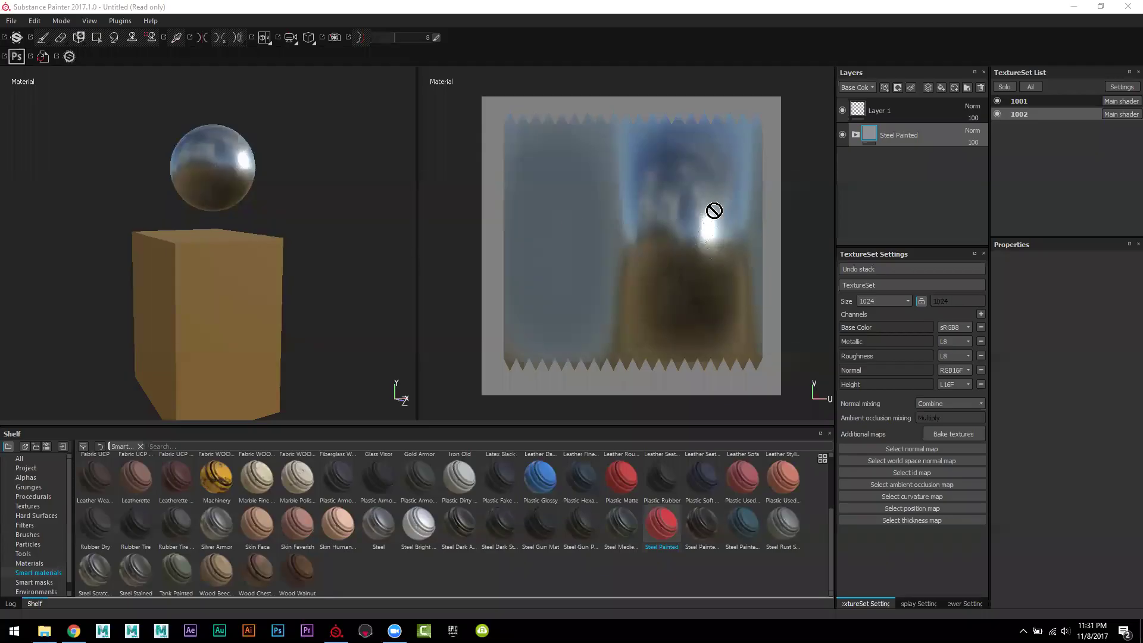
Step: Select texture set 1001, tumble the empty Maya viewport, and open the UV menu
click(1020, 101)
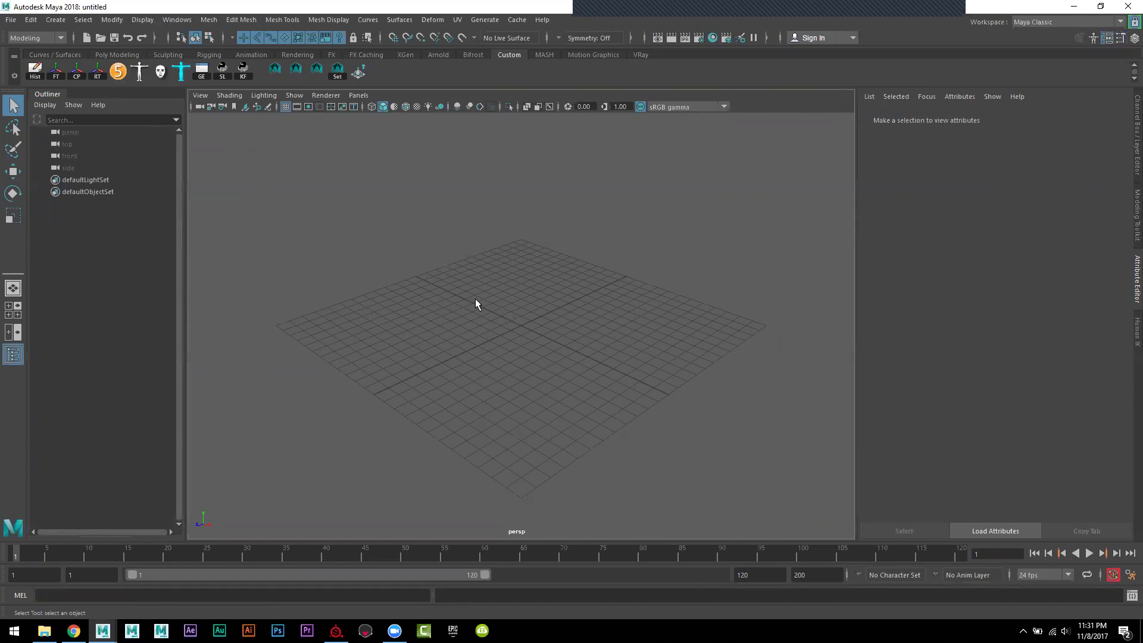
alt+drag(475, 299, 492, 312)
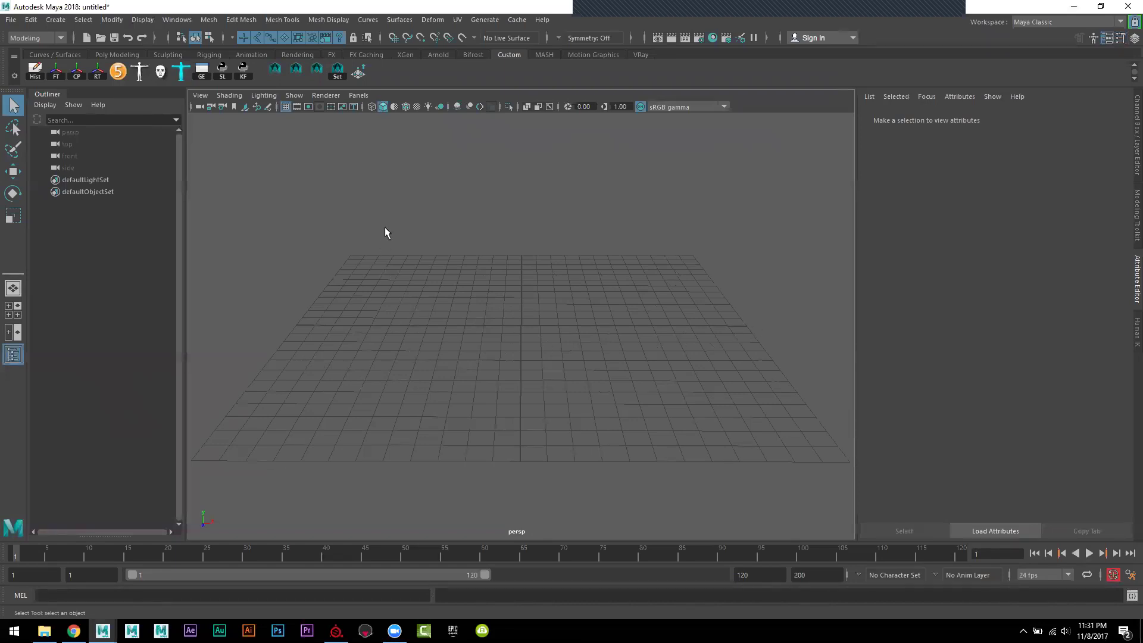
click(458, 20)
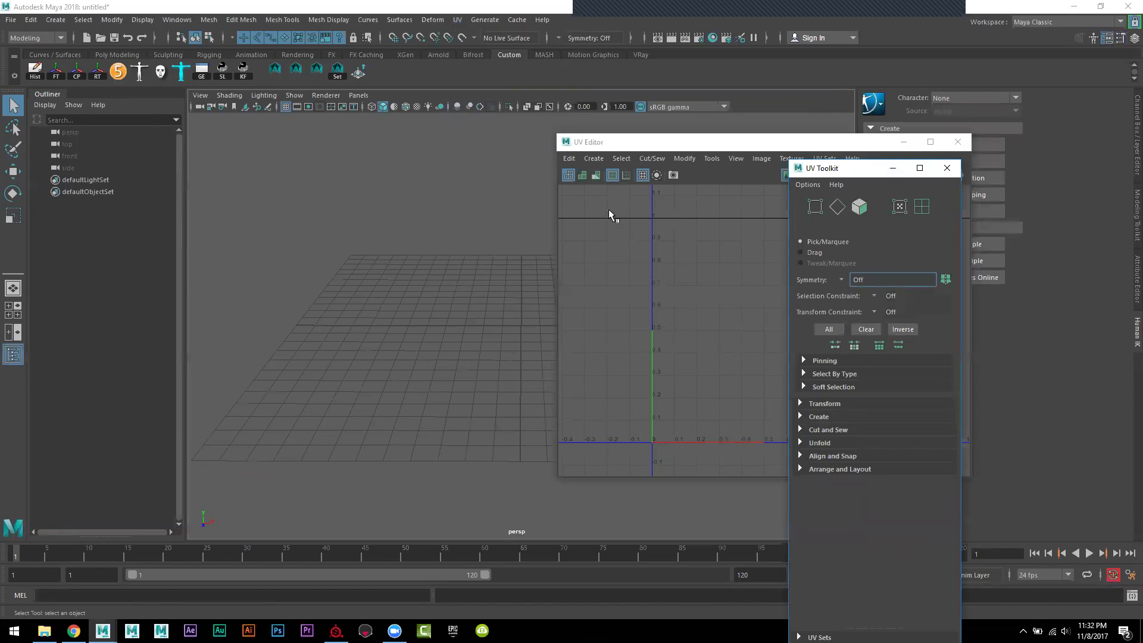
Step: Pan and zoom the empty UV Editor grid to centre its origin, then open the File menu
click(689, 327)
scroll(689, 328, down, 2)
scroll(693, 337, down, 1)
scroll(724, 316, down, 1)
scroll(724, 315, down, 2)
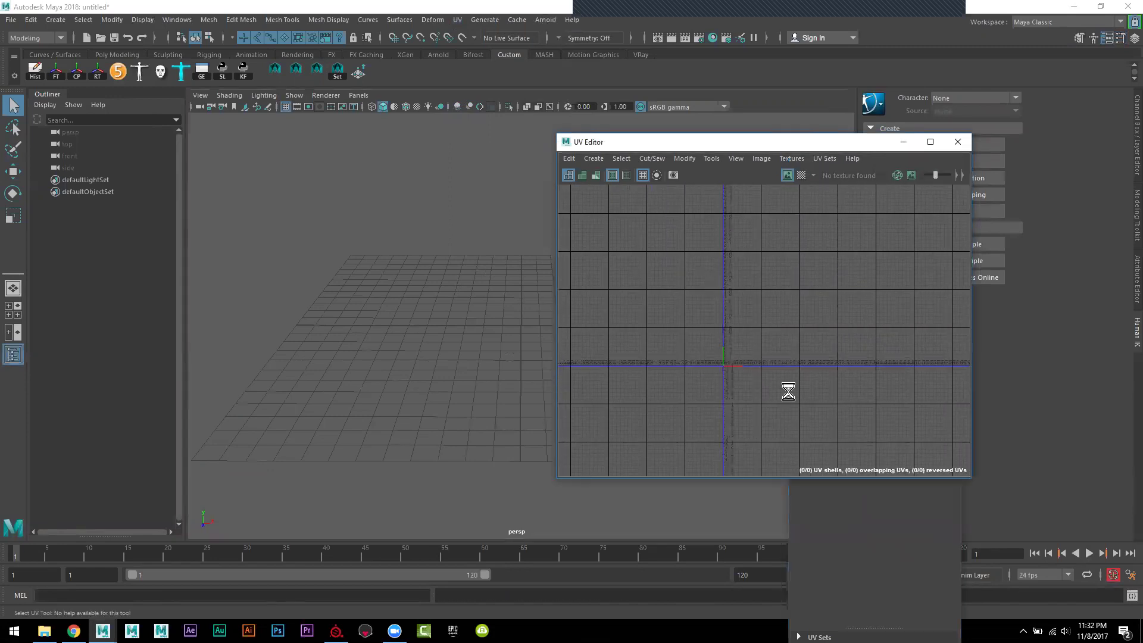
alt+middle_drag(714, 401, 703, 420)
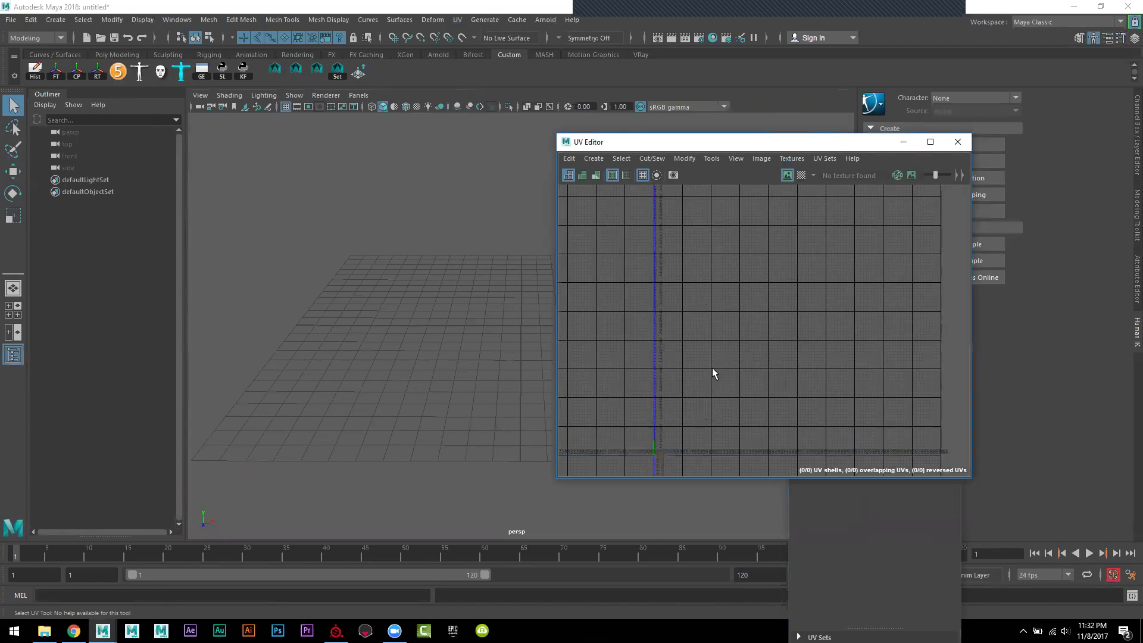
mouse_move(717, 365)
alt+middle_down()
mouse_move(758, 373)
mouse_move(869, 223)
alt+middle_up()
scroll(935, 350, up, 2)
scroll(875, 255, up, 2)
scroll(875, 255, up, 2)
scroll(857, 304, up, 1)
mouse_move(858, 304)
alt+middle_down()
mouse_move(806, 350)
mouse_move(721, 325)
alt+middle_up()
scroll(778, 356, down, 2)
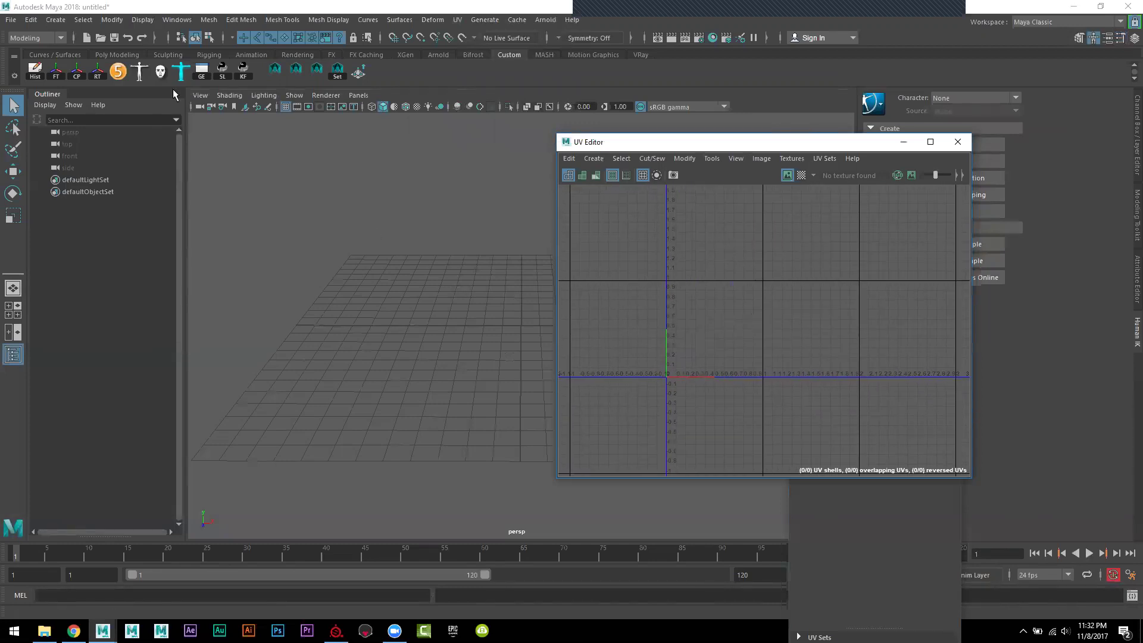
click(11, 20)
mouse_move(41, 430)
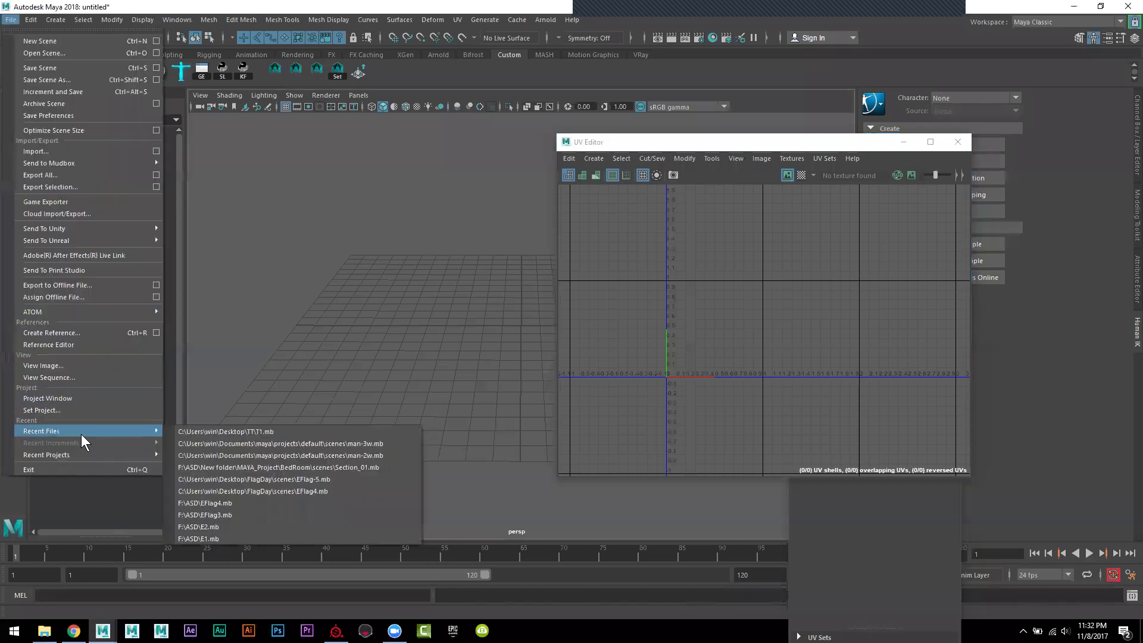
Step: Reopen T1.mb without saving the untitled scene, and select the cube and sphere
click(201, 435)
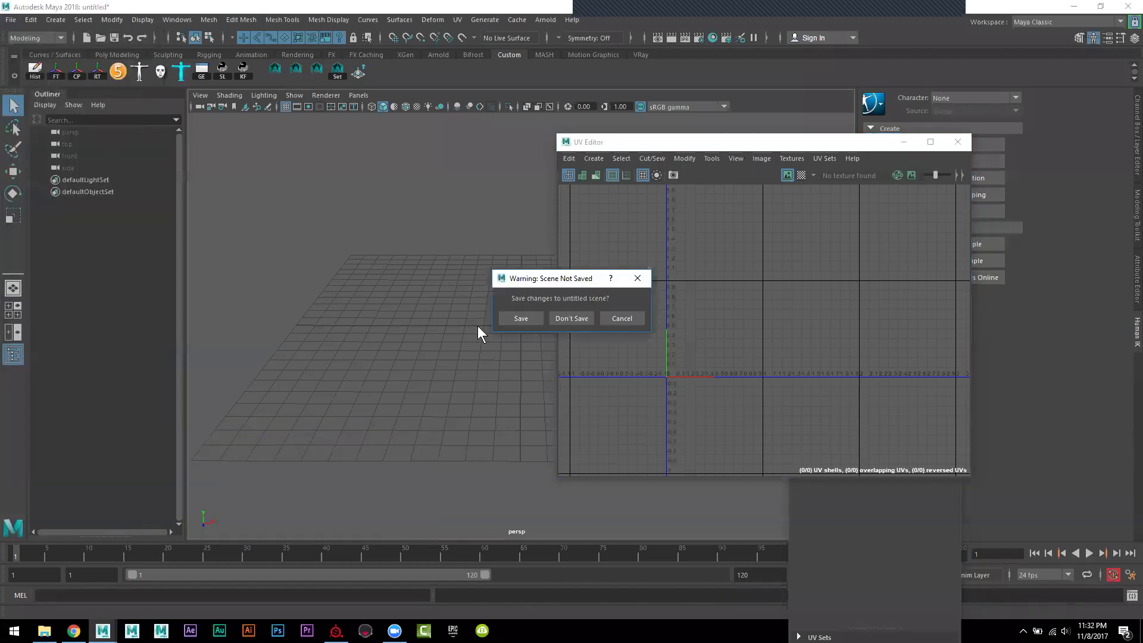
click(570, 318)
click(420, 310)
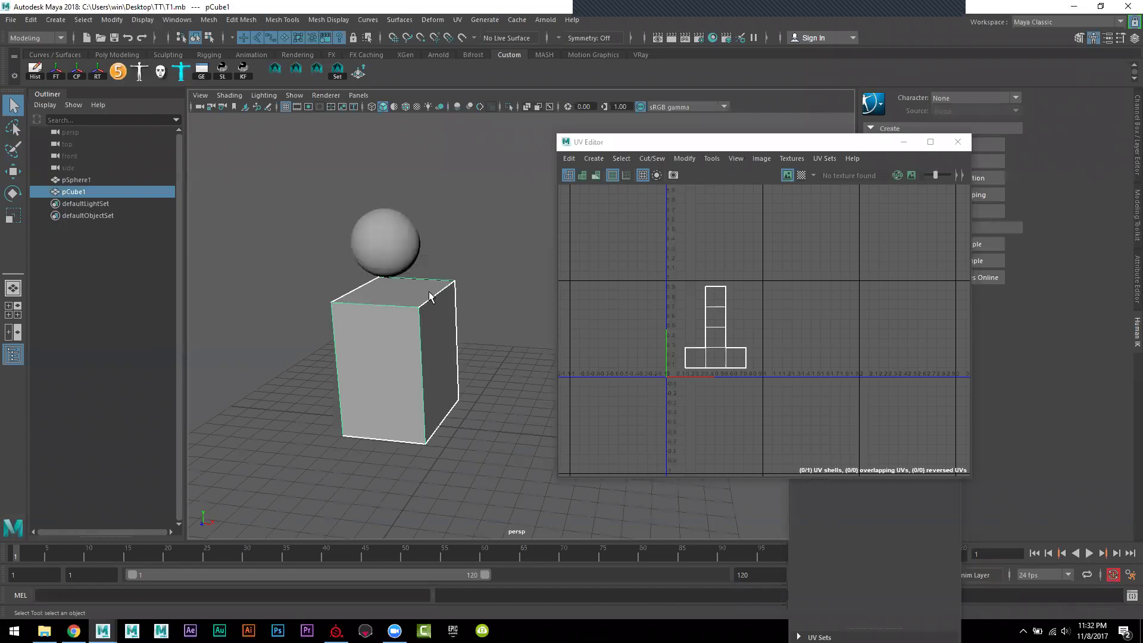
click(414, 238)
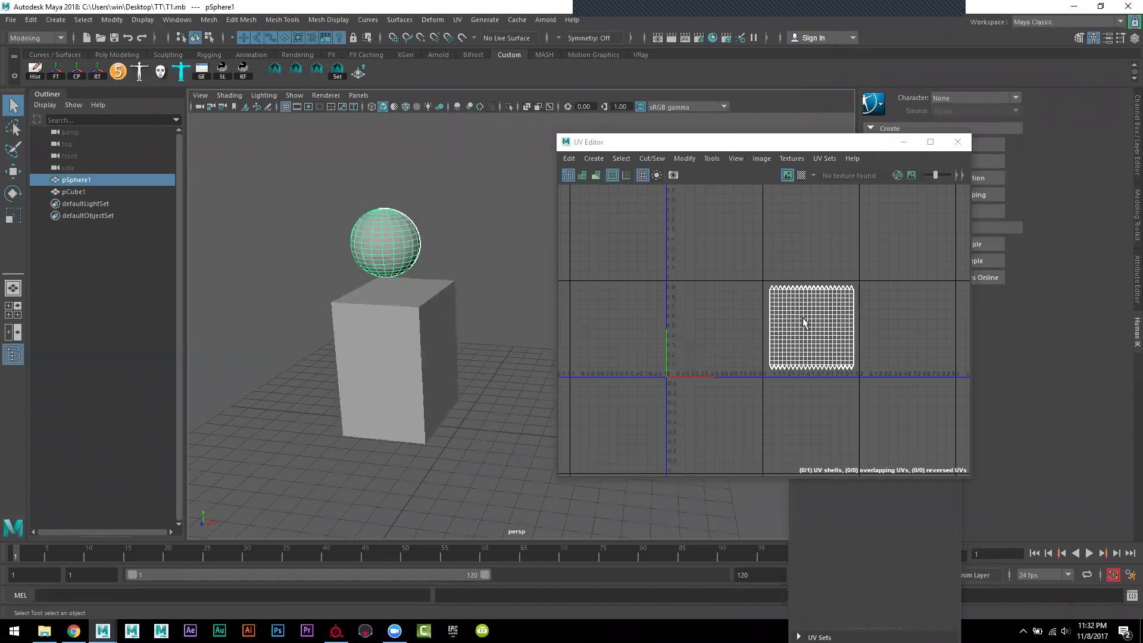
Step: Pan and zoom to inspect their UV layouts, then close the UV Editor
scroll(757, 308, down, 3)
alt+middle_drag(899, 334, 753, 332)
mouse_move(846, 351)
alt+middle_down()
mouse_move(774, 352)
mouse_move(880, 351)
alt+middle_up()
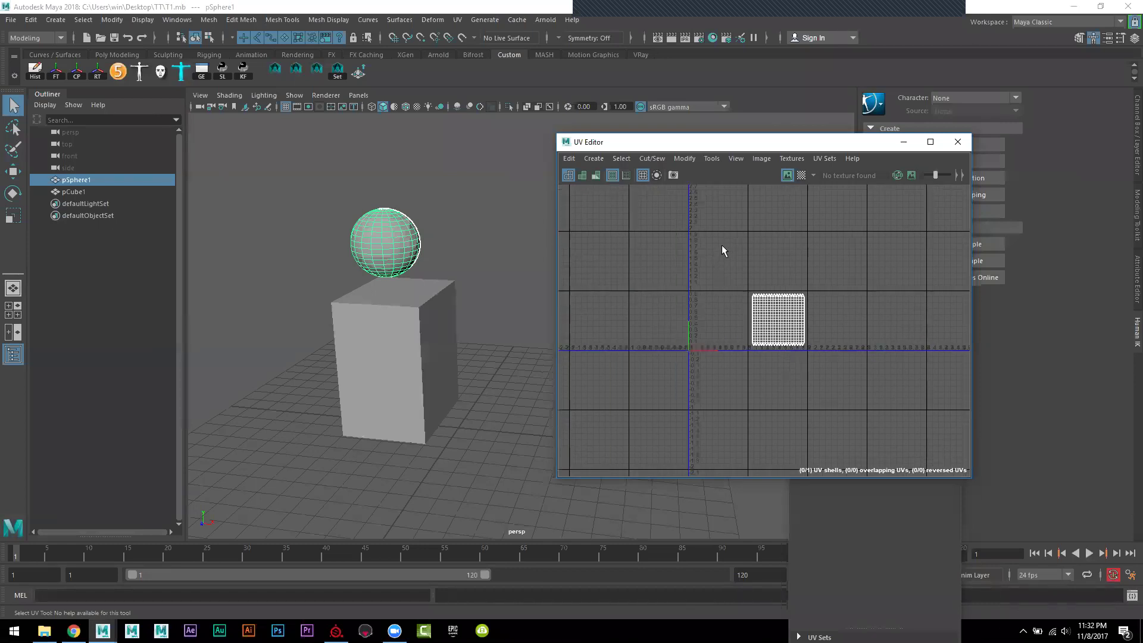
scroll(828, 339, down, 3)
alt+middle_drag(824, 335, 782, 332)
alt+middle_drag(712, 337, 759, 331)
scroll(765, 337, down, 1)
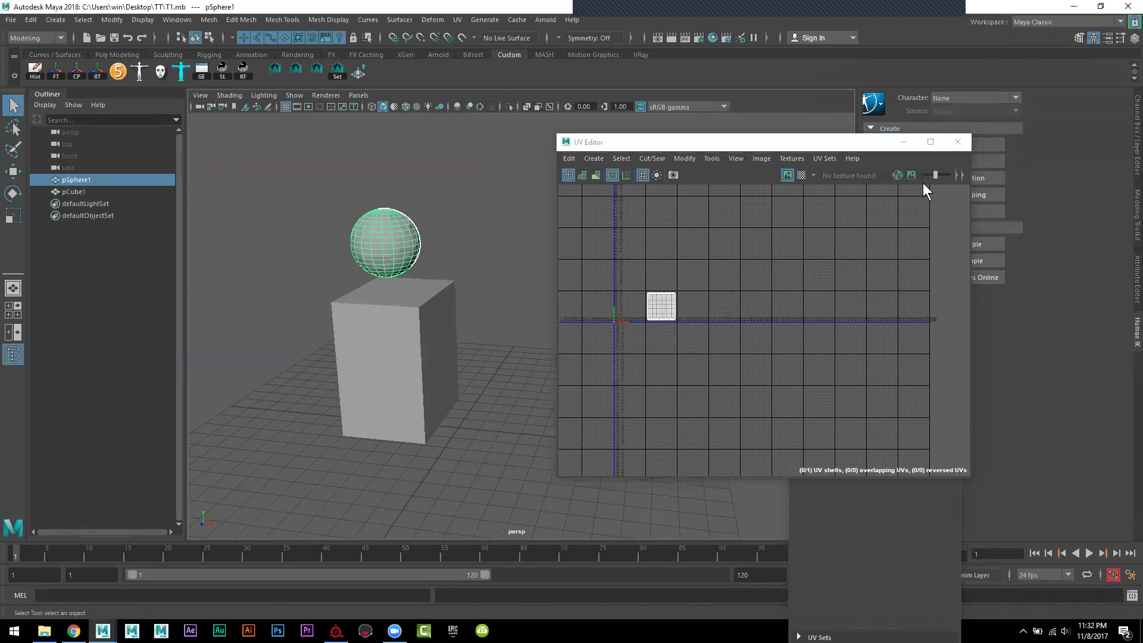
click(958, 142)
scroll(401, 375, up, 2)
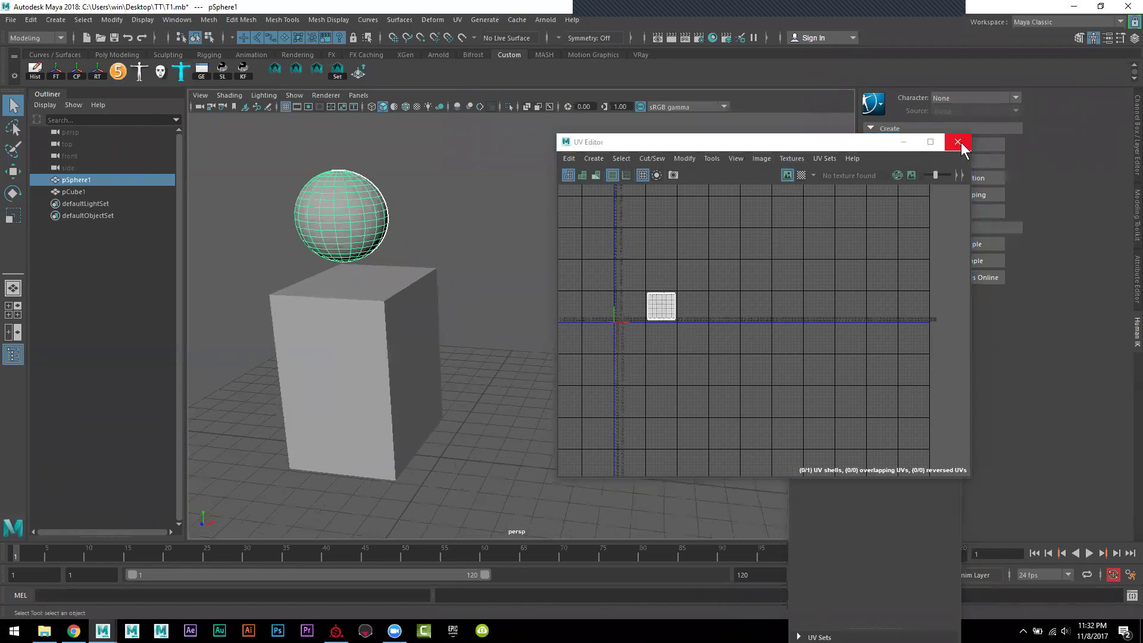
click(958, 142)
Step: Close the UV Toolkit, select the sphere and browse Arnold shaders without assigning one
click(947, 168)
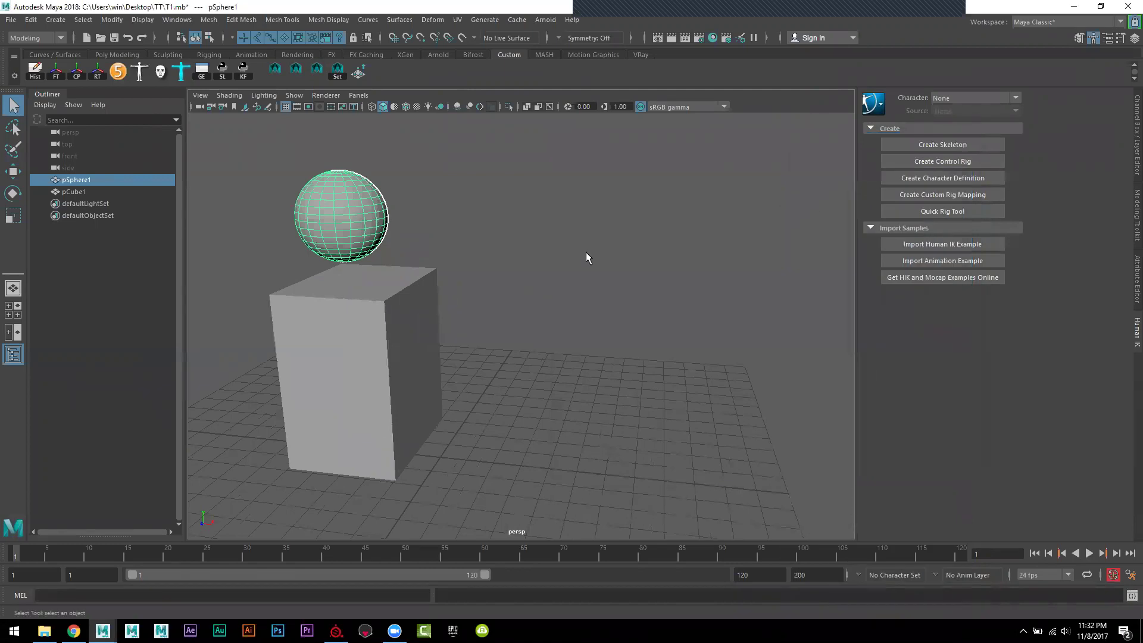
click(563, 249)
click(329, 209)
right_click(328, 210)
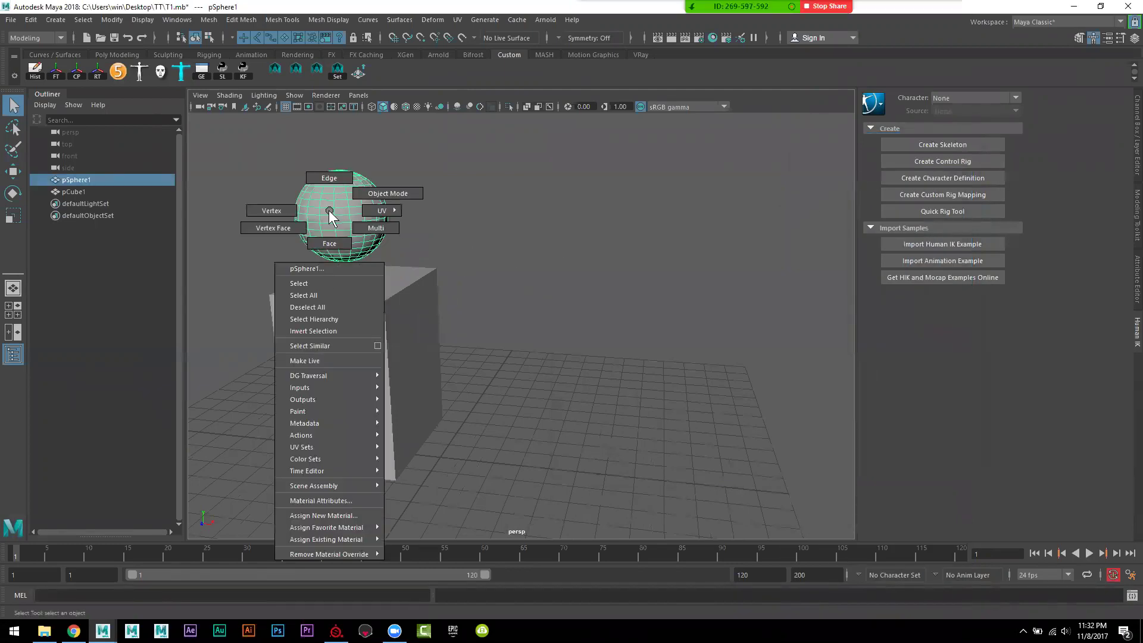
click(351, 522)
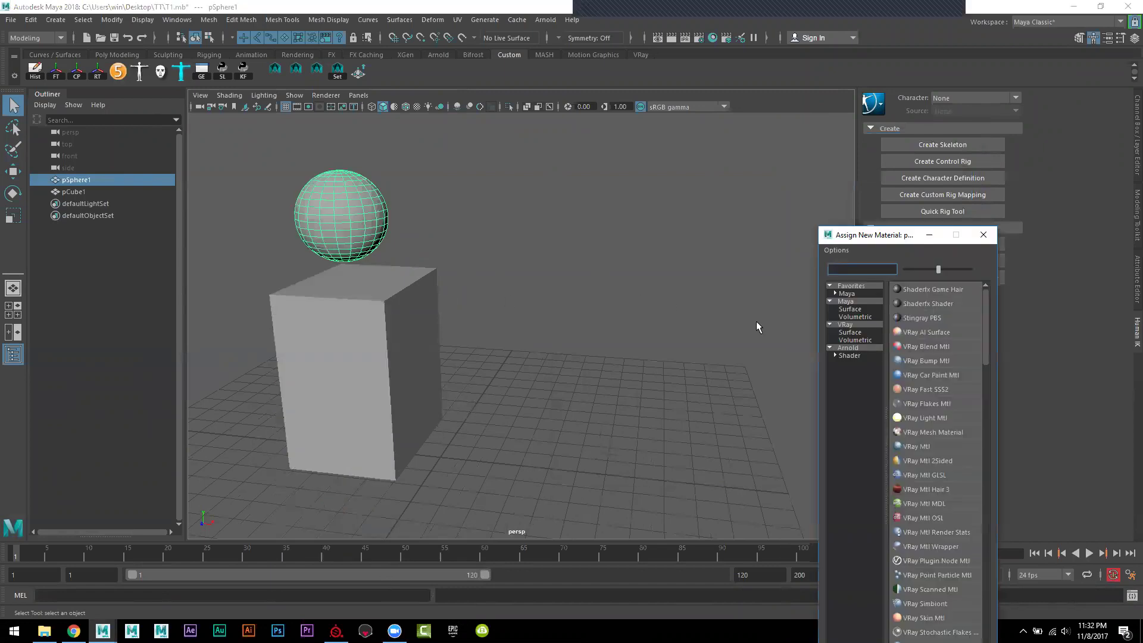
click(848, 347)
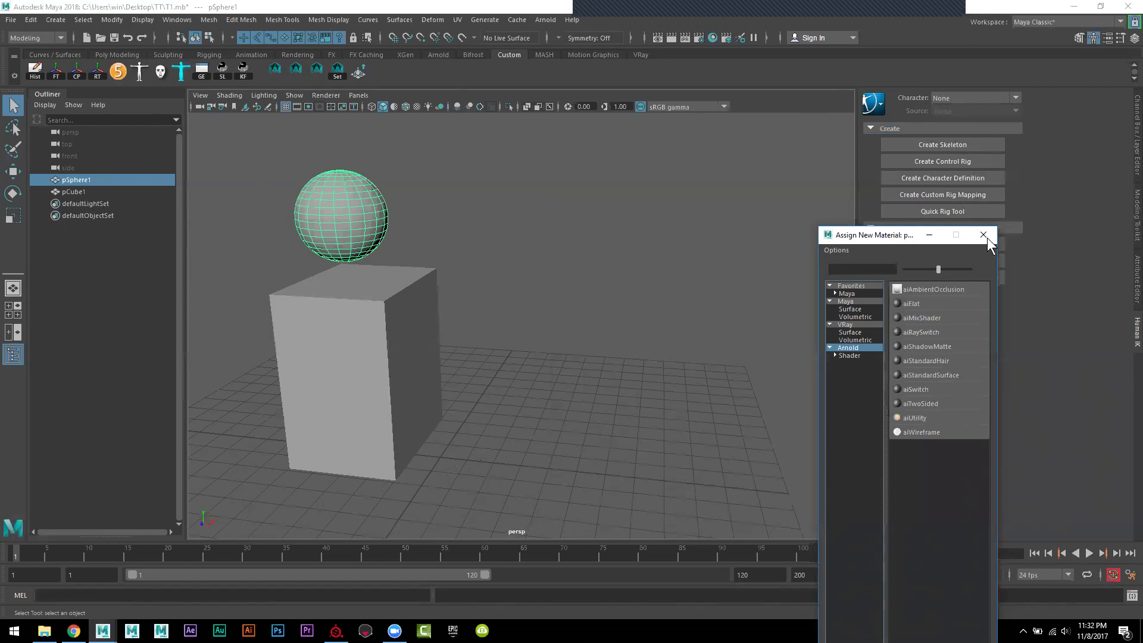
click(985, 237)
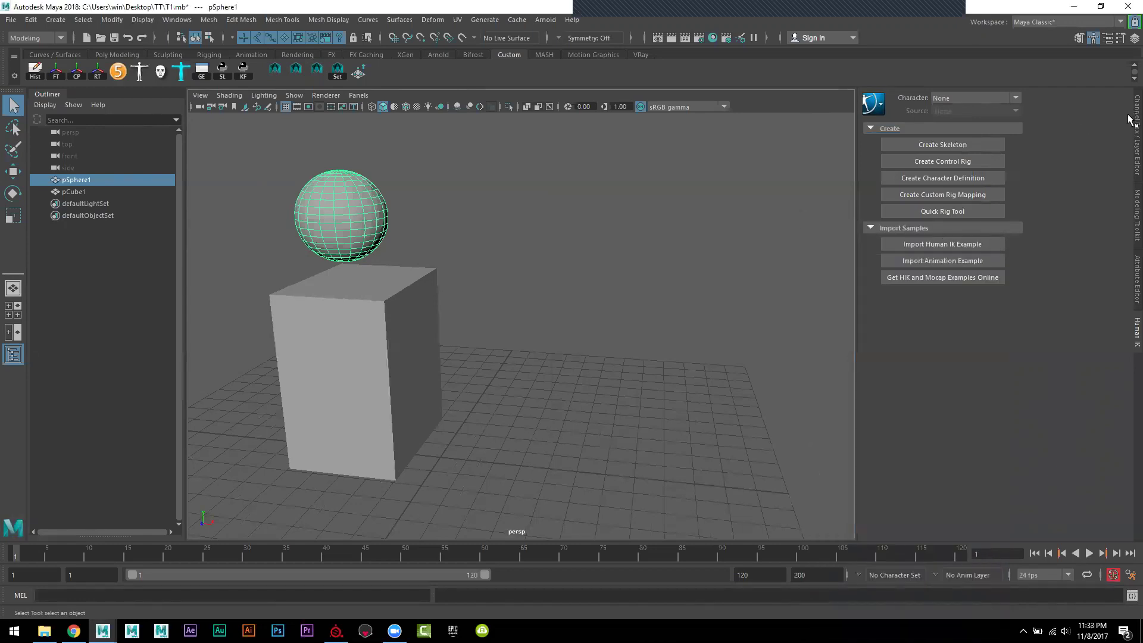
Step: In the Attribute Editor, change lambert2's Type to Ai Standard Surface
click(1134, 129)
click(1136, 236)
click(1134, 274)
click(981, 114)
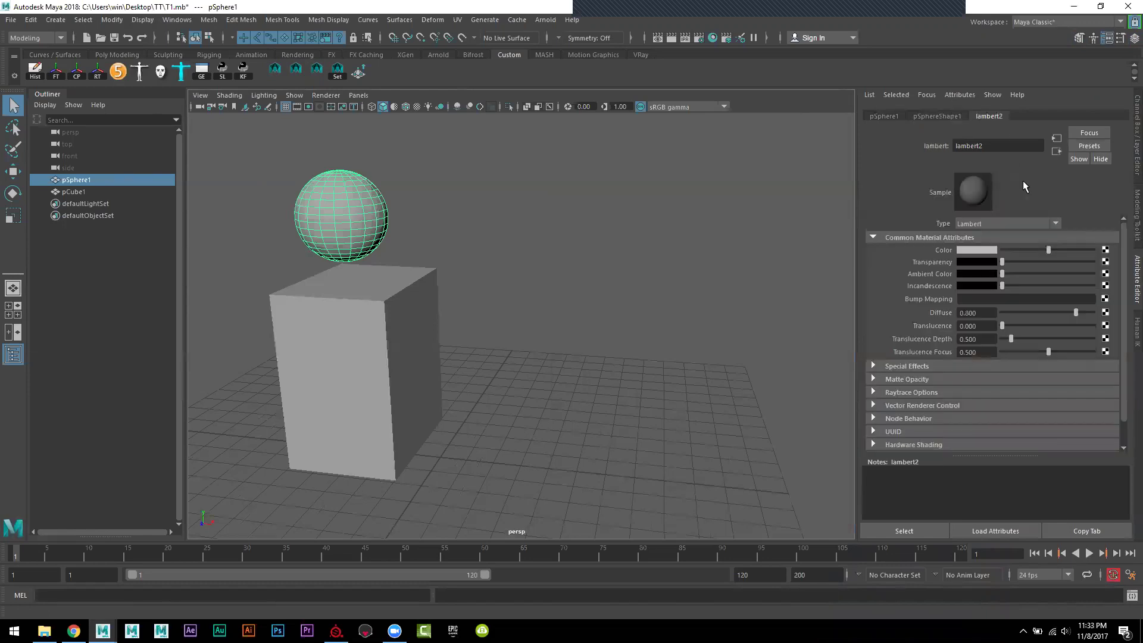
click(974, 223)
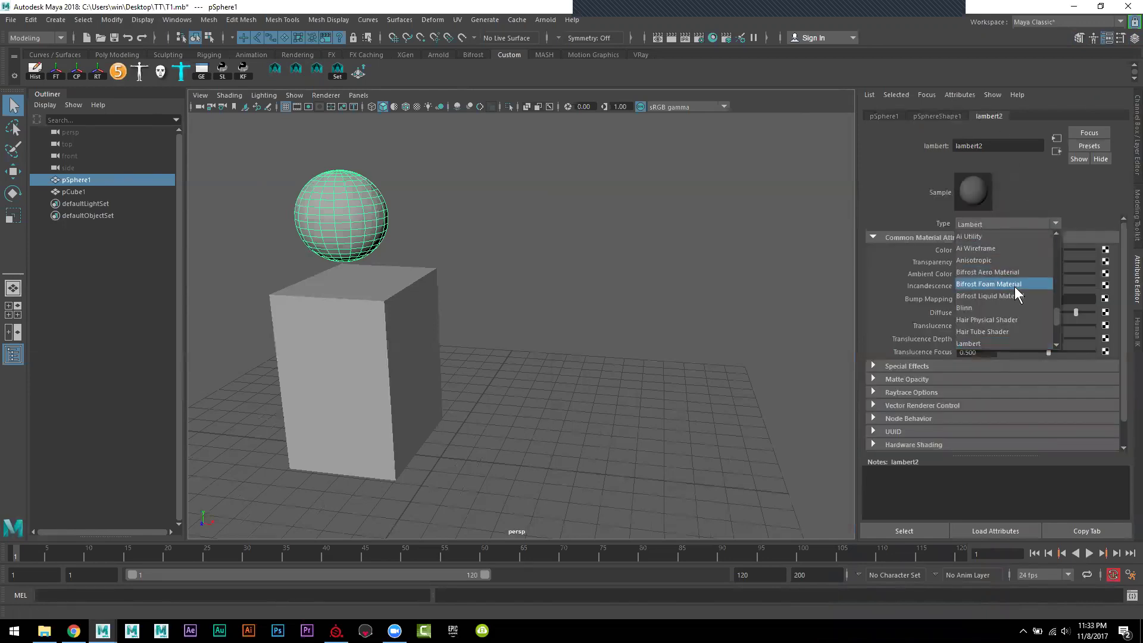
scroll(1015, 287, up, 3)
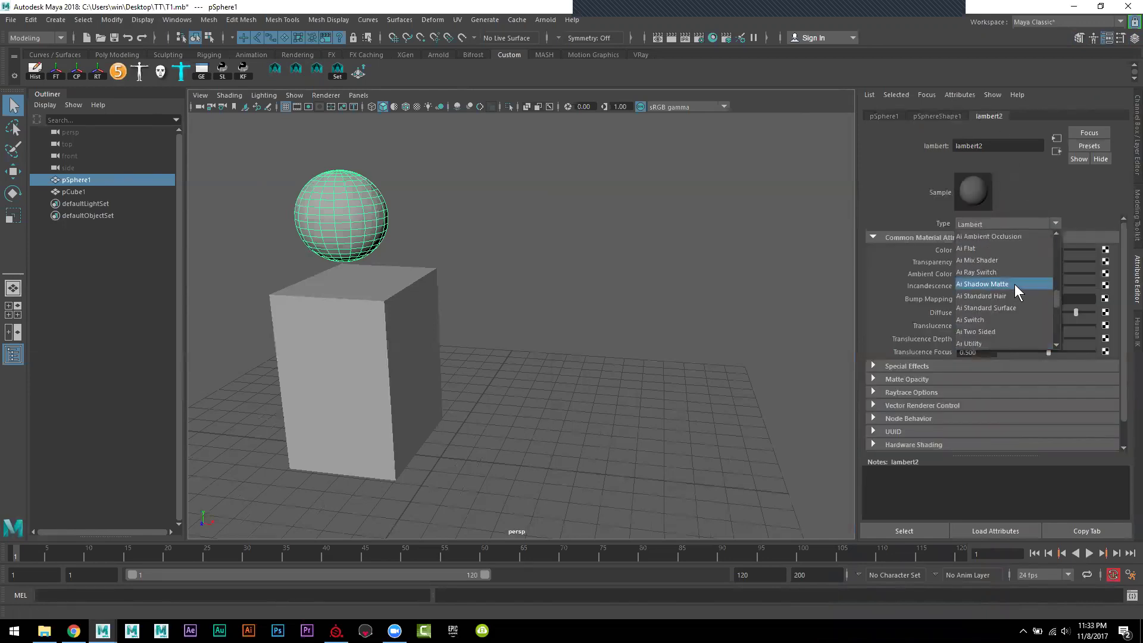
click(1010, 306)
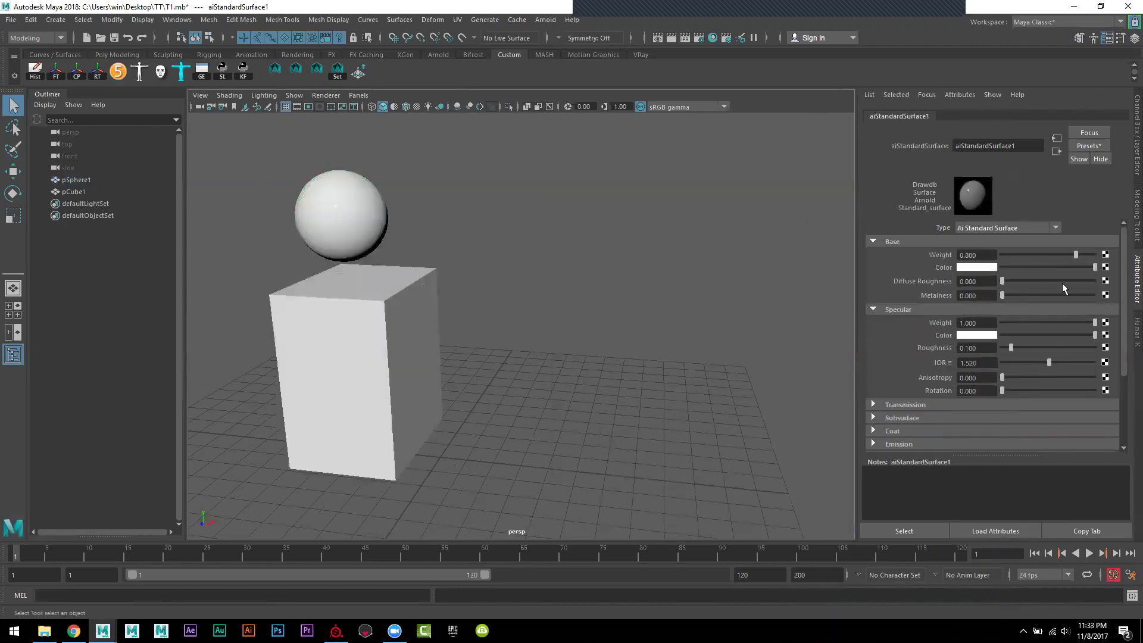
Step: Connect a File texture loading Desktop\TT\A_BaseColor.1001.png to the Base Color
click(1106, 267)
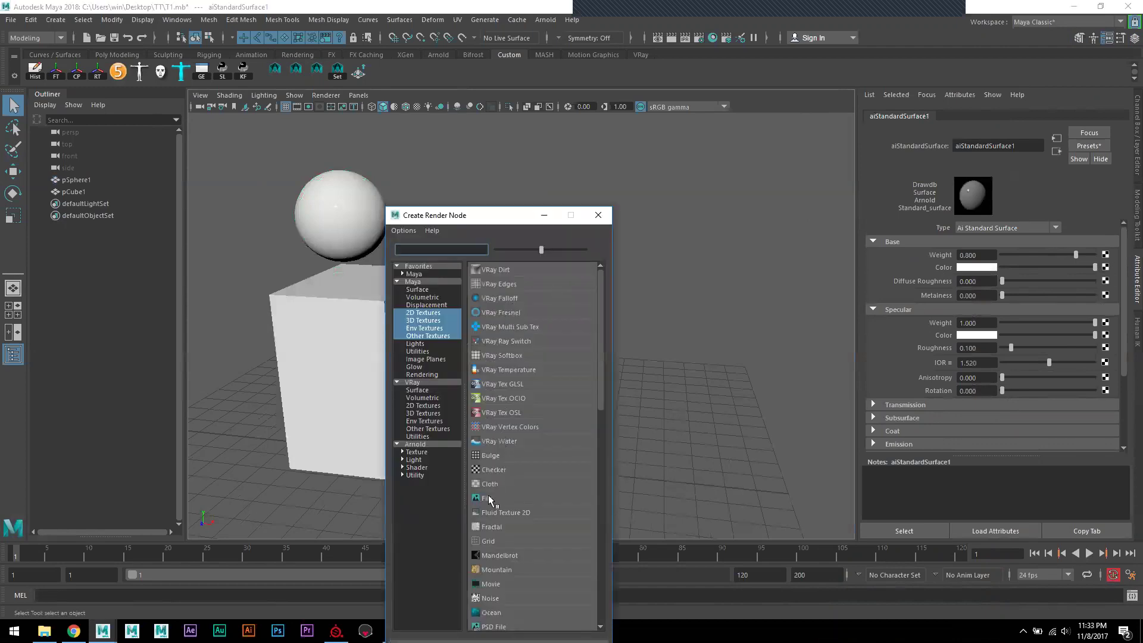
click(487, 499)
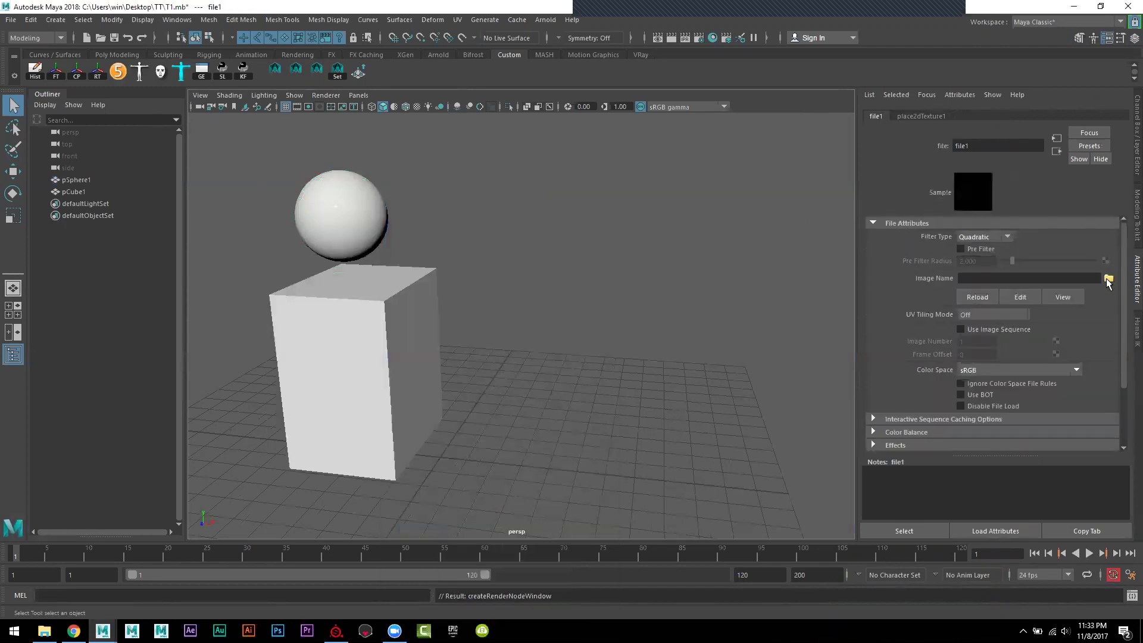
click(1109, 278)
click(206, 210)
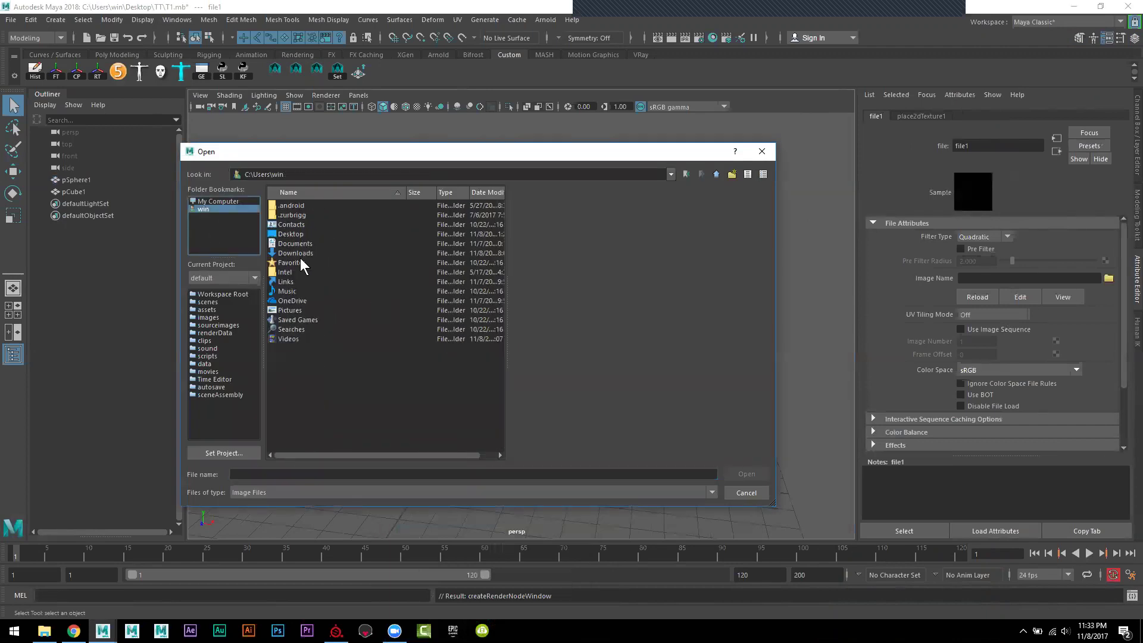
double_click(296, 231)
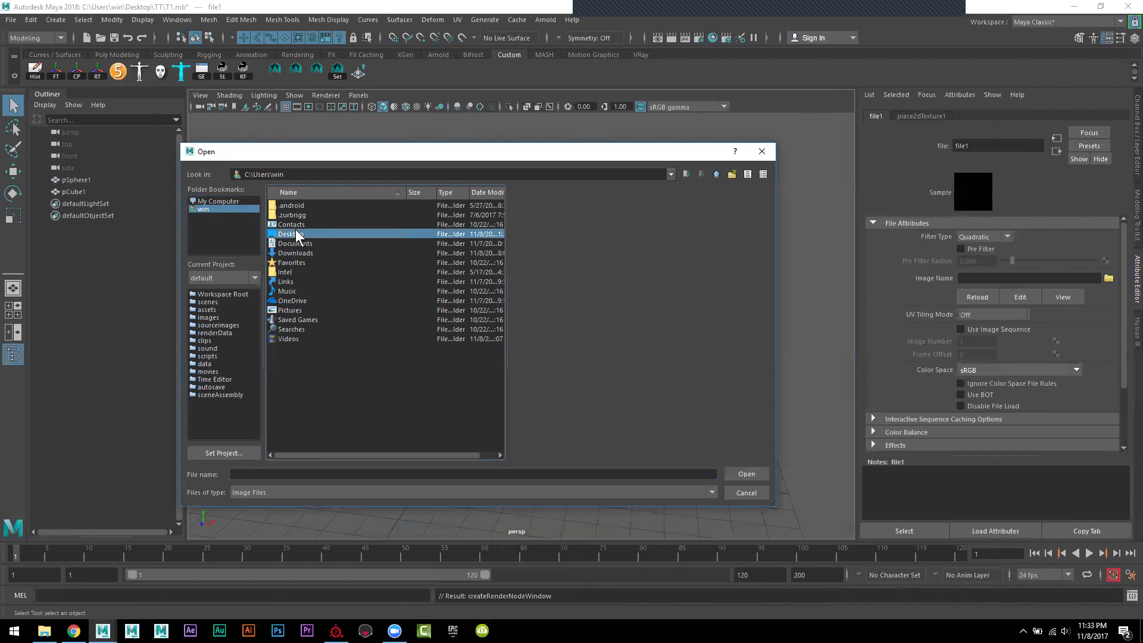
double_click(280, 301)
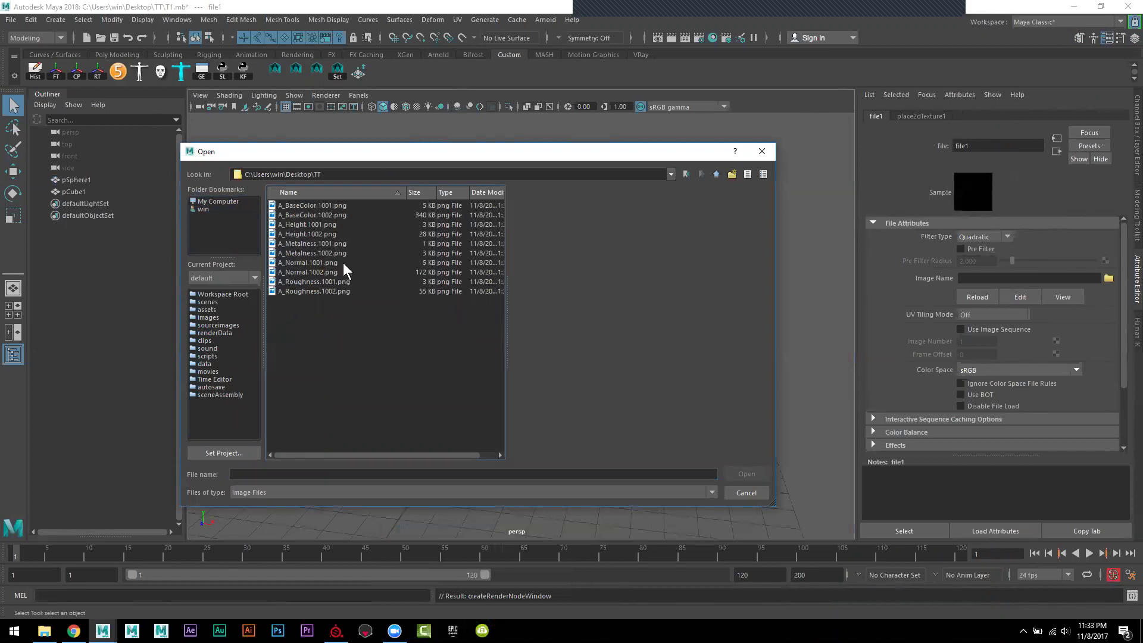
click(306, 206)
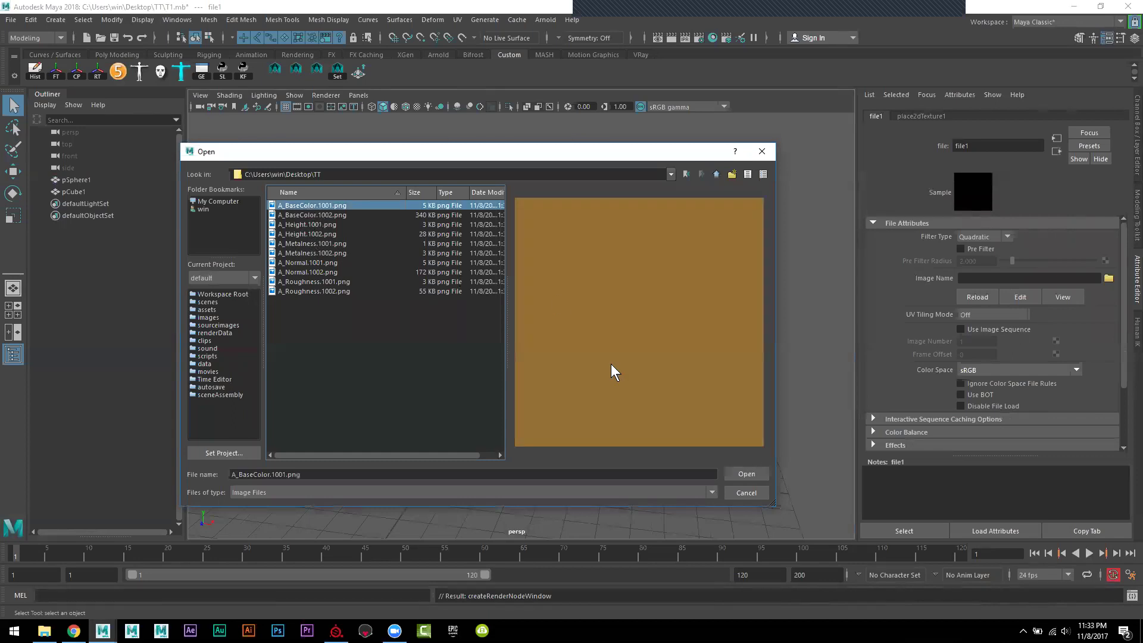
click(750, 473)
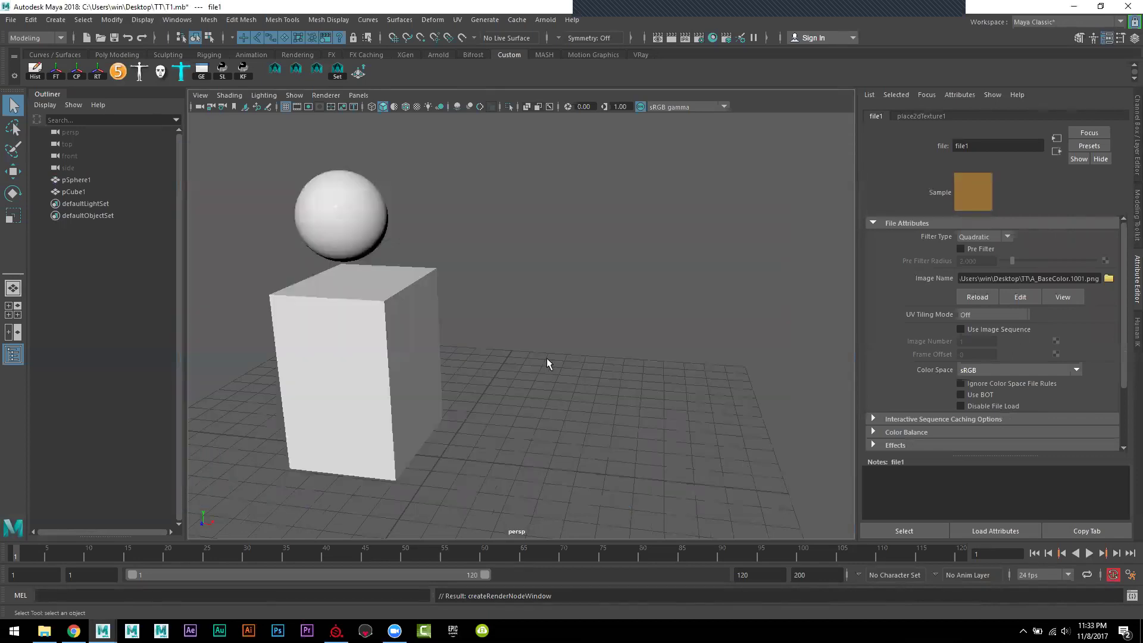
Step: Turn on textured display (6) and orbit the view to face the objects
scroll(554, 362, up, 2)
key(6)
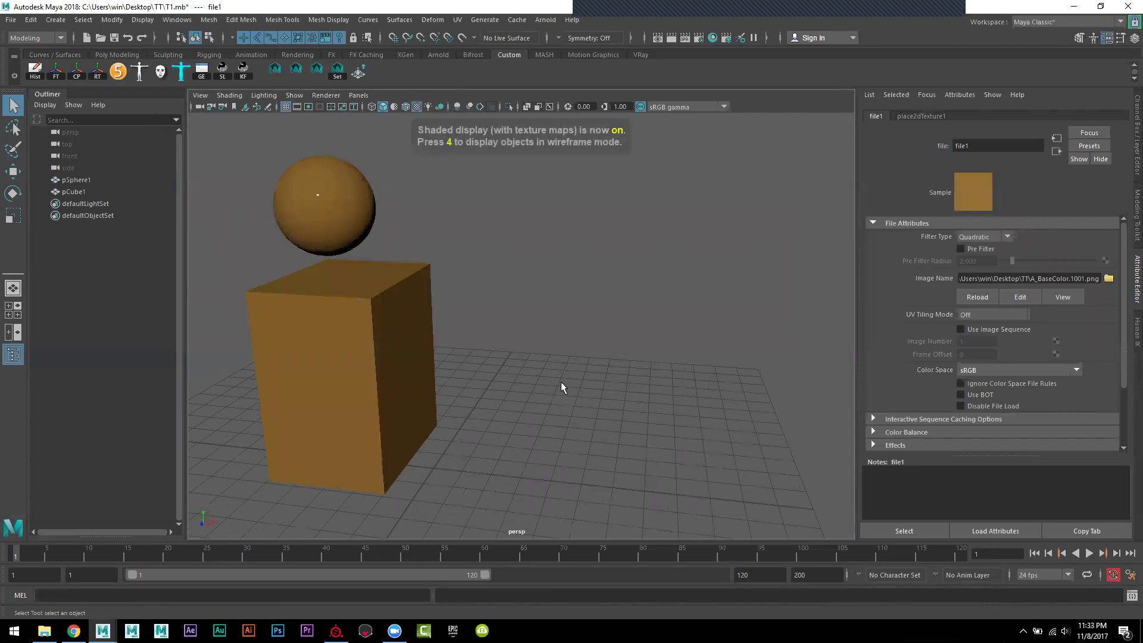
alt+drag(561, 387, 688, 395)
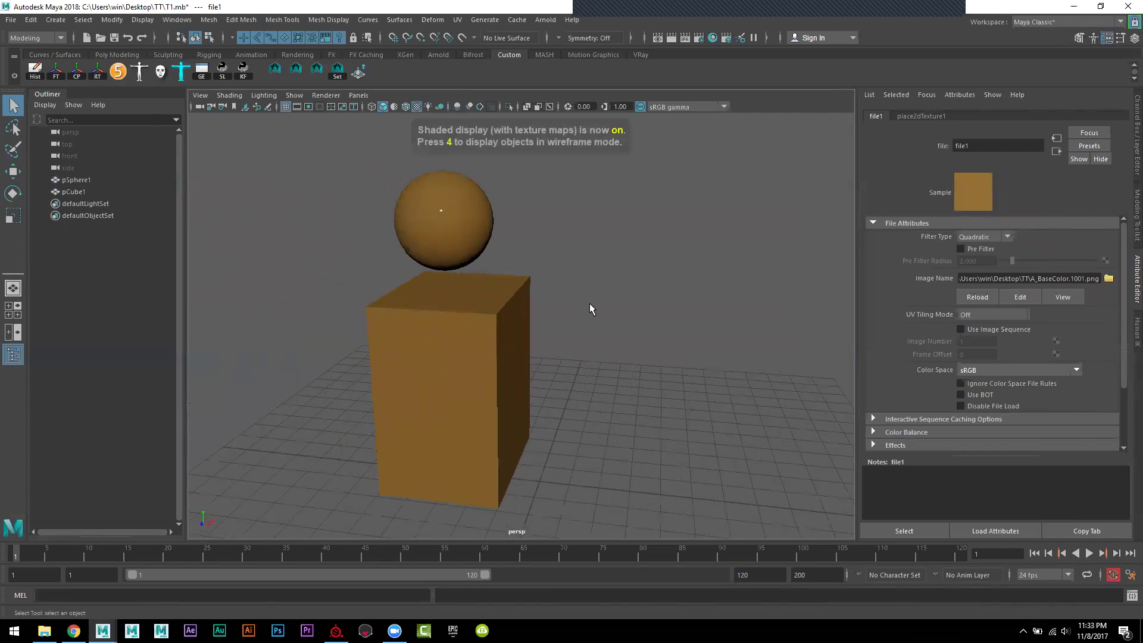
scroll(950, 334, down, 2)
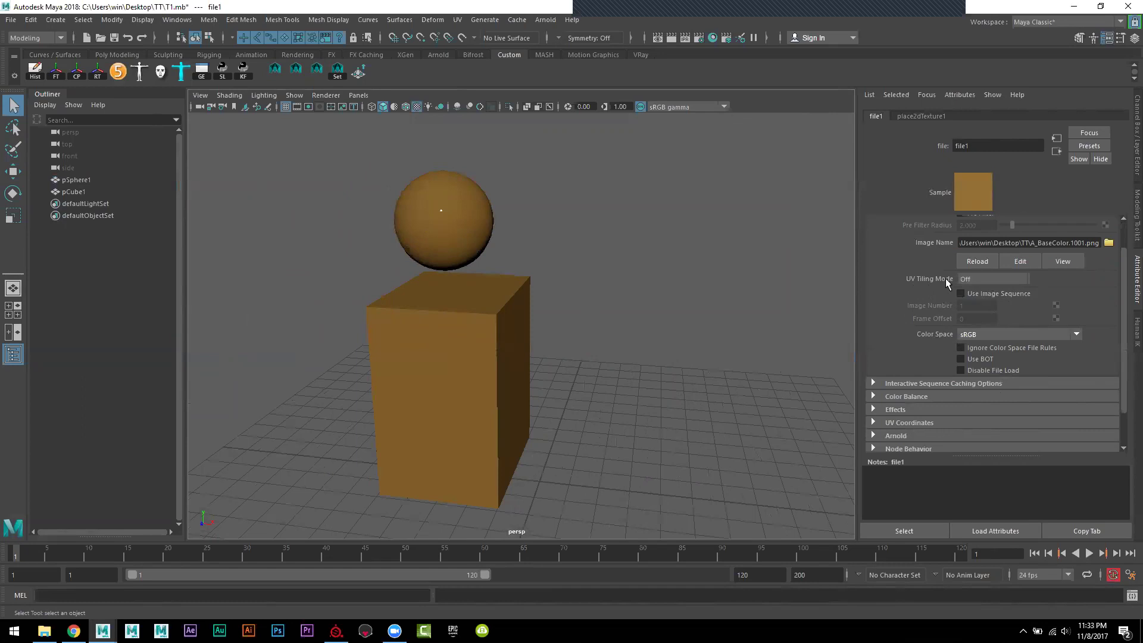
Step: Set file1's UV Tiling Mode to UDIM (Mari), generate the preview, and orbit to the box
click(997, 280)
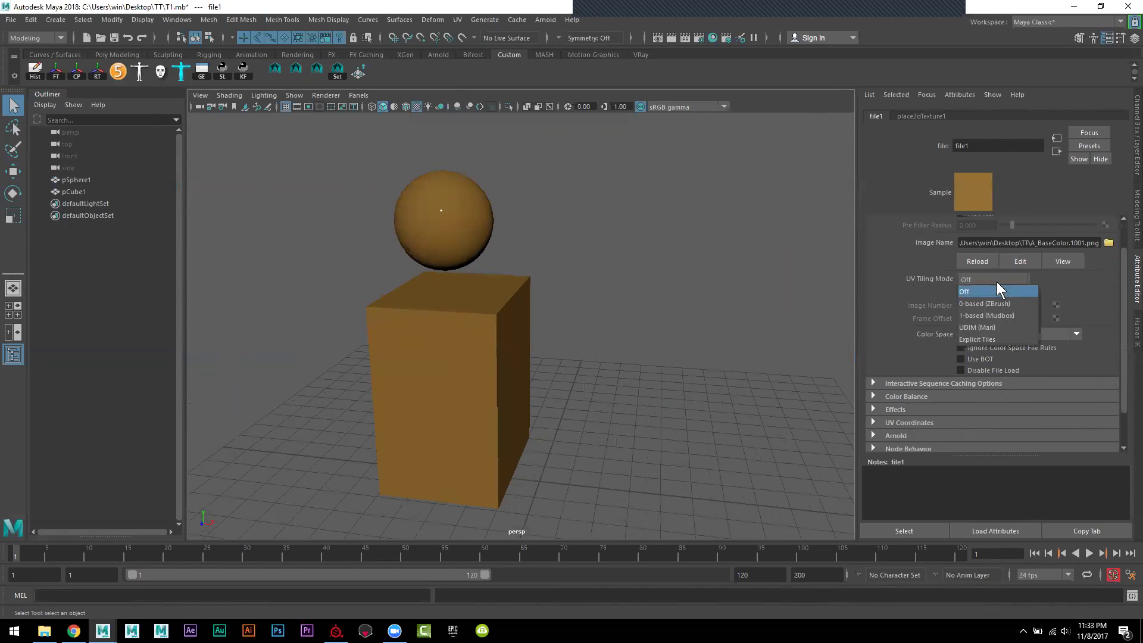
click(1002, 326)
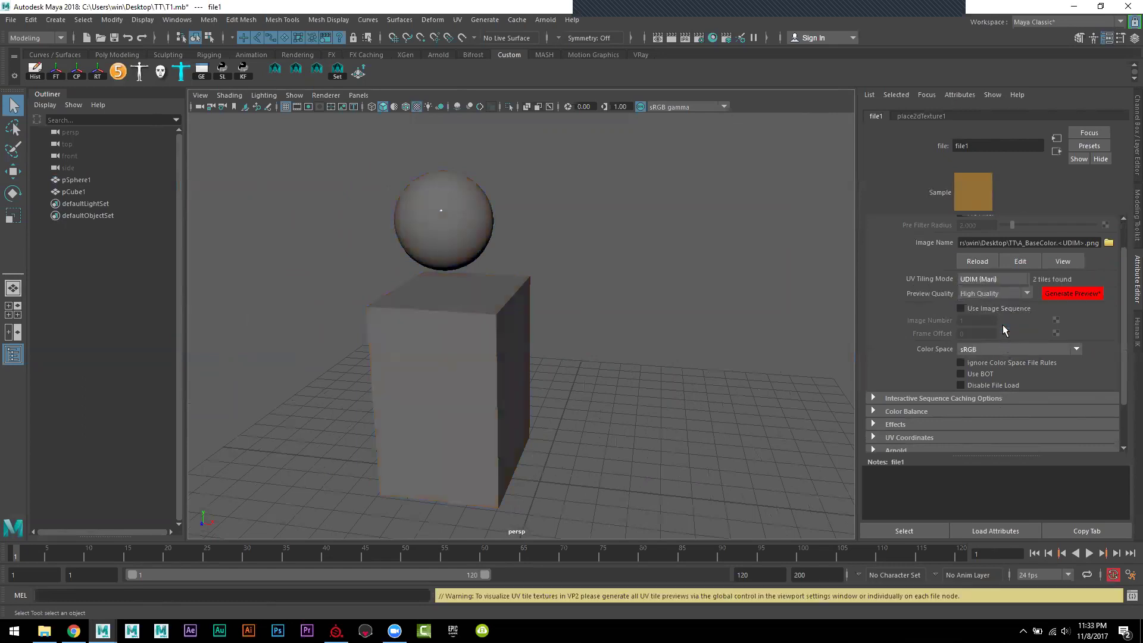
click(1072, 292)
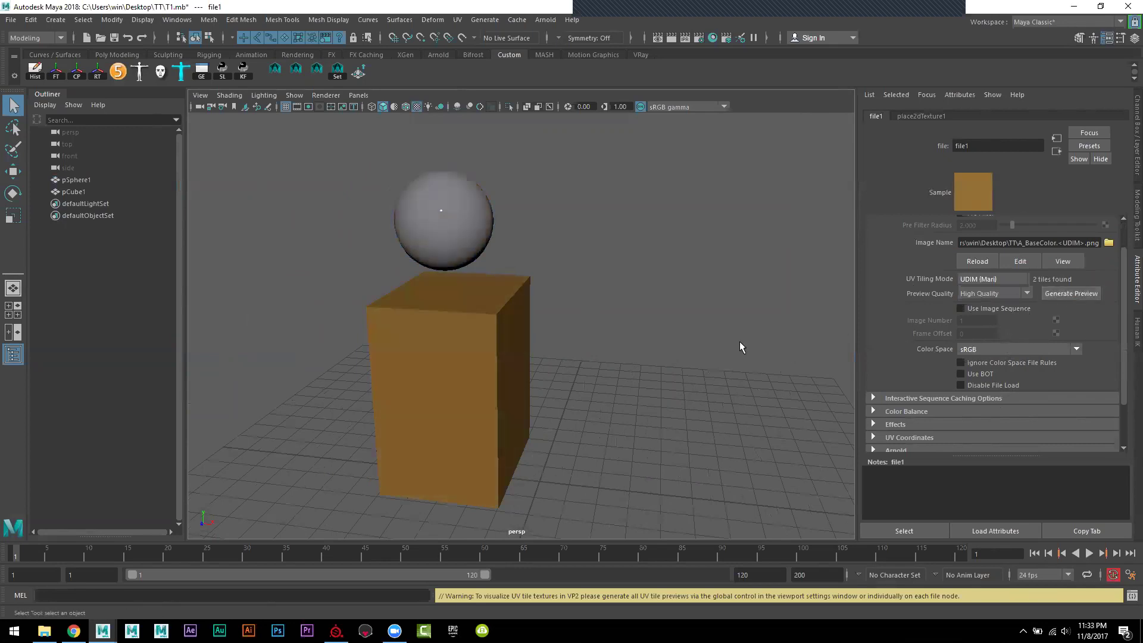
mouse_move(626, 334)
alt+mouse_down()
mouse_move(554, 338)
mouse_move(599, 326)
mouse_move(572, 332)
mouse_move(573, 374)
mouse_move(623, 380)
mouse_move(558, 388)
alt+mouse_up()
mouse_move(558, 388)
alt+right_down()
mouse_move(613, 403)
mouse_move(548, 340)
mouse_move(608, 390)
mouse_move(581, 352)
alt+right_up()
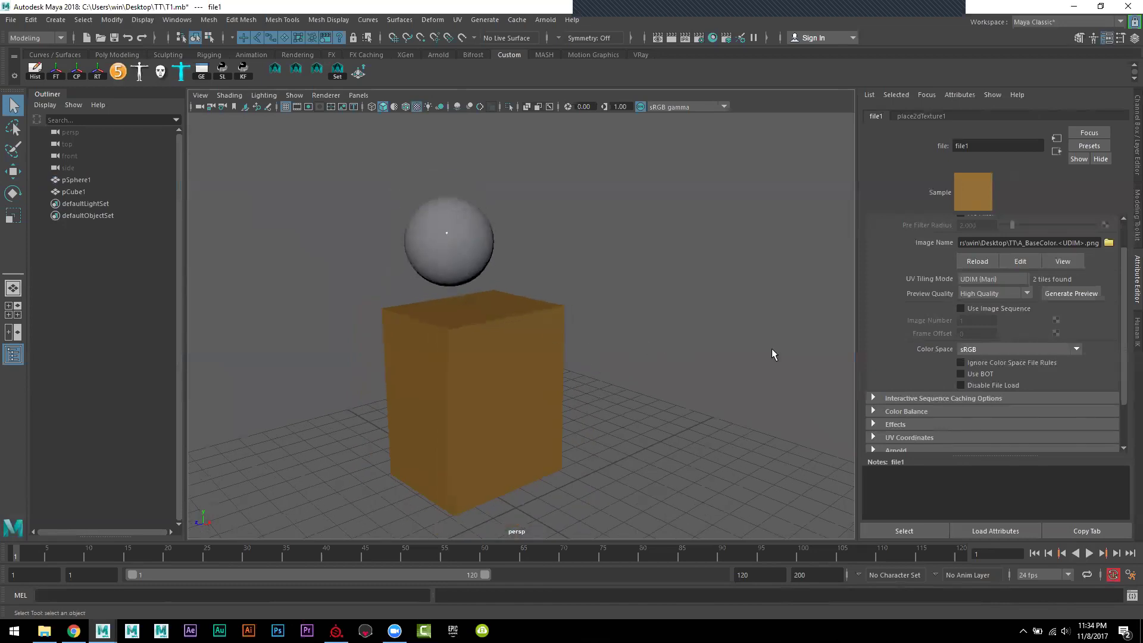
mouse_move(681, 286)
alt+mouse_down()
mouse_move(755, 273)
mouse_move(433, 458)
alt+mouse_up()
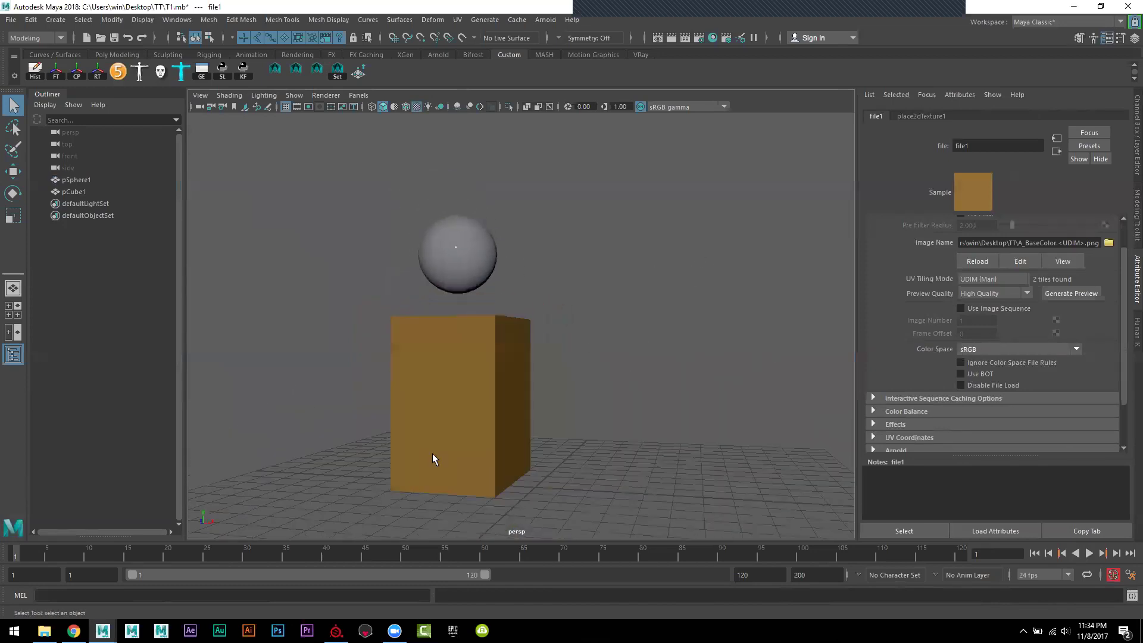
Step: Inspect the sphere's aiStandardSurface1 material and its file1 texture settings
click(462, 251)
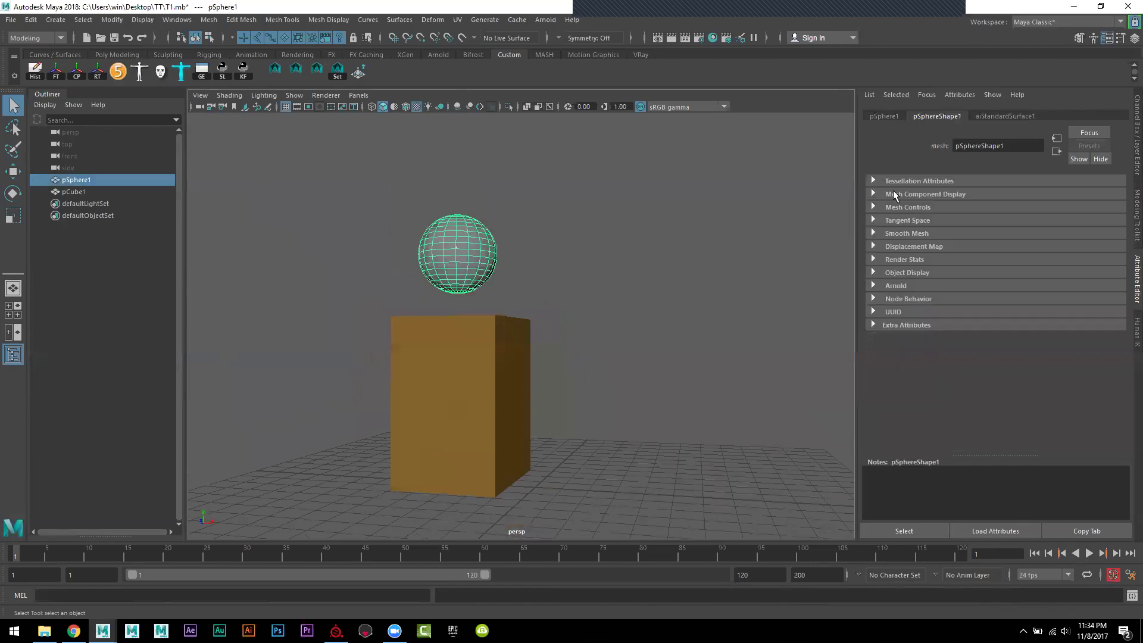
click(1006, 117)
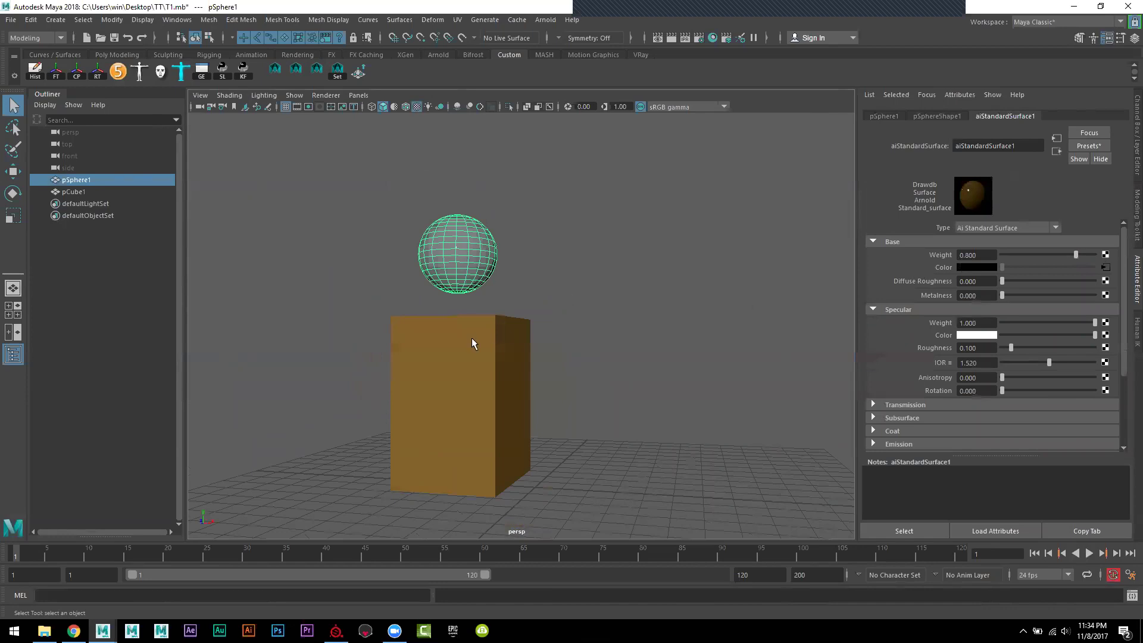
click(1106, 267)
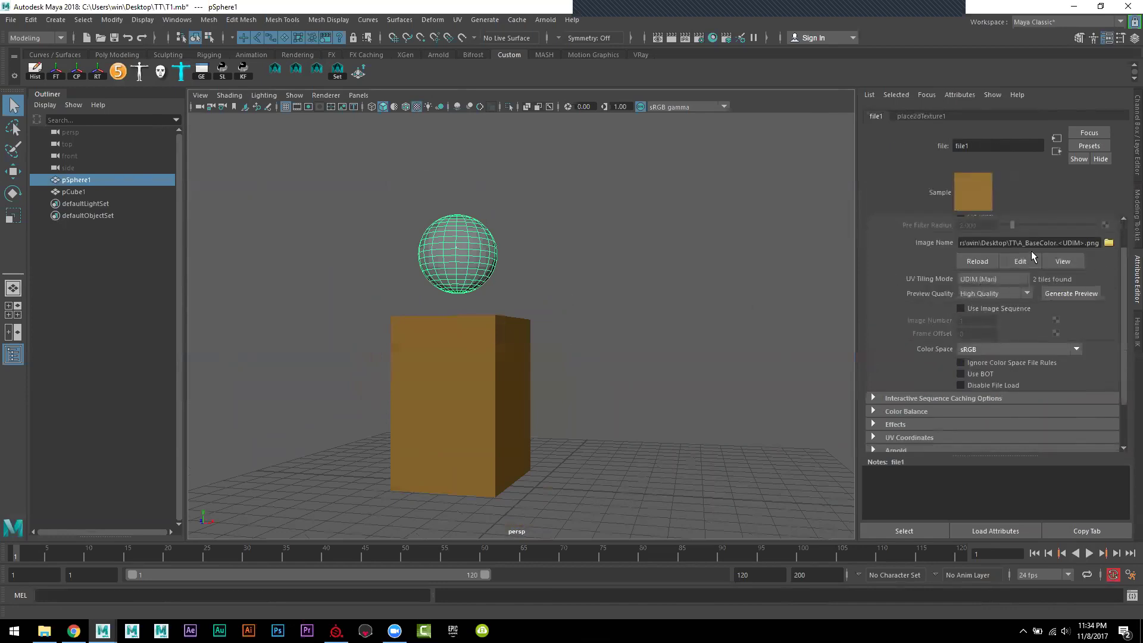
alt+drag(472, 433, 471, 424)
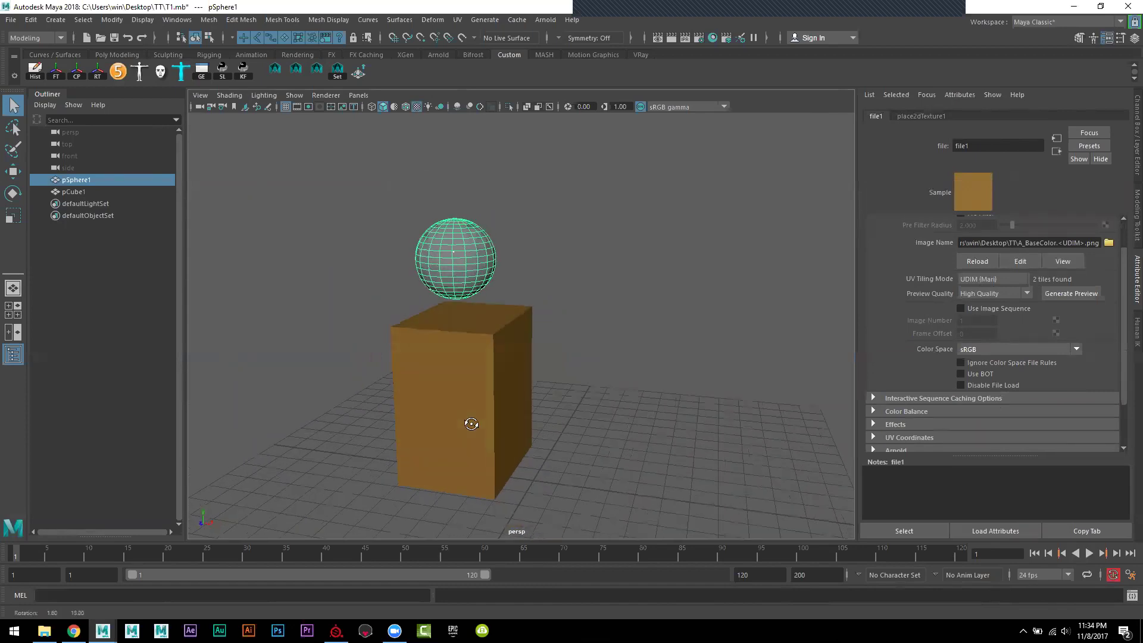
Step: Check the box's file1 texture, then start an Arnold render of the scene
click(499, 346)
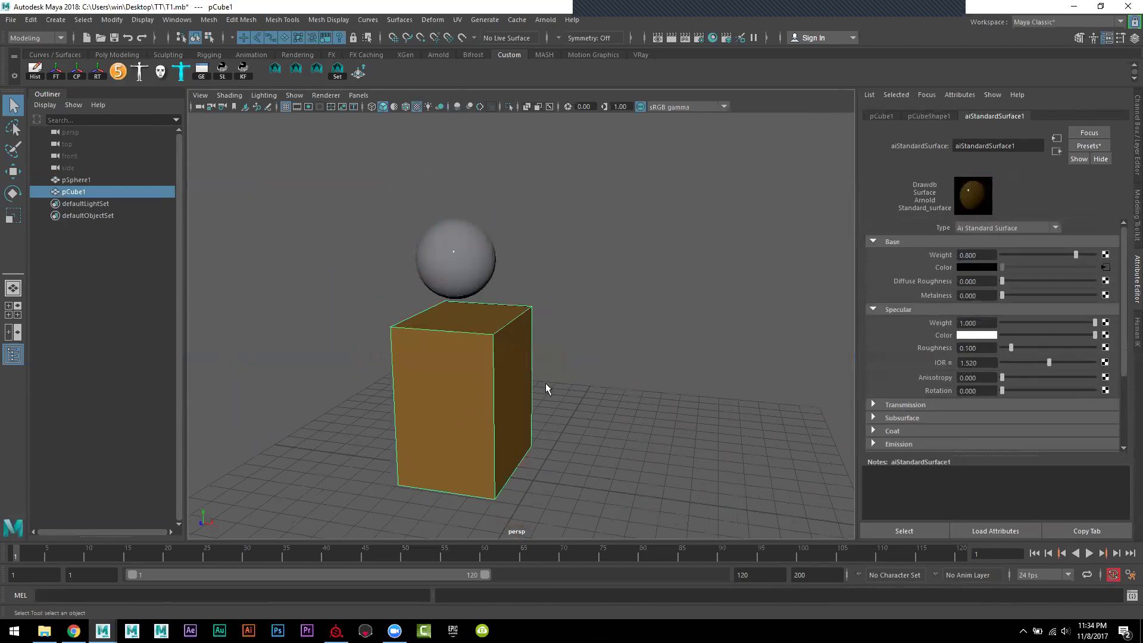
click(1106, 267)
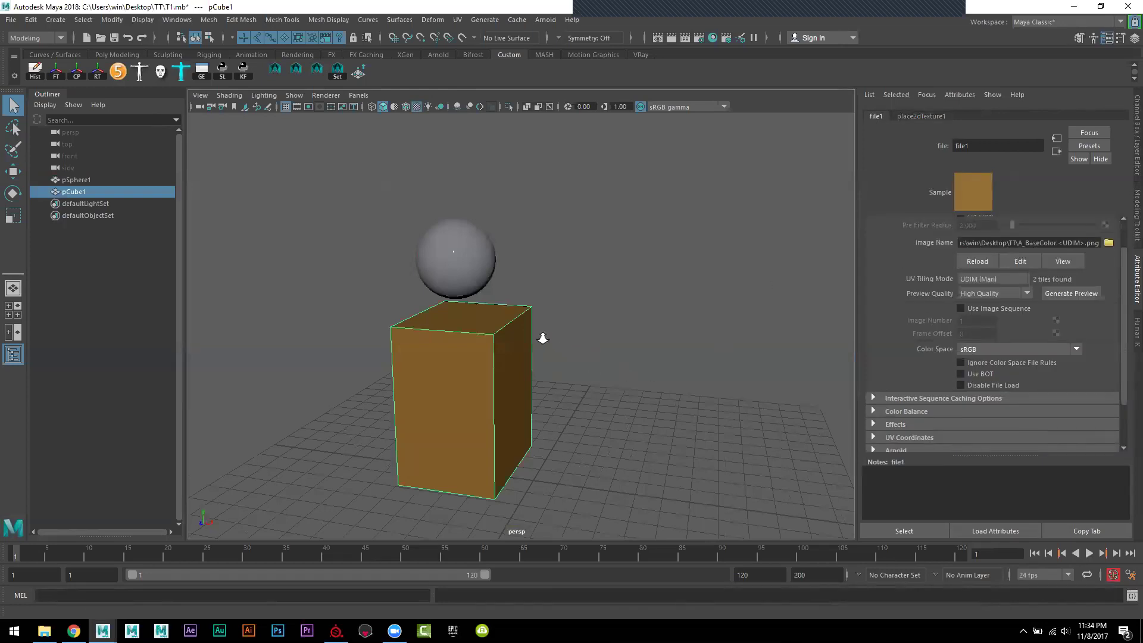
scroll(548, 339, up, 2)
click(547, 22)
click(559, 44)
Step: Add an Arnold Skydome Light to the scene, then switch over to Substance Painter
click(546, 22)
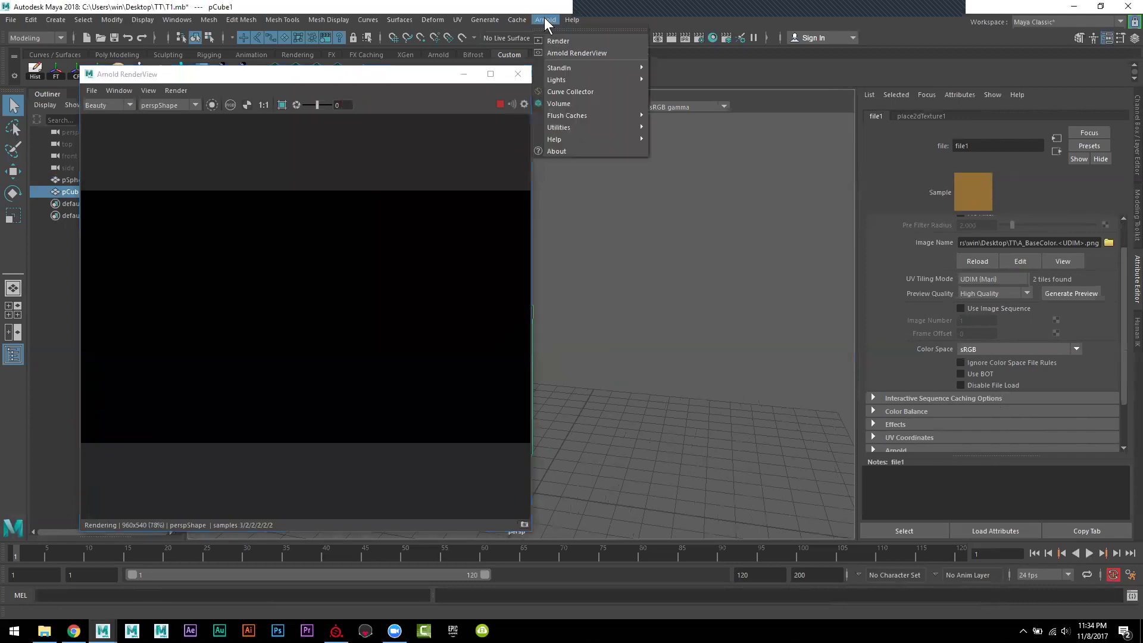
mouse_move(556, 80)
click(685, 102)
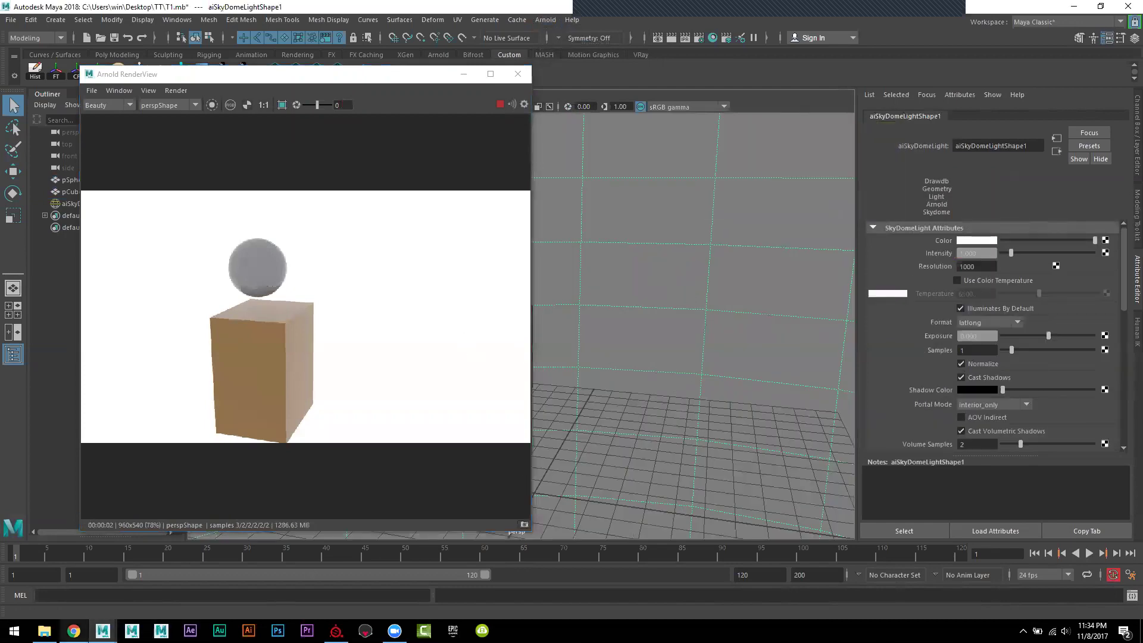
mouse_move(336, 630)
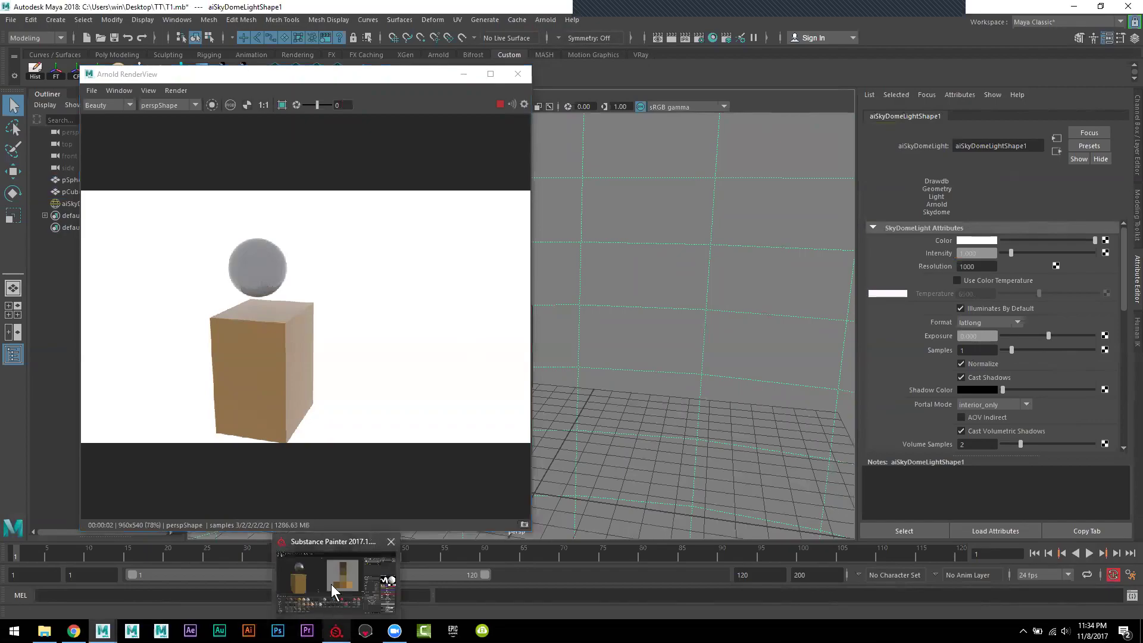
click(335, 589)
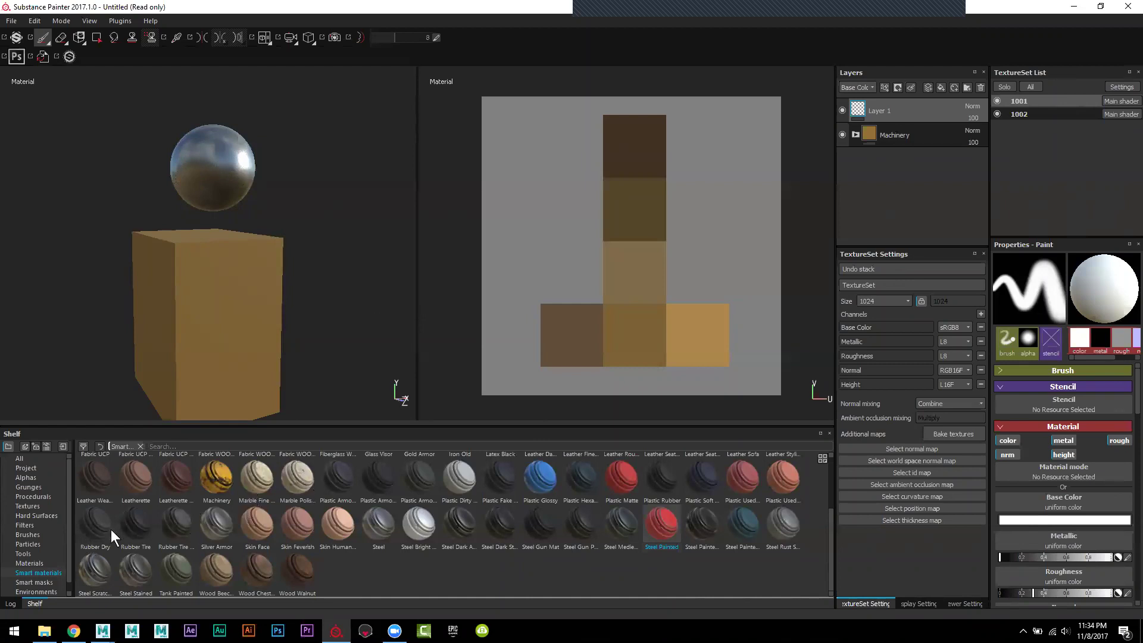
Step: Clear the sphere's 1002 texture set layers and fill it with Wood american cherry
click(37, 582)
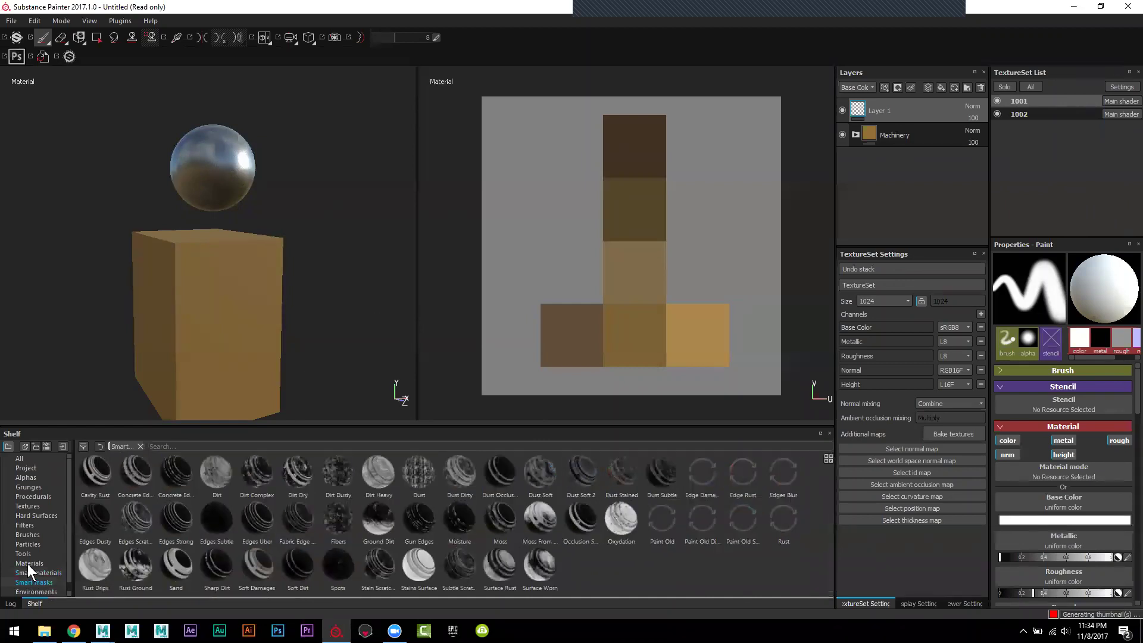
click(27, 564)
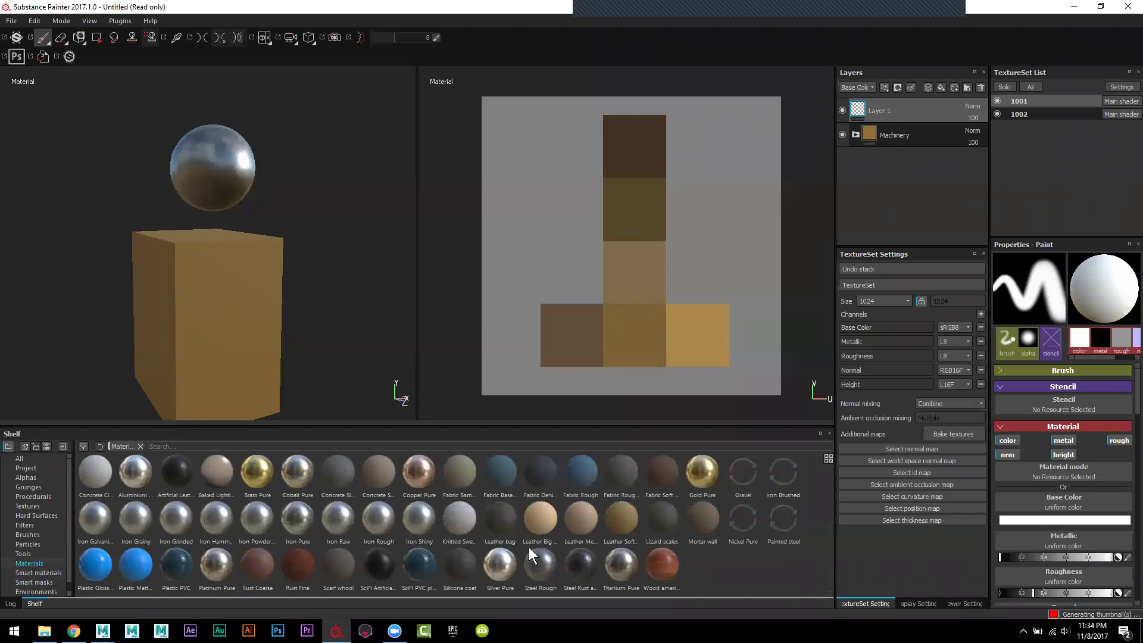
click(660, 563)
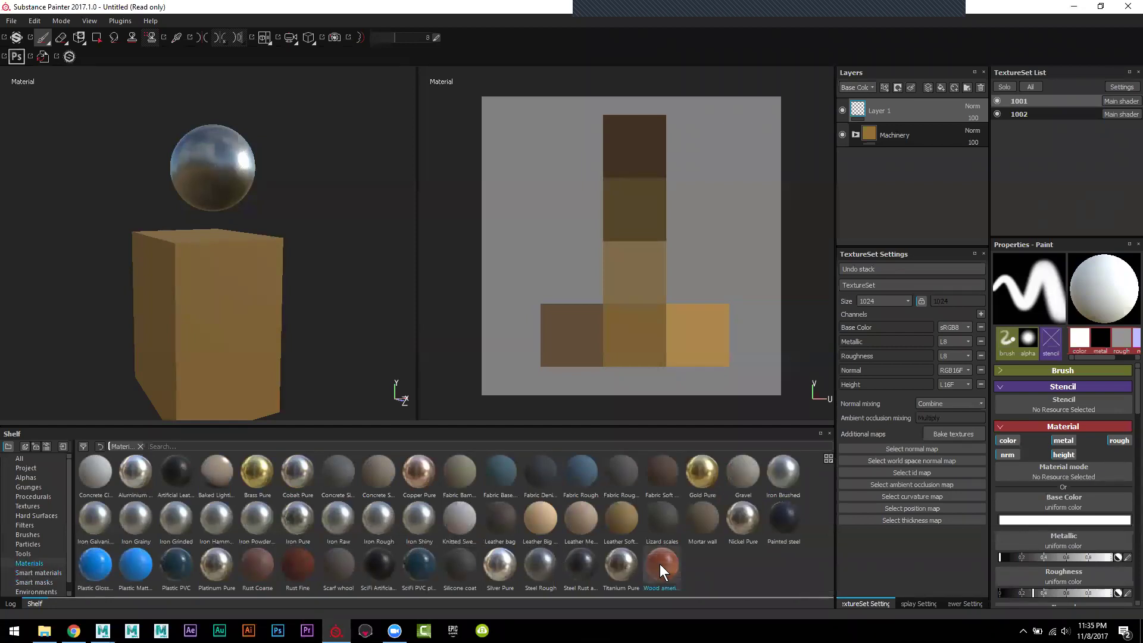
click(1021, 113)
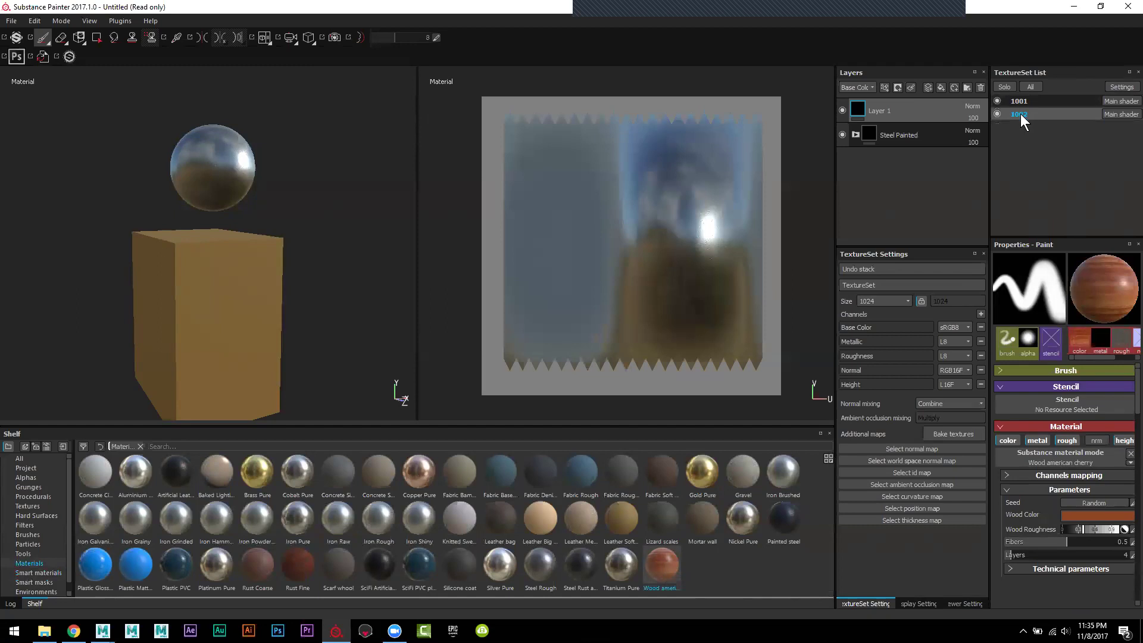
click(981, 87)
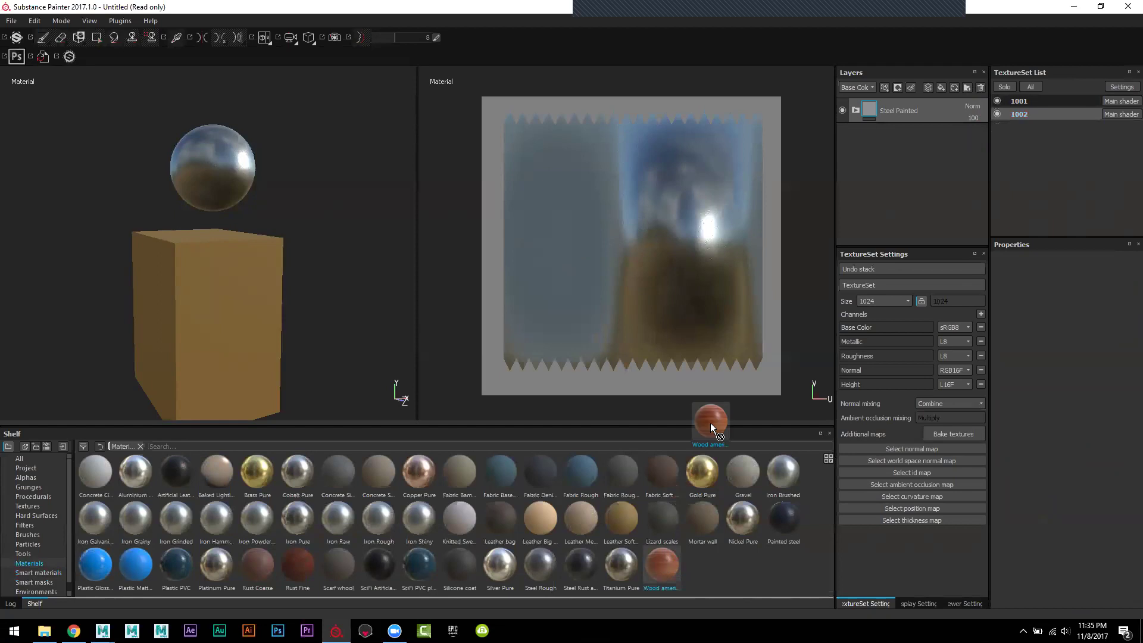
drag(709, 423, 916, 187)
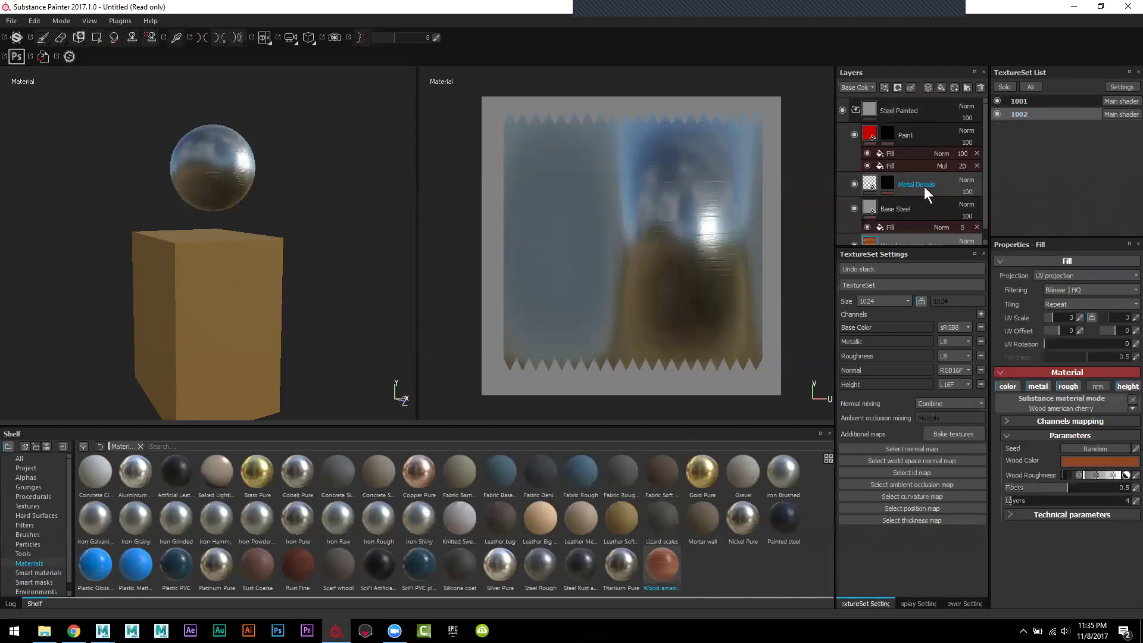
click(917, 109)
click(981, 87)
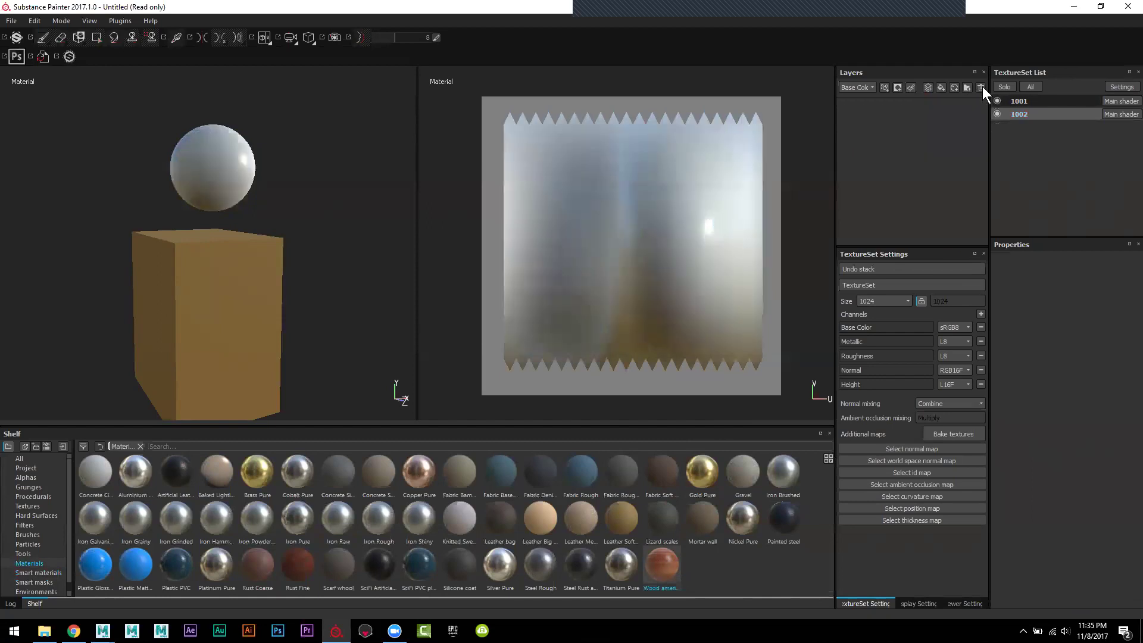
drag(662, 572, 830, 259)
drag(892, 188, 890, 188)
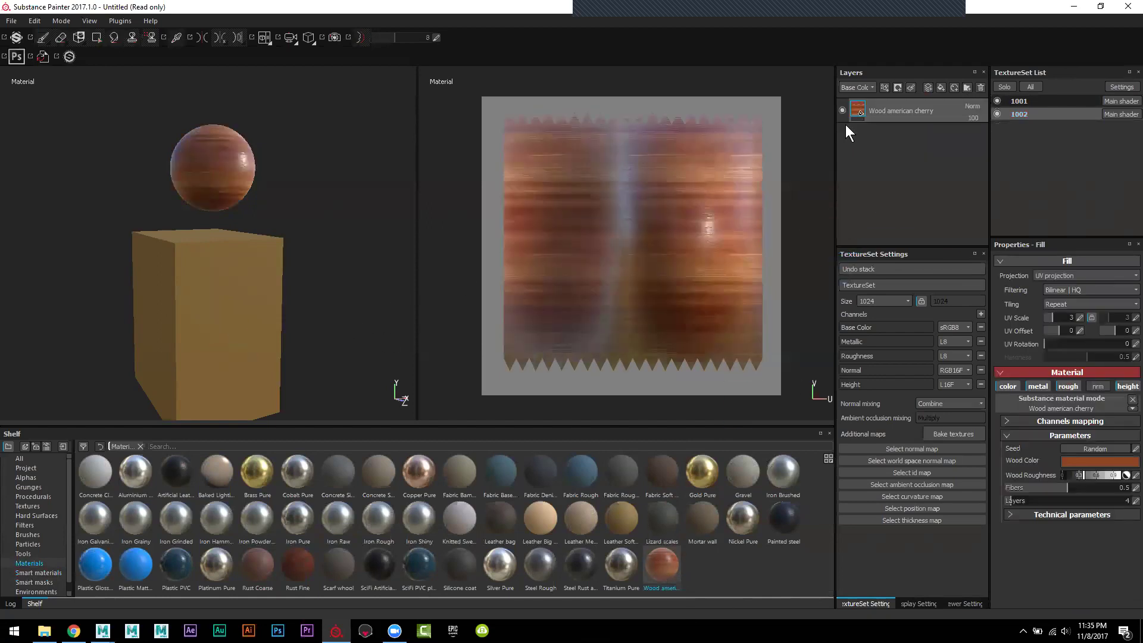
Step: Replace the box's 1001 texture set layers with the Rust Fine material
click(1017, 100)
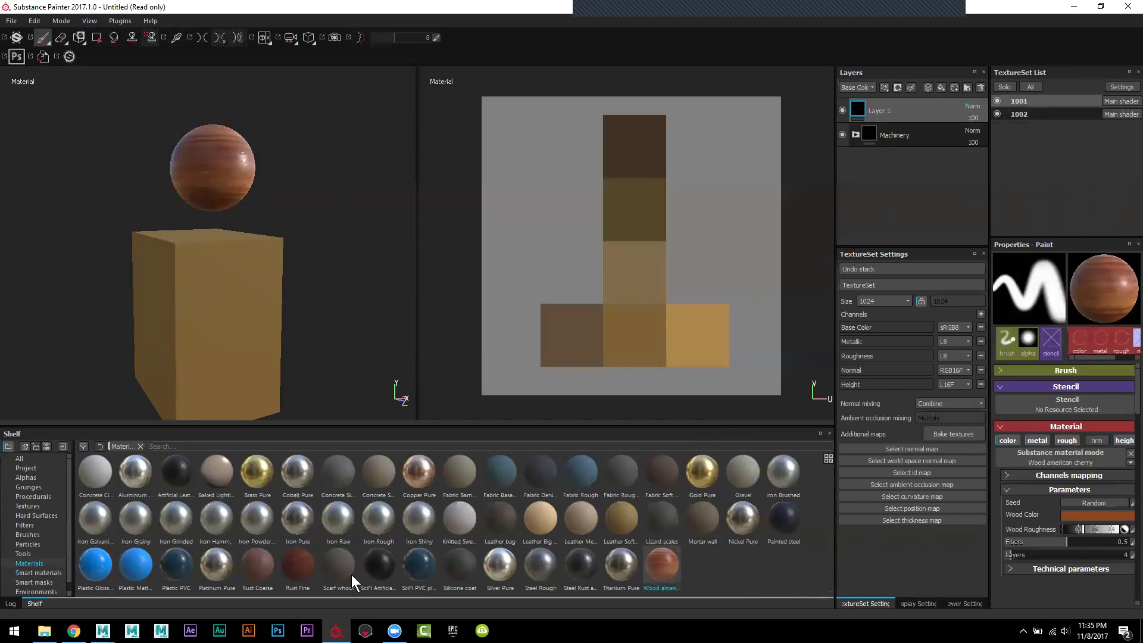
click(977, 88)
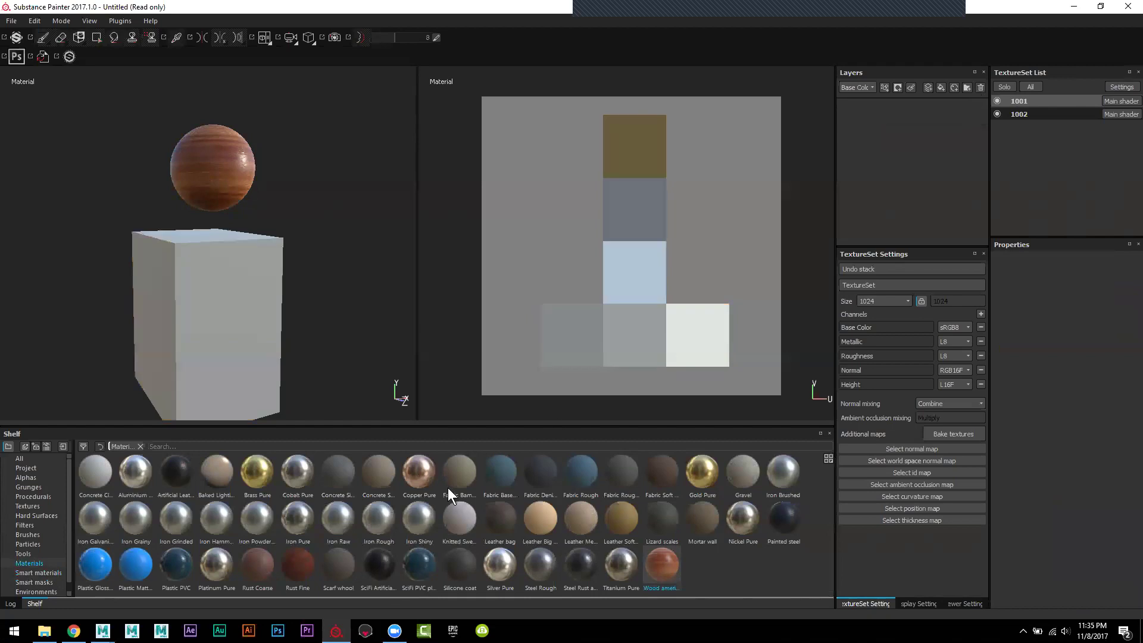
drag(300, 569, 333, 541)
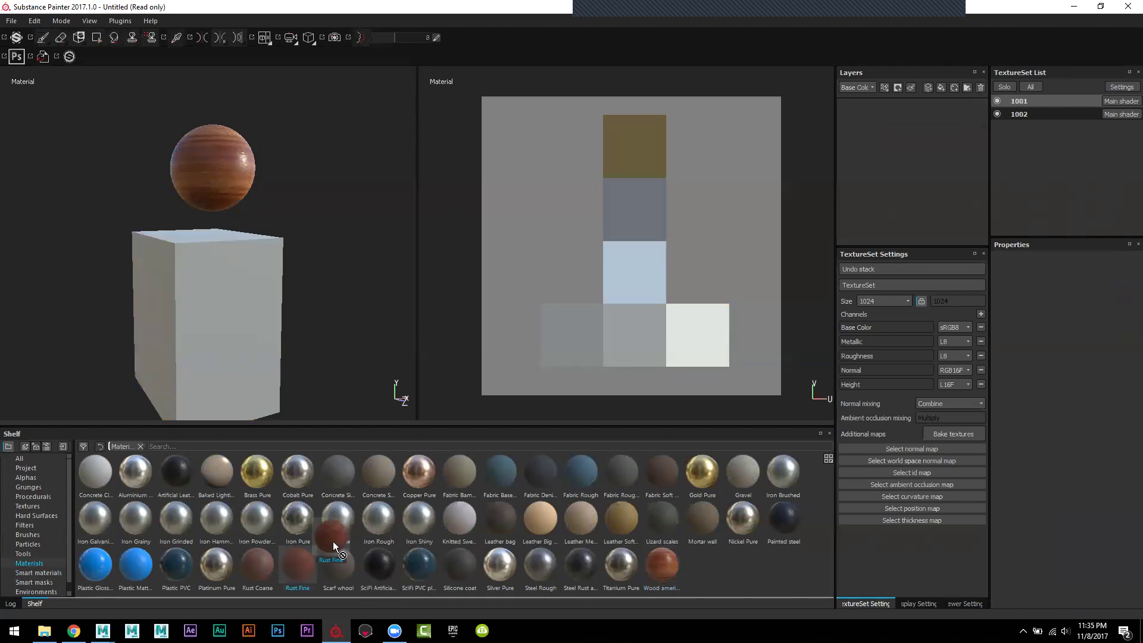
drag(930, 181, 927, 180)
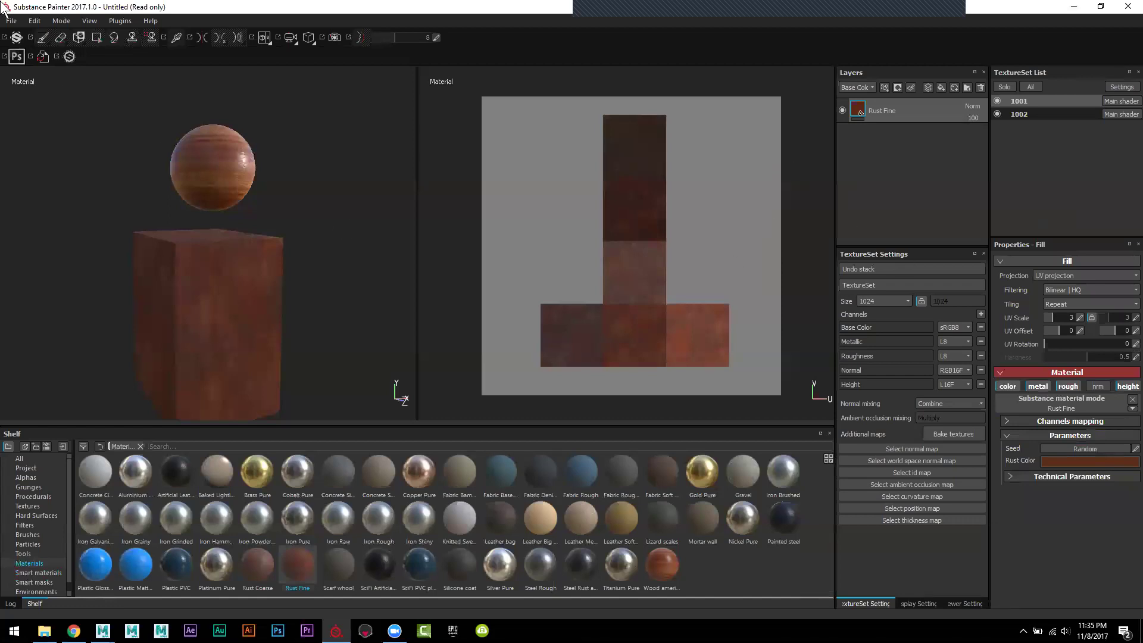
Step: Export both texture sets at 1024x1024 without shader parameters, then return to Maya
click(12, 23)
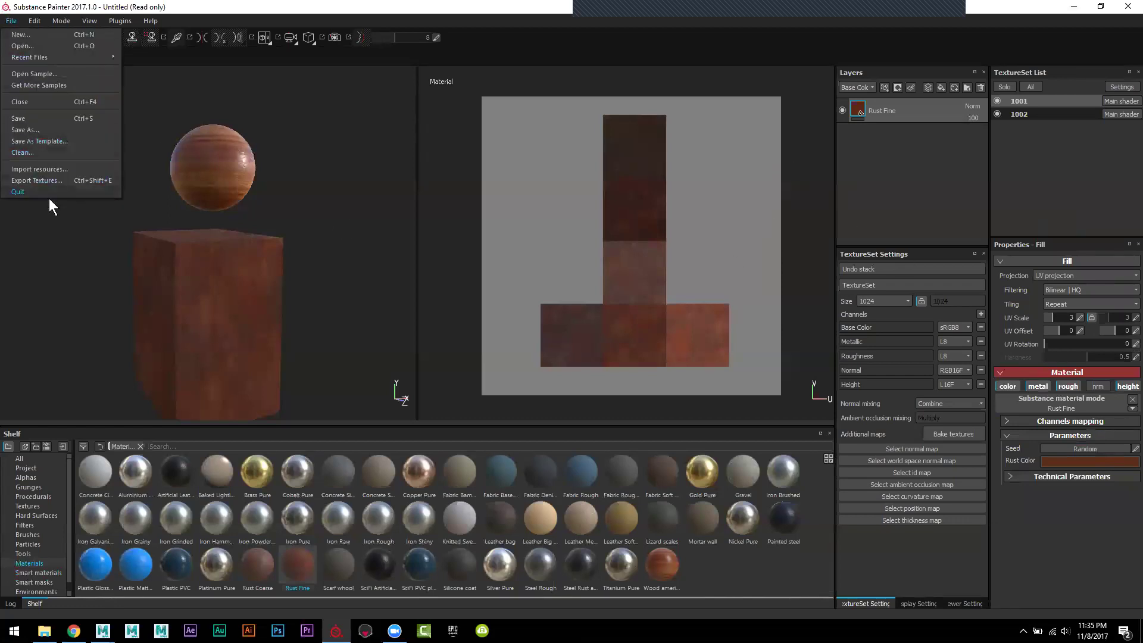
click(63, 182)
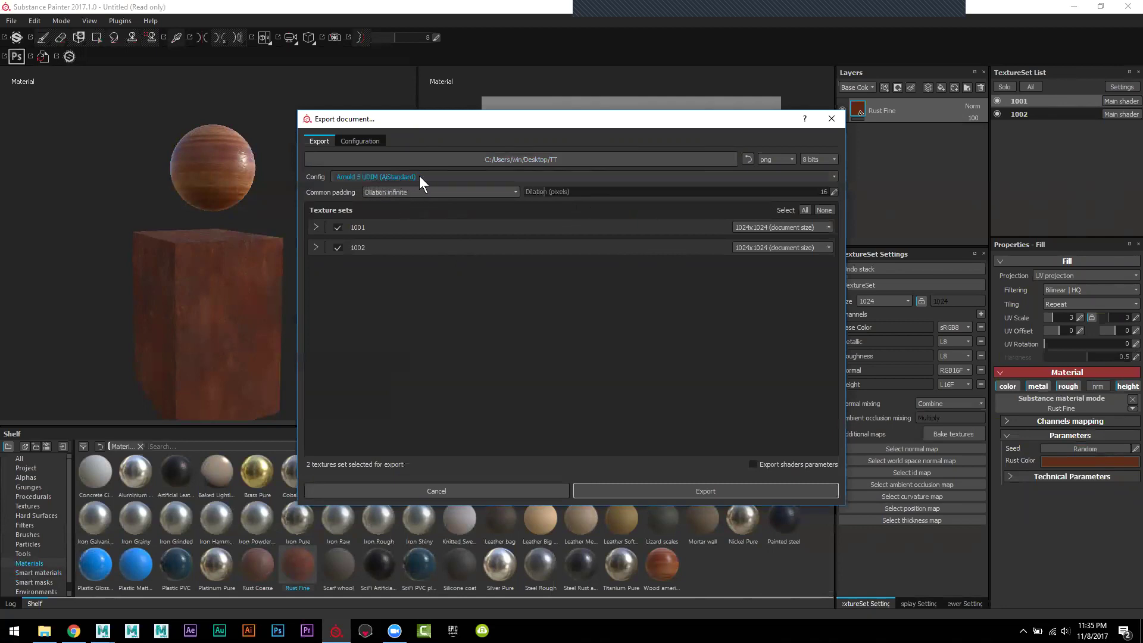
click(764, 230)
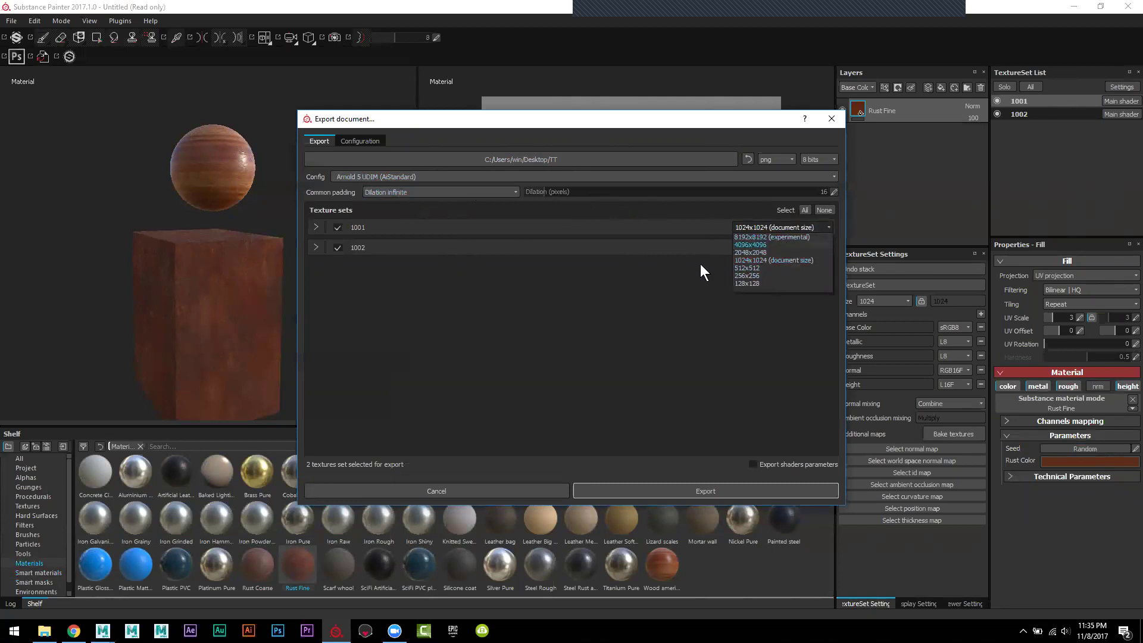
click(735, 260)
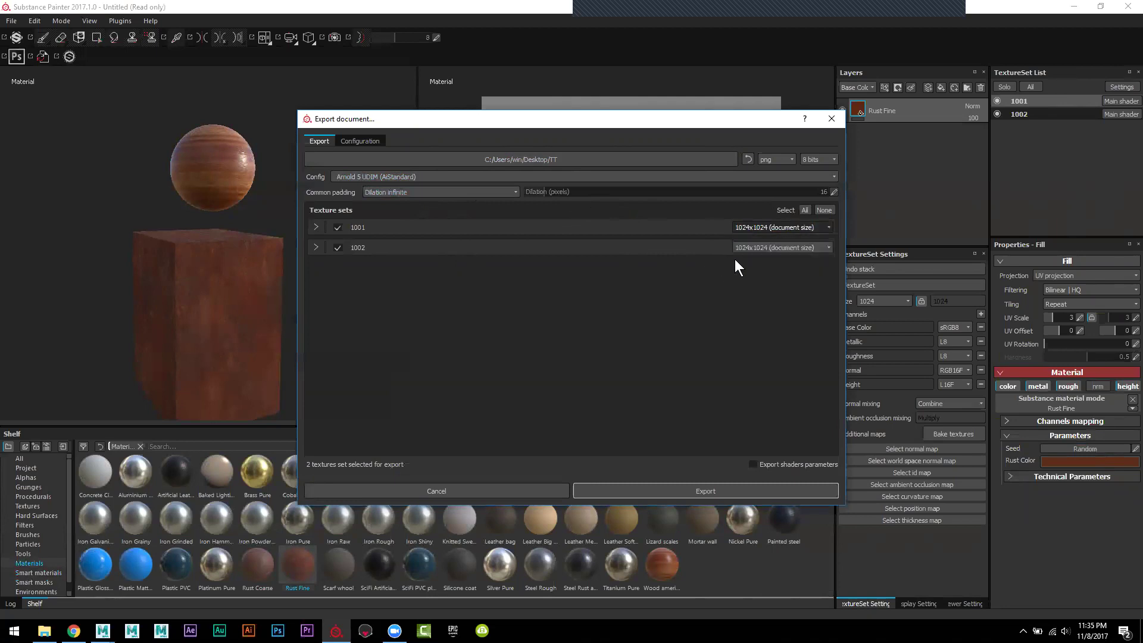
click(779, 474)
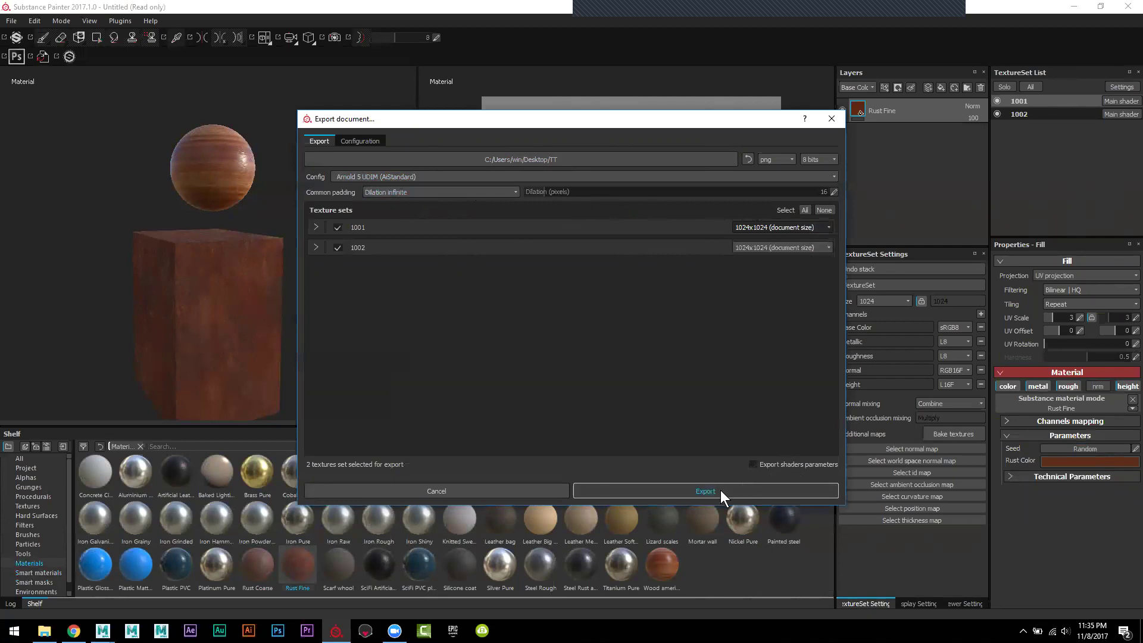
click(720, 490)
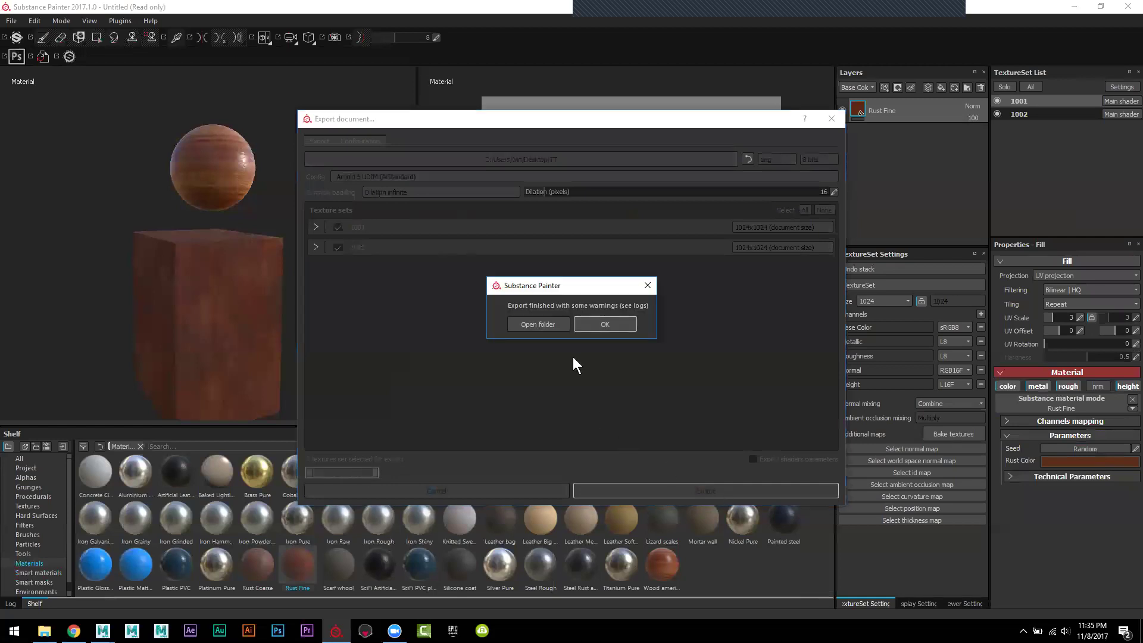
click(589, 322)
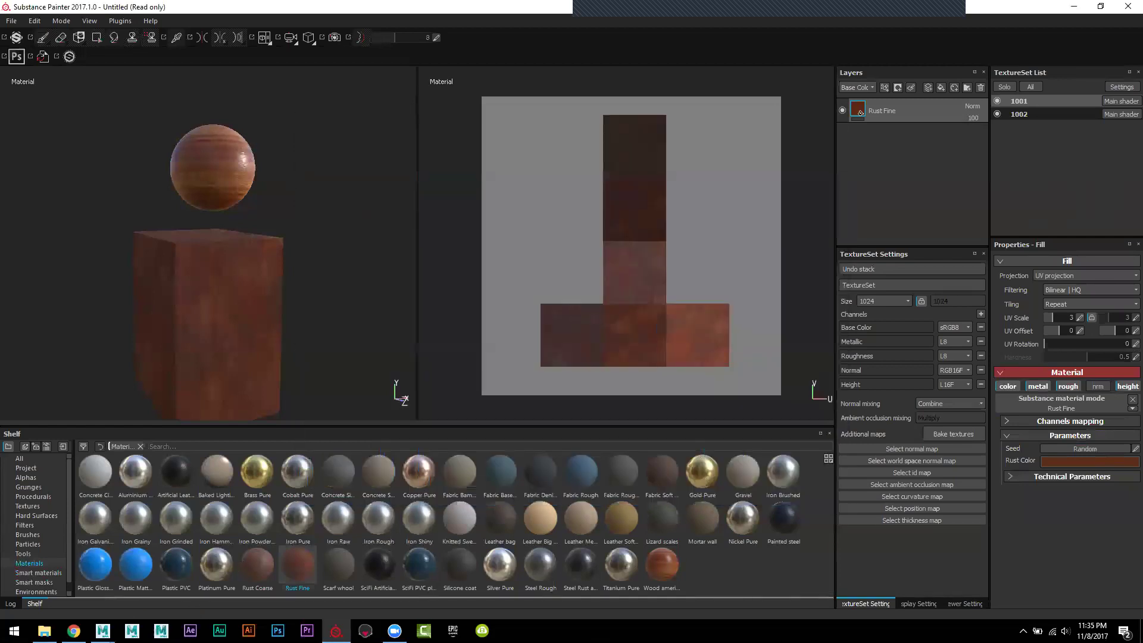
mouse_move(101, 631)
click(177, 591)
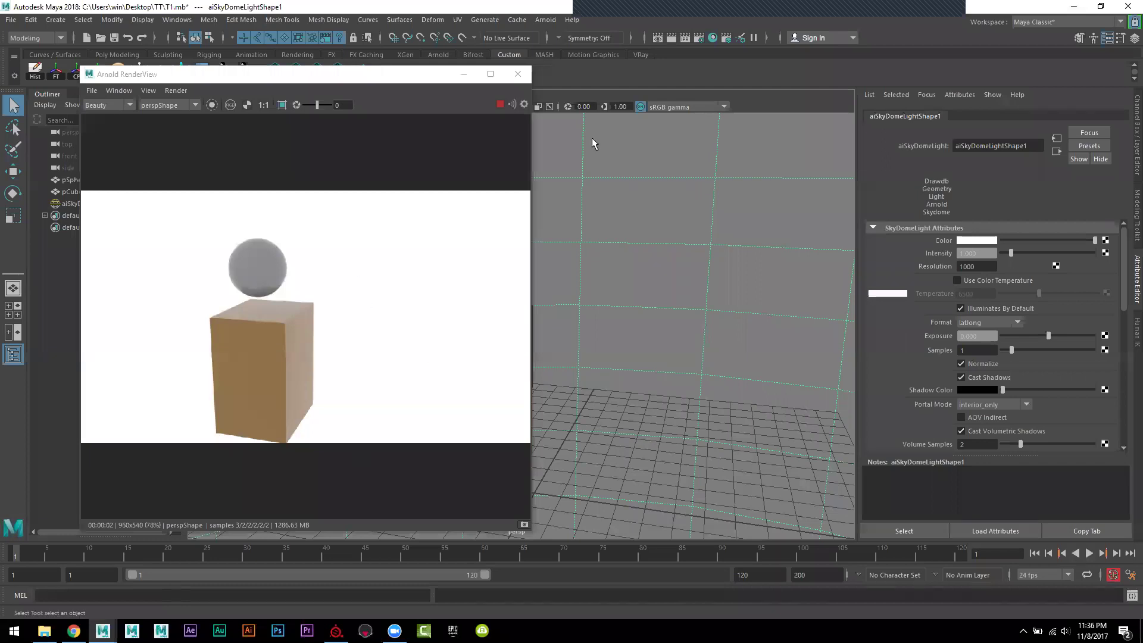
Step: Assign a new aiStandardSurface to the box and sphere, then start texturing the sphere's Base Color
alt+drag(616, 212, 676, 251)
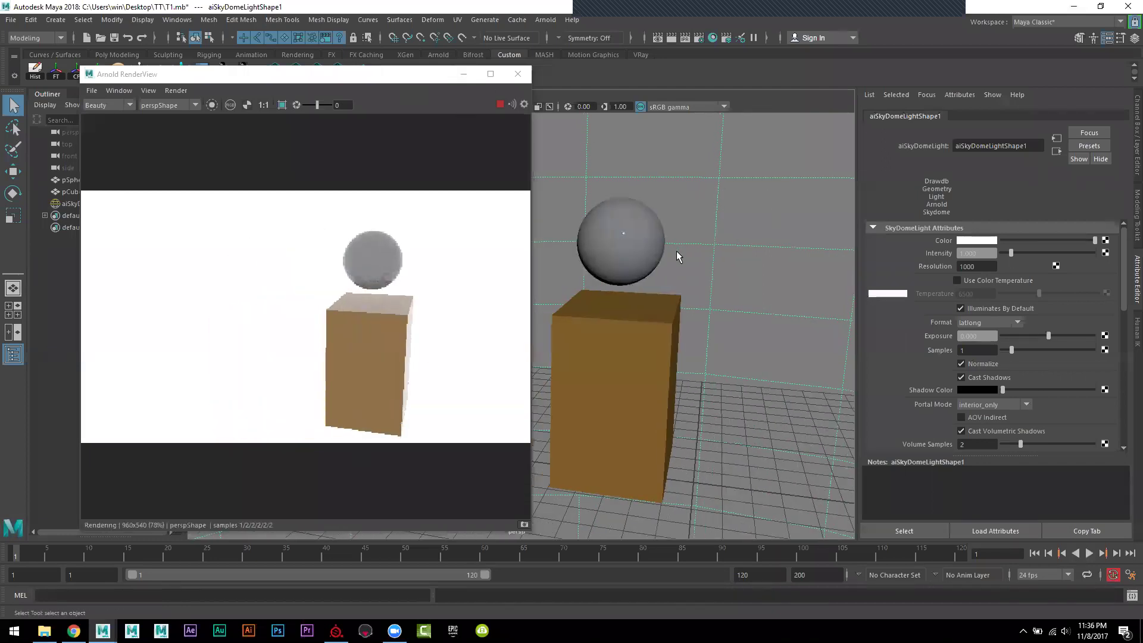
click(640, 312)
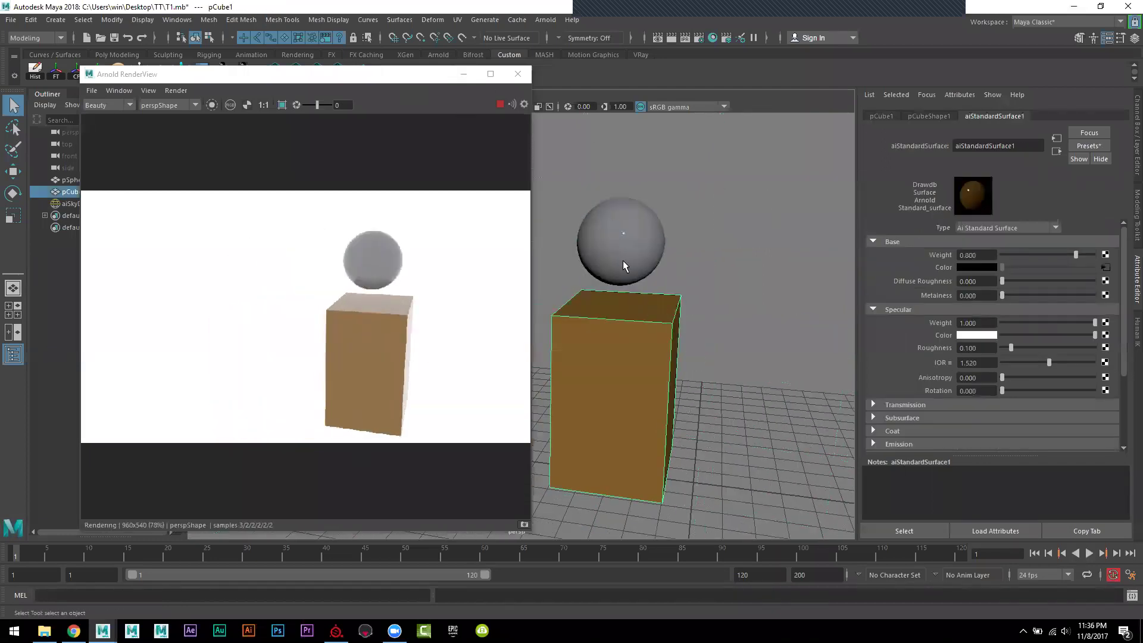
click(623, 266)
shift+click(634, 312)
right_drag(634, 257, 643, 561)
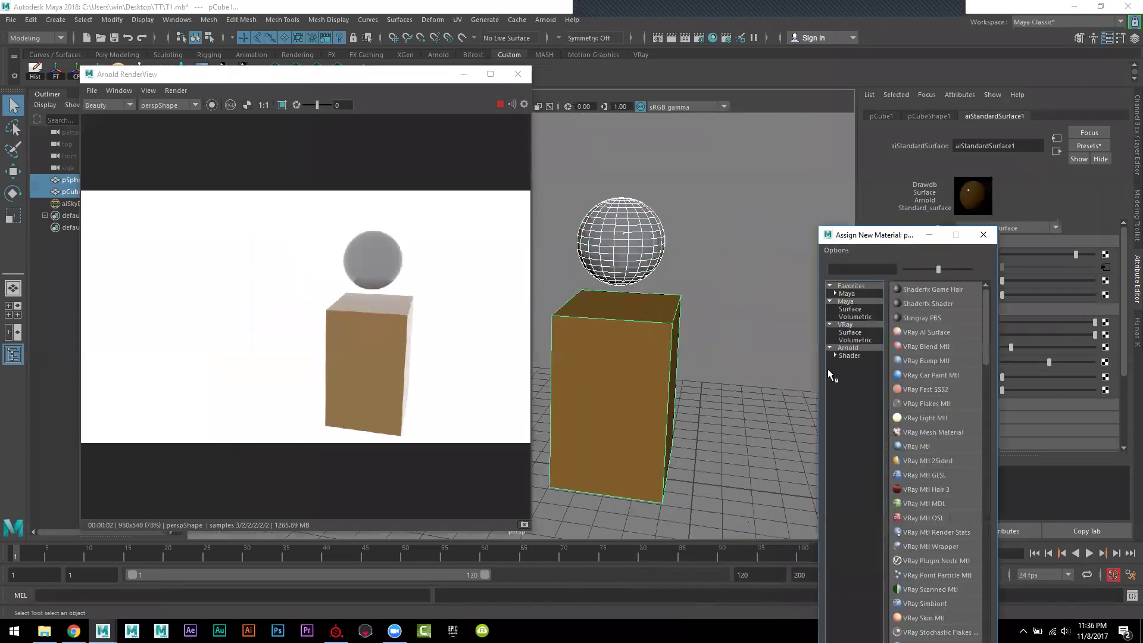
click(862, 347)
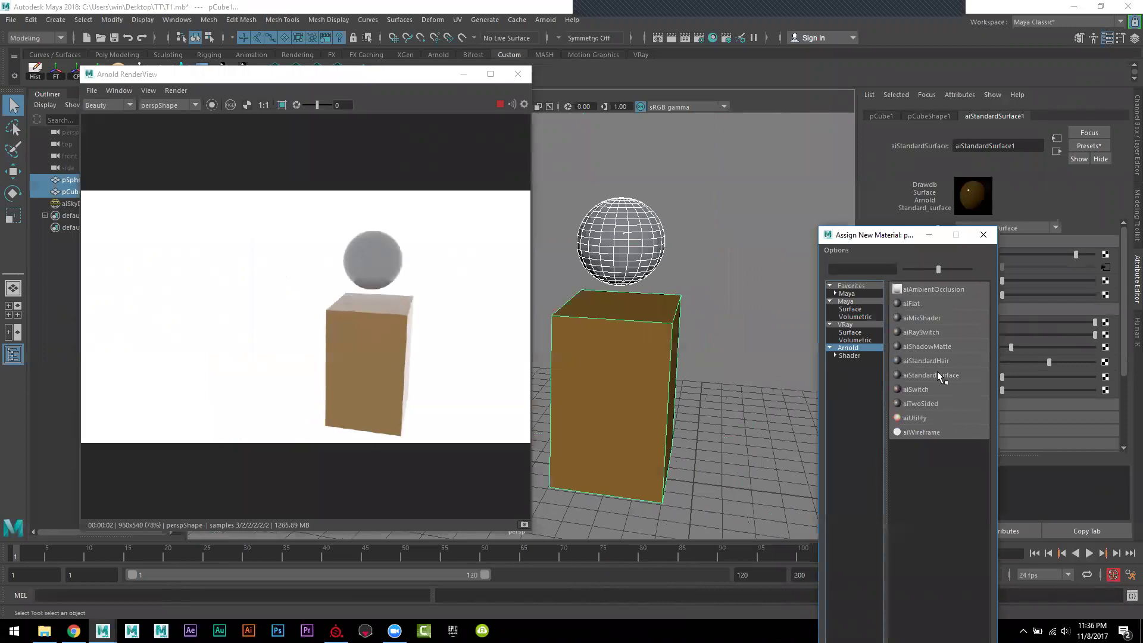
click(938, 374)
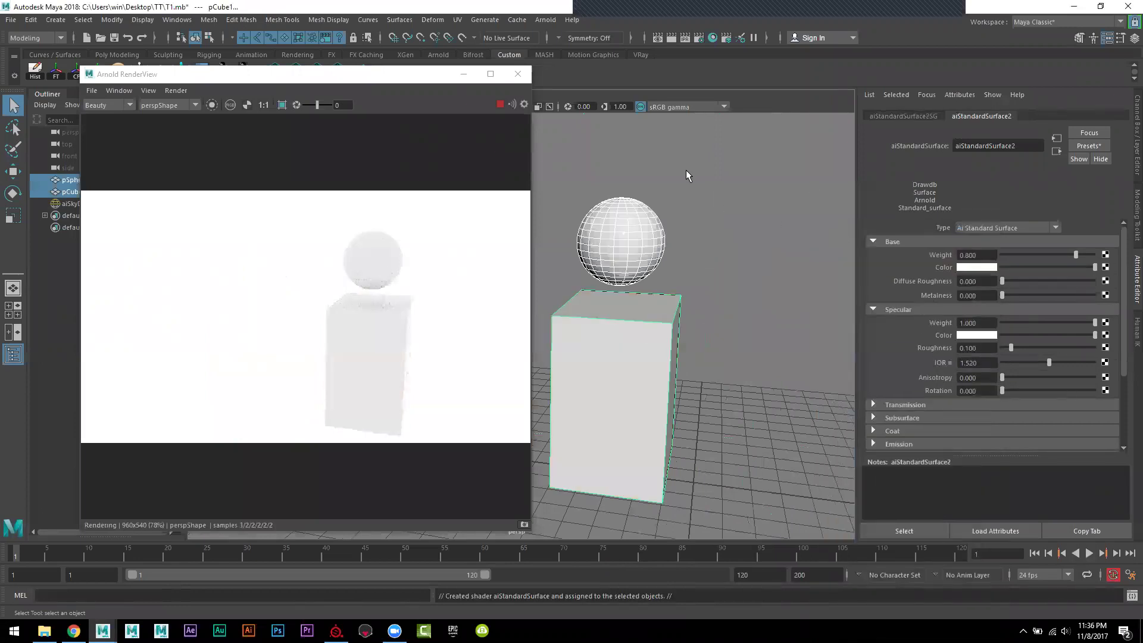
click(646, 233)
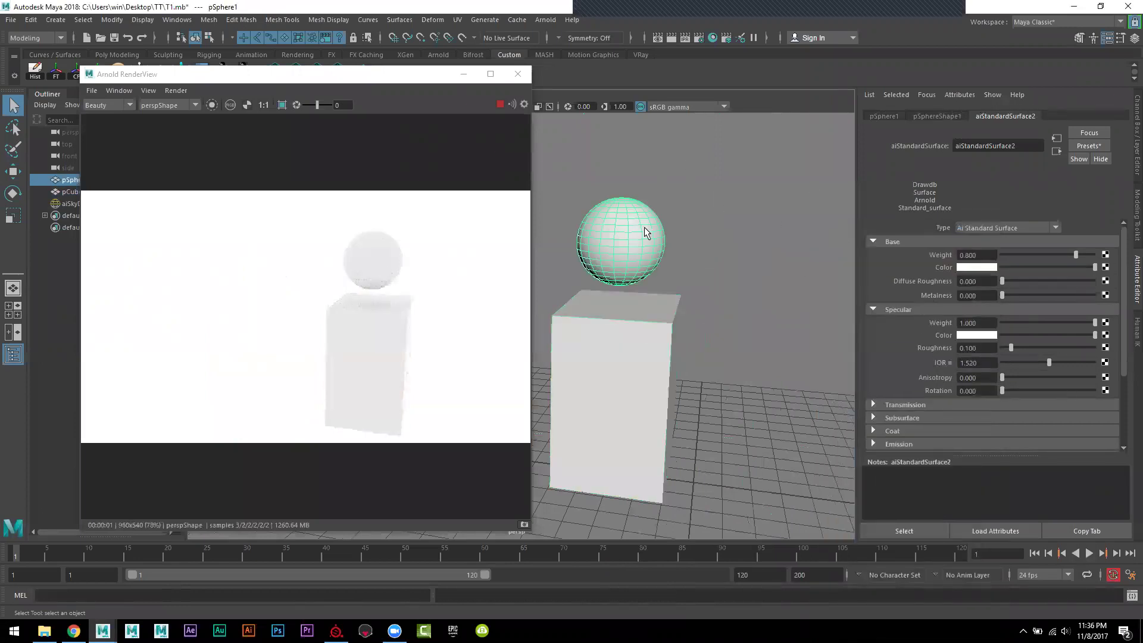
click(1106, 267)
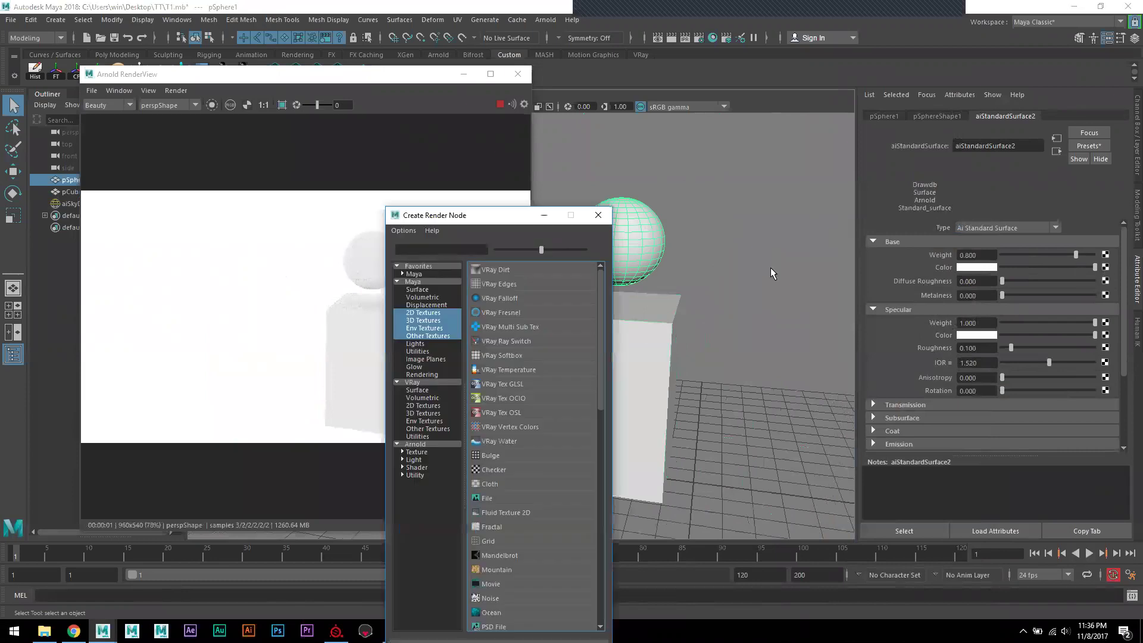
Step: Load A_BaseColor.1001.png into a new file2 texture, set UDIM (Mari) tiling, and generate the preview
click(487, 499)
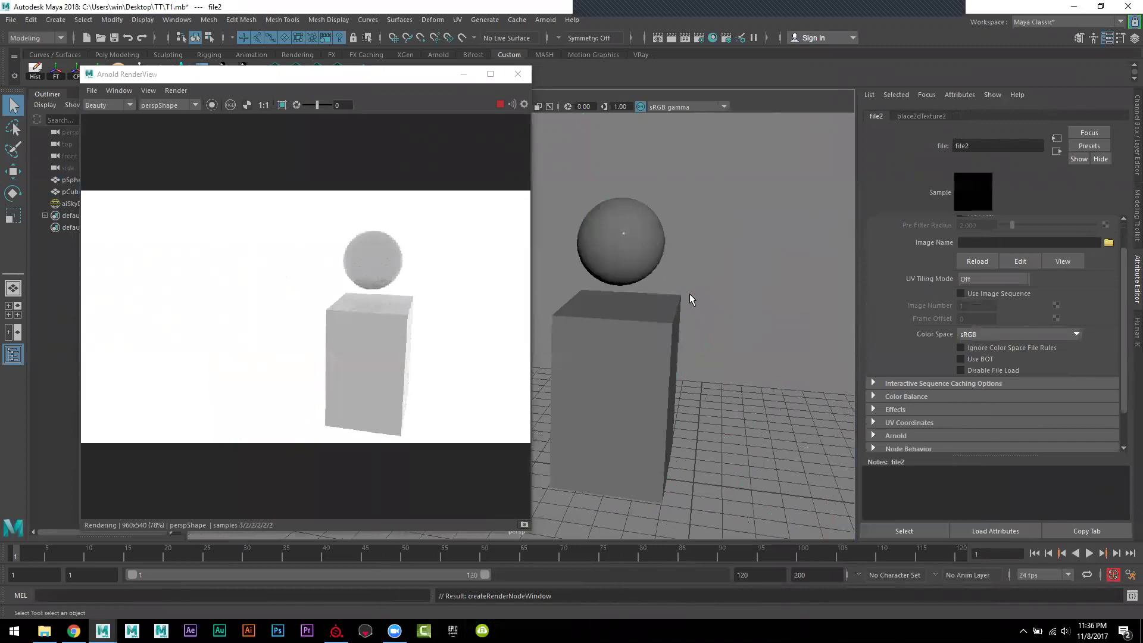
click(1109, 242)
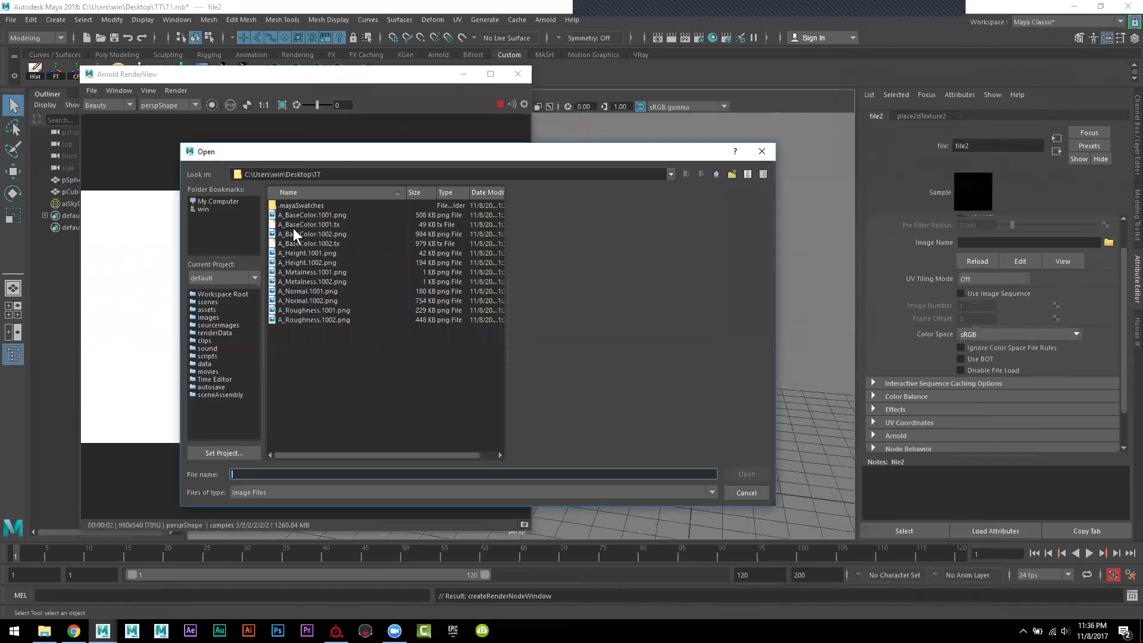
click(334, 217)
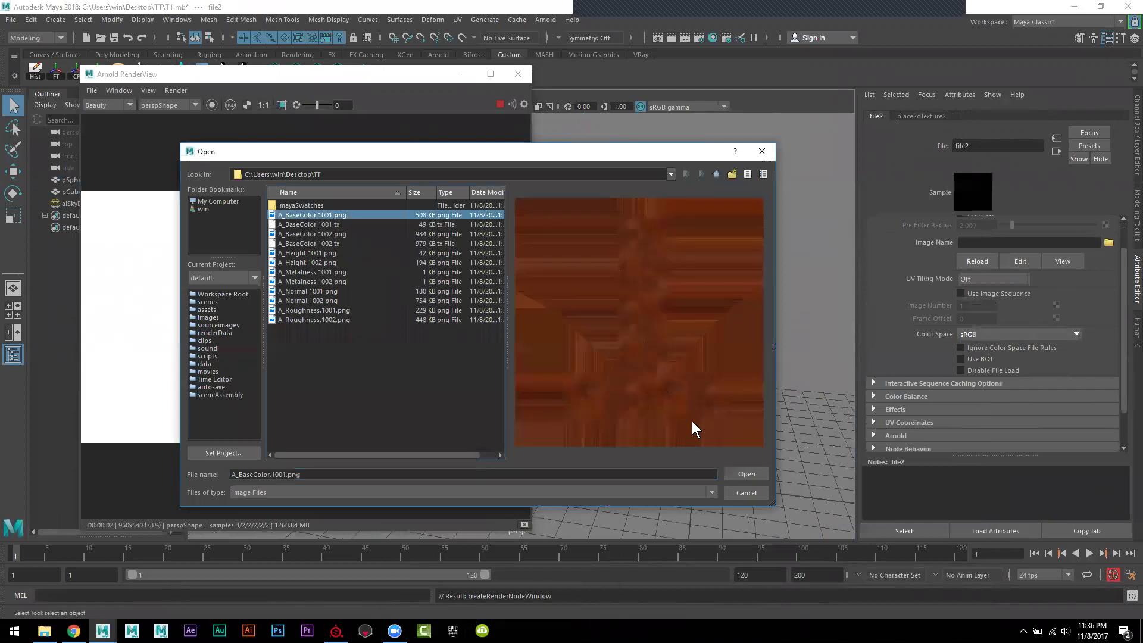
click(738, 471)
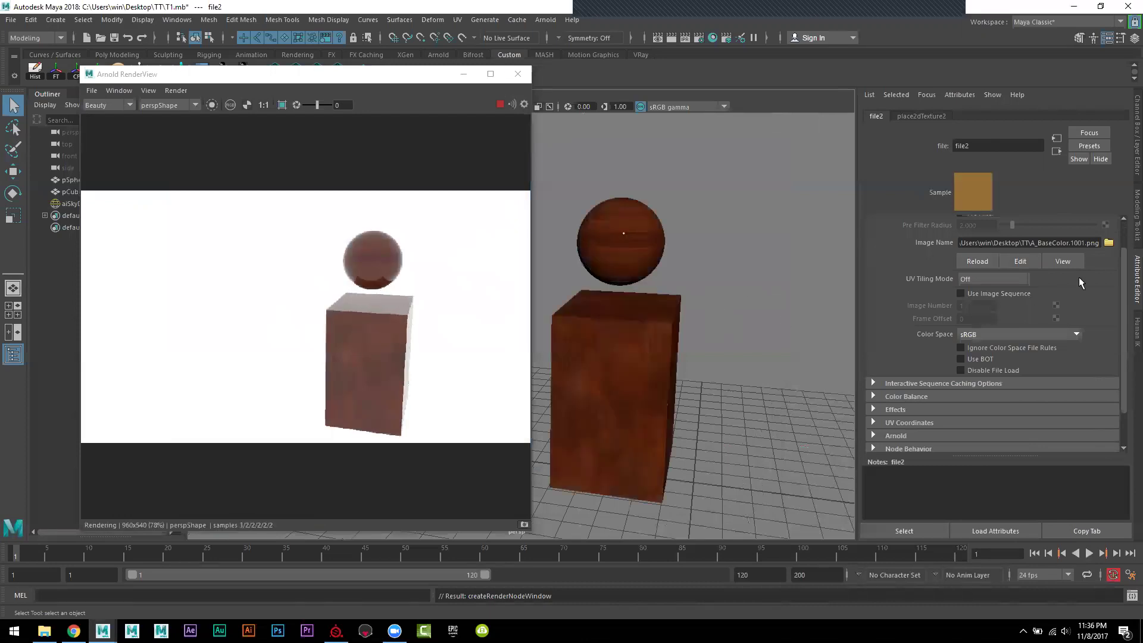
scroll(1079, 277, up, 1)
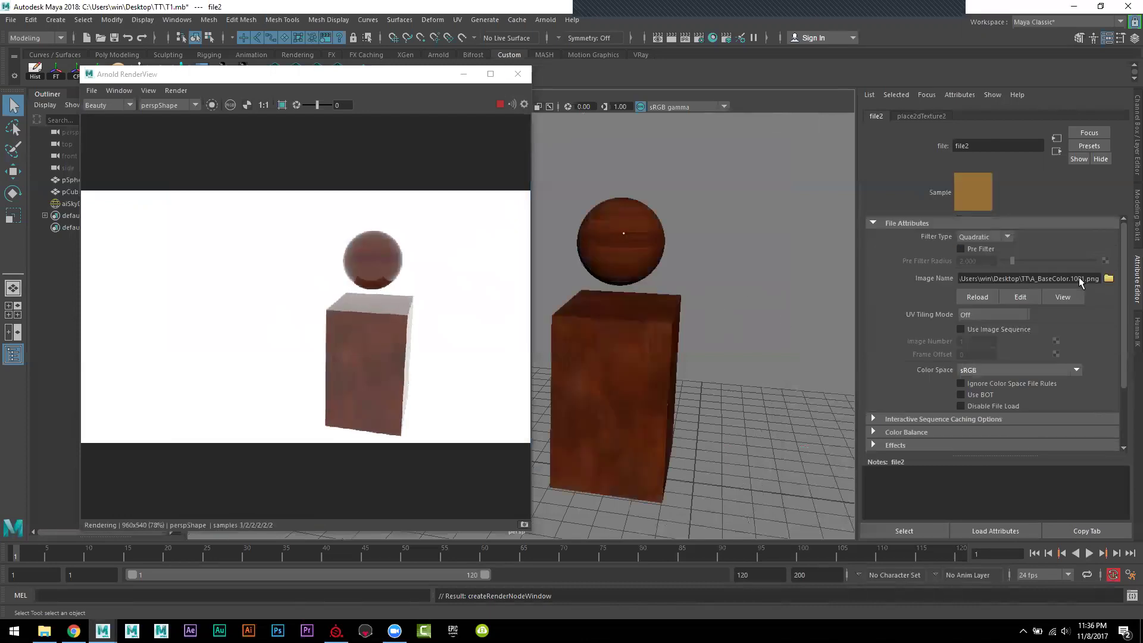
click(993, 313)
click(995, 360)
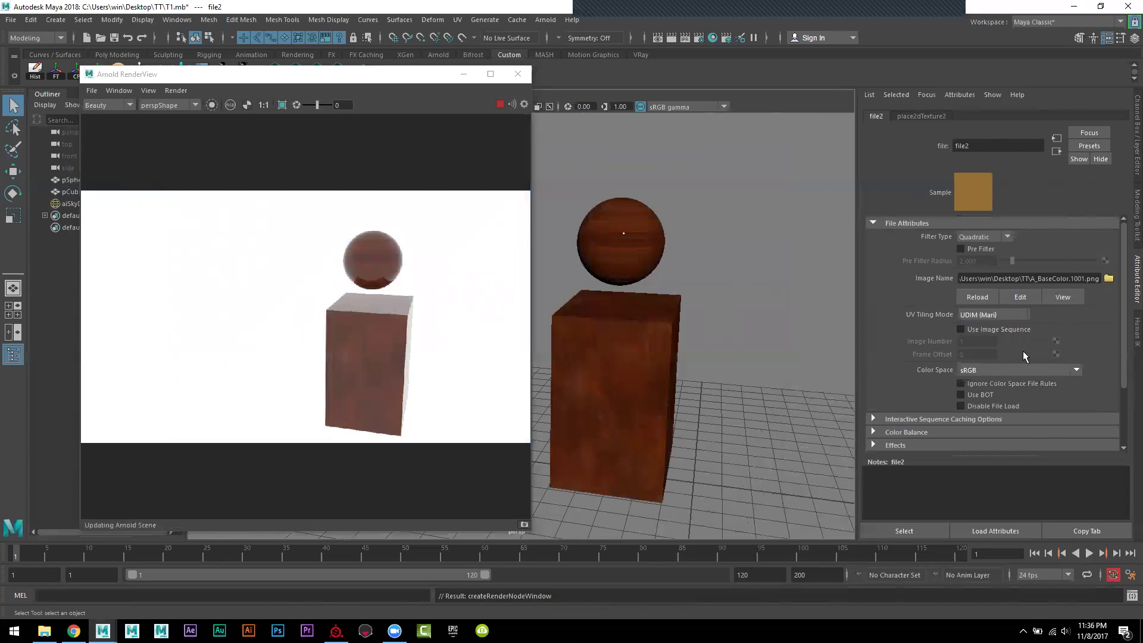
click(1075, 330)
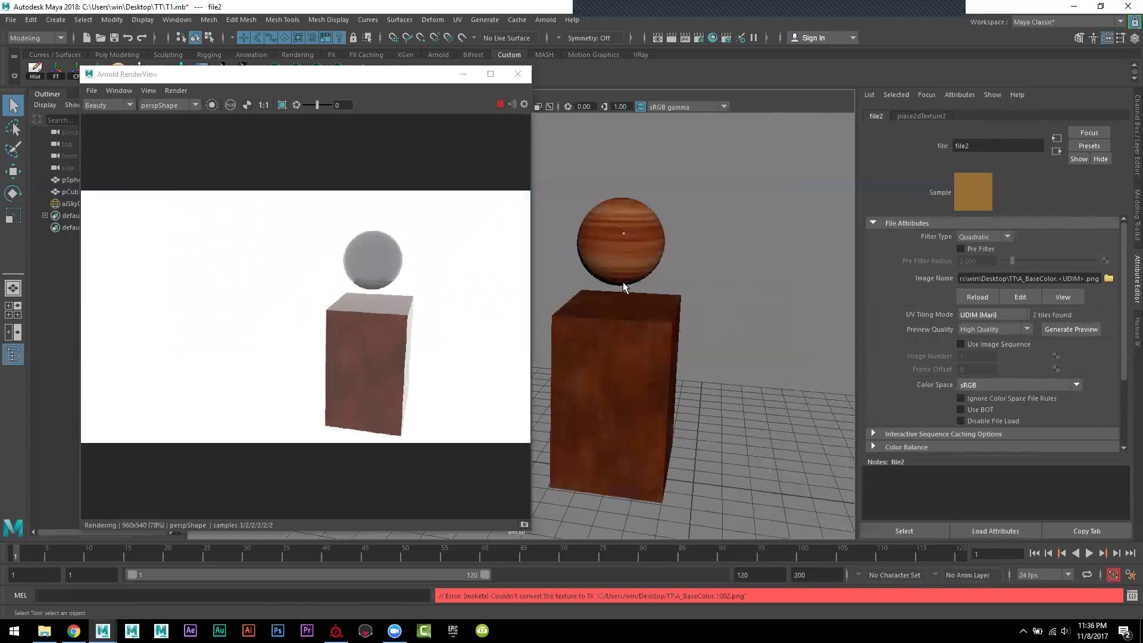
Step: Select the sky dome, re-render the scene in Arnold, and move the camera closer
click(667, 275)
alt+drag(692, 265, 635, 315)
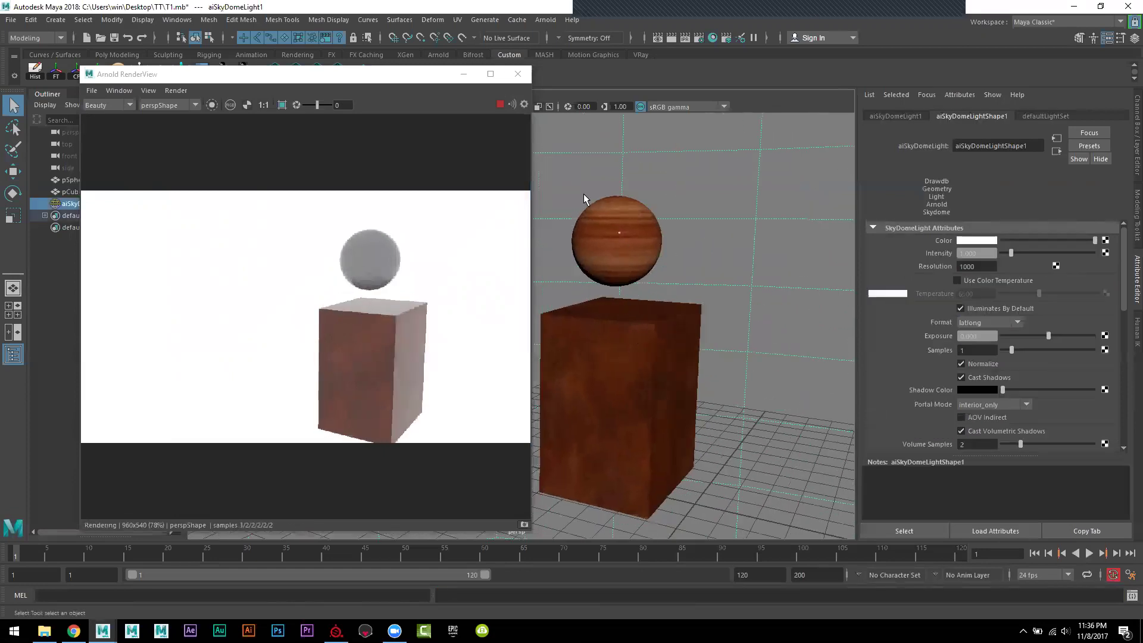
click(517, 74)
click(546, 20)
click(552, 40)
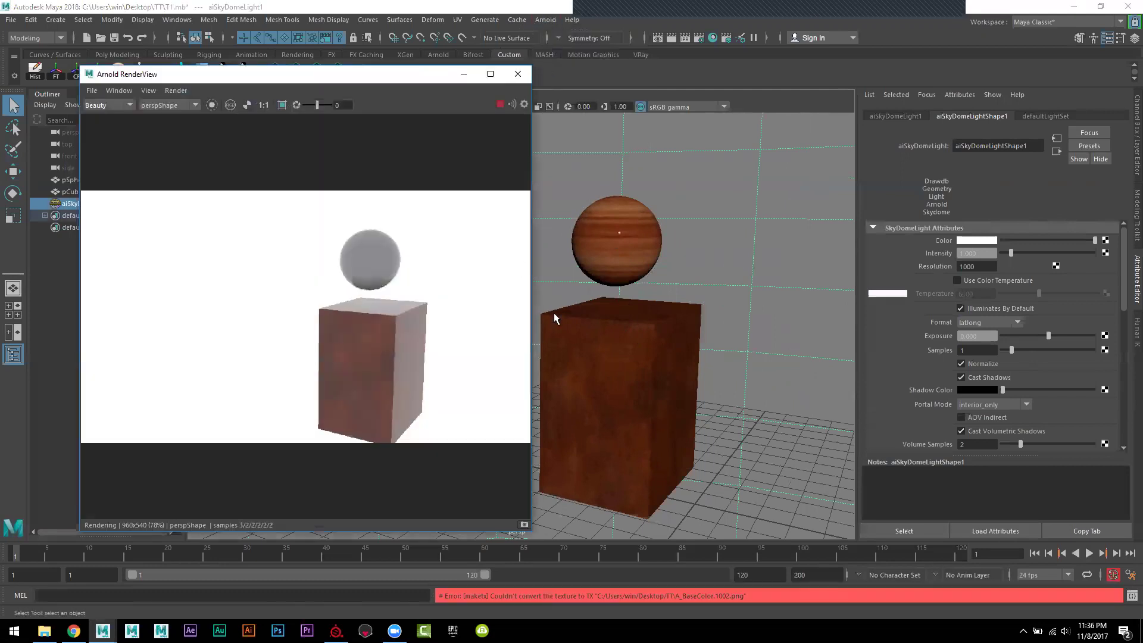
mouse_move(622, 299)
alt+right_down()
mouse_move(721, 373)
mouse_move(712, 359)
mouse_move(703, 367)
alt+right_up()
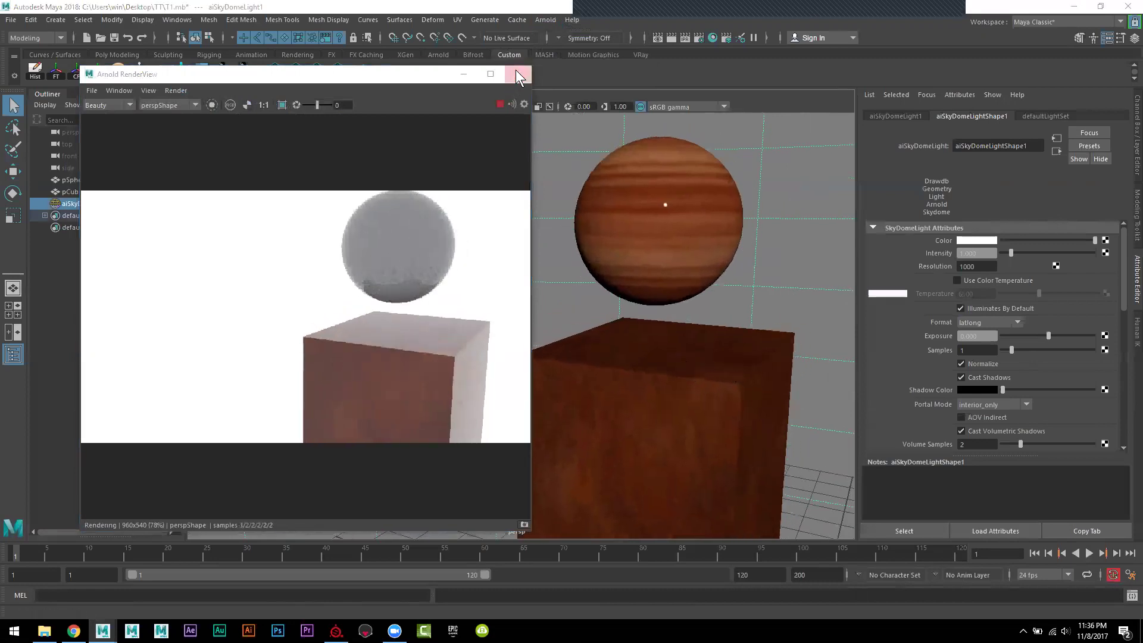
Step: Close the Arnold RenderView, run a fresh Arnold render, and close it again
click(517, 72)
click(540, 20)
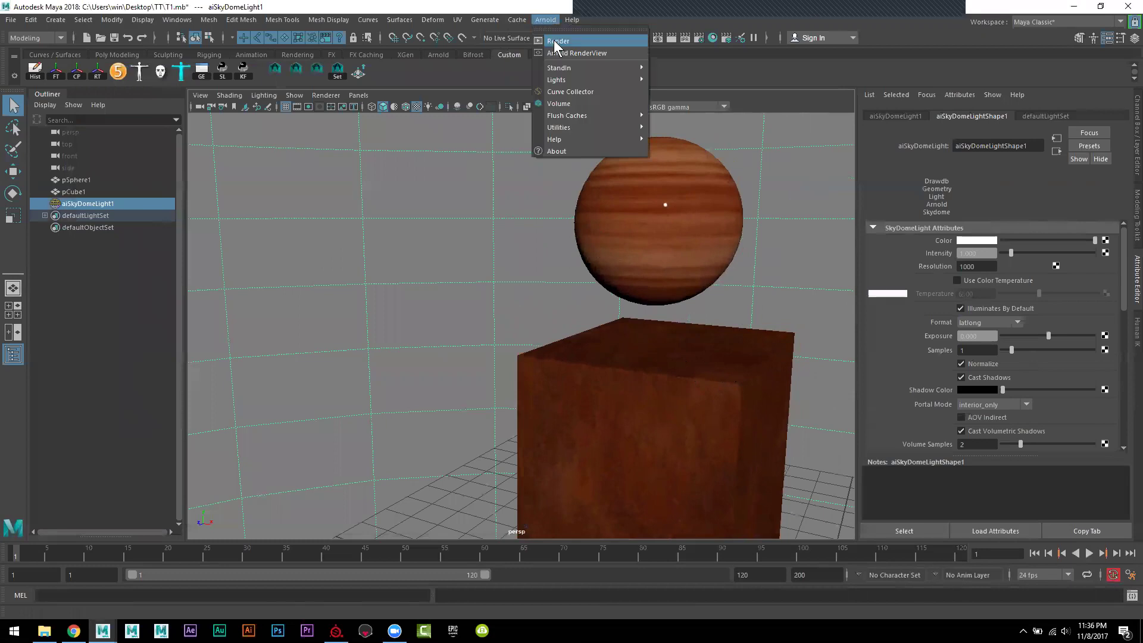
click(553, 40)
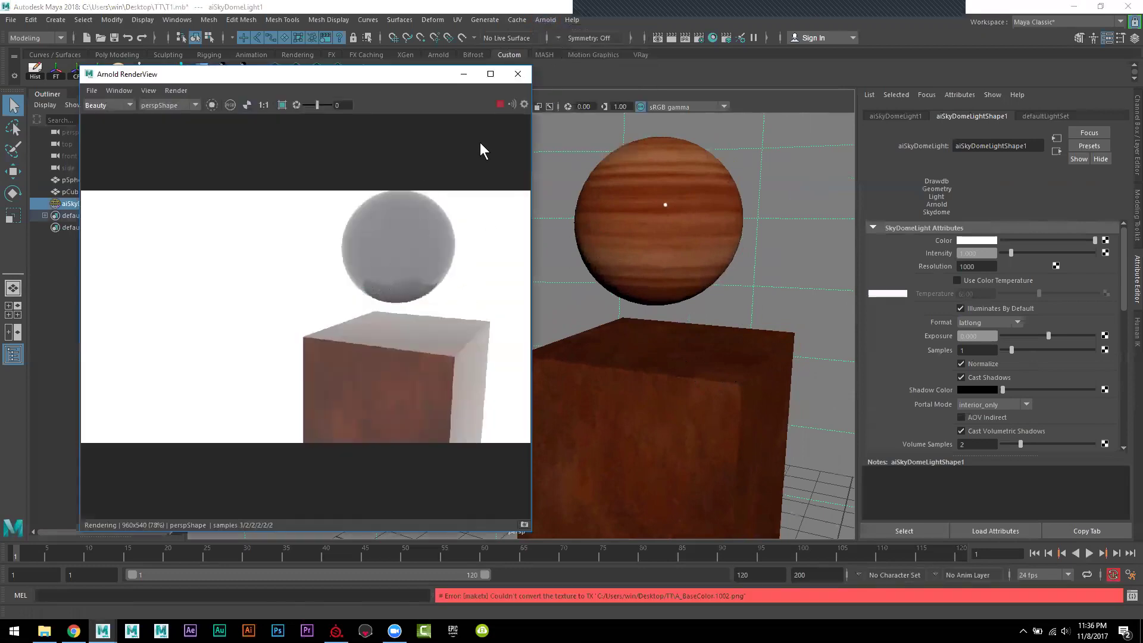
click(518, 73)
Step: Orbit closer, select the sphere and review its aiStandardSurface2 settings
mouse_move(568, 173)
alt+mouse_down()
mouse_move(547, 288)
mouse_move(669, 275)
mouse_move(663, 319)
mouse_move(608, 301)
alt+mouse_up()
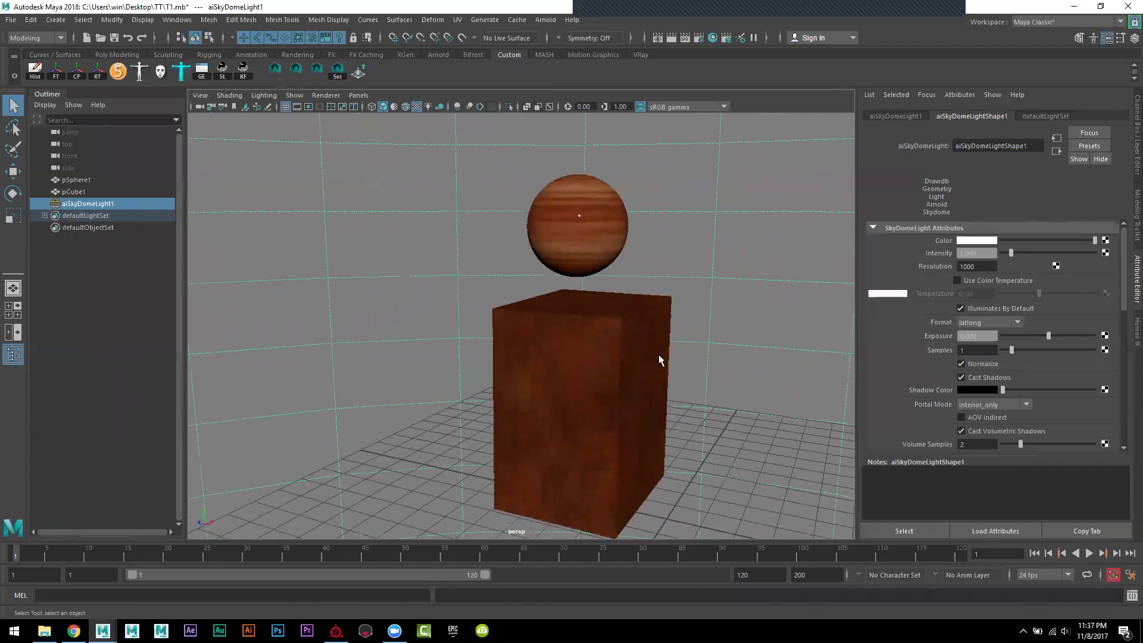
mouse_move(657, 390)
alt+mouse_down()
mouse_move(659, 370)
mouse_move(697, 372)
alt+mouse_up()
mouse_move(697, 373)
alt+right_down()
mouse_move(672, 383)
mouse_move(625, 314)
mouse_move(586, 191)
alt+right_up()
click(586, 191)
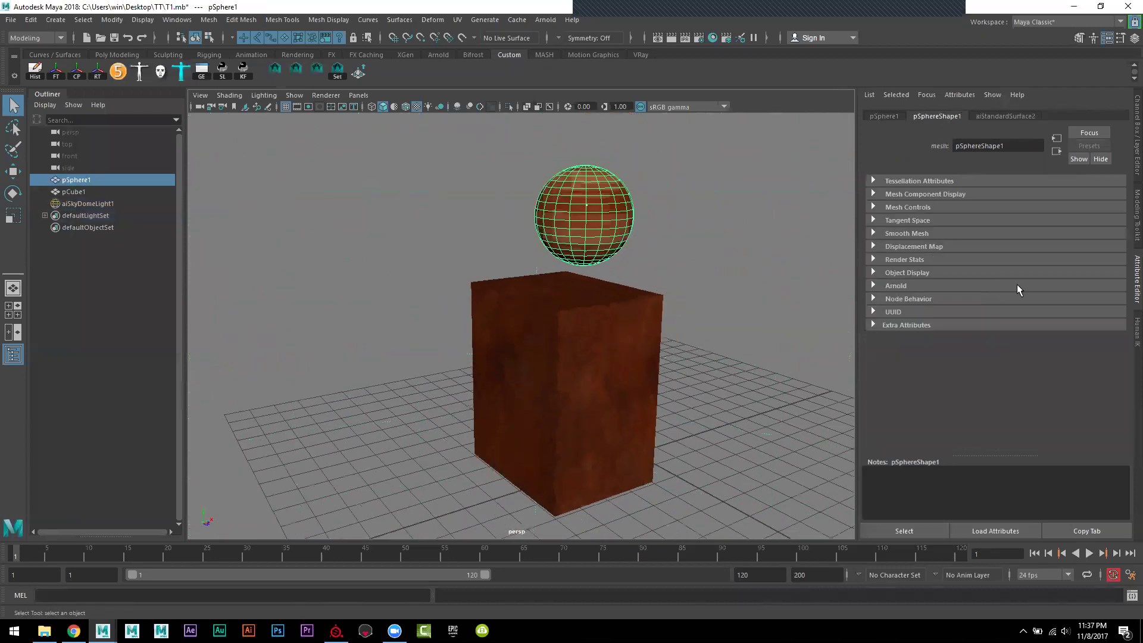
click(1014, 116)
scroll(1048, 339, down, 2)
scroll(1044, 353, down, 1)
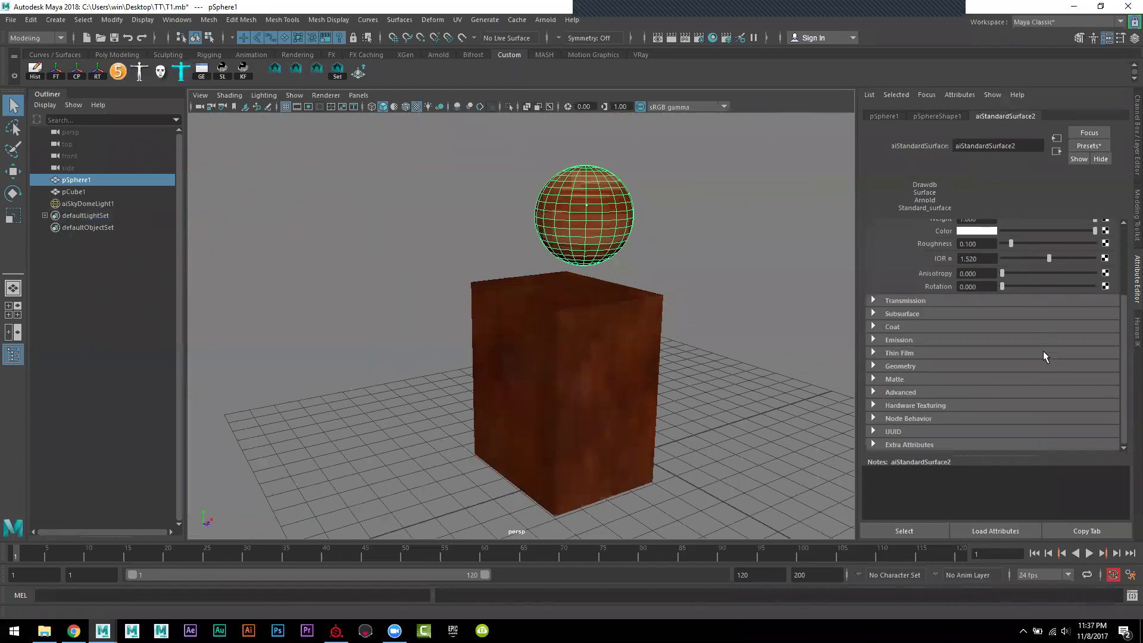
scroll(919, 324, up, 3)
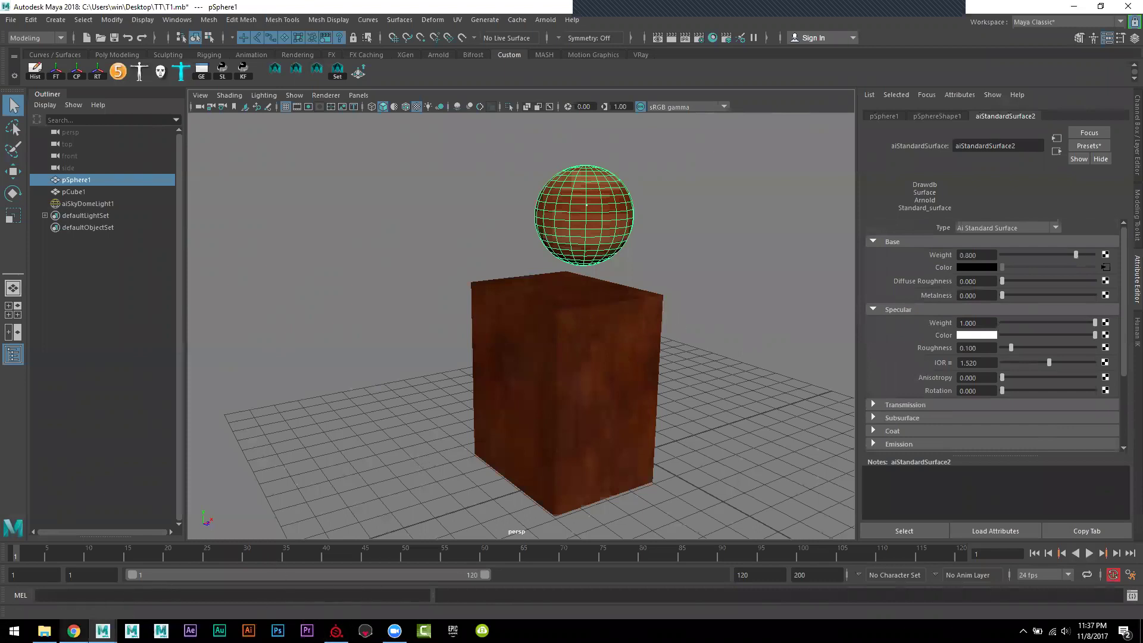
Step: Review the 15 exported texture tiles in the Desktop TT folder, then return to Maya
mouse_move(45, 630)
click(44, 574)
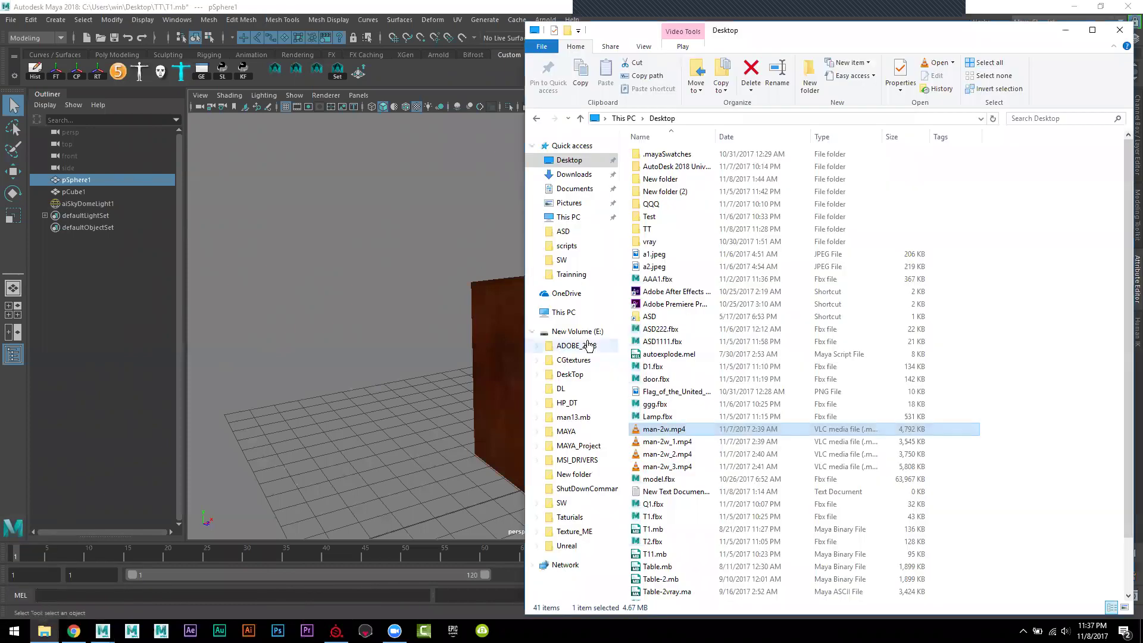
double_click(655, 229)
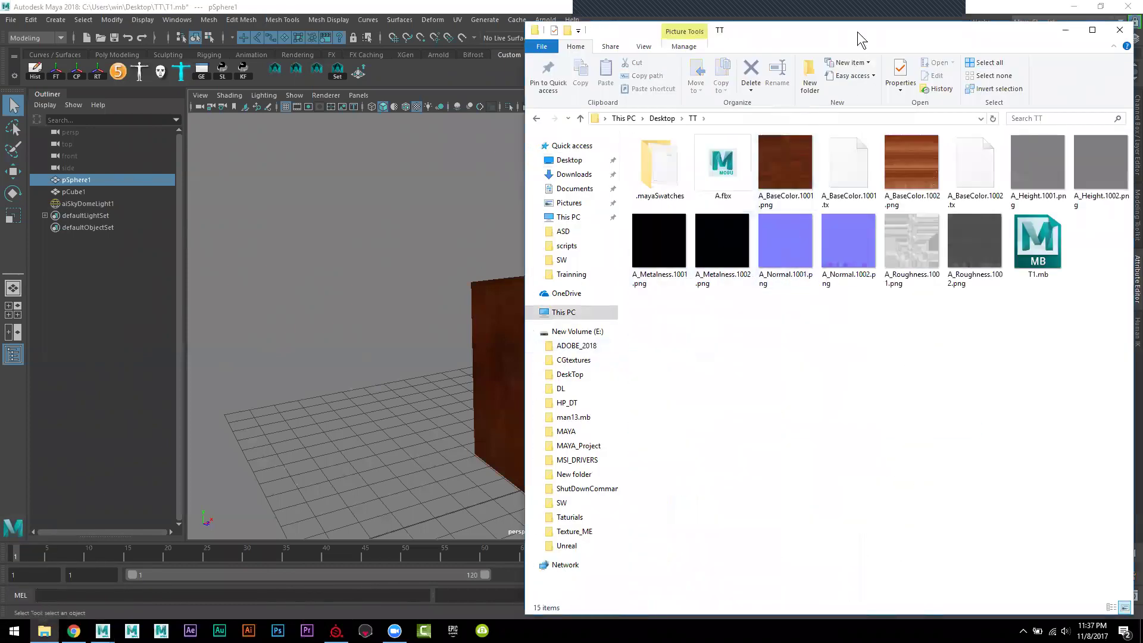
drag(859, 38, 723, 81)
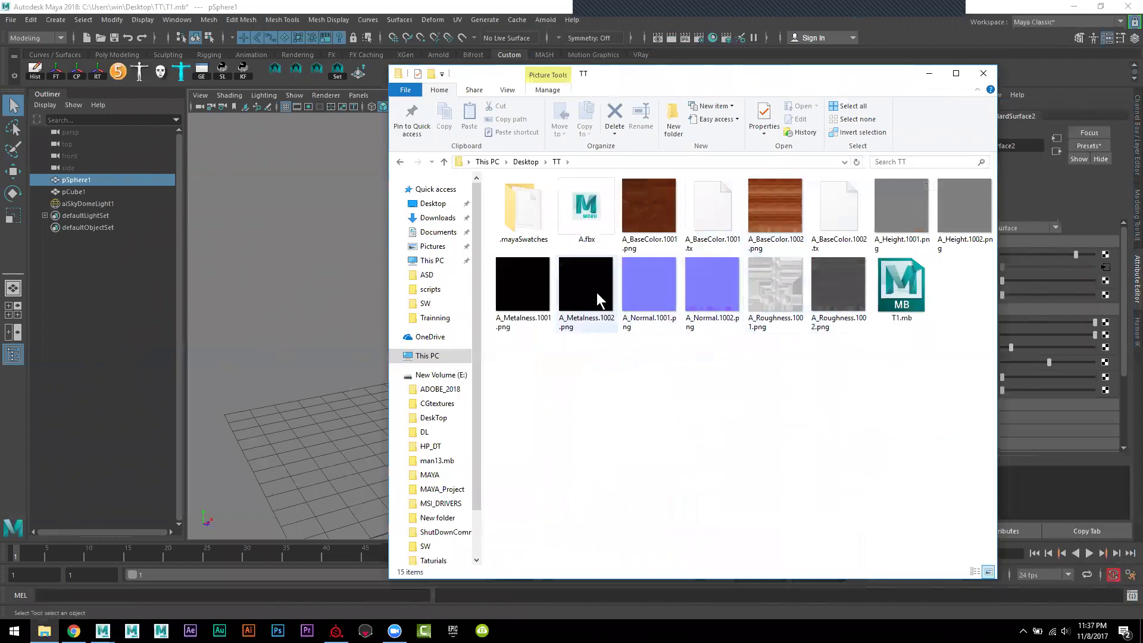
click(284, 320)
Step: Inspect aiStandardSurface2 on pCube1 and pSphere1, including its file2 base colour texture A_BaseColor.<UDIM>.png
click(556, 341)
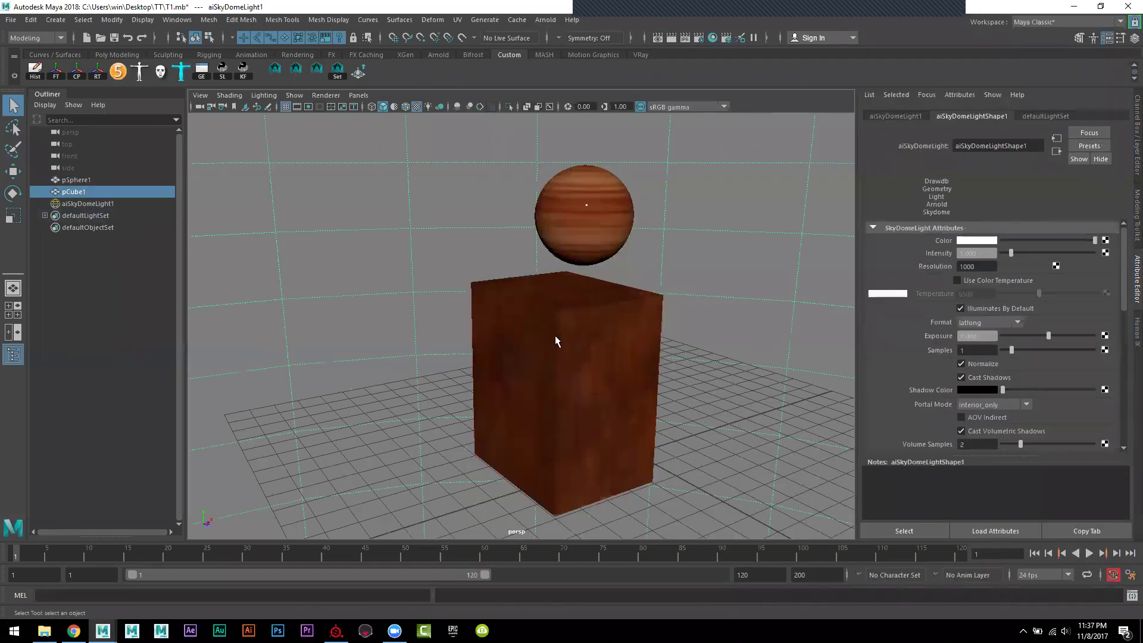
key(f)
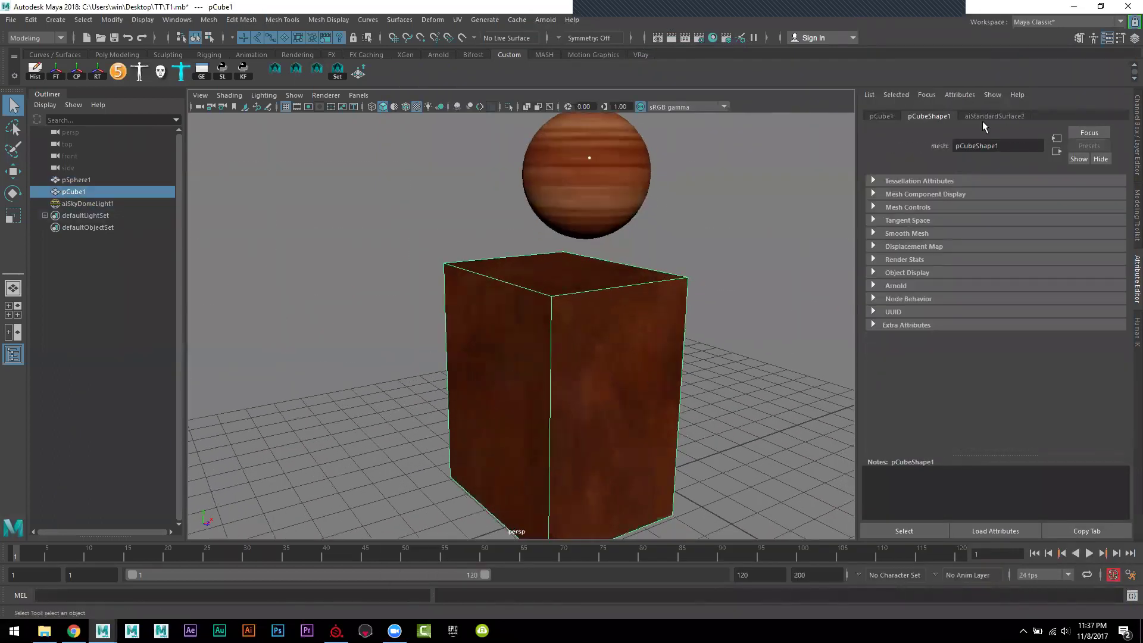
click(994, 116)
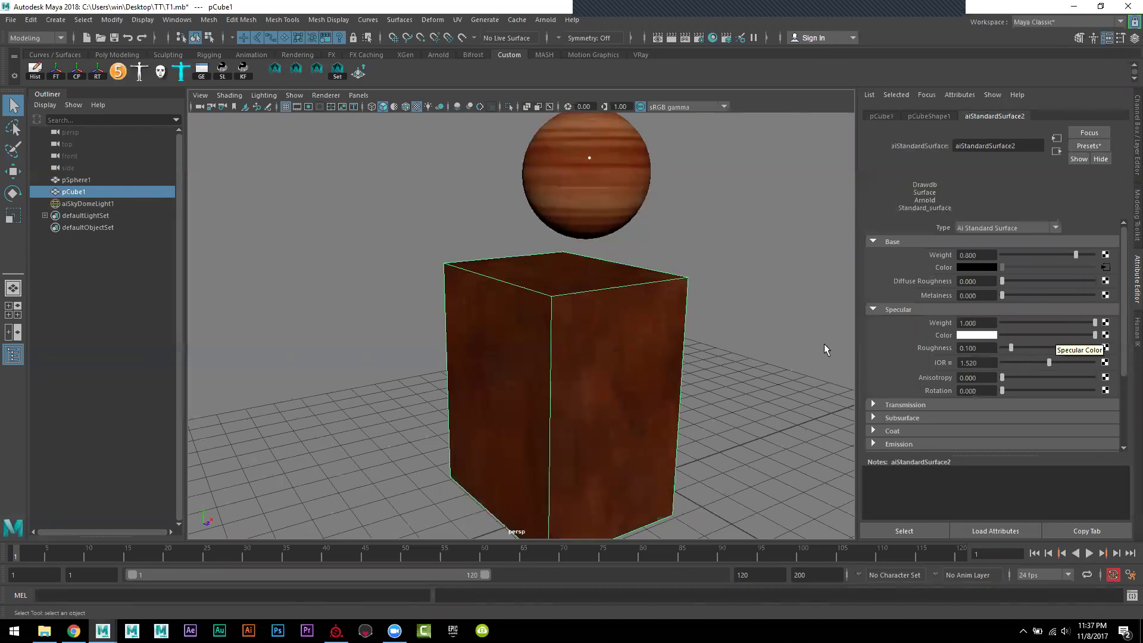
click(610, 204)
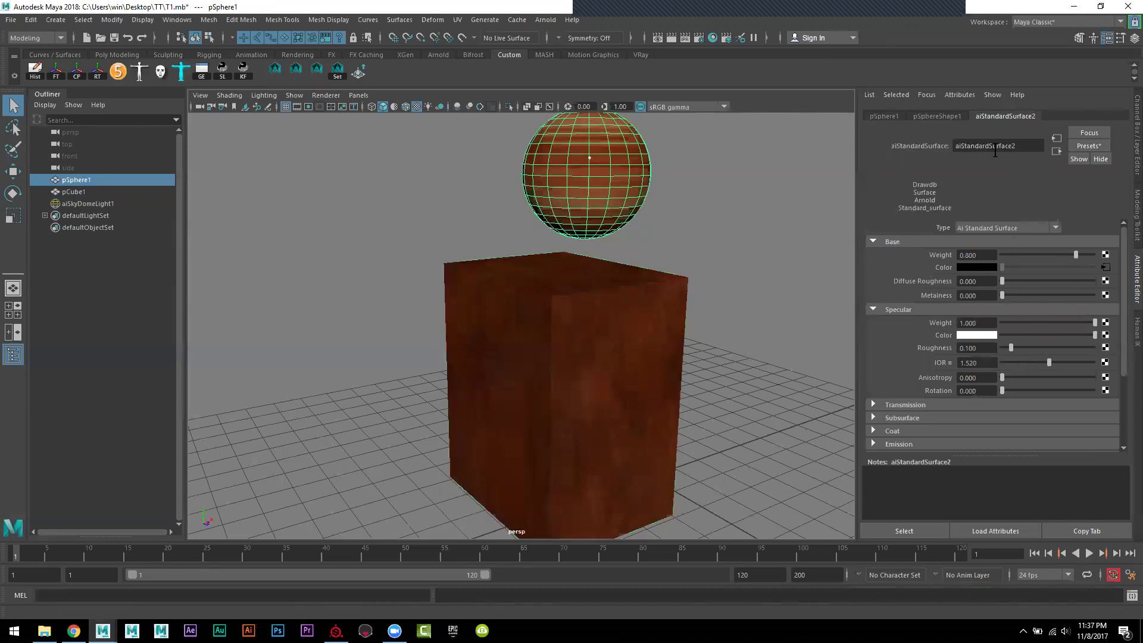
click(1107, 267)
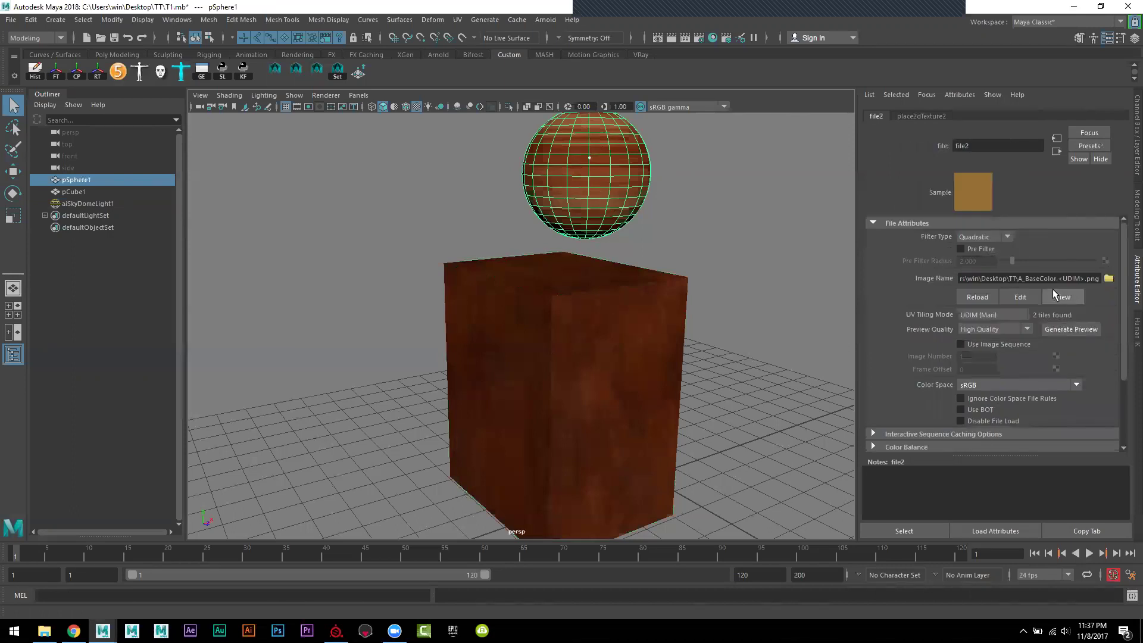
click(582, 184)
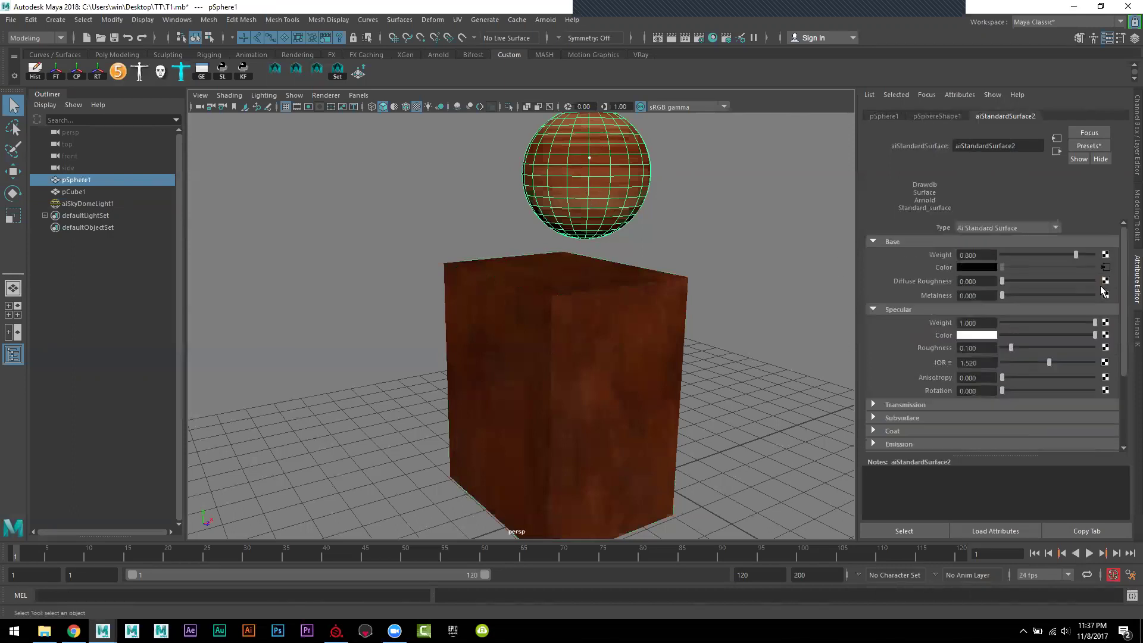
Step: Map a new file texture loading A_Metalness.1001.png into aiStandardSurface2's Specular Color
click(1106, 335)
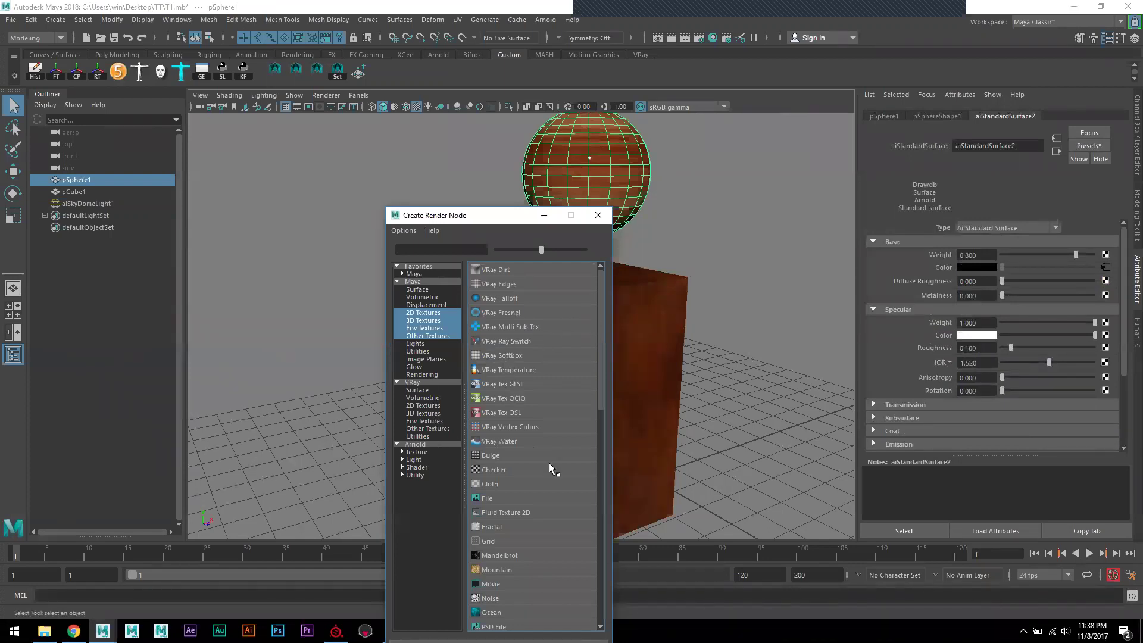
click(494, 497)
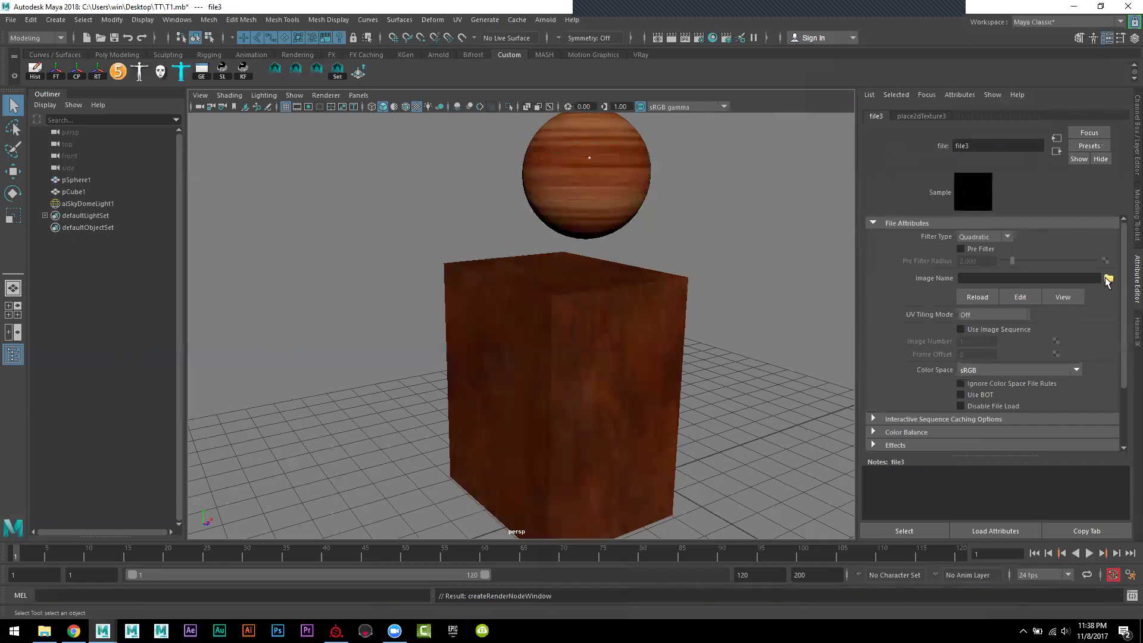
click(1109, 278)
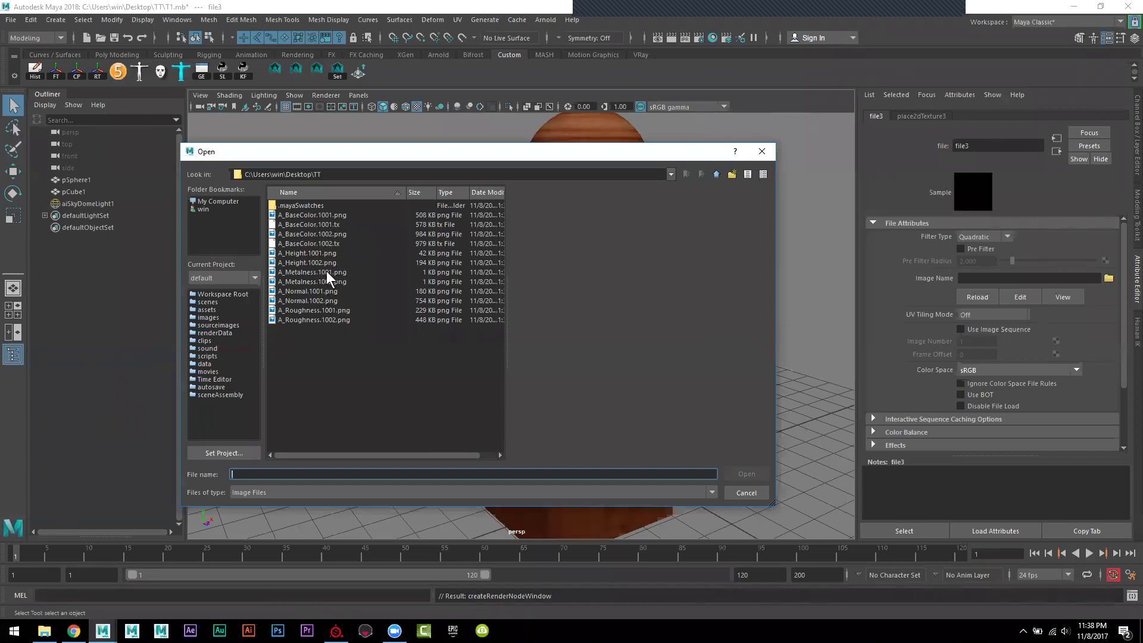
click(329, 273)
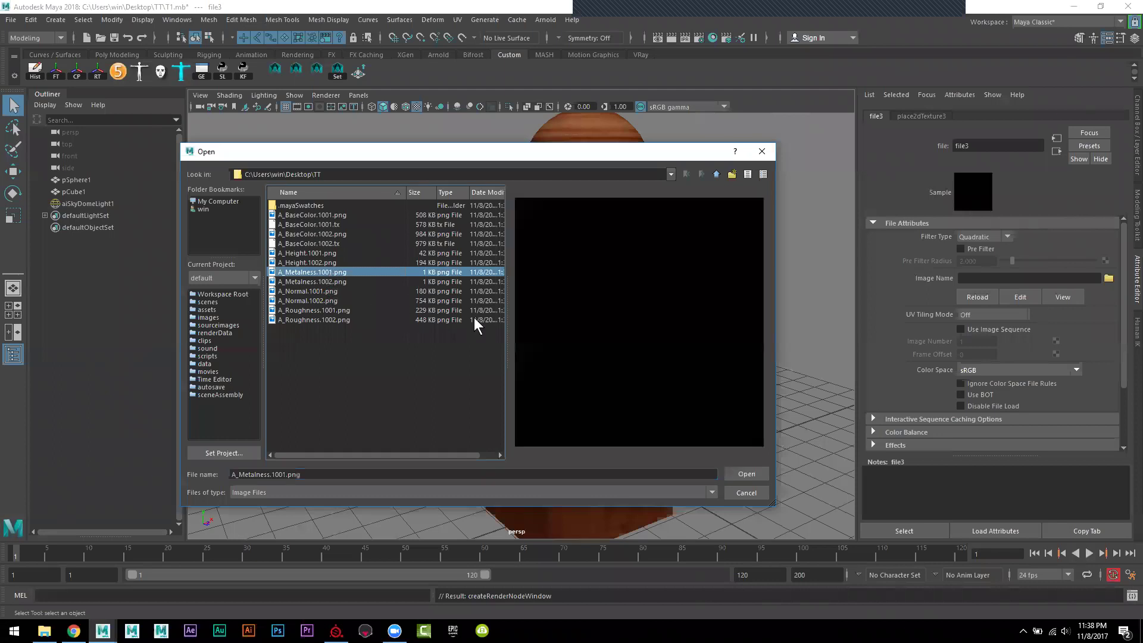
click(745, 474)
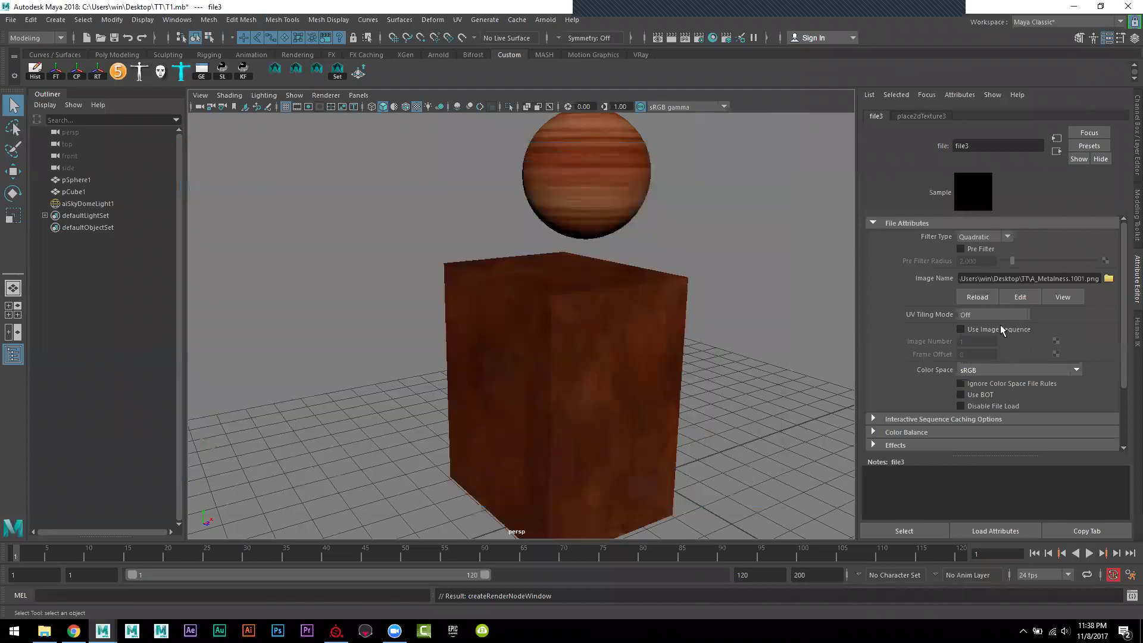
Step: Set the metalness texture's UV Tiling Mode to UDIM (Mari) and generate its preview
click(986, 316)
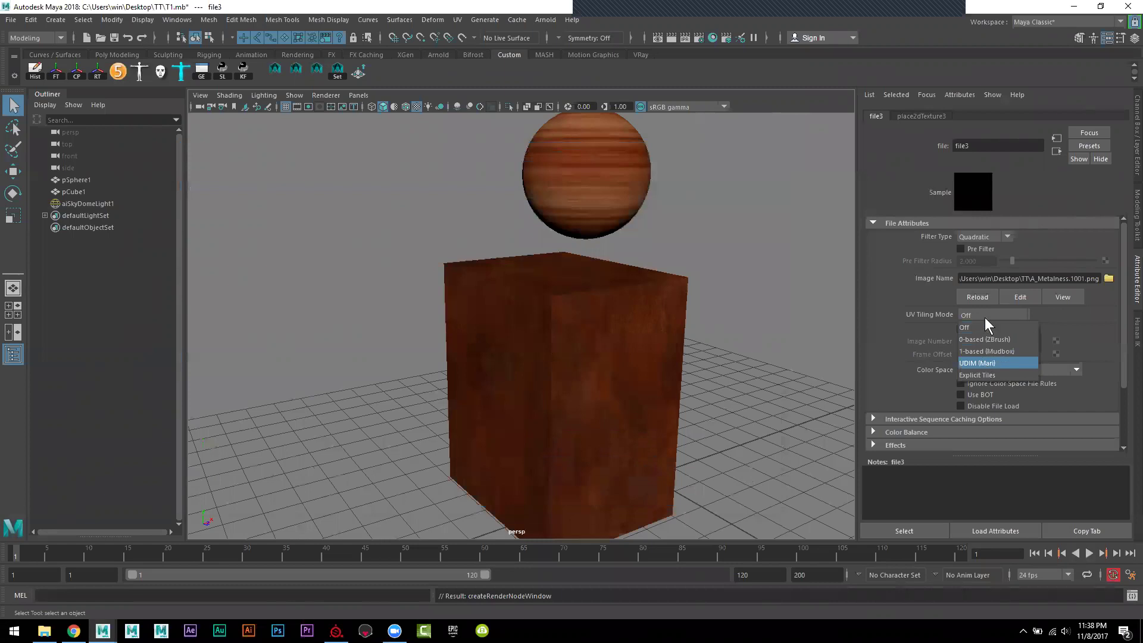
click(984, 365)
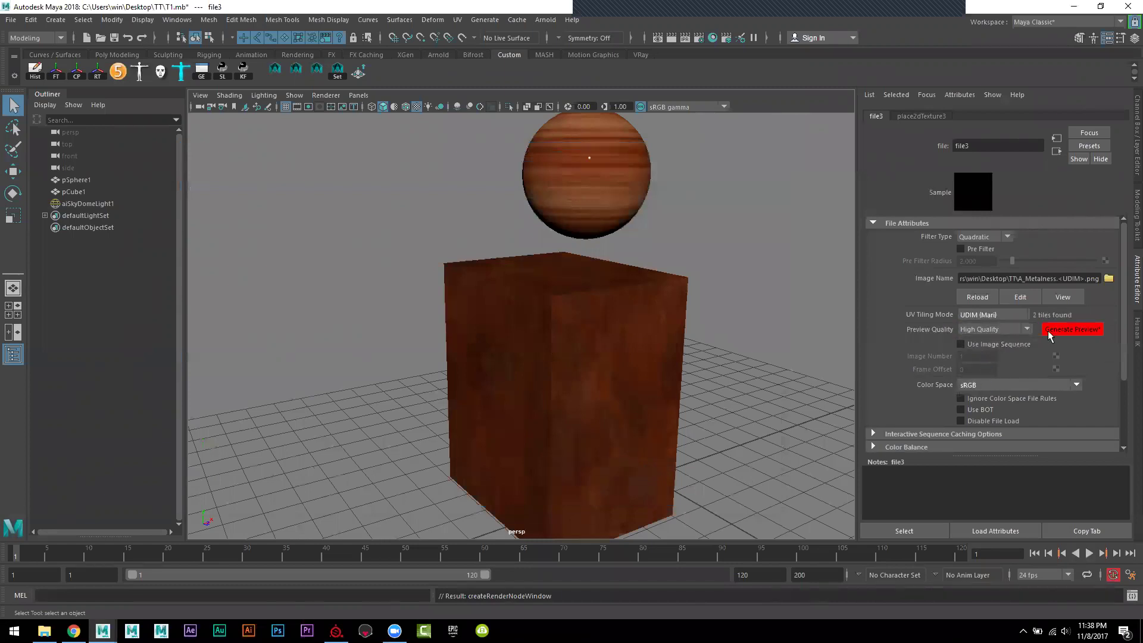
click(1071, 329)
click(568, 222)
Step: Toggle the selection between the box and sphere, ending with pSphere1 selected
click(588, 300)
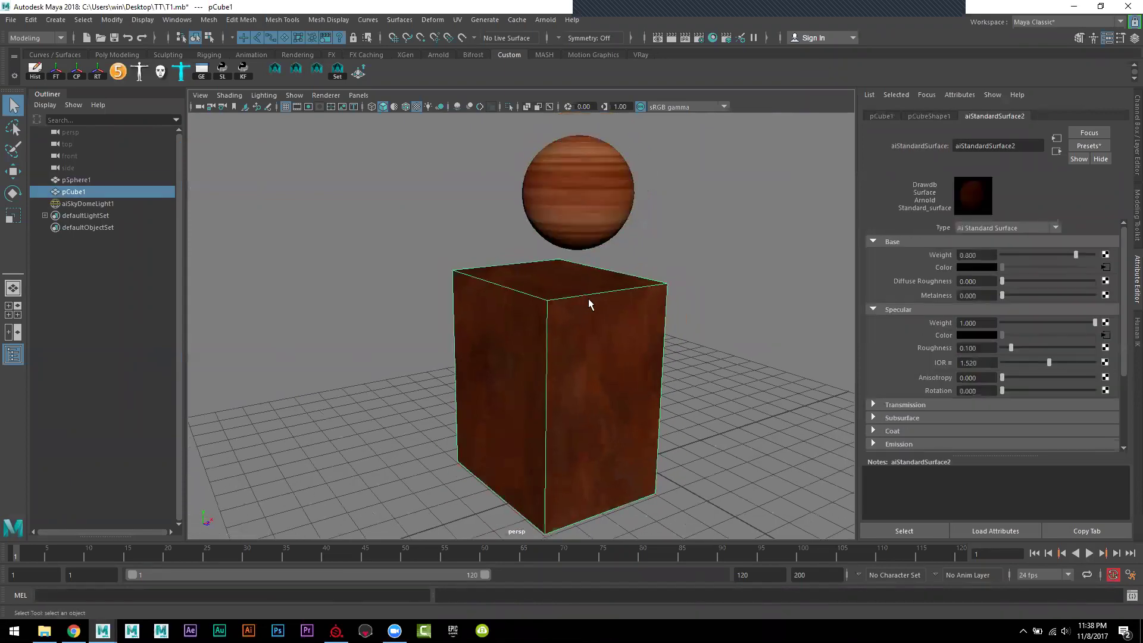
click(577, 203)
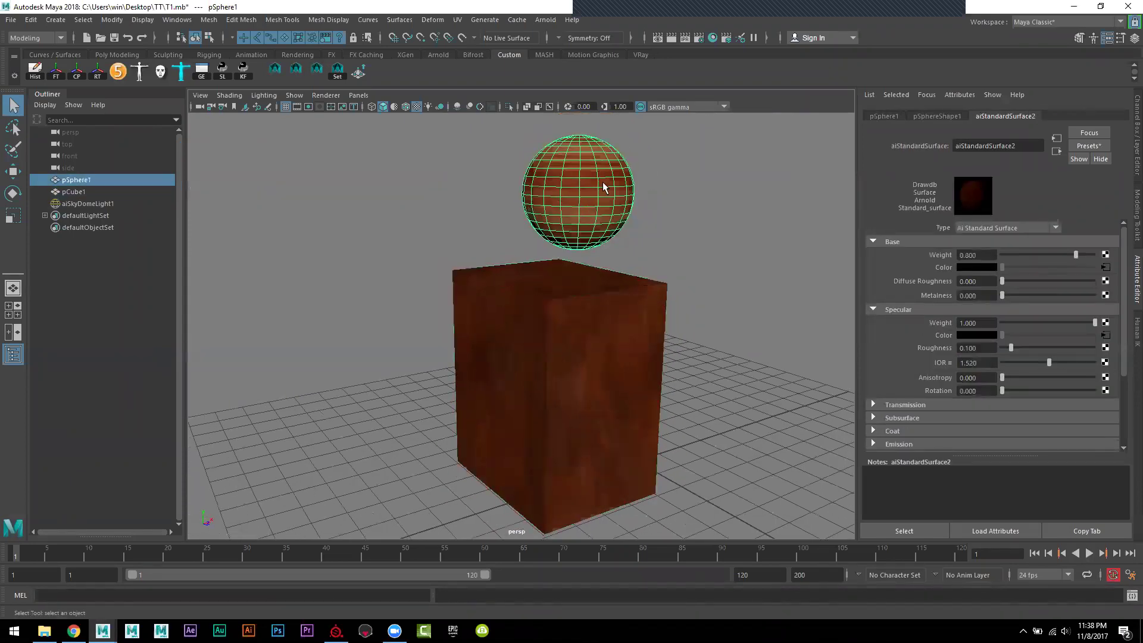
click(599, 330)
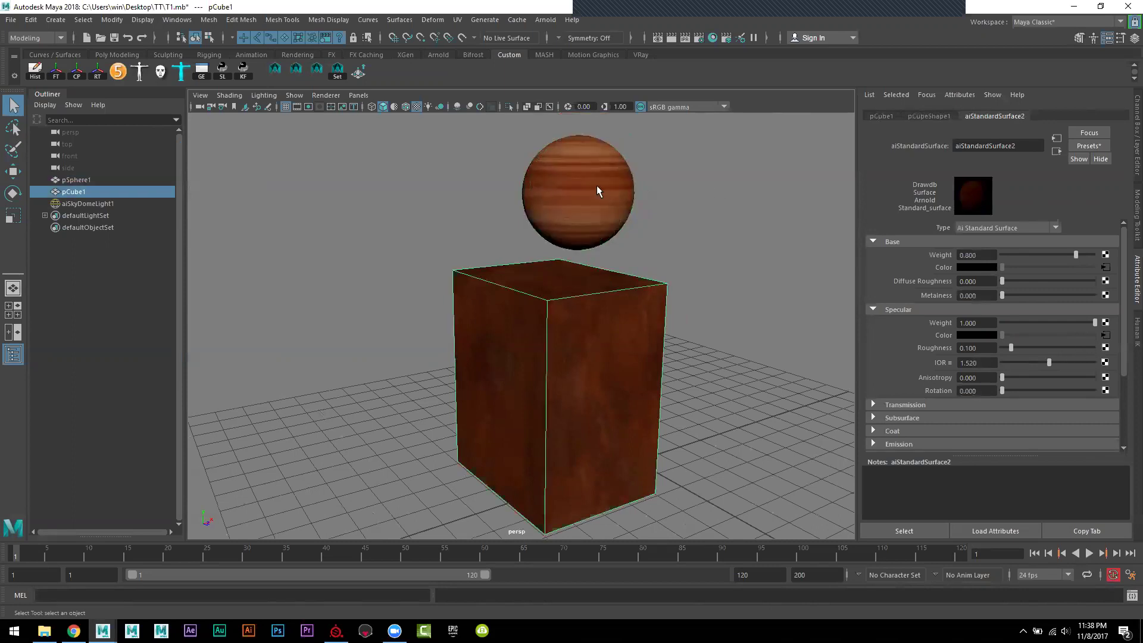
click(597, 187)
click(598, 305)
click(580, 184)
click(607, 325)
click(598, 205)
click(612, 301)
click(597, 226)
click(618, 324)
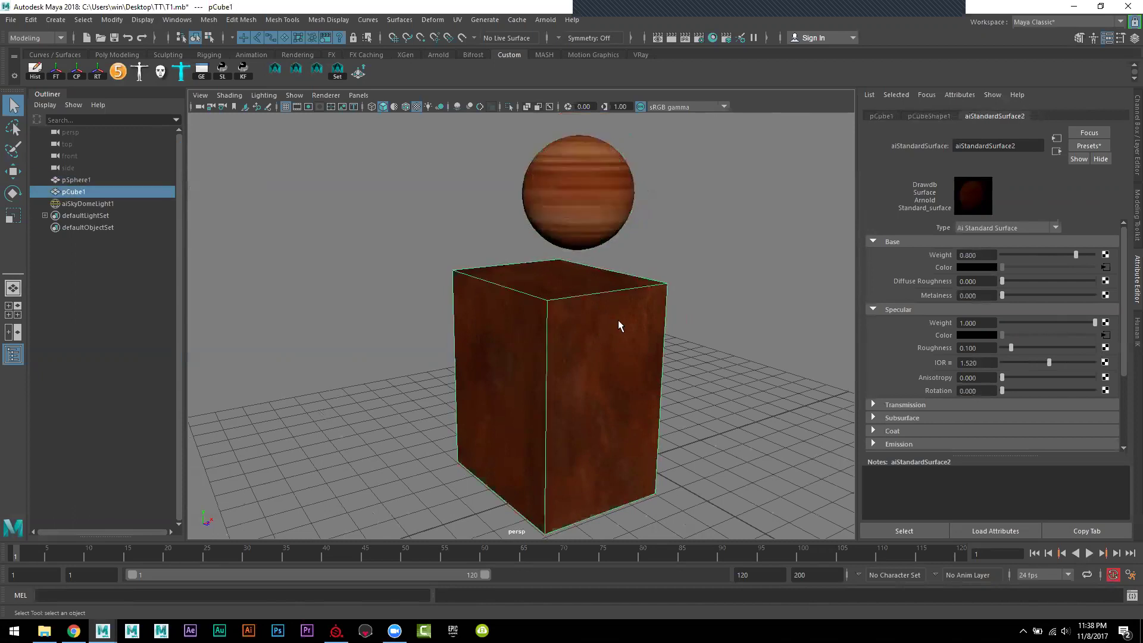
click(613, 220)
alt+drag(628, 220, 661, 221)
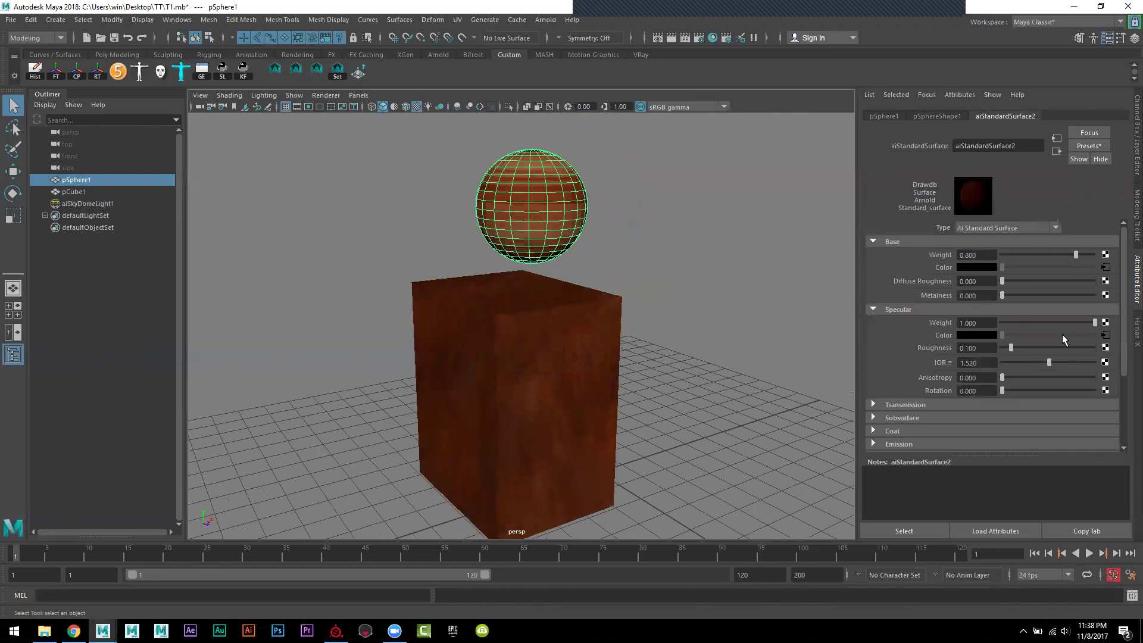
Step: Expand aiStandardSurface2's Geometry section to reveal Opacity and Bump Mapping
scroll(1062, 334, down, 3)
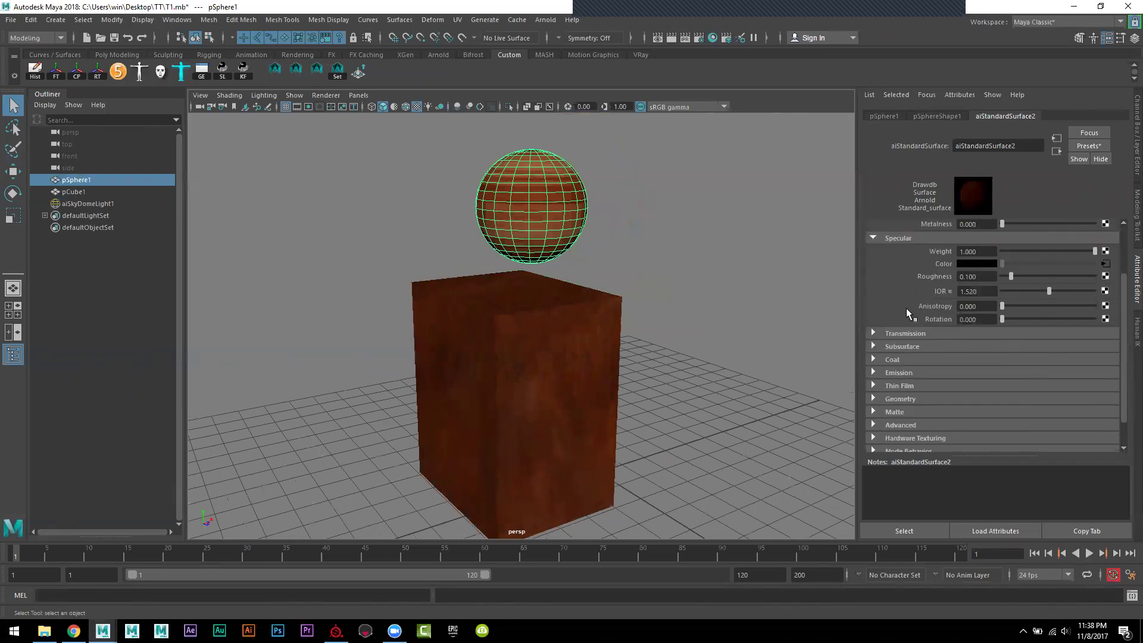
scroll(981, 364, up, 1)
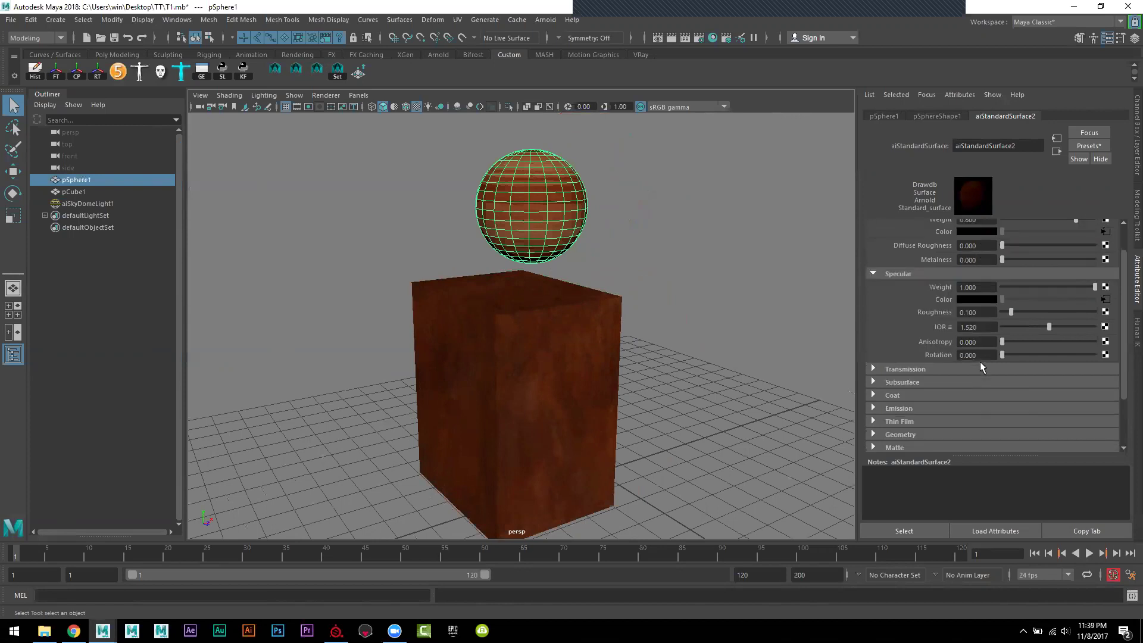
scroll(905, 411, down, 2)
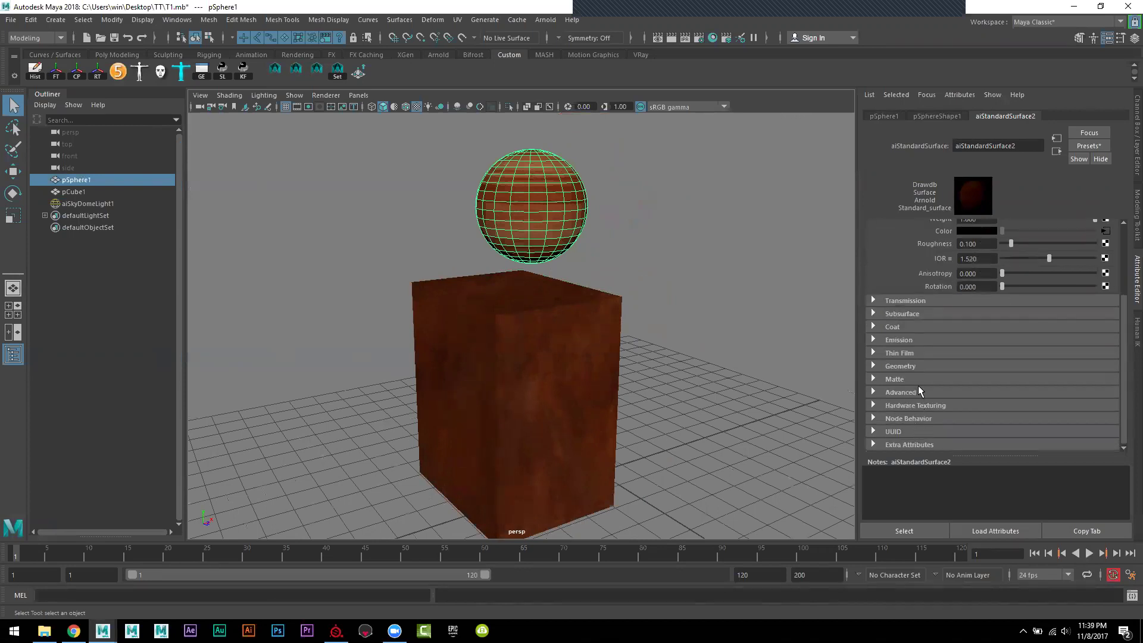
click(903, 366)
scroll(957, 396, down, 2)
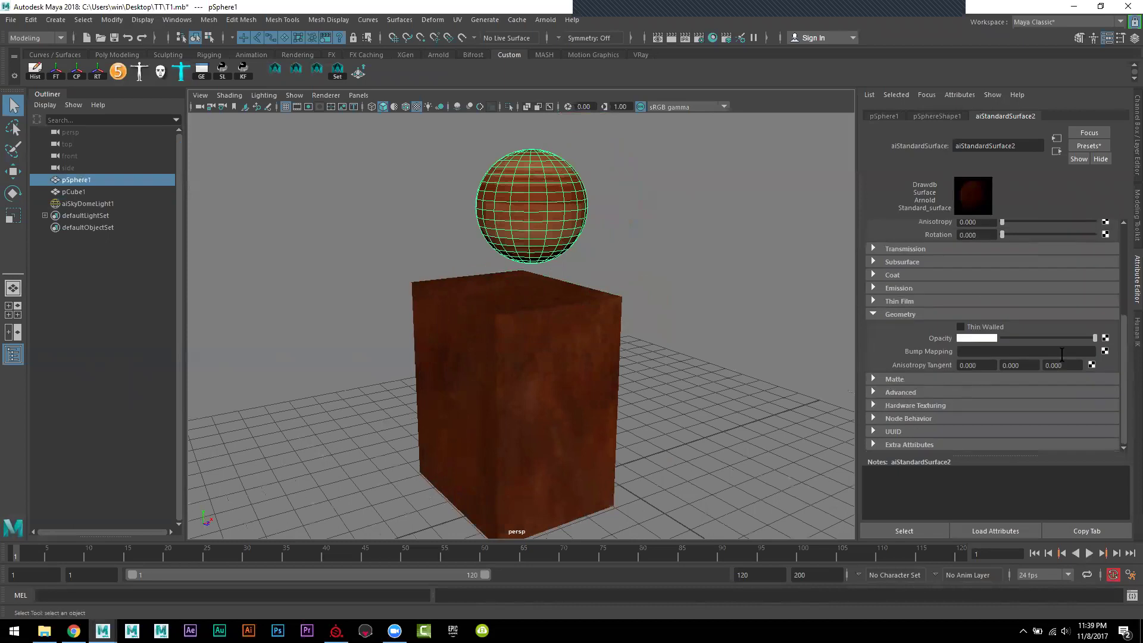
Step: Connect a file texture to Bump Mapping, used as Tangent Space Normals
click(1105, 352)
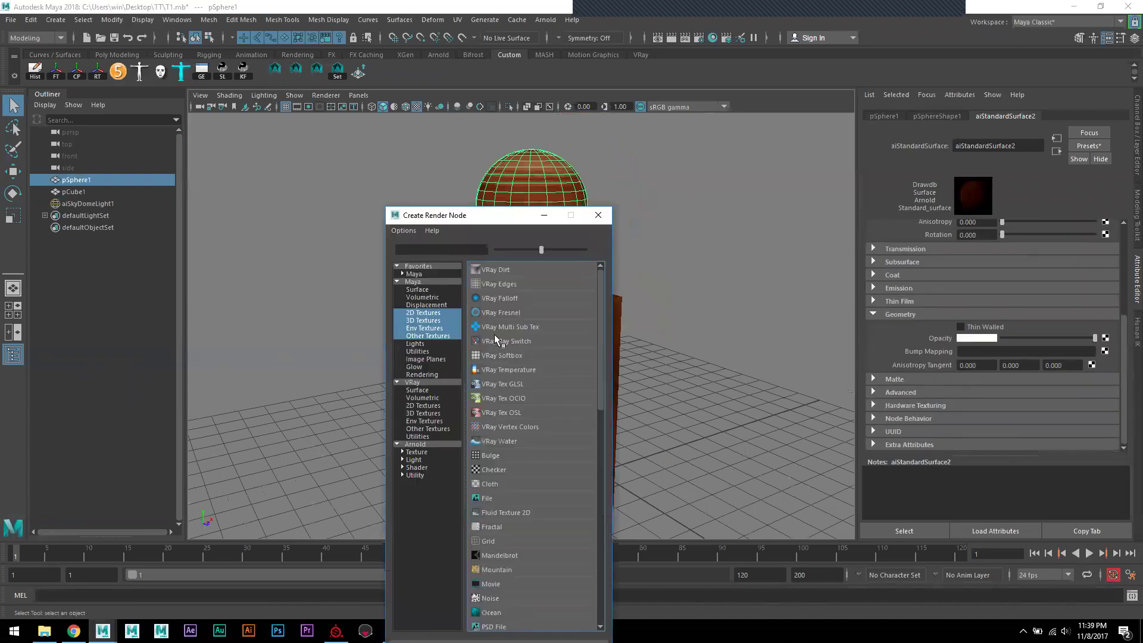
click(491, 498)
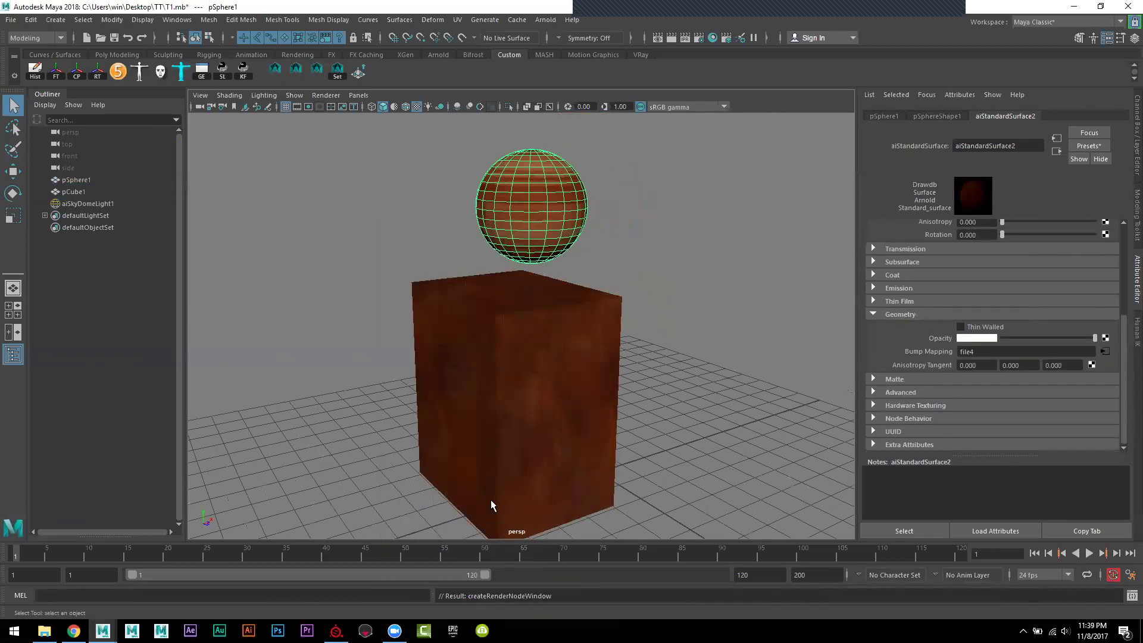
click(1007, 264)
click(1014, 289)
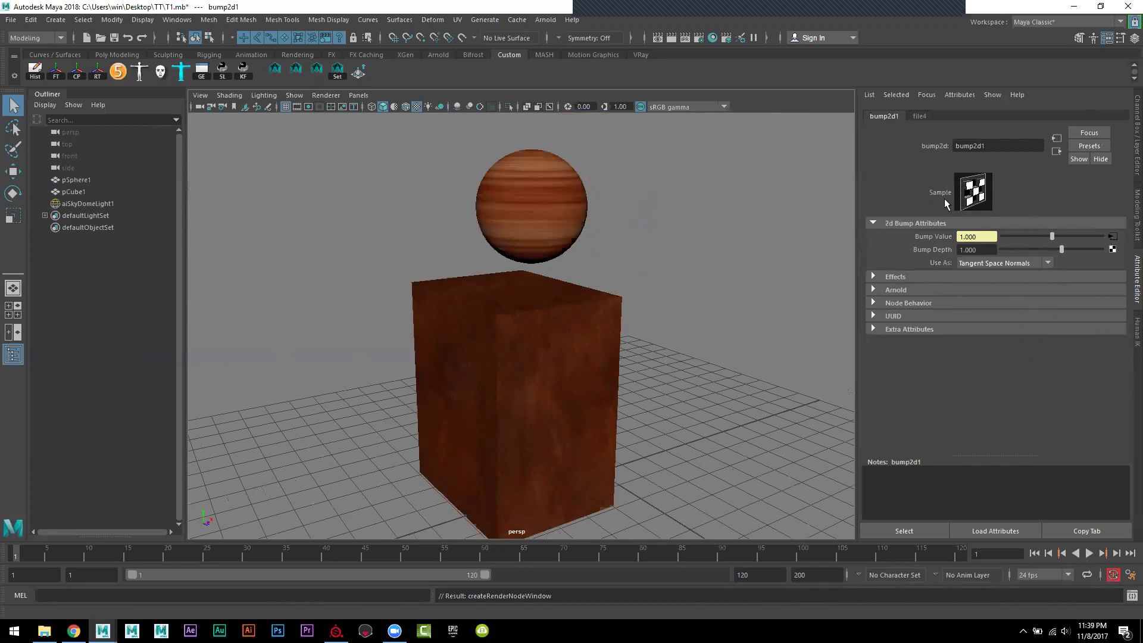
Step: Load A_Normal.1001.png into the bump's file4 texture
click(920, 117)
click(1109, 278)
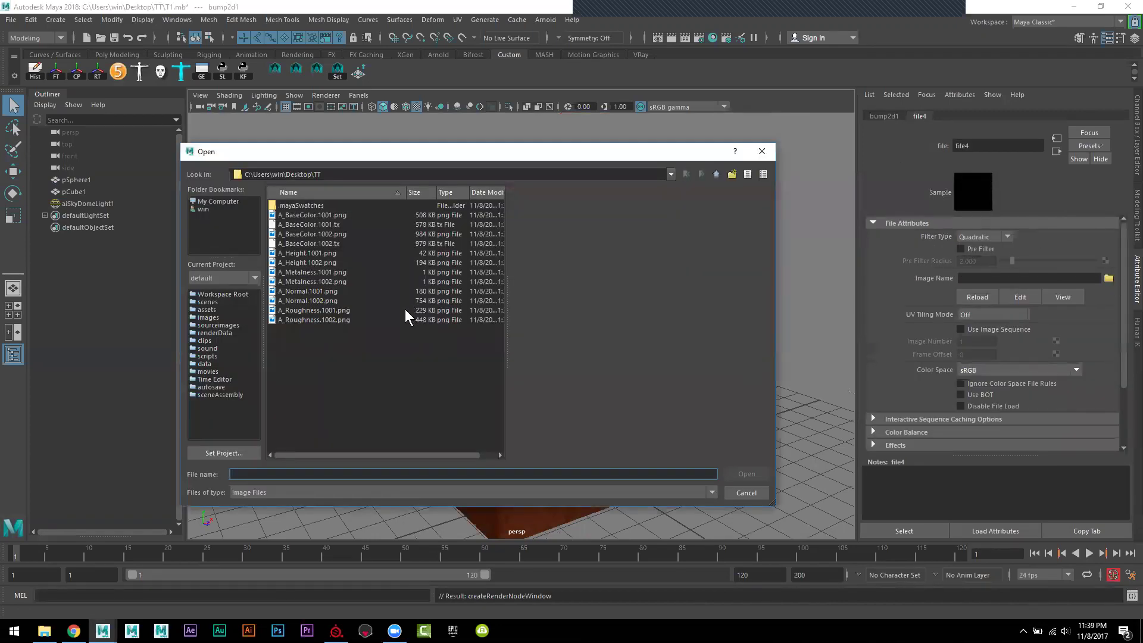
click(312, 291)
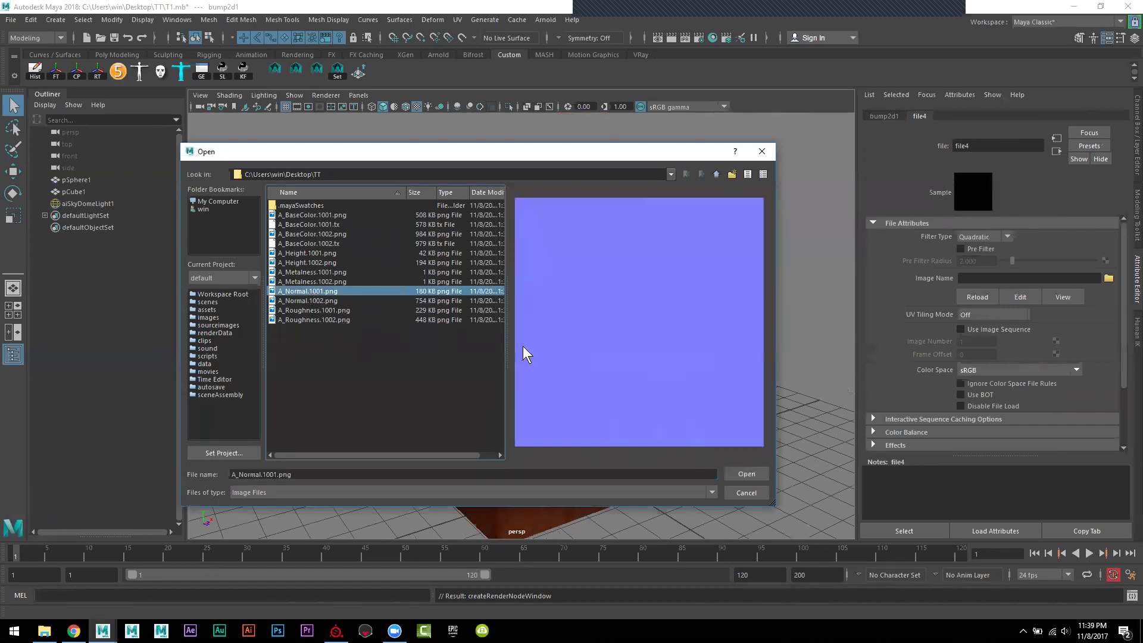
click(324, 301)
click(323, 291)
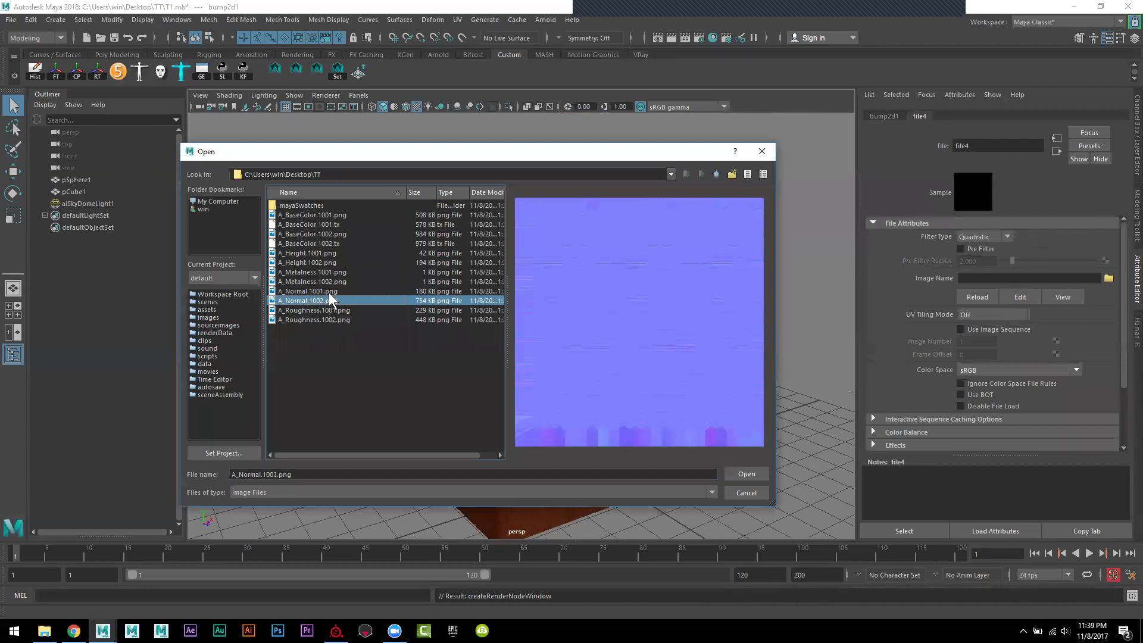
click(329, 291)
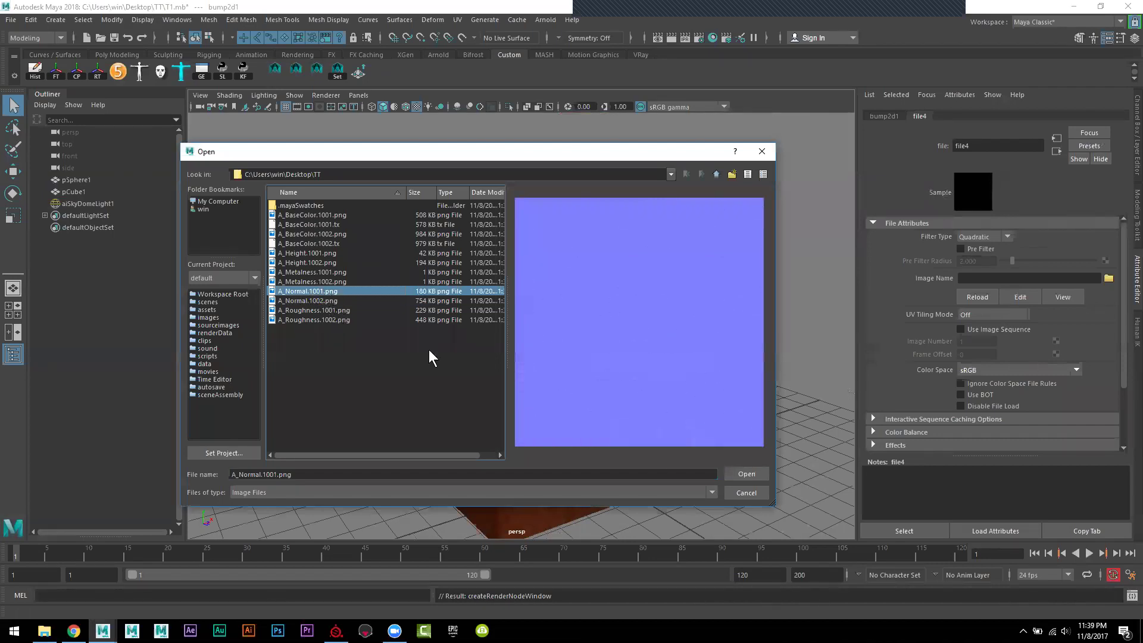
click(734, 475)
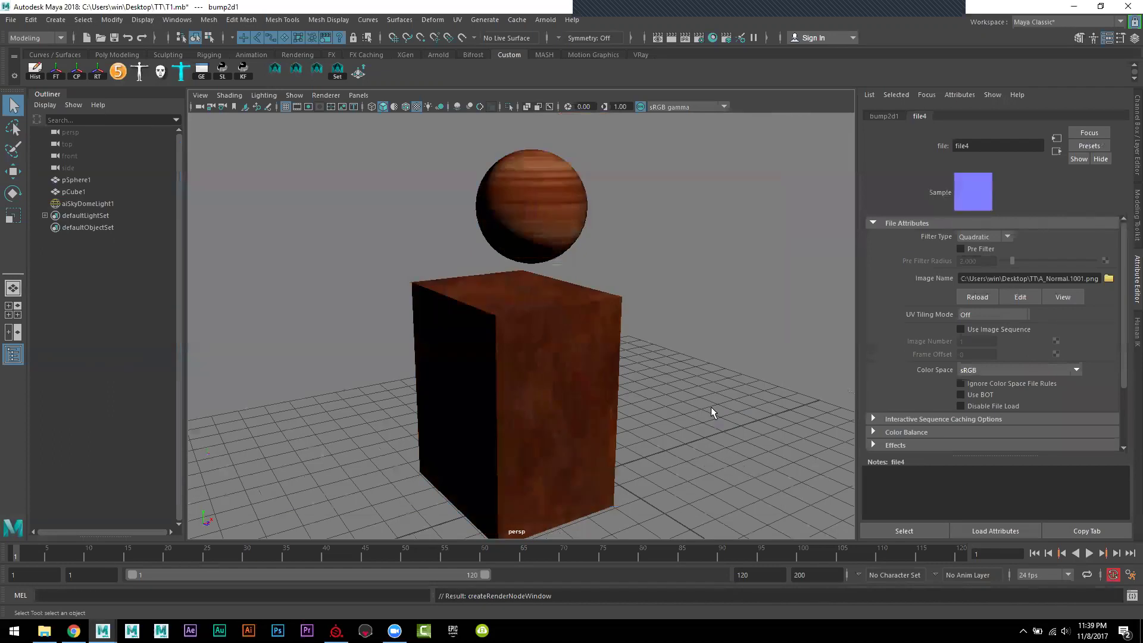
Step: Keep the normal map's colour space as sRGB and start an Arnold render
click(976, 370)
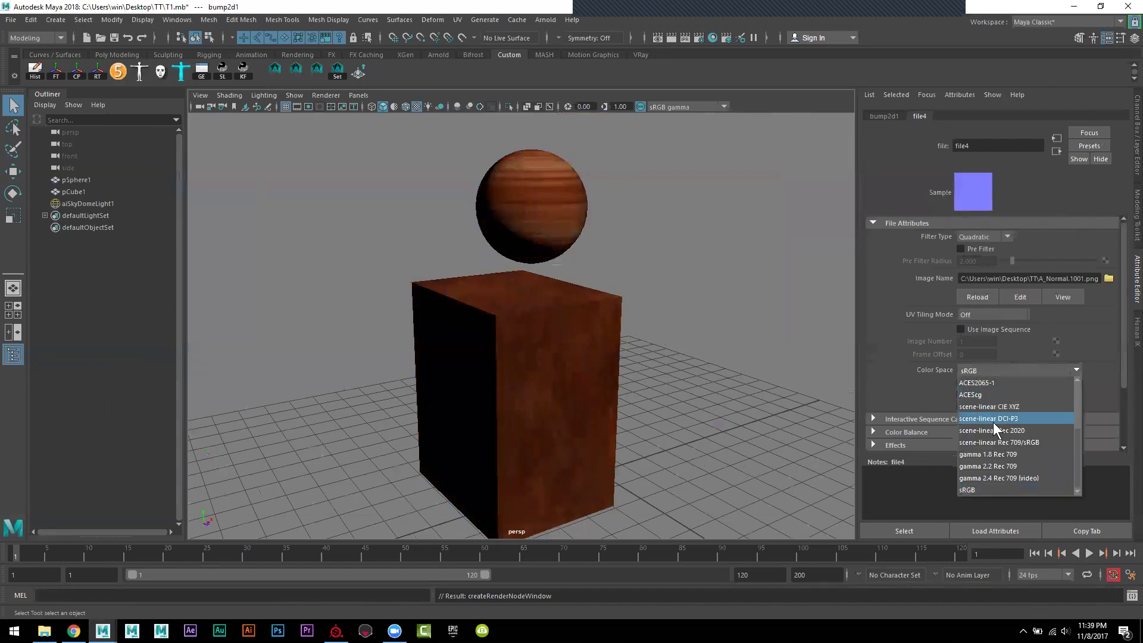
click(899, 365)
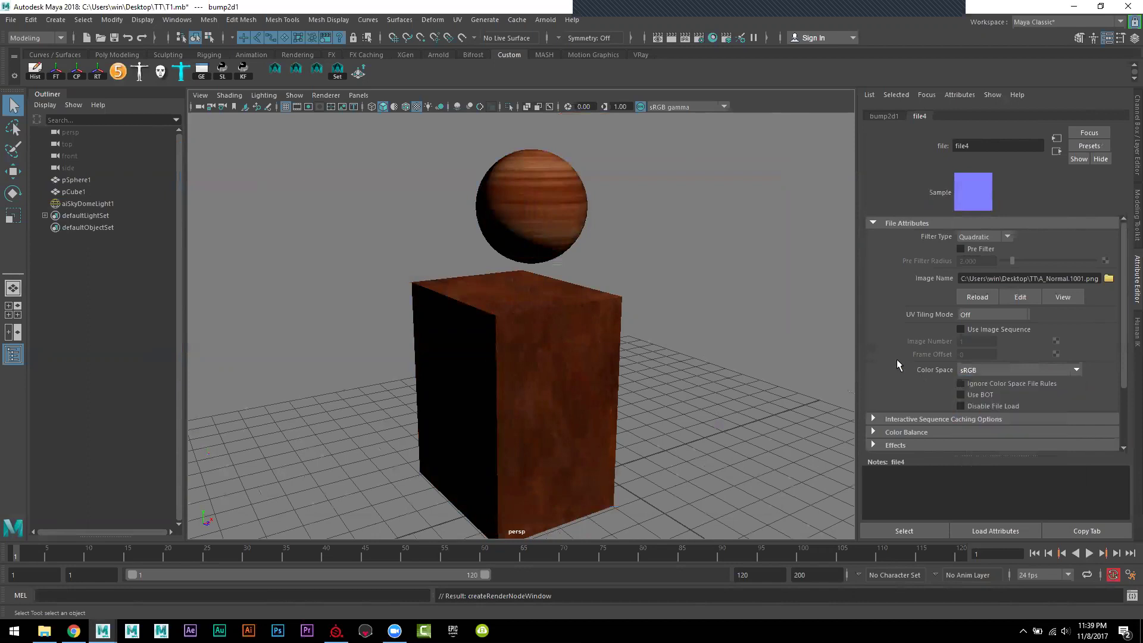
click(545, 19)
click(563, 42)
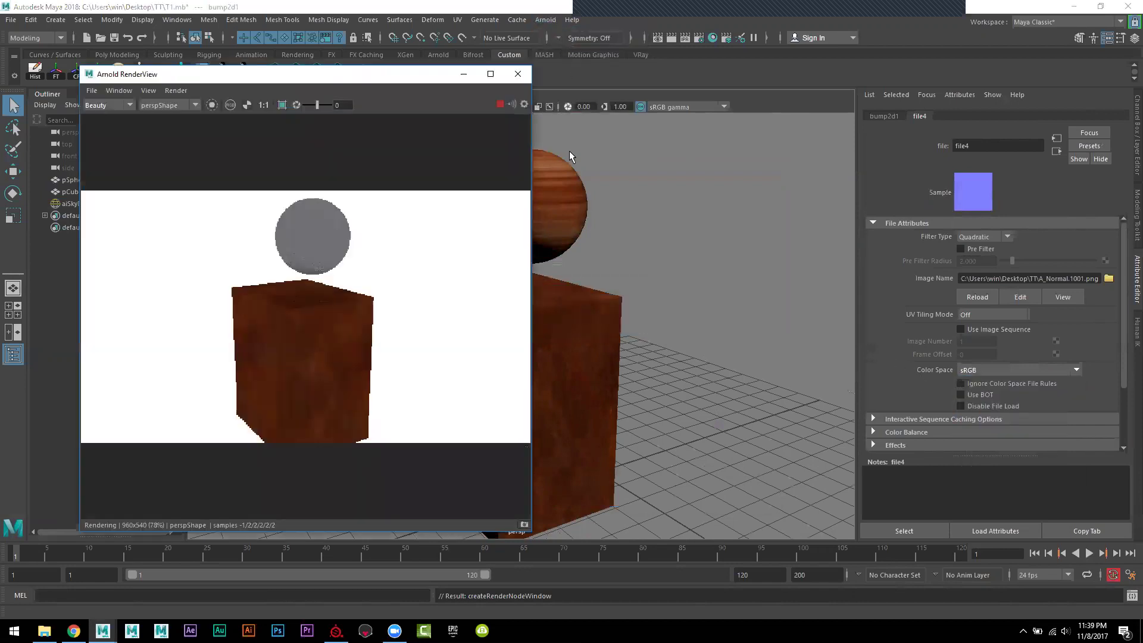
Step: Move the camera closer, select pSphere1, and bring up its UV Editor
alt+right_drag(577, 233, 777, 427)
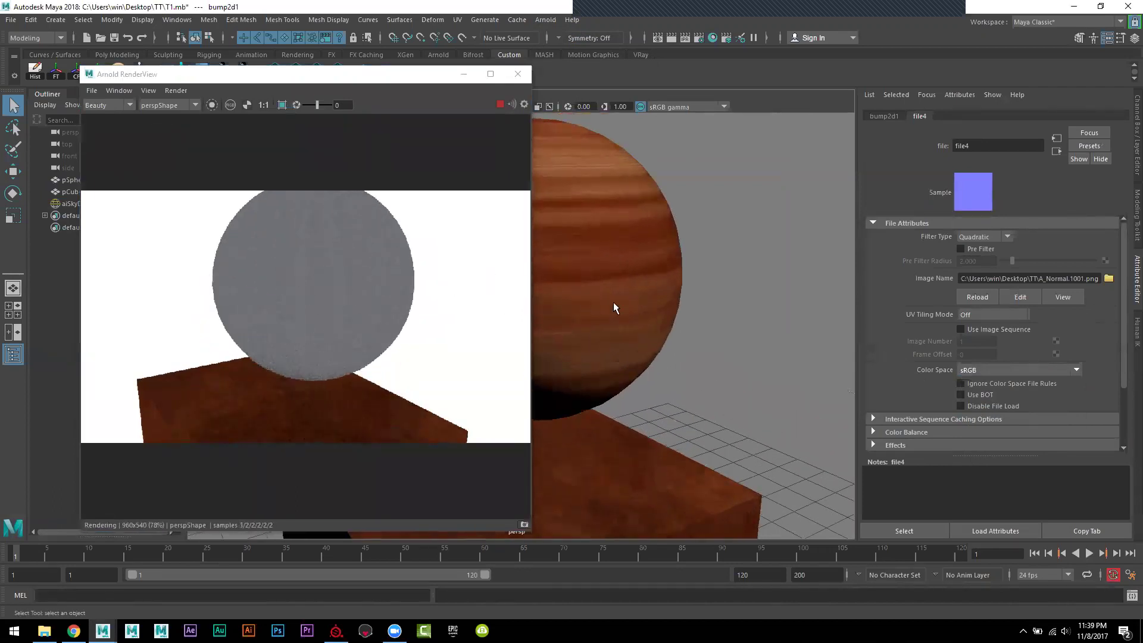
scroll(658, 336, down, 5)
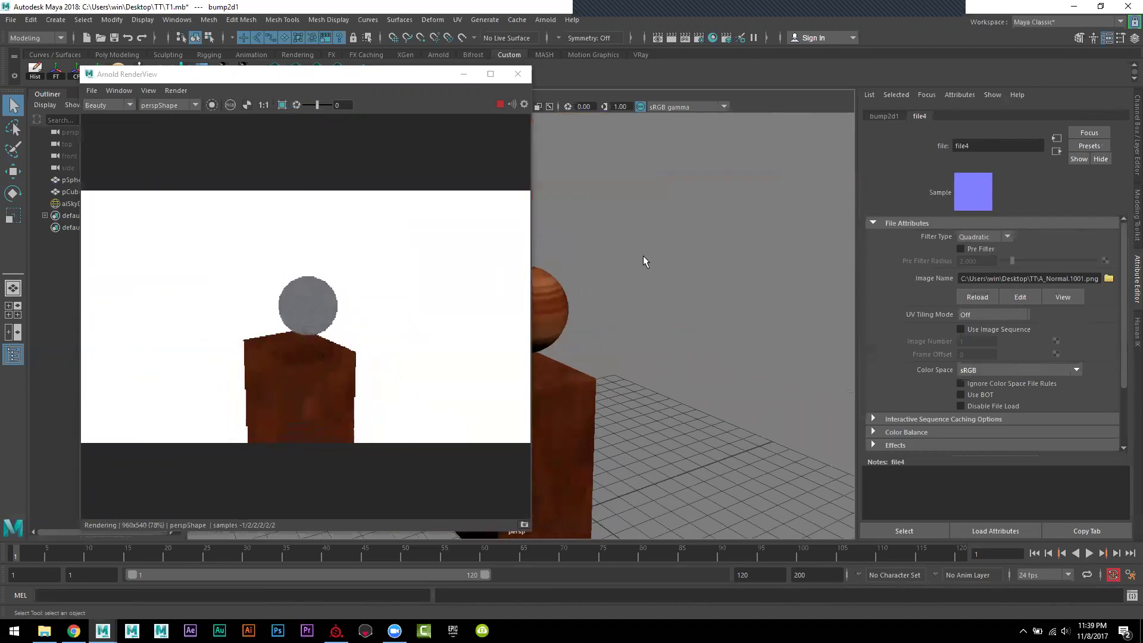
mouse_move(643, 261)
alt+mouse_down()
mouse_move(658, 291)
mouse_move(781, 296)
alt+mouse_up()
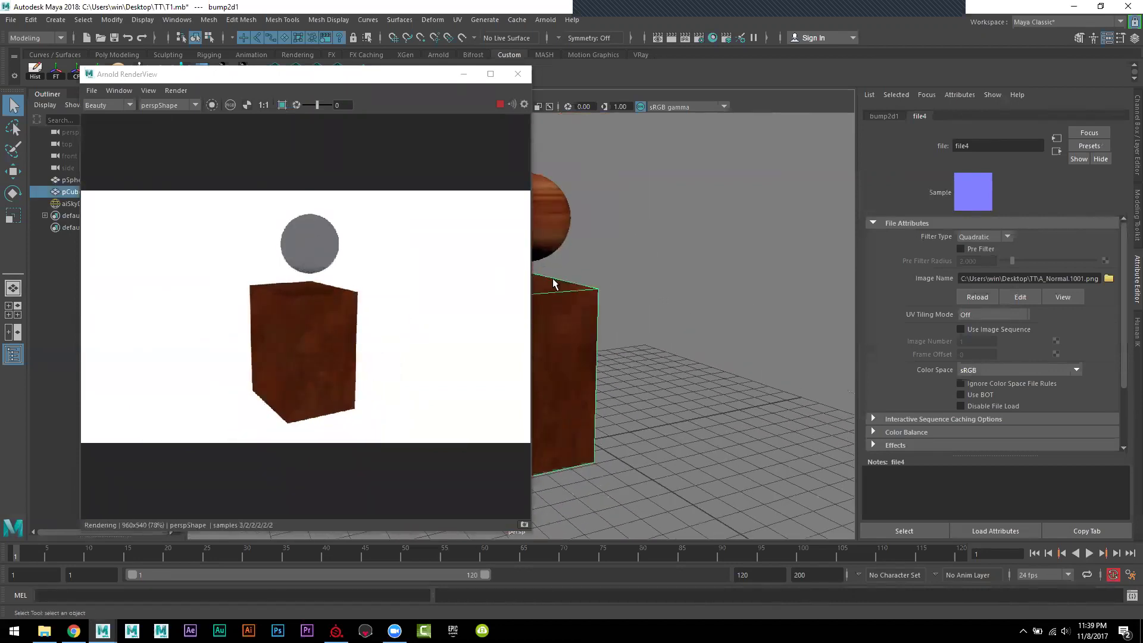
click(540, 223)
click(458, 20)
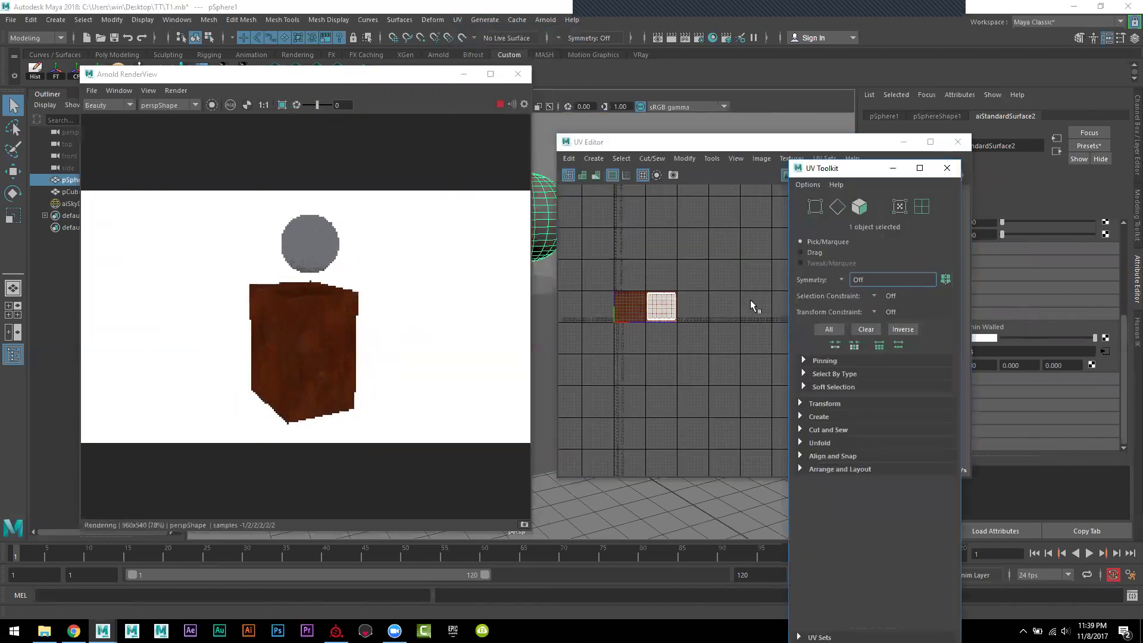
Step: Zoom into the sphere's UV tiles and reposition the UV Editor window
click(688, 331)
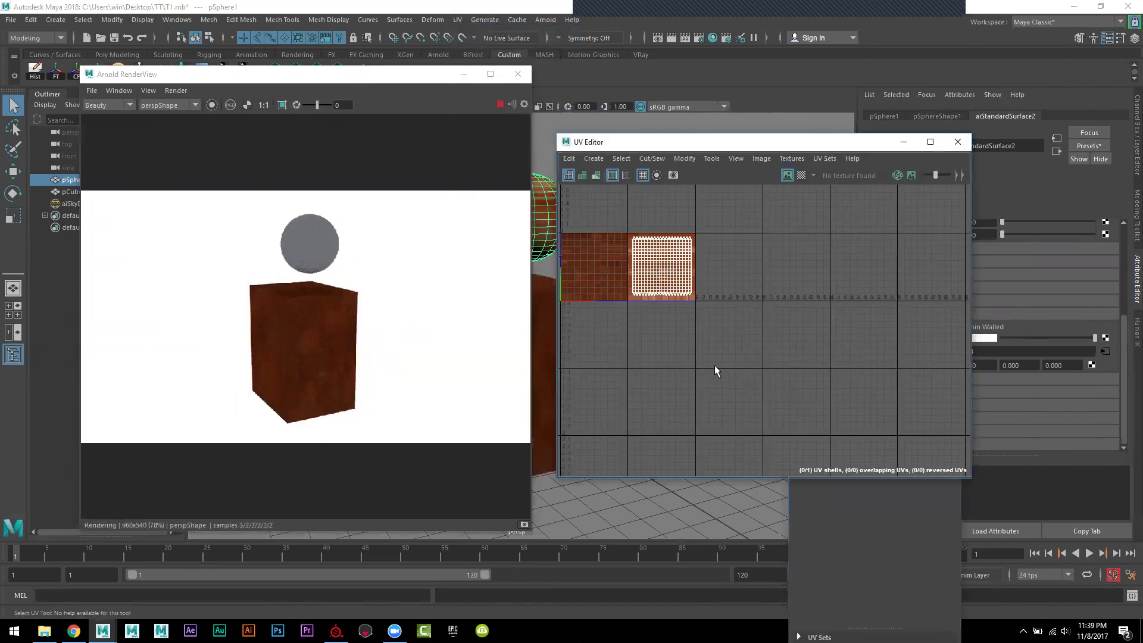
alt+middle_drag(712, 364, 797, 375)
alt+right_drag(814, 424, 891, 399)
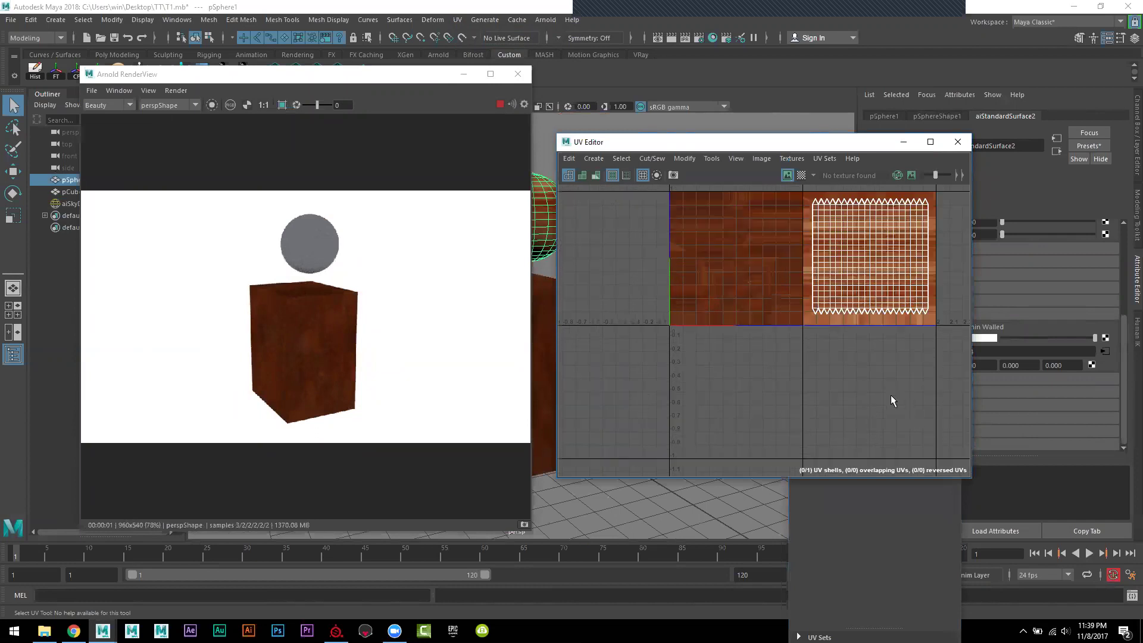
alt+middle_drag(891, 398, 804, 408)
mouse_move(804, 409)
alt+right_down()
mouse_move(875, 434)
mouse_move(906, 479)
alt+right_up()
alt+middle_drag(907, 479, 881, 458)
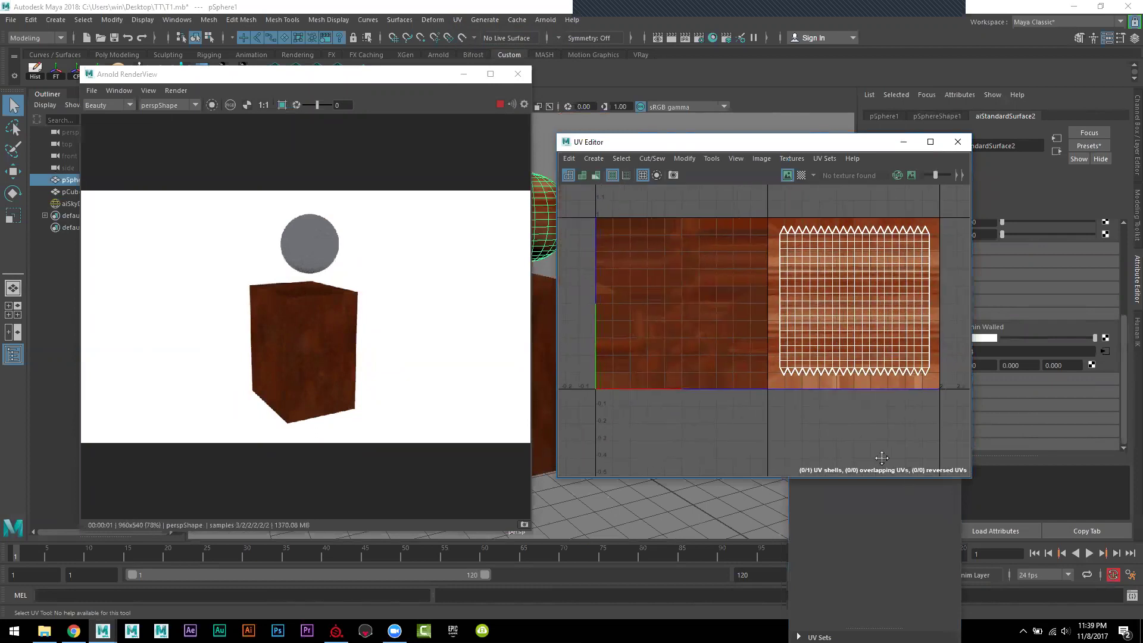
drag(652, 138, 757, 111)
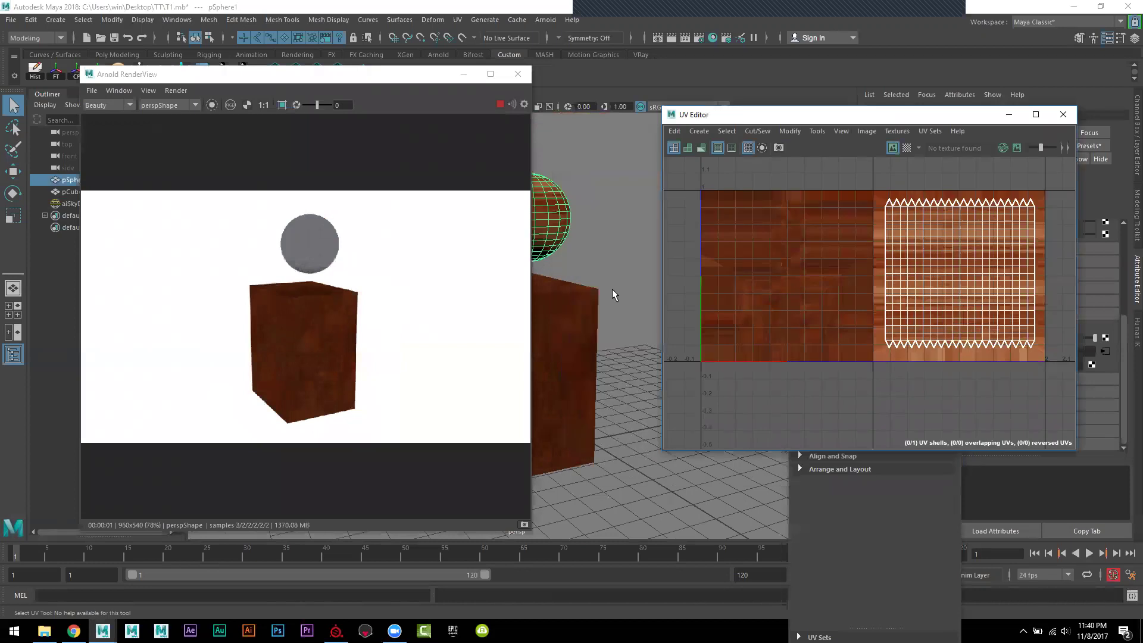
Step: Compare UV tiles by switching between pCube1 and pSphere1
click(581, 304)
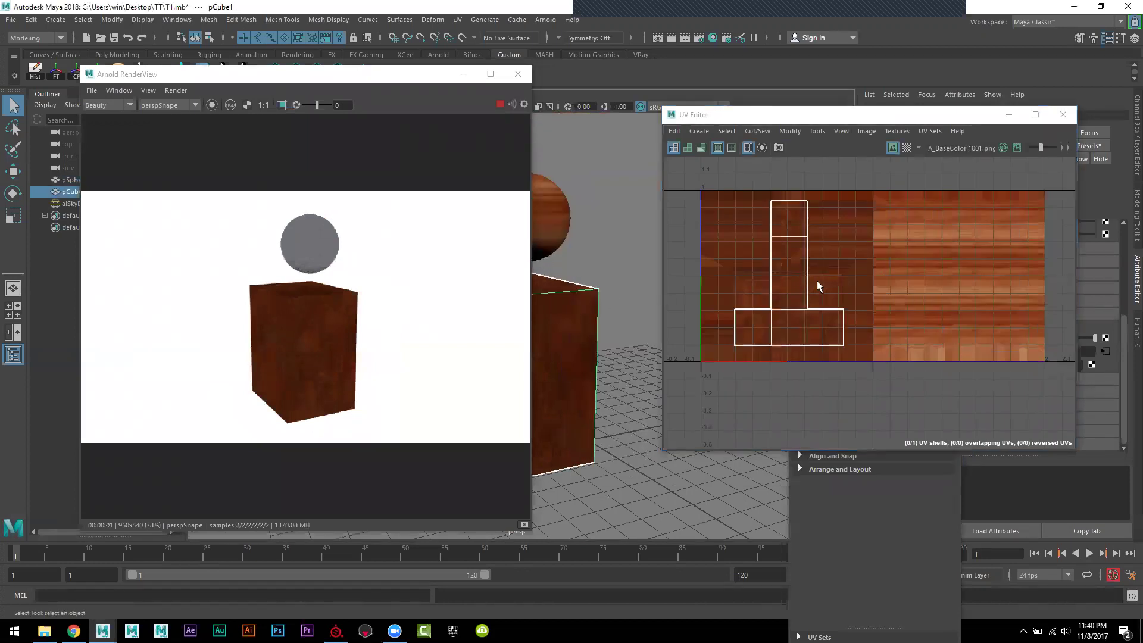
click(563, 224)
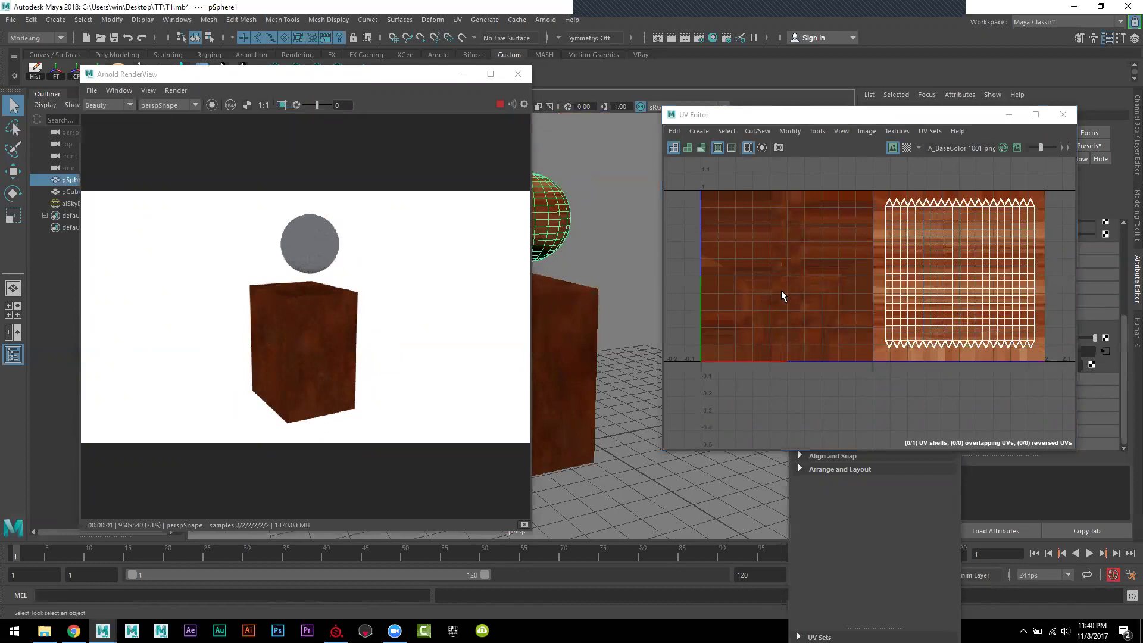
click(578, 312)
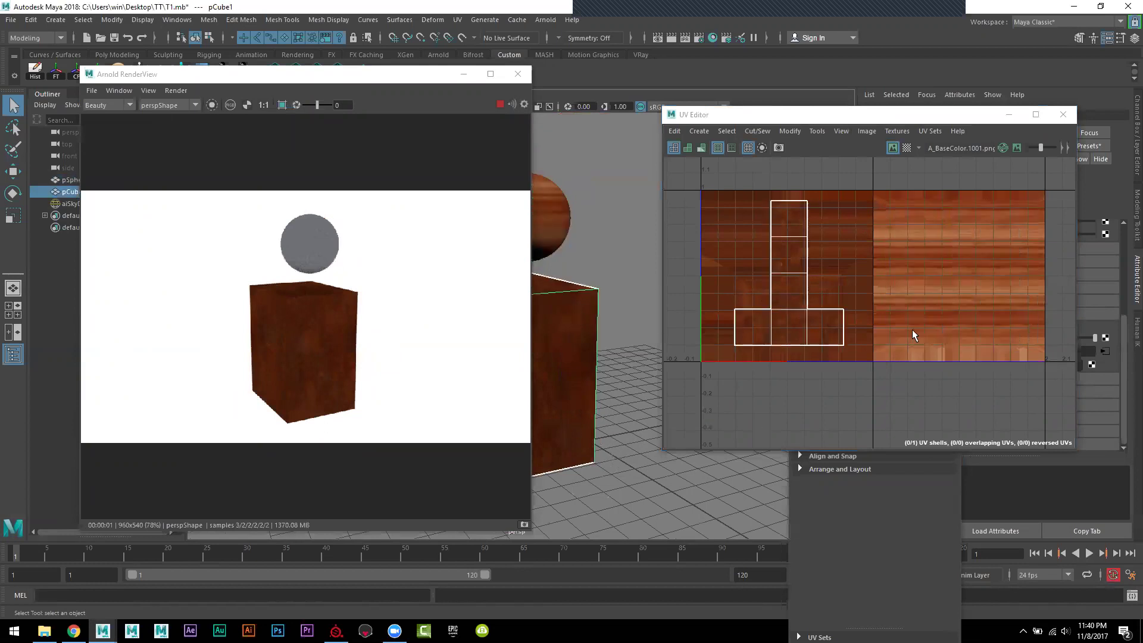
scroll(912, 330, down, 4)
scroll(809, 326, up, 2)
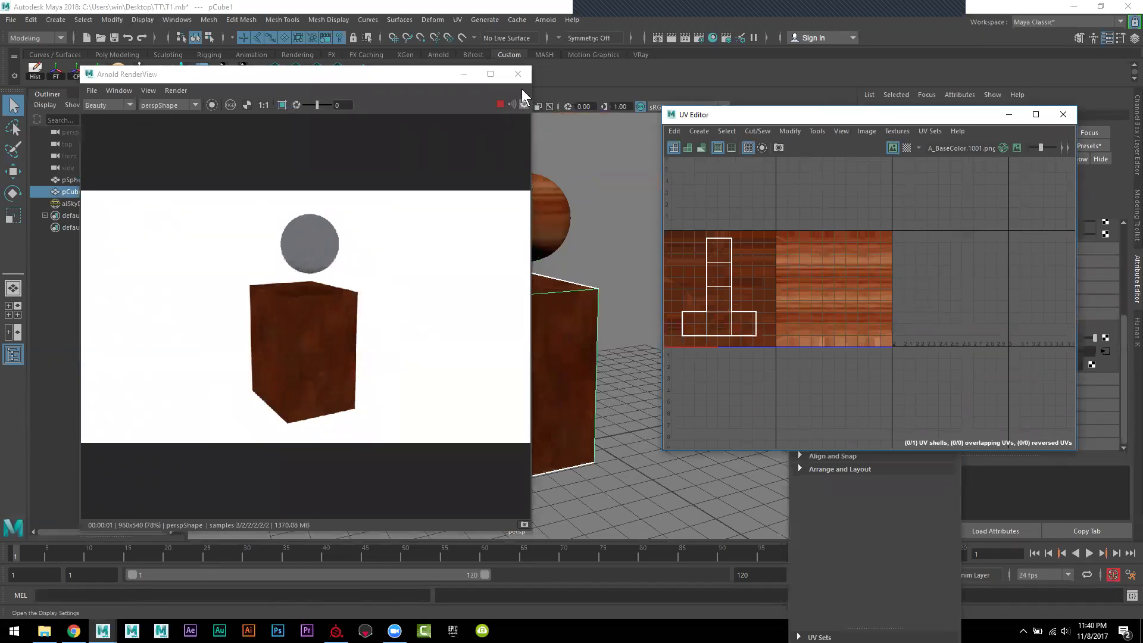
Step: Close the UV Editor, UV Toolkit and Arnold RenderView, then reselect pSphere1
click(1062, 115)
click(943, 166)
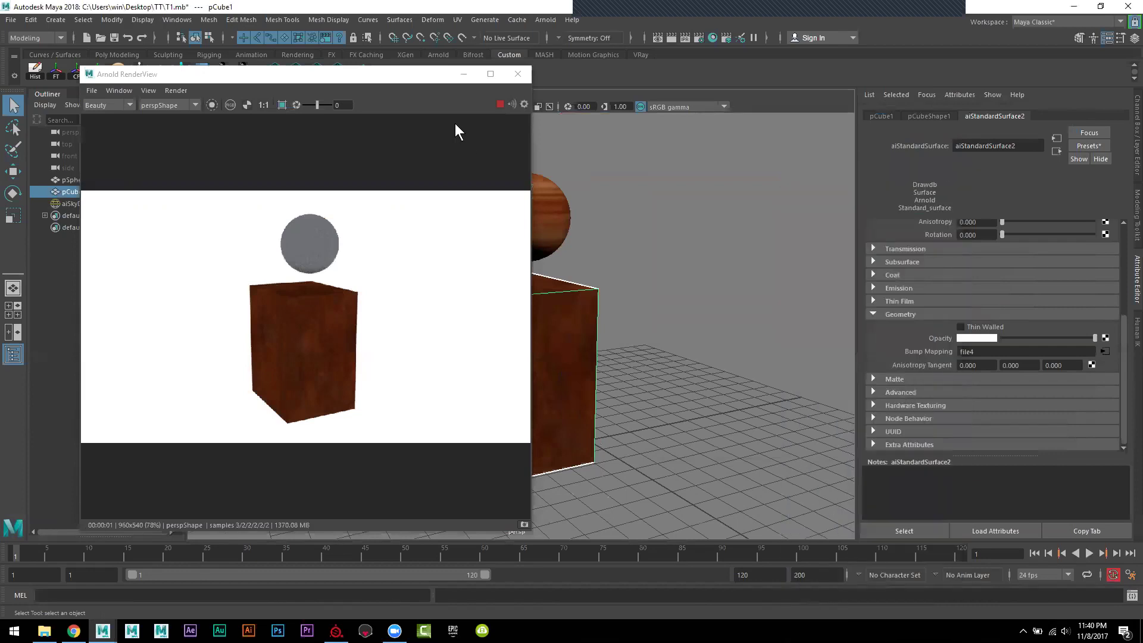
click(518, 74)
mouse_move(536, 305)
alt+mouse_down()
mouse_move(621, 327)
mouse_move(536, 331)
alt+mouse_up()
click(574, 248)
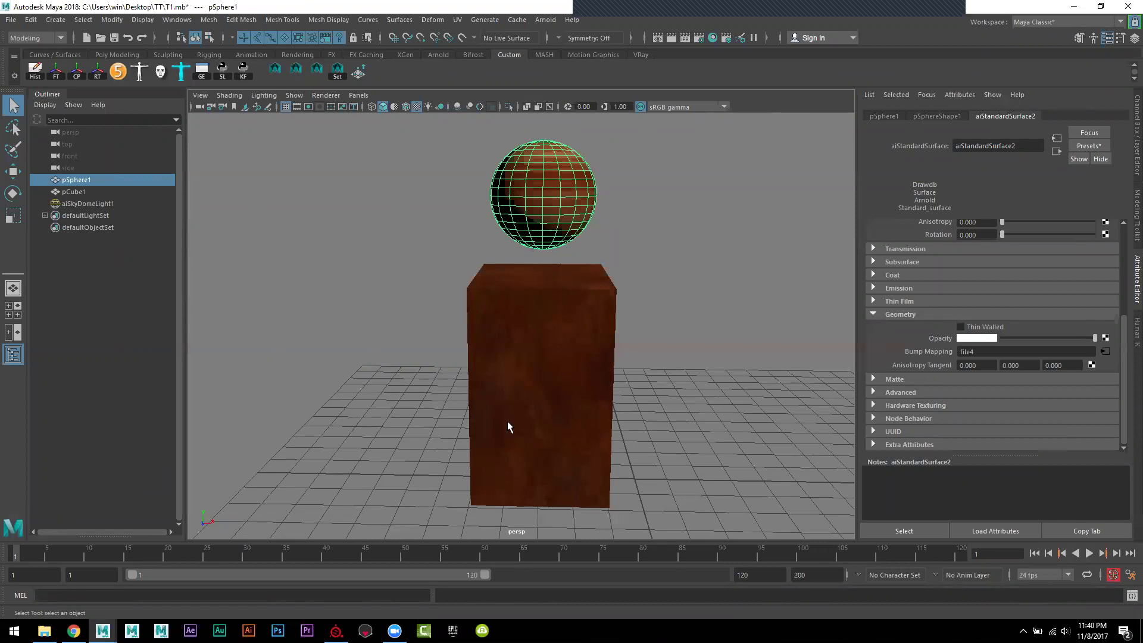
Step: Combine pSphere1 and pCube1 into one mesh, pCube2, and return to Object Mode
mouse_move(555, 365)
alt+right_down()
mouse_move(511, 306)
mouse_move(549, 314)
alt+right_up()
mouse_move(429, 203)
mouse_down()
mouse_move(582, 286)
mouse_move(572, 336)
mouse_move(589, 333)
mouse_up()
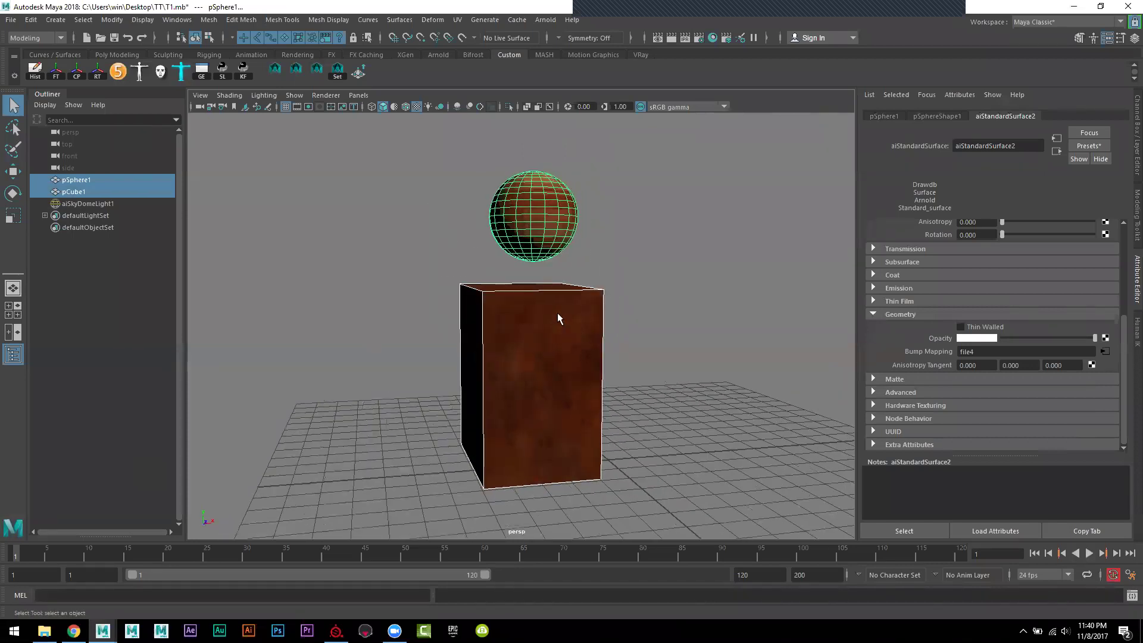
shift+right_drag(558, 313, 544, 531)
mouse_move(542, 320)
right_down()
mouse_move(589, 305)
mouse_move(587, 271)
right_up()
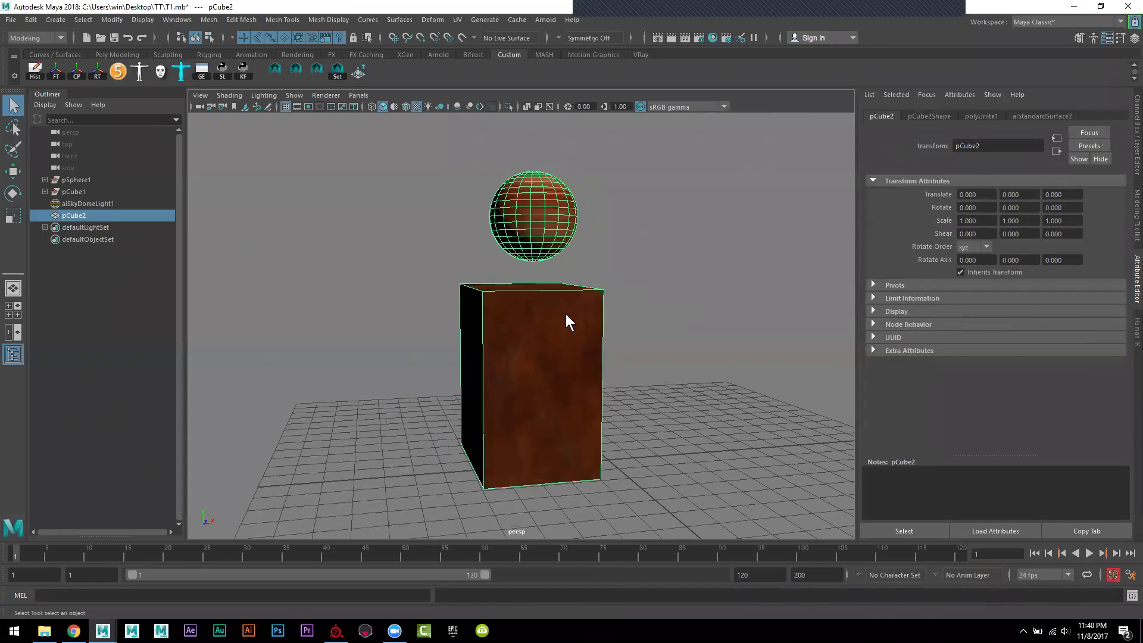
shift+right_drag(566, 313, 556, 494)
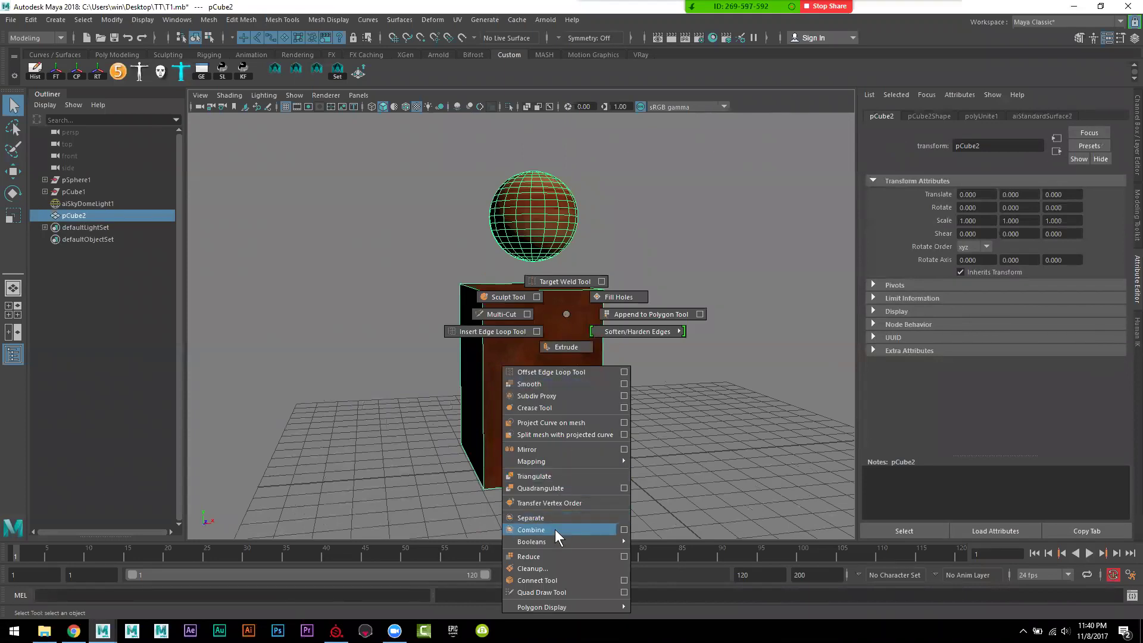
mouse_move(531, 461)
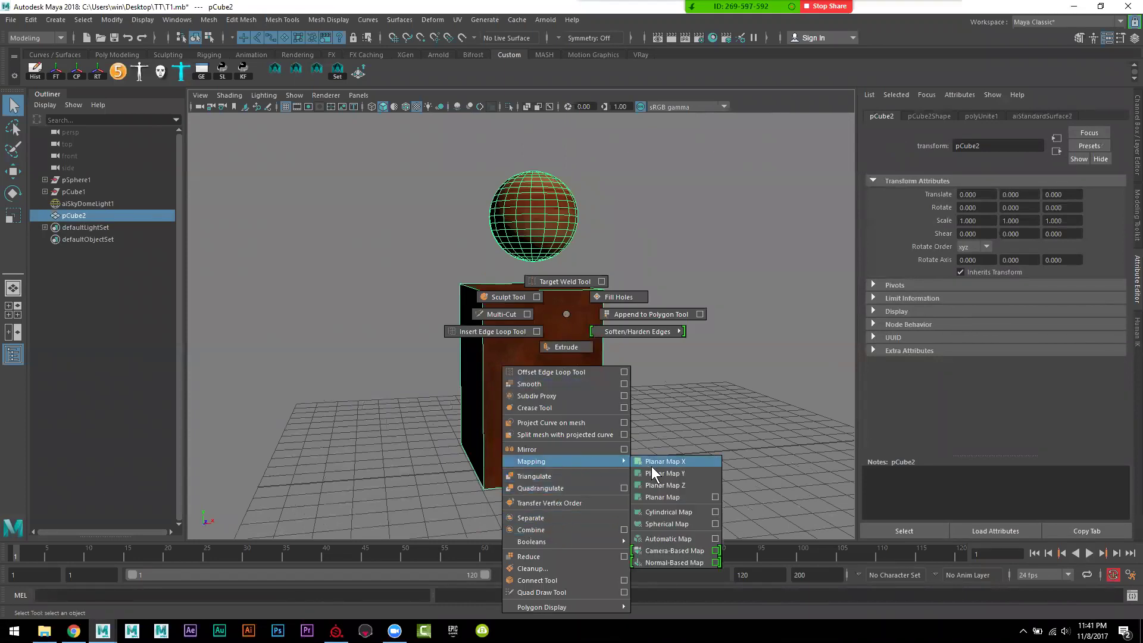
Step: Apply a cylindrical UV projection to pCube2
click(680, 512)
right_click(581, 305)
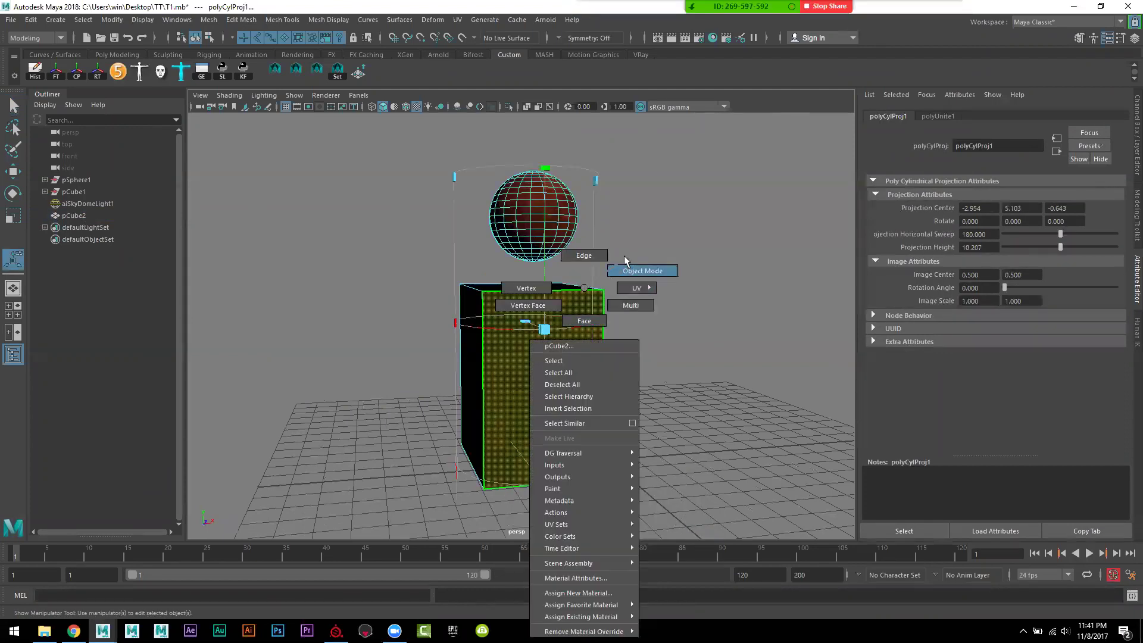
click(624, 256)
Step: Assign a new Arnold aiStandardSurface material to pCube2
right_click(553, 302)
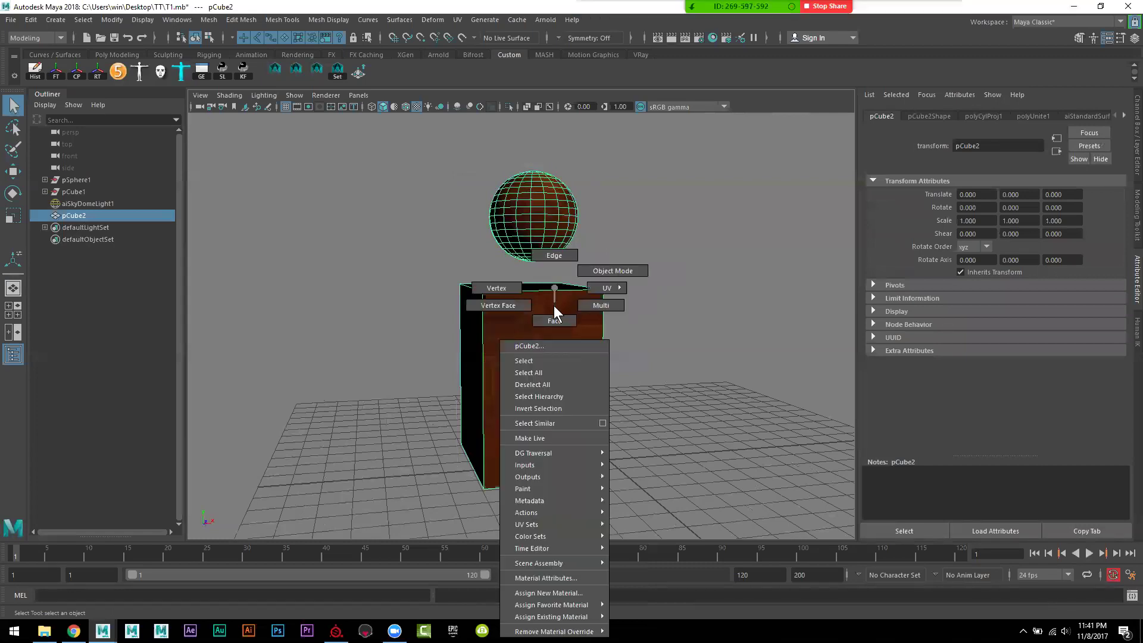
click(565, 593)
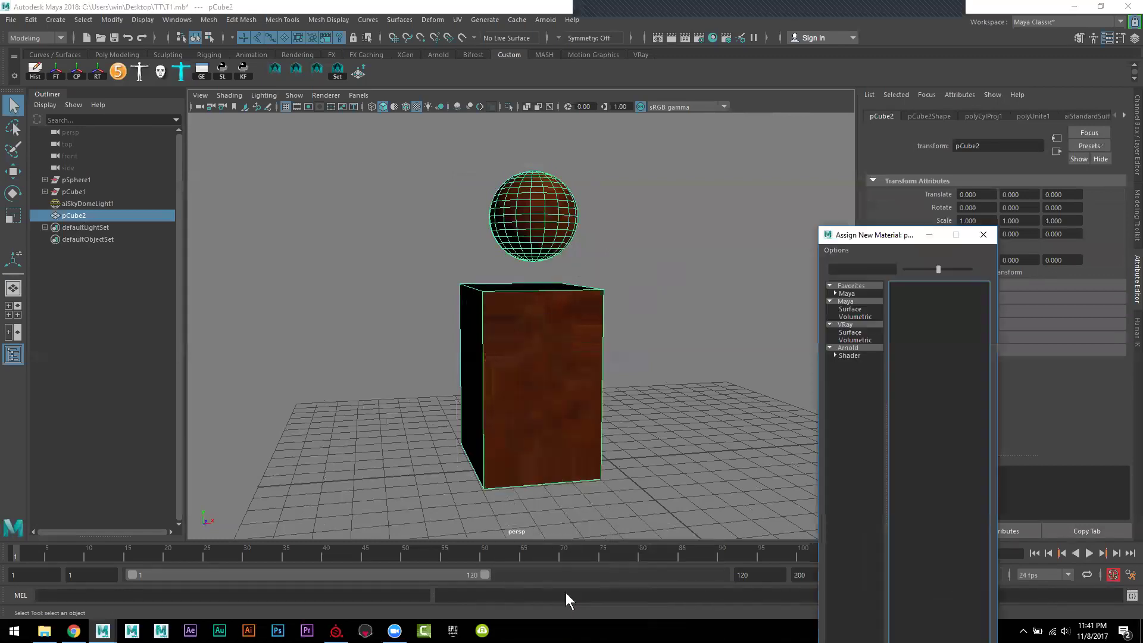
click(852, 348)
click(952, 376)
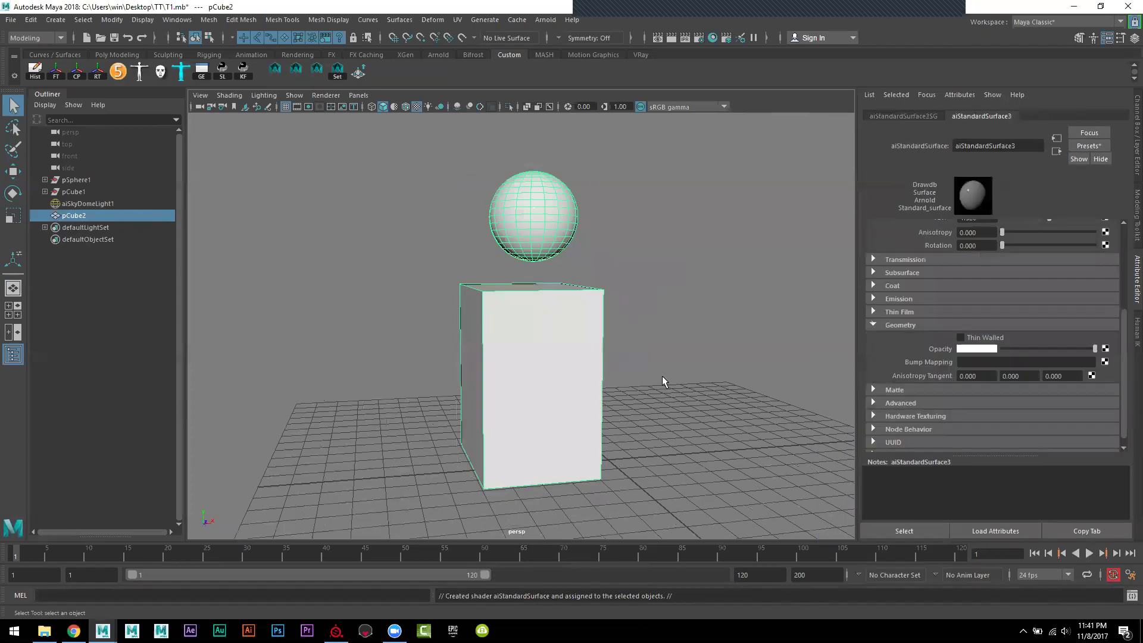
click(664, 383)
Step: Select pCube2 and bring up the UV Editor
alt+drag(574, 373, 533, 338)
click(534, 337)
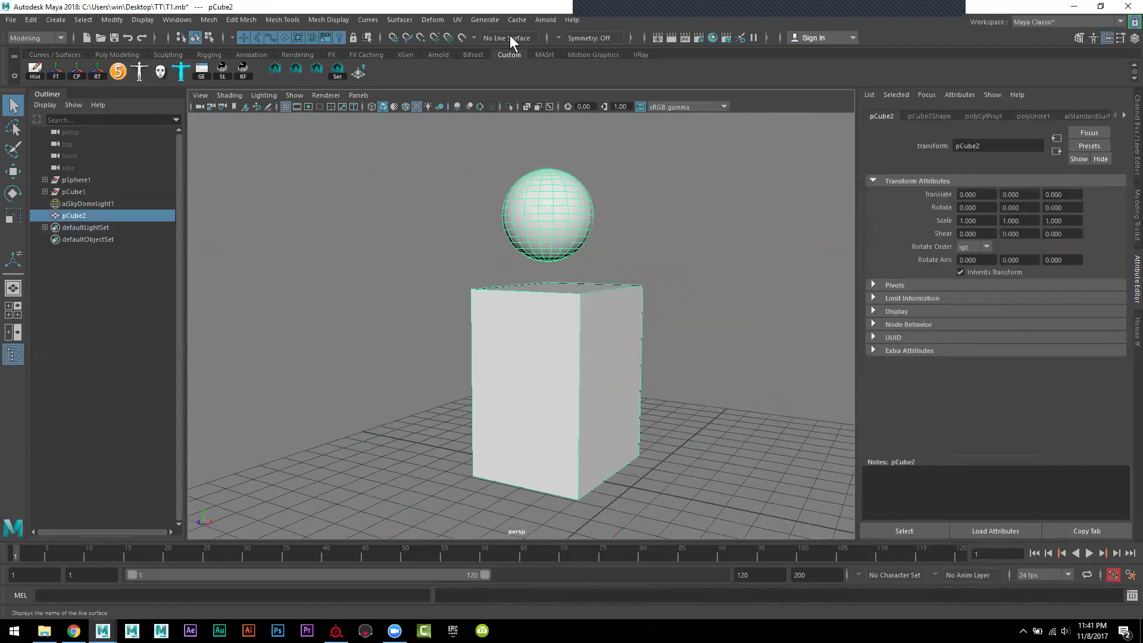
click(456, 19)
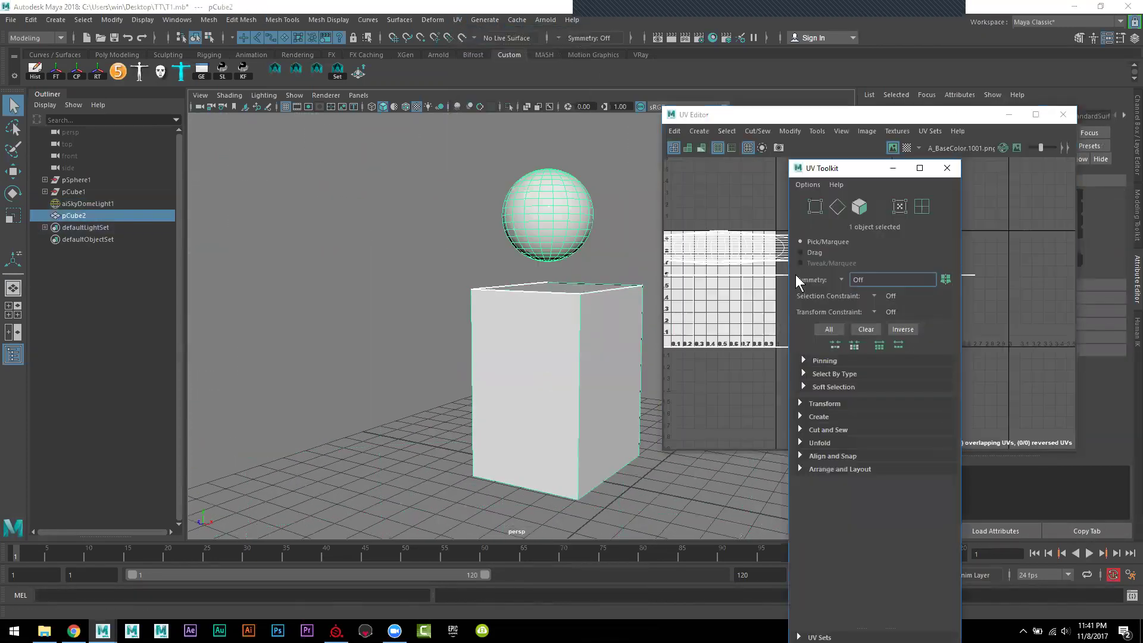
Step: Normalize pCube2's UVs with Modify > Normalize so they fit the 0–1 square
drag(837, 170, 834, 317)
alt+middle_drag(835, 316, 912, 316)
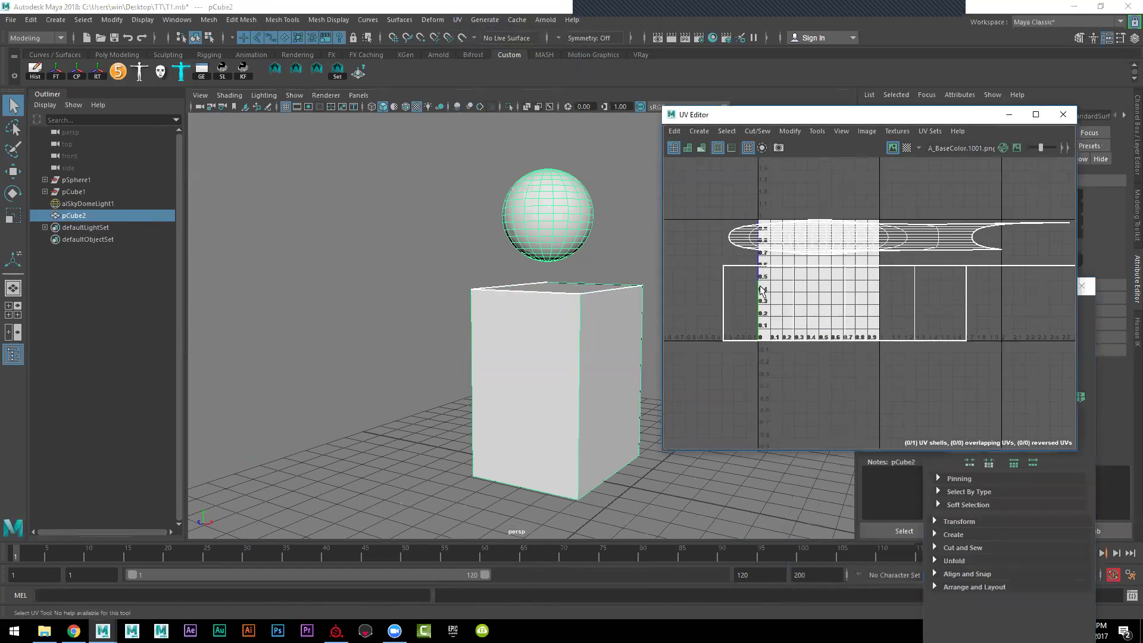
click(785, 130)
click(809, 238)
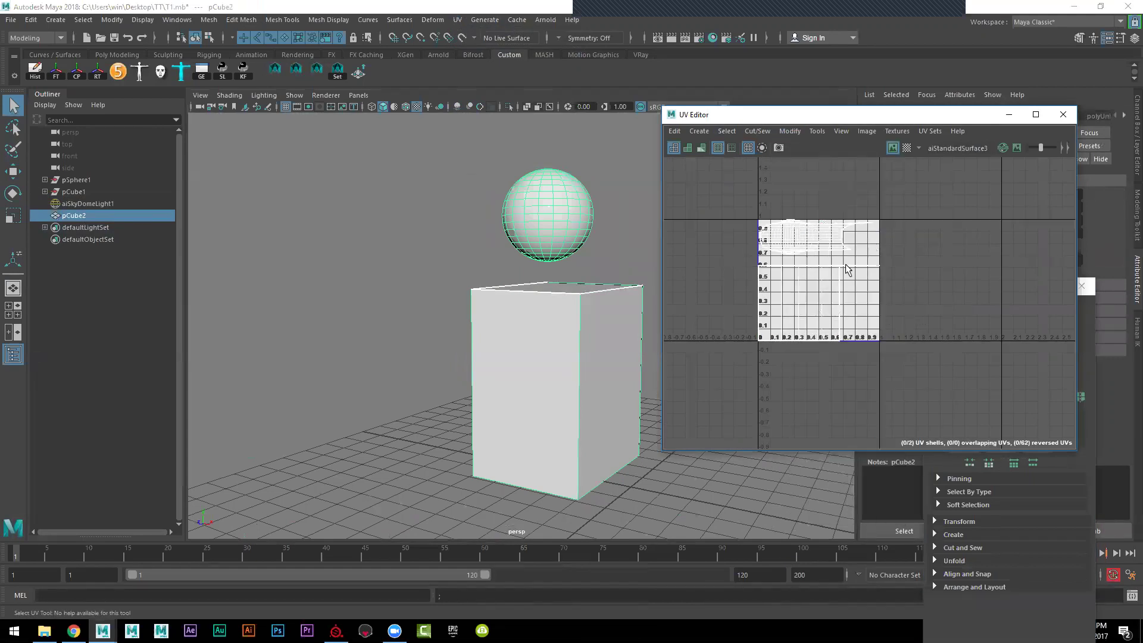
scroll(846, 265, up, 2)
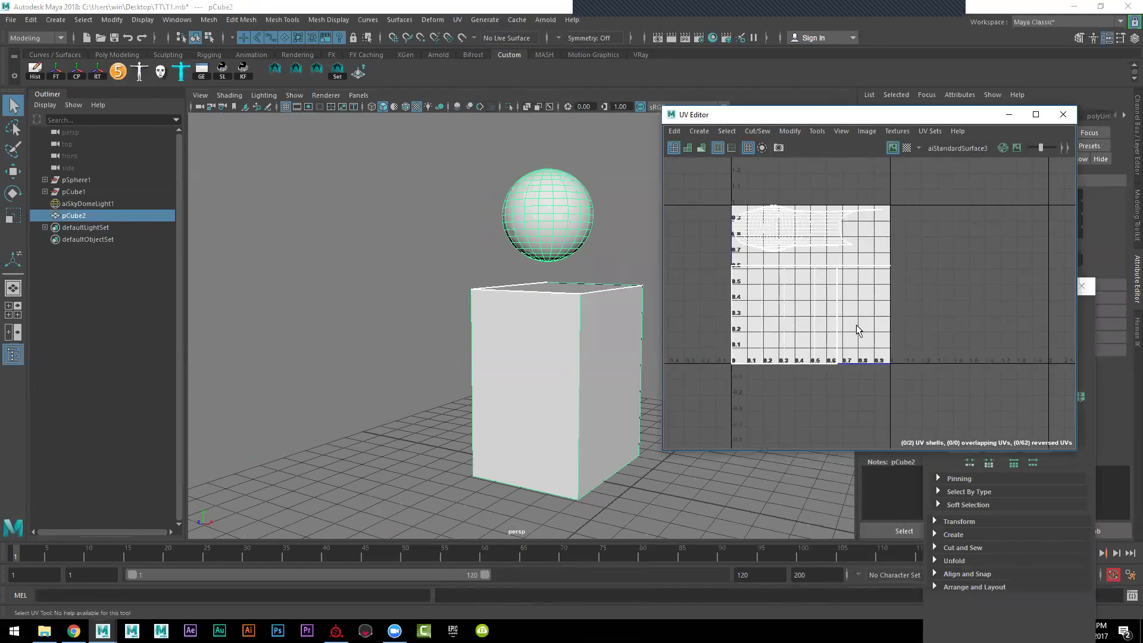
scroll(839, 298, down, 2)
scroll(825, 279, up, 1)
alt+middle_drag(596, 288, 507, 272)
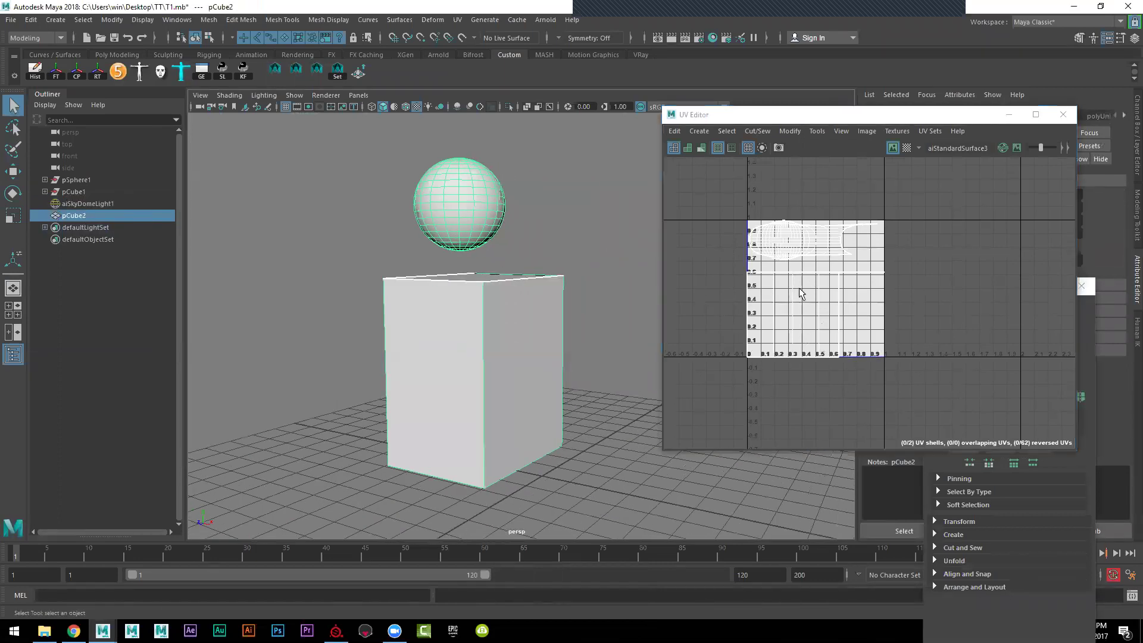
right_click(460, 205)
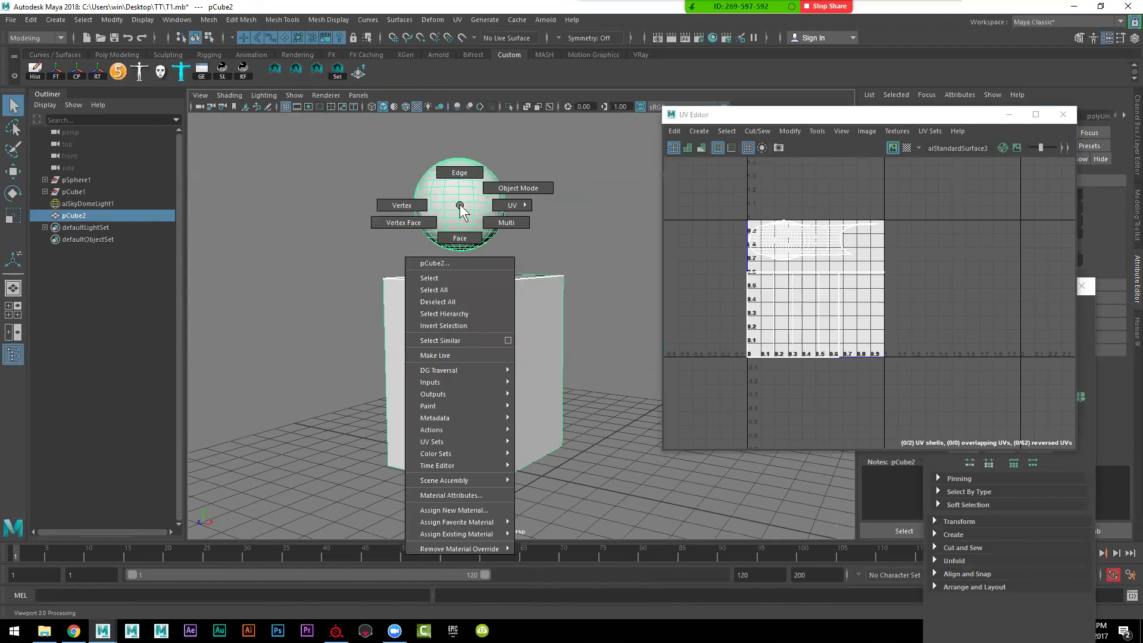
Step: Move the sphere's UV shell right out of the 0–1 square and rescale it
click(465, 238)
drag(375, 122, 520, 256)
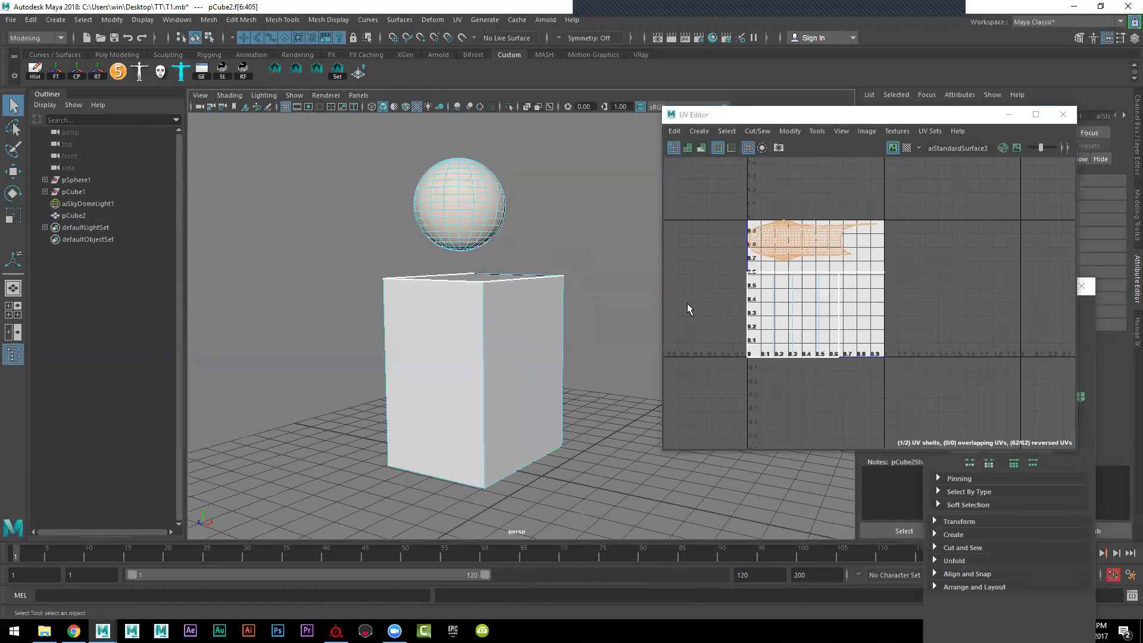
key(w)
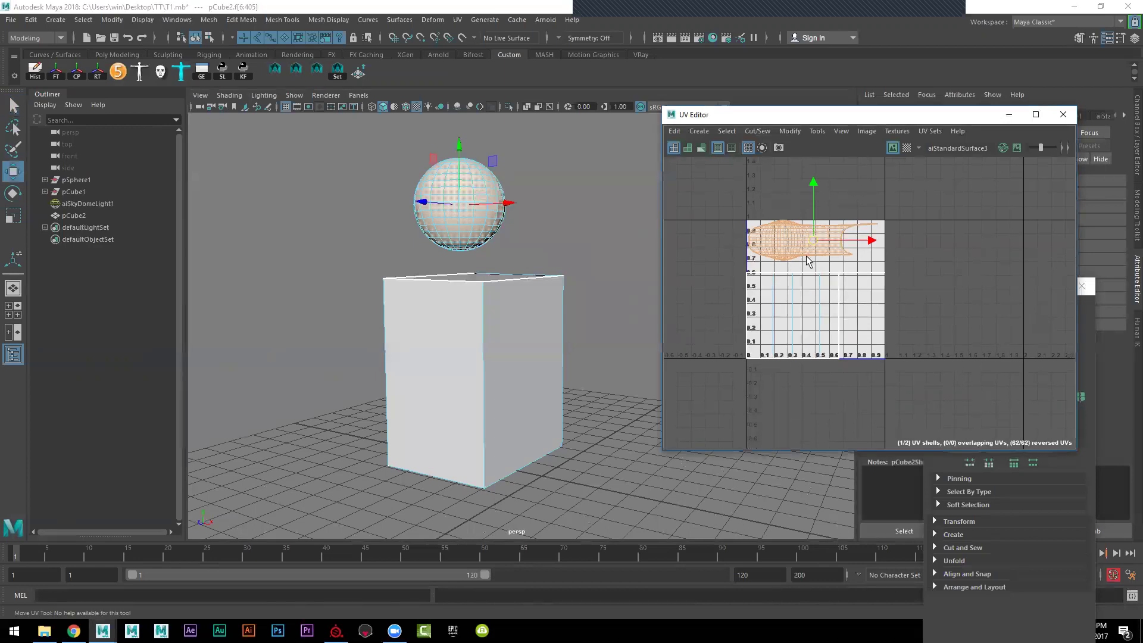
drag(811, 250, 957, 280)
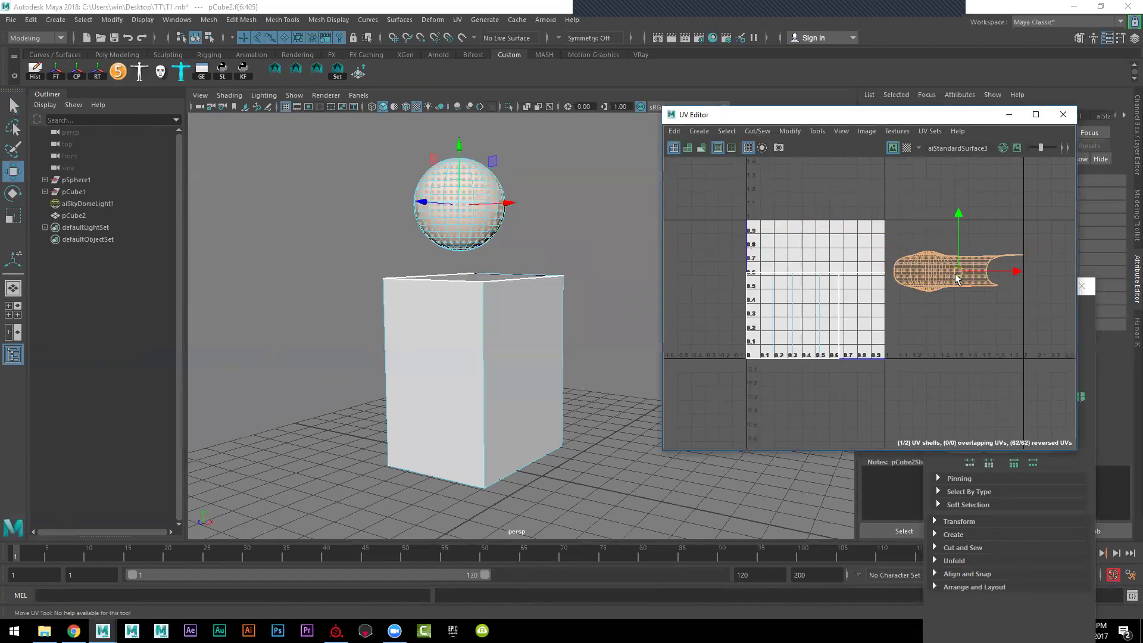
scroll(965, 283, up, 2)
scroll(971, 285, up, 1)
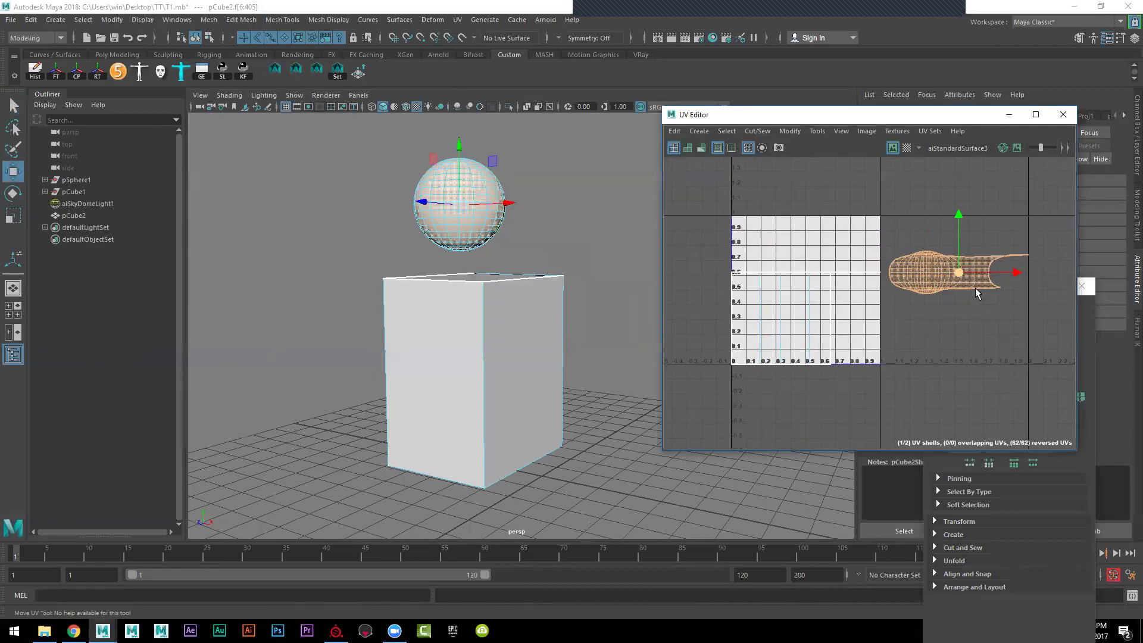
key(r)
drag(1007, 273, 995, 280)
drag(958, 219, 954, 174)
mouse_move(1014, 272)
mouse_down()
mouse_move(1033, 274)
mouse_move(1014, 273)
mouse_up()
mouse_move(529, 288)
right_down()
mouse_move(576, 271)
mouse_move(549, 340)
mouse_move(546, 319)
right_up()
Step: Move the box's UV shell into the 2–3 tile, narrow it, and return to Object Mode
mouse_move(610, 490)
mouse_down()
mouse_move(390, 377)
mouse_move(332, 259)
mouse_up()
scroll(835, 323, down, 1)
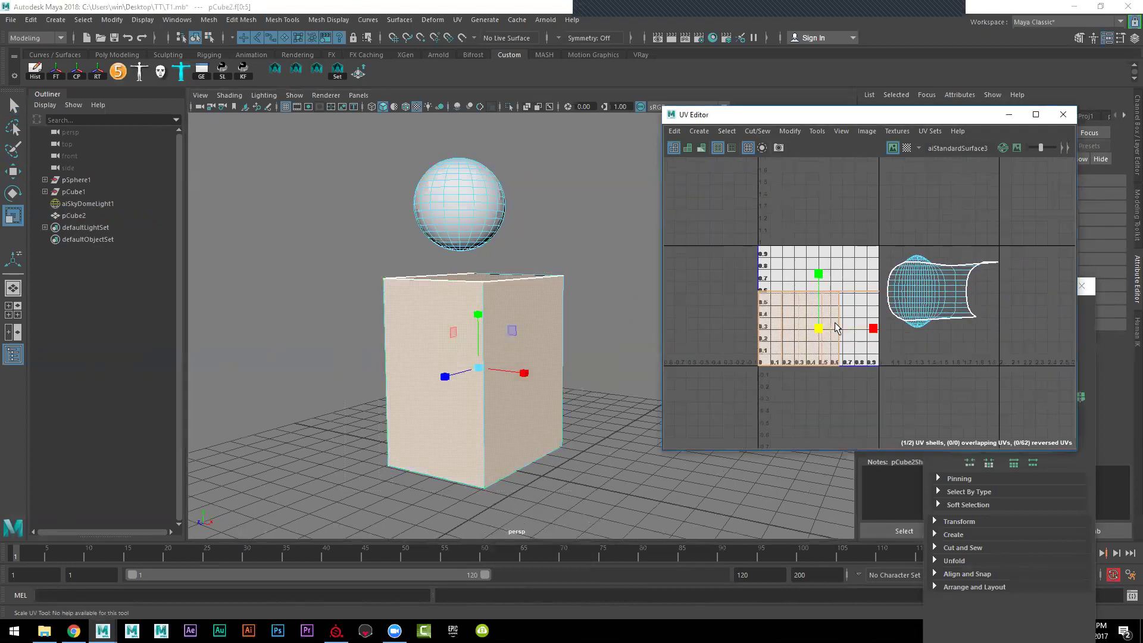
key(w)
drag(817, 326, 1055, 326)
alt+middle_drag(955, 324, 805, 327)
drag(911, 305, 959, 303)
key(r)
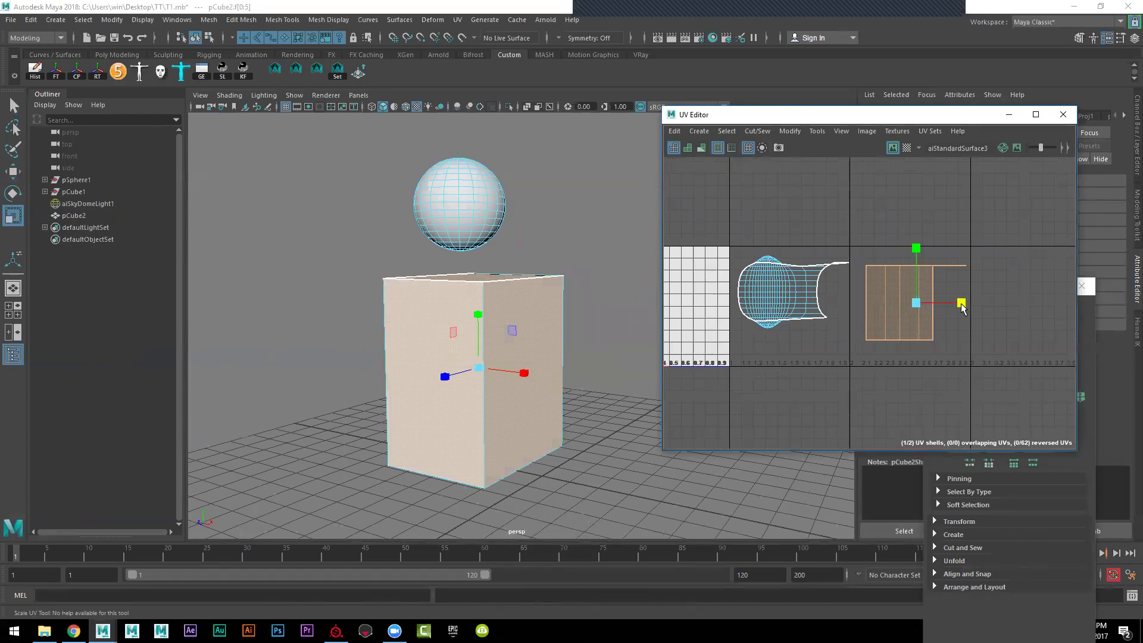
scroll(925, 329, down, 2)
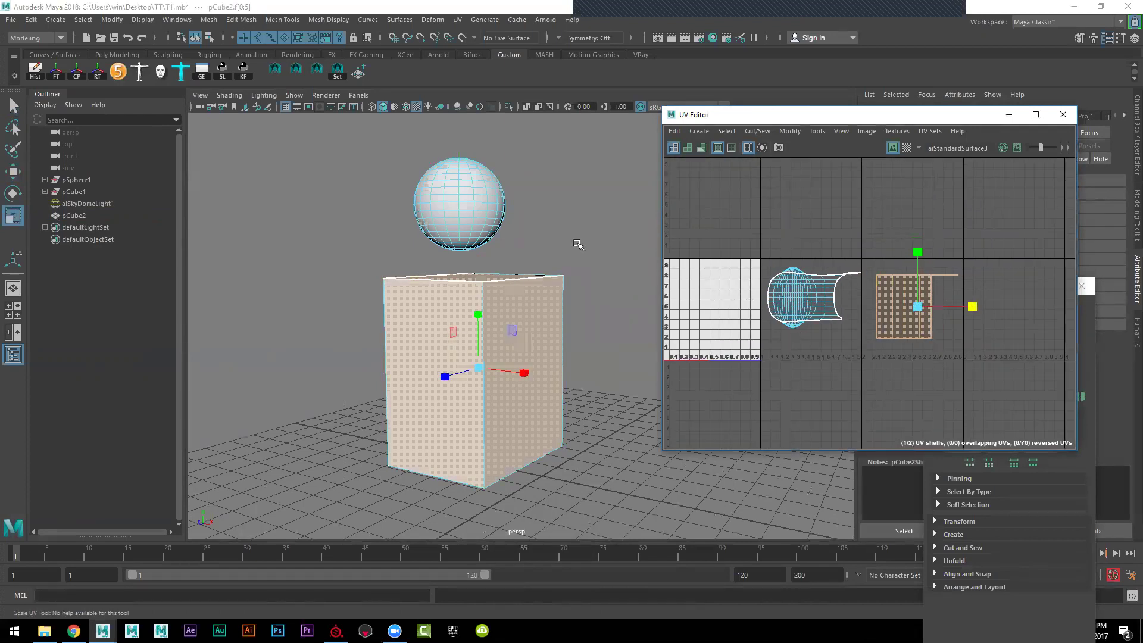
right_drag(543, 304, 619, 271)
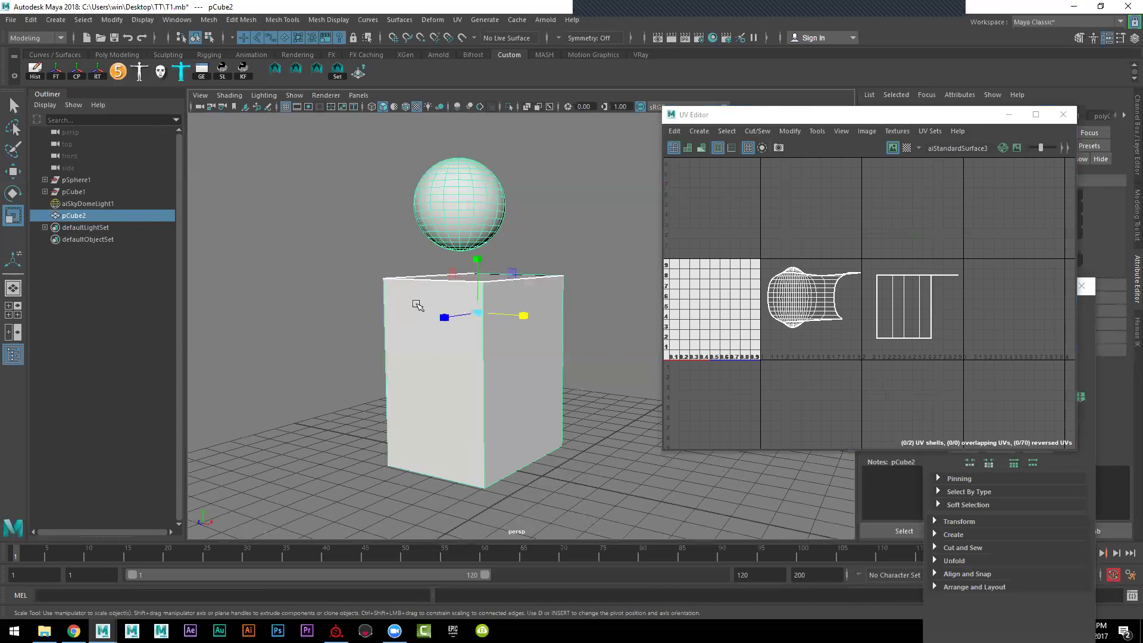
scroll(417, 305, up, 3)
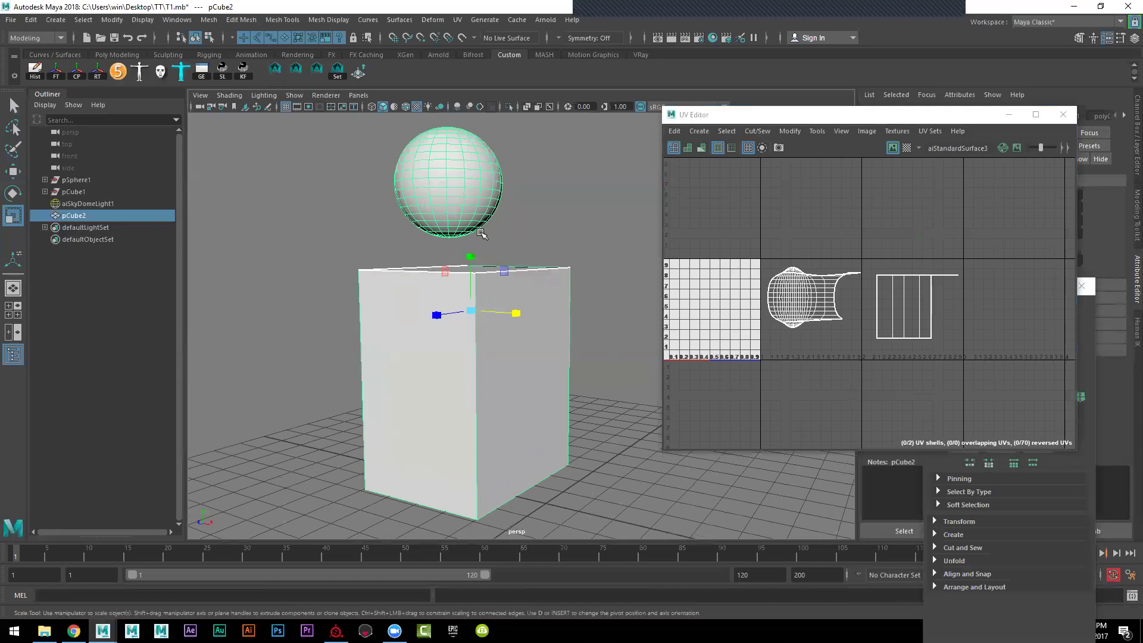
scroll(481, 234, up, 3)
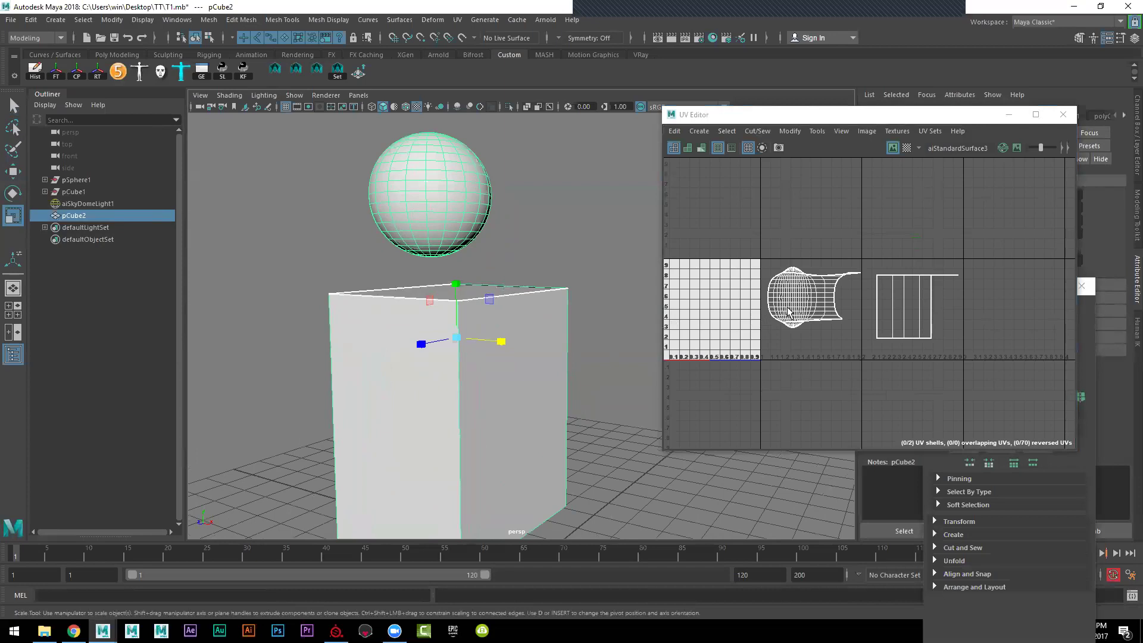
scroll(477, 274, down, 5)
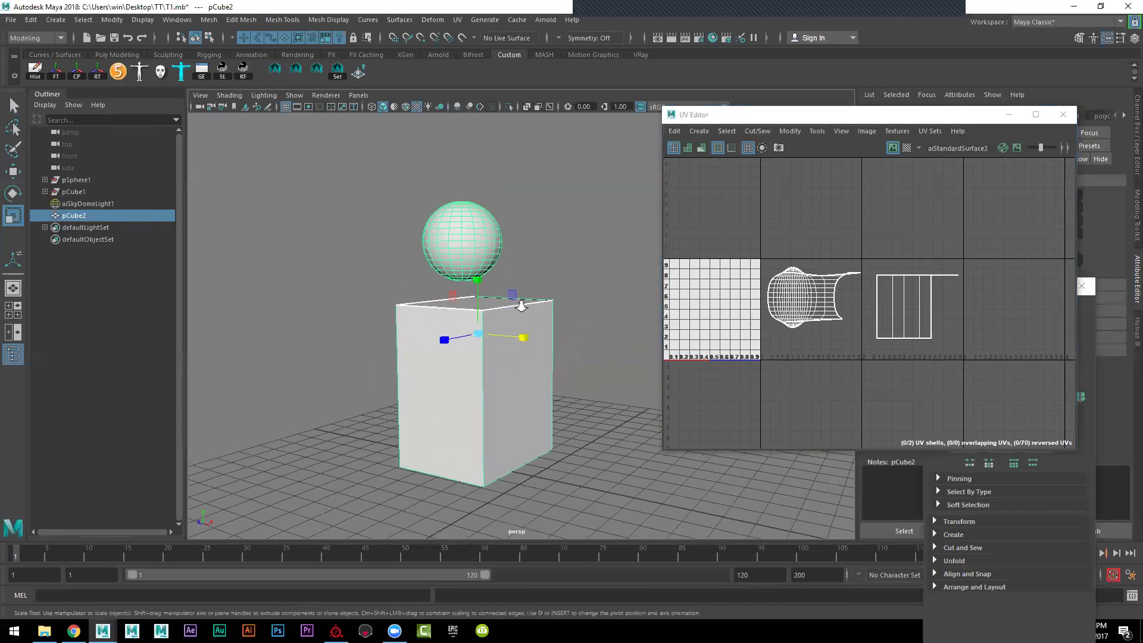
scroll(466, 284, up, 2)
scroll(488, 304, up, 2)
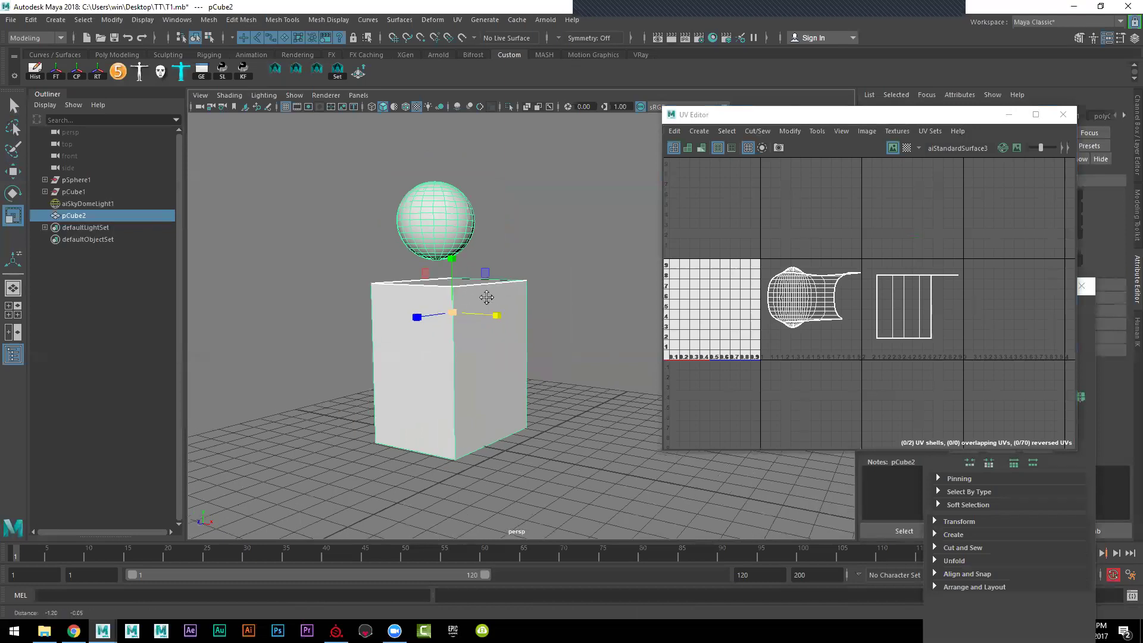
scroll(515, 334, up, 2)
mouse_move(516, 333)
alt+right_down()
mouse_move(500, 310)
mouse_move(553, 338)
alt+right_up()
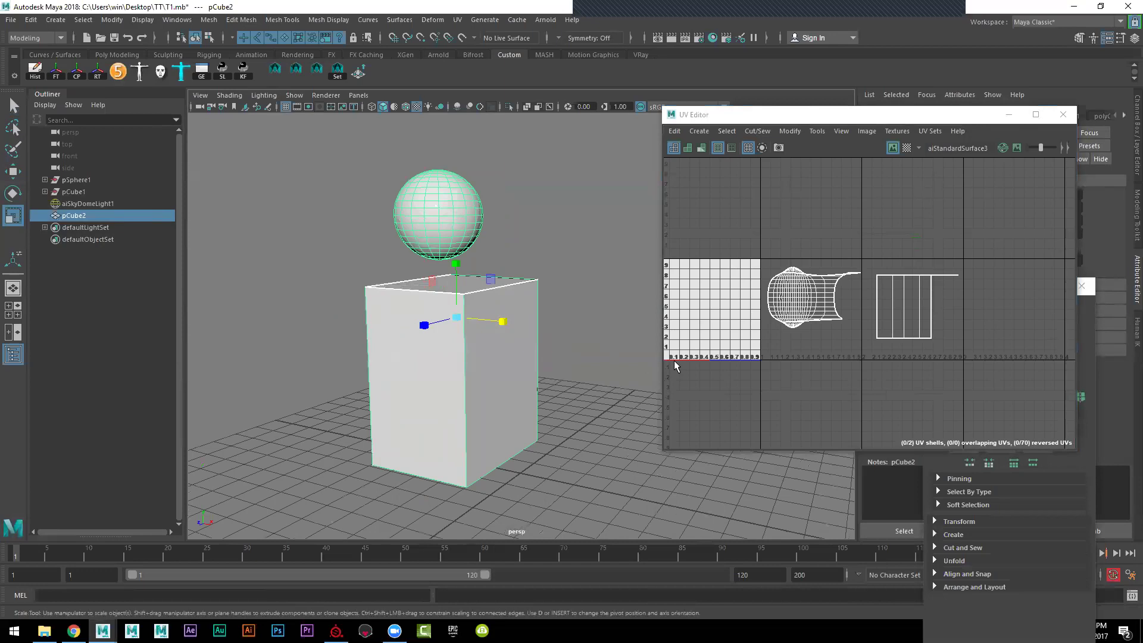
alt+middle_drag(695, 359, 743, 360)
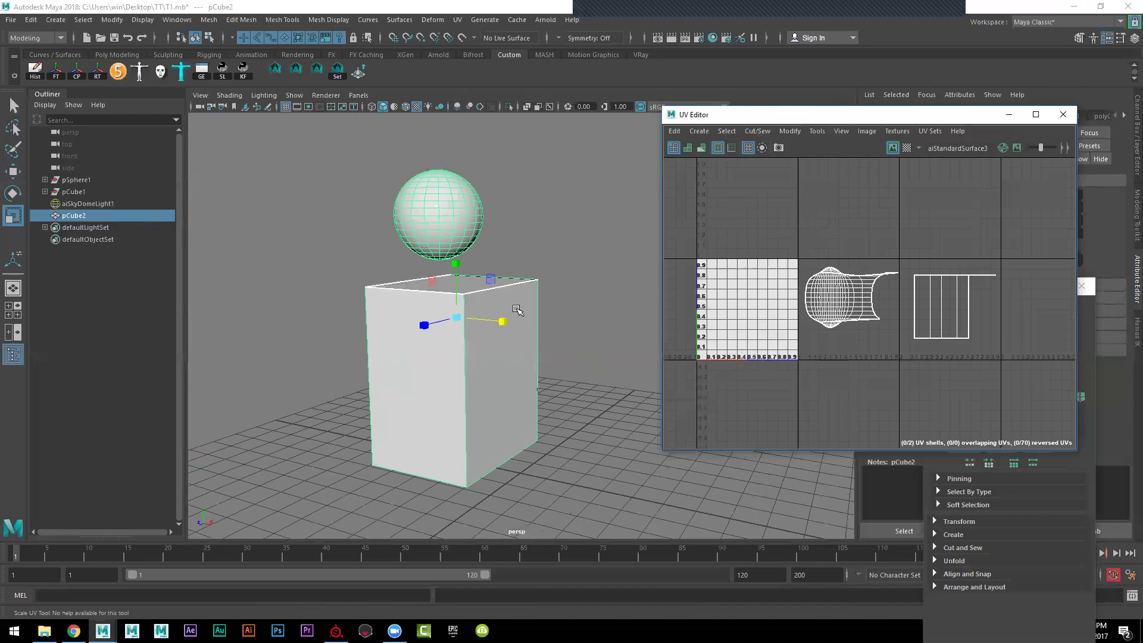
middle_click(444, 210)
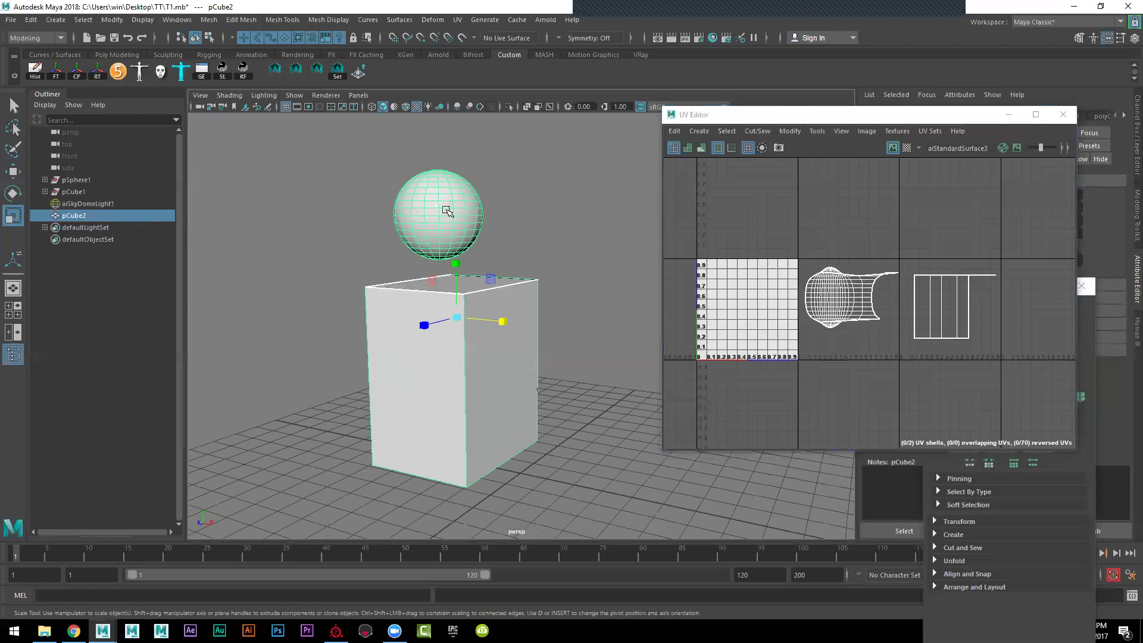
Step: Dismiss the marking menus and tumble and pan the view closer to the sphere and box
right_click(445, 201)
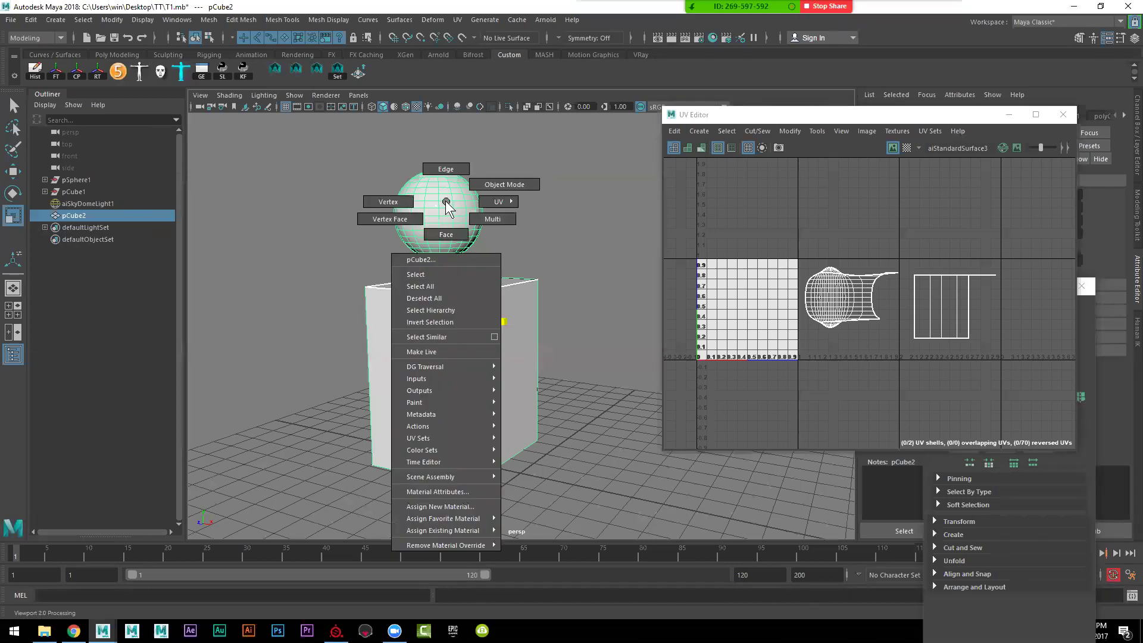
click(445, 202)
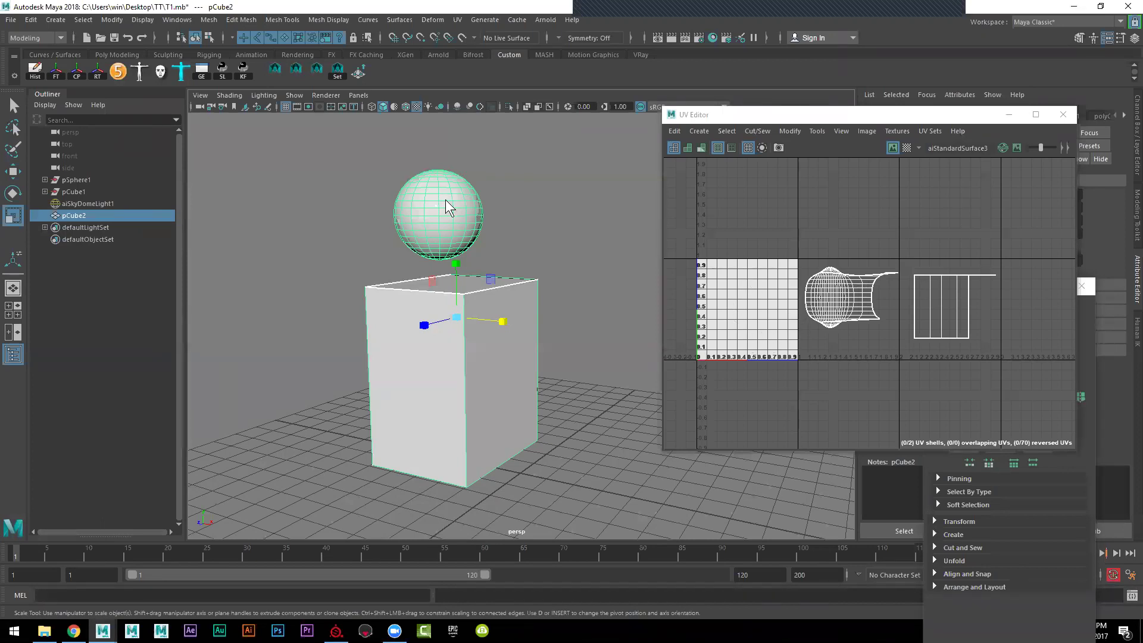
shift+right_click(446, 201)
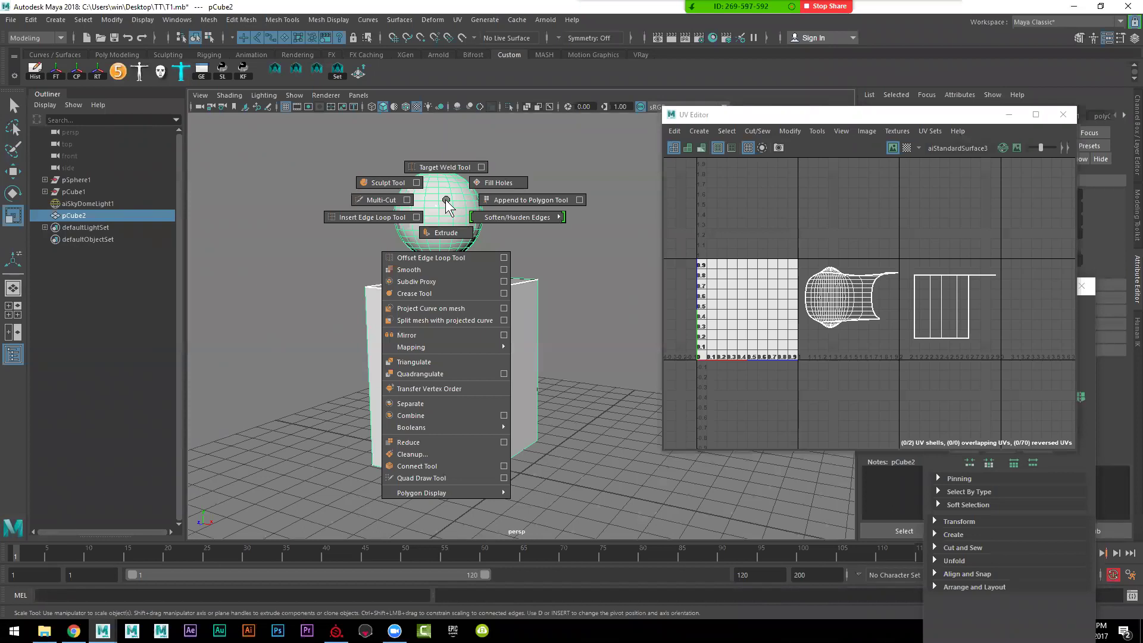
click(446, 200)
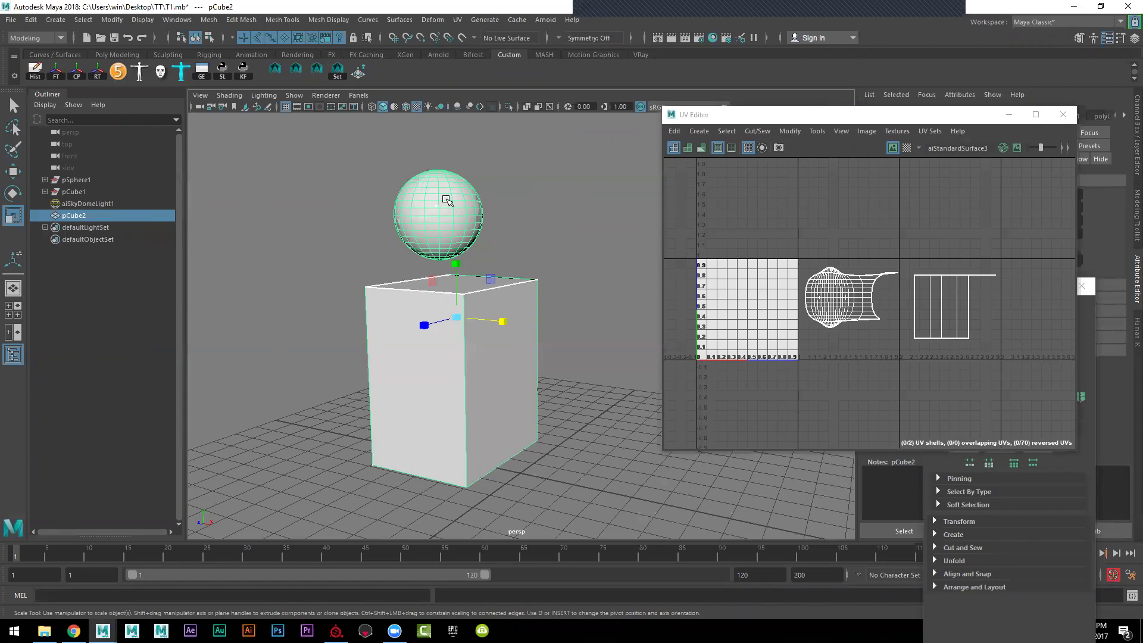
alt+drag(448, 200, 445, 197)
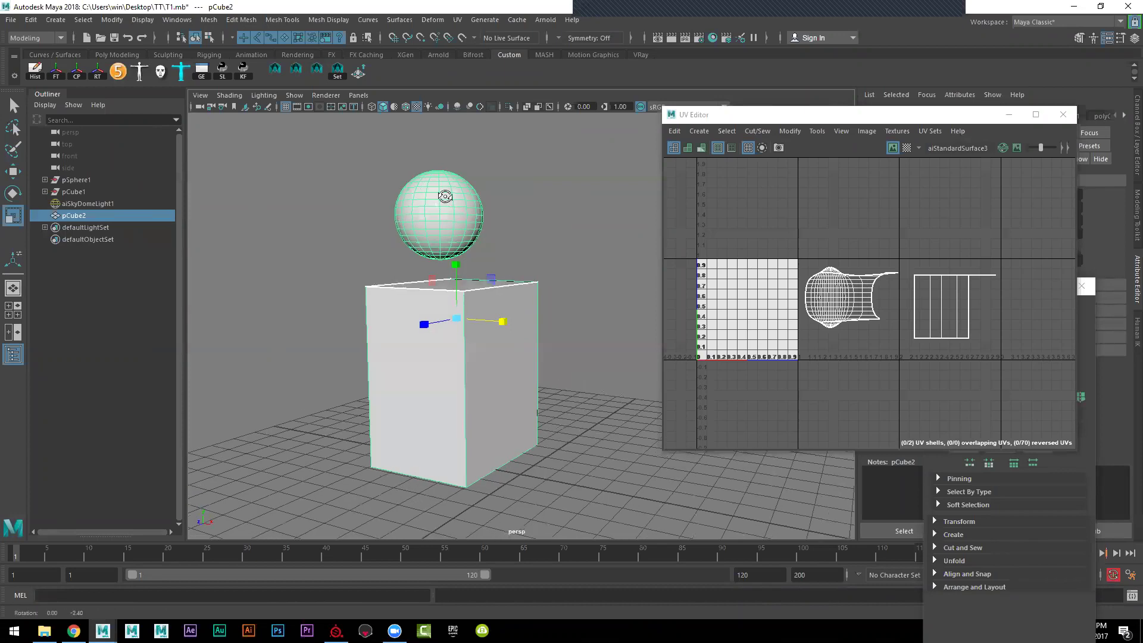
alt+middle_drag(445, 196, 492, 221)
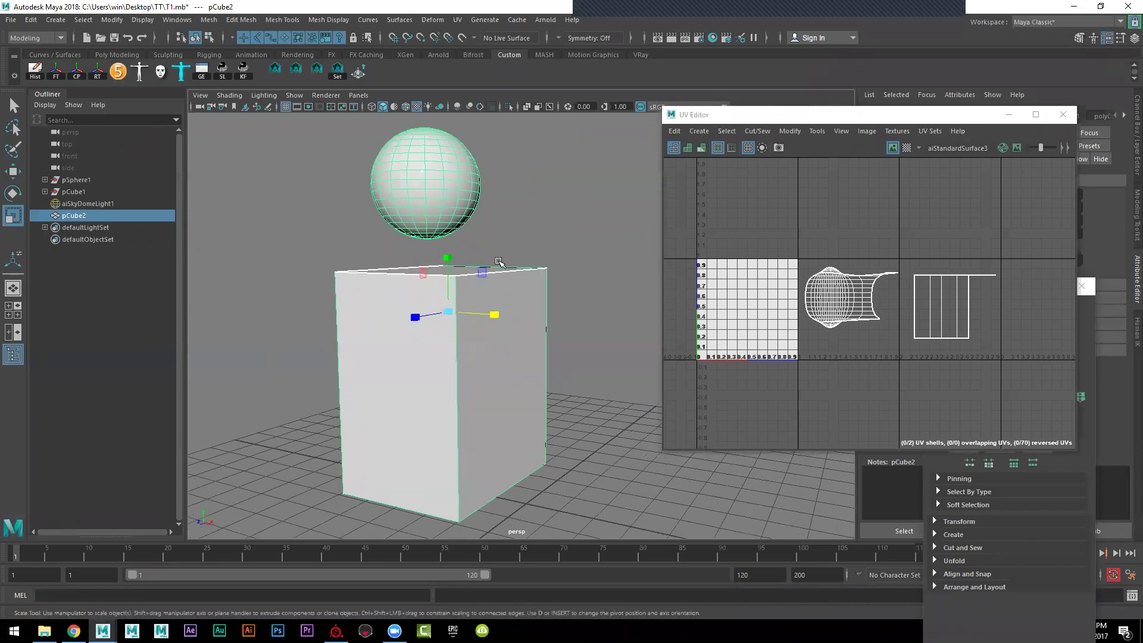
alt+drag(499, 262, 512, 250)
alt+right_drag(512, 250, 538, 236)
click(538, 236)
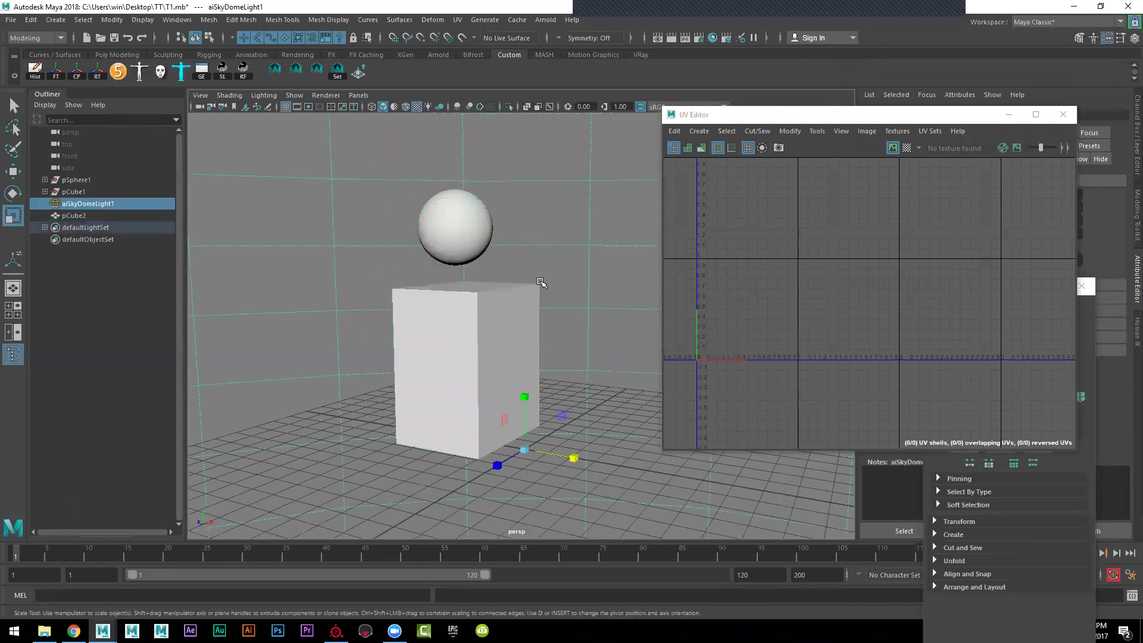
Step: Reselect pCube2 and marquee-select all six box faces in Face mode
click(505, 310)
mouse_move(489, 328)
alt+mouse_down()
mouse_move(516, 331)
mouse_move(463, 317)
mouse_move(421, 283)
mouse_move(468, 325)
alt+mouse_up()
scroll(468, 325, up, 2)
scroll(474, 316, up, 3)
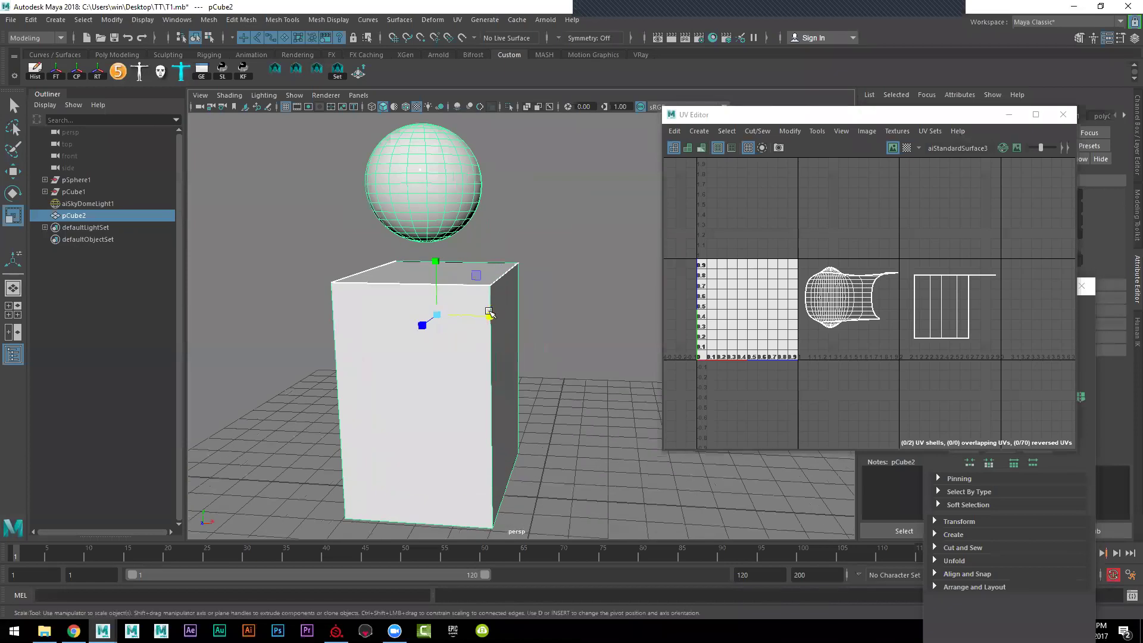
alt+middle_drag(489, 312, 506, 322)
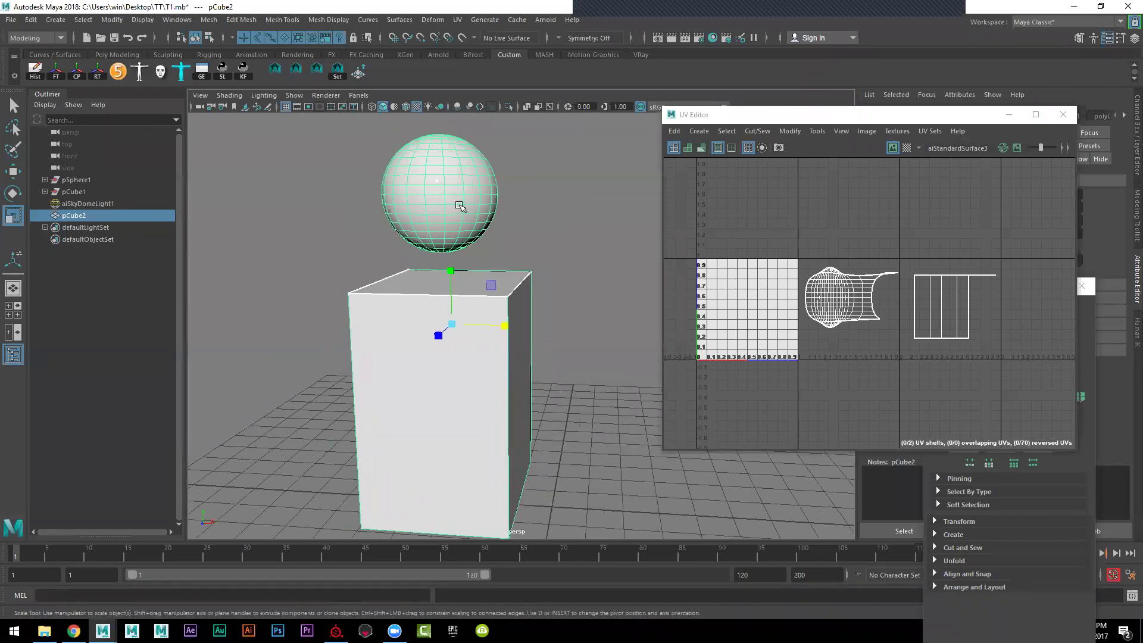
alt+drag(459, 206, 484, 272)
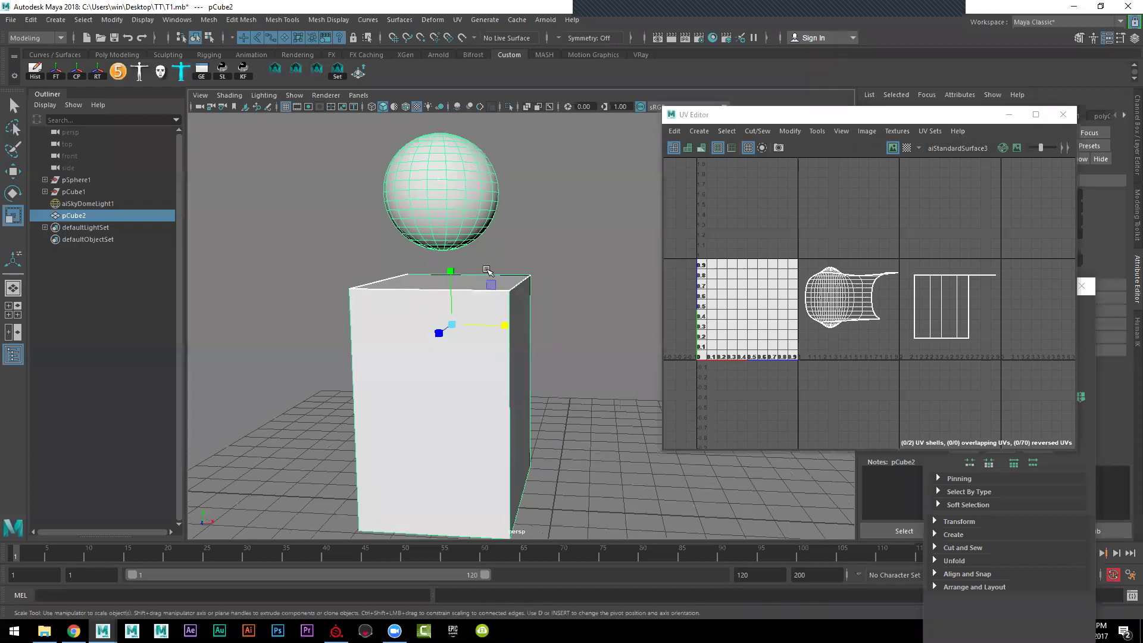
alt+middle_drag(468, 273, 451, 305)
alt+drag(451, 305, 423, 242)
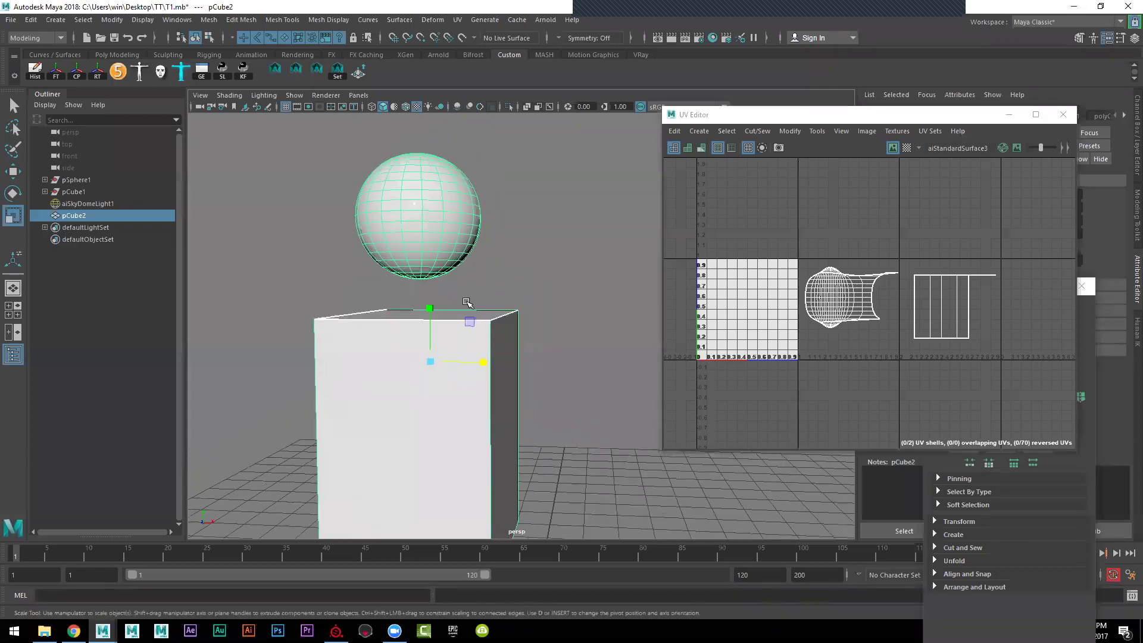
right_drag(420, 210, 416, 234)
drag(309, 141, 580, 293)
Step: Assign a new Lambert material, lambert3, to the sphere's faces and colour it red
right_drag(422, 206, 448, 523)
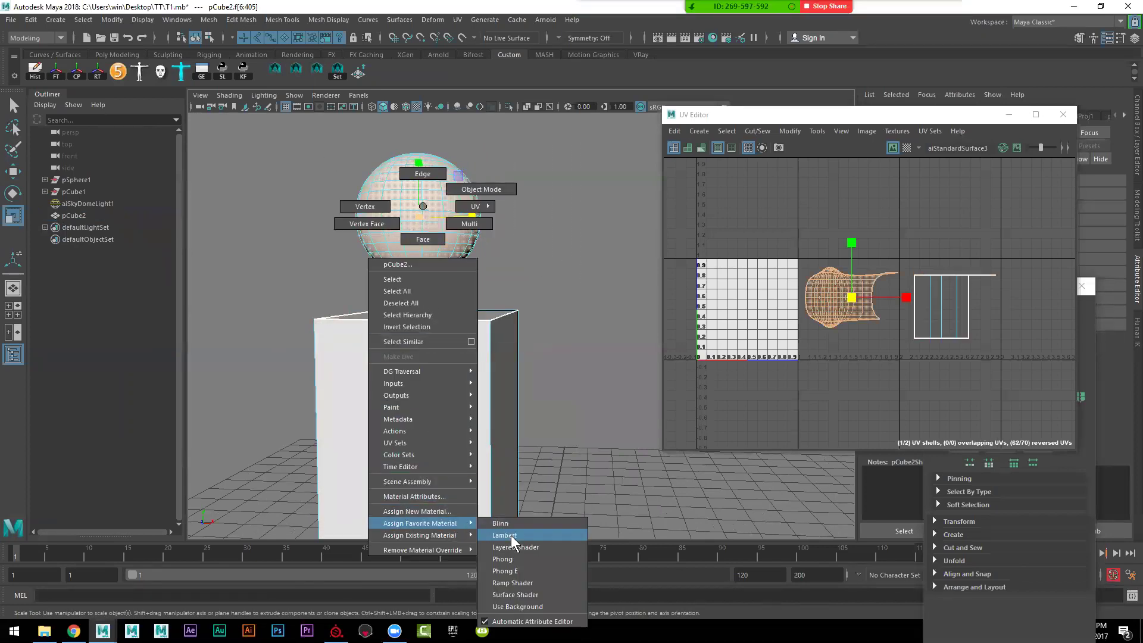
right_drag(448, 523, 511, 535)
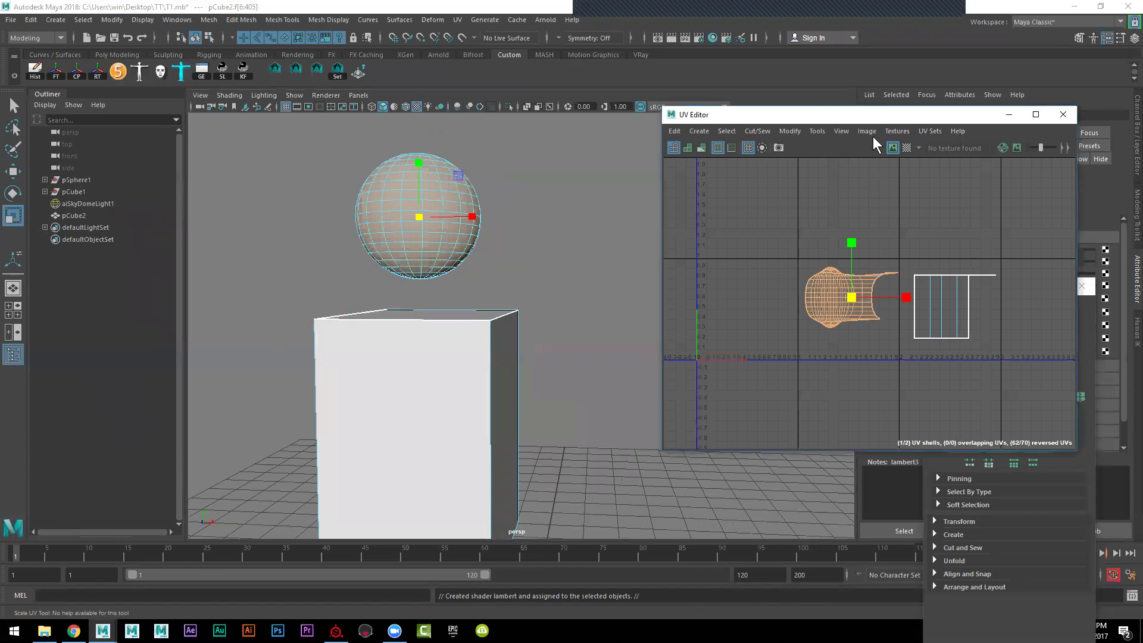
drag(876, 116, 787, 391)
click(978, 250)
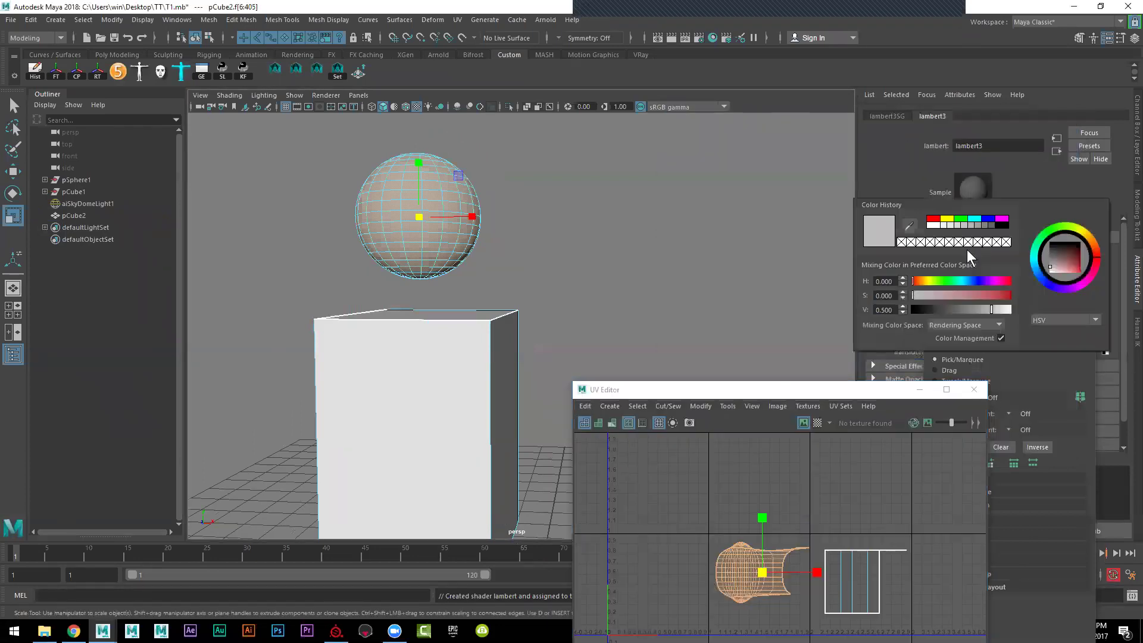
click(941, 226)
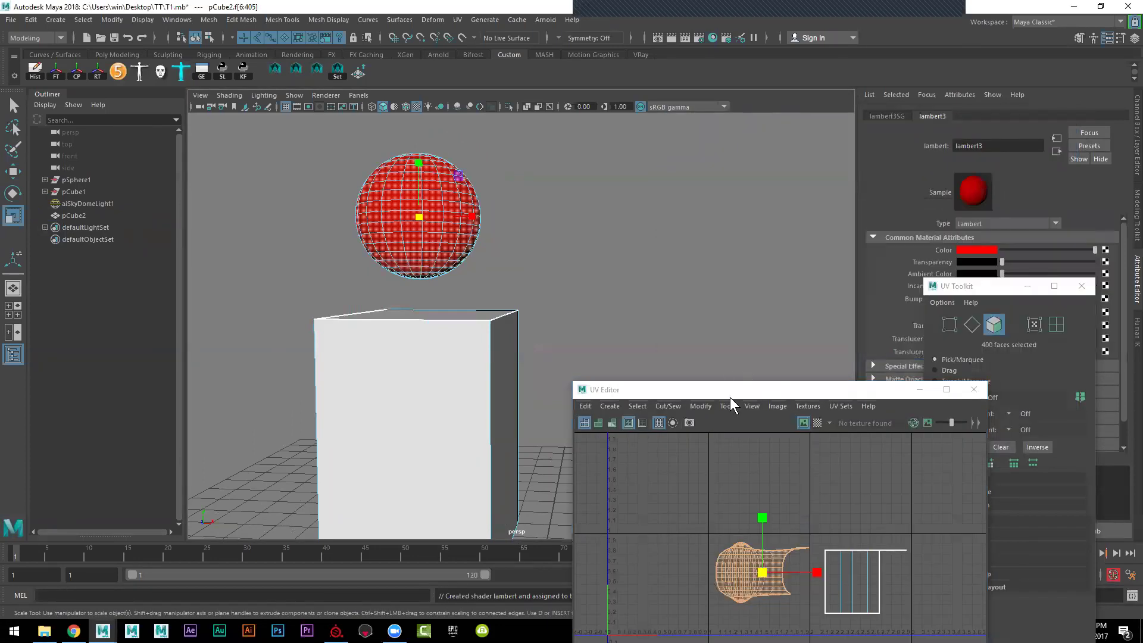
drag(732, 389, 757, 195)
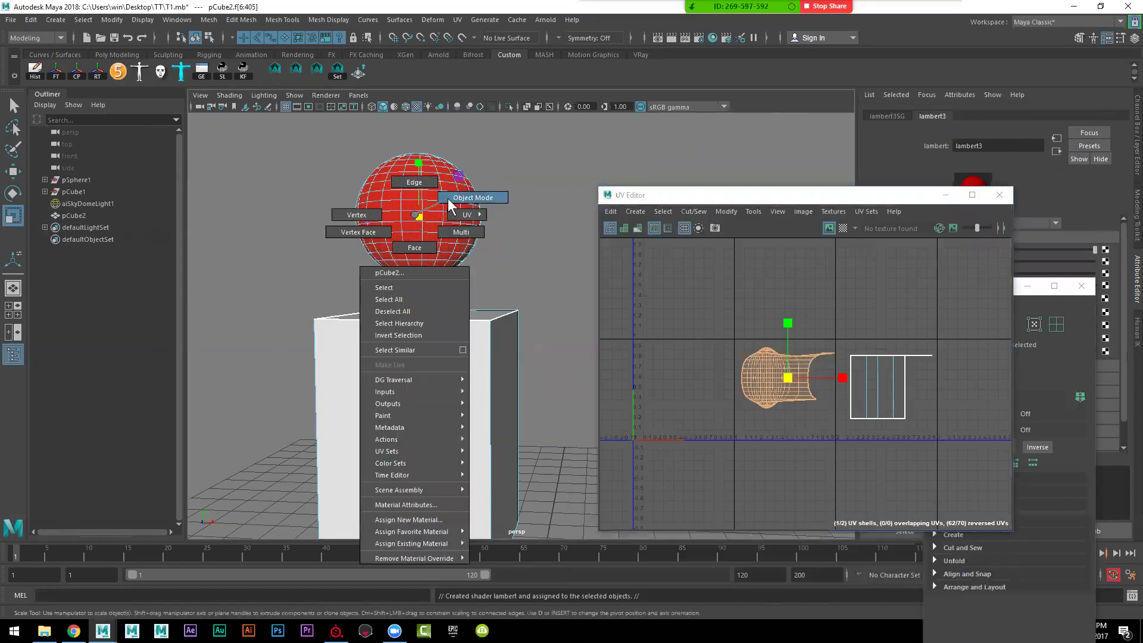
Step: Select the sphere's faces and shift their UV shell left, nudging it slightly down
right_drag(417, 220, 447, 198)
click(456, 230)
alt+drag(444, 223, 455, 230)
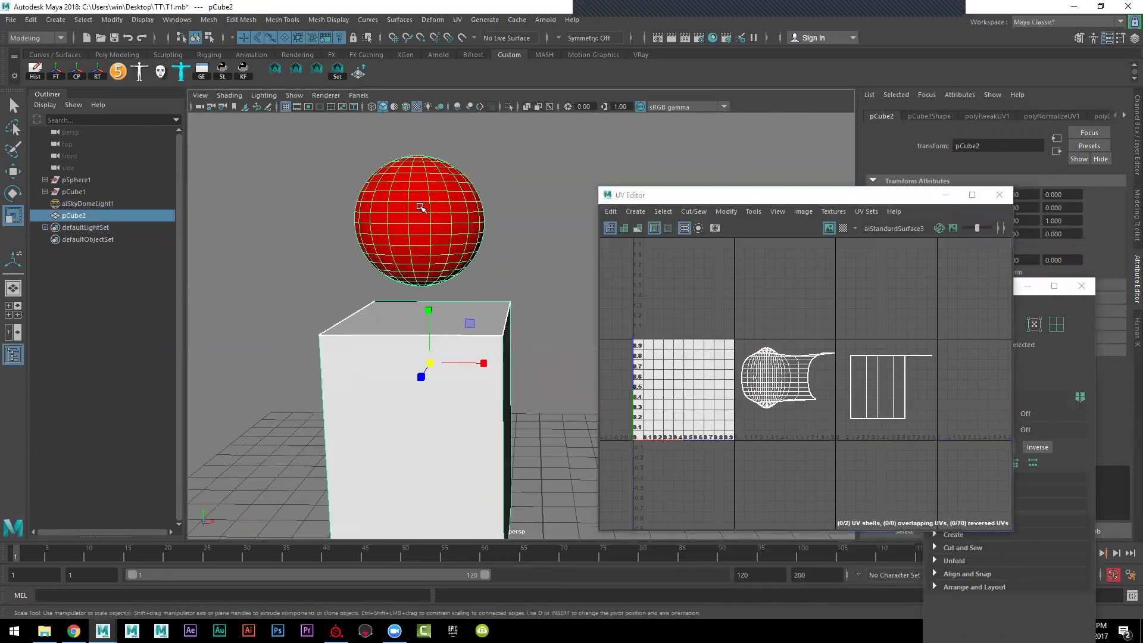
right_drag(422, 209, 331, 149)
drag(331, 149, 566, 294)
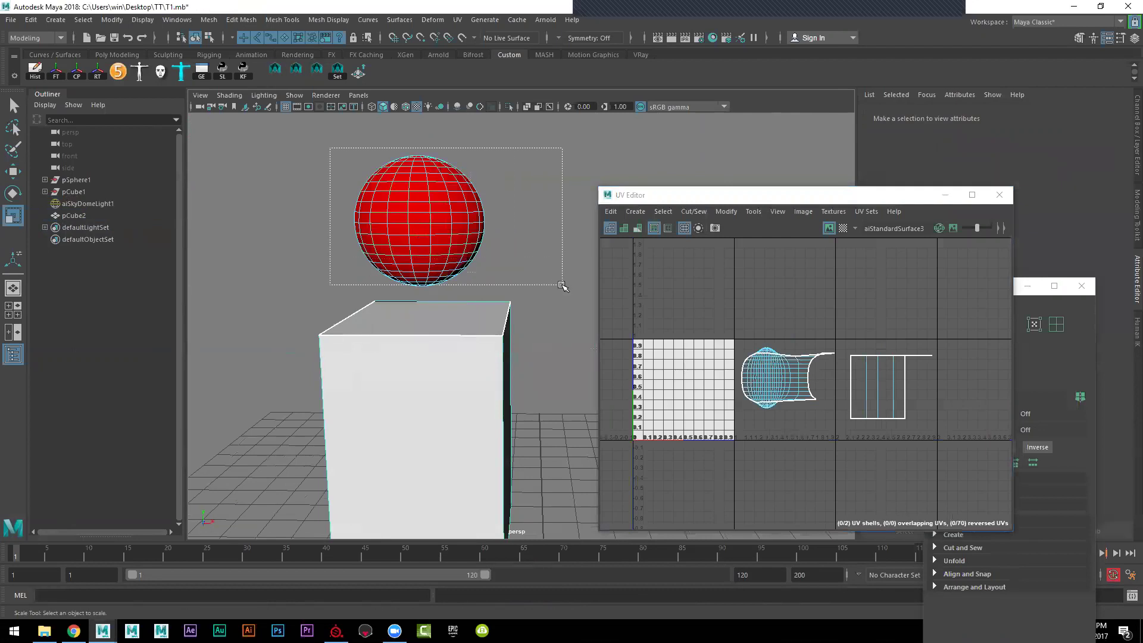
scroll(756, 410, up, 1)
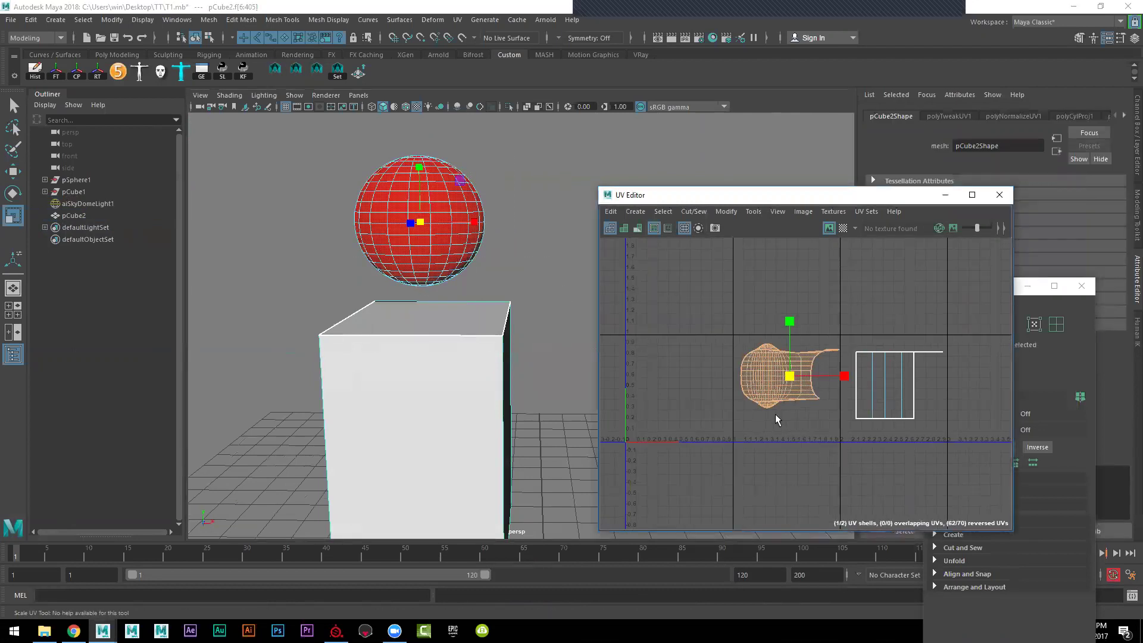
key(w)
mouse_move(785, 380)
mouse_down()
mouse_move(691, 386)
mouse_move(678, 372)
mouse_up()
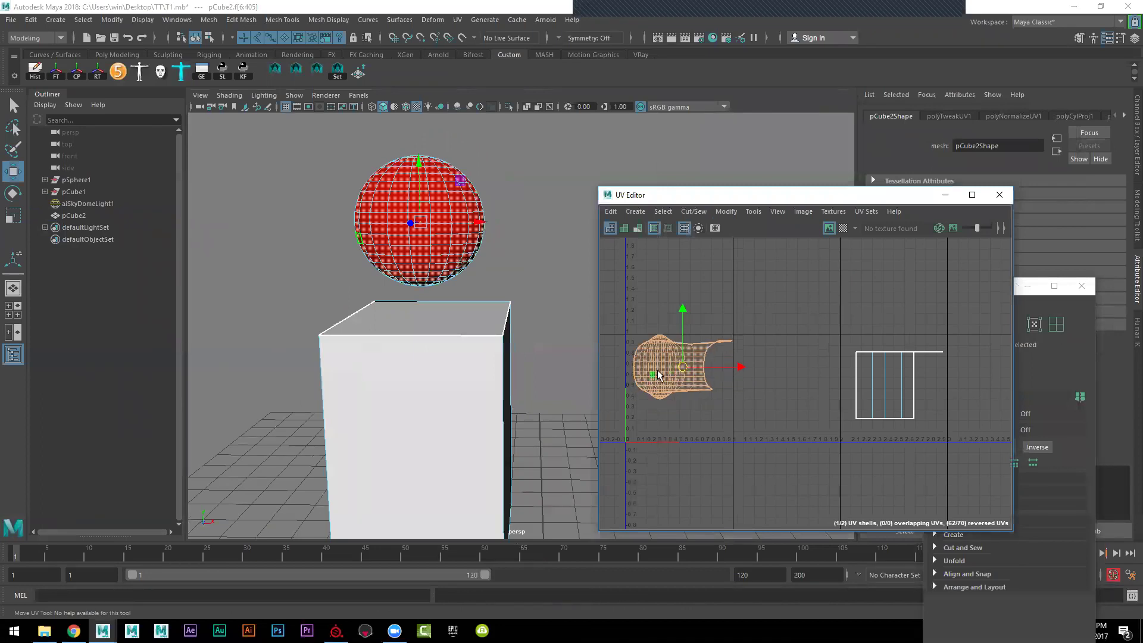
drag(683, 374, 684, 385)
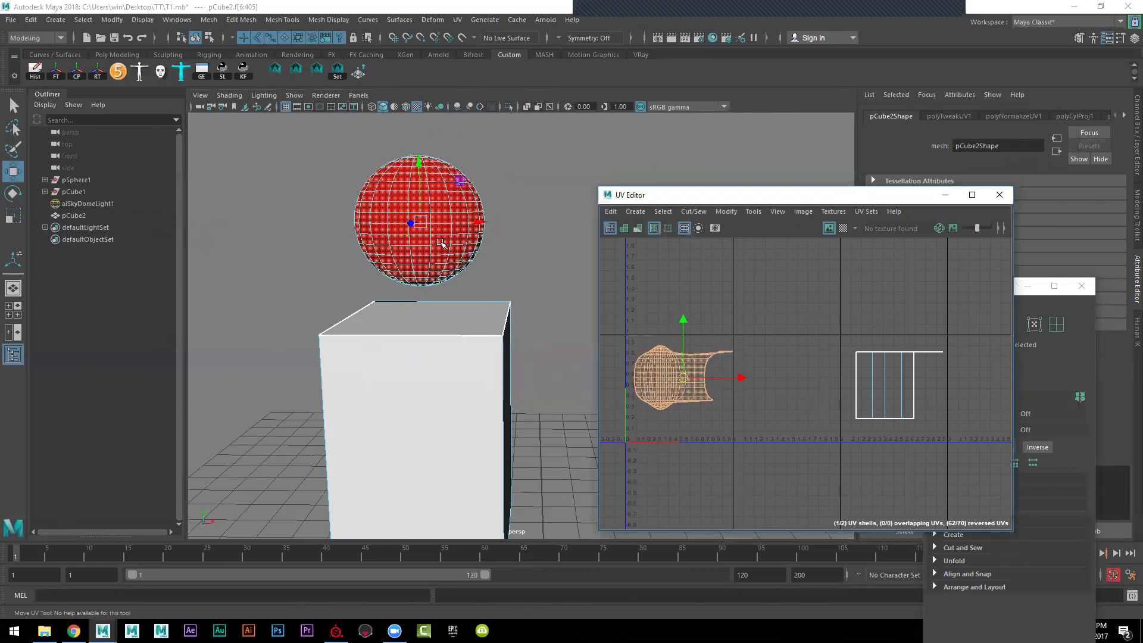
Step: Select all six of the box's faces for a new material assignment
right_drag(435, 246, 461, 243)
scroll(461, 243, down, 3)
scroll(460, 243, down, 3)
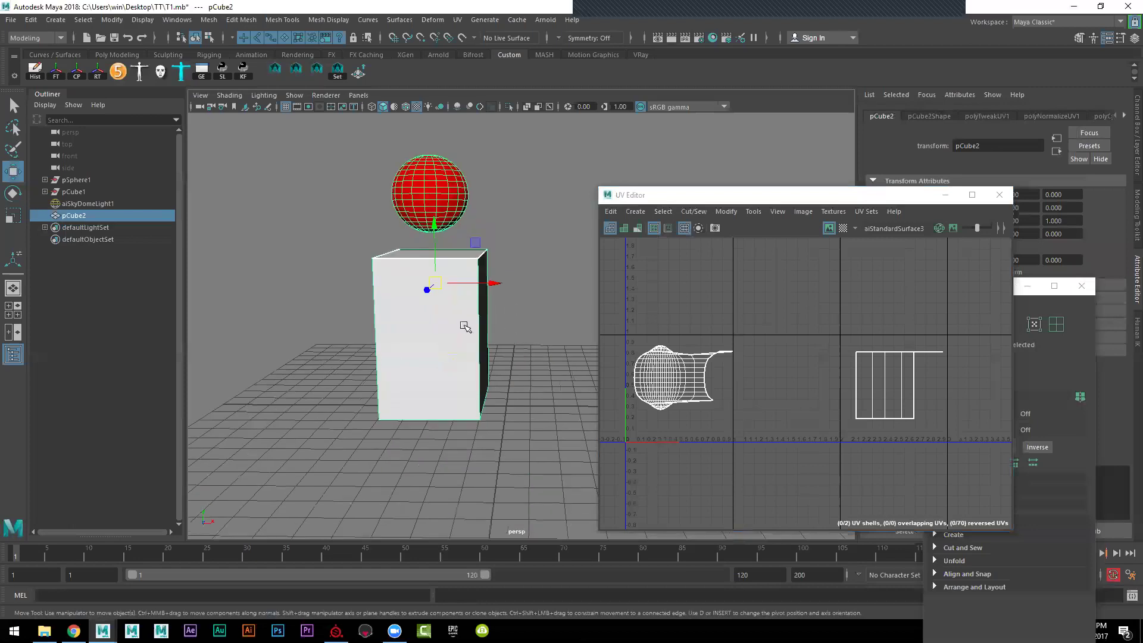
right_drag(433, 289, 443, 320)
drag(543, 469, 286, 239)
right_drag(404, 289, 431, 594)
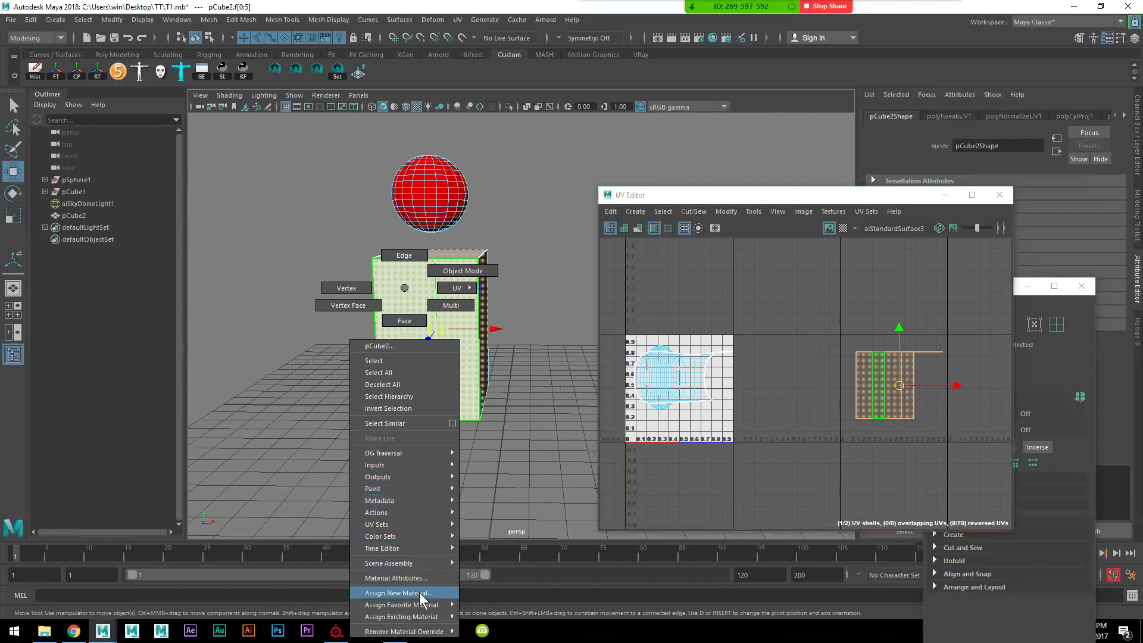
Step: Assign a new Lambert material to the box's faces and set its colour to red
click(484, 545)
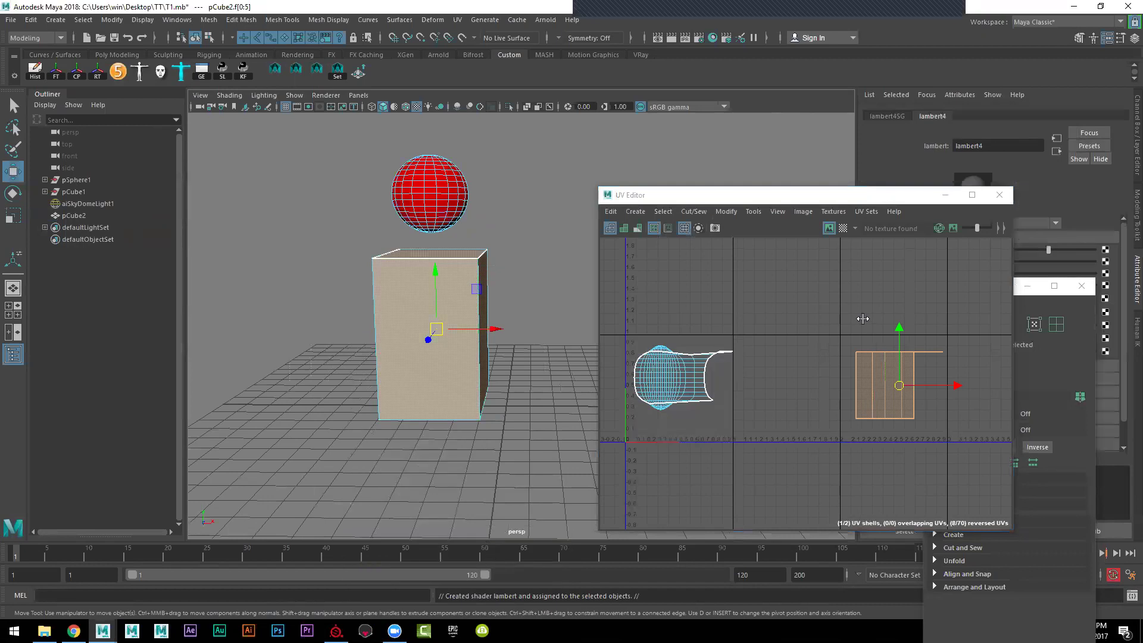
drag(863, 195, 825, 389)
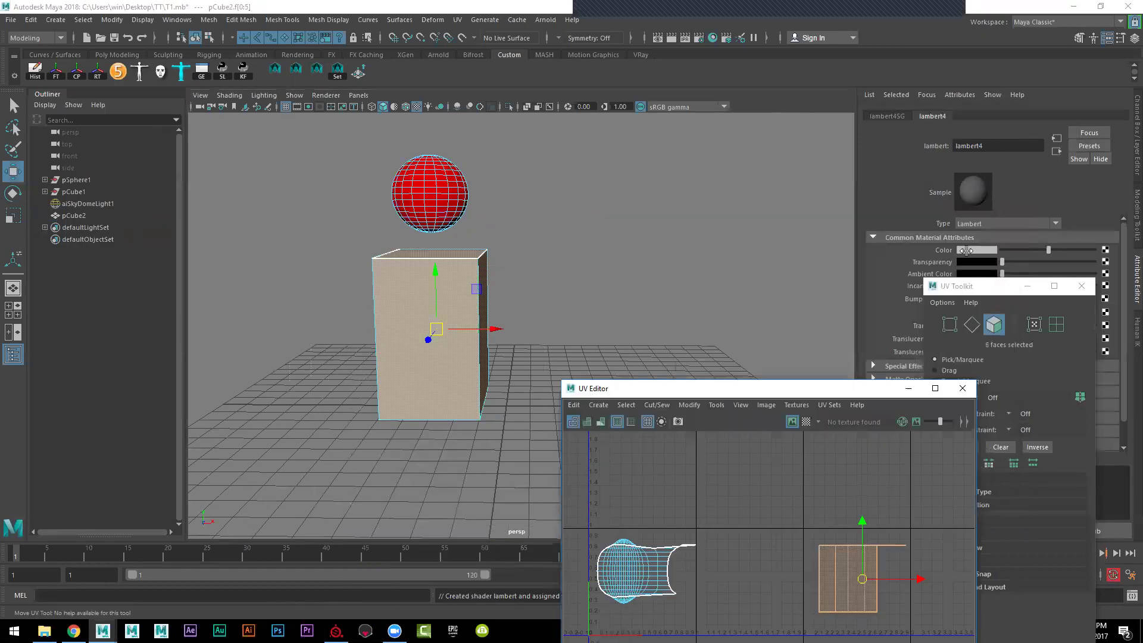
click(966, 251)
click(891, 242)
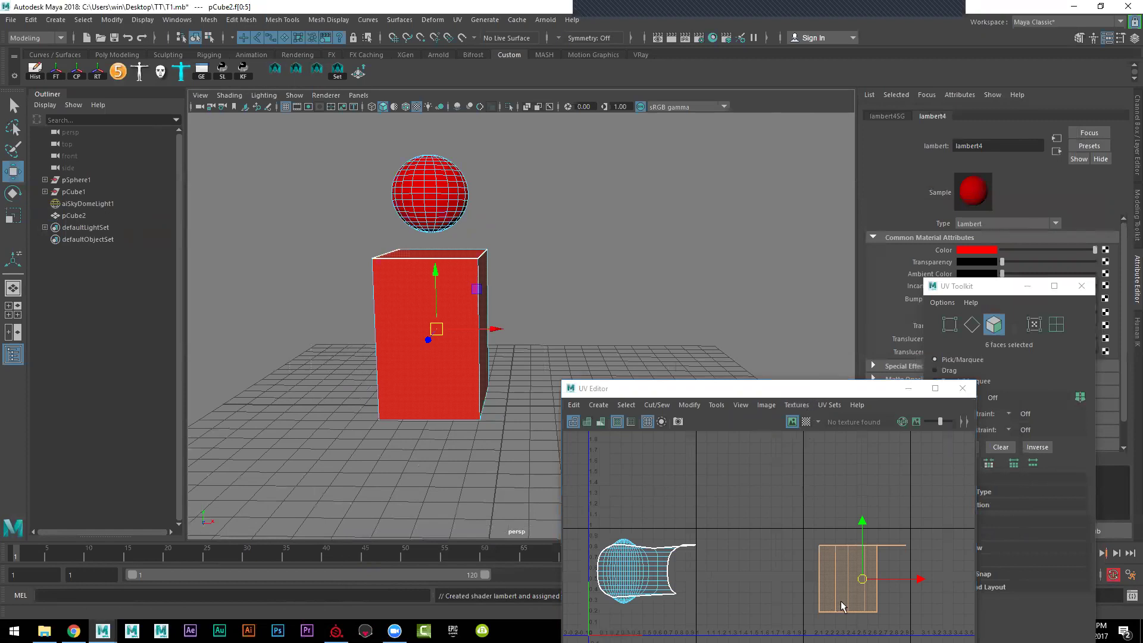
Step: Shift the box's UV shell left beneath the sphere's and return to Object Mode
drag(861, 581, 655, 587)
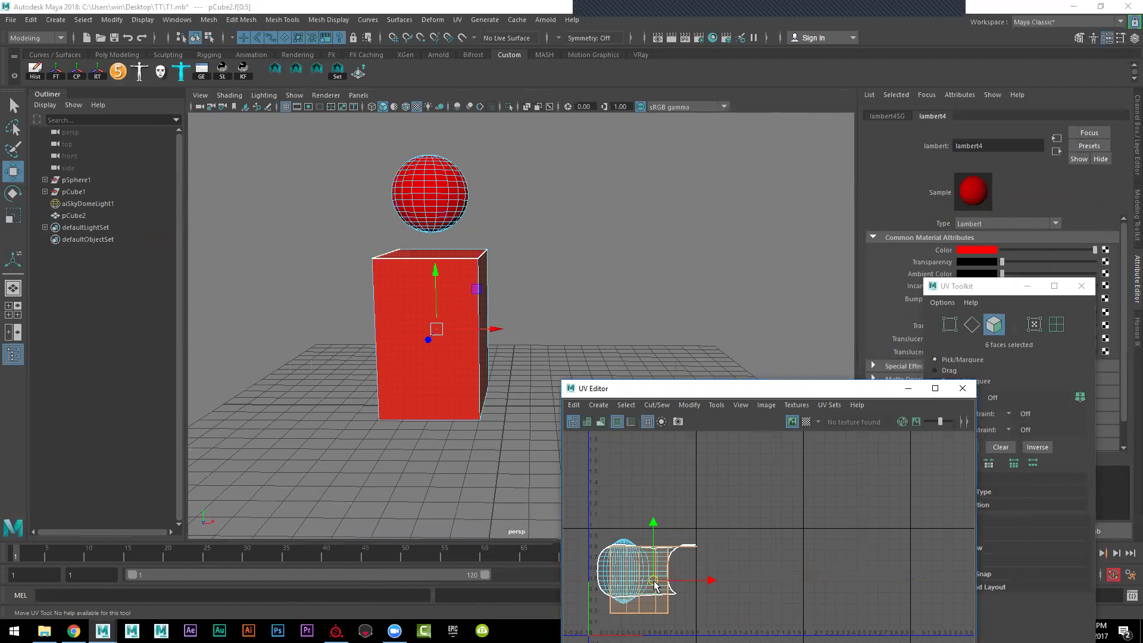
right_drag(430, 302, 470, 275)
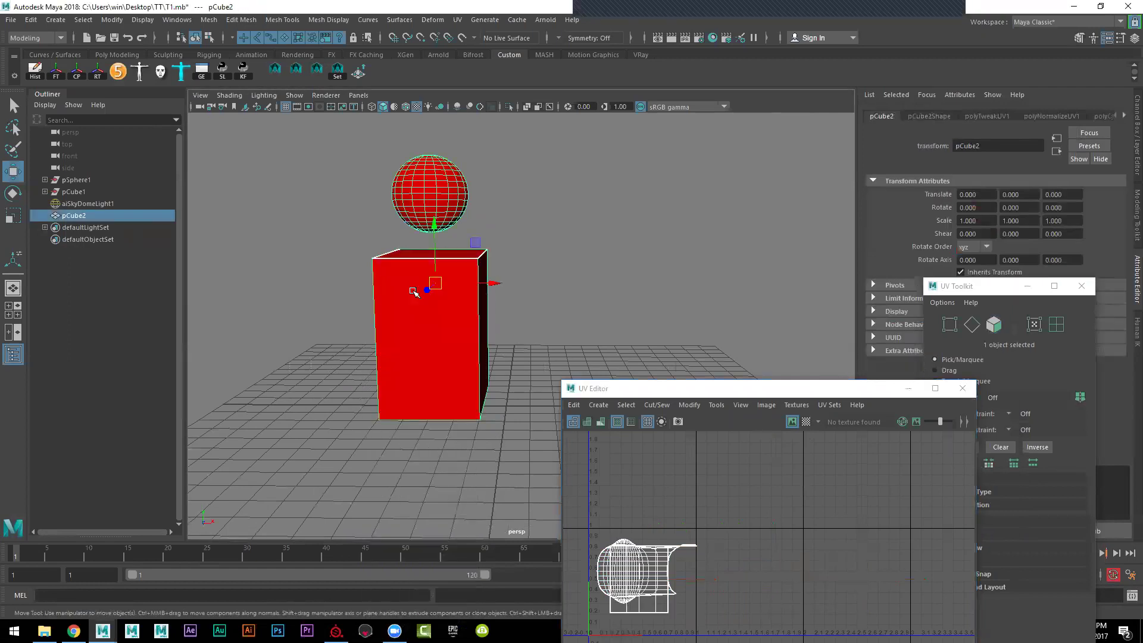
scroll(531, 243, down, 1)
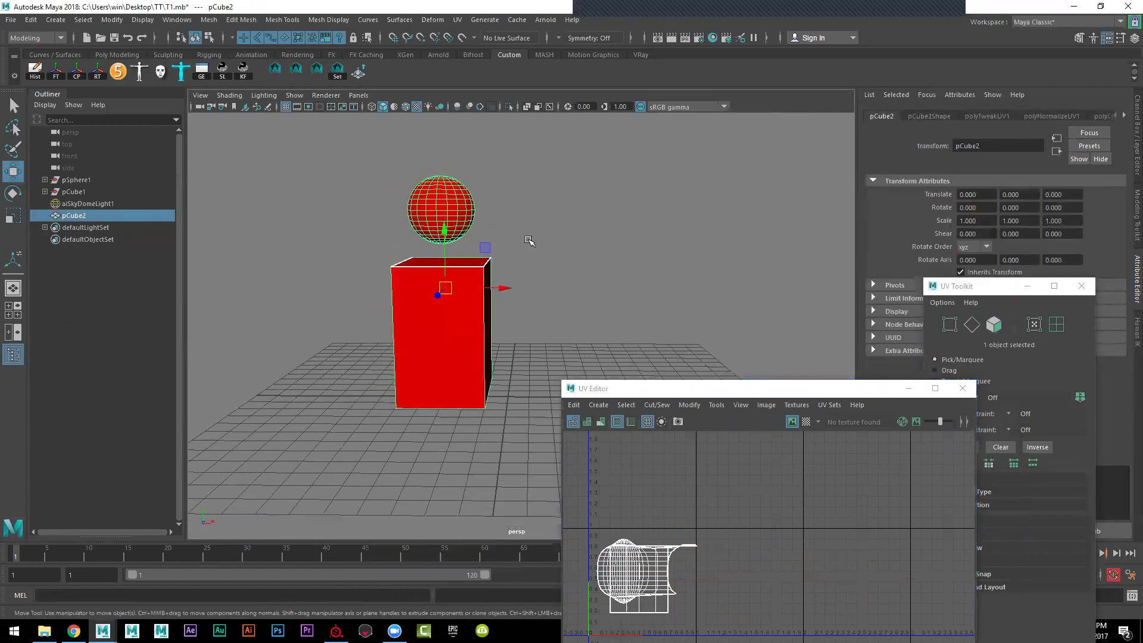
click(694, 388)
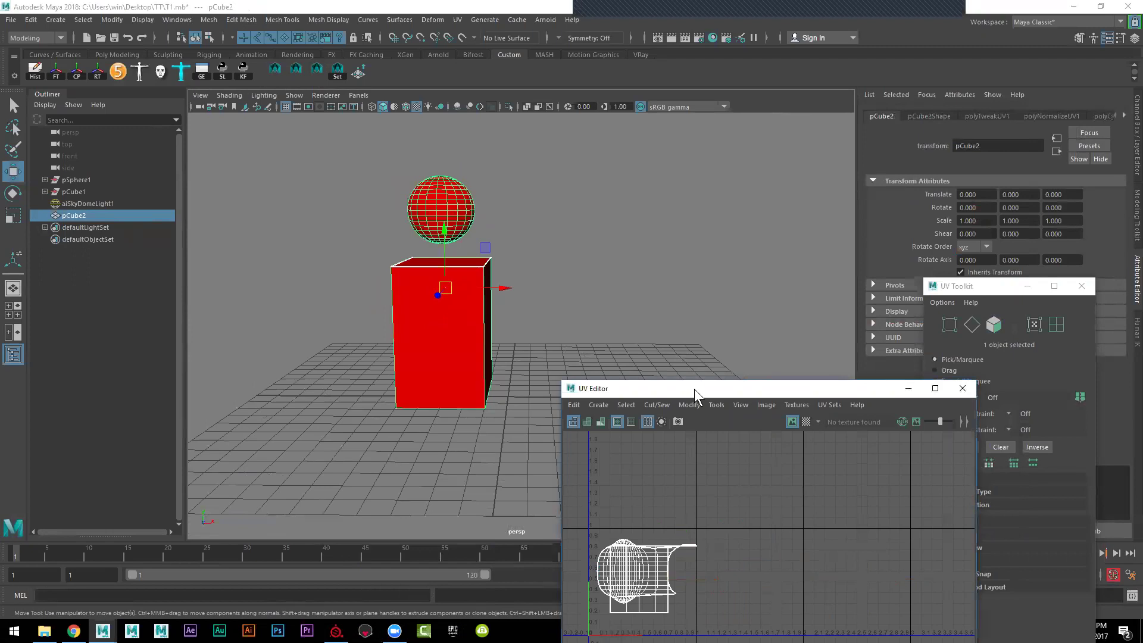
drag(694, 389, 667, 202)
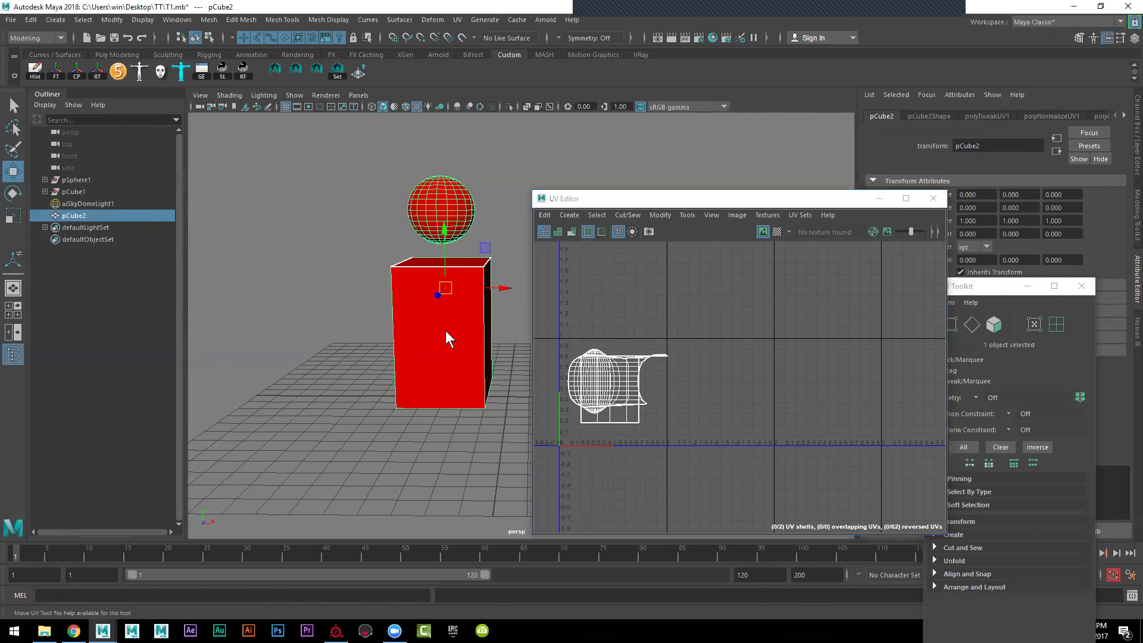
Step: Move the box's UV shell right, clear of the sphere's UVs
right_drag(446, 330, 410, 412)
drag(381, 448, 485, 256)
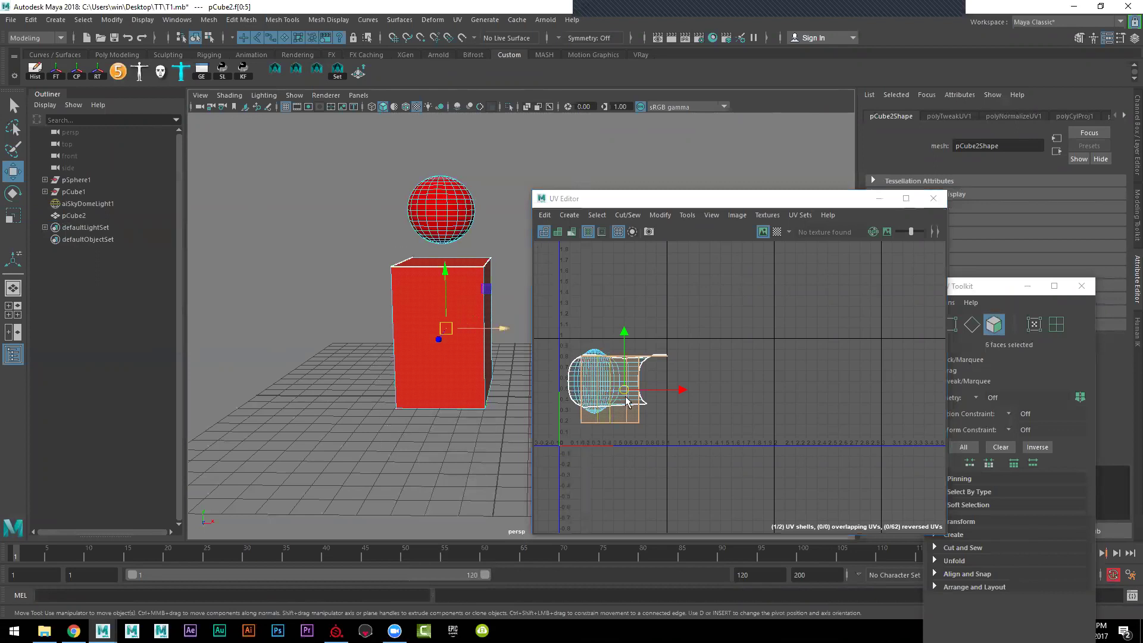
drag(626, 396, 724, 396)
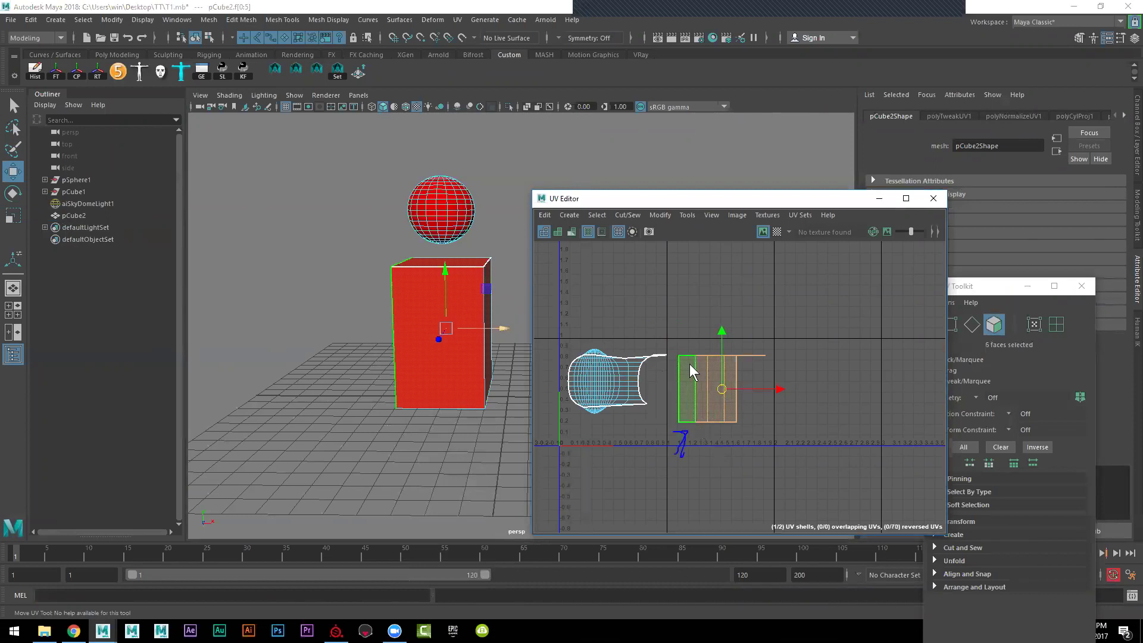
right_drag(689, 365, 716, 353)
right_drag(417, 289, 470, 269)
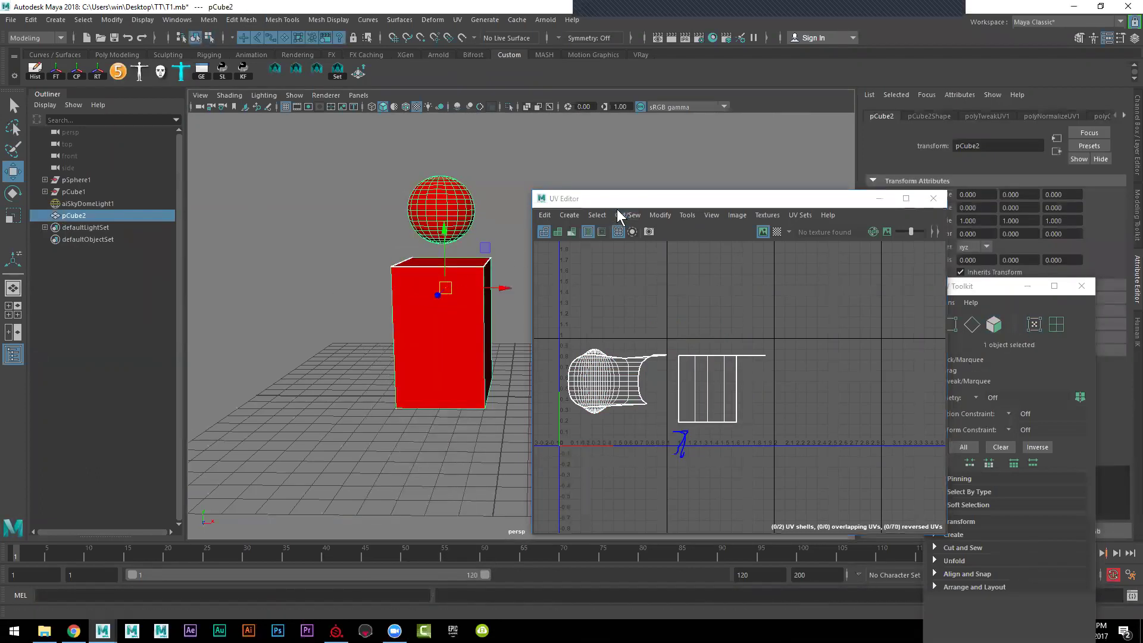
click(631, 202)
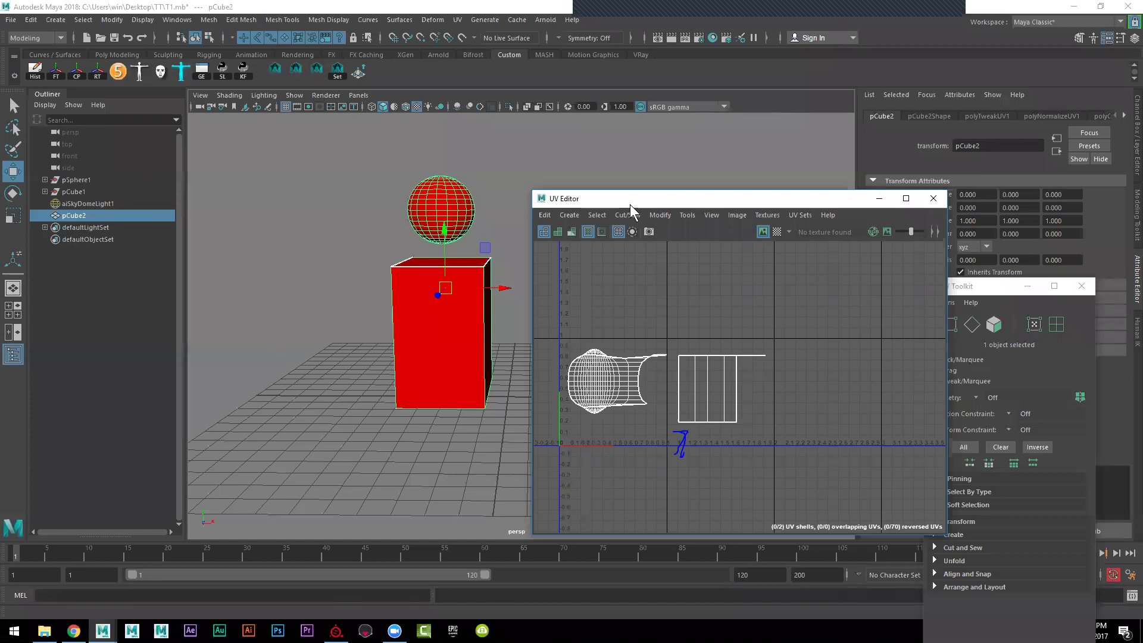
drag(630, 205, 459, 331)
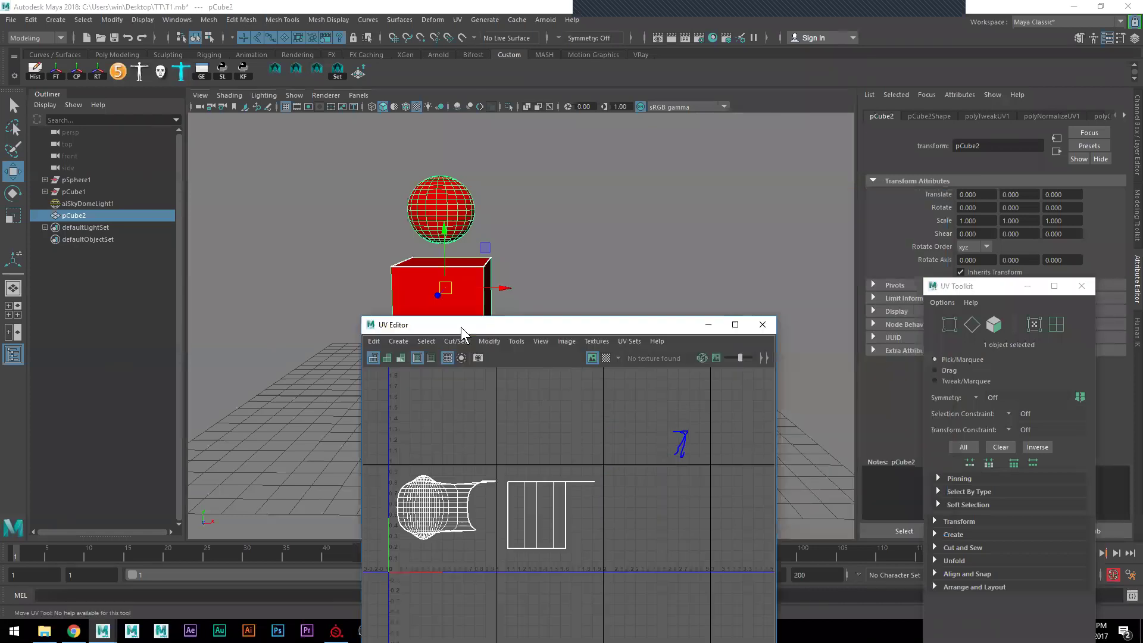
Step: Delete pCube2's construction history, reselect the box's faces and show lambert3's attributes
click(1123, 116)
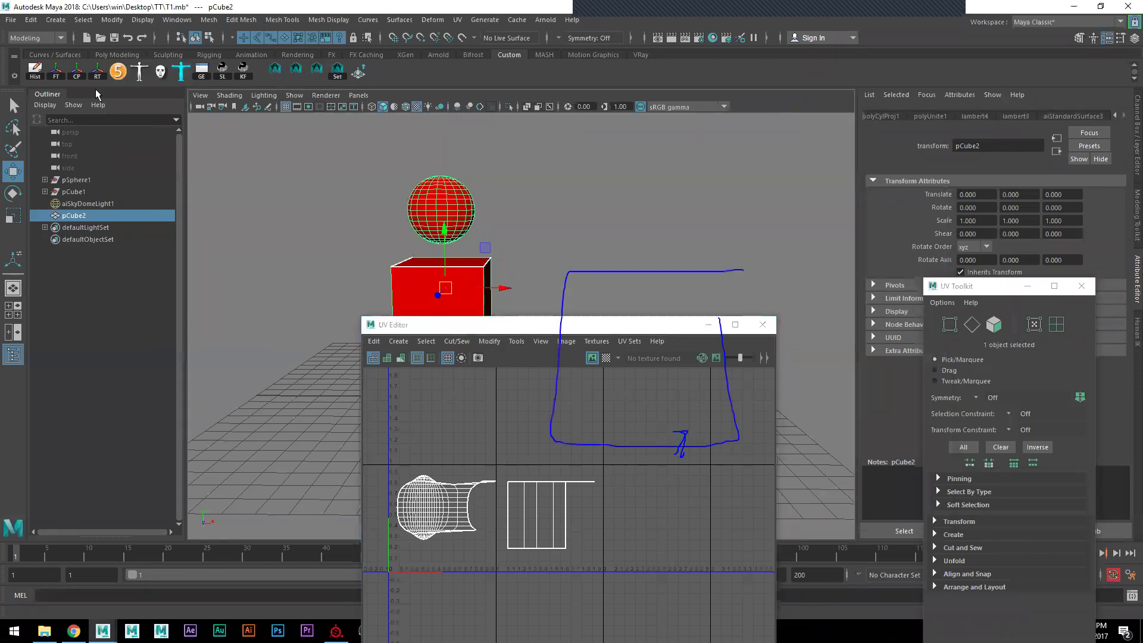
click(37, 71)
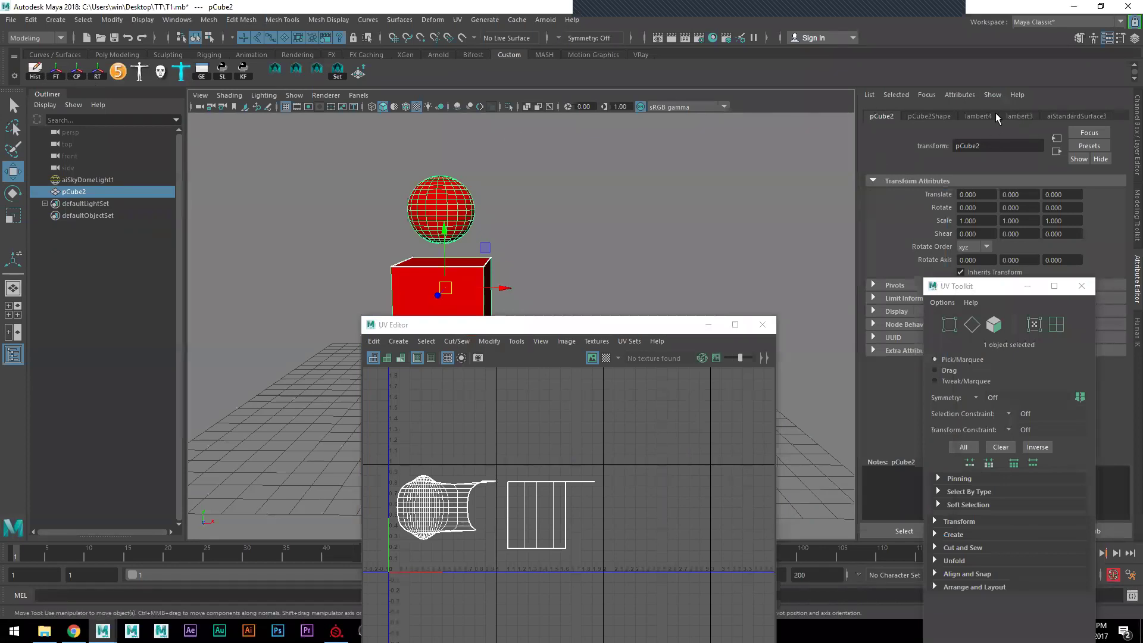
click(981, 117)
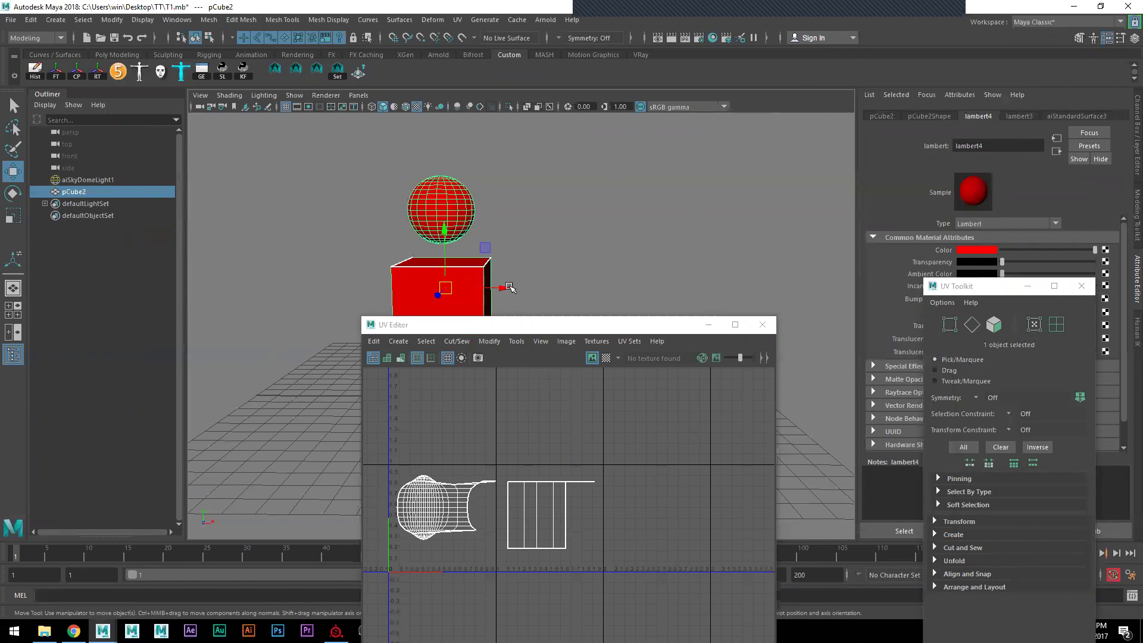
click(560, 230)
click(446, 275)
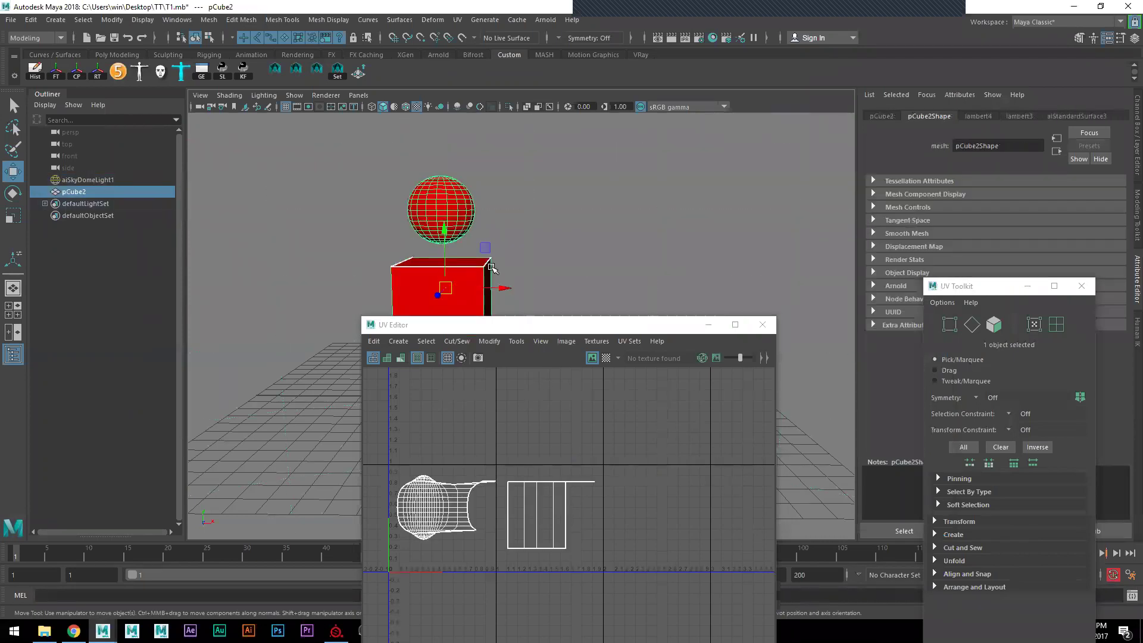
right_drag(543, 466, 552, 502)
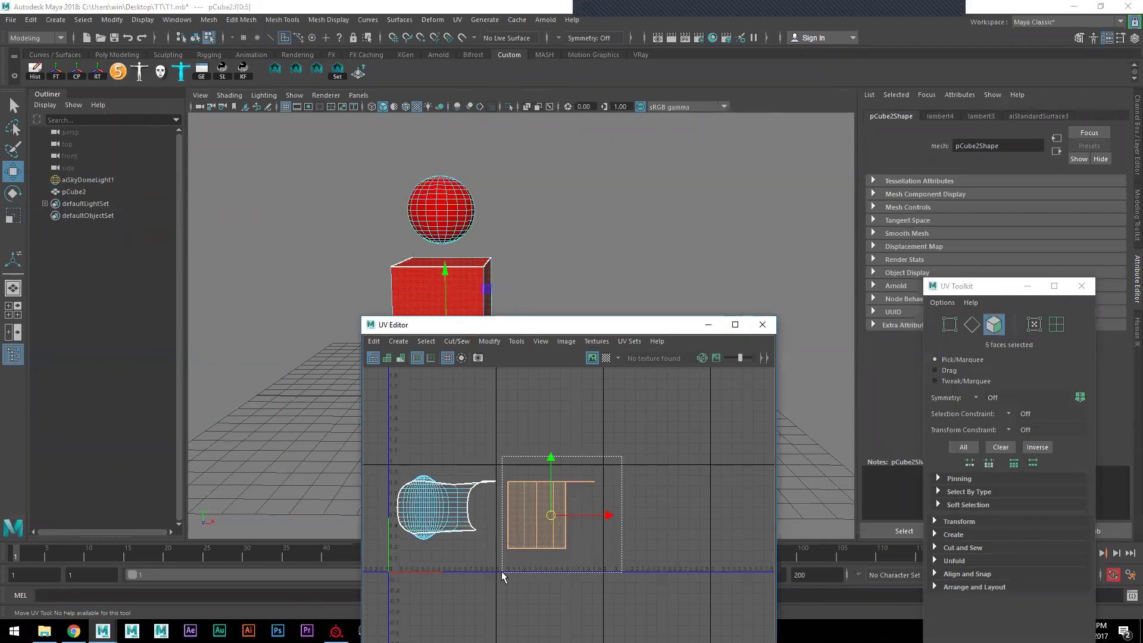
click(980, 116)
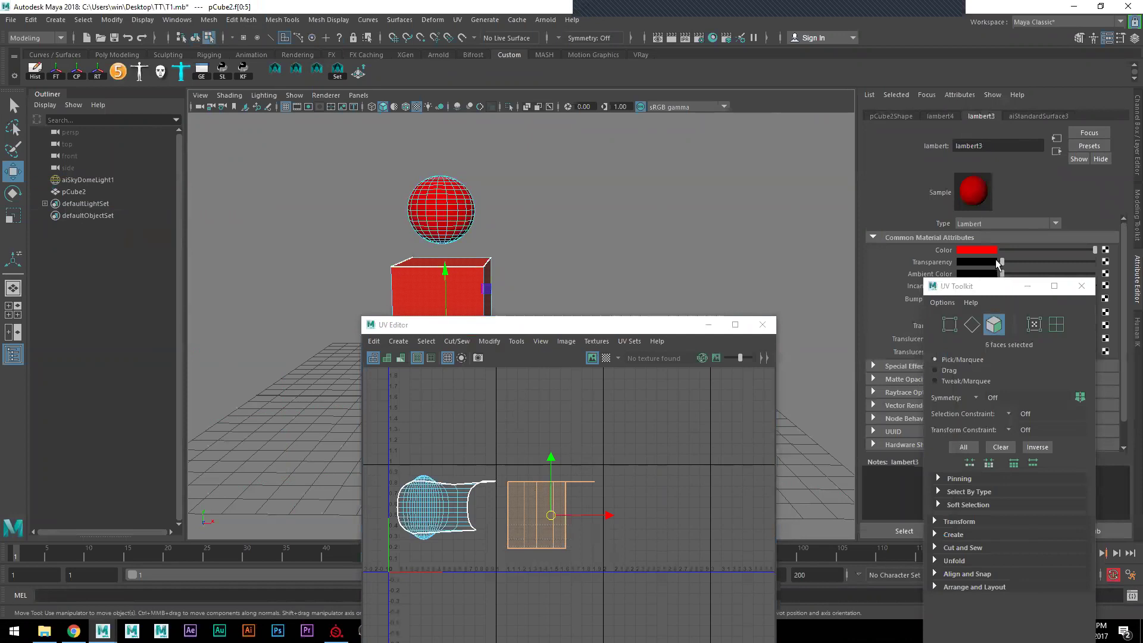
Step: Change the lambert3 material colour from red to pure blue
click(976, 250)
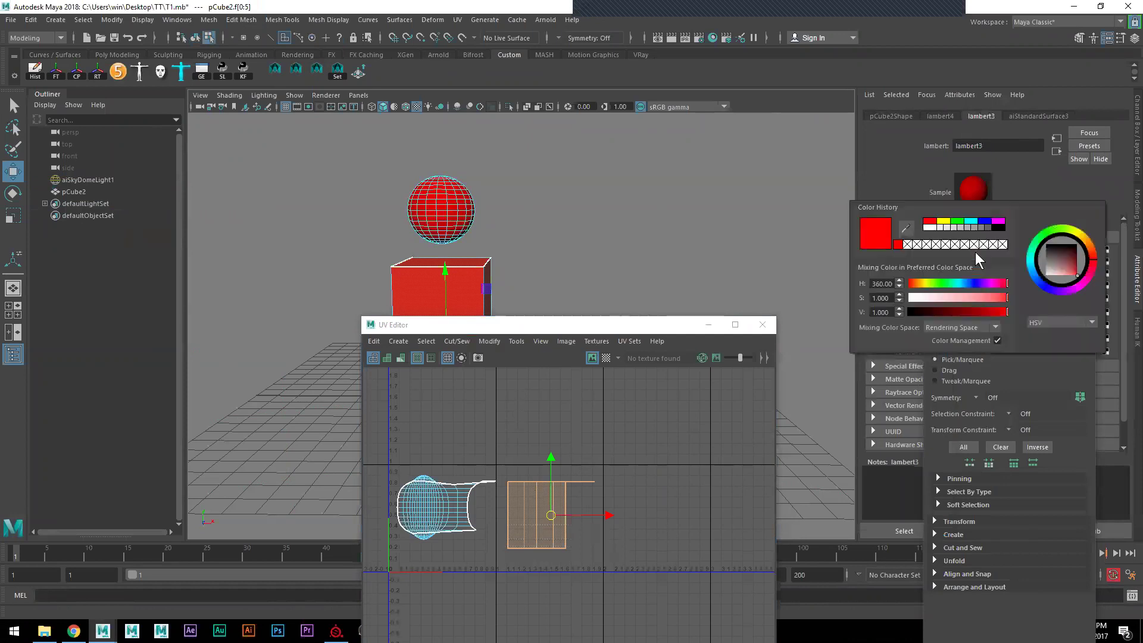
click(1047, 285)
drag(1050, 278, 1074, 274)
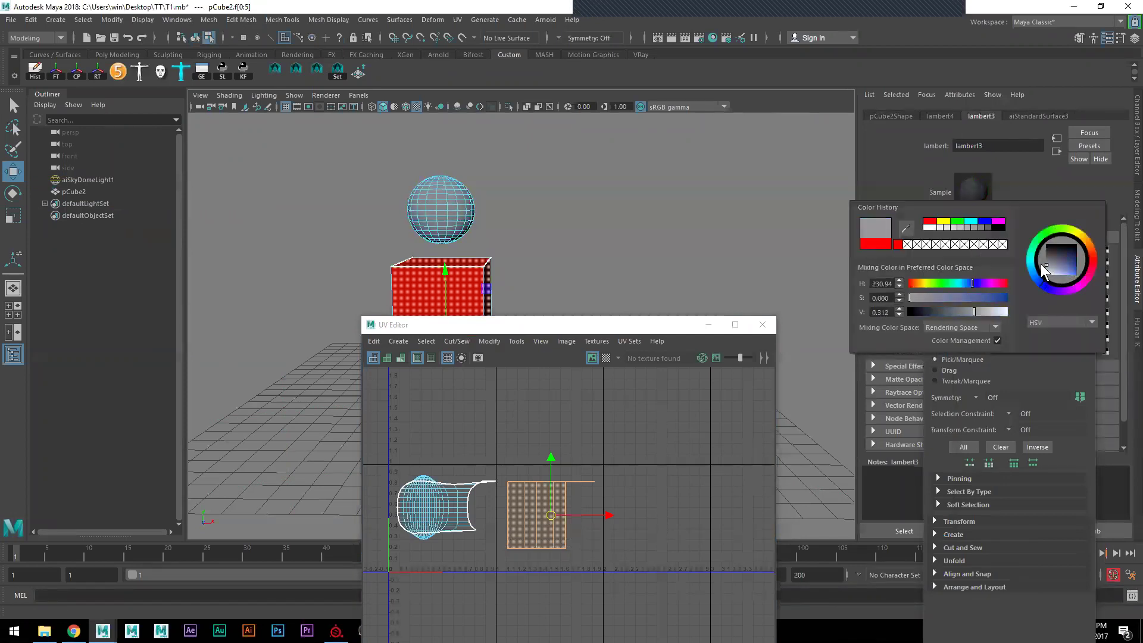
click(985, 221)
Step: Return to Object Mode and start mapping a texture node onto lambert3's Color
right_click(462, 207)
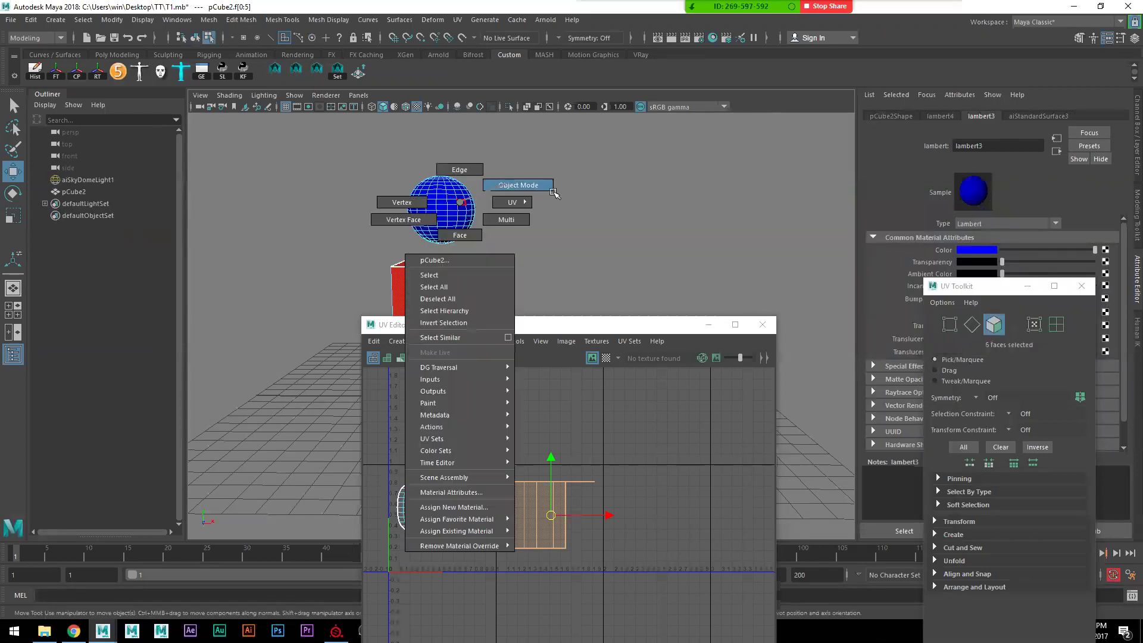
click(518, 185)
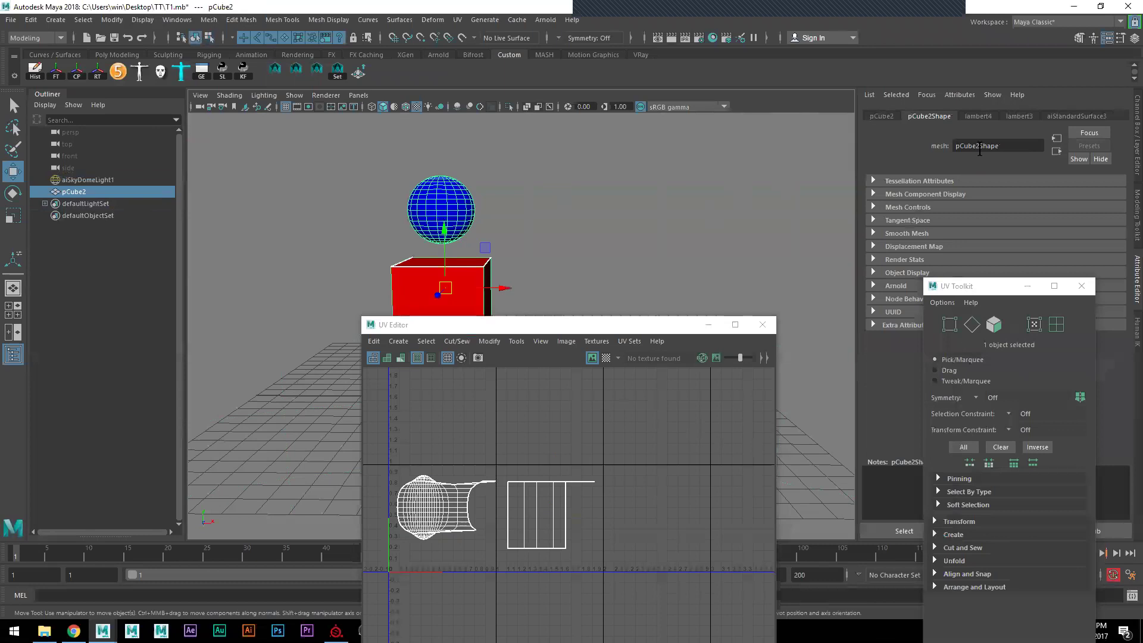
click(977, 117)
click(1022, 116)
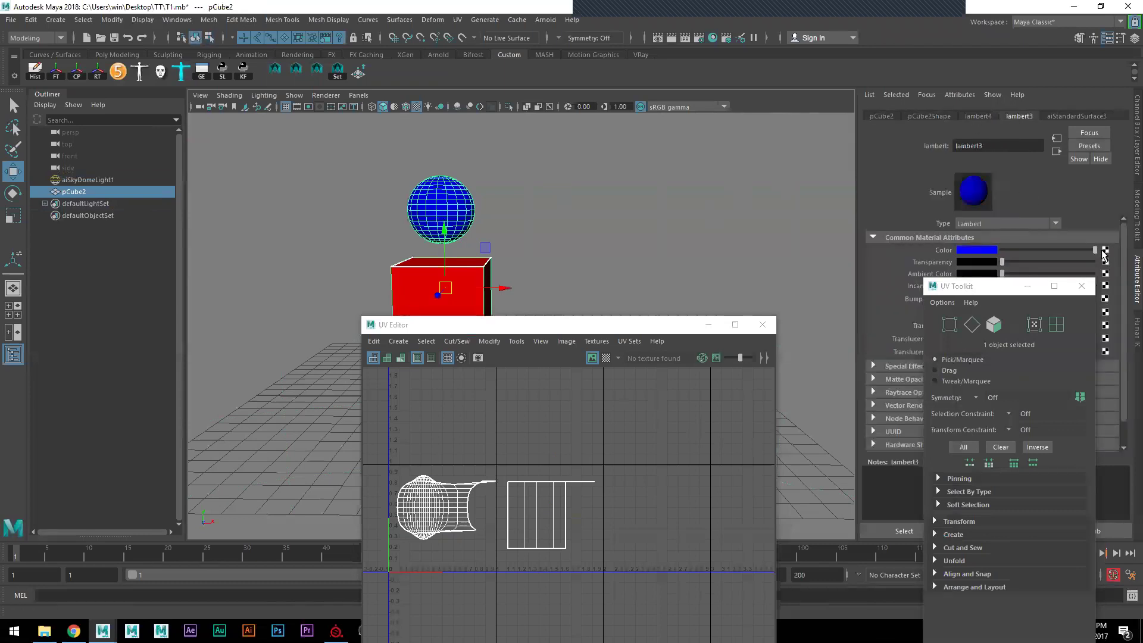
click(1106, 250)
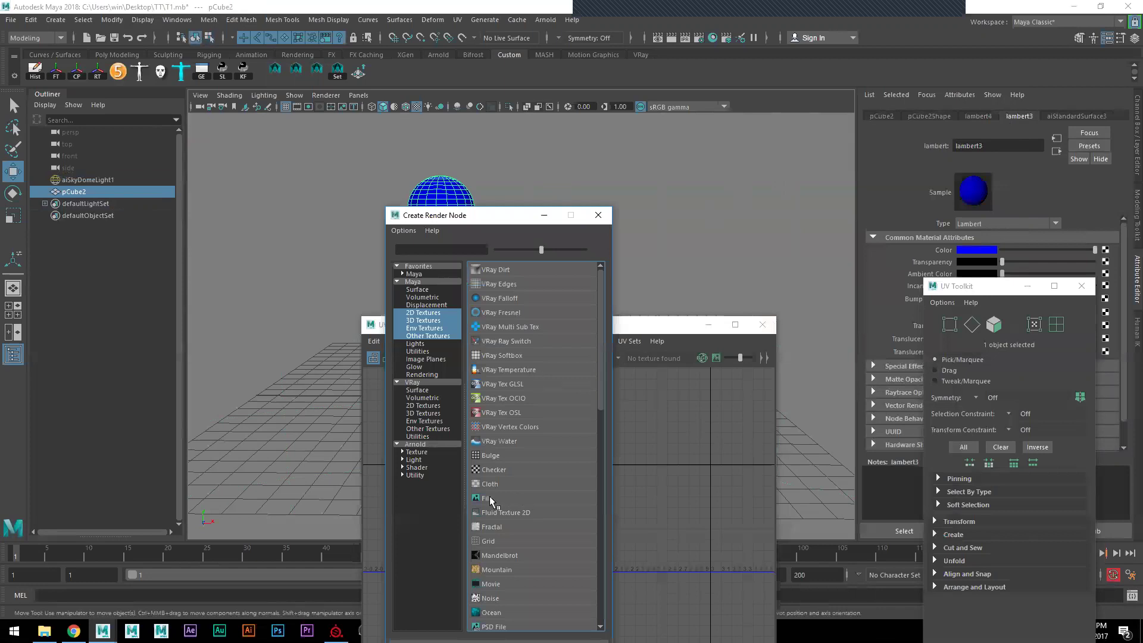
Step: Map the sphere's colour to a File texture using a1.jpeg from the Desktop, then select the box
click(491, 503)
click(1109, 279)
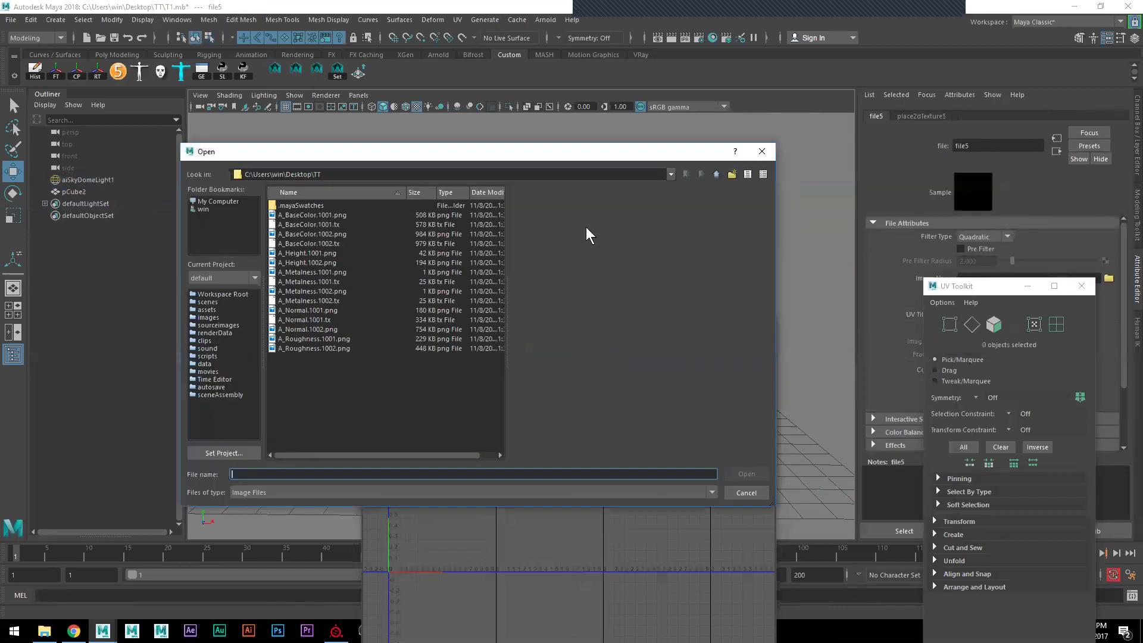
click(307, 259)
click(306, 291)
click(315, 310)
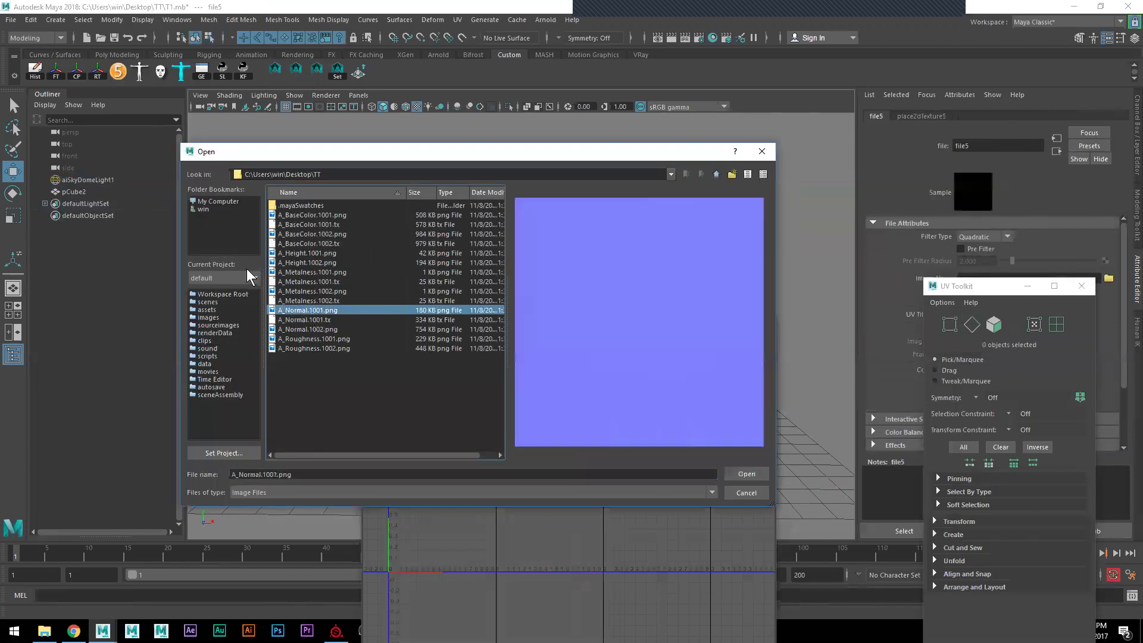
click(201, 209)
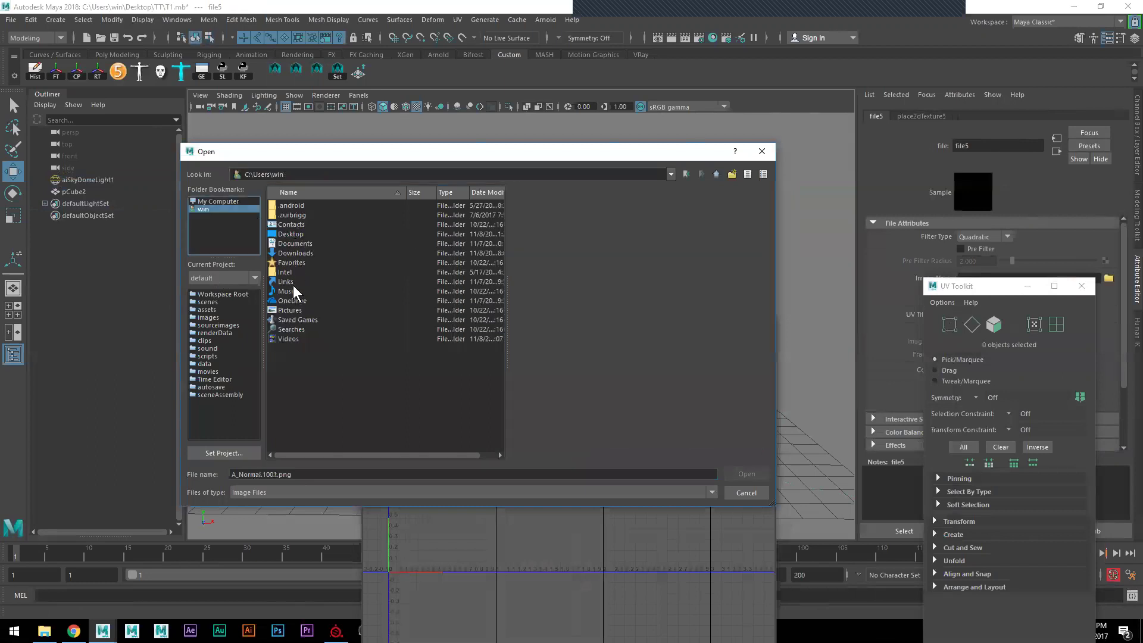
double_click(286, 235)
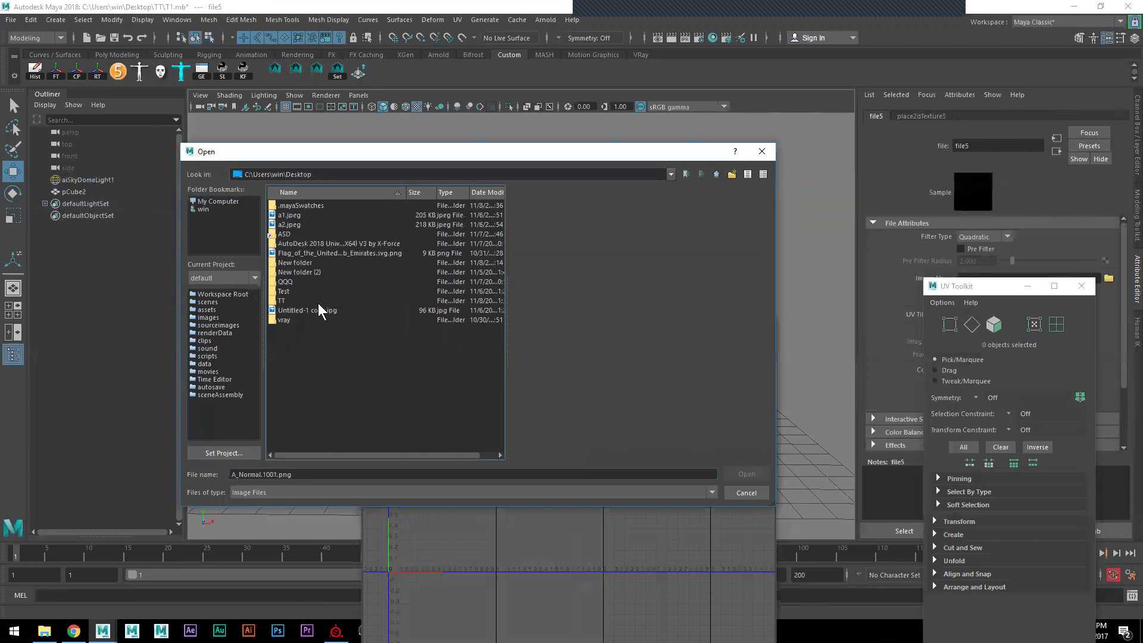
click(287, 216)
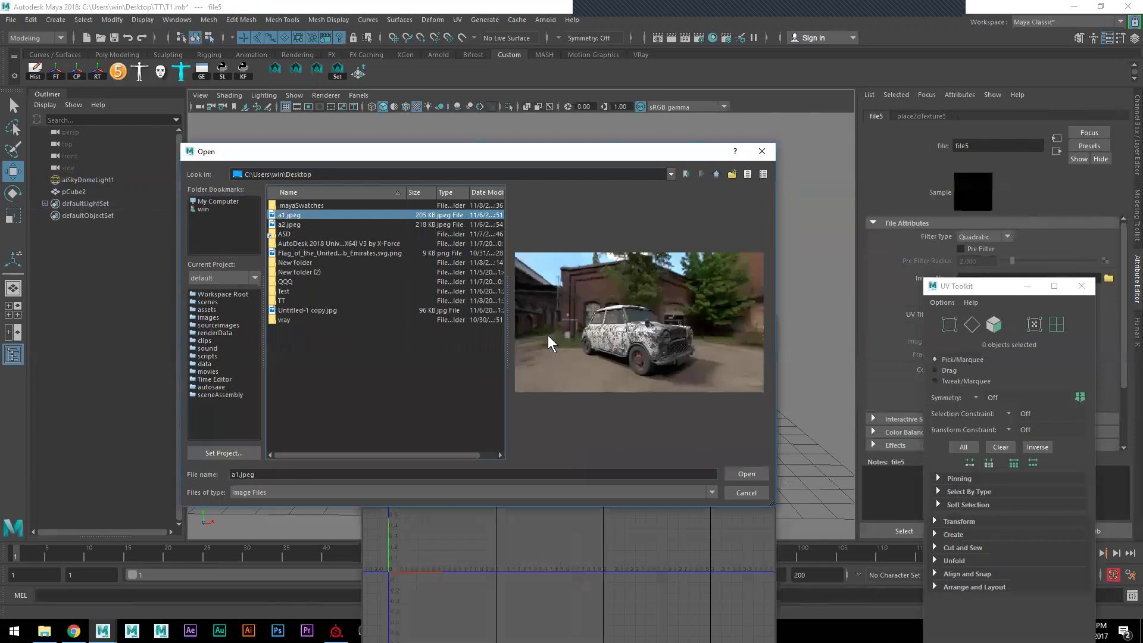
click(744, 471)
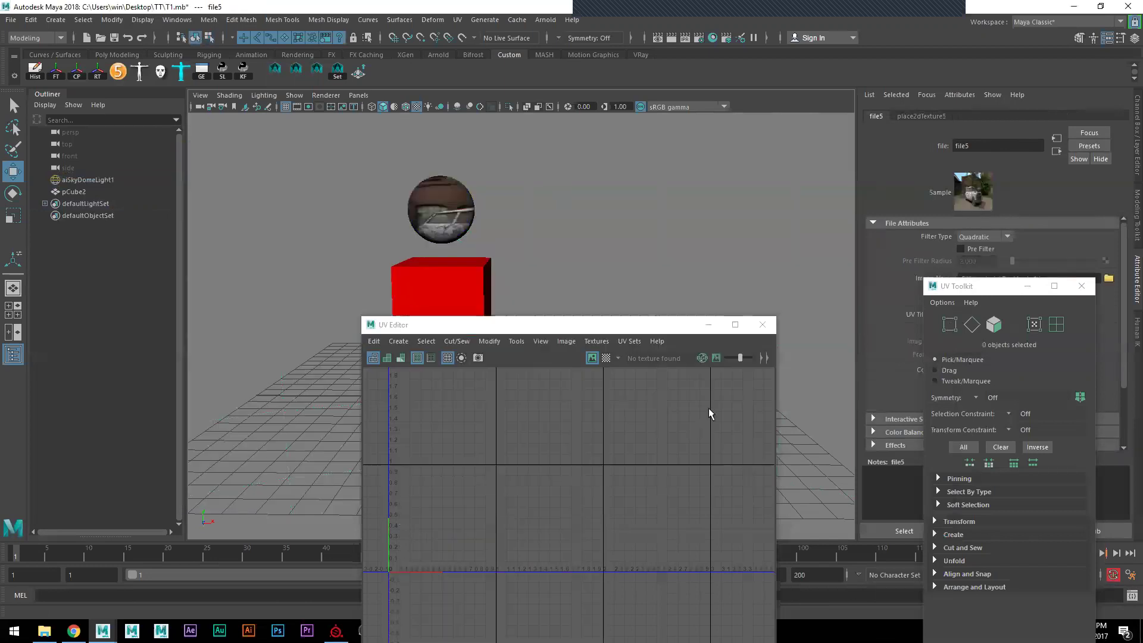
mouse_move(567, 258)
alt+mouse_down()
mouse_move(397, 239)
mouse_move(541, 219)
alt+mouse_up()
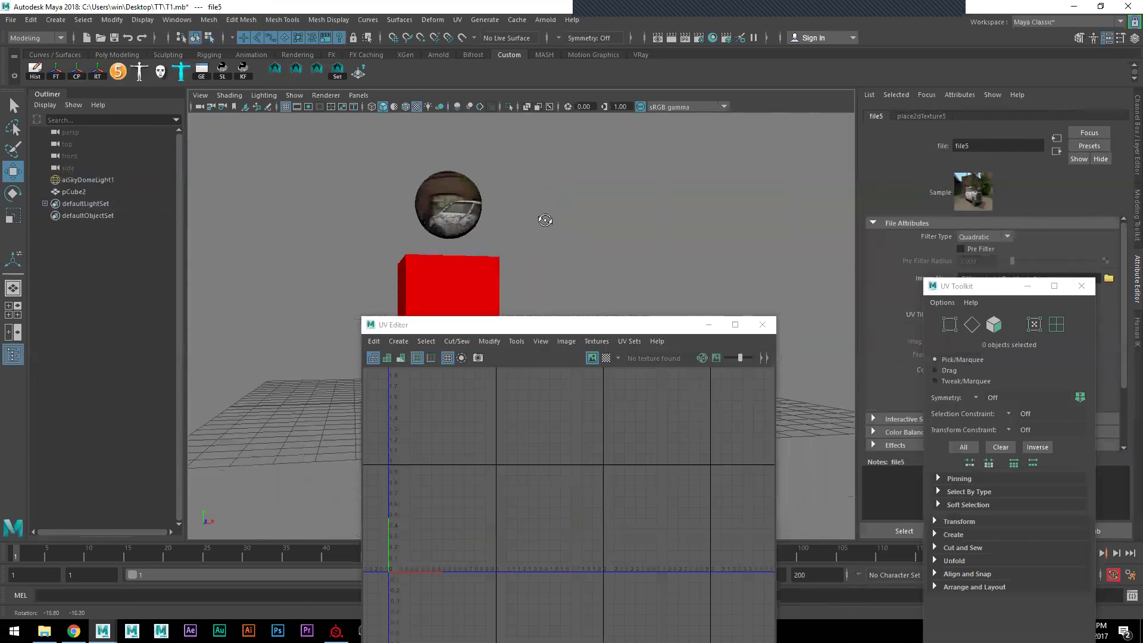
click(463, 278)
Step: Give the box's red lambert4 colour a File texture with the CG STUDENTS image (Untitled-1 copy.jpg)
alt+drag(463, 277, 487, 262)
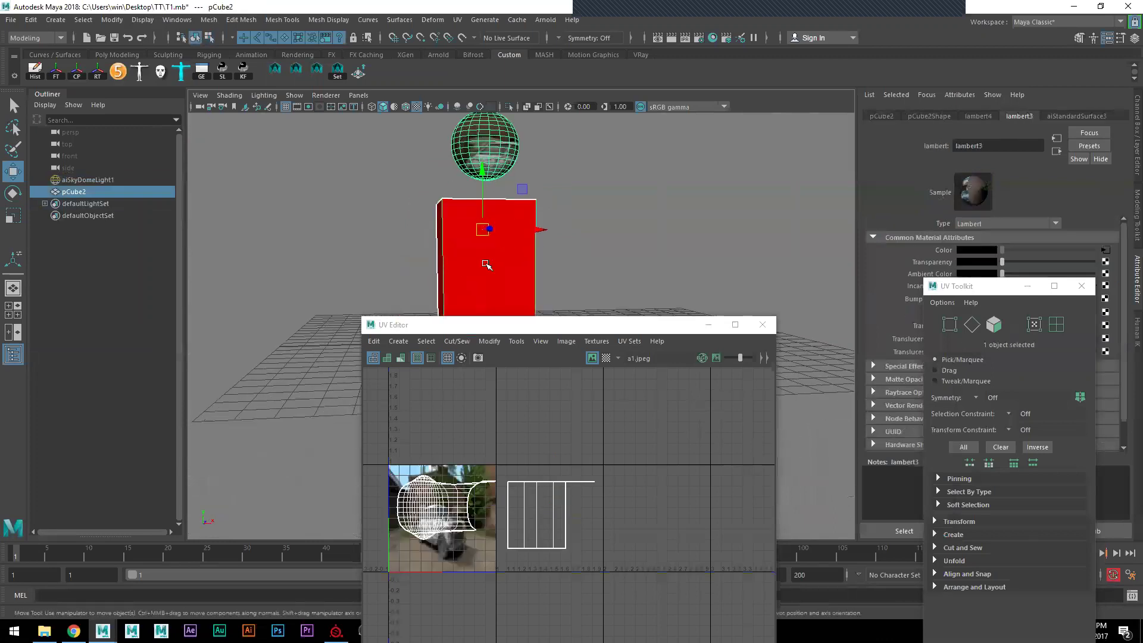
click(979, 116)
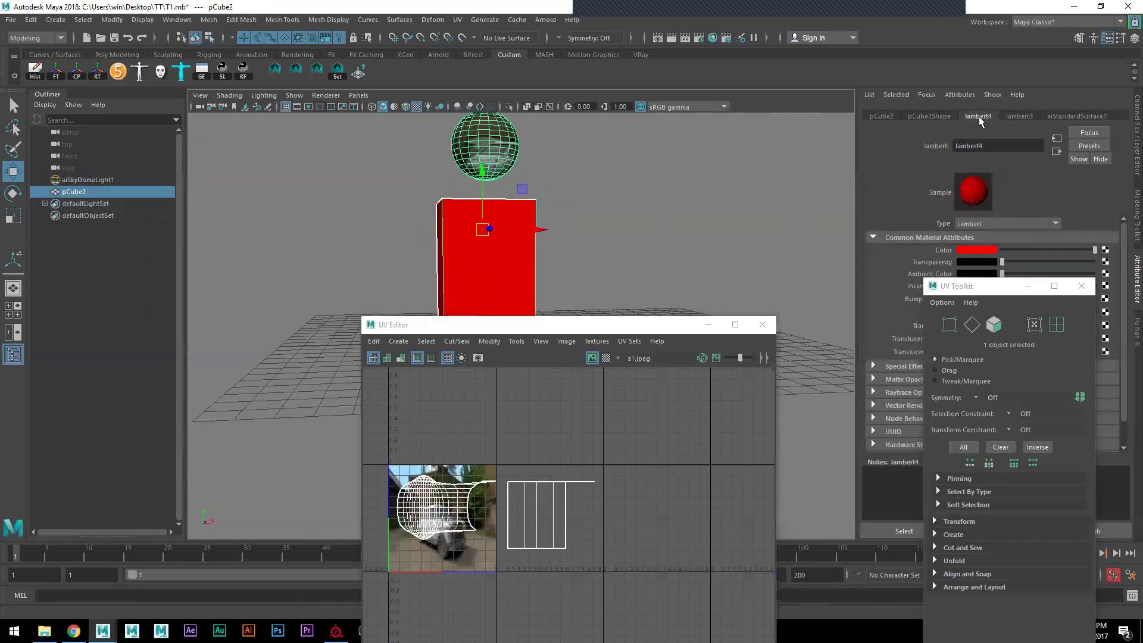
click(1106, 250)
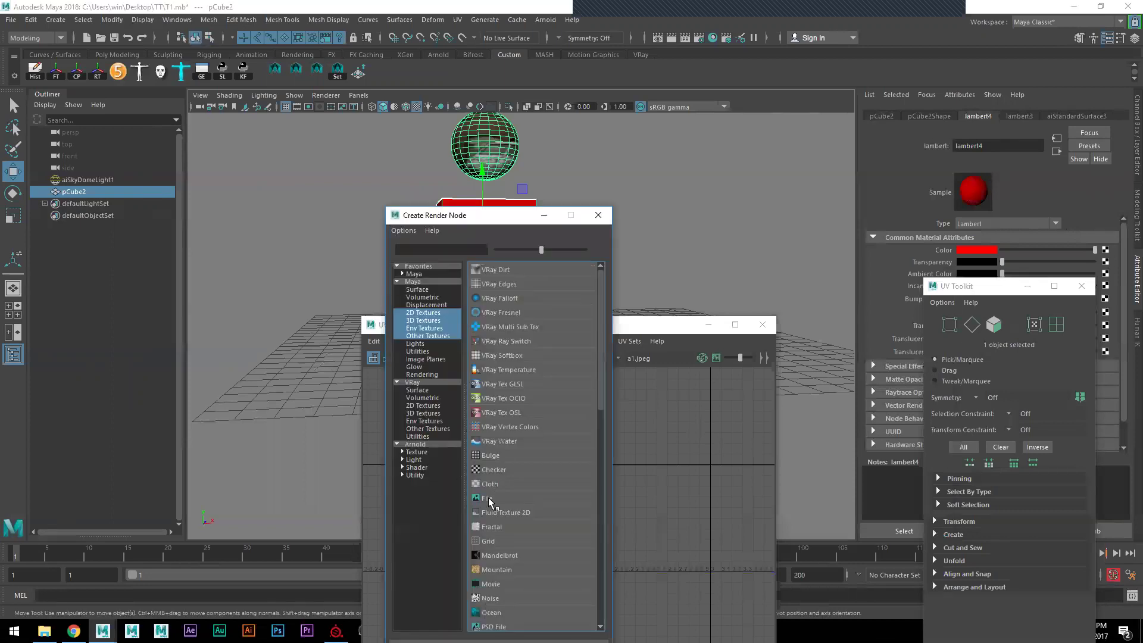
click(489, 498)
click(1109, 278)
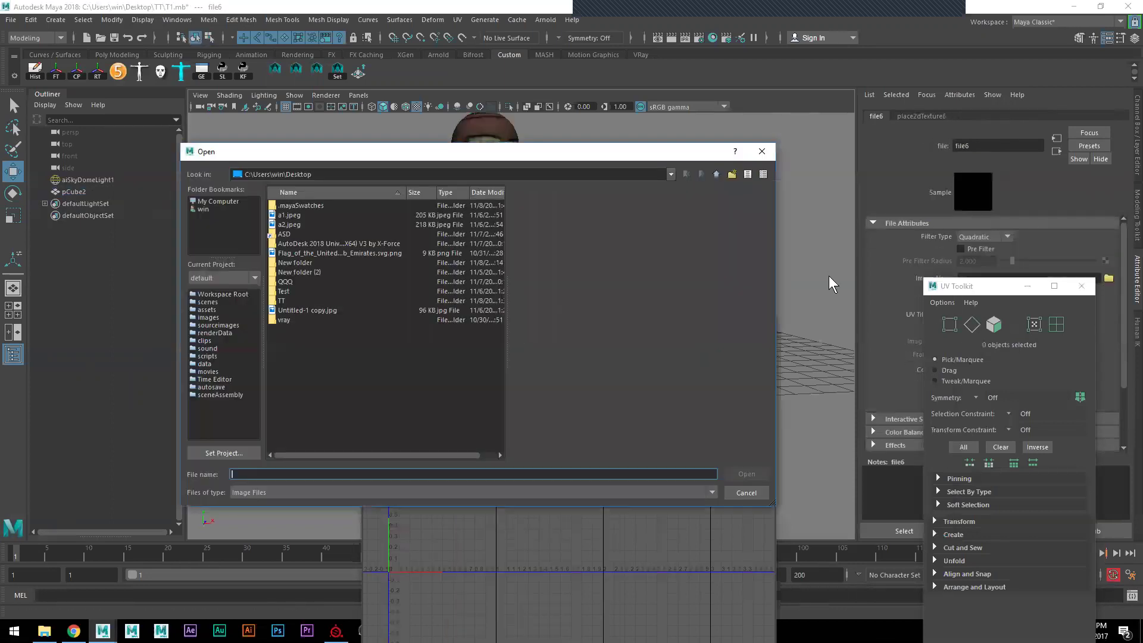
click(297, 224)
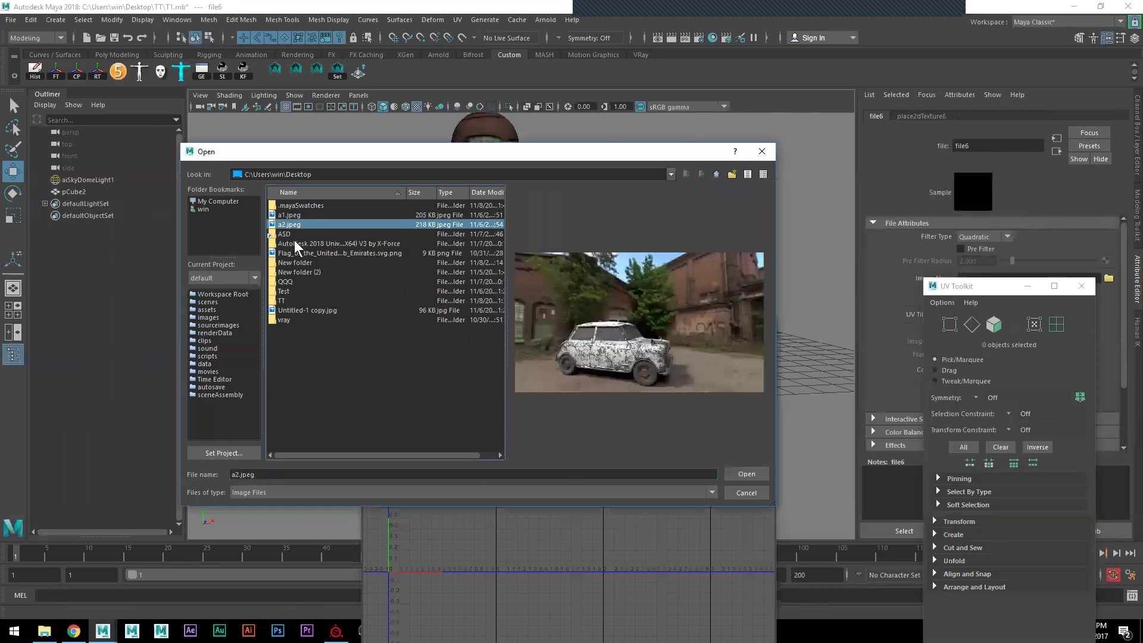
click(327, 311)
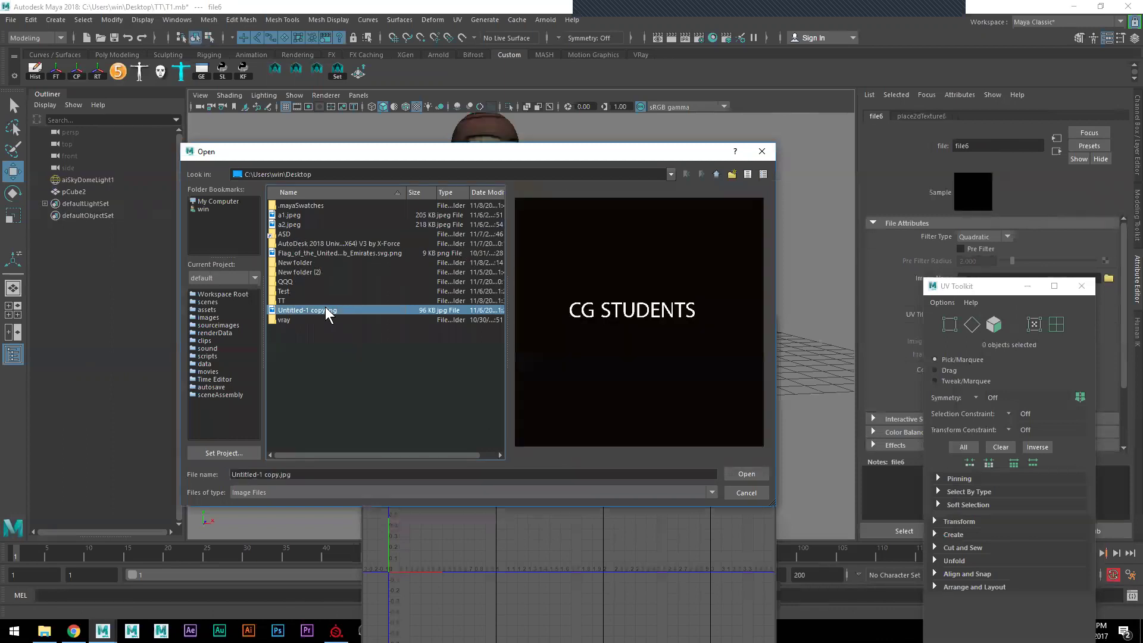
click(747, 474)
click(512, 235)
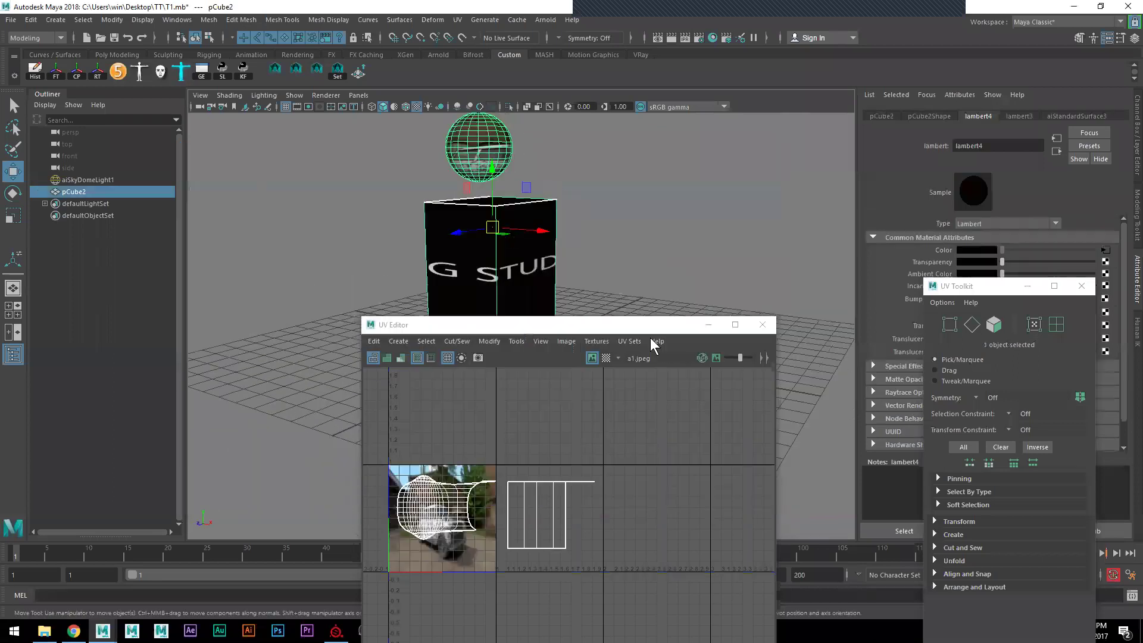
Step: Zoom and orbit the view over the box and move the UV Editor aside
mouse_move(542, 280)
alt+mouse_down()
mouse_move(548, 192)
mouse_move(584, 179)
alt+mouse_up()
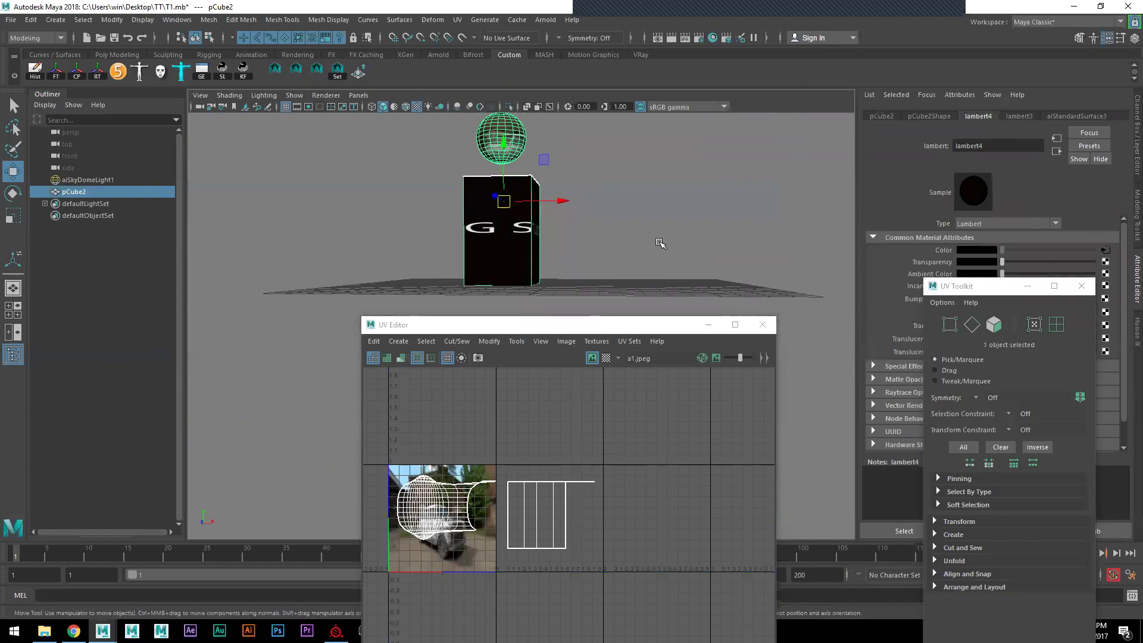
mouse_move(591, 236)
alt+mouse_down()
mouse_move(561, 316)
mouse_move(736, 324)
alt+mouse_up()
mouse_move(417, 298)
alt+right_down()
mouse_move(450, 332)
mouse_move(451, 361)
mouse_move(401, 334)
alt+right_up()
alt+drag(401, 334, 433, 359)
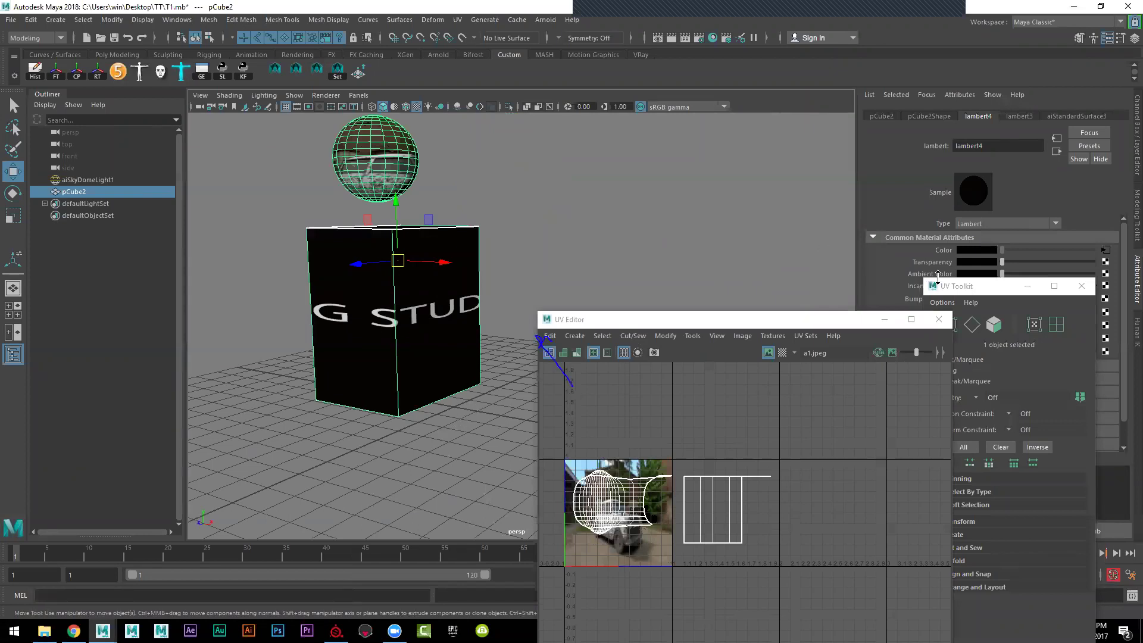
Step: Raise the UV Editor, zoom into the UV grid, and look through its Edit, Select and Create menus
click(554, 338)
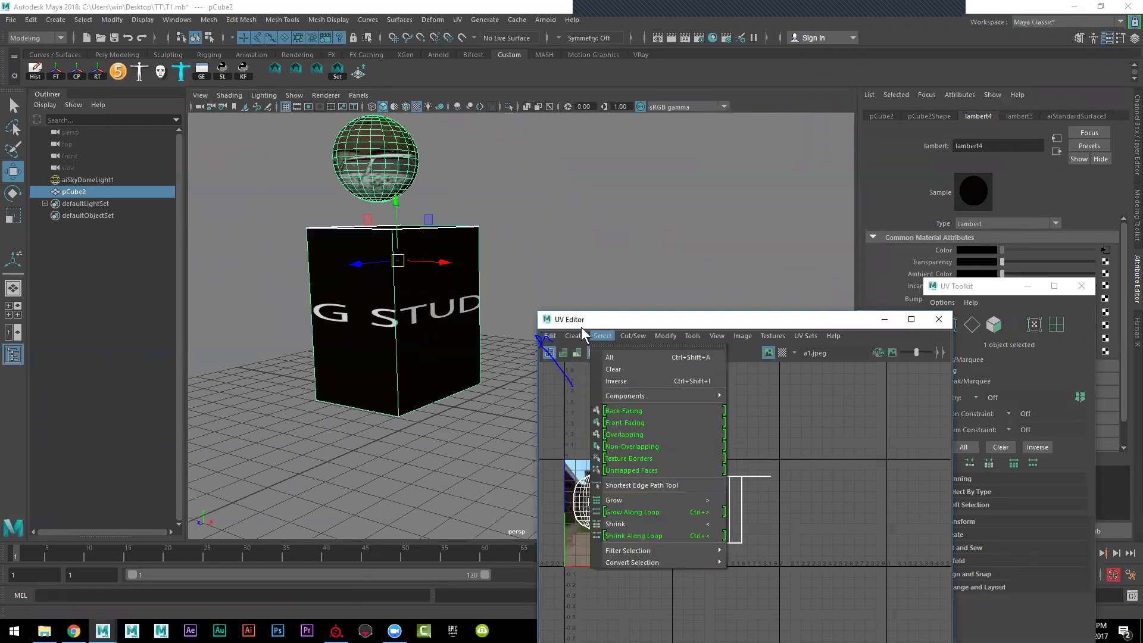
click(649, 320)
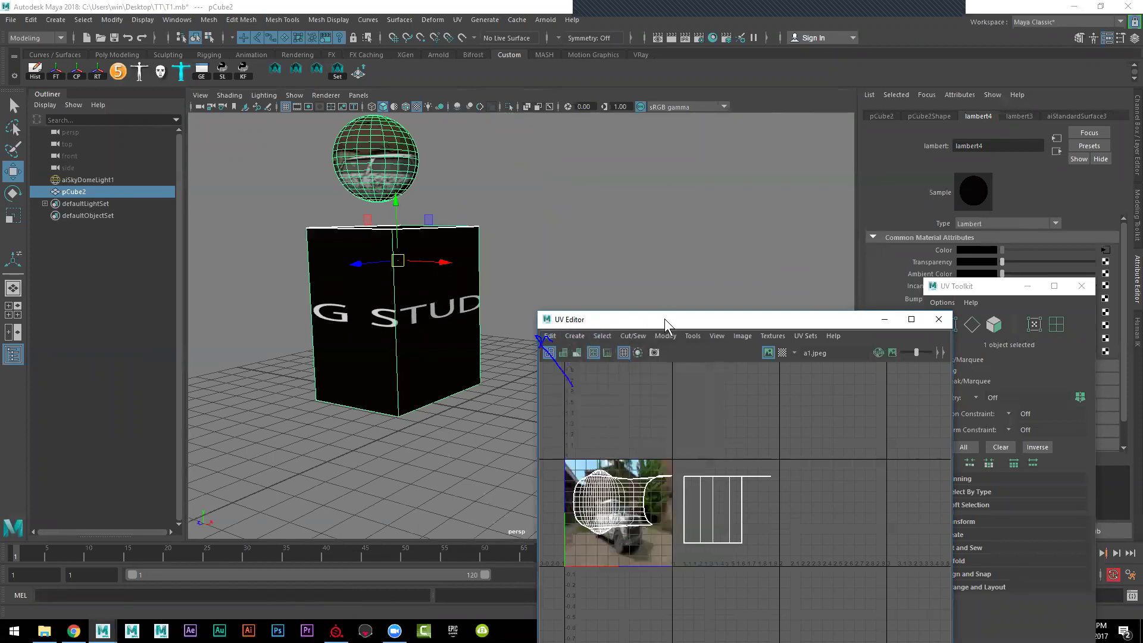
drag(664, 319, 654, 165)
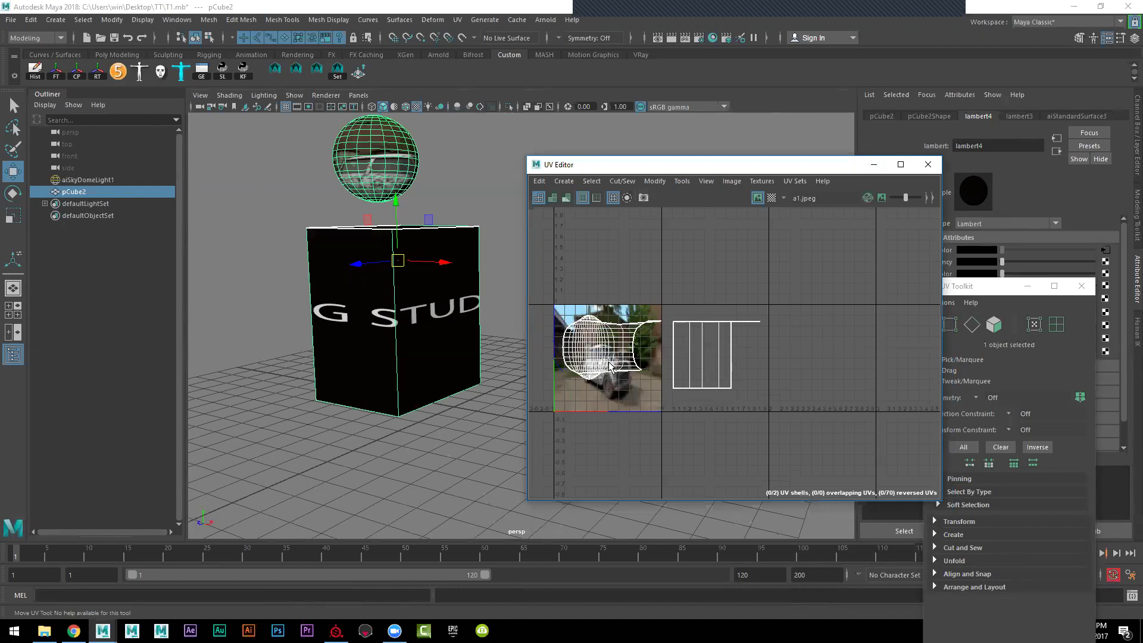
scroll(750, 373, up, 1)
scroll(756, 363, up, 1)
scroll(757, 351, up, 1)
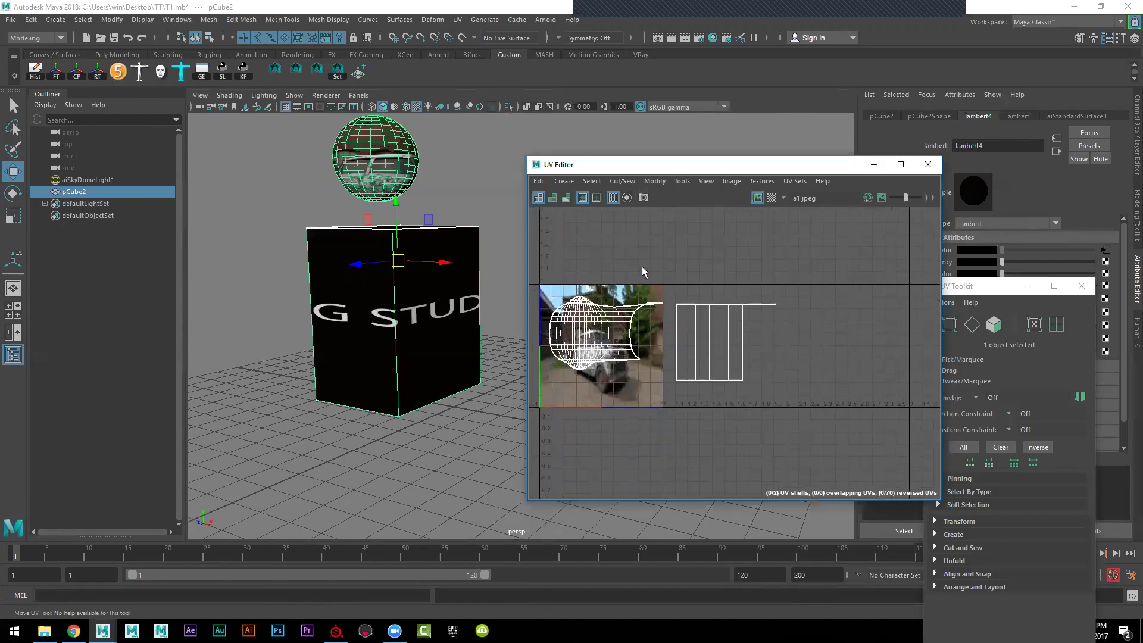
click(542, 178)
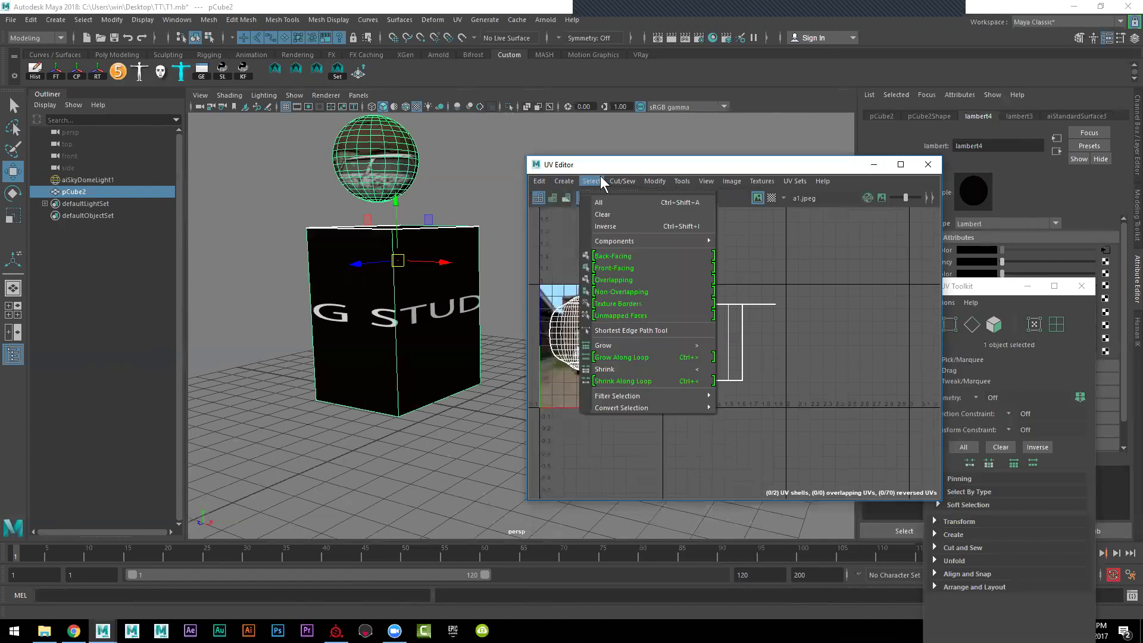
click(617, 166)
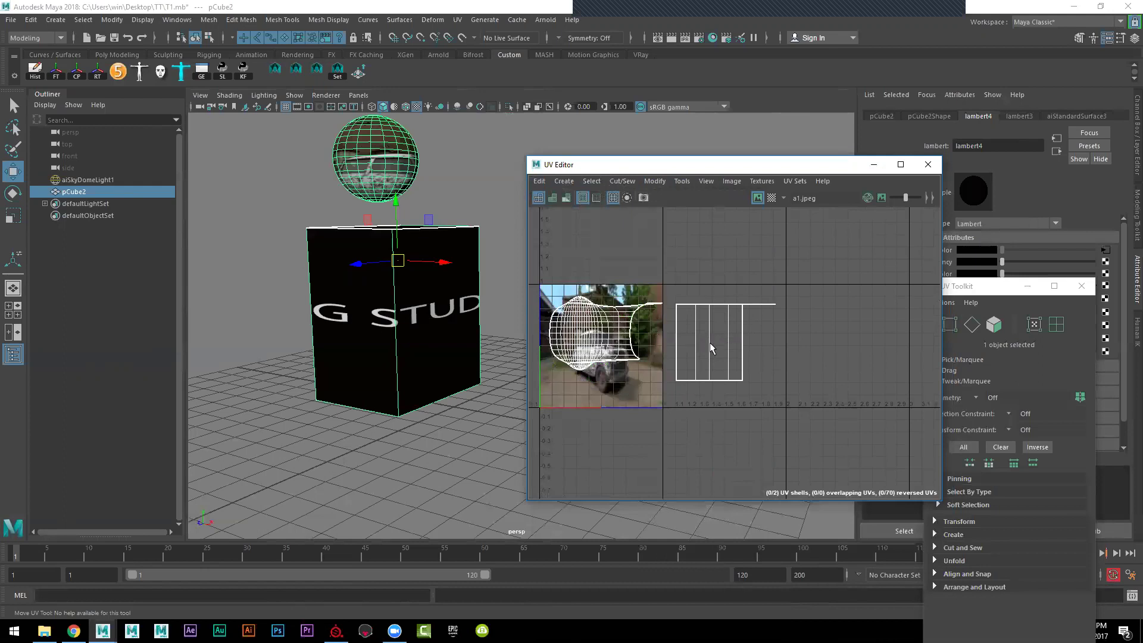
click(564, 182)
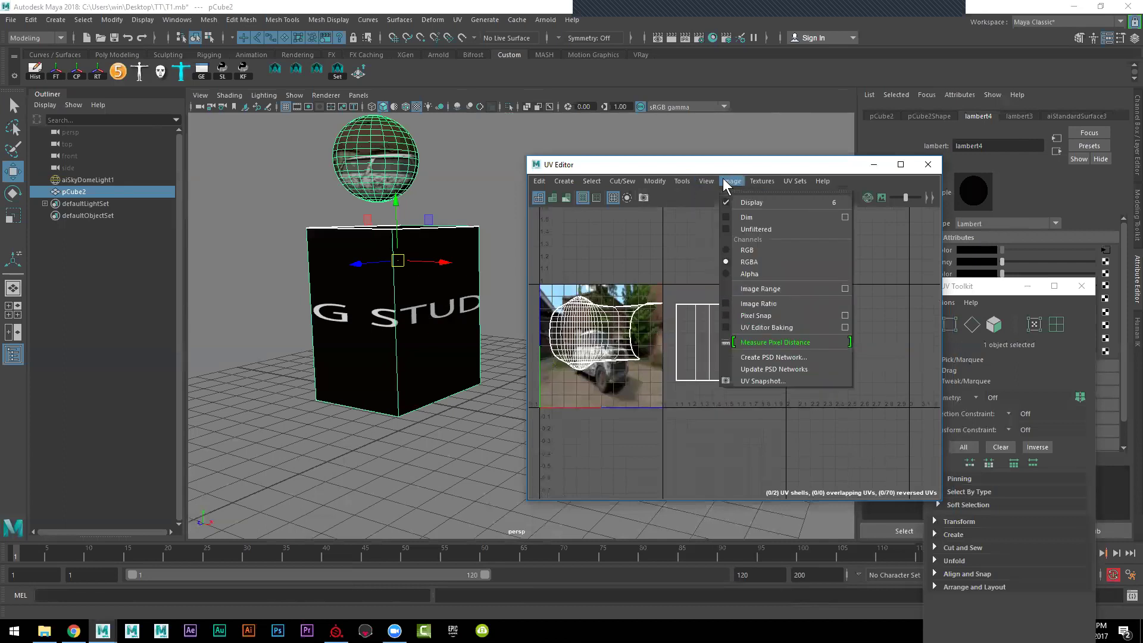
Step: Bring up the UV Snapshot options and arrange them beside the UV Editor
click(792, 380)
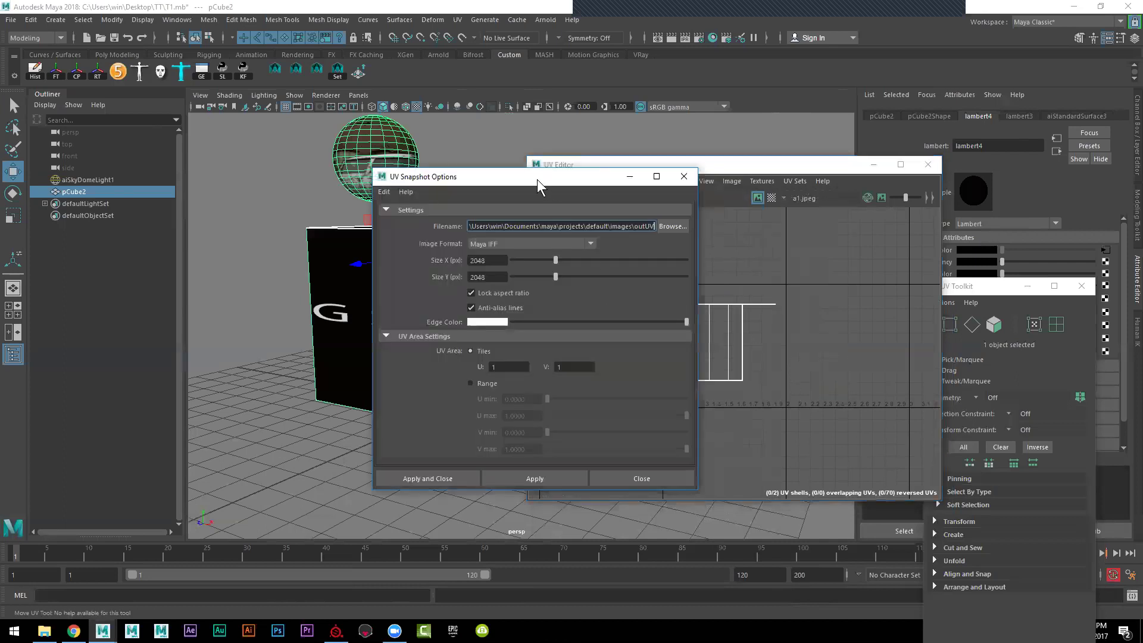
drag(537, 180, 295, 146)
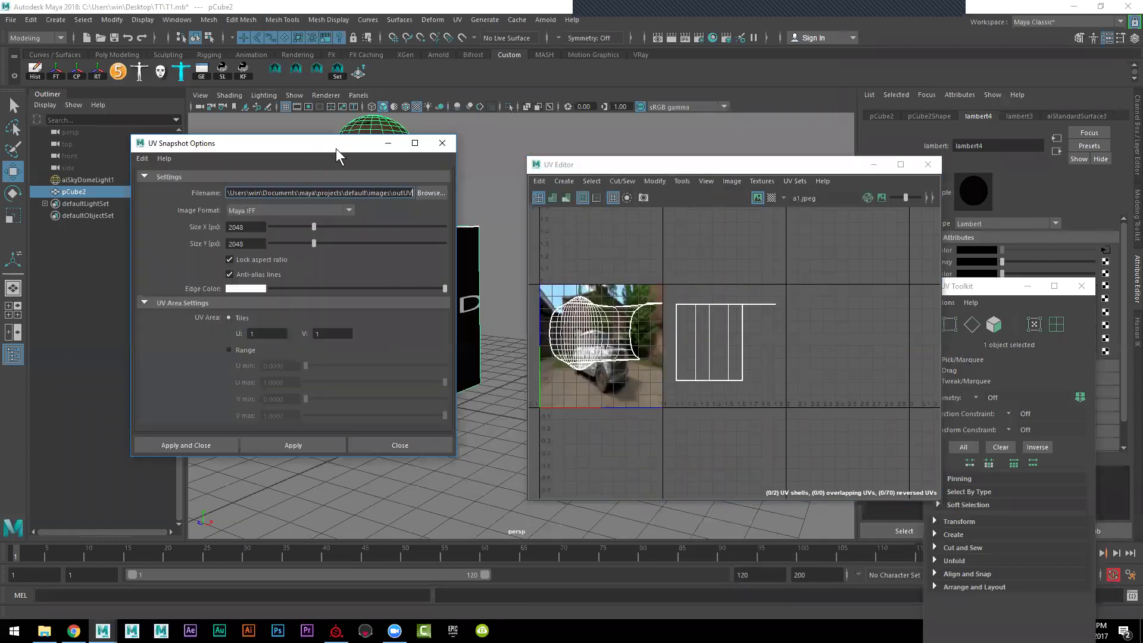
drag(336, 148, 733, 147)
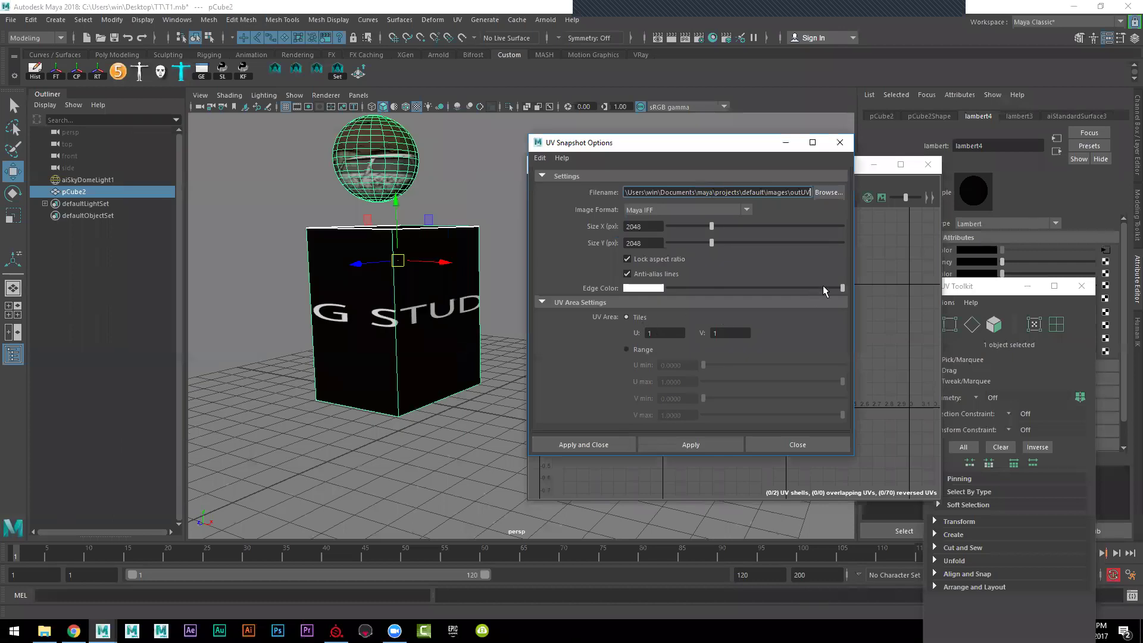
click(903, 271)
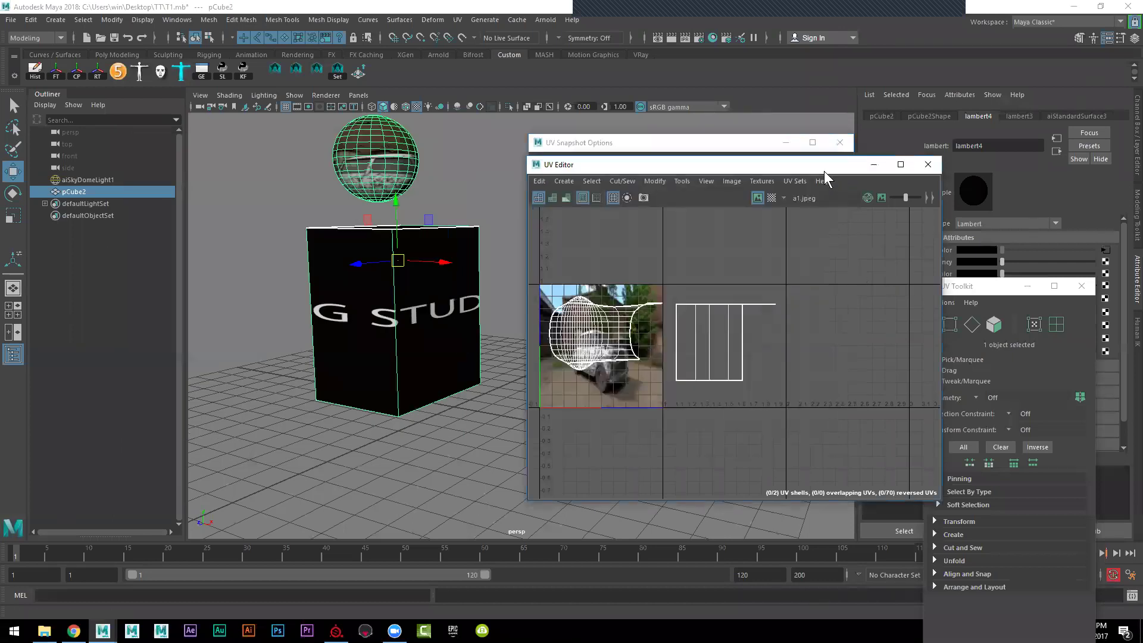
drag(825, 170, 400, 150)
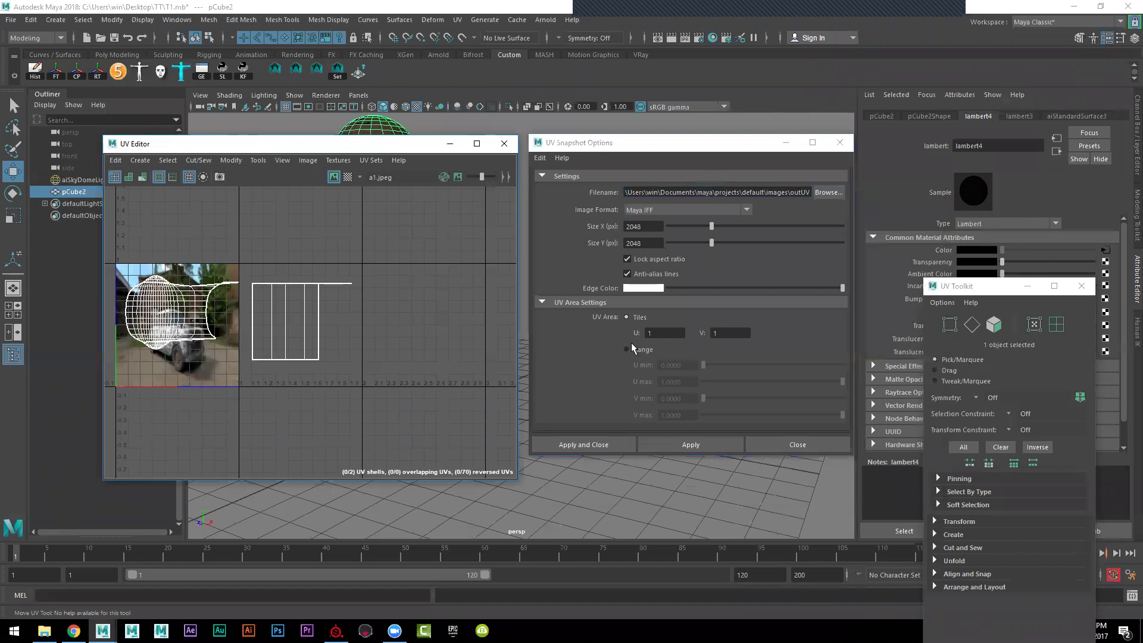
Step: Enlarge the UV Editor and zoom and pan until the rectangular UV shell is visible
scroll(236, 343, up, 3)
alt+middle_drag(420, 411, 434, 442)
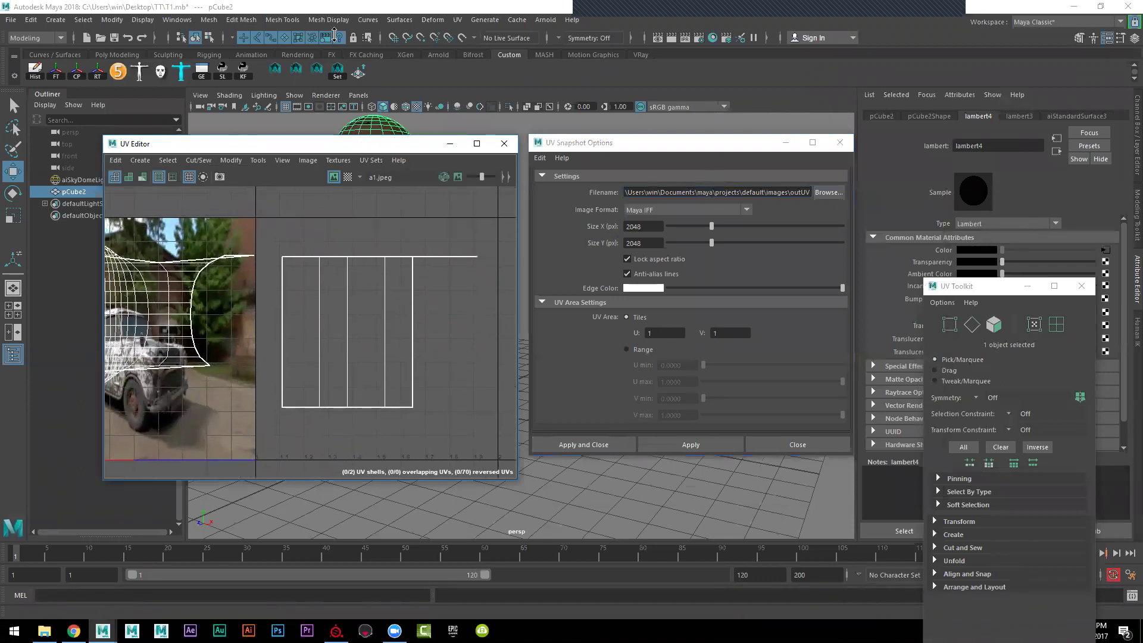
drag(360, 136, 360, 36)
alt+middle_drag(280, 331, 367, 286)
scroll(367, 287, up, 2)
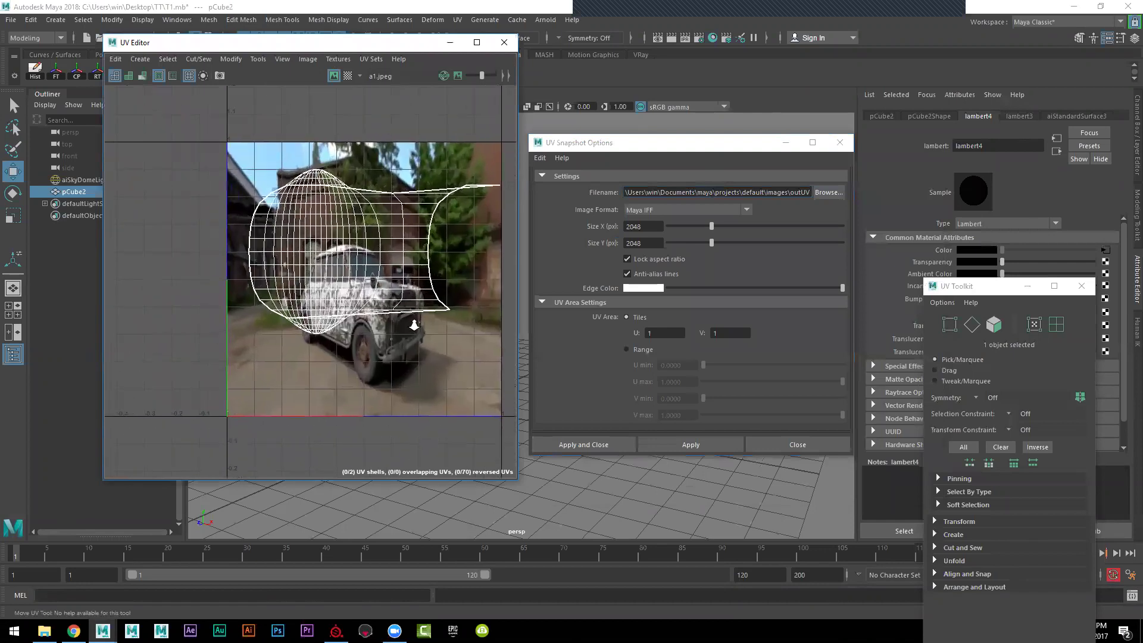
mouse_move(309, 422)
alt+middle_down()
mouse_move(319, 409)
mouse_move(269, 430)
mouse_move(254, 471)
alt+middle_up()
alt+middle_drag(261, 420, 241, 379)
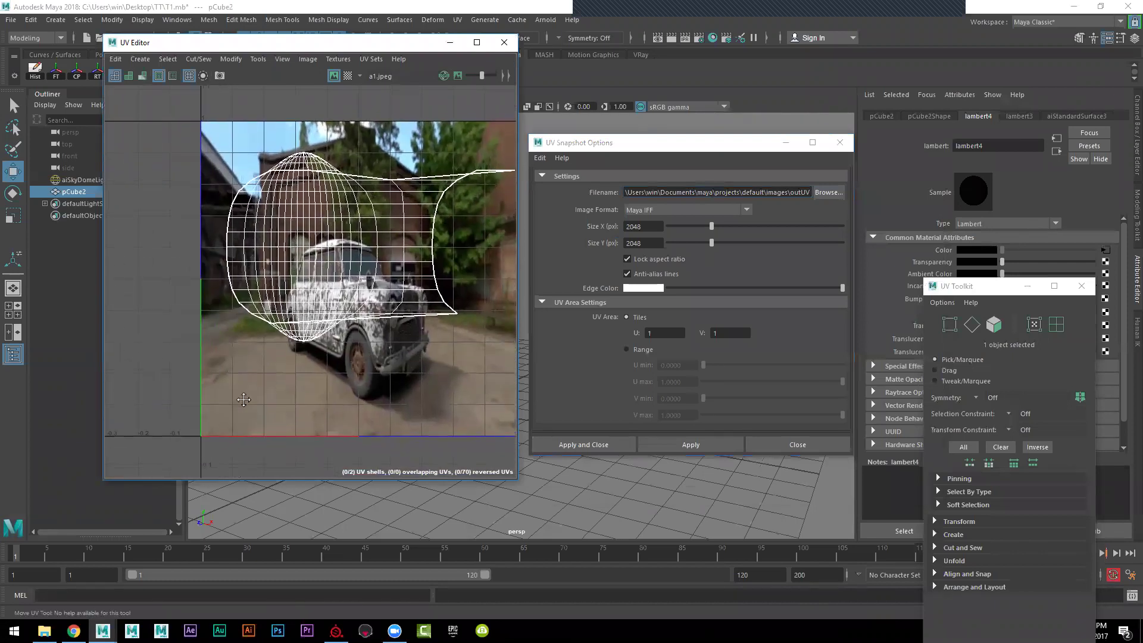
scroll(237, 409, down, 1)
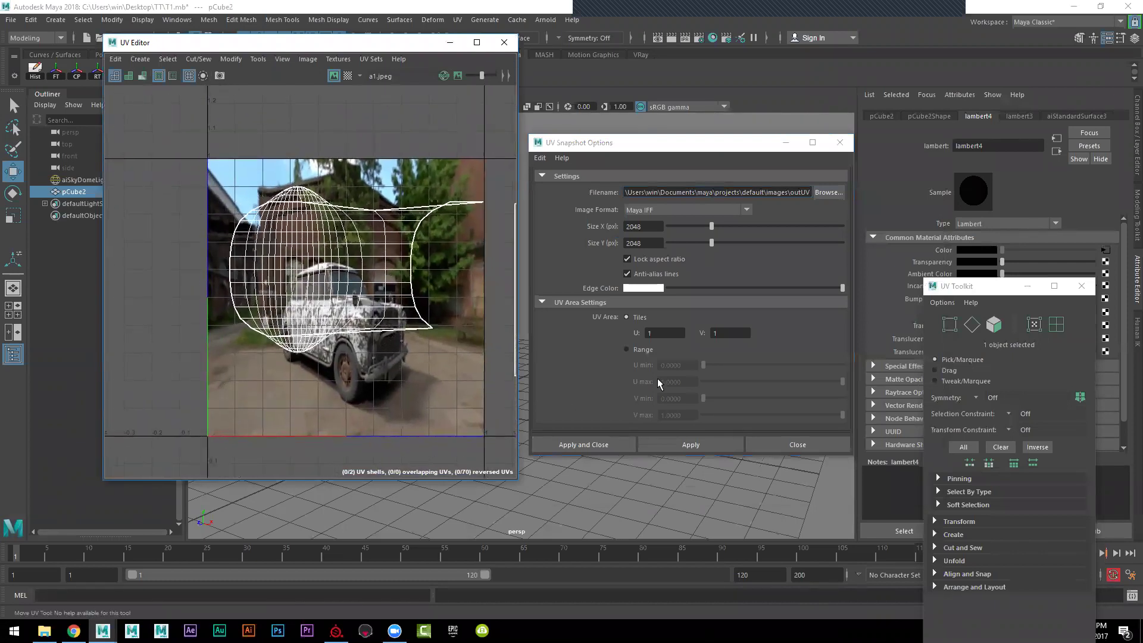
alt+middle_drag(412, 346, 230, 334)
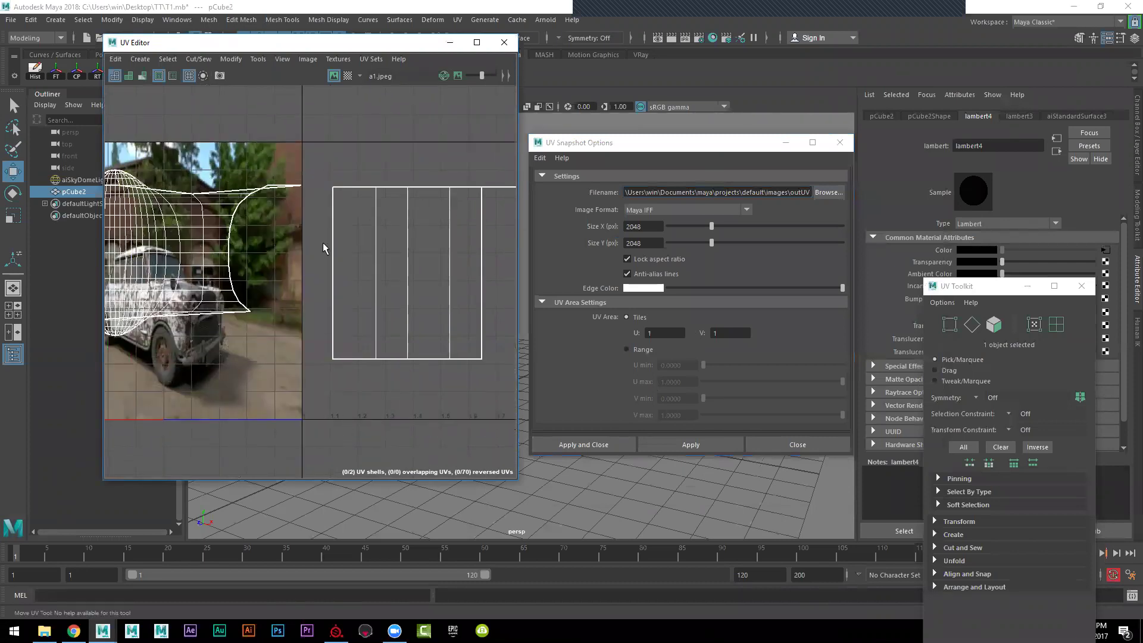
Step: Set the snapshot's V tile to 2 and browse for a save location
double_click(724, 333)
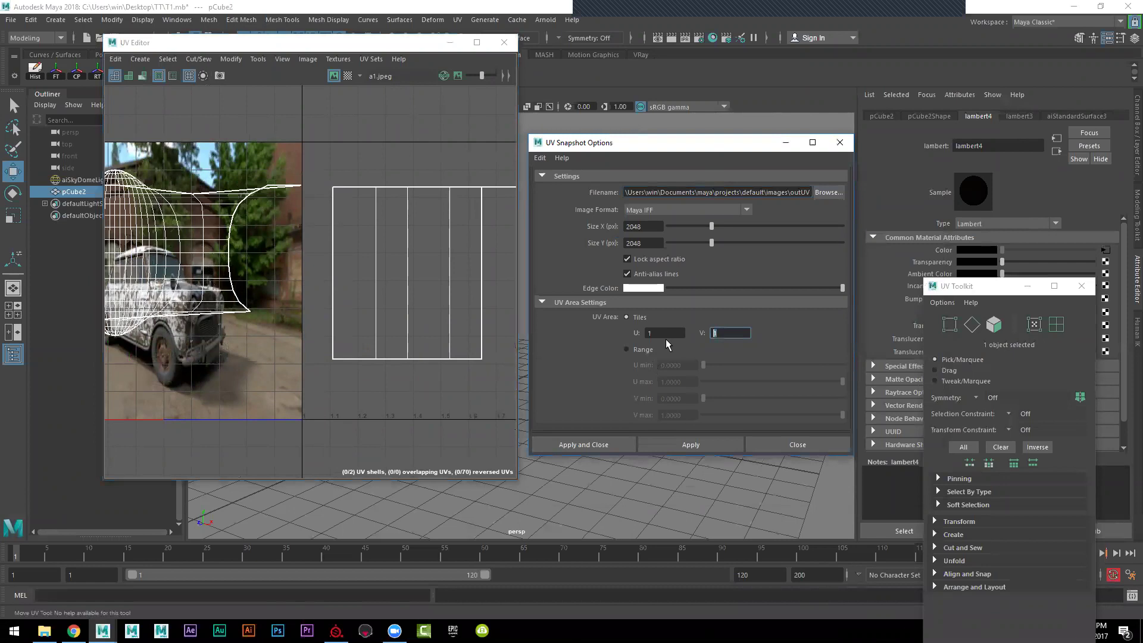
text(2)
click(679, 333)
click(828, 192)
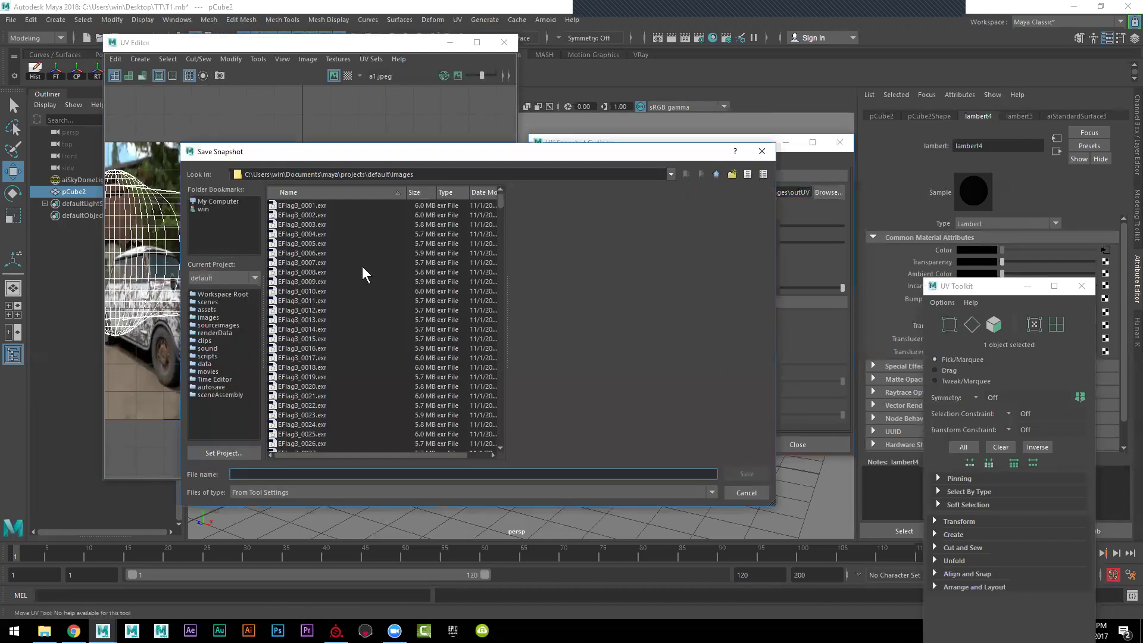
Step: Choose the Desktop as the snapshot location with the file name AAAAA
click(202, 209)
double_click(292, 234)
click(328, 473)
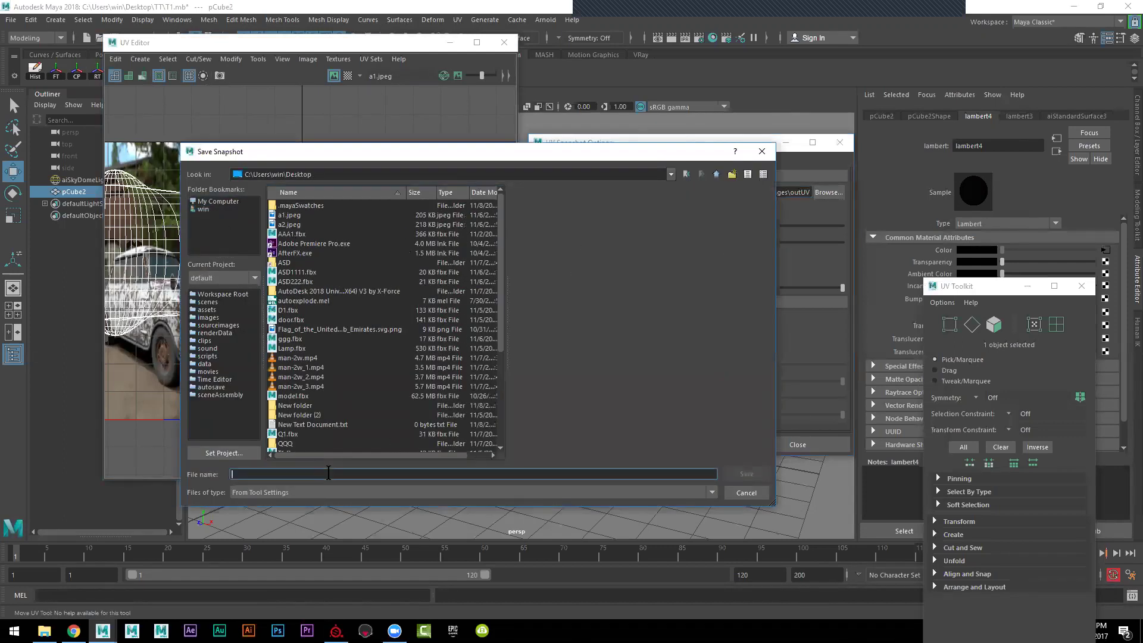
text(AAAAA)
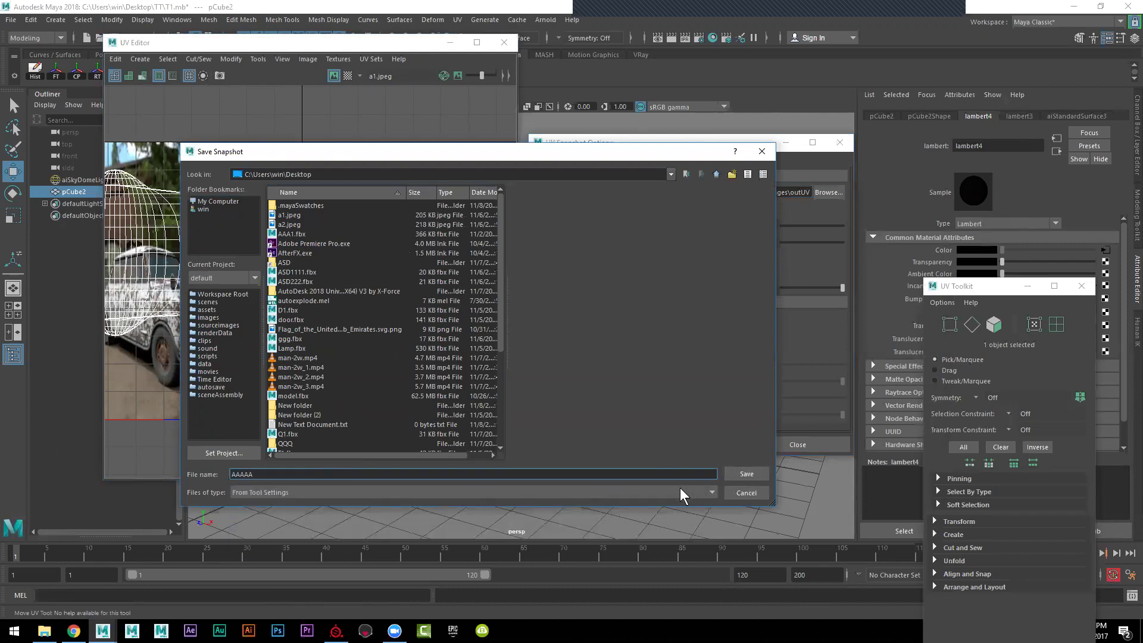
click(669, 491)
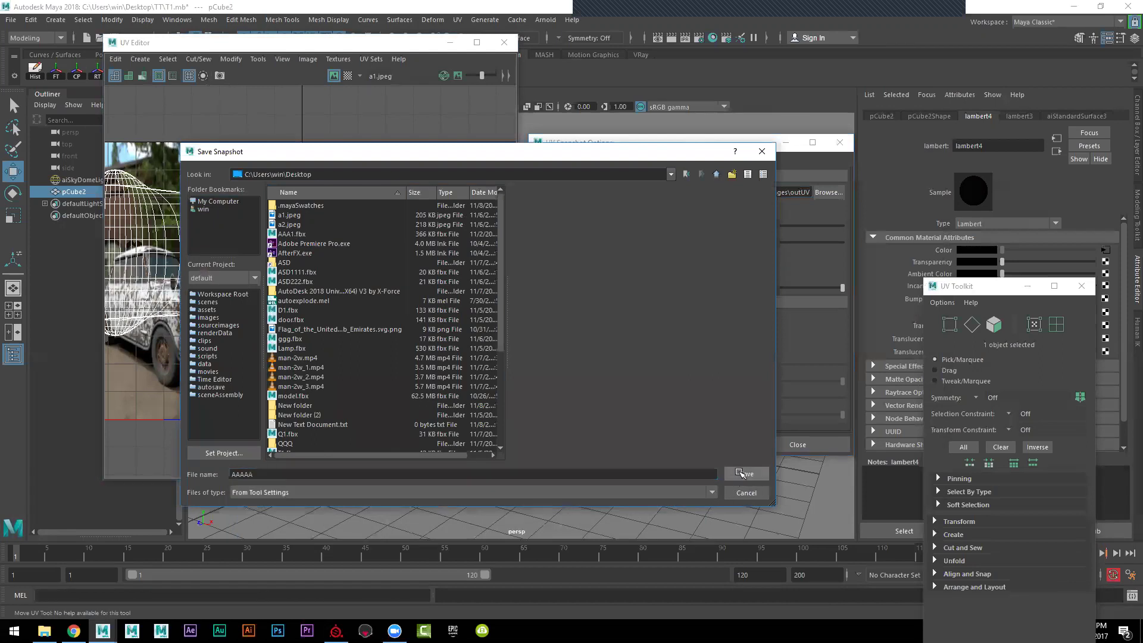
click(740, 472)
Step: Set the snapshot format to JPEG and save it as AAAAA_U1_V2.jpg
click(665, 209)
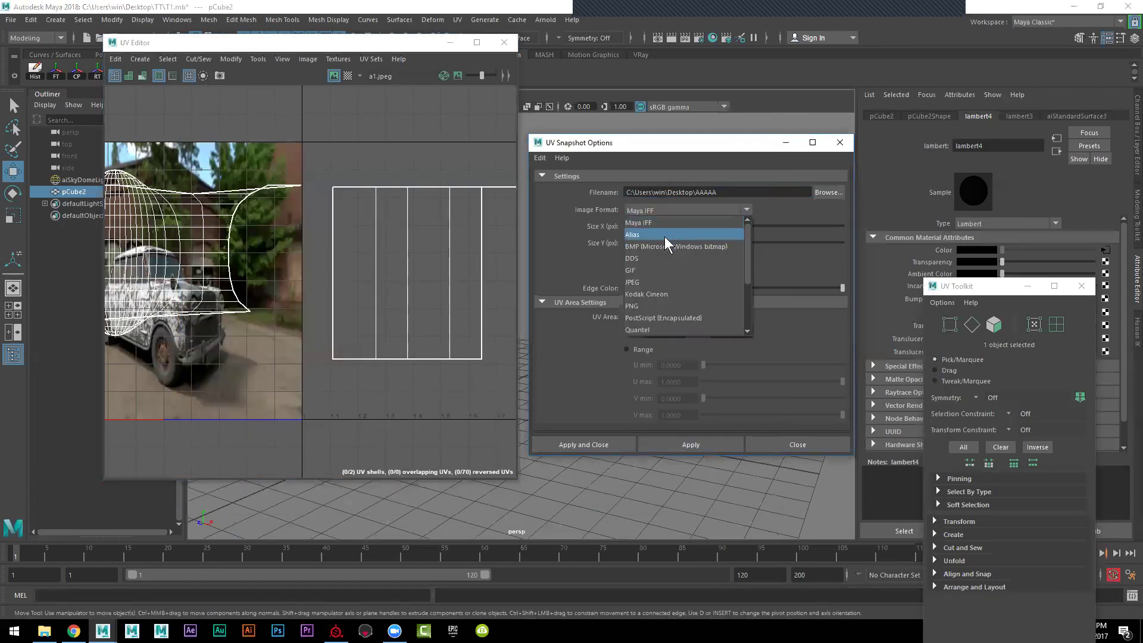
click(664, 280)
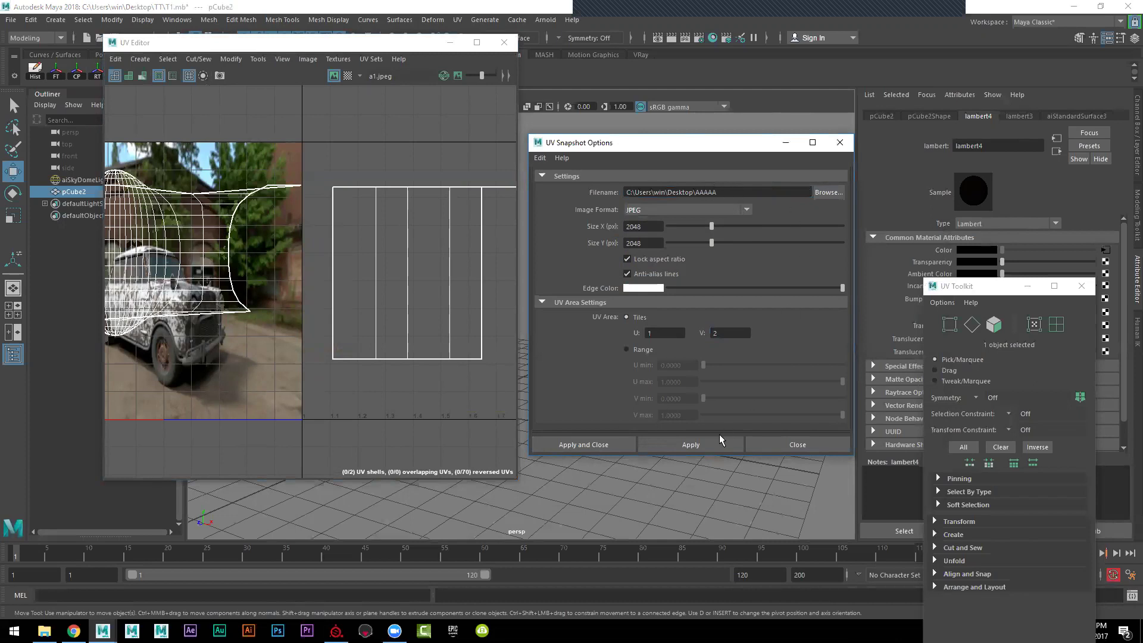
click(683, 442)
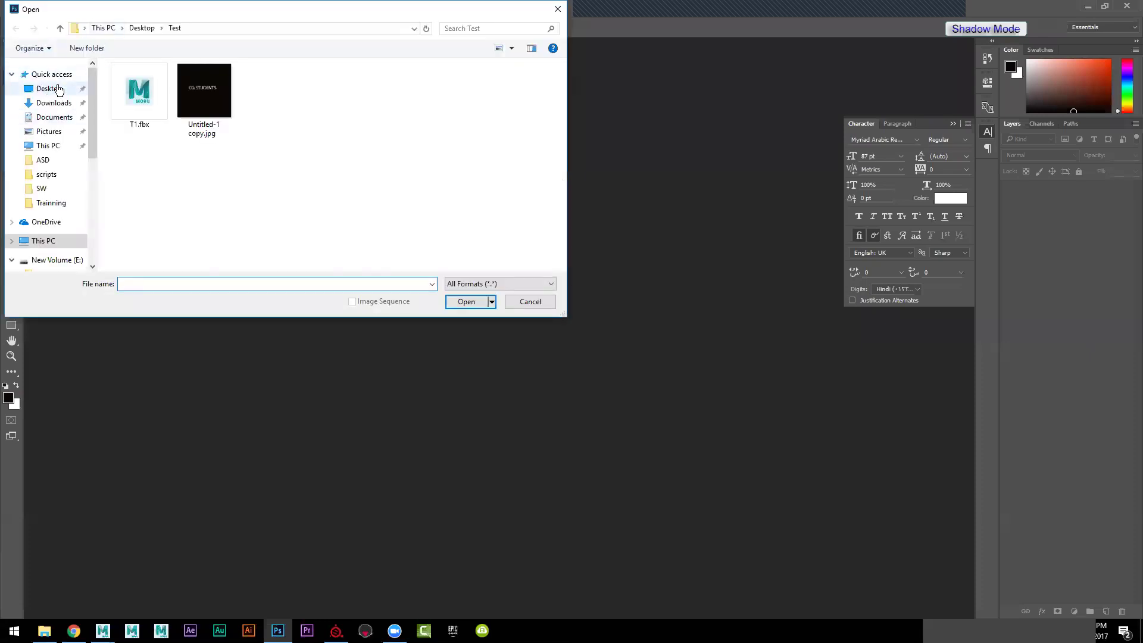
Step: Open AAAAA_U1_V1.jpg and AAAAA_U1_V2.jpg from the Desktop as Photoshop documents
click(58, 89)
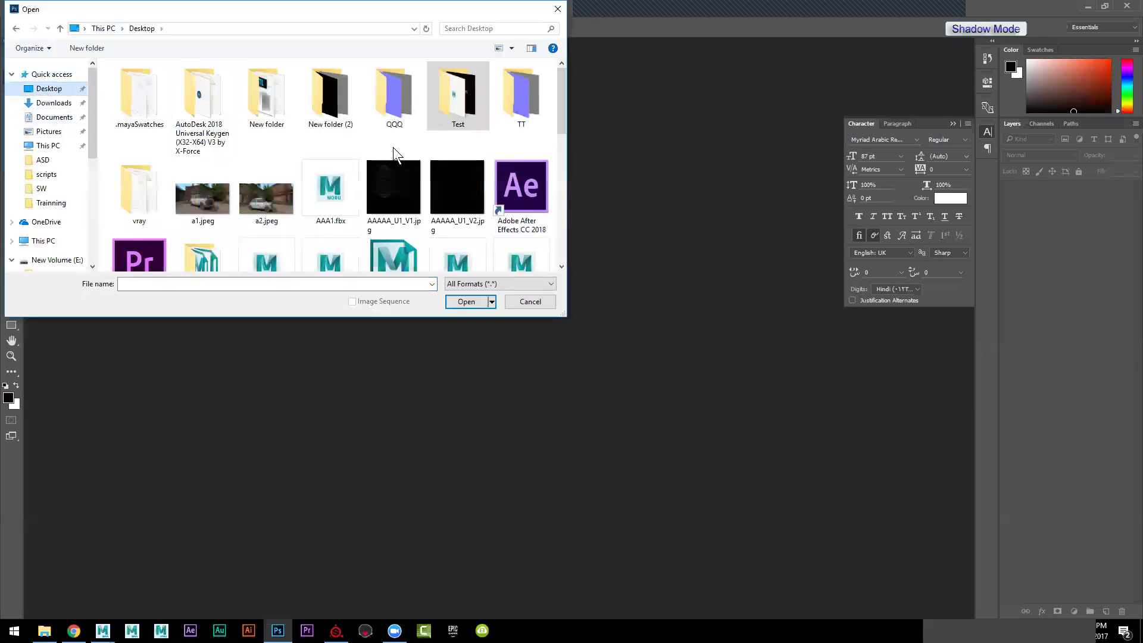
click(400, 188)
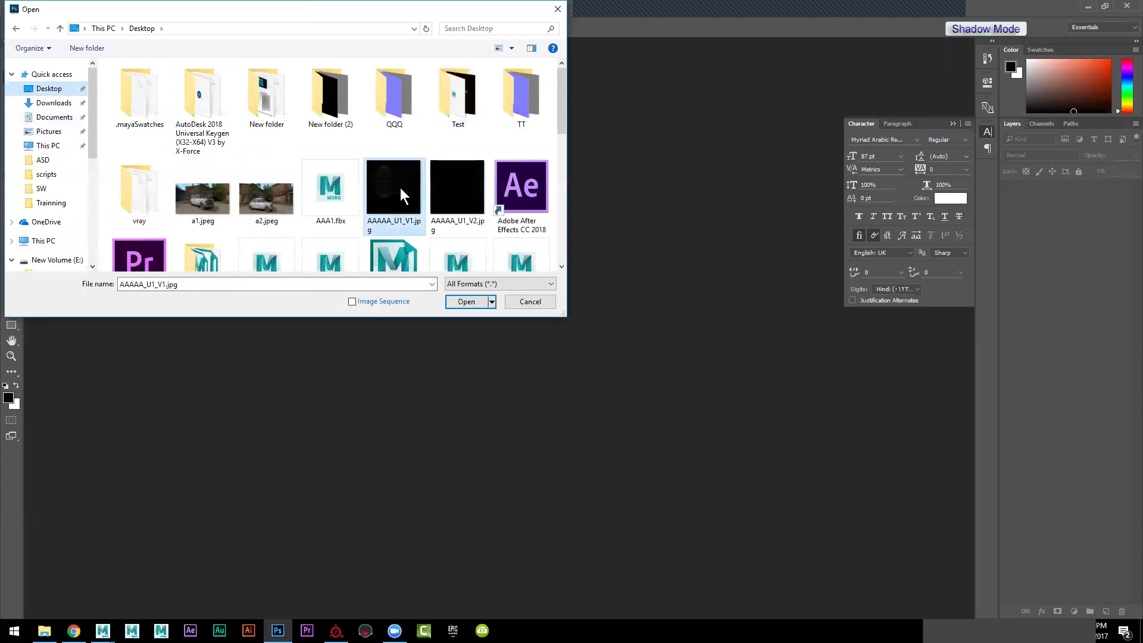
ctrl+click(458, 186)
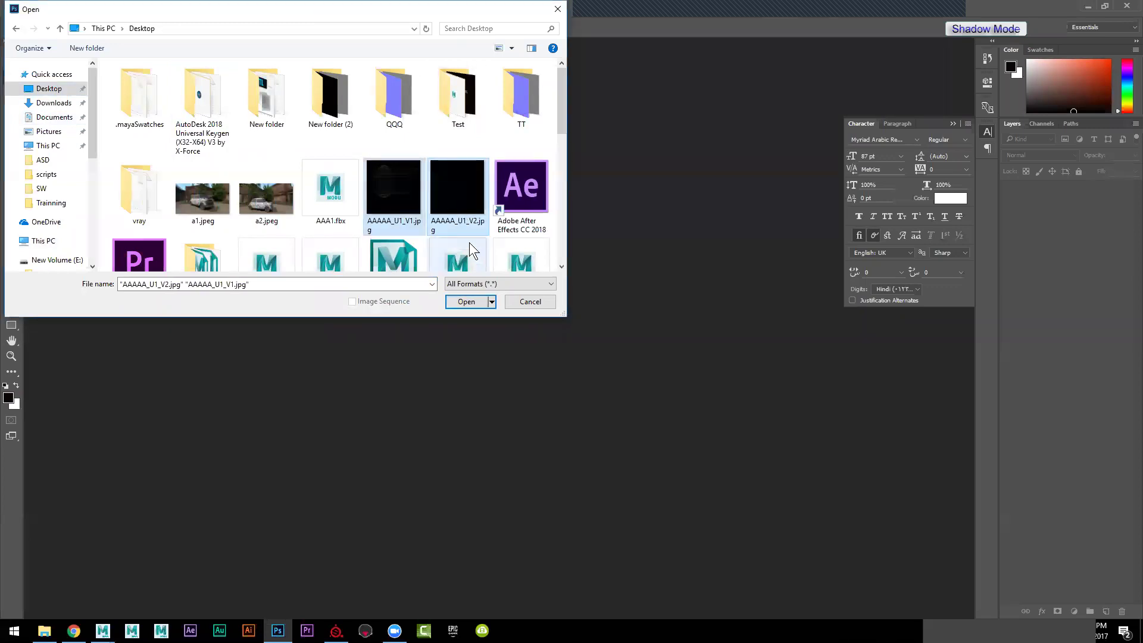
scroll(470, 231, down, 3)
scroll(469, 230, up, 1)
scroll(469, 230, up, 2)
shift+click(402, 195)
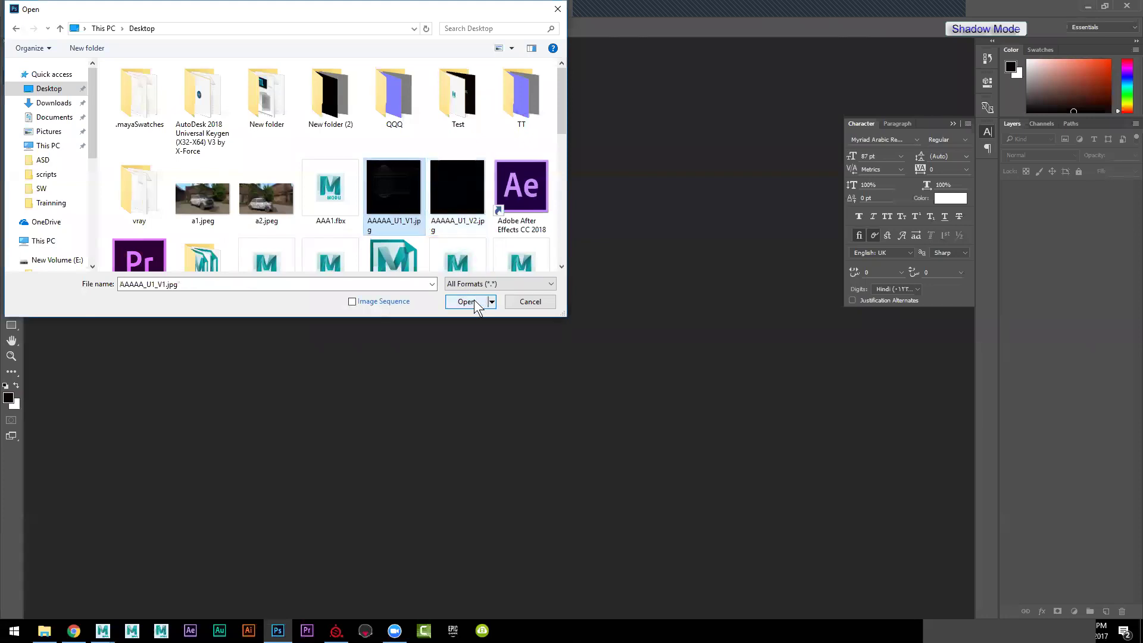
click(474, 299)
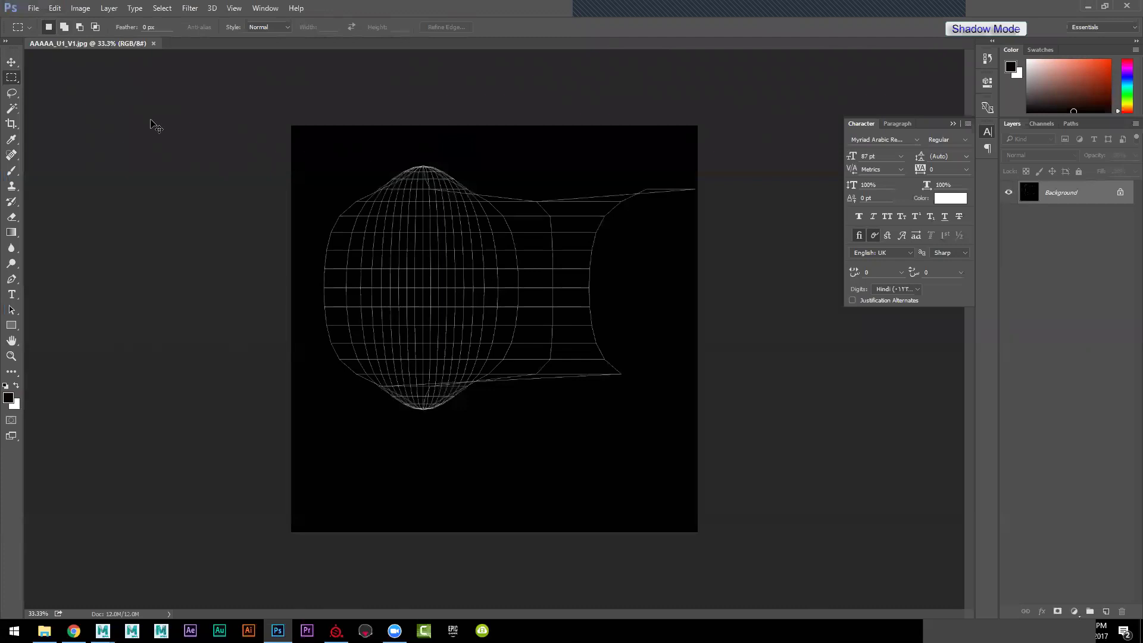
double_click(454, 188)
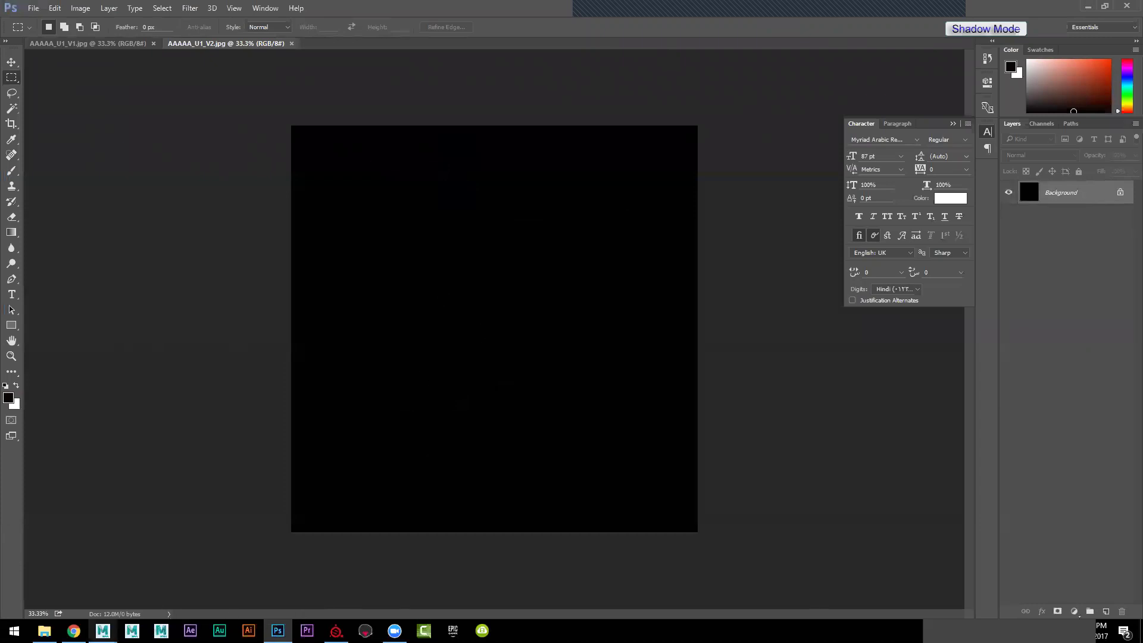
mouse_move(103, 631)
click(162, 598)
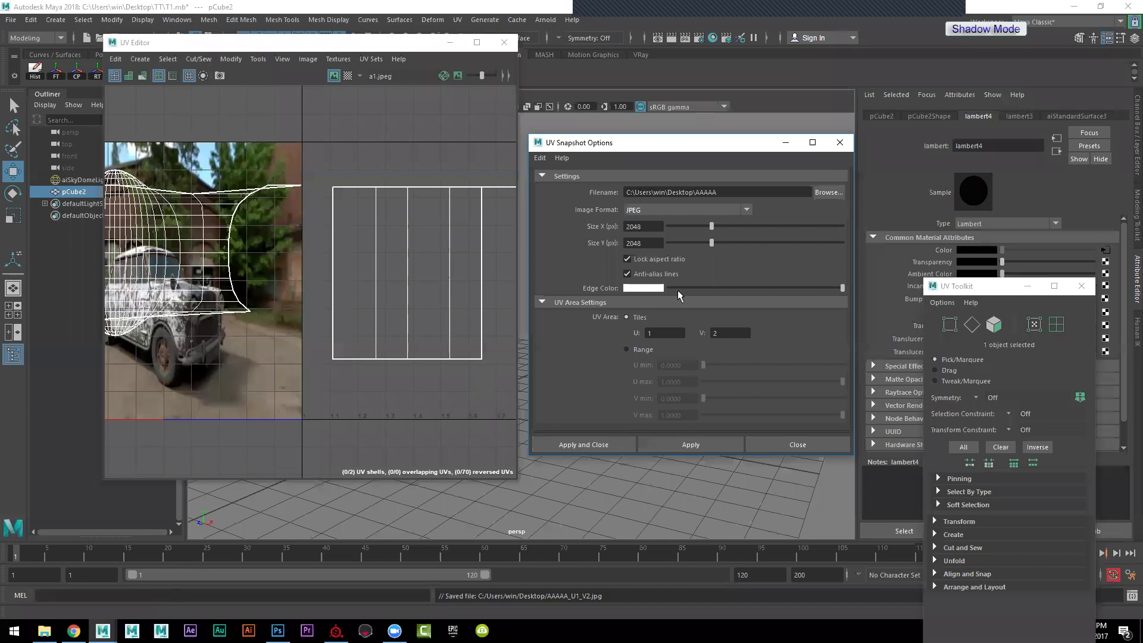
Step: Set the snapshot U tile to 2, rename it AAAAA1, and export AAAAA1_U2_V2.jpg
double_click(674, 334)
text(2)
click(733, 331)
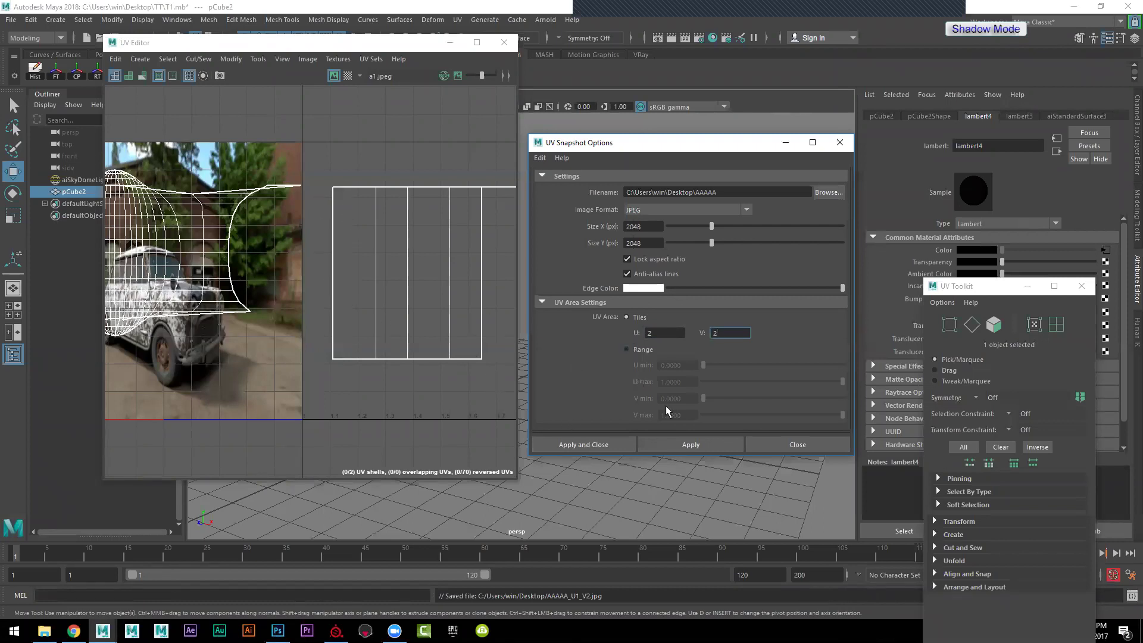
click(728, 188)
text(1)
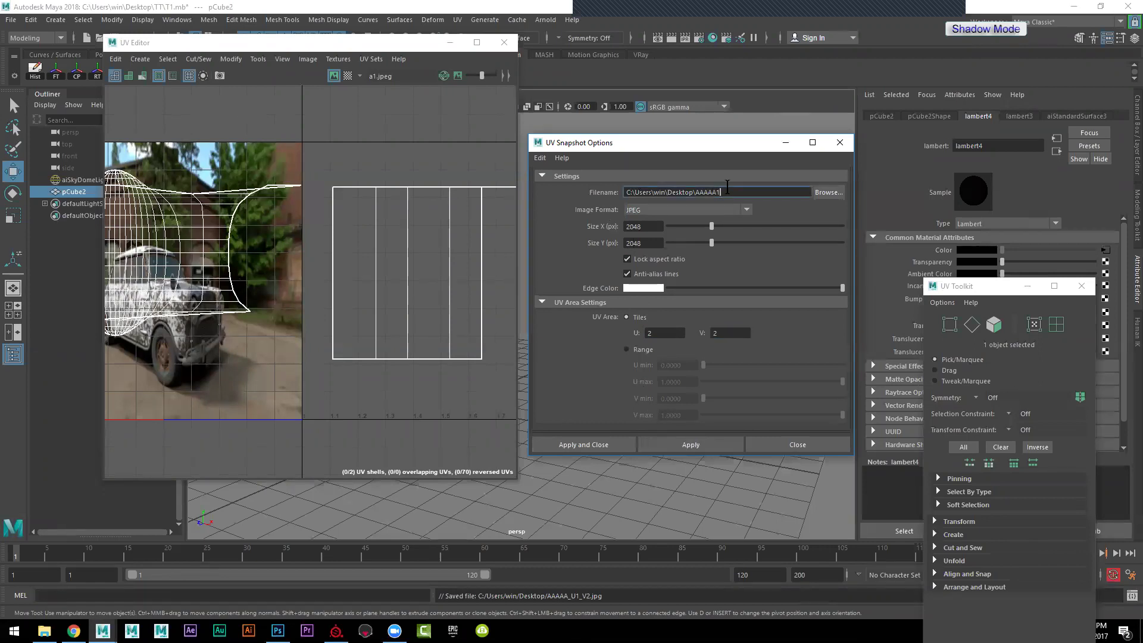
click(690, 444)
Step: Select AAAAA1_U1_V1.jpg in Photoshop's Ctrl+O browser, then bring up File Explorer
click(278, 631)
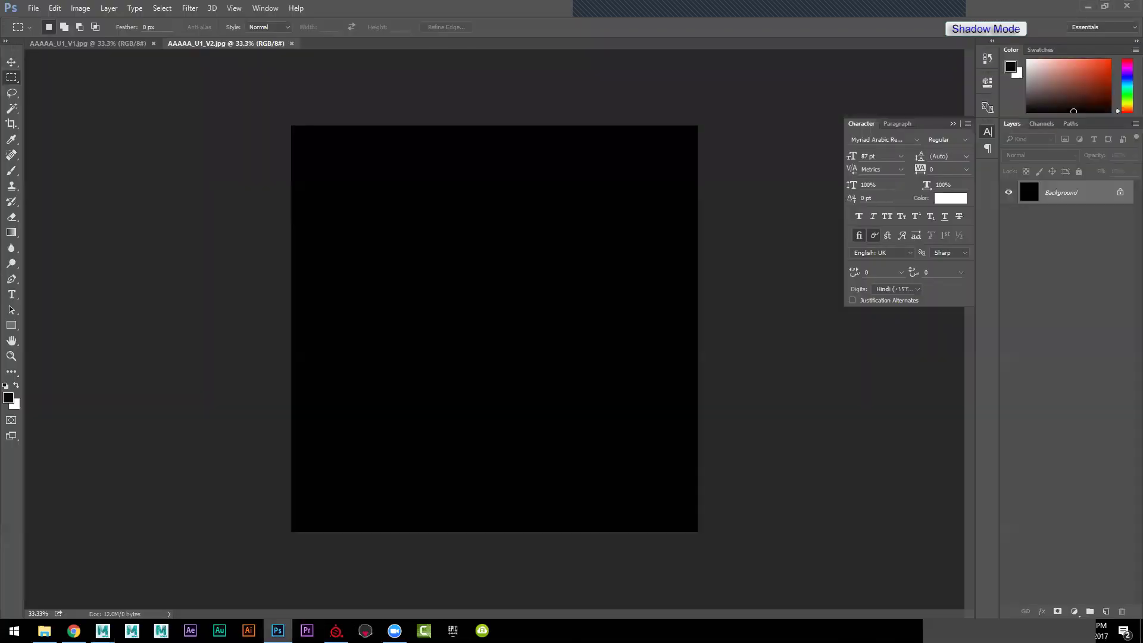
key(ctrl+o)
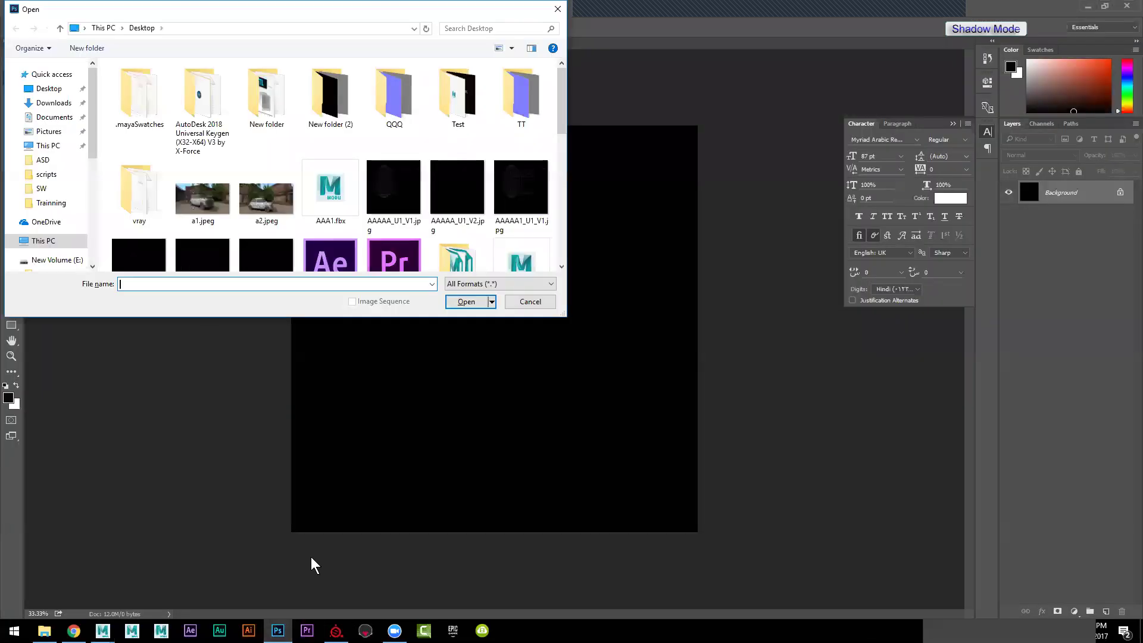
click(530, 209)
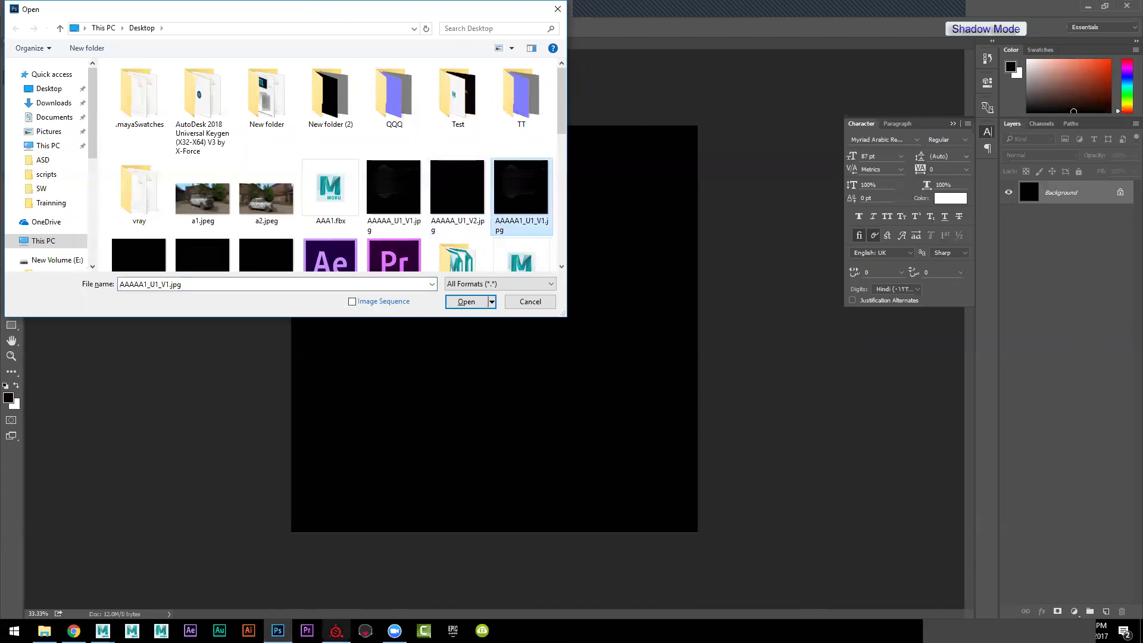
click(45, 631)
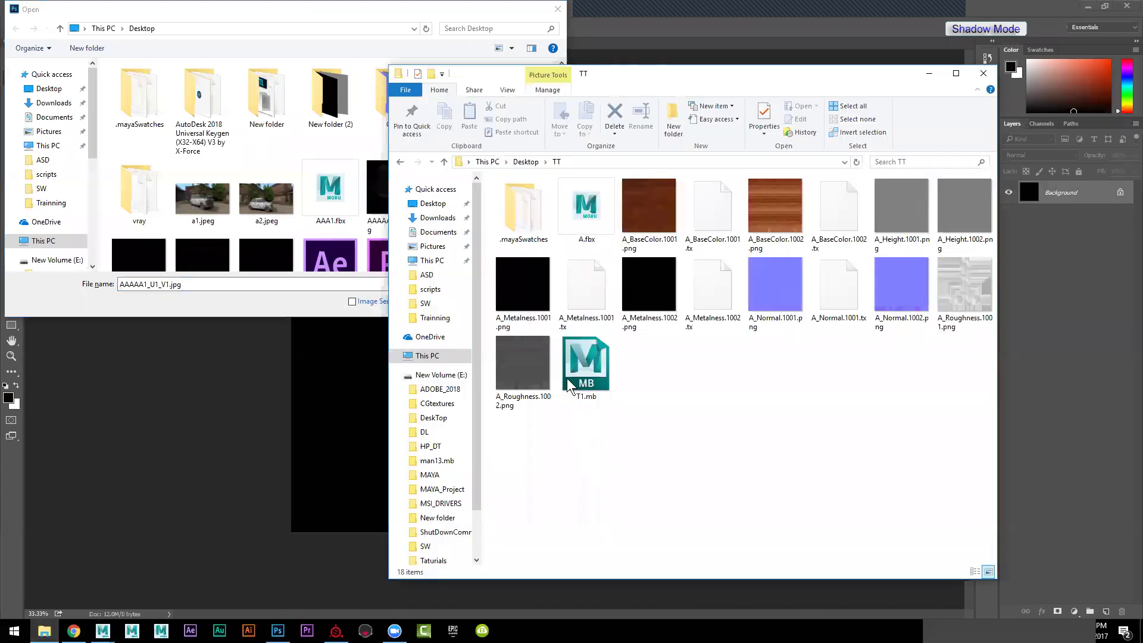
Step: Preview the Desktop's snapshot images in Photos, starting from AAAAA_U1_V1.jpg
click(438, 204)
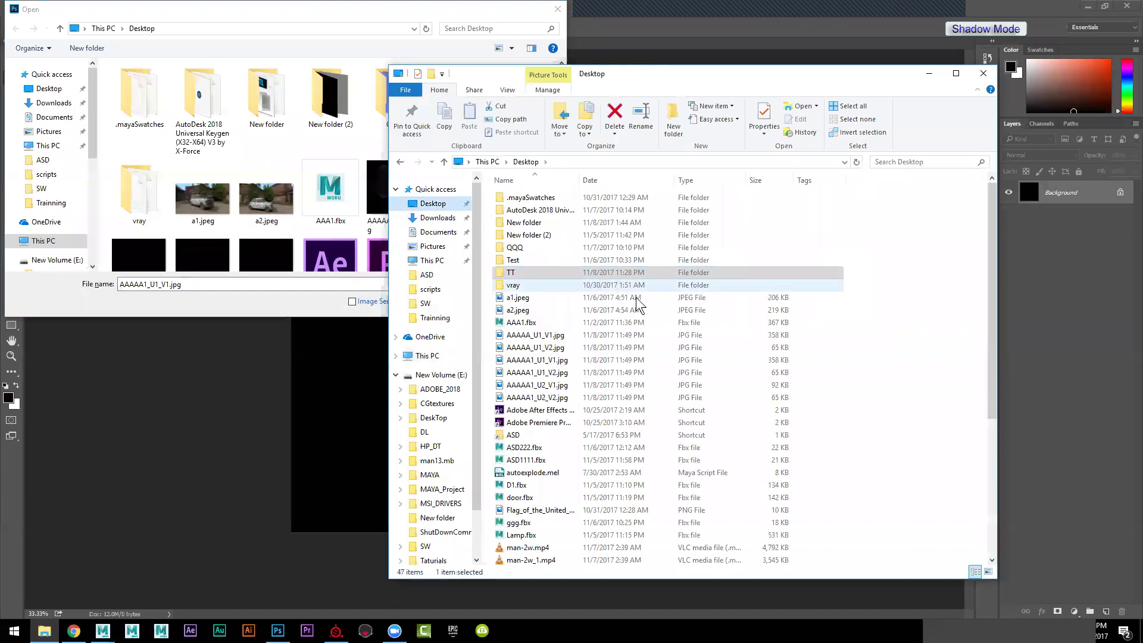
double_click(531, 336)
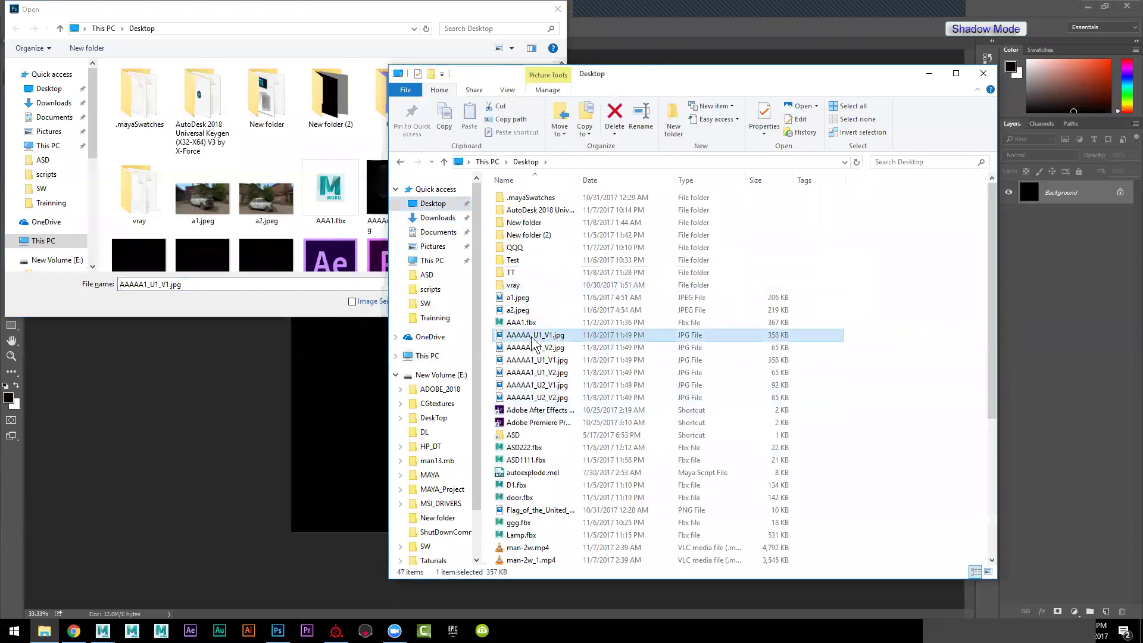
click(440, 554)
click(445, 558)
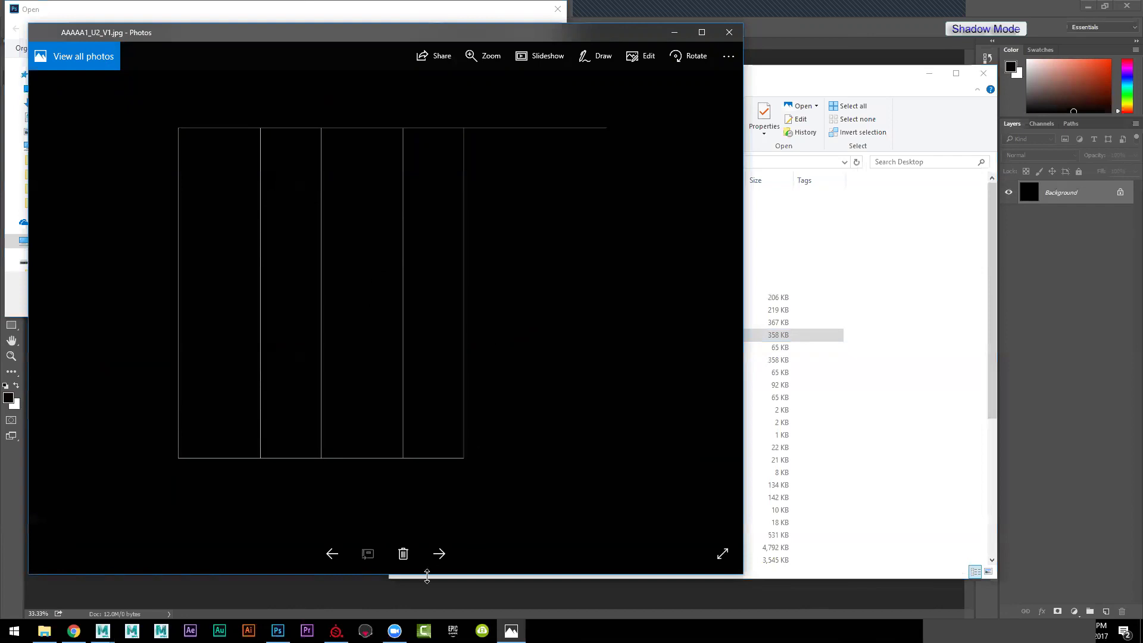
click(434, 557)
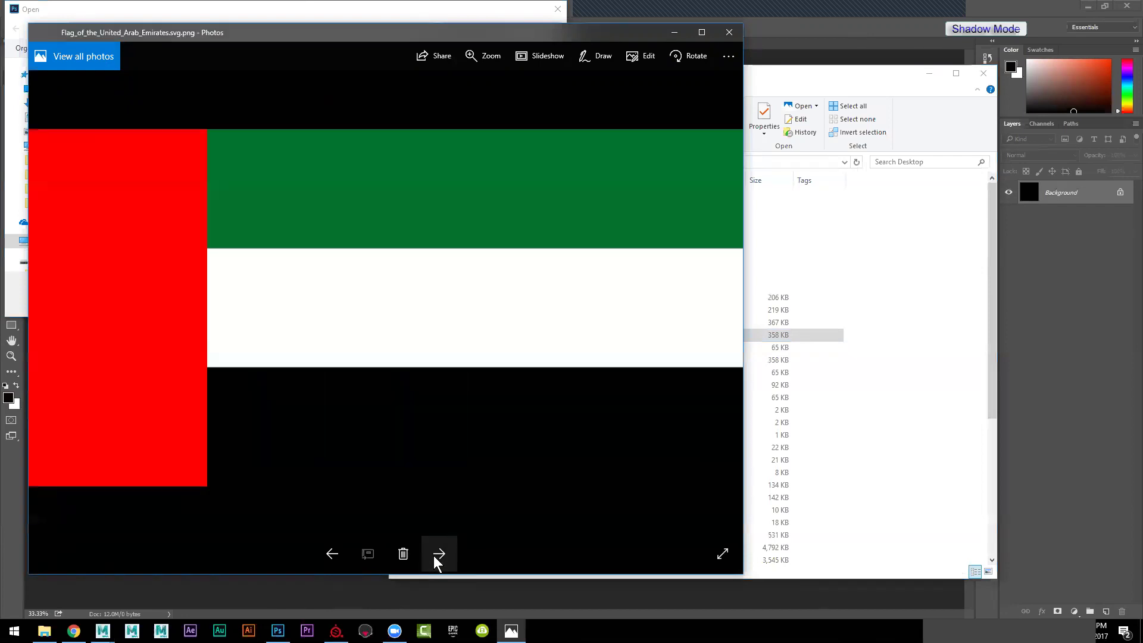
click(436, 560)
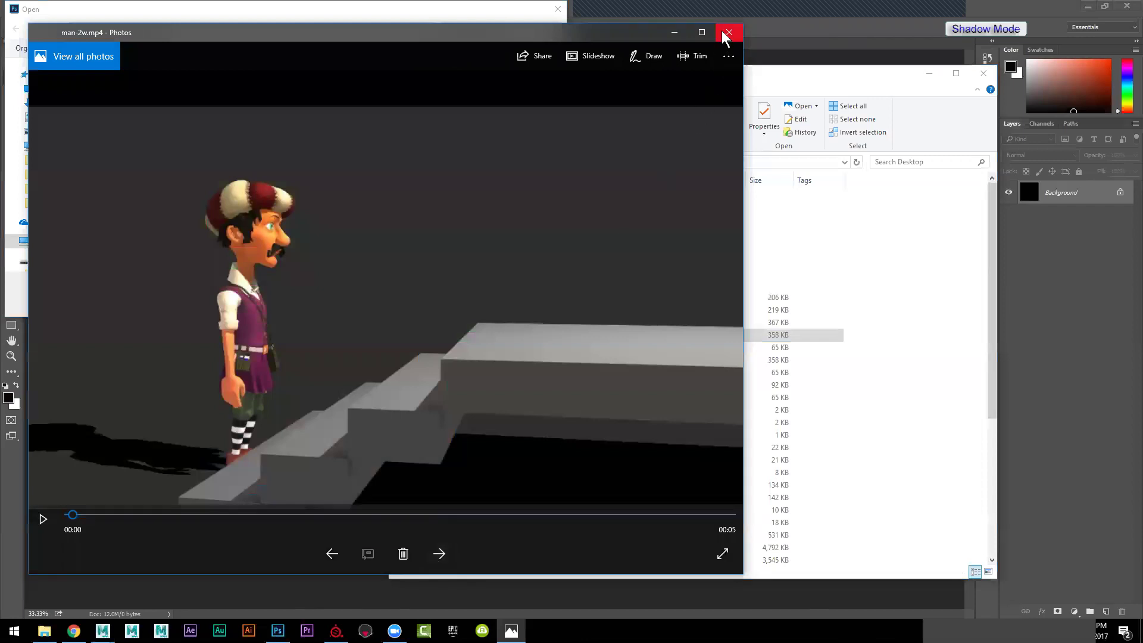
Step: Close the Photos viewer and cancel Photoshop's Open dialog
click(728, 33)
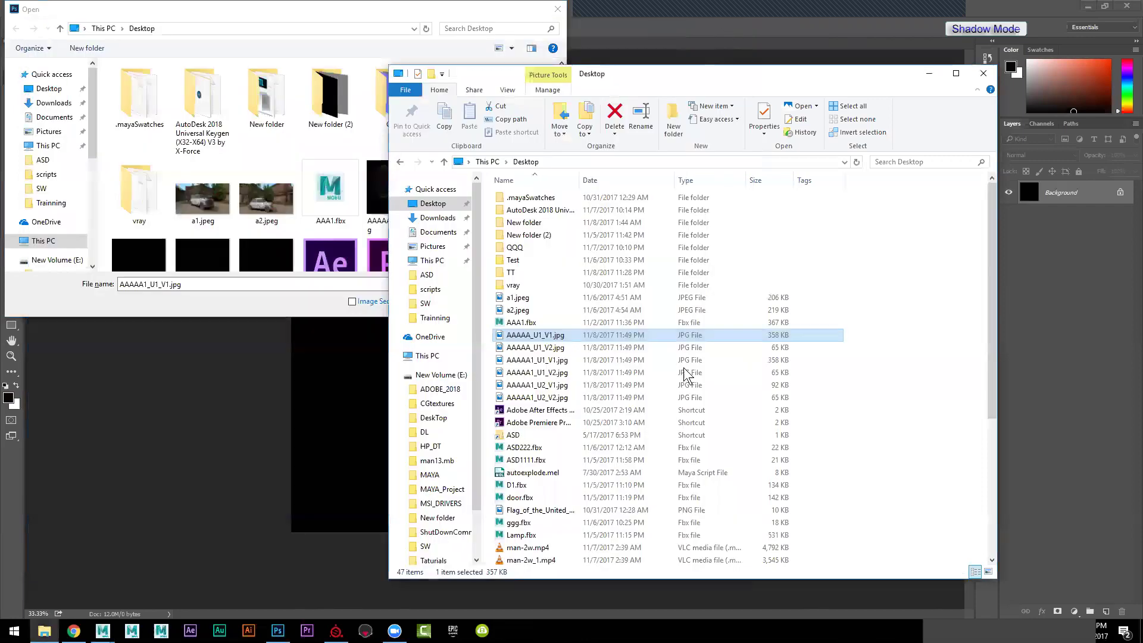
click(199, 411)
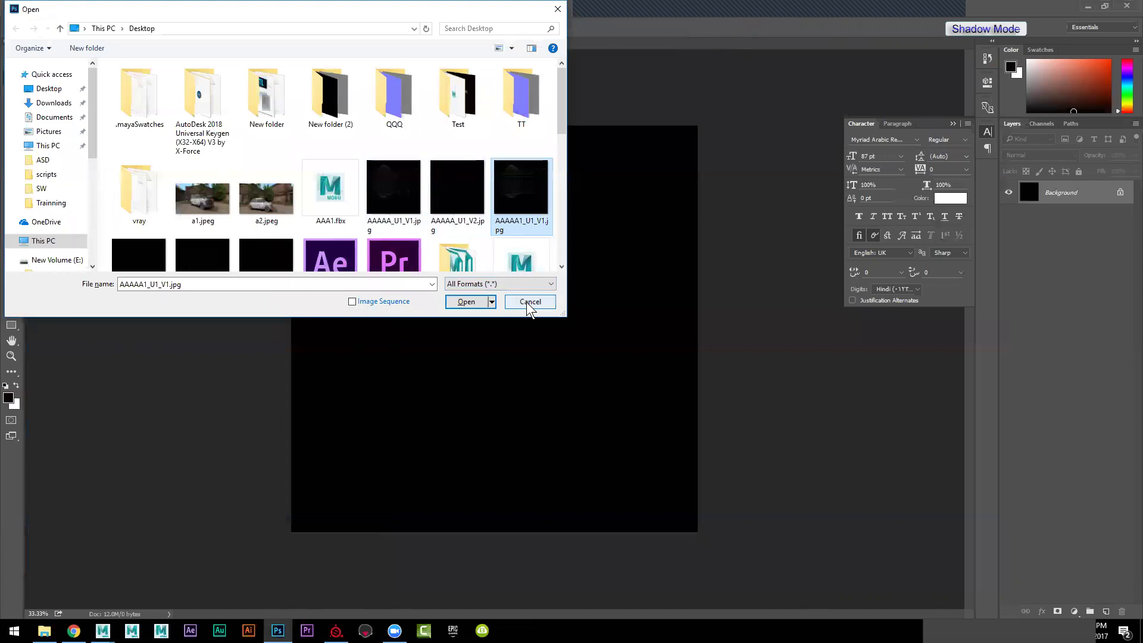
click(526, 302)
Step: Minimize Photoshop, bring Maya's UV Editor forward and lower, then switch to Substance Painter
click(1088, 6)
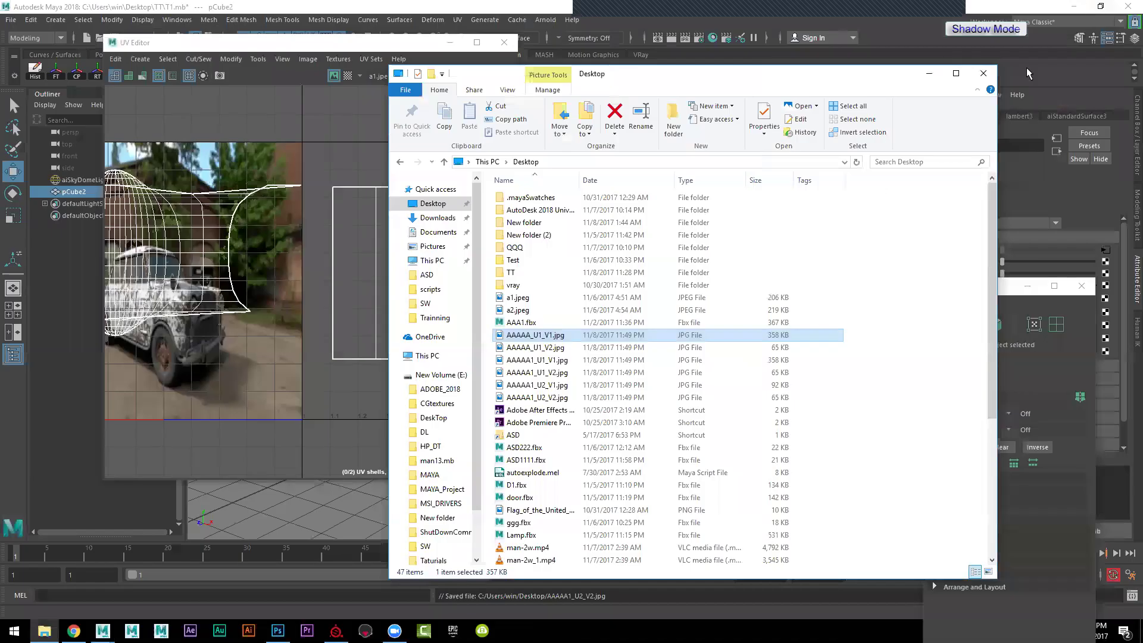
click(345, 44)
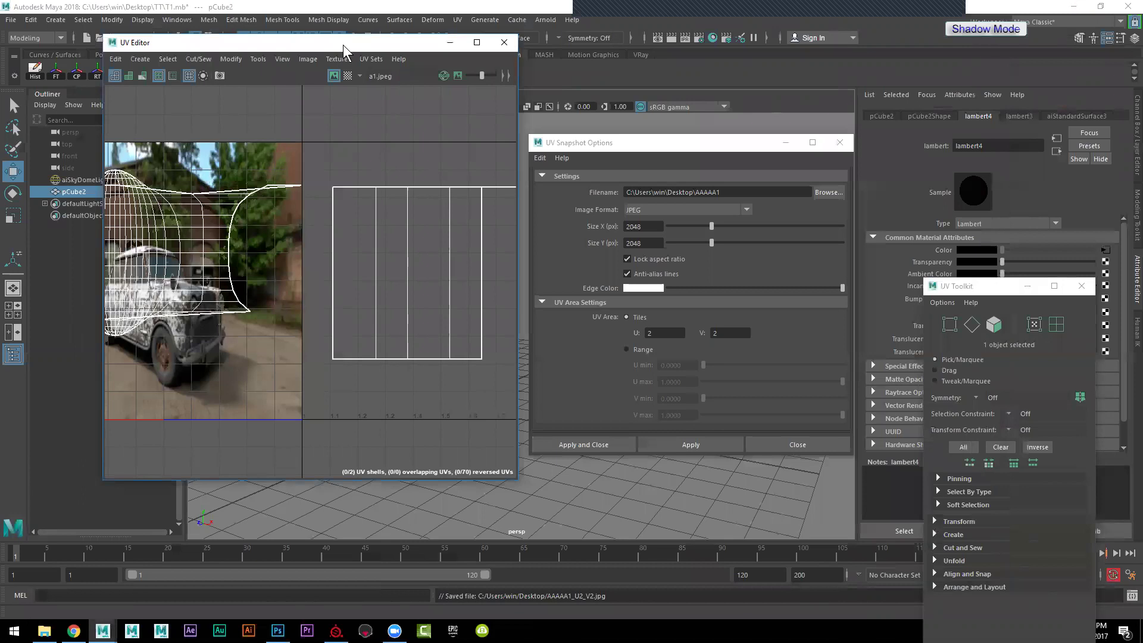
drag(343, 45, 350, 146)
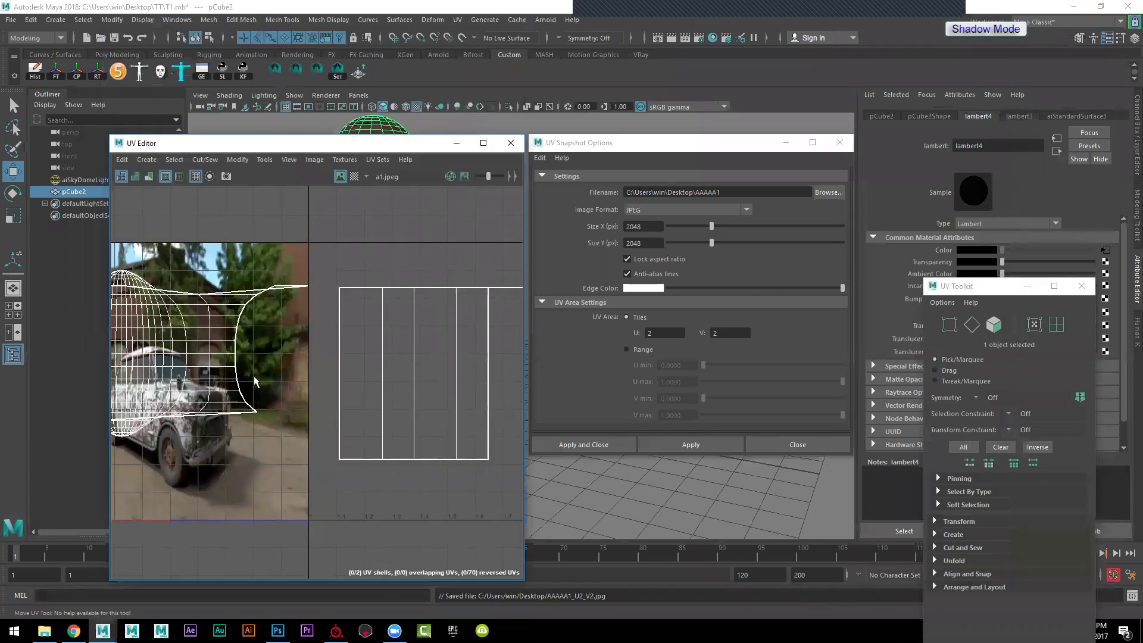
click(337, 631)
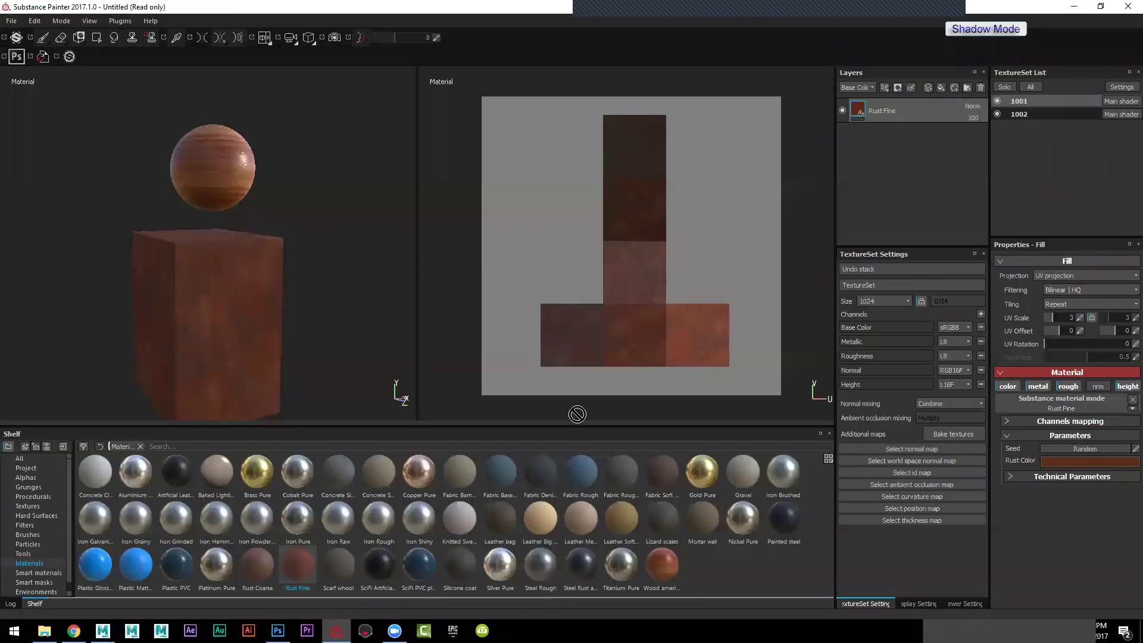
Step: Switch to the 3D-only view and orbit and zoom around the Rust Fine sphere and box
key(F2)
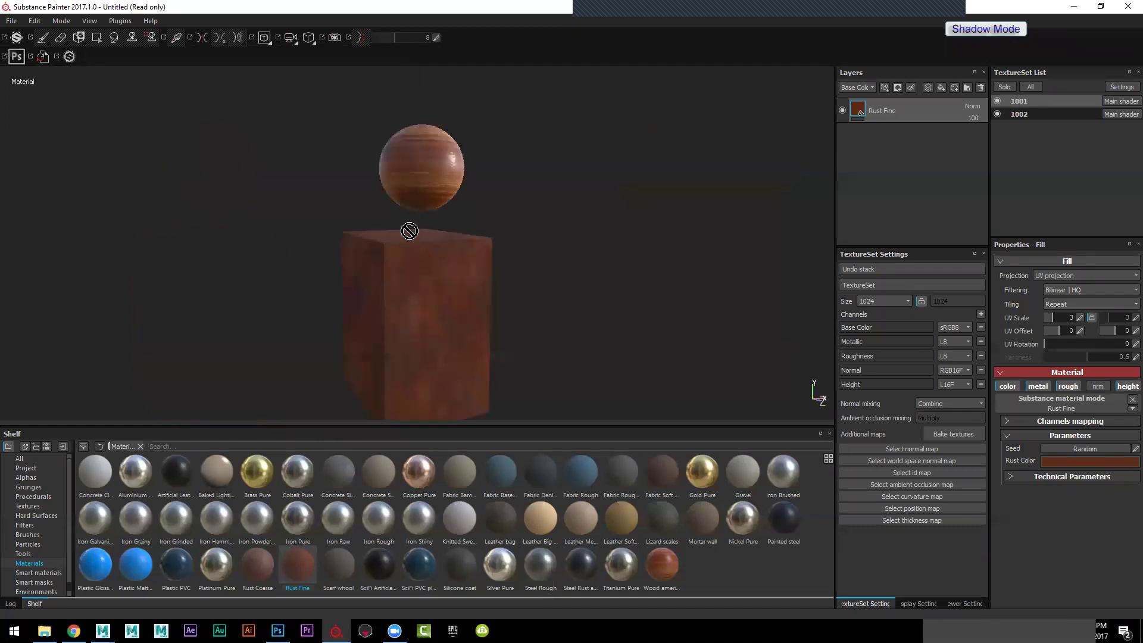
mouse_move(523, 224)
alt+mouse_down()
mouse_move(516, 322)
mouse_move(505, 291)
mouse_move(631, 332)
mouse_move(574, 286)
alt+mouse_up()
mouse_move(574, 286)
alt+right_down()
mouse_move(559, 287)
mouse_move(683, 322)
alt+right_up()
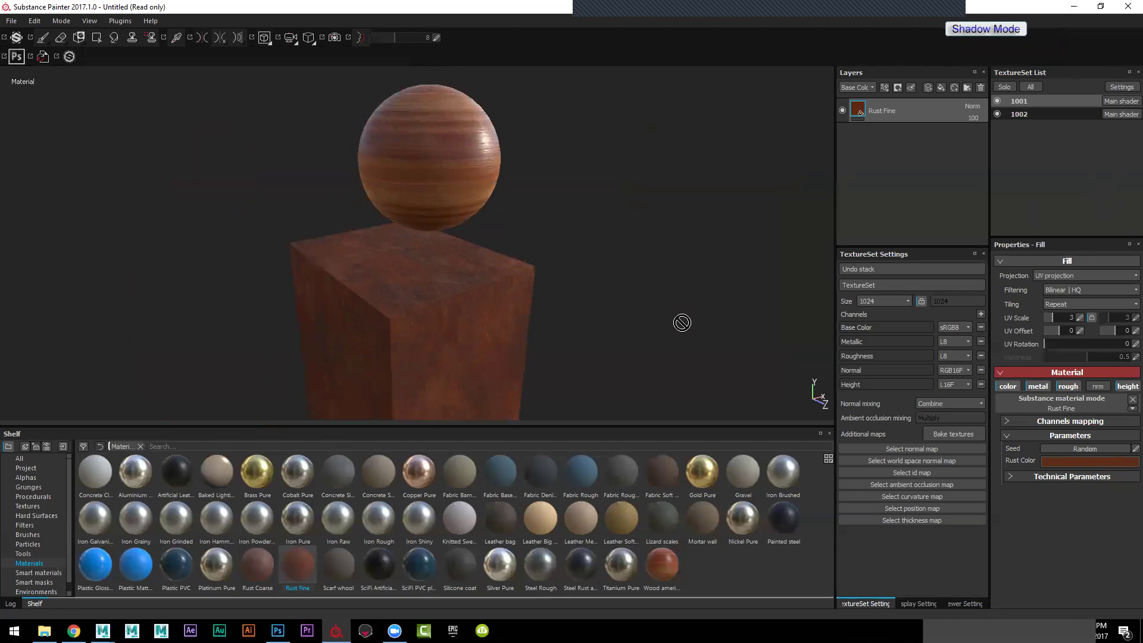
scroll(536, 247, up, 2)
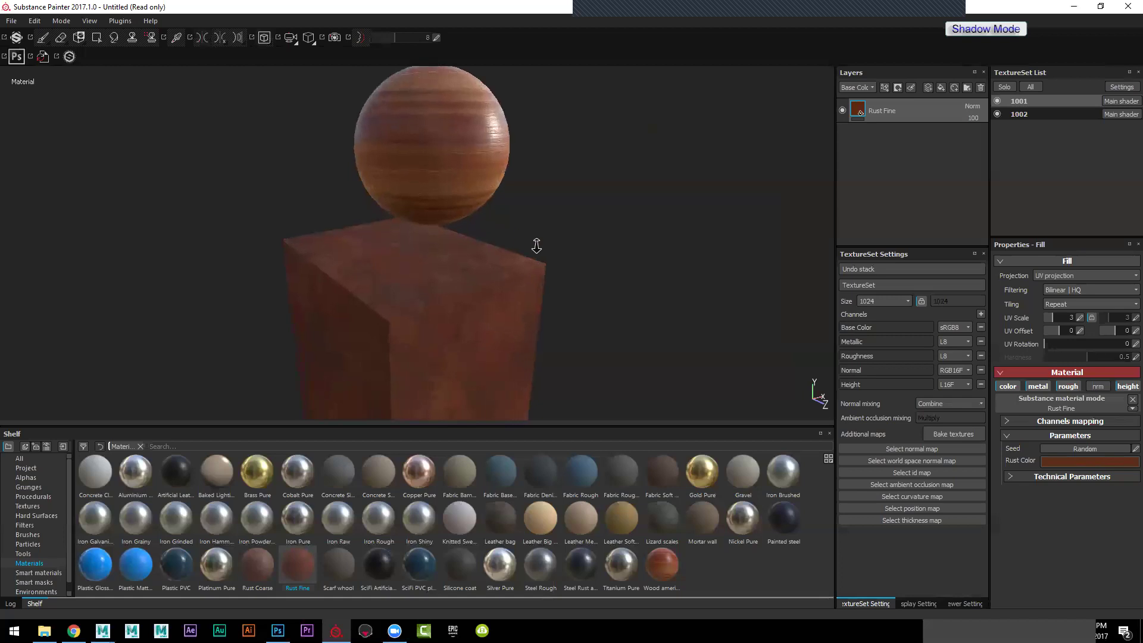
scroll(615, 257, up, 2)
scroll(513, 266, down, 2)
scroll(508, 284, up, 2)
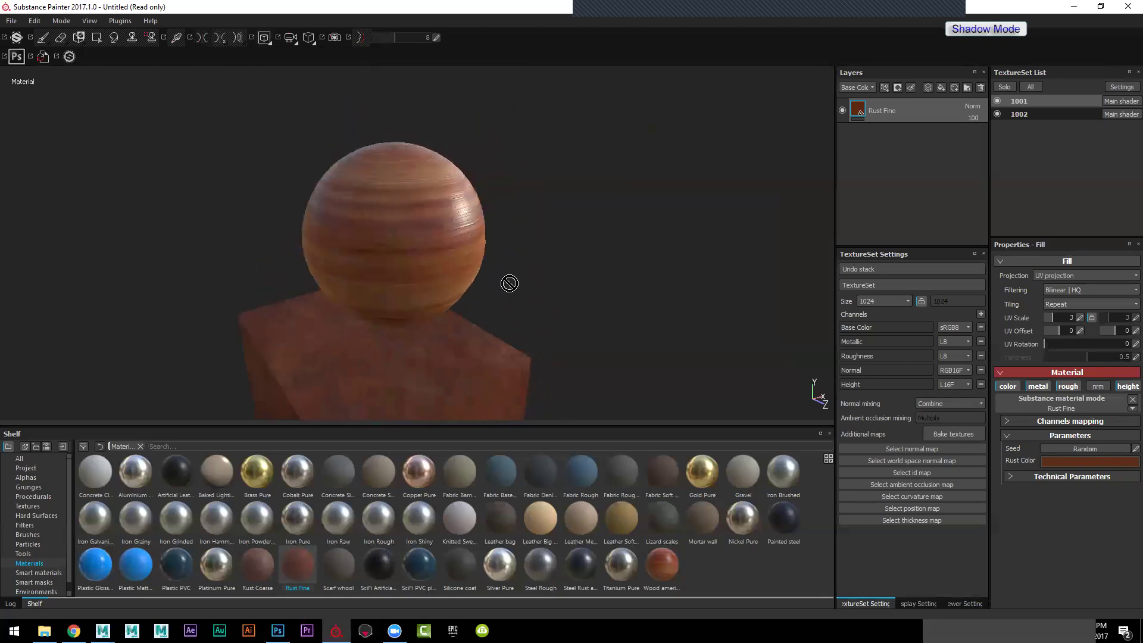
scroll(670, 334, up, 2)
scroll(670, 333, down, 2)
scroll(613, 268, up, 3)
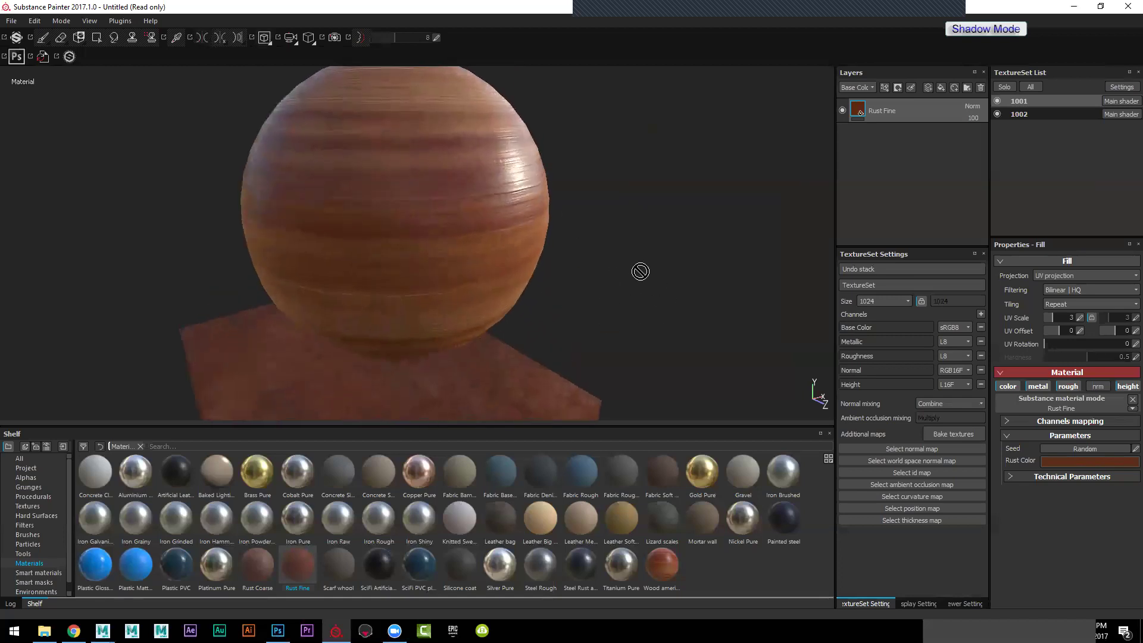
Step: Tilt and zoom the view so the sphere fills the frame
alt+drag(641, 271, 620, 324)
alt+right_drag(620, 324, 750, 322)
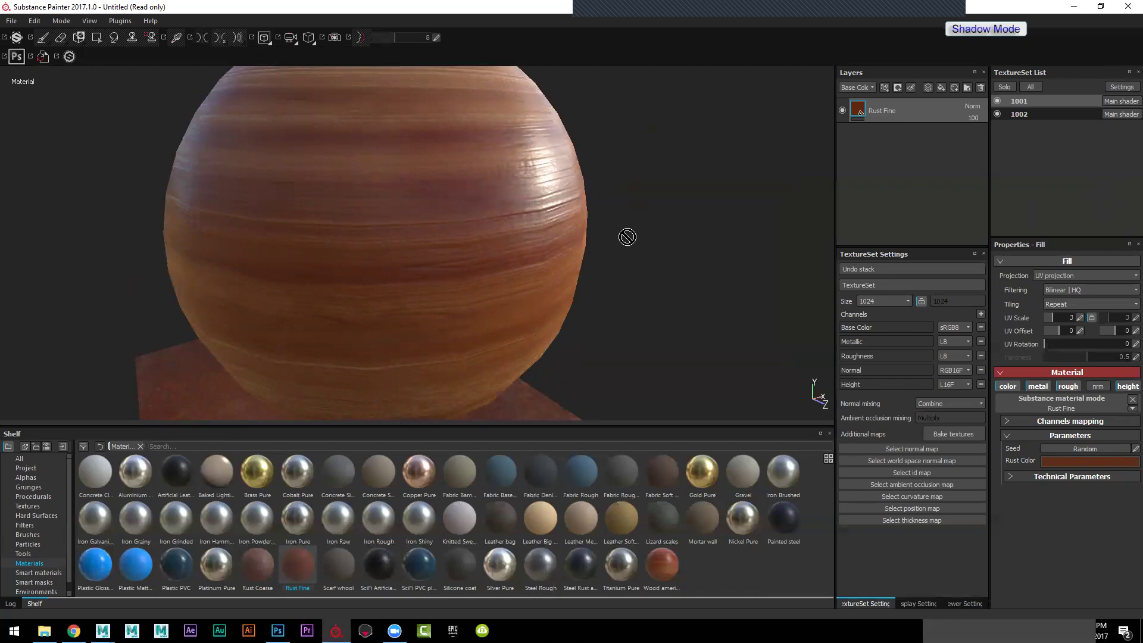
scroll(612, 237, down, 1)
scroll(605, 225, down, 2)
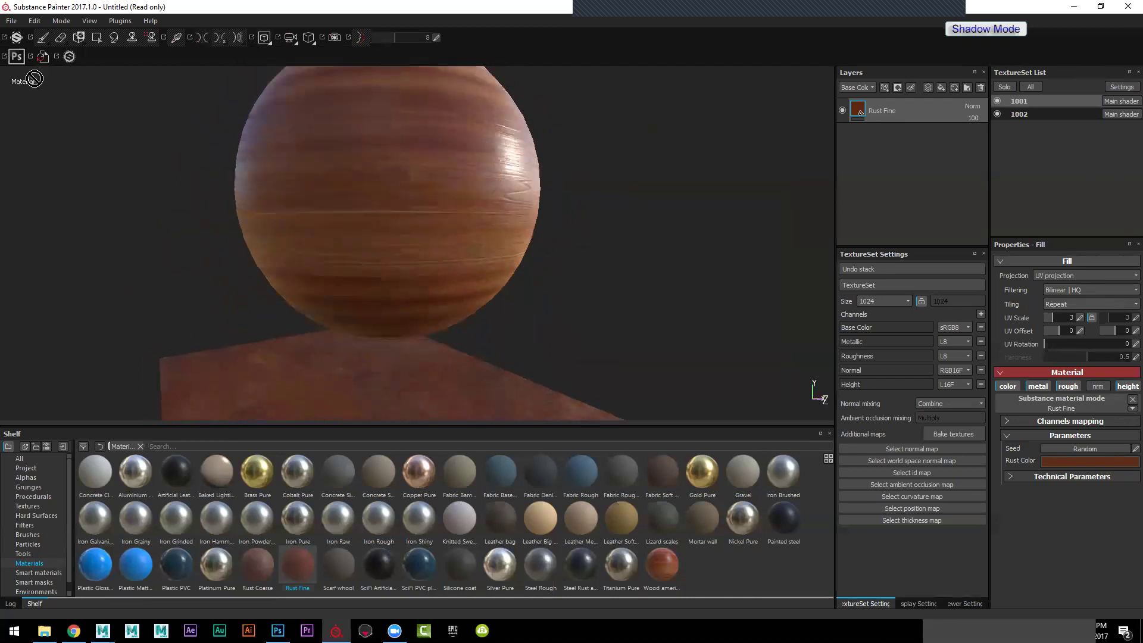
Step: Sign in to Substance Share and search the shared files for 'skin'
click(17, 39)
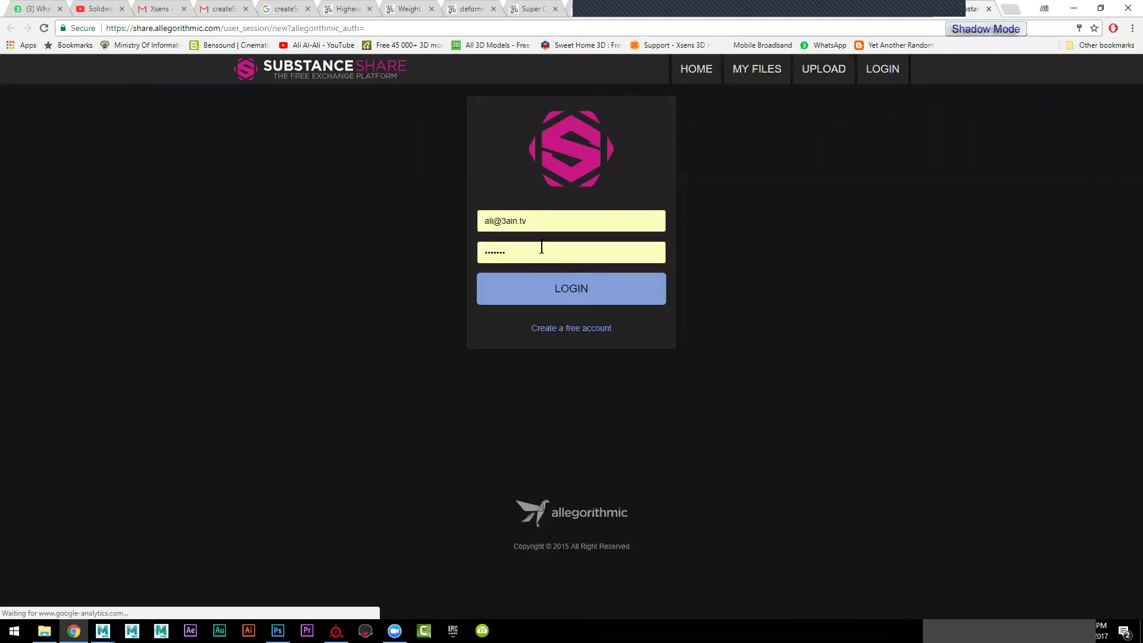
click(585, 292)
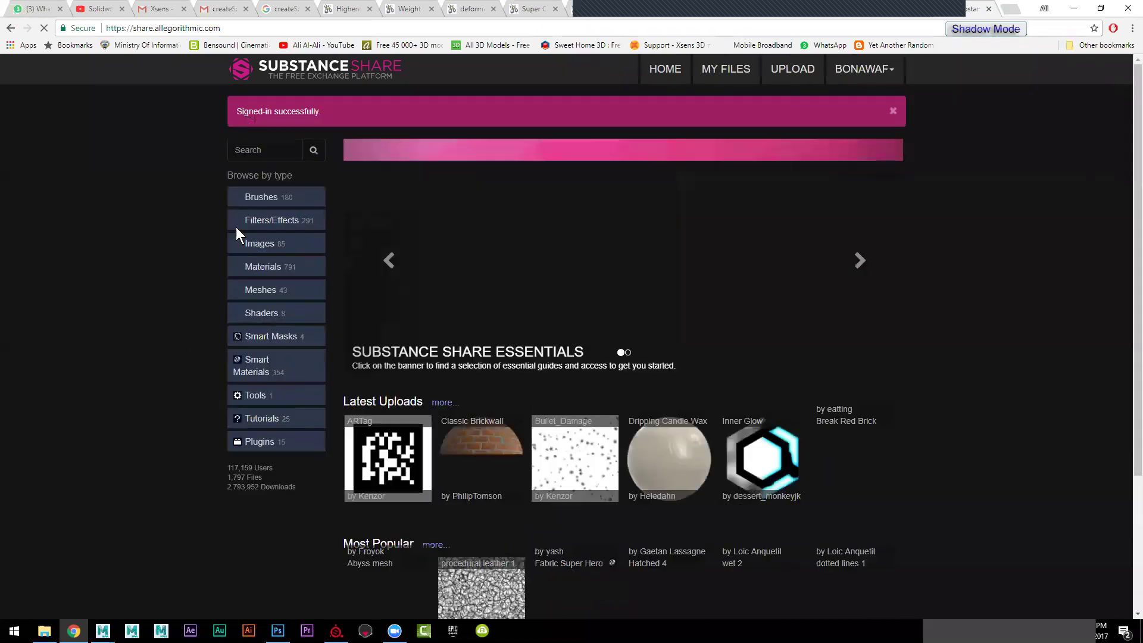
click(278, 149)
text(skin)
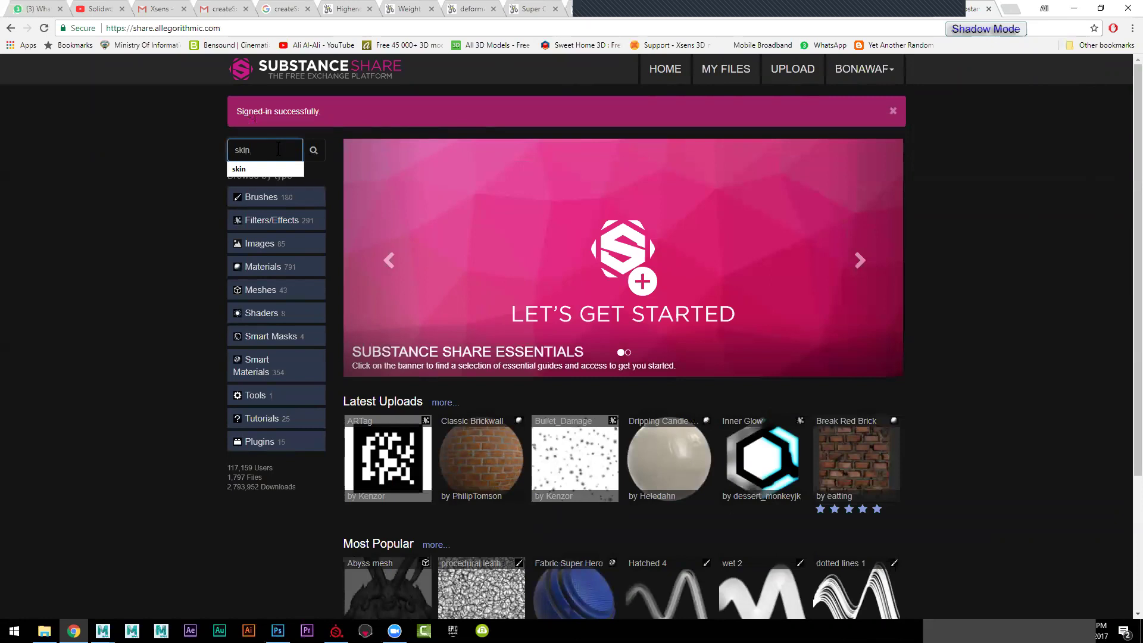
key(Return)
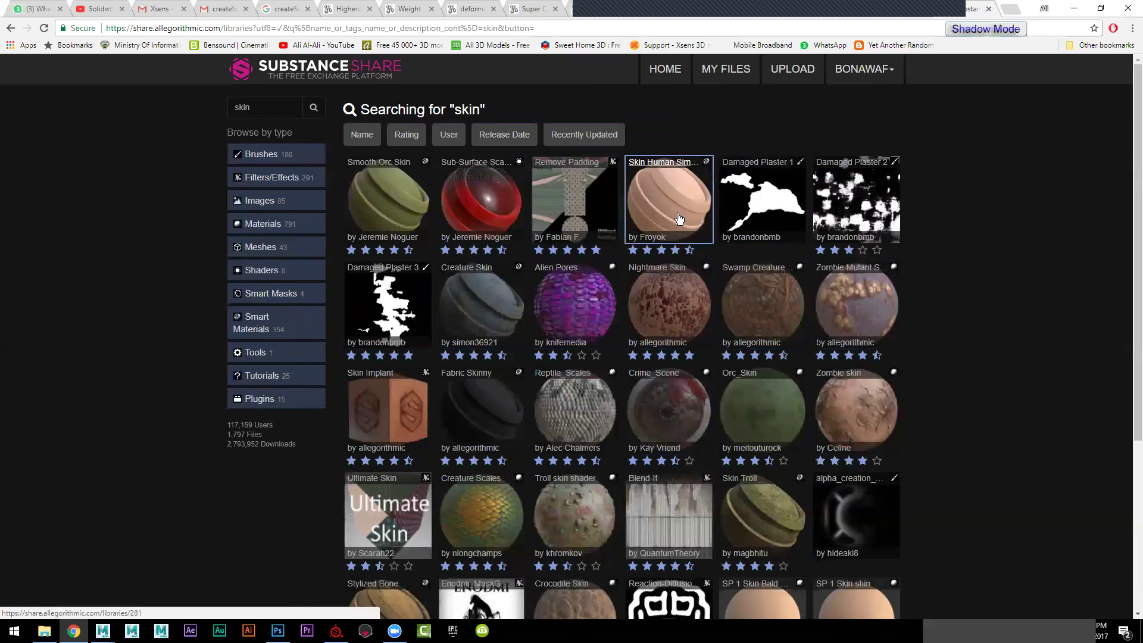
Step: Open the SP 1 Skin Bald Head material and download skin_bald_head.zip
scroll(765, 297, down, 2)
scroll(802, 305, down, 2)
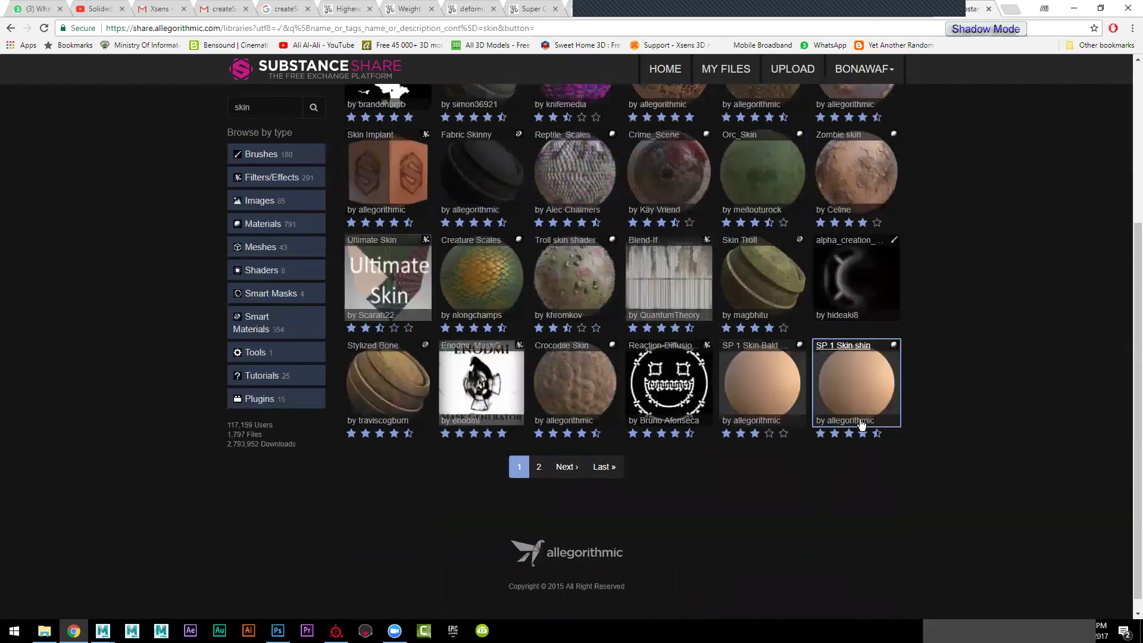
click(774, 391)
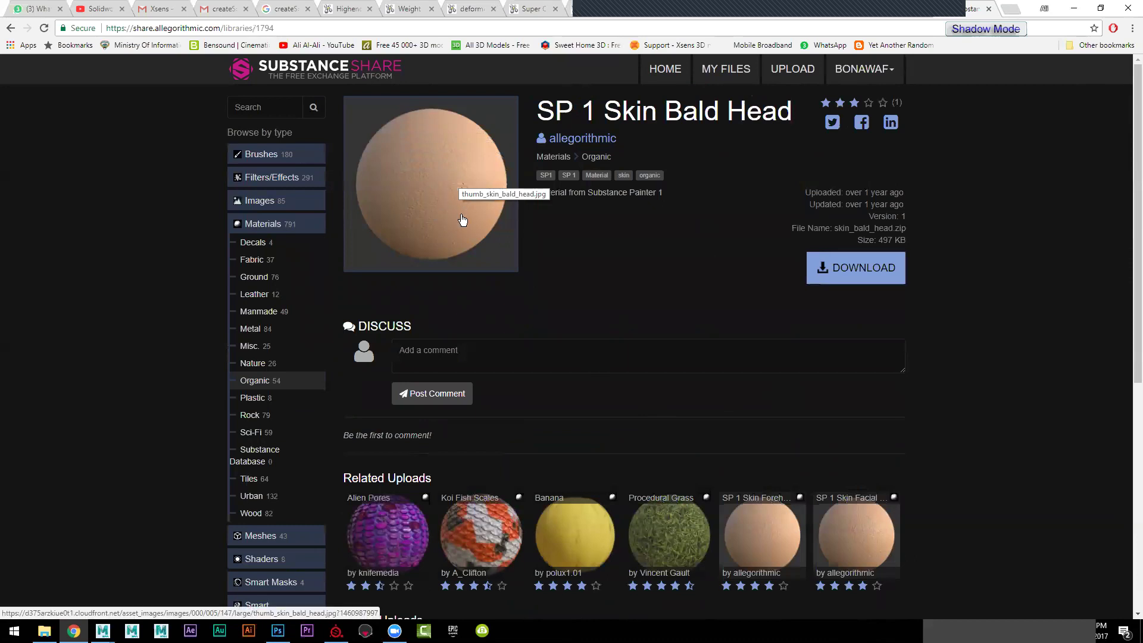
click(863, 275)
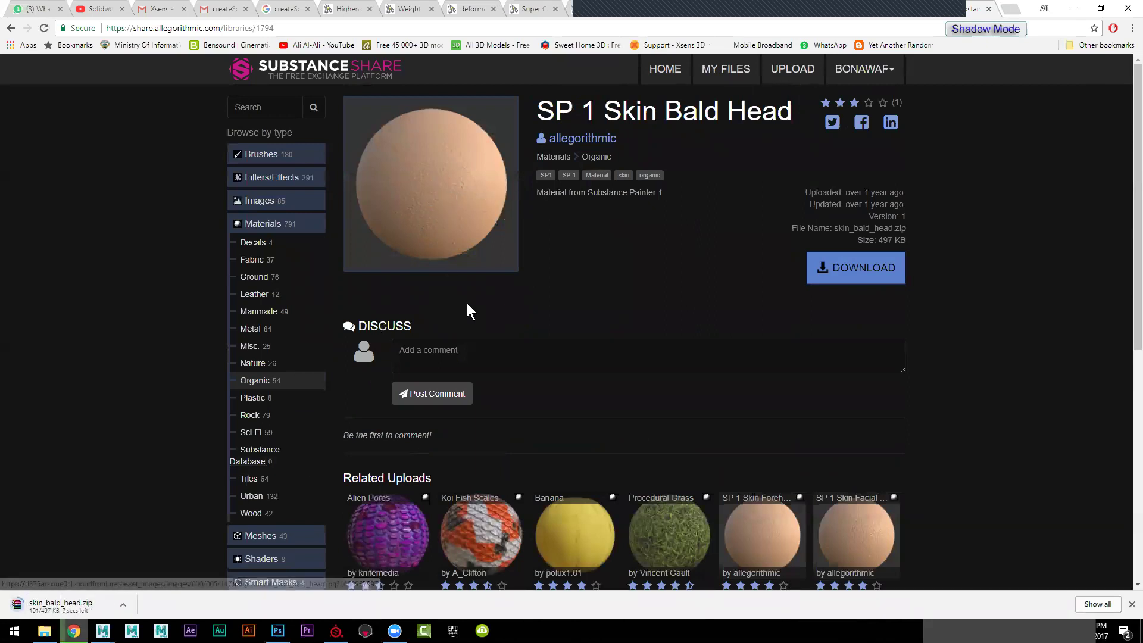
Step: Extract skin_bald_head.sbsar from skin_bald_head.zip into the TT folder, then close WinRAR
click(70, 611)
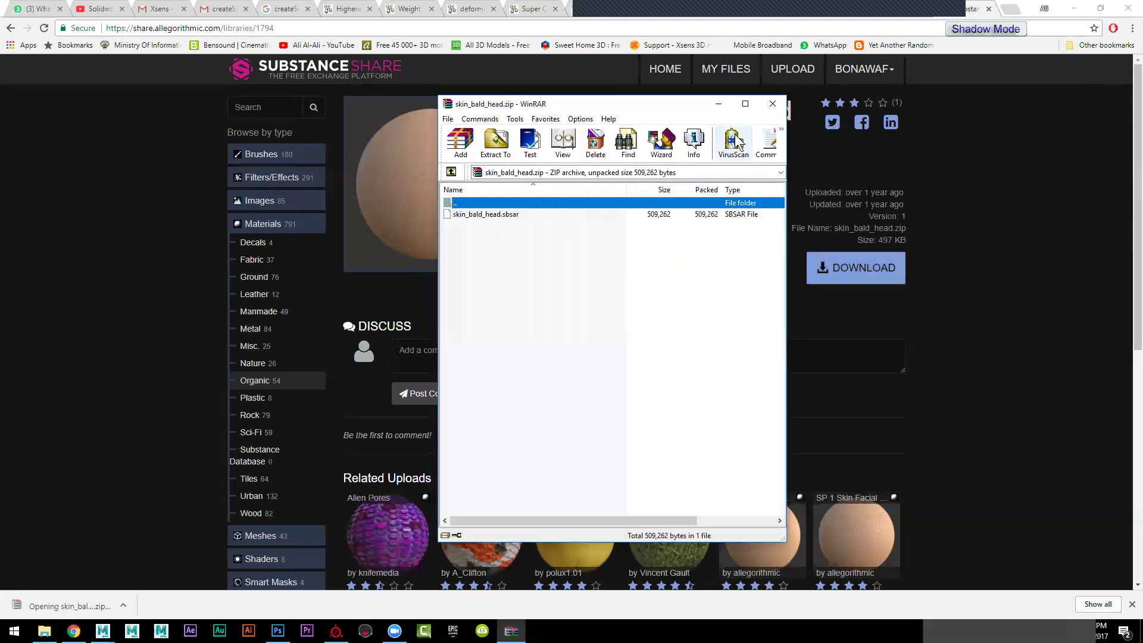
click(496, 143)
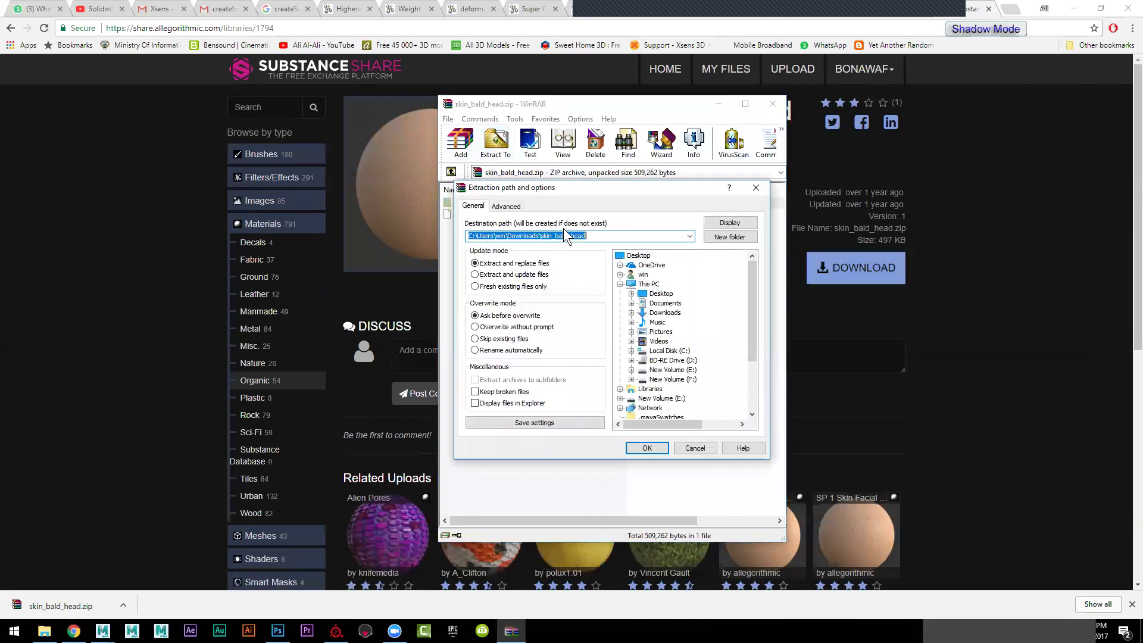
click(676, 370)
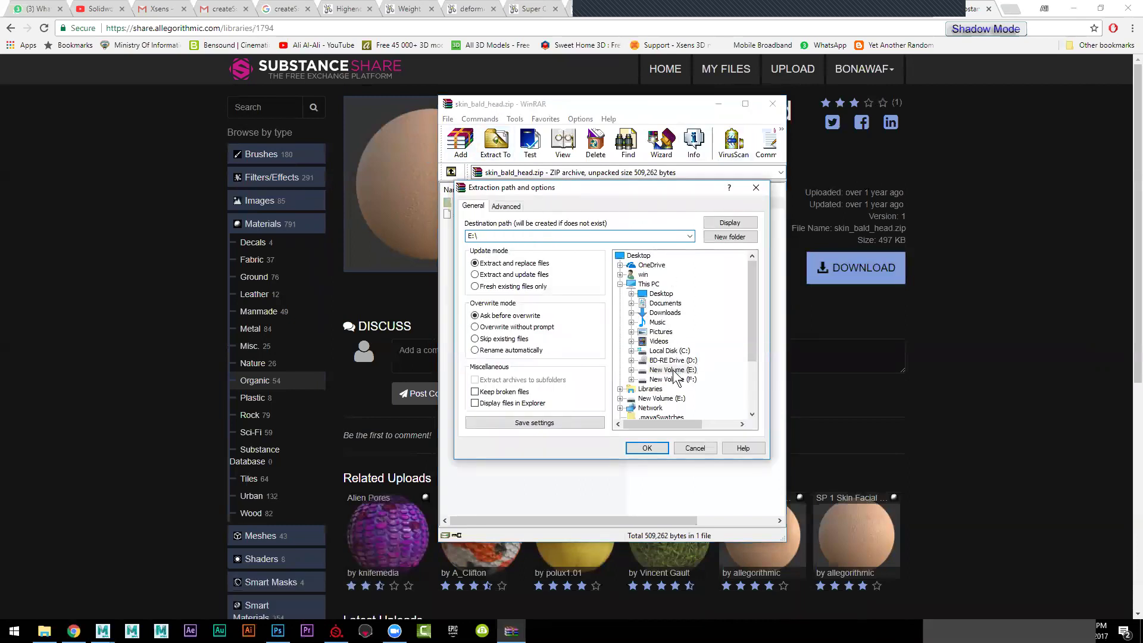
scroll(676, 375, down, 2)
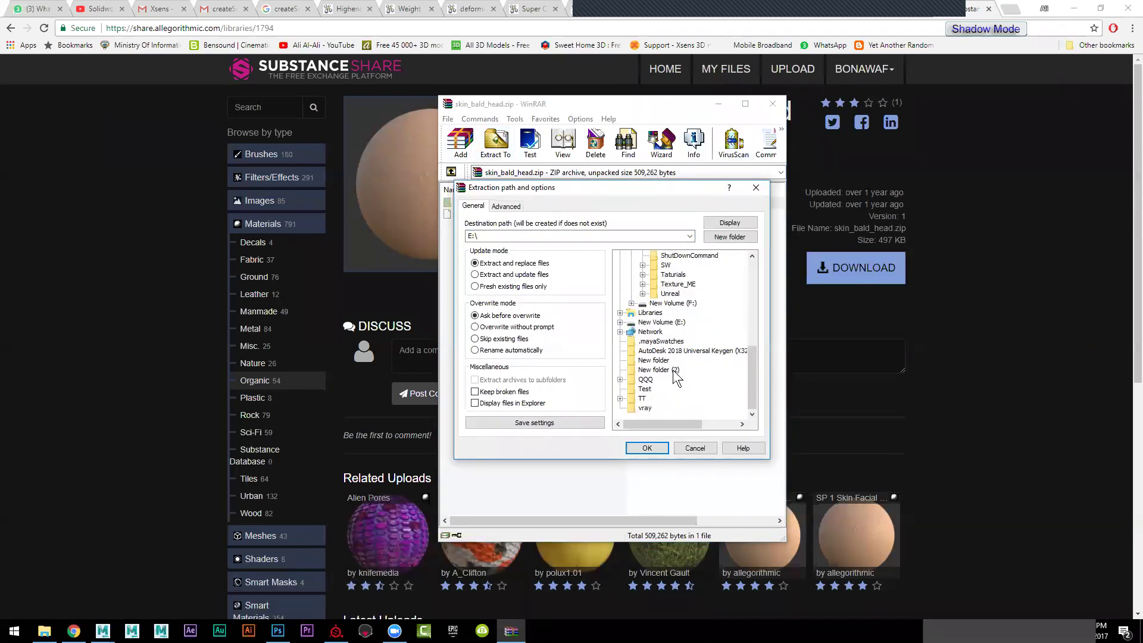
click(642, 402)
click(650, 445)
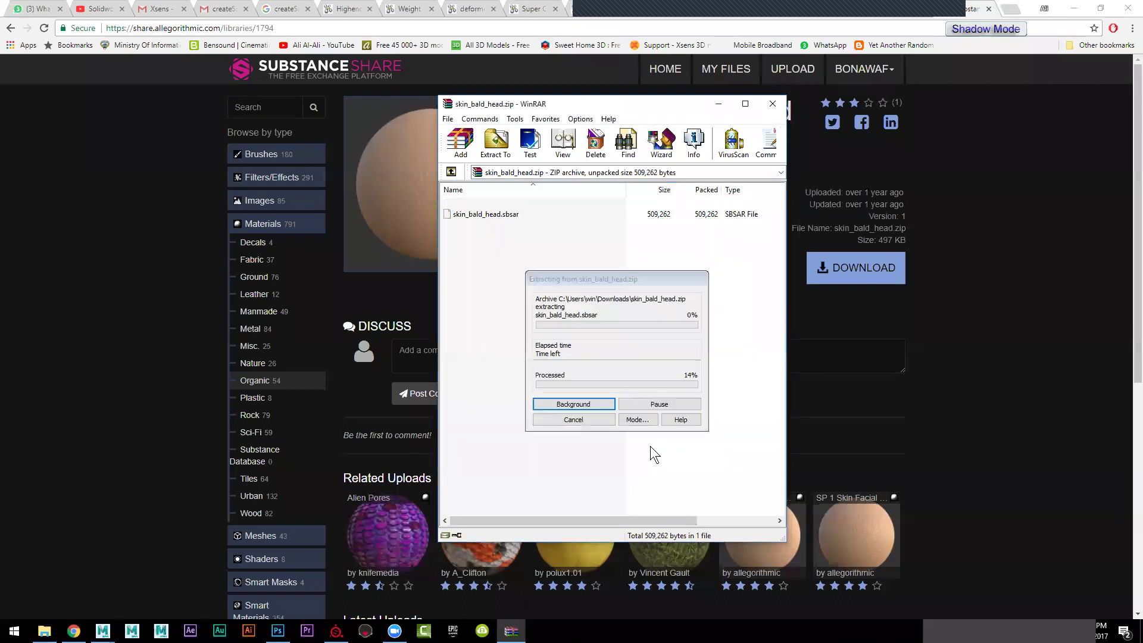
click(773, 104)
Step: Return to Substance Painter and open the Desktop's TT folder in File Explorer
click(1074, 8)
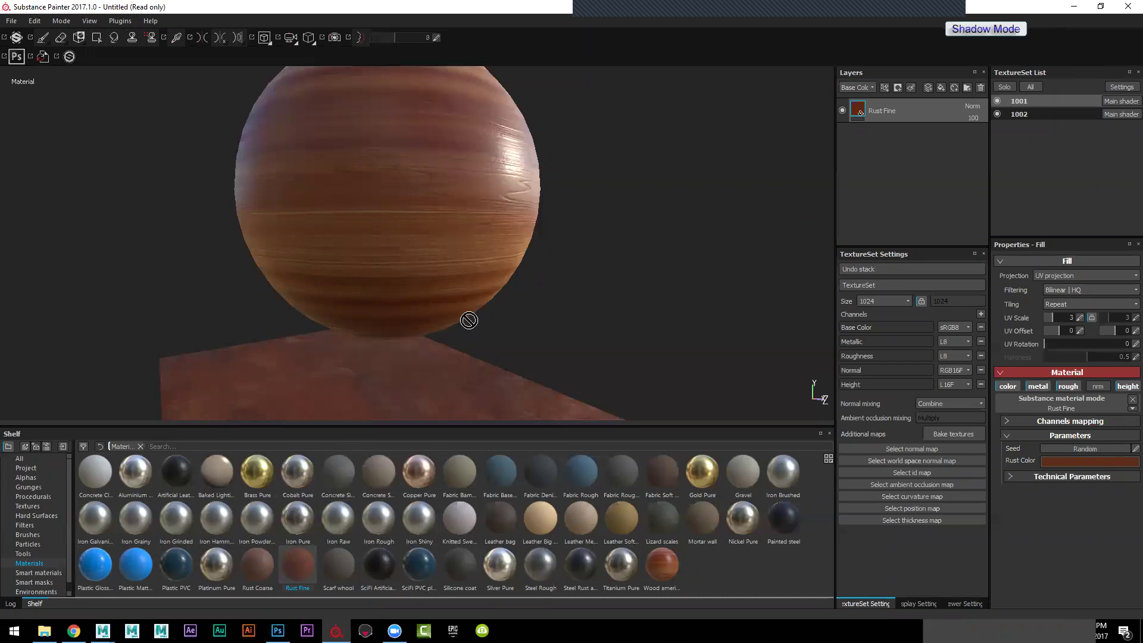
alt+drag(493, 311, 417, 309)
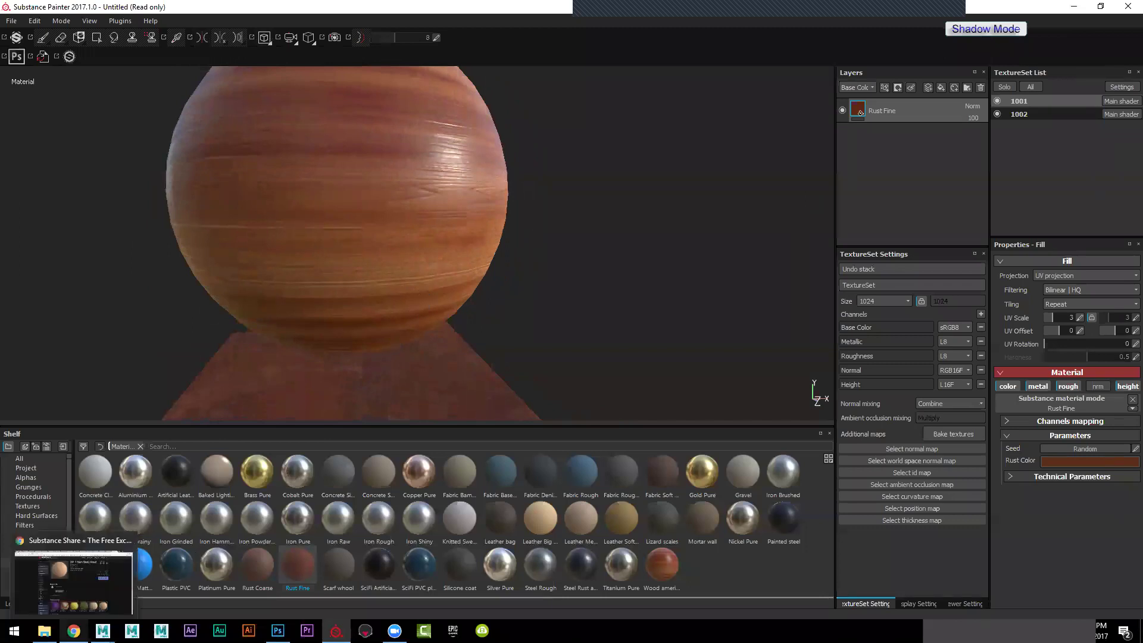
mouse_move(44, 631)
click(50, 595)
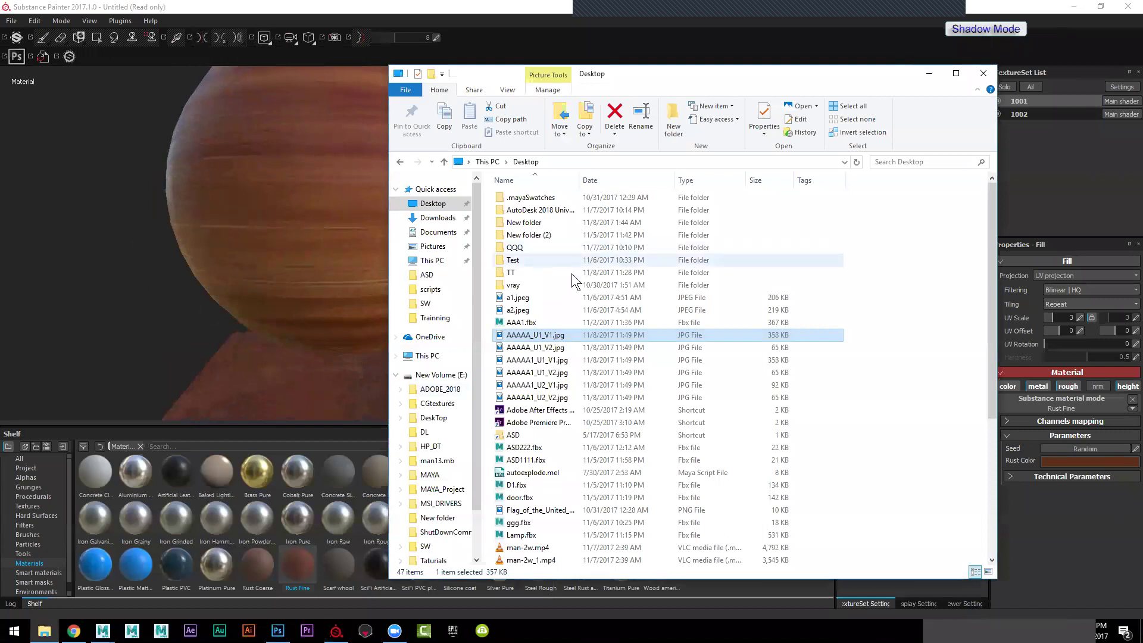
double_click(513, 274)
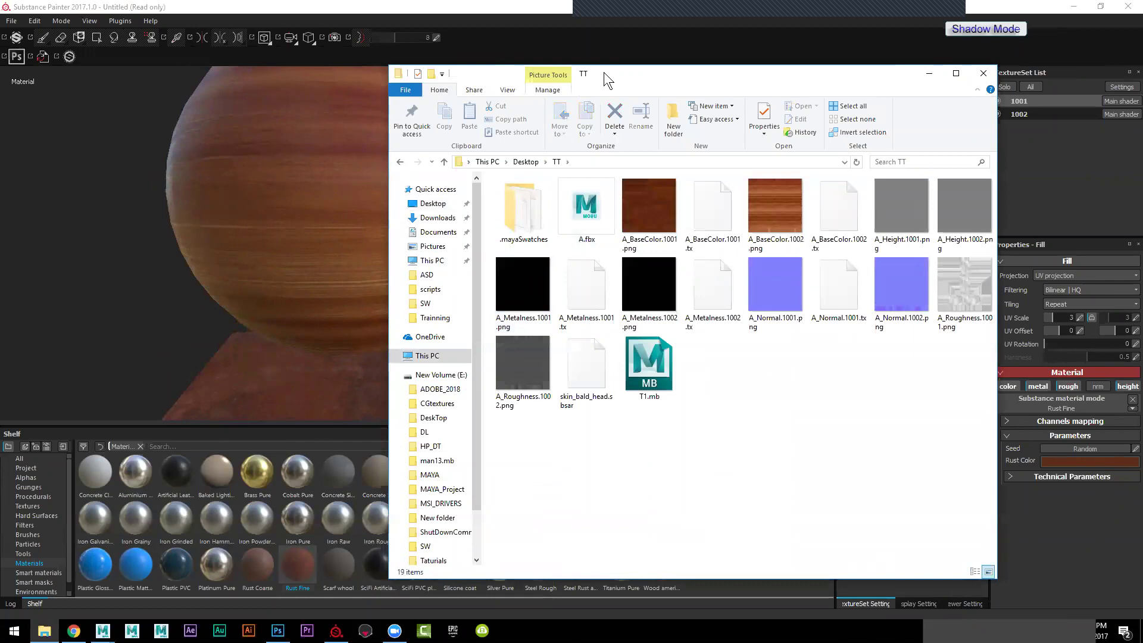
drag(603, 72, 719, 69)
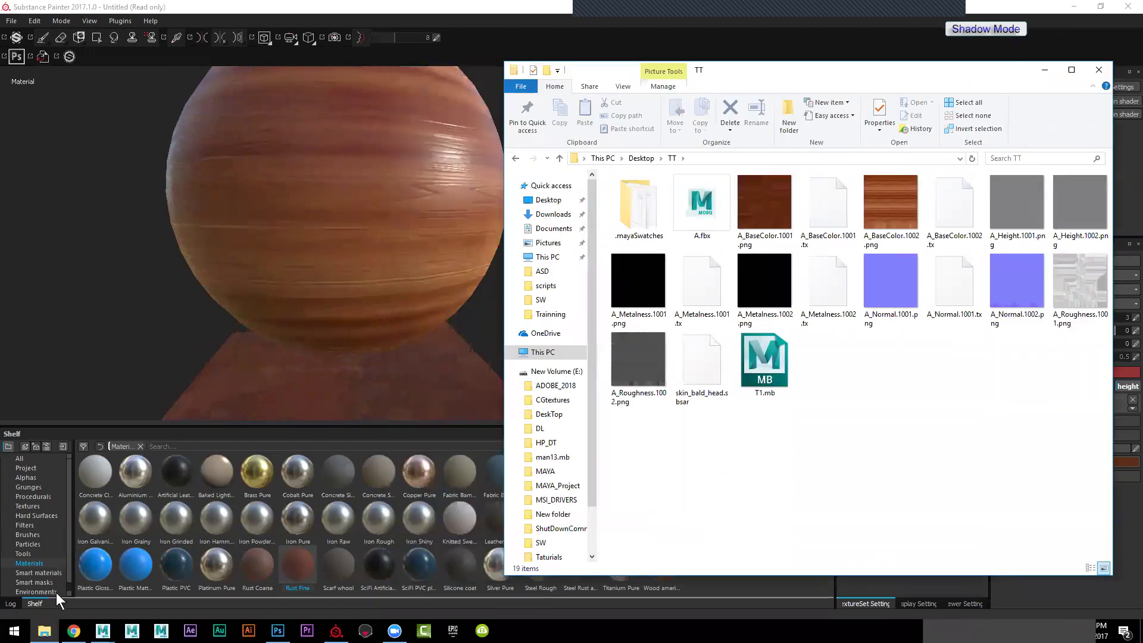
Step: Drag skin_bald_head.sbsar from the TT folder into Substance Painter
click(73, 631)
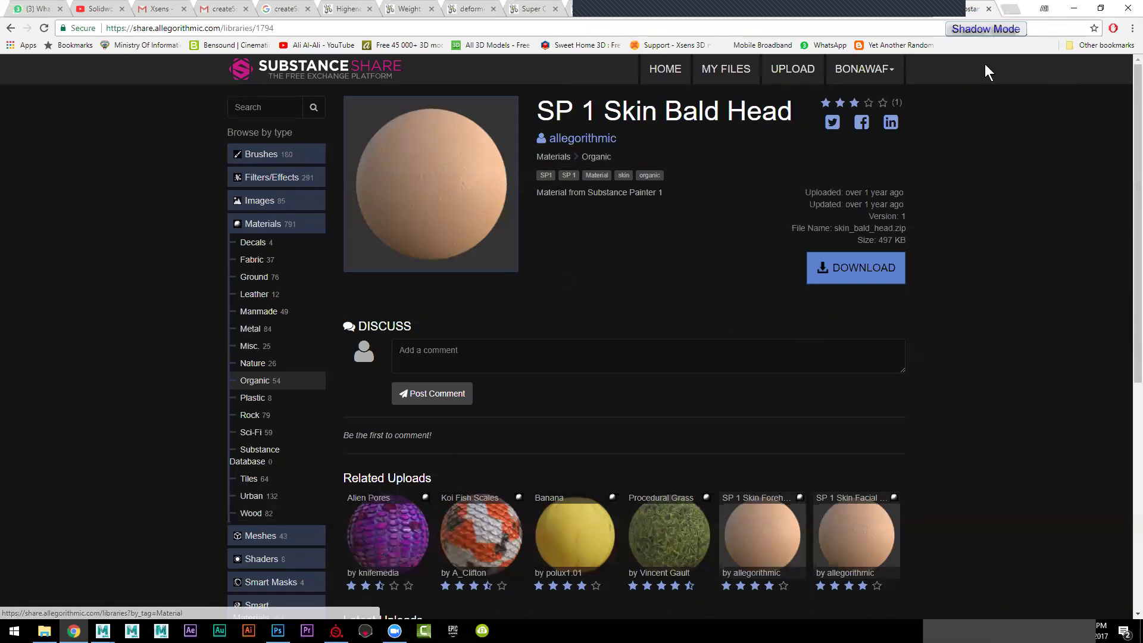
click(1077, 9)
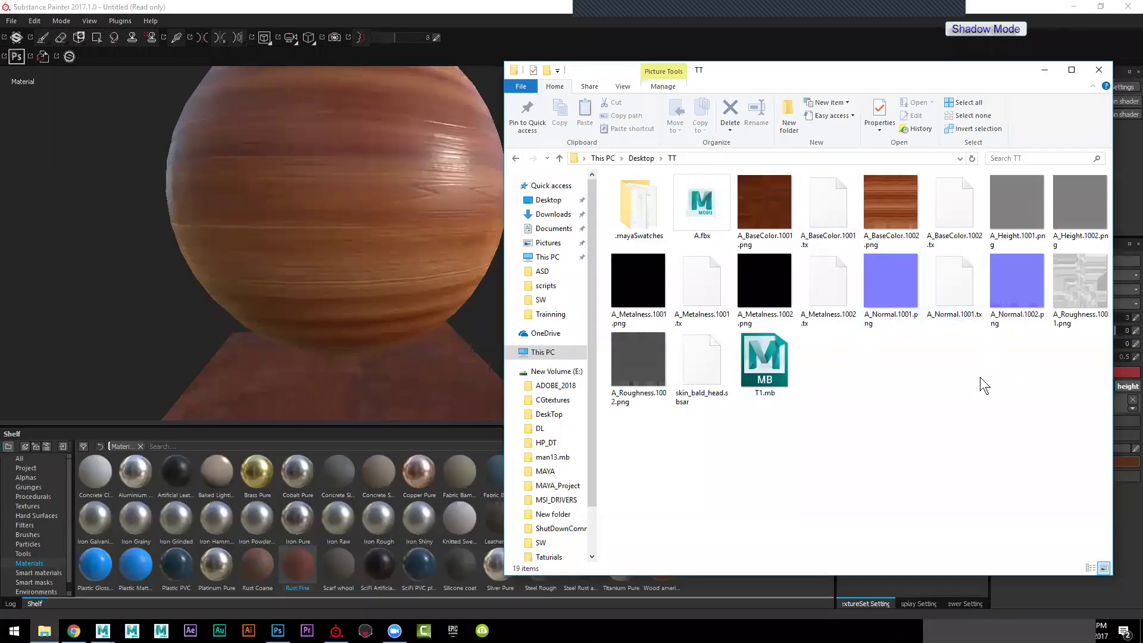
click(710, 373)
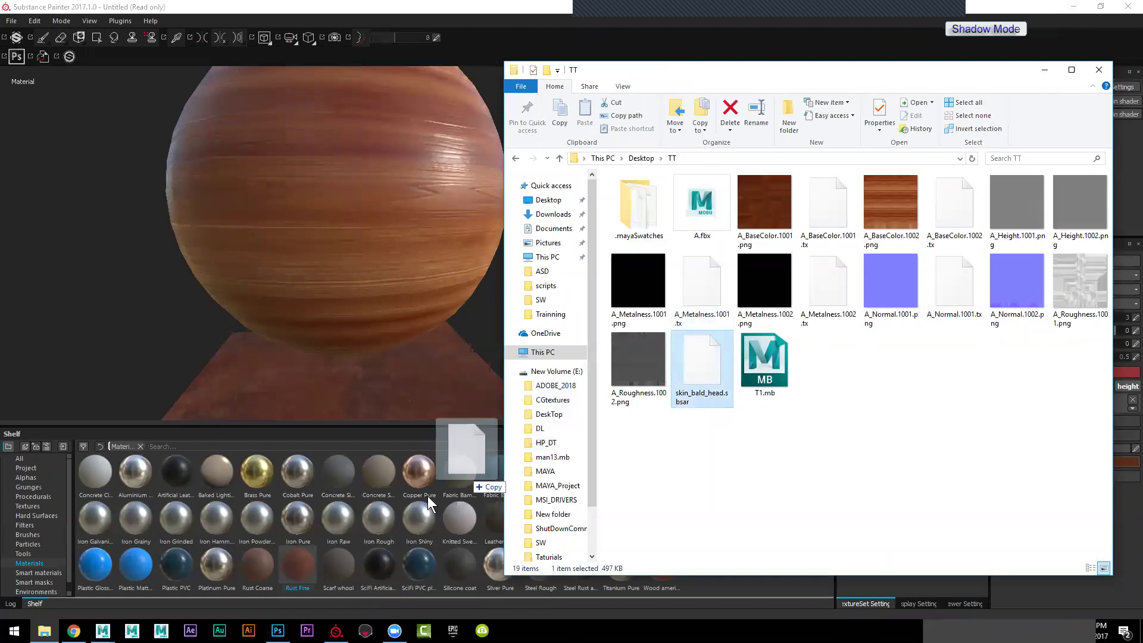
drag(707, 363, 383, 523)
Step: Import skin_bald_head.sbsar with usage basematerial into the current session
click(440, 314)
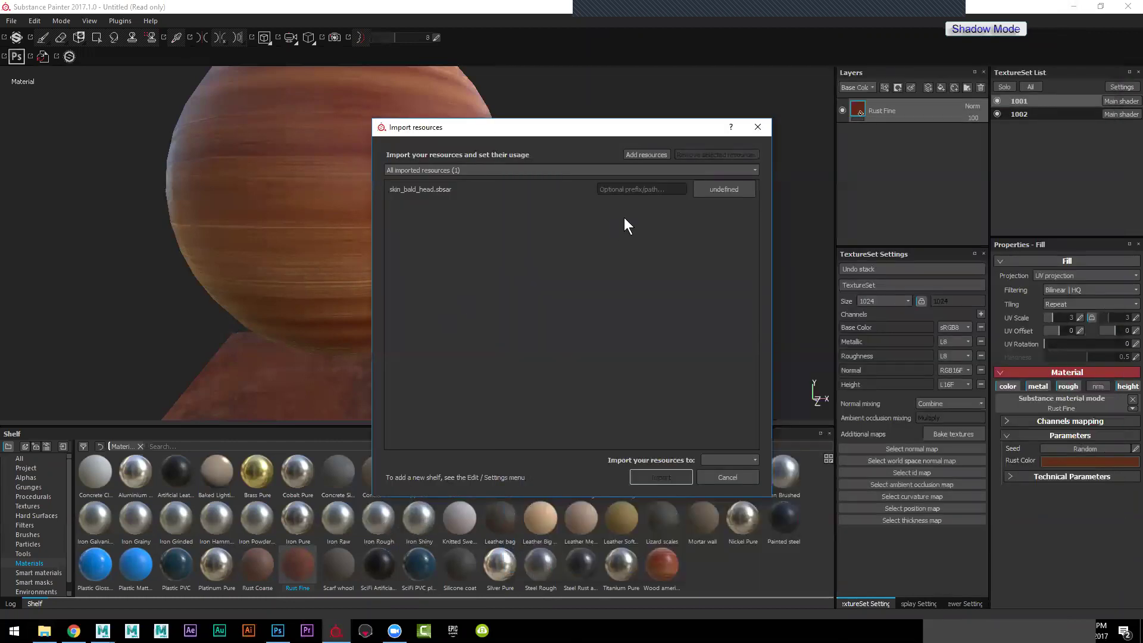
click(712, 188)
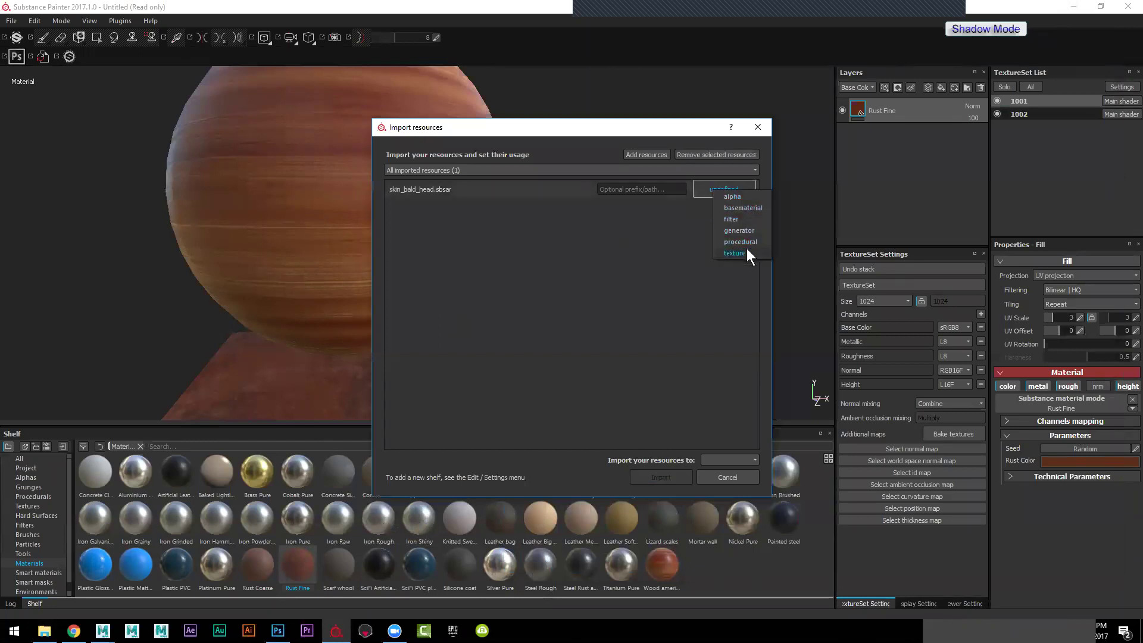
click(755, 209)
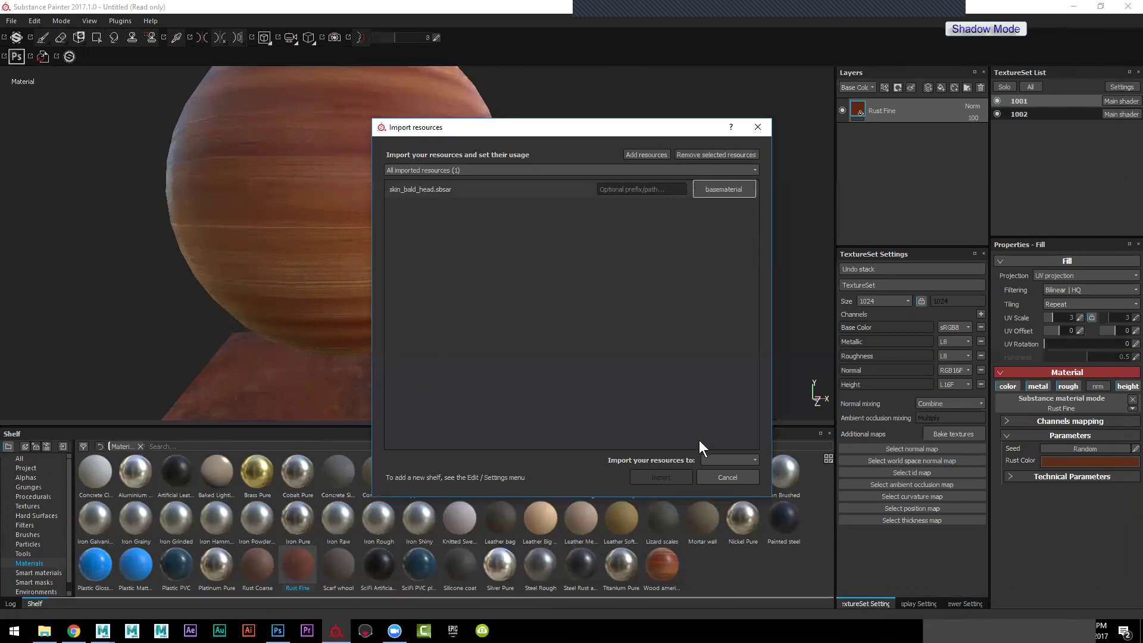
click(723, 460)
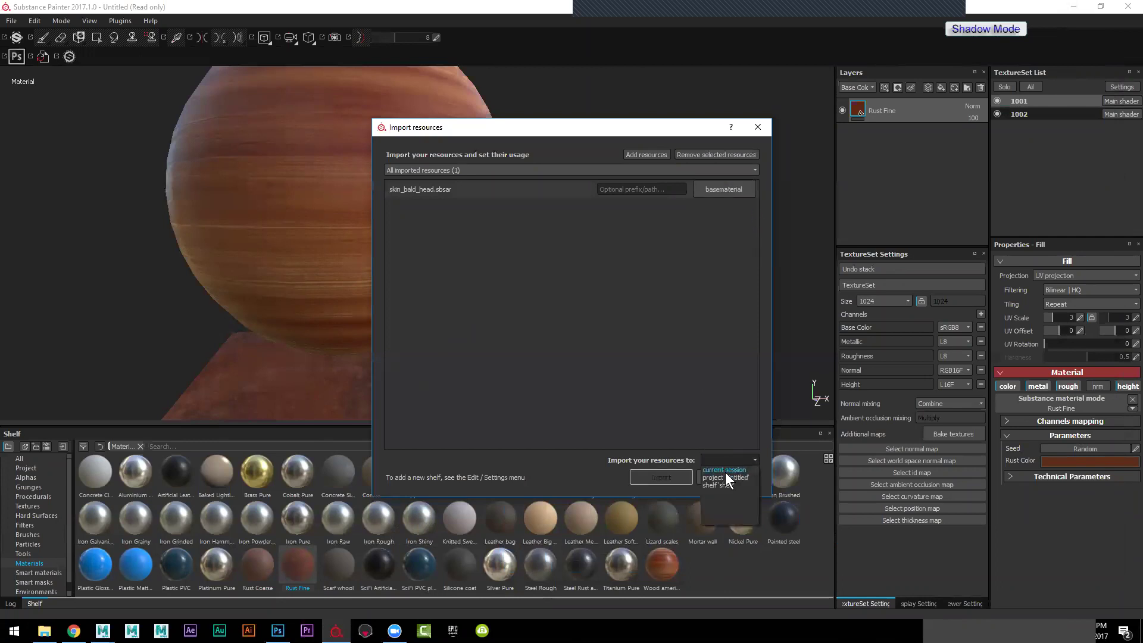
click(725, 473)
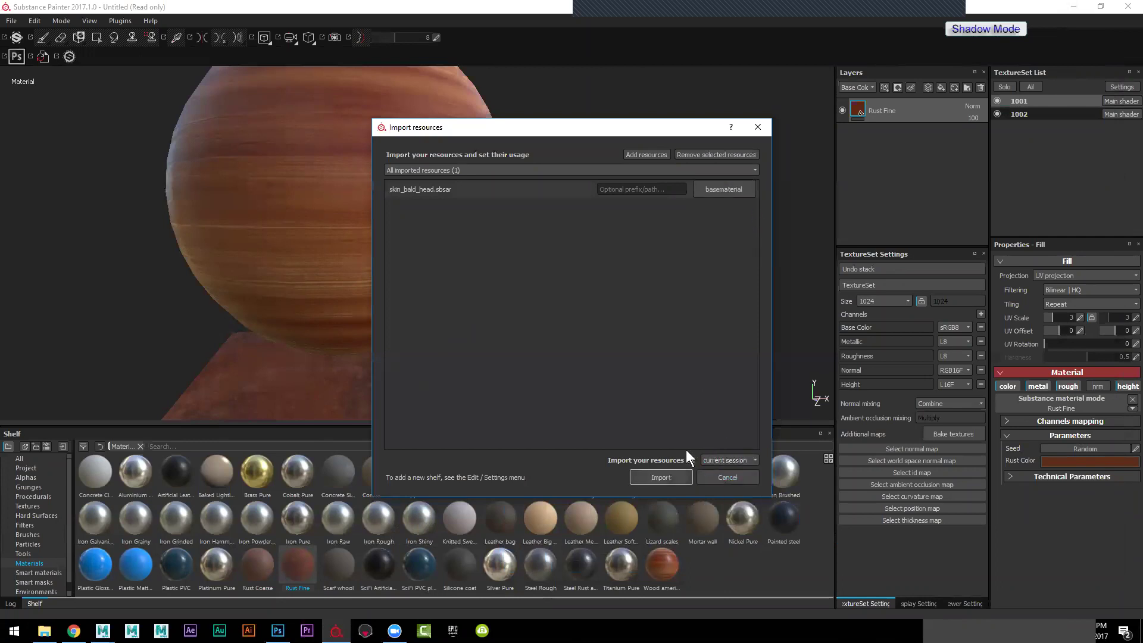
click(660, 479)
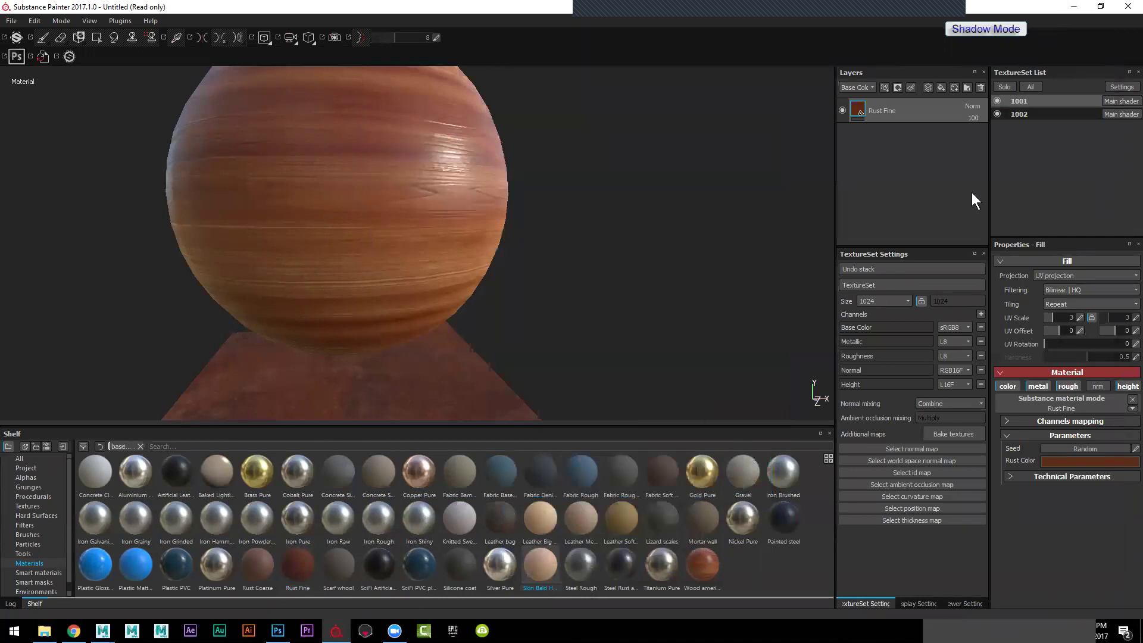
Step: On texture set 1002, replace the Wood american cherry layer with a Skin Bald Head fill layer
click(1032, 116)
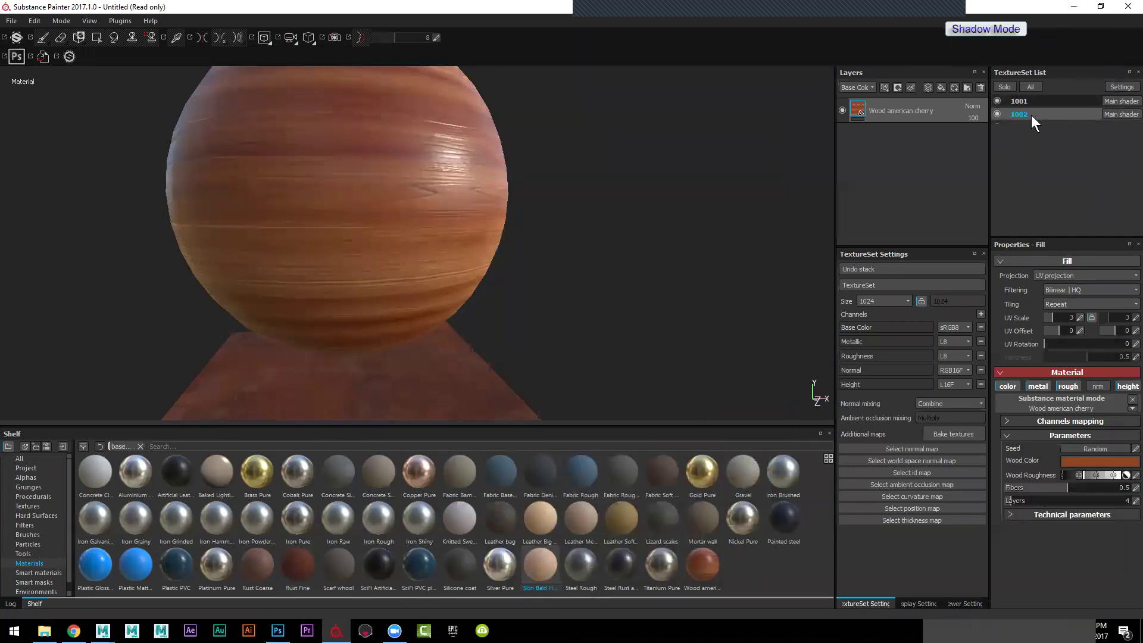
click(981, 88)
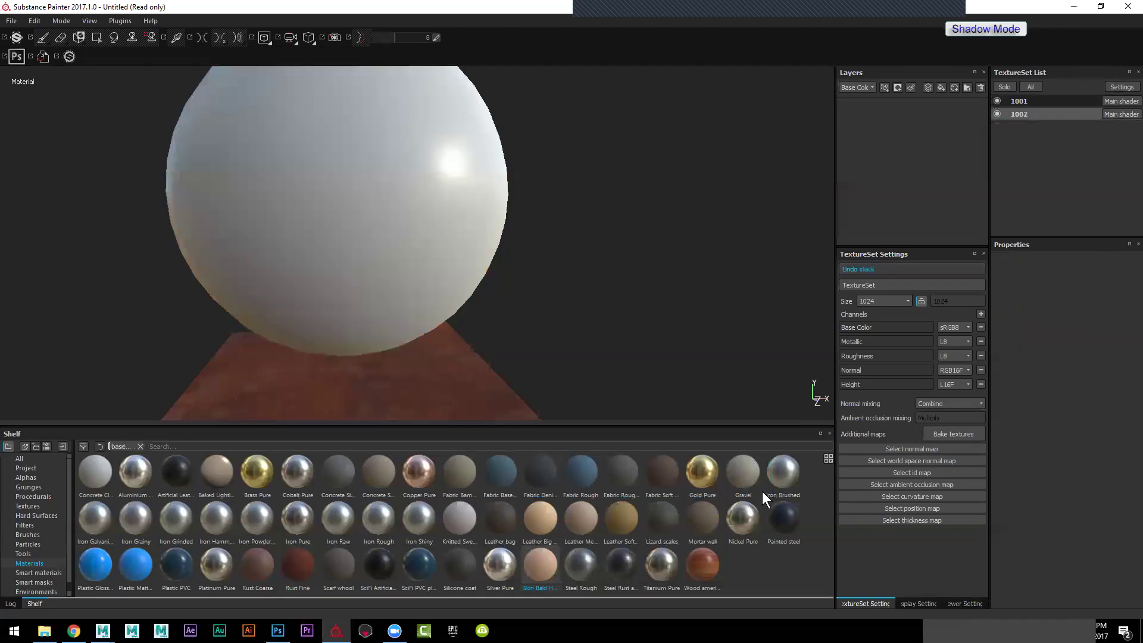
drag(913, 166, 912, 165)
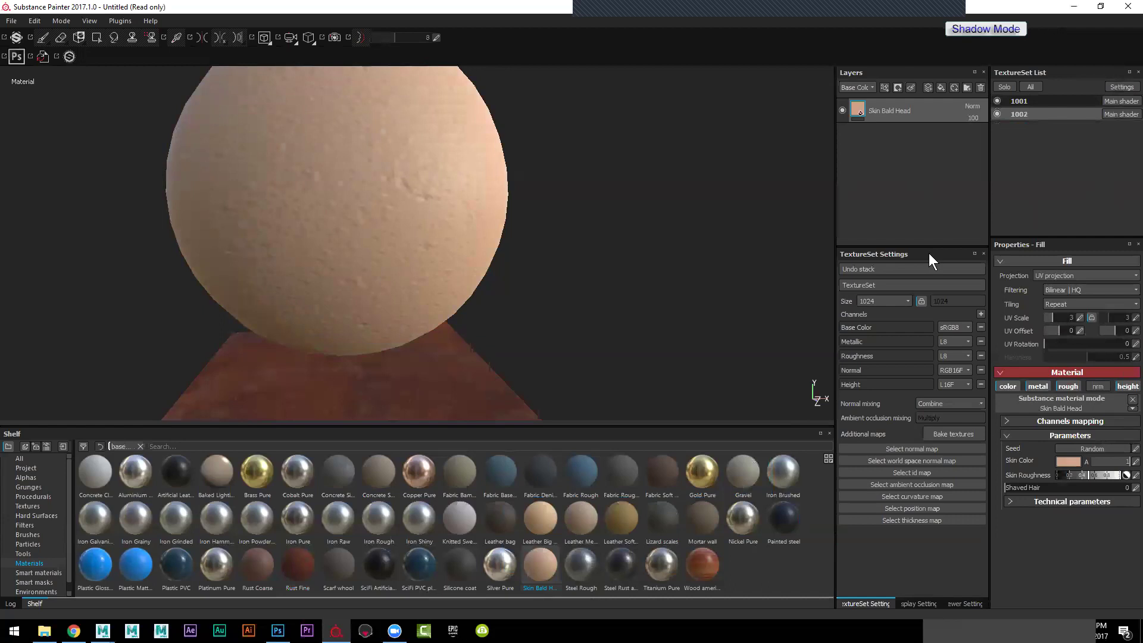
Step: Reframe the view on the sphere and adjust the Skin Color setting
alt+drag(484, 263, 485, 235)
alt+middle_drag(485, 235, 571, 255)
mouse_move(571, 256)
alt+right_down()
mouse_move(622, 275)
mouse_move(613, 247)
mouse_move(631, 237)
alt+right_up()
mouse_move(631, 238)
alt+mouse_down()
mouse_move(468, 196)
mouse_move(345, 203)
mouse_move(661, 268)
alt+mouse_up()
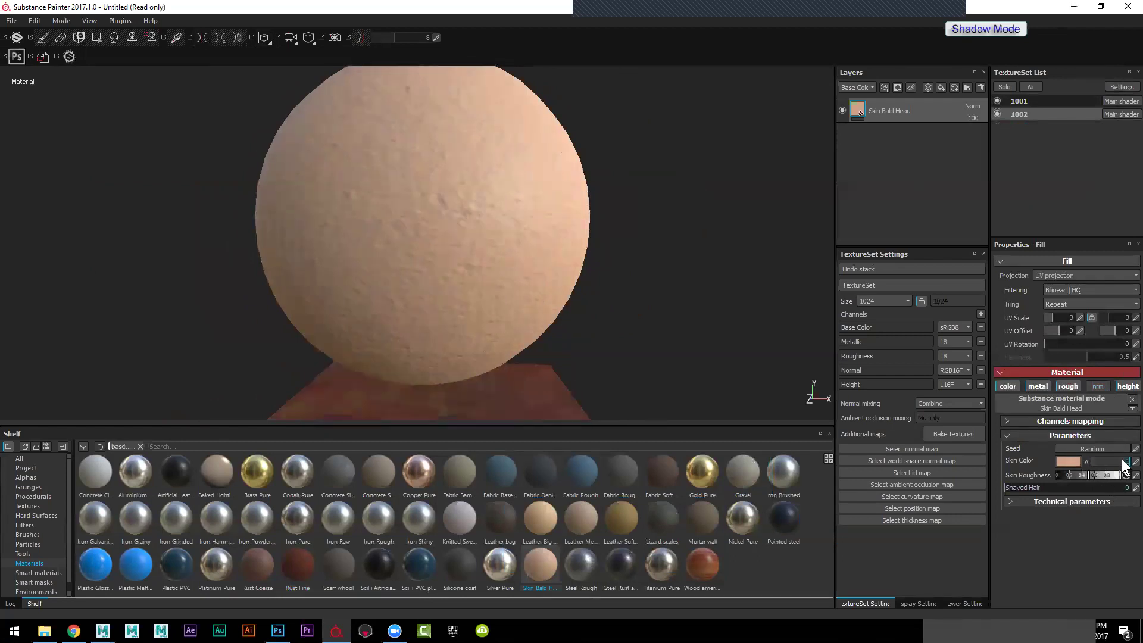
mouse_move(1128, 462)
mouse_down()
mouse_move(1043, 481)
mouse_move(1092, 474)
mouse_move(1049, 487)
mouse_move(1129, 487)
mouse_up()
Step: Raise Shaved Hair to 1 and set the texture set size to 4096
alt+drag(677, 298, 720, 359)
mouse_move(720, 359)
alt+right_down()
mouse_move(599, 312)
mouse_move(661, 322)
alt+right_up()
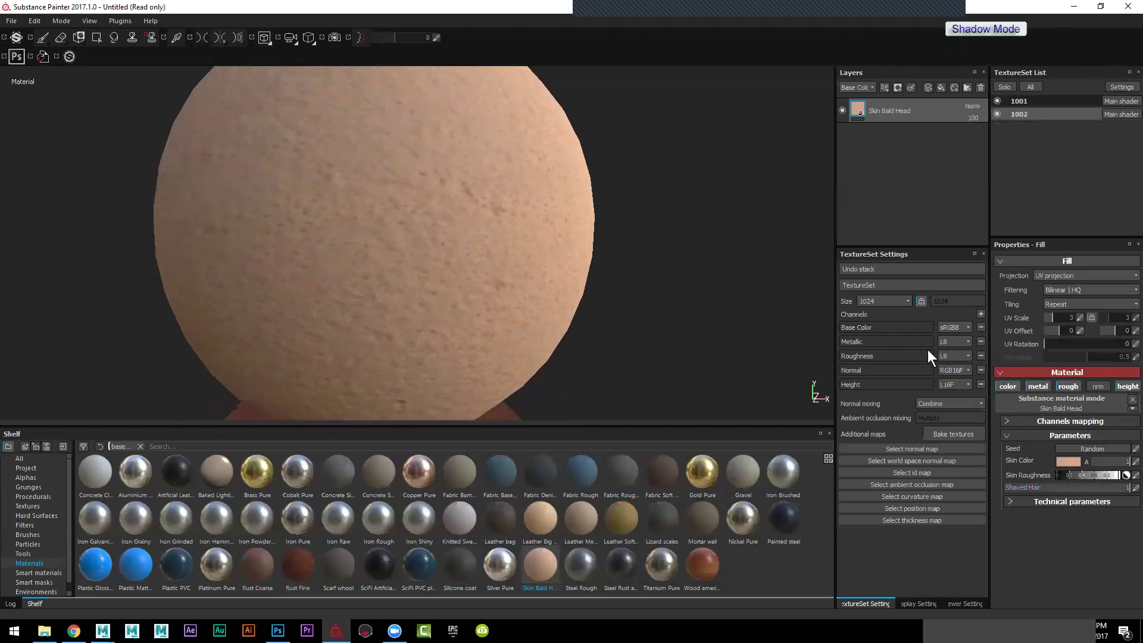
click(886, 301)
click(883, 350)
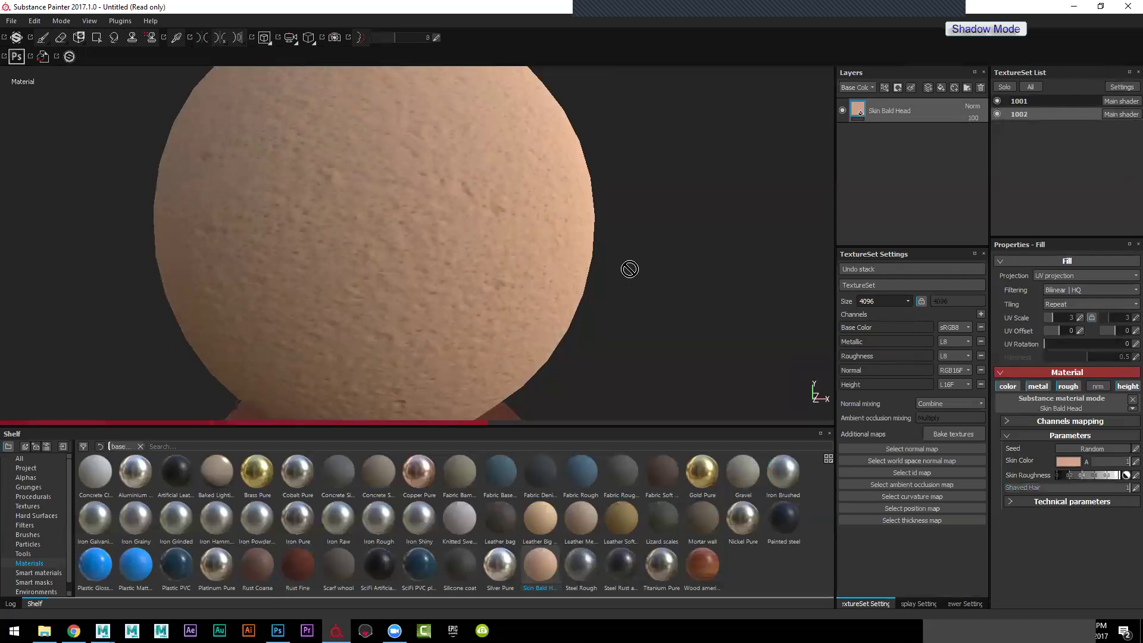
Step: Orbit and zoom around the sphere to inspect the sharper skin detail
alt+drag(629, 269, 490, 239)
scroll(595, 268, up, 3)
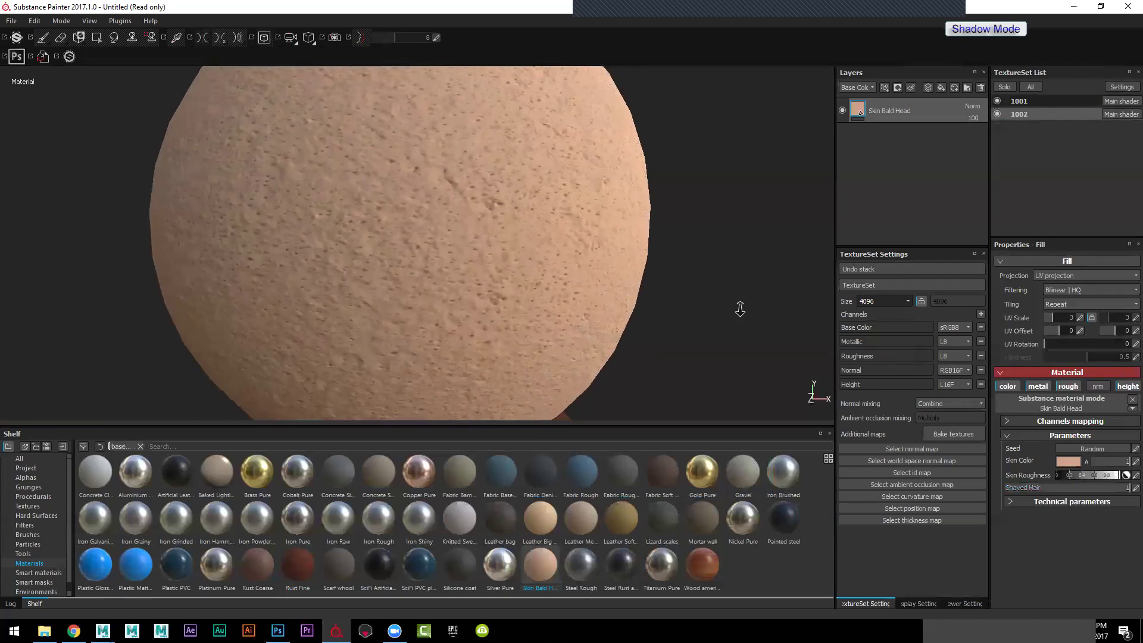
scroll(502, 232, up, 3)
scroll(617, 240, up, 2)
alt+drag(685, 249, 669, 232)
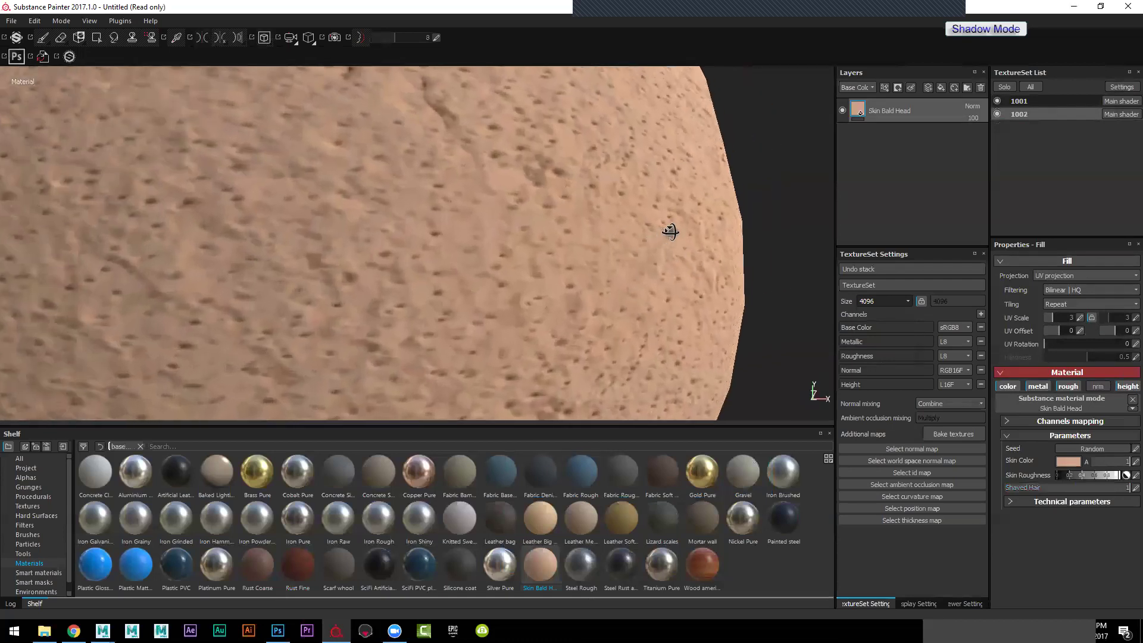
scroll(524, 242, down, 2)
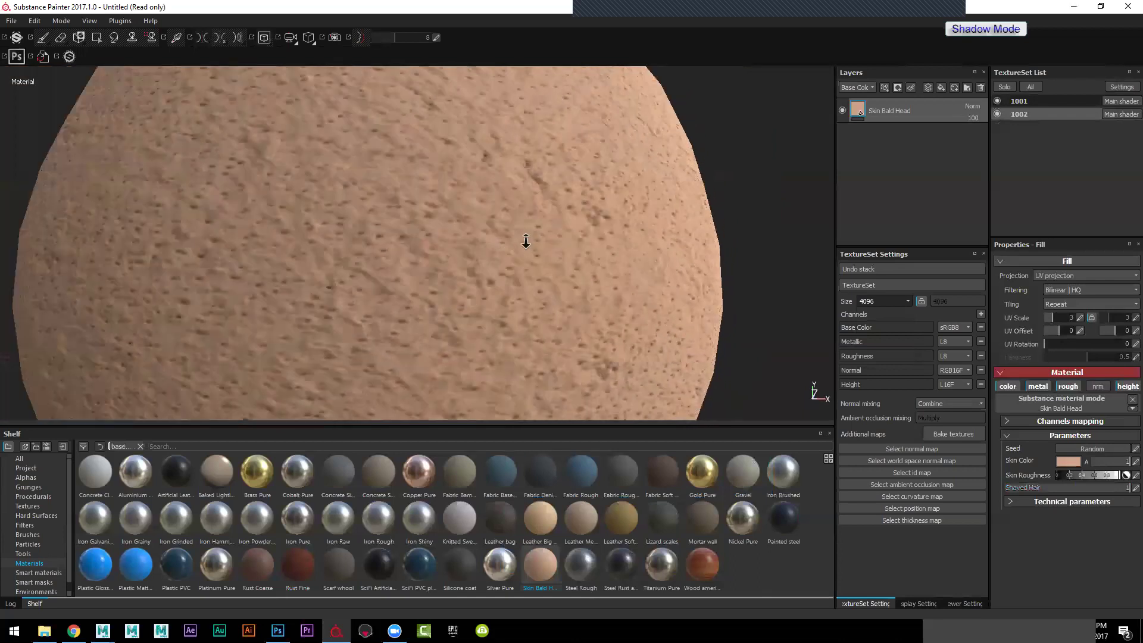
scroll(493, 247, down, 2)
scroll(410, 194, down, 2)
scroll(626, 260, down, 2)
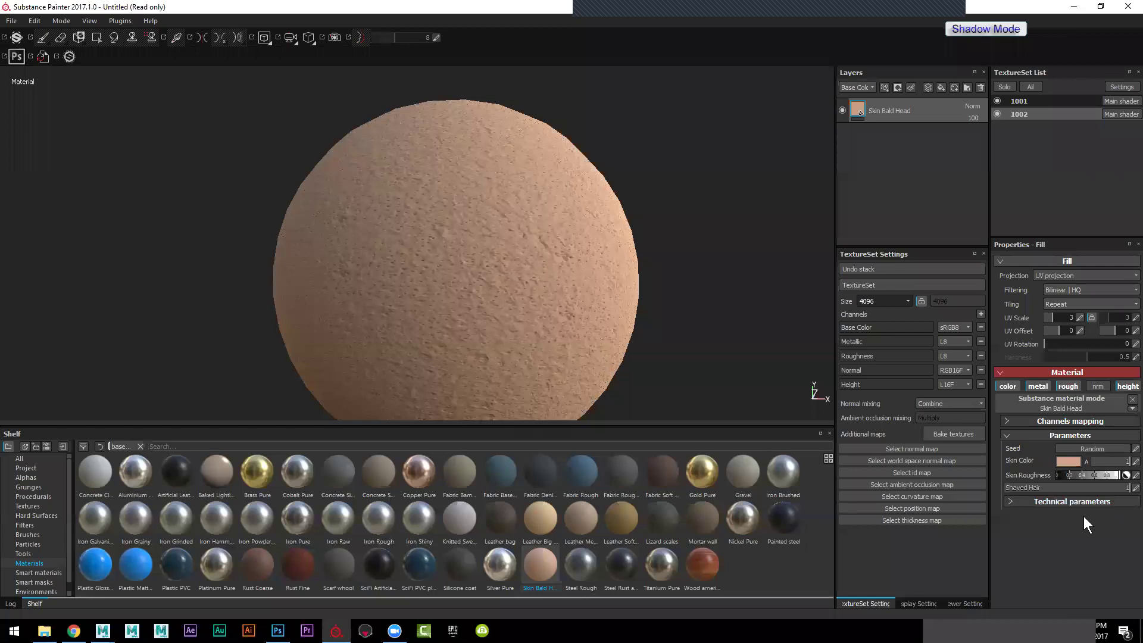
Step: Set Height Position to 0.42 and texture size to 2048, then add a paint layer above Skin Bald Head
click(1044, 500)
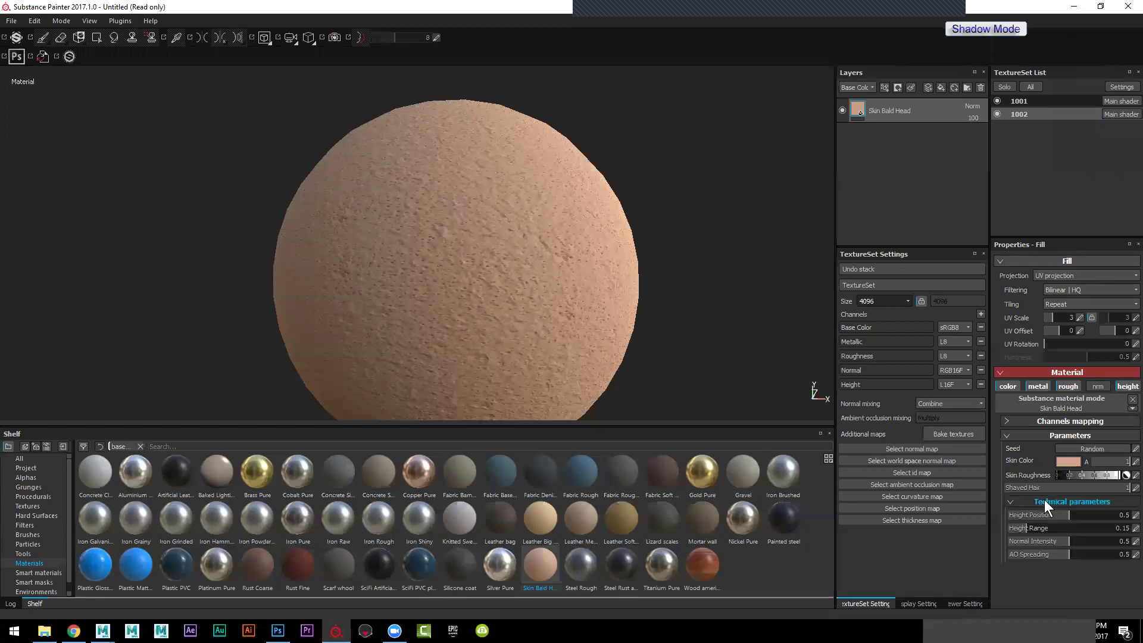
drag(1109, 516, 1059, 524)
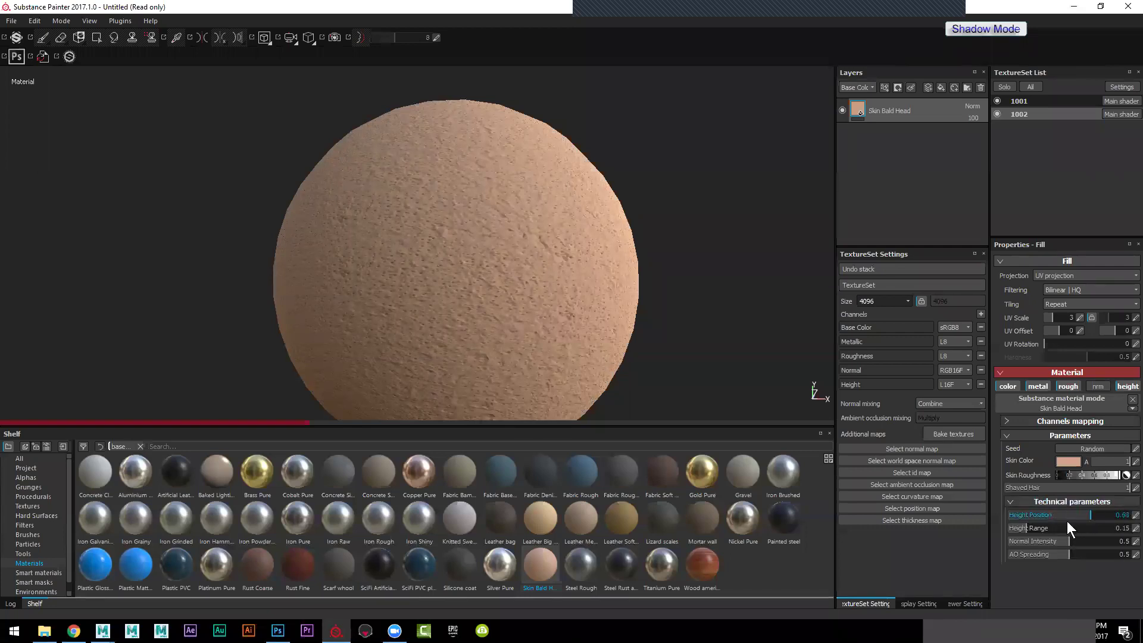
click(880, 301)
click(866, 342)
mouse_move(643, 274)
alt+mouse_down()
mouse_move(565, 281)
mouse_move(643, 263)
mouse_move(391, 284)
alt+mouse_up()
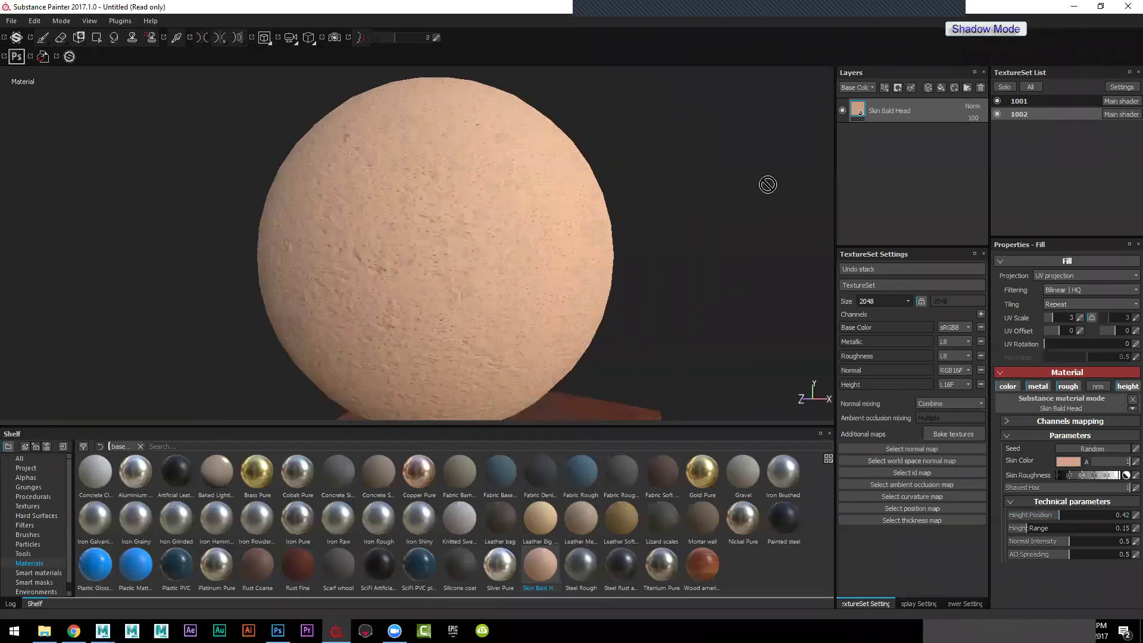
click(928, 87)
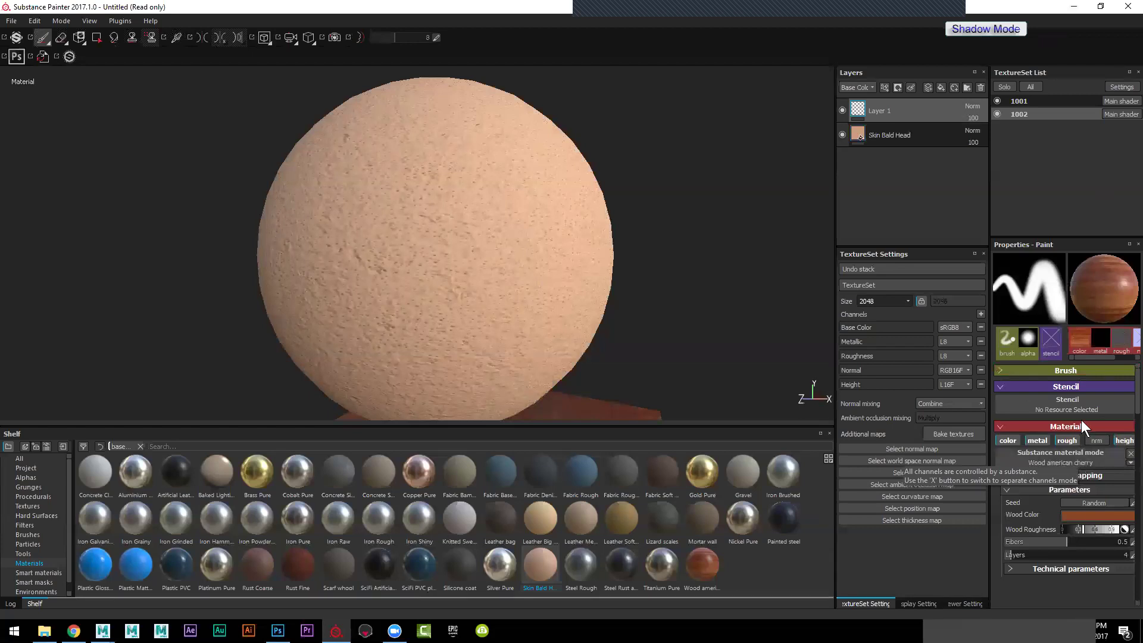
Step: Drag a1.jpeg from the Desktop folder in File Explorer into Substance Painter
click(1071, 401)
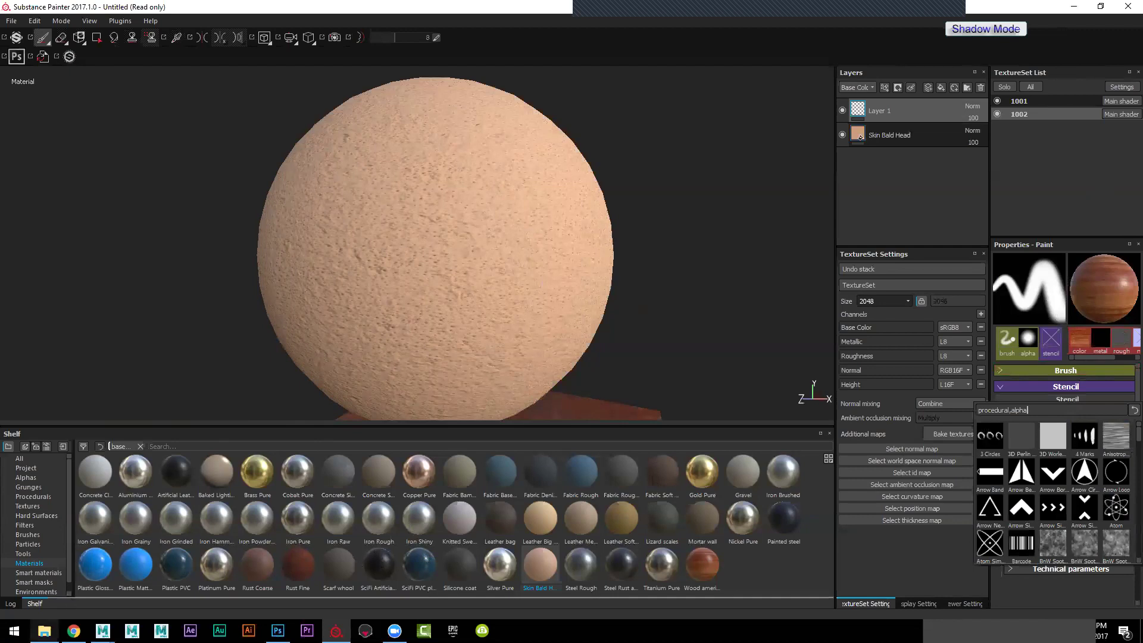
click(45, 630)
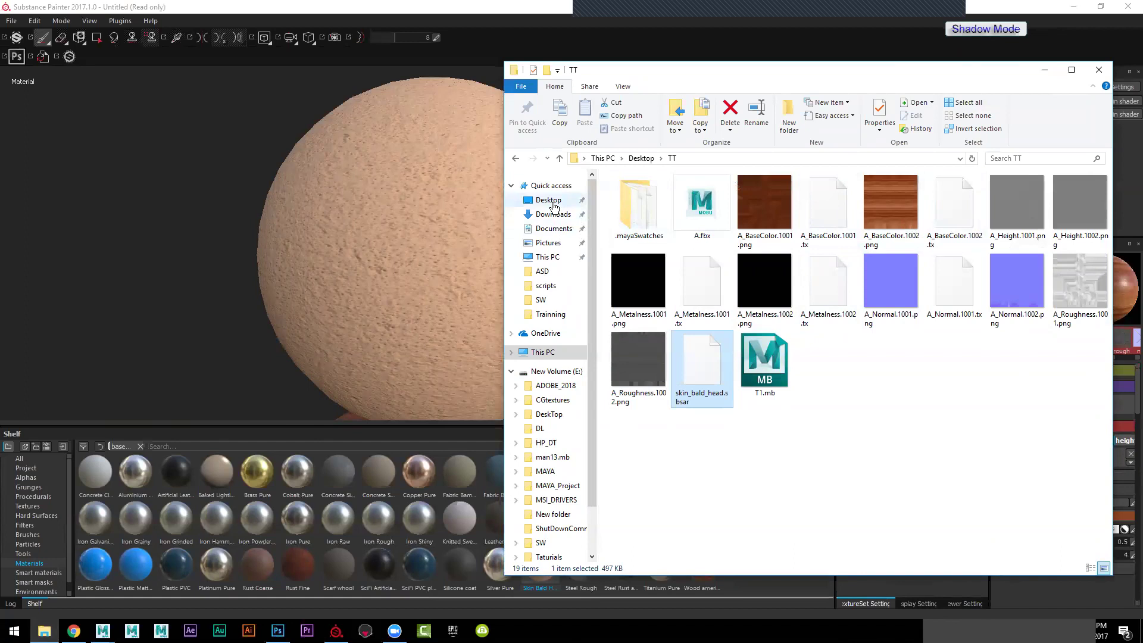
click(549, 200)
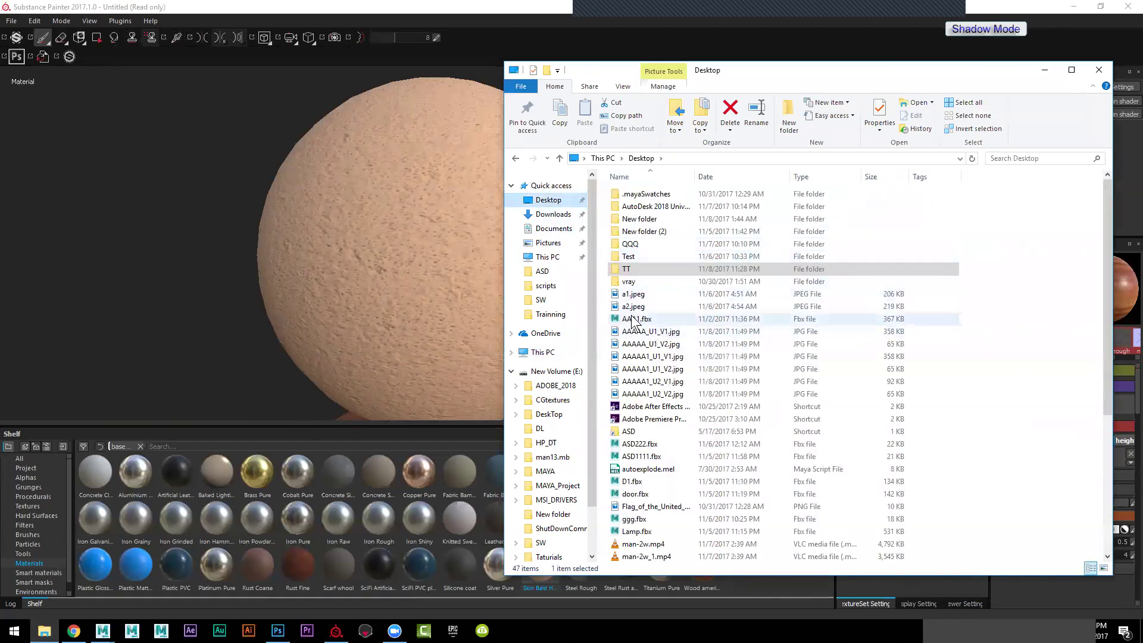
click(1104, 566)
drag(734, 338, 407, 520)
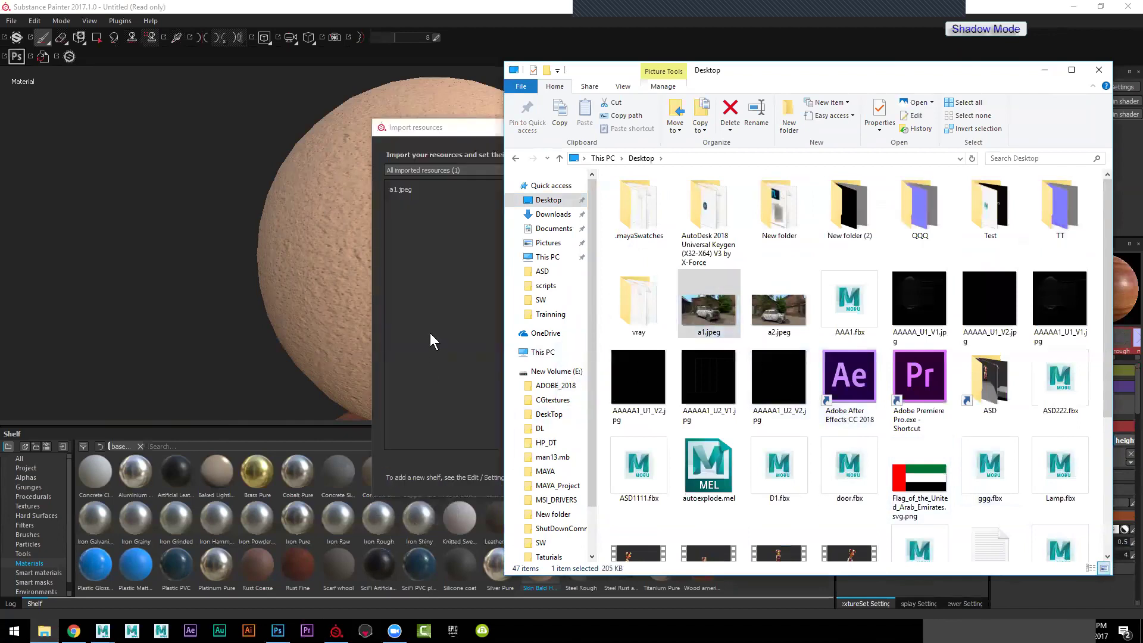
Step: Import a1.jpeg with usage texture into the current session
click(433, 340)
click(722, 190)
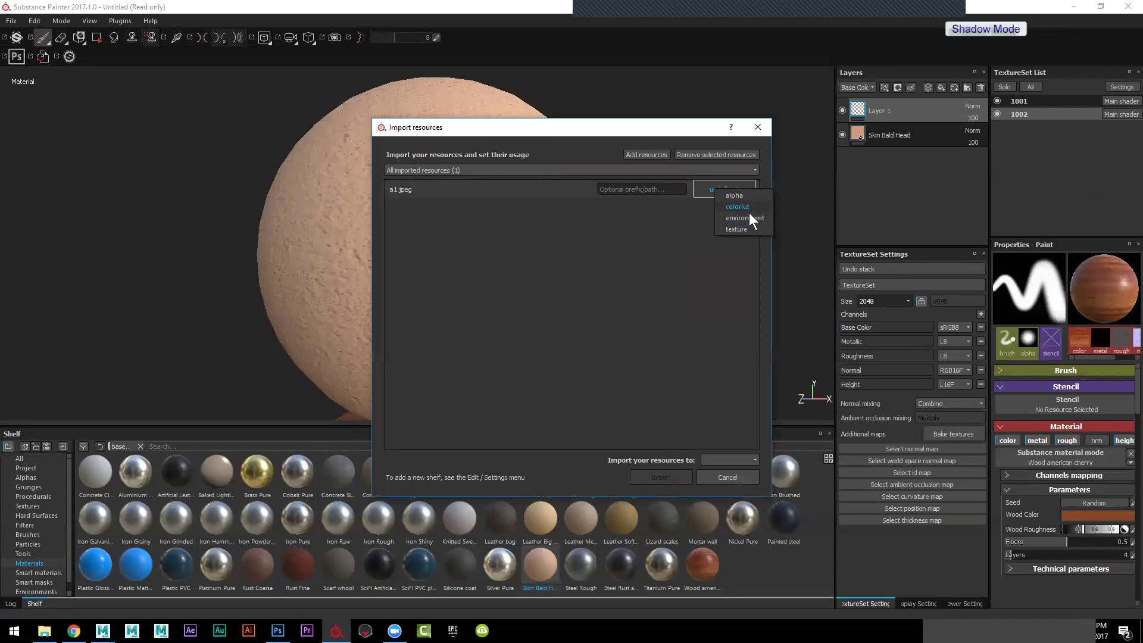
click(738, 230)
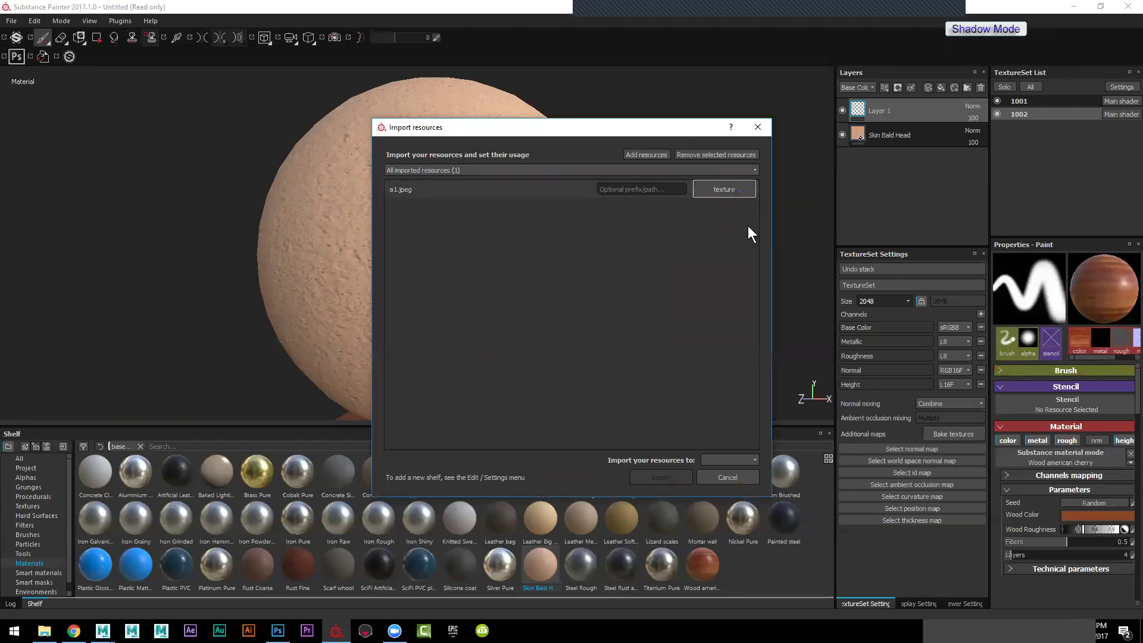
click(715, 459)
click(715, 473)
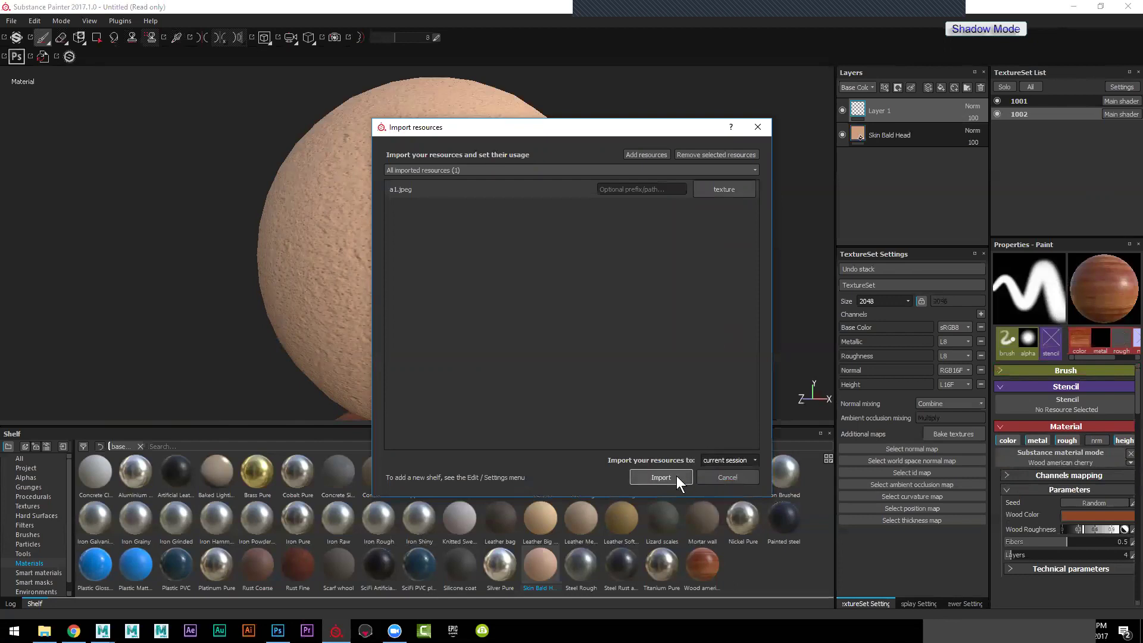
click(676, 477)
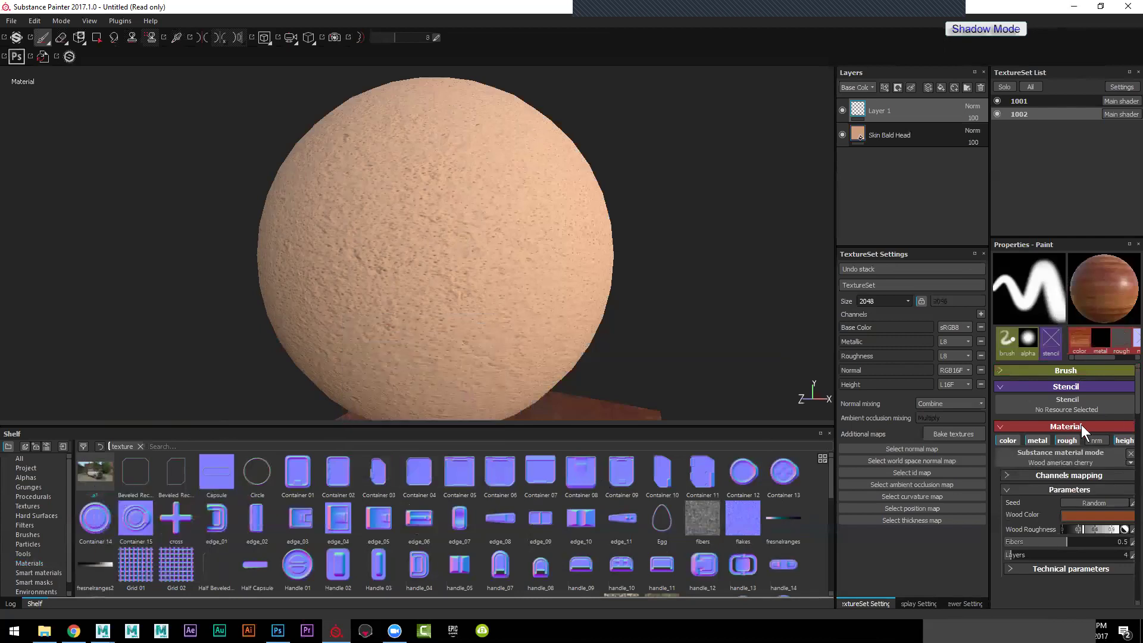
Step: Set the a1 image as the brush stencil
click(1052, 402)
scroll(1072, 480, down, 3)
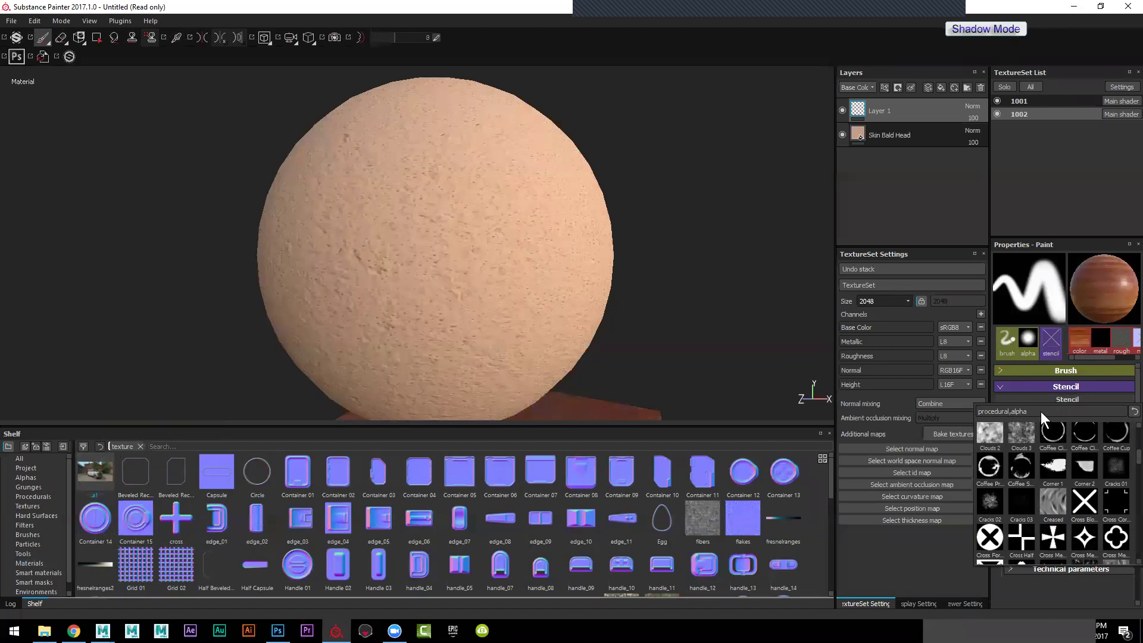
text(a)
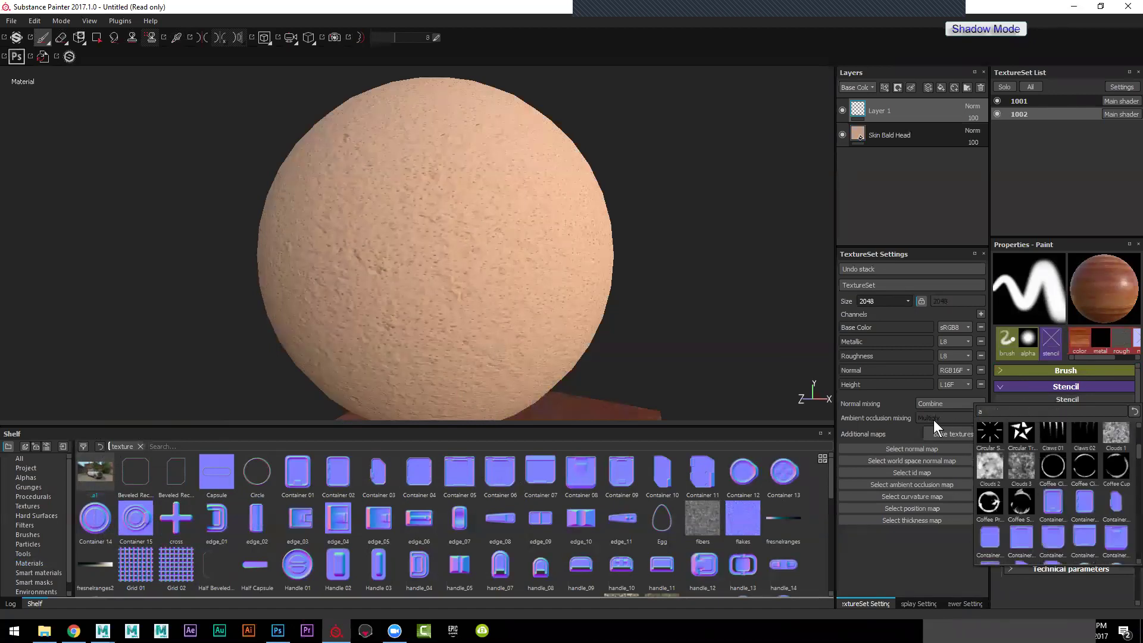
text(1)
click(991, 439)
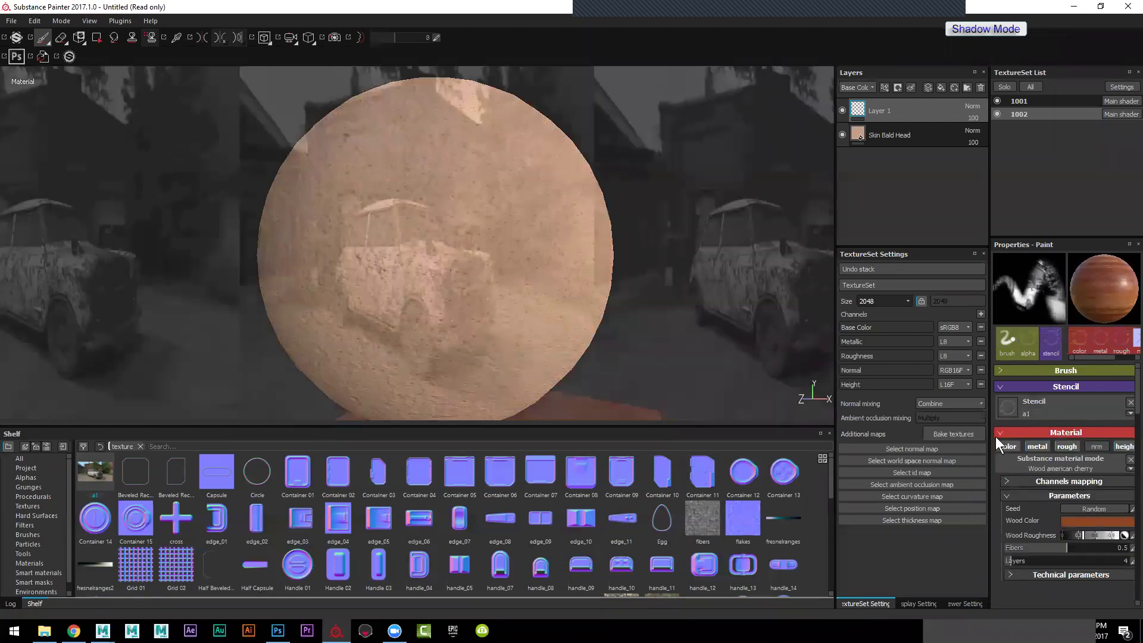
Step: Paint the car photo onto the sphere through the stencil and randomize the wood material's seed
mouse_move(420, 238)
mouse_down()
mouse_move(426, 292)
mouse_move(501, 308)
mouse_move(440, 241)
mouse_move(387, 292)
mouse_up()
shift+right_drag(613, 286, 633, 290)
alt+drag(633, 290, 1065, 349)
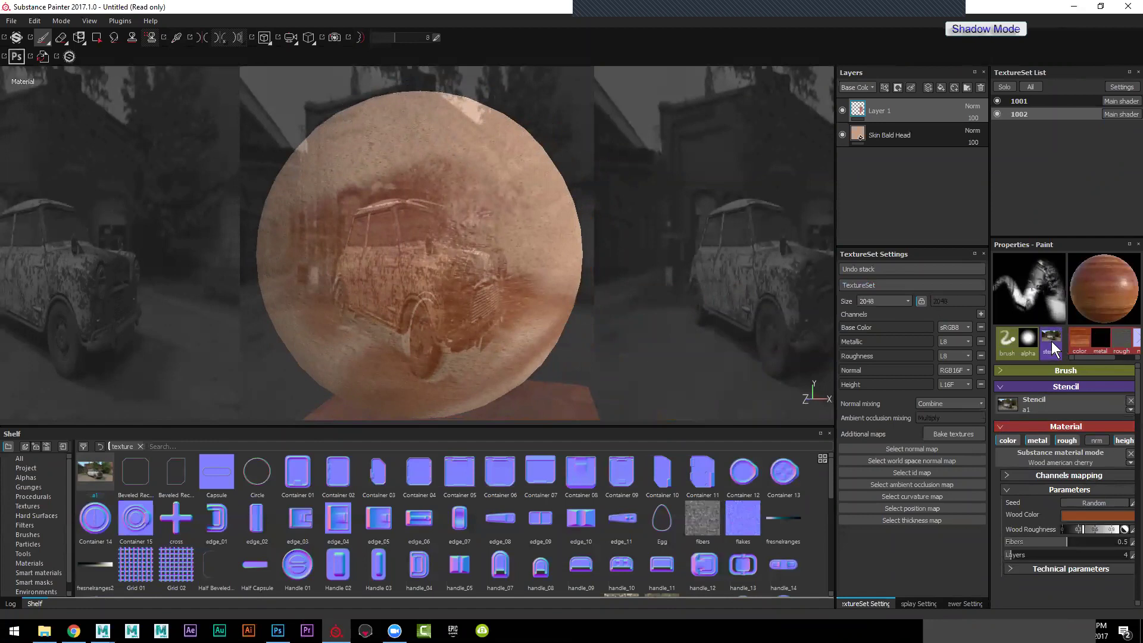
click(1094, 503)
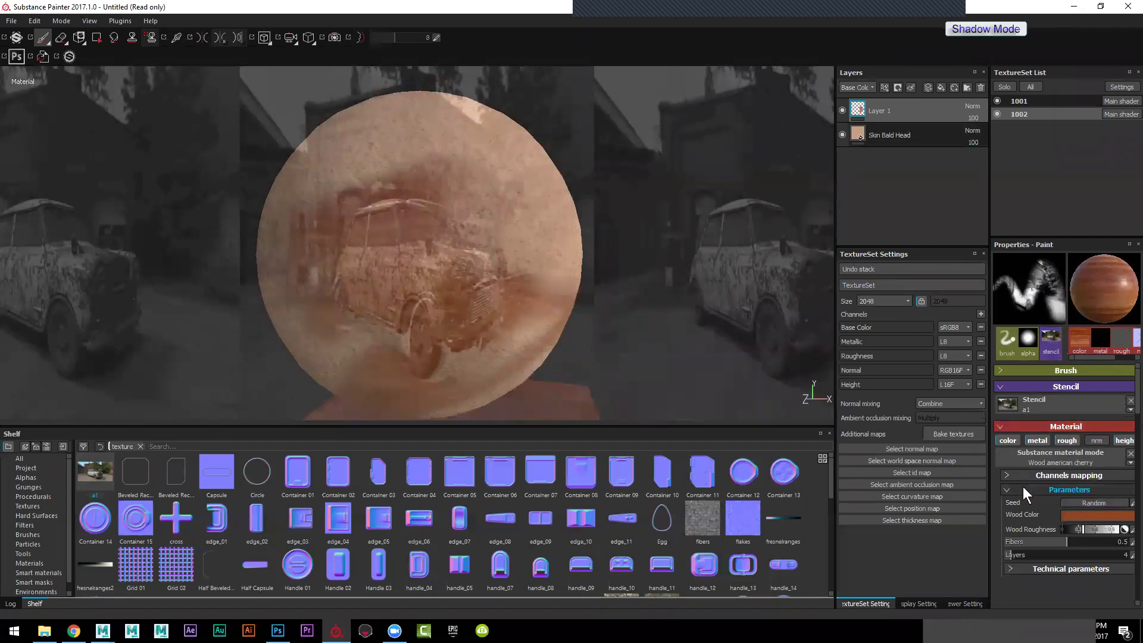
click(1007, 489)
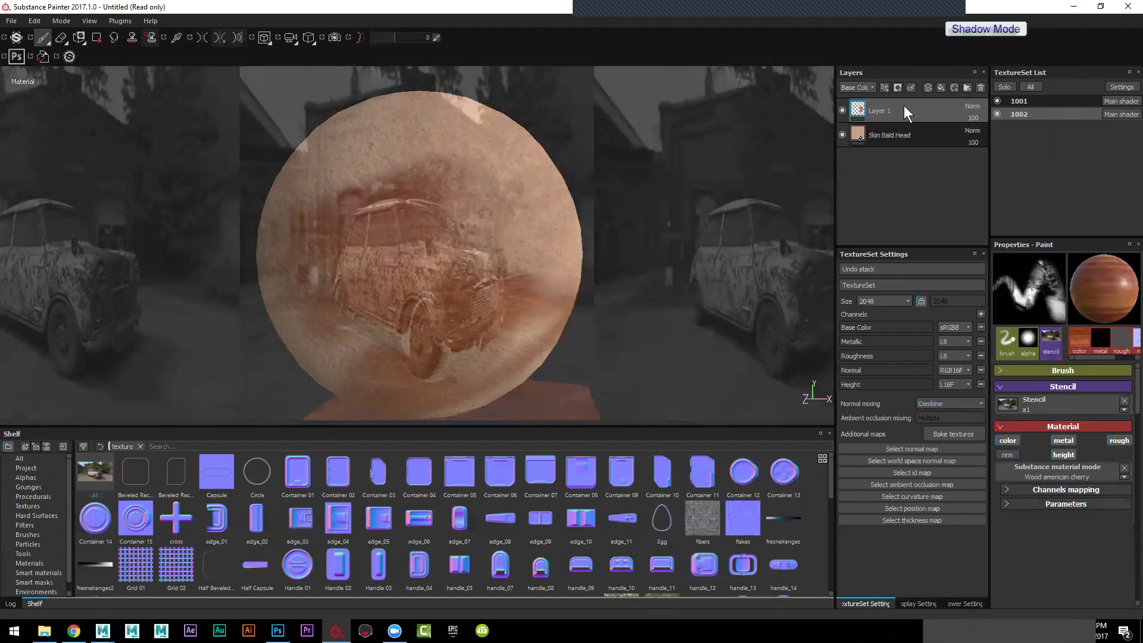
Step: Replace the paint layer with a fresh one and enable its color channel
click(980, 88)
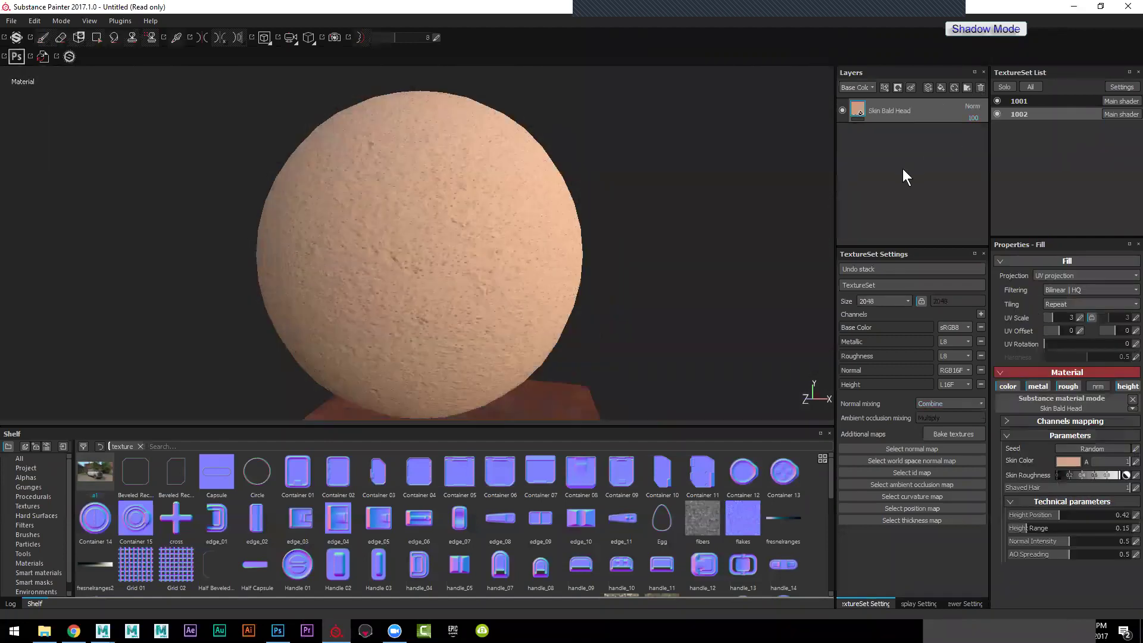
click(925, 87)
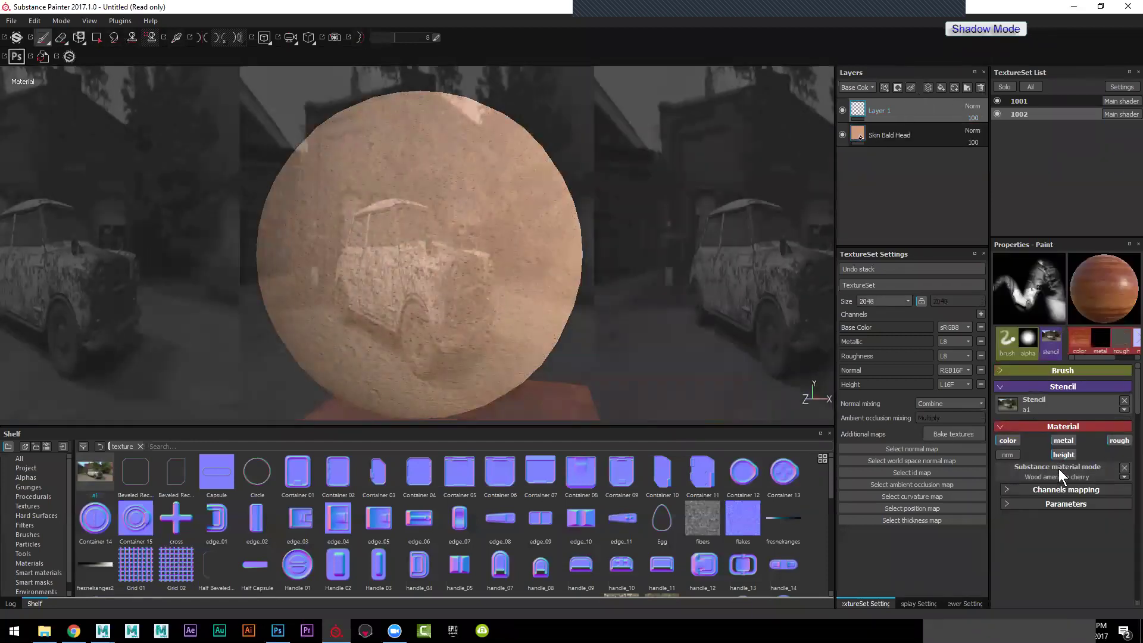
click(1014, 439)
click(23, 535)
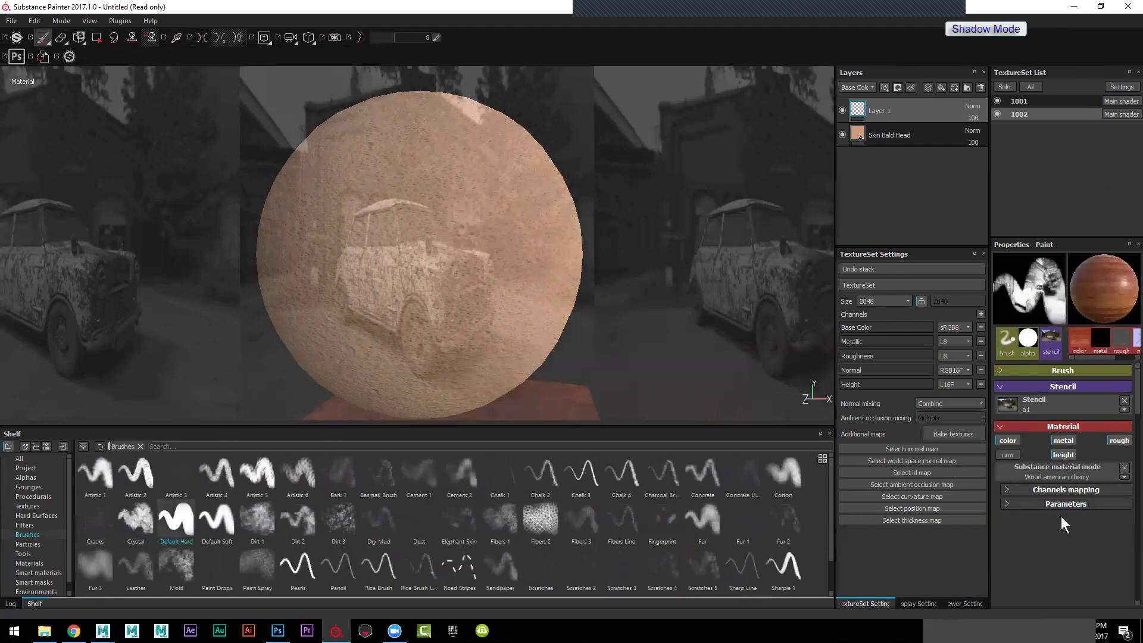
Step: Keep Wood american cherry as the paint layer's material and collapse its parameters
click(1012, 491)
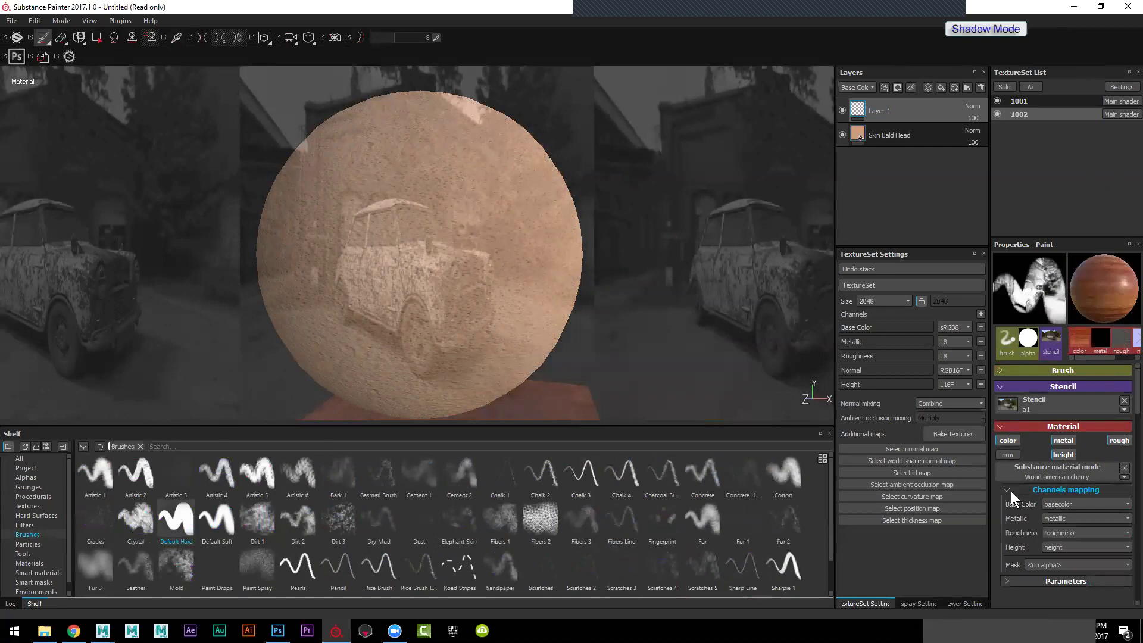
click(1011, 491)
click(1024, 470)
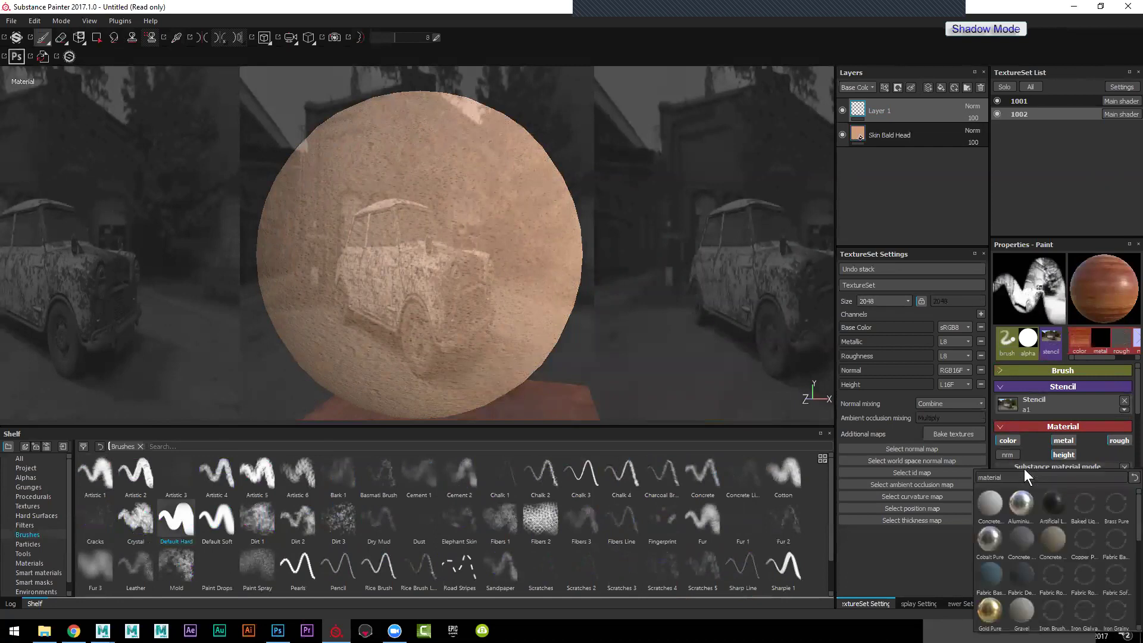
click(1096, 280)
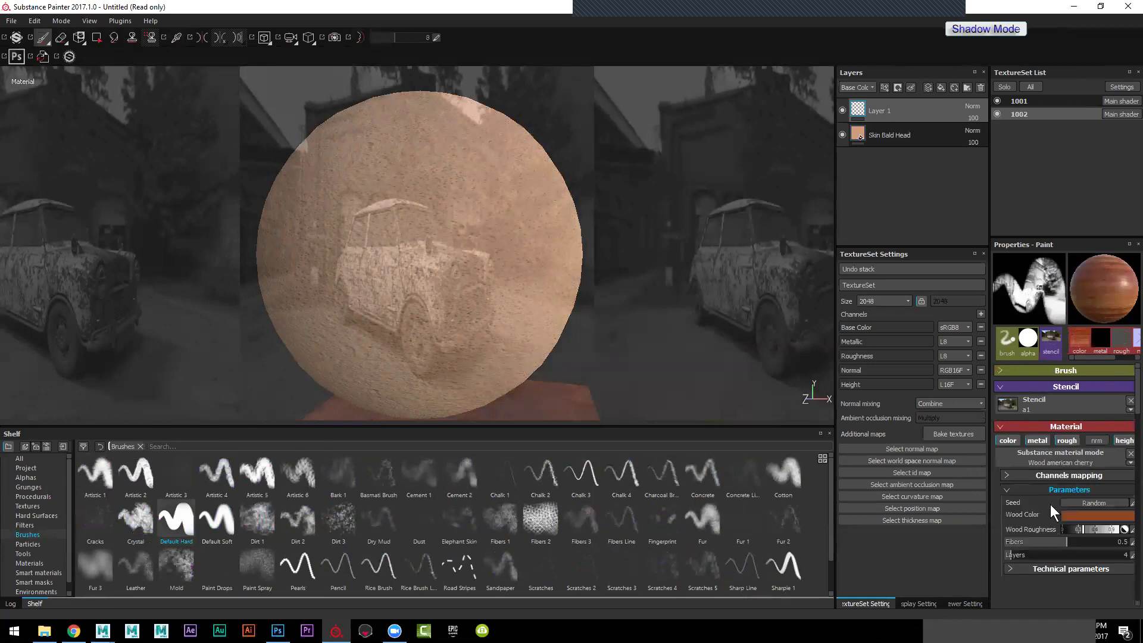
click(1012, 491)
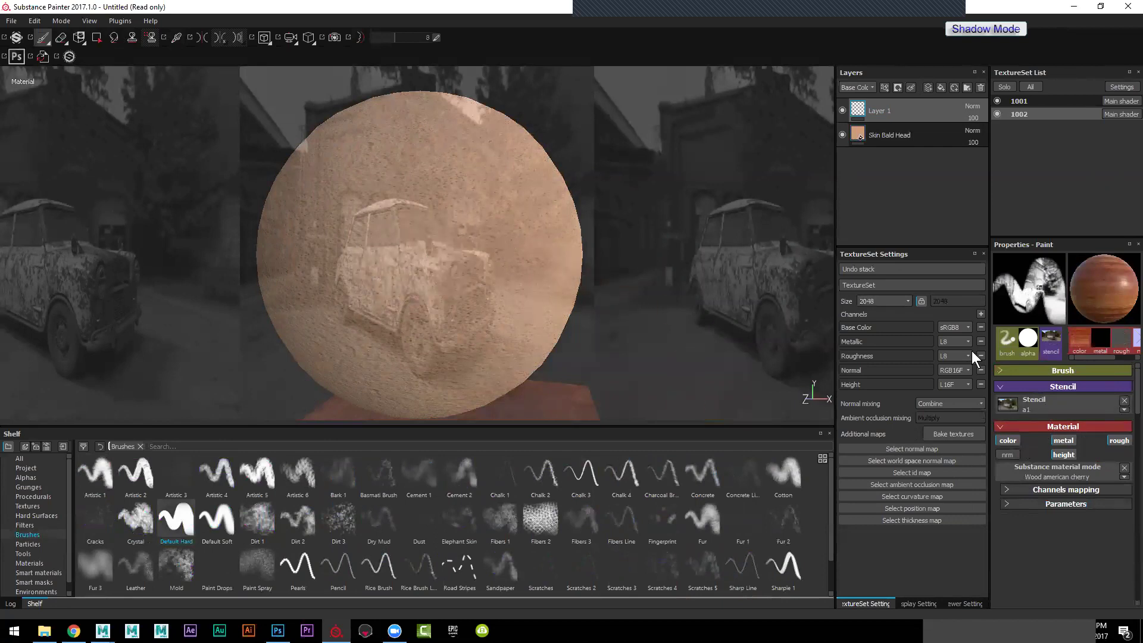
Step: Collapse the Brush and Stencil sections and switch to texture set 1001
click(1083, 341)
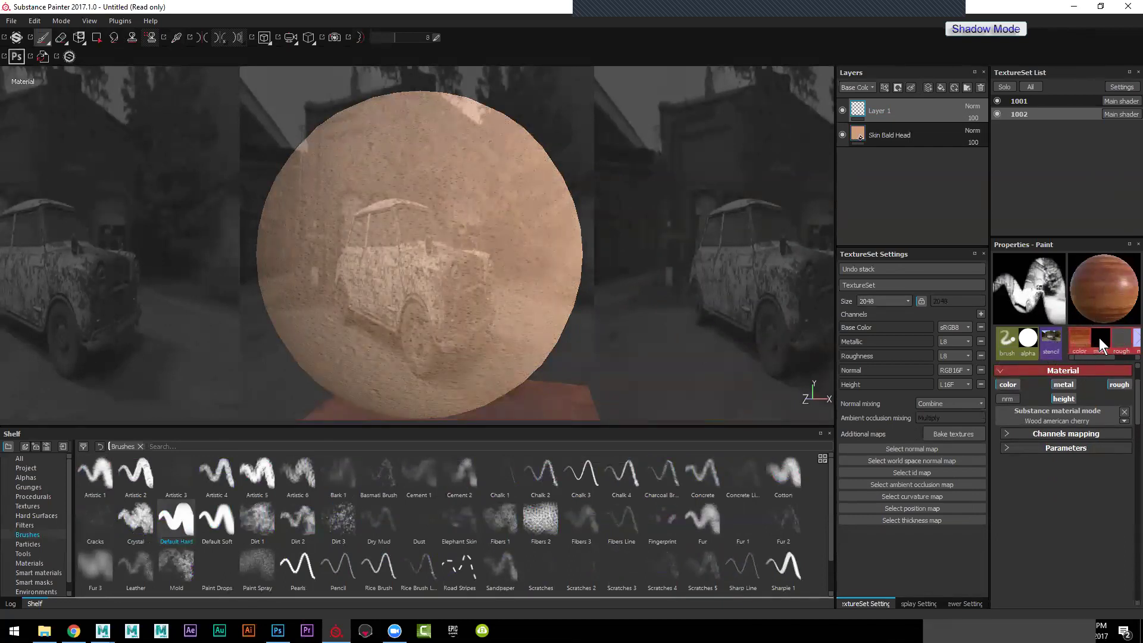
drag(1082, 355, 1115, 345)
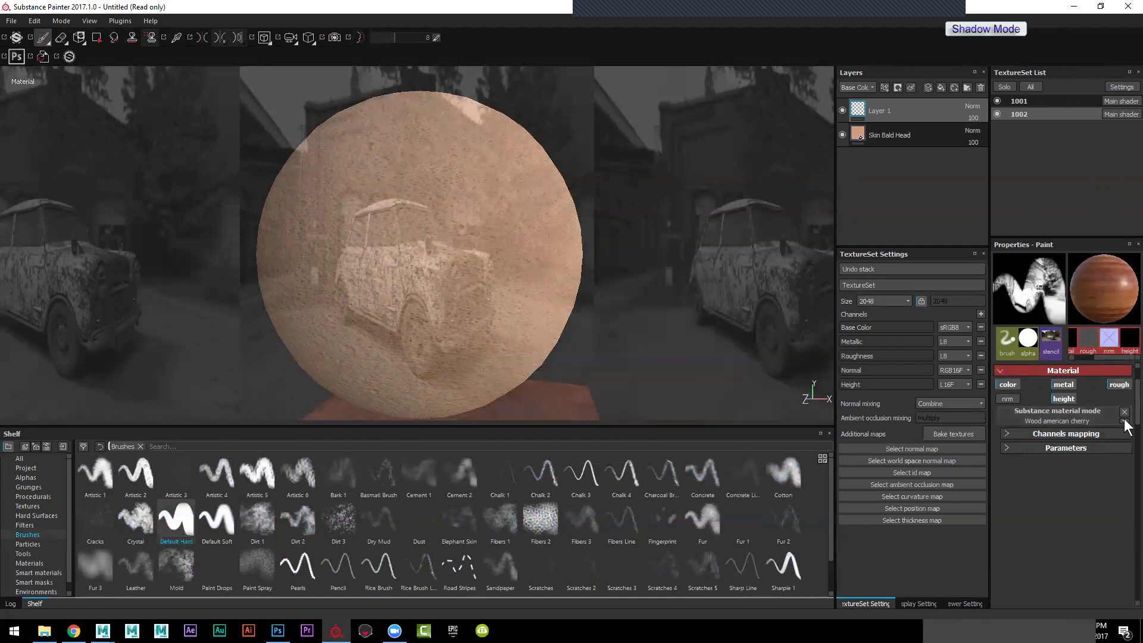
click(1026, 106)
Step: On texture set 1002, add a paint layer and a fill layer with a black mask
click(1024, 111)
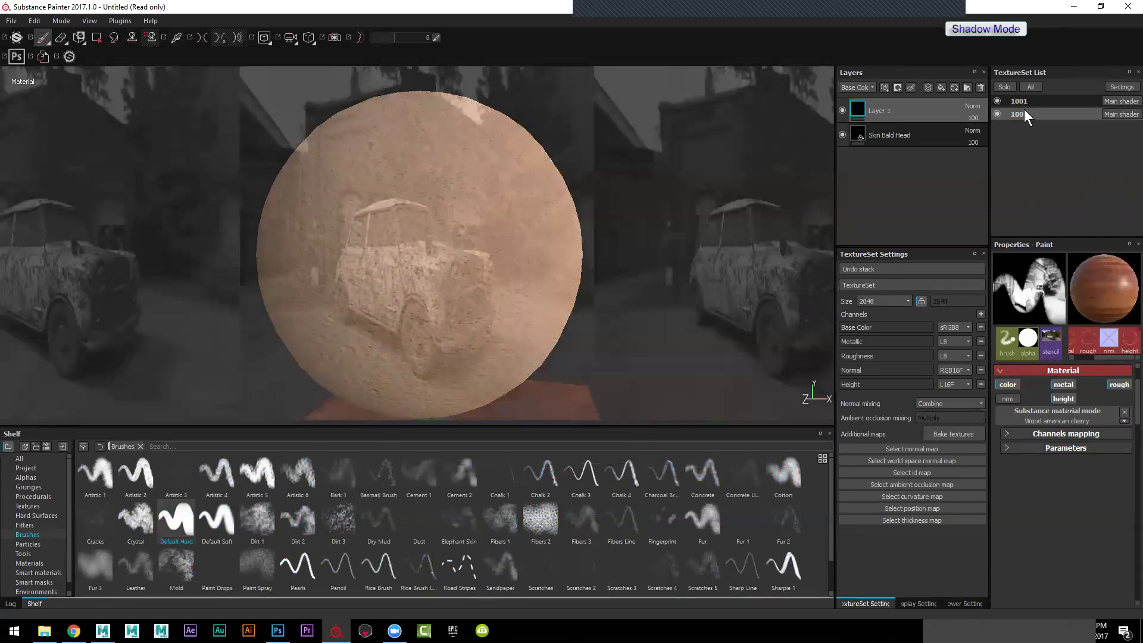
click(925, 85)
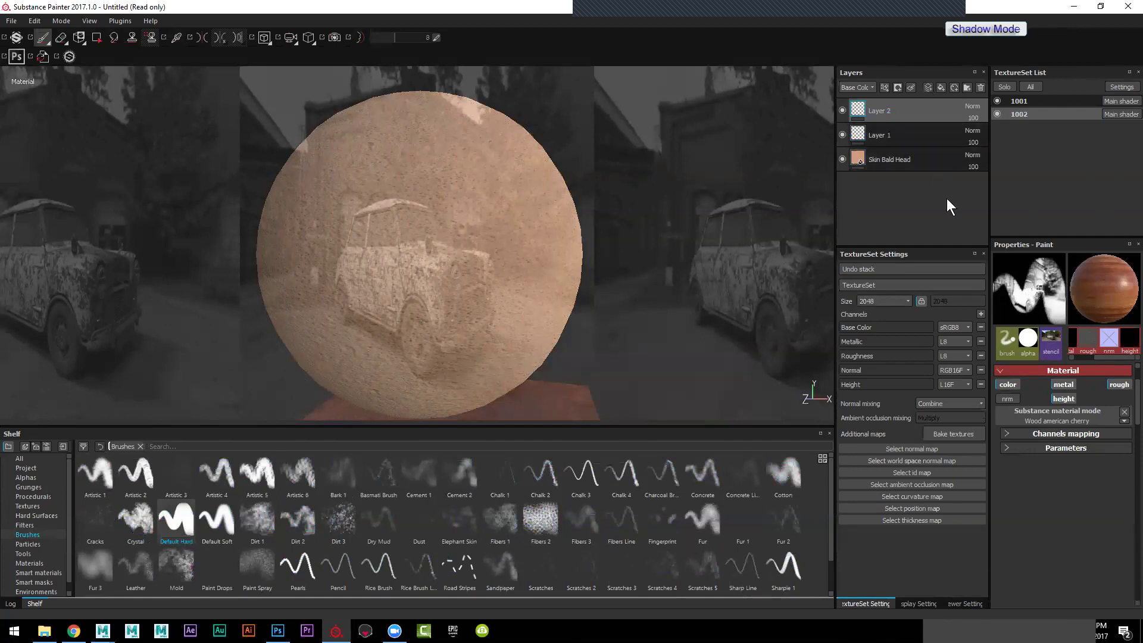
click(942, 86)
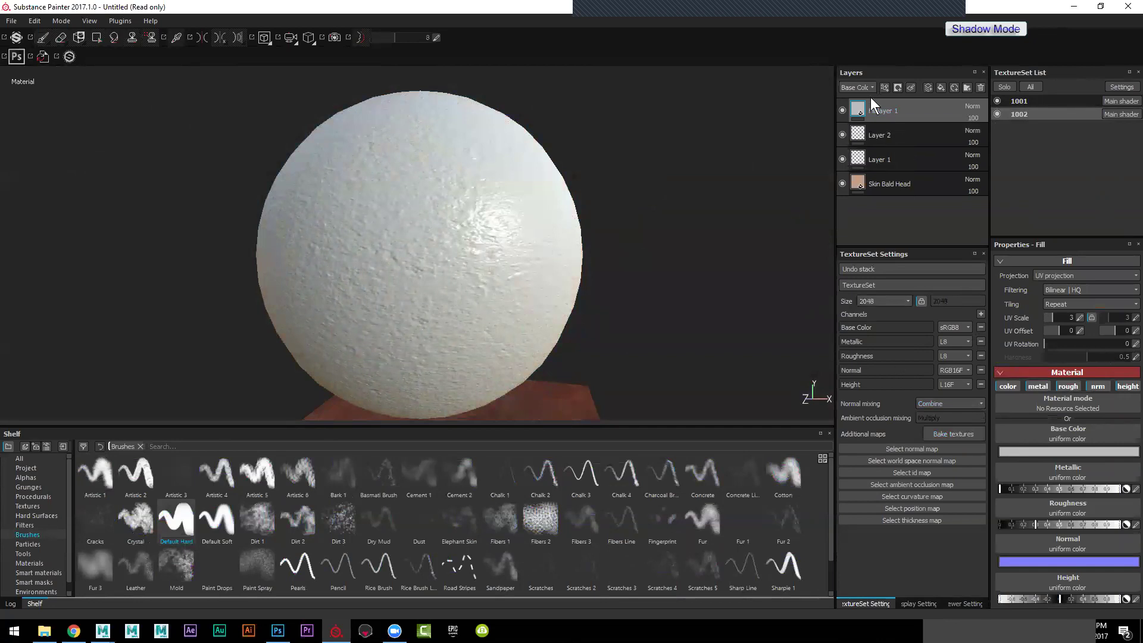
right_click(858, 109)
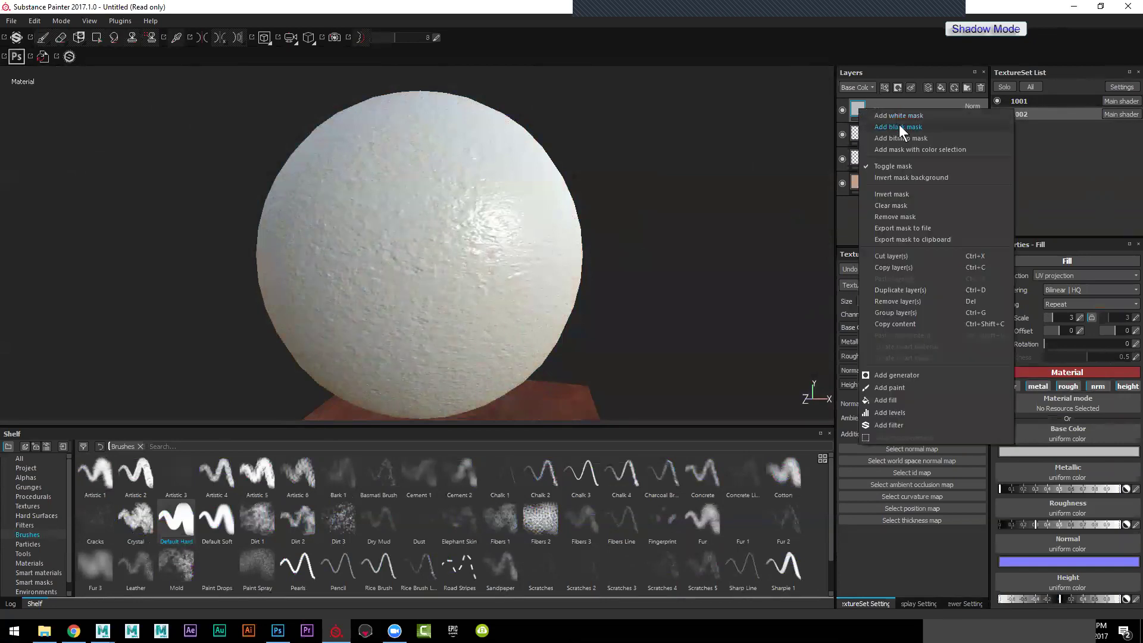
click(899, 131)
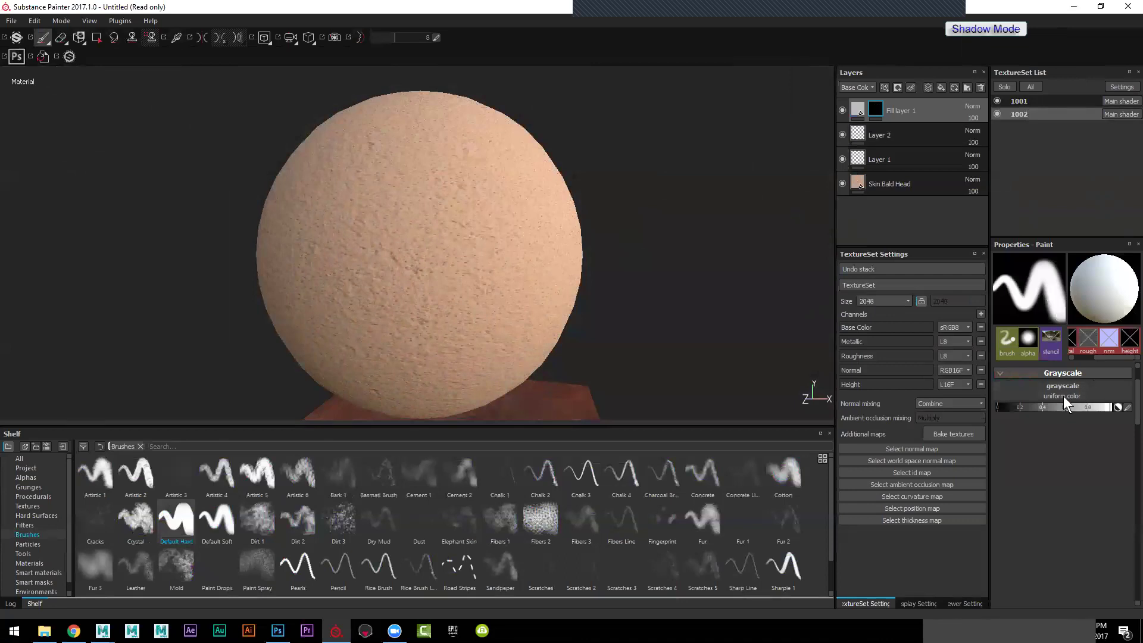
click(875, 112)
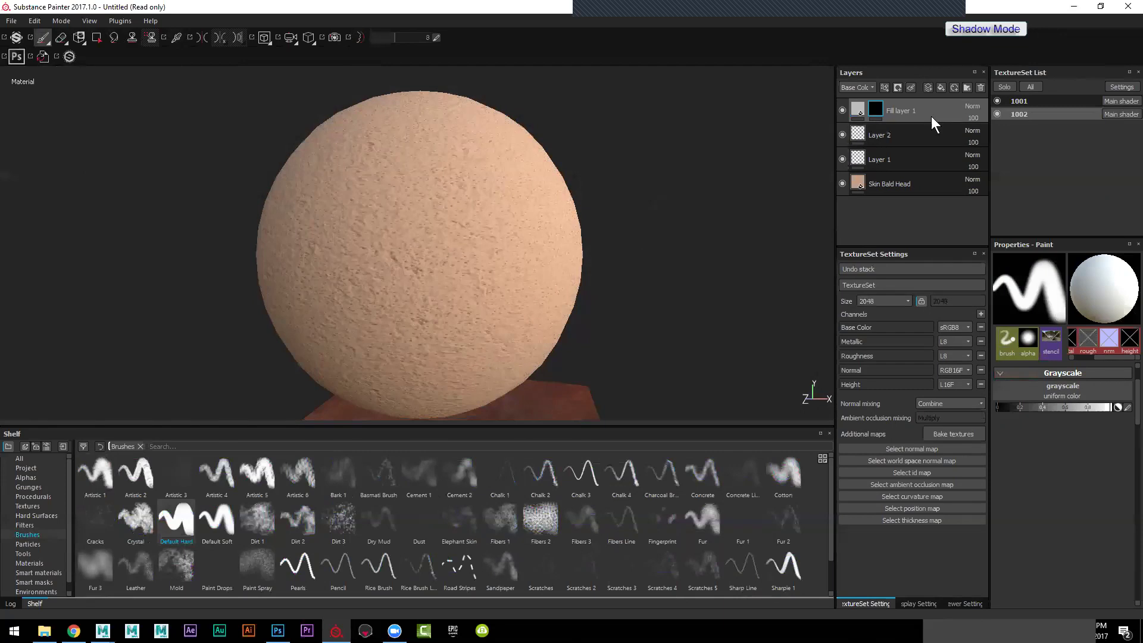
Step: Delete Fill layer 1, Layer 2 and Layer 1, leaving only the Skin Bald Head fill
click(981, 88)
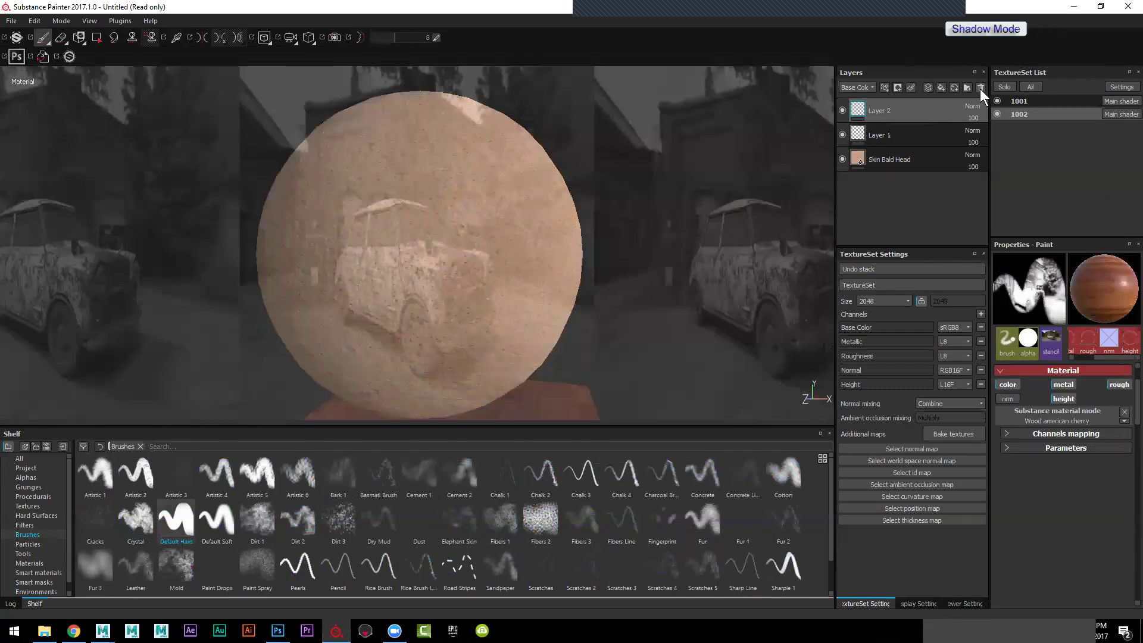
click(980, 89)
click(980, 87)
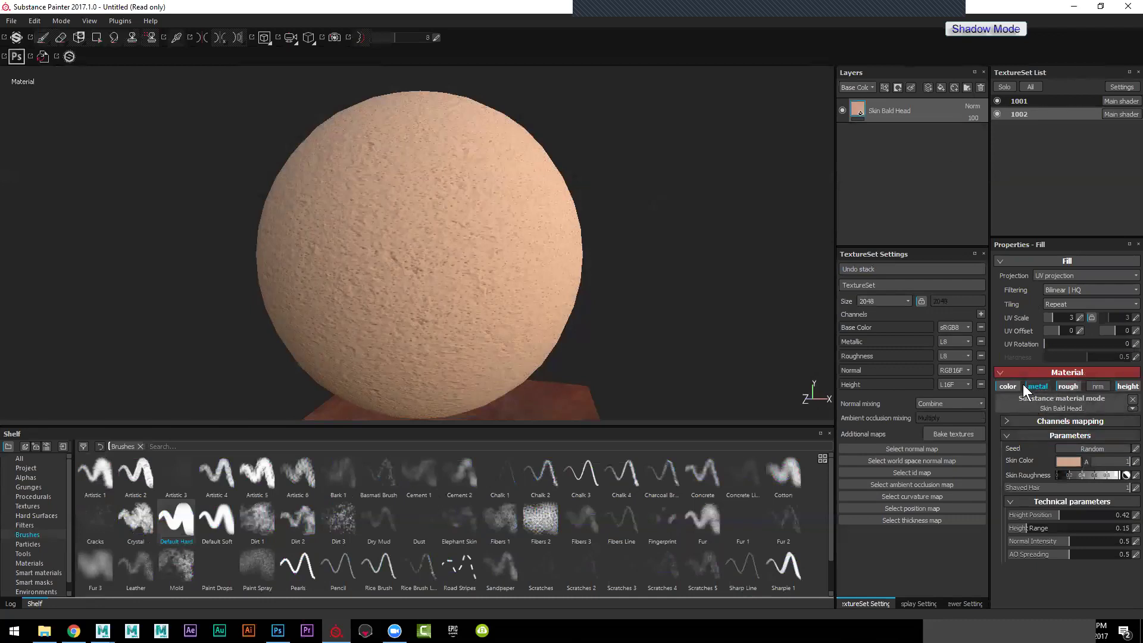
click(1000, 373)
click(1000, 372)
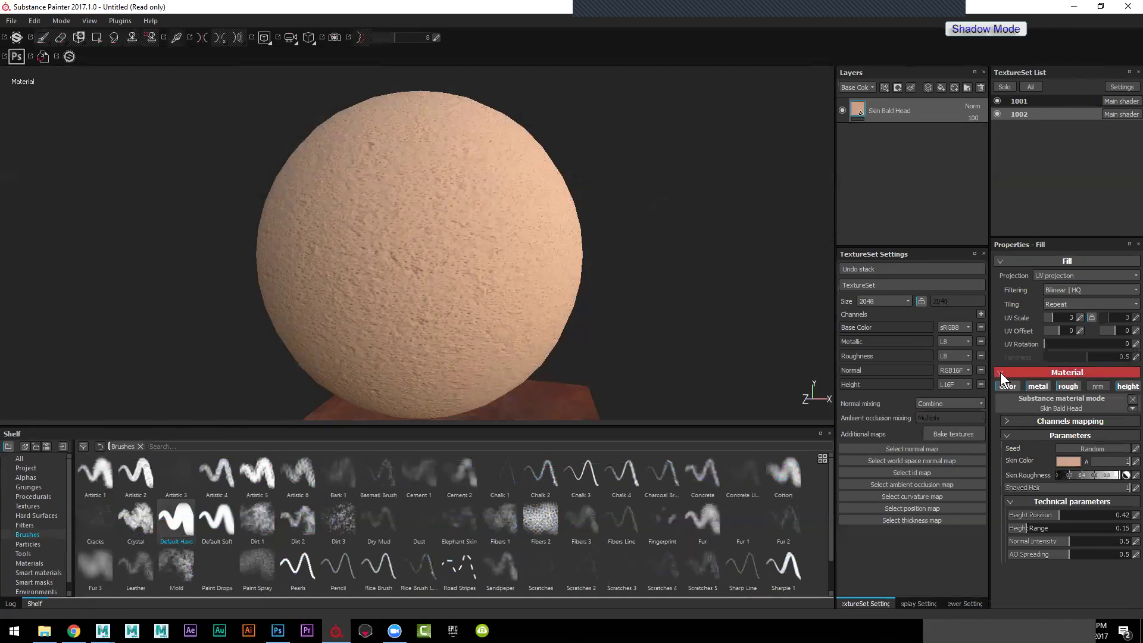
Step: Discard unsaved changes and create a new project using the A.fbx mesh
click(19, 22)
click(22, 34)
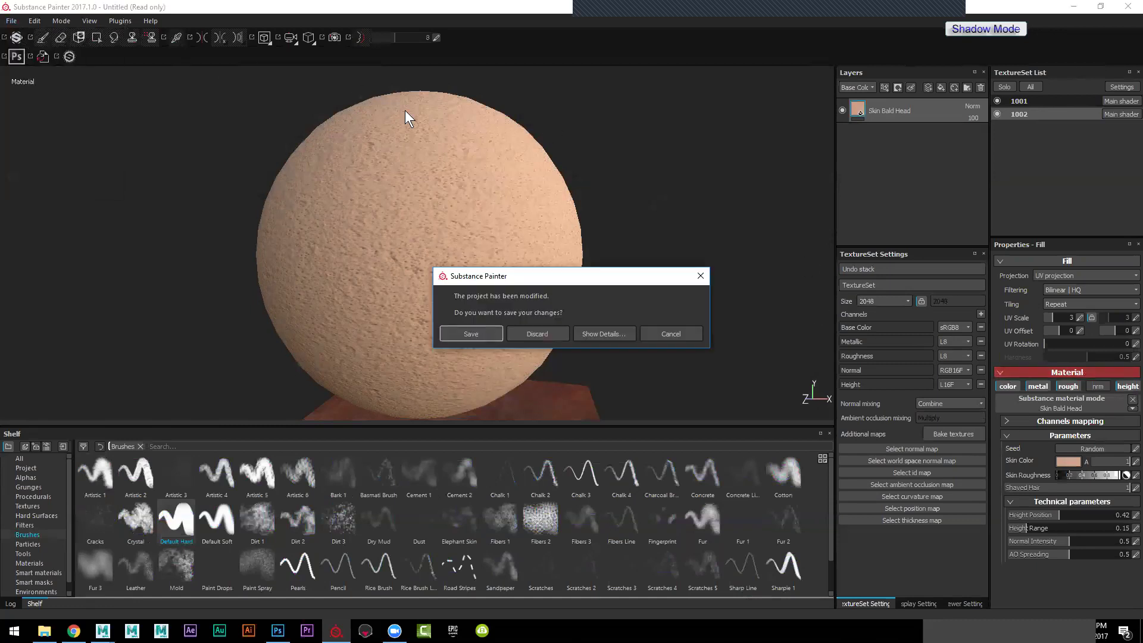
click(538, 335)
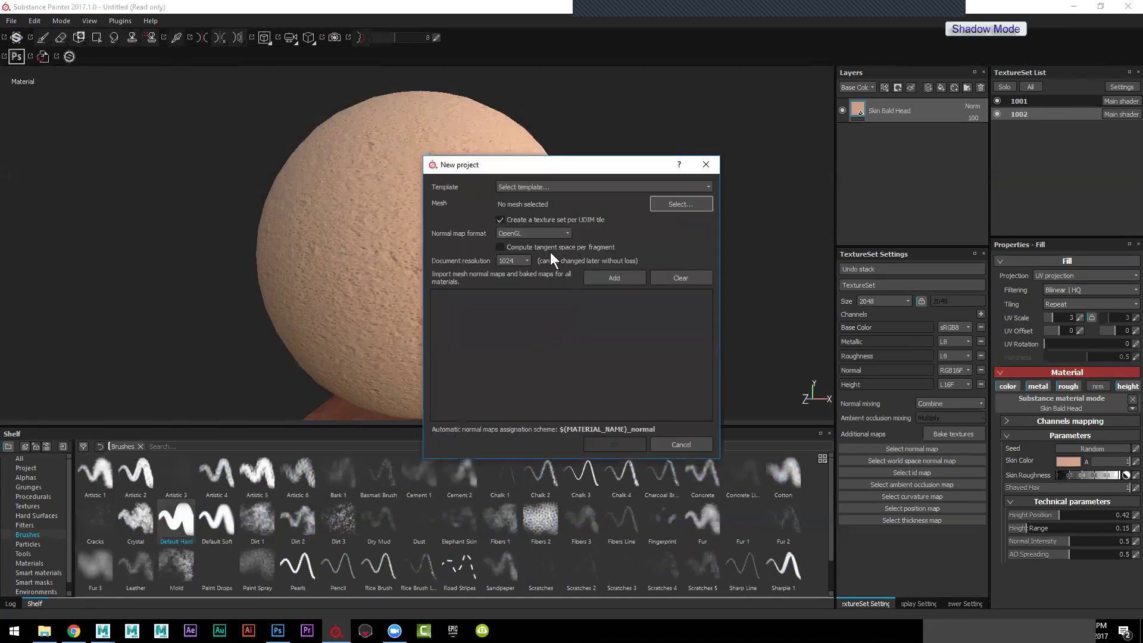
click(669, 207)
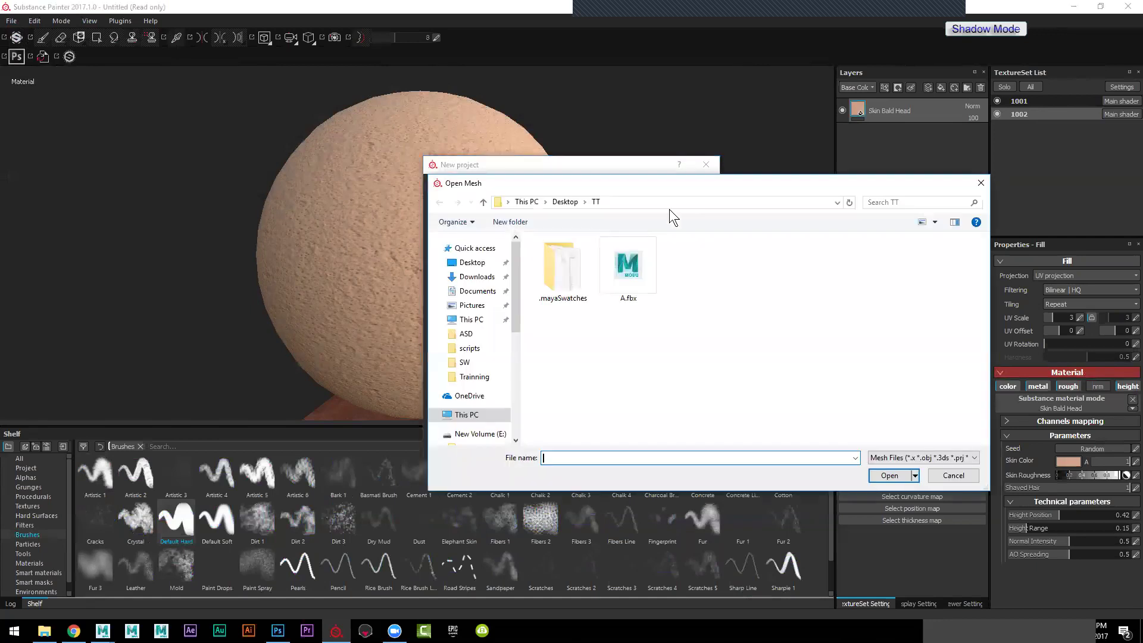
double_click(611, 274)
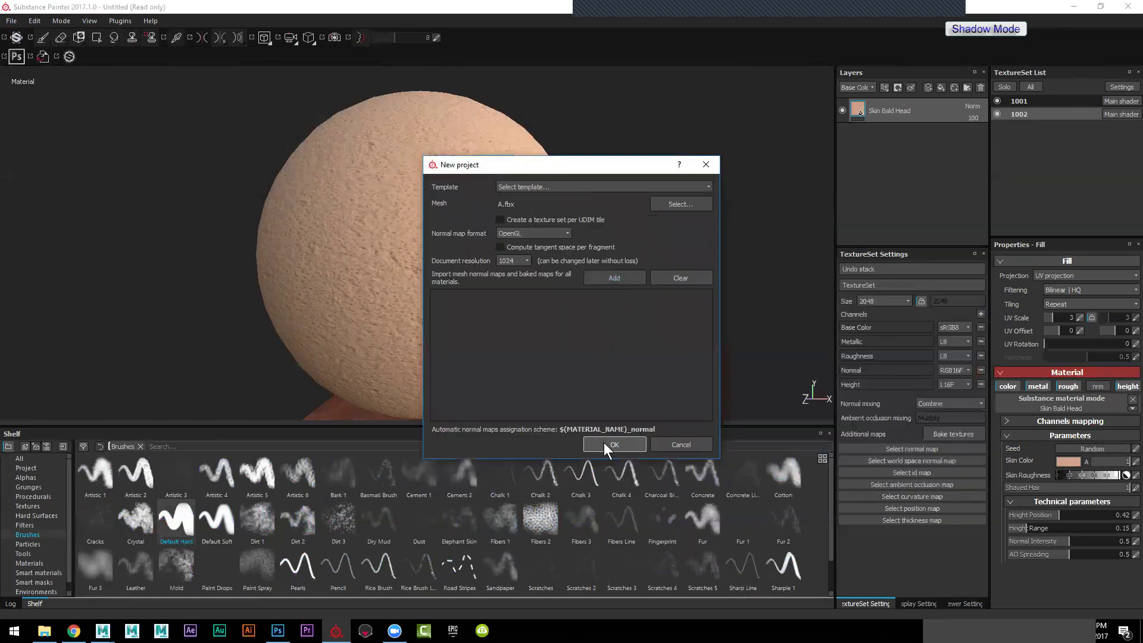
click(604, 442)
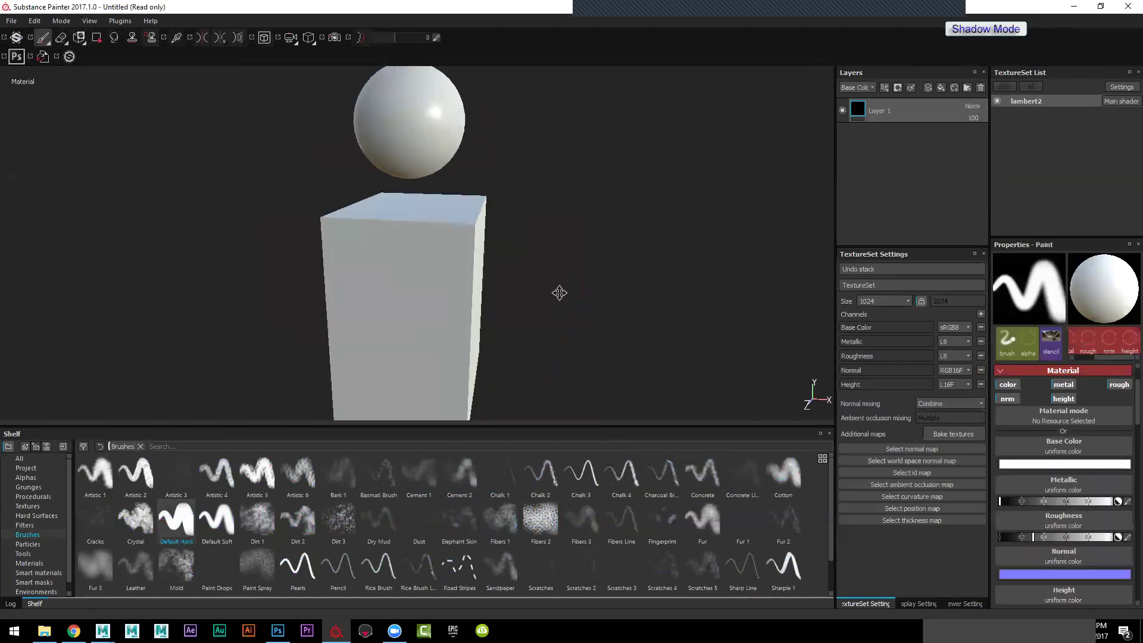
Step: Assign the a1 car photo as the stencil and scale it up over the sphere
alt+drag(560, 292, 645, 308)
alt+right_drag(645, 307, 610, 309)
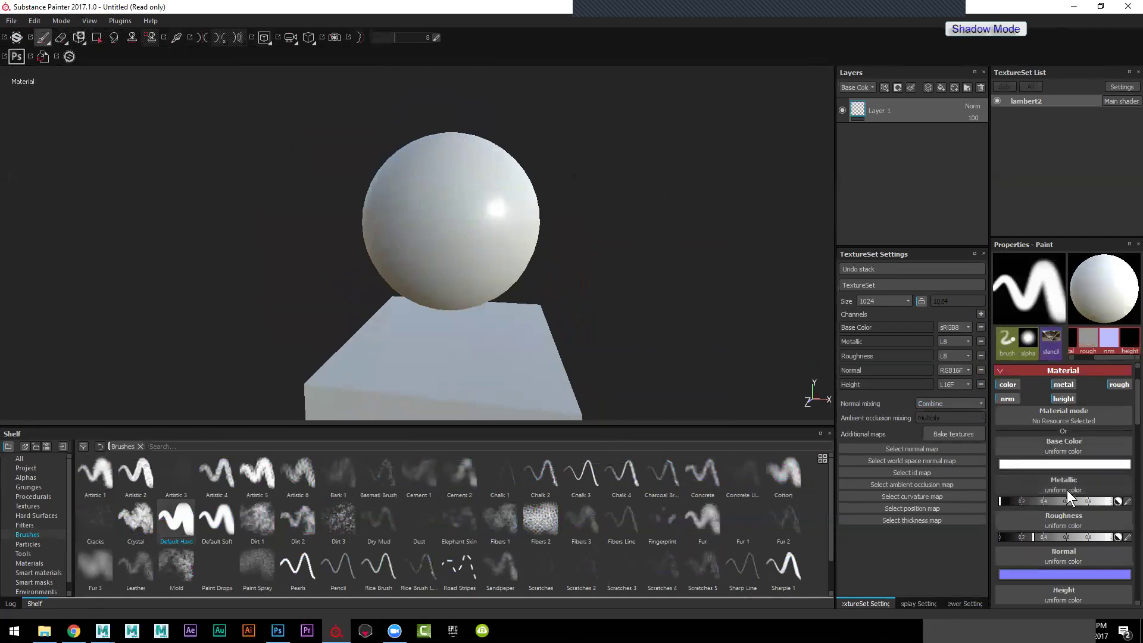
scroll(1063, 427, up, 2)
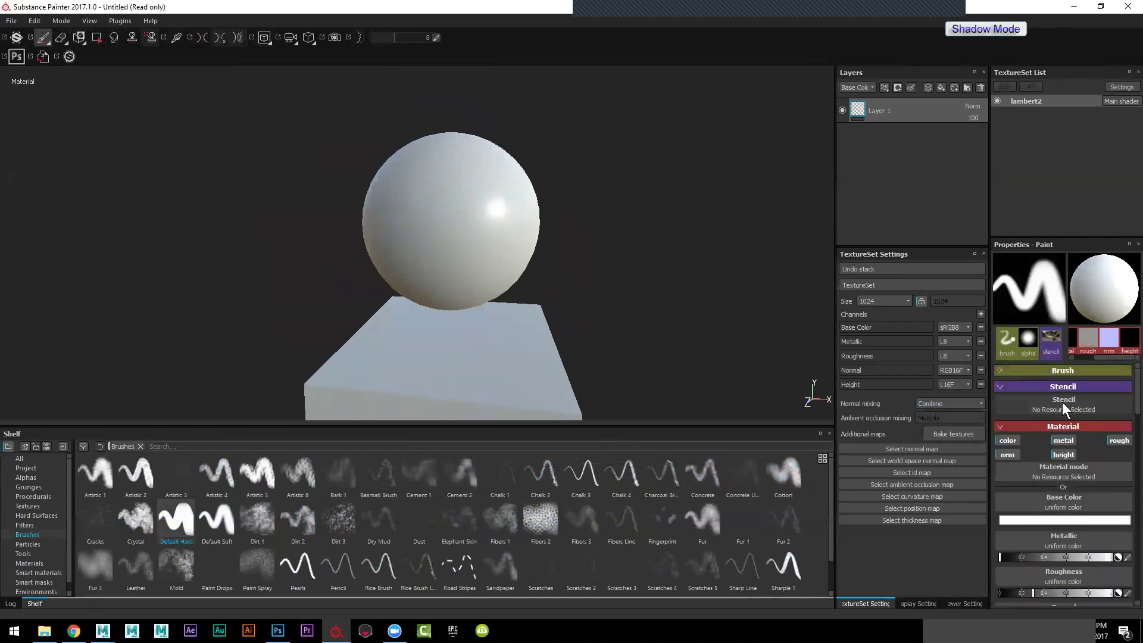
click(1062, 403)
click(993, 434)
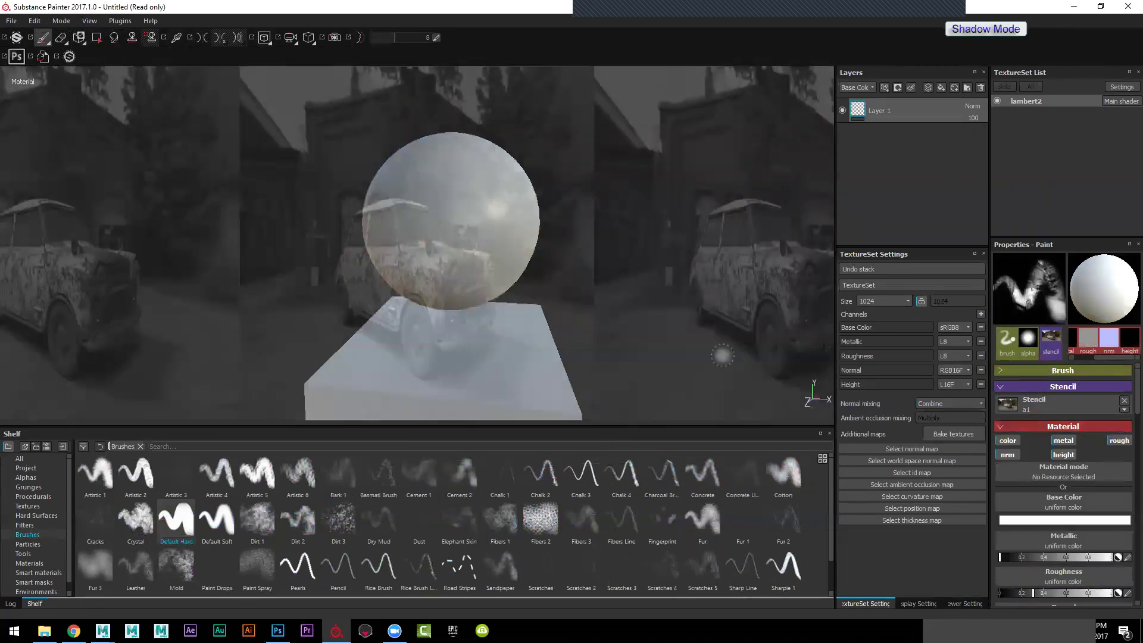
mouse_move(573, 234)
middle_down()
mouse_move(560, 182)
mouse_move(518, 243)
middle_up()
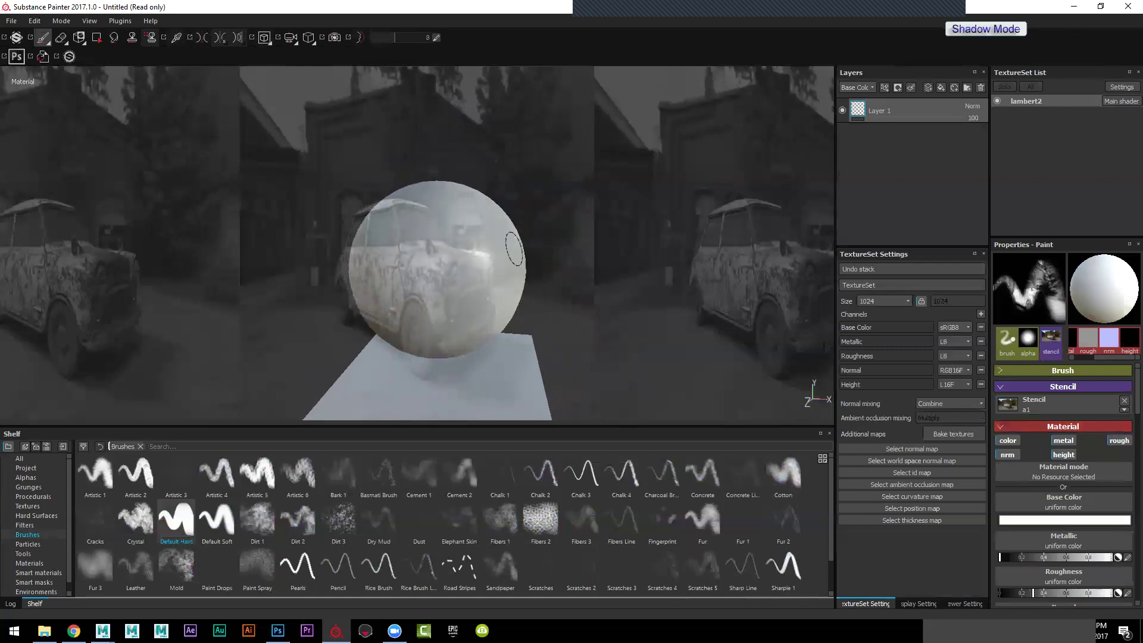
right_click(462, 293)
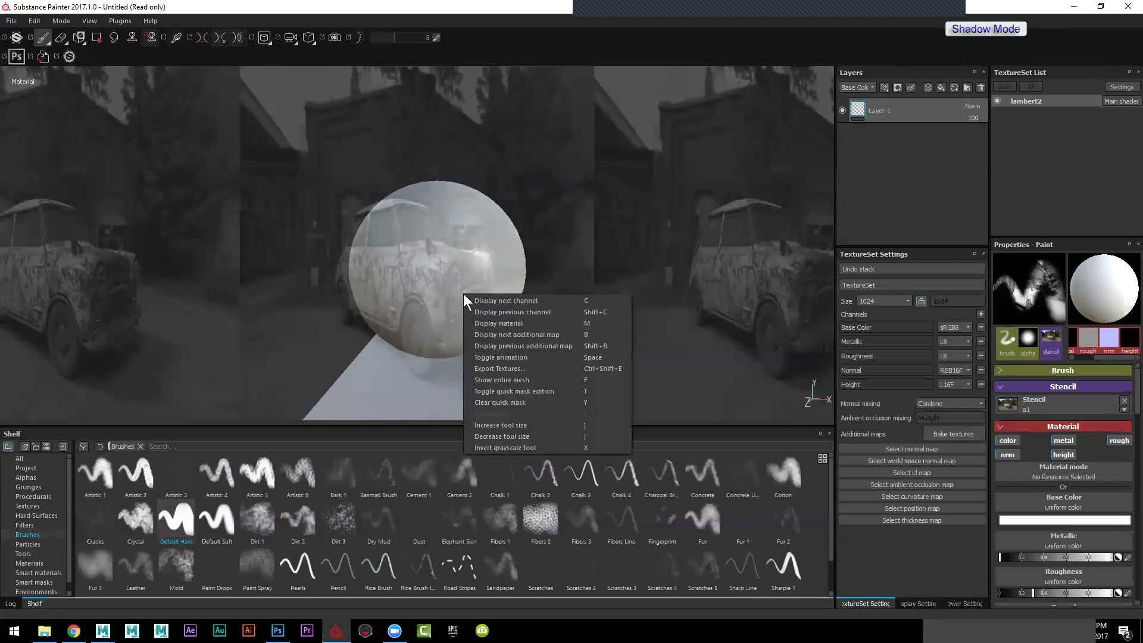
click(558, 253)
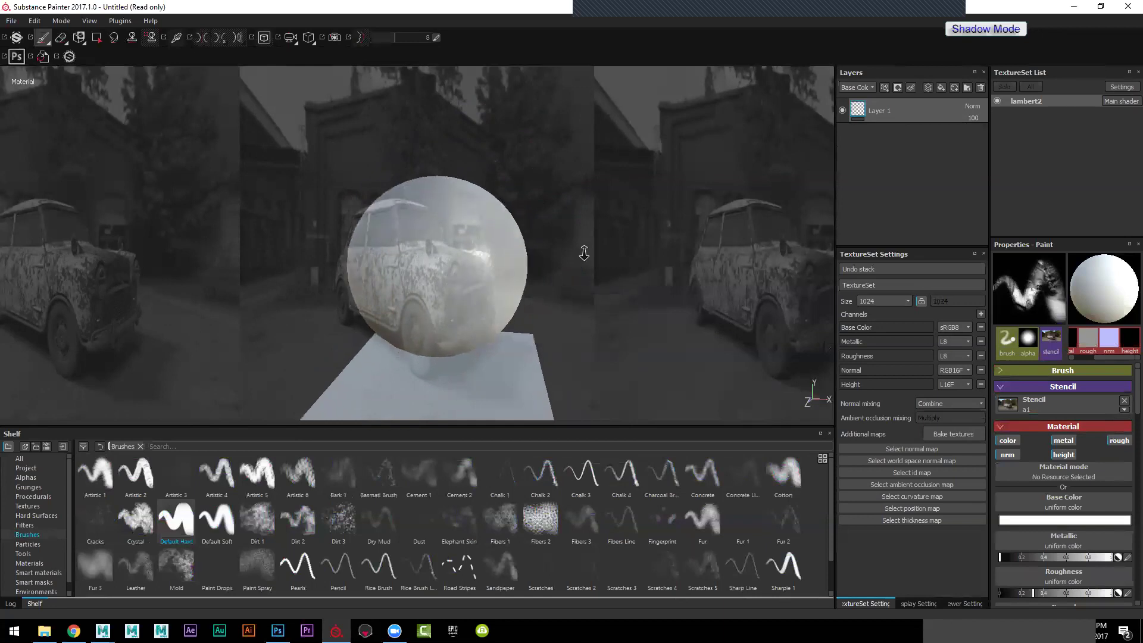
right_drag(581, 250, 442, 224)
key(s)
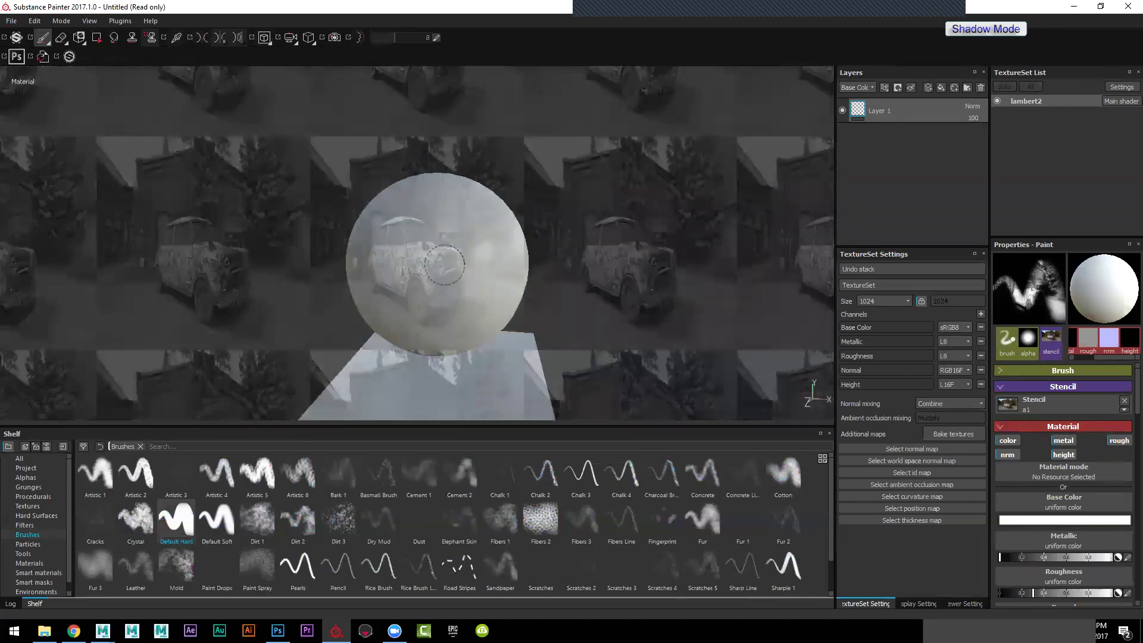
key(s)
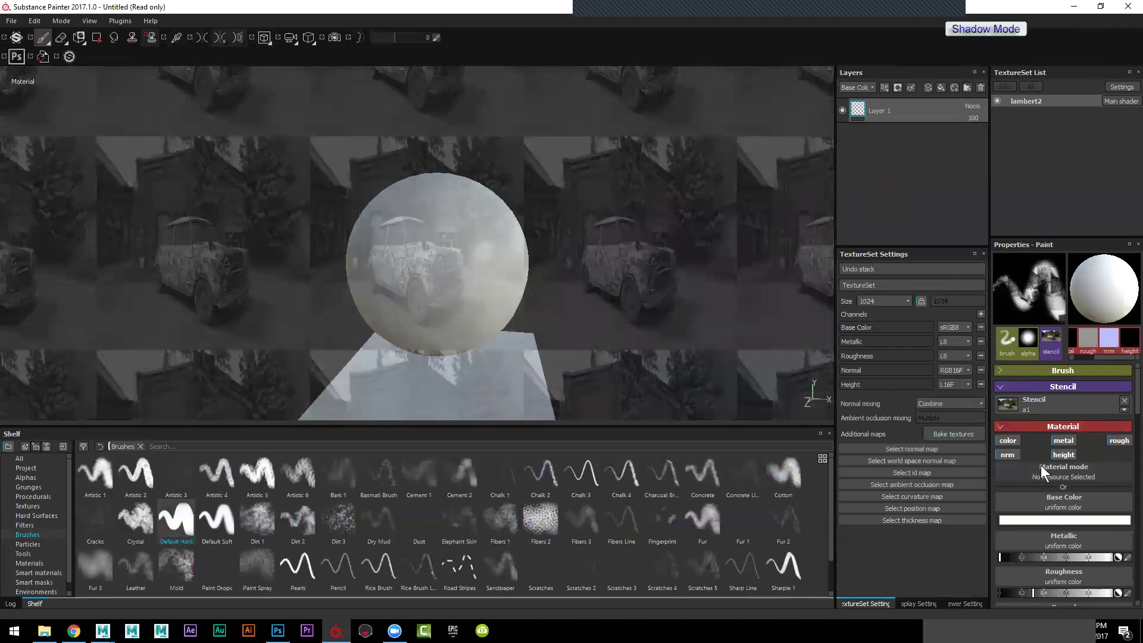
Step: Paint only base colour (normal, height, metallic, roughness off), stroke the stencil, then switch to projection
click(1007, 441)
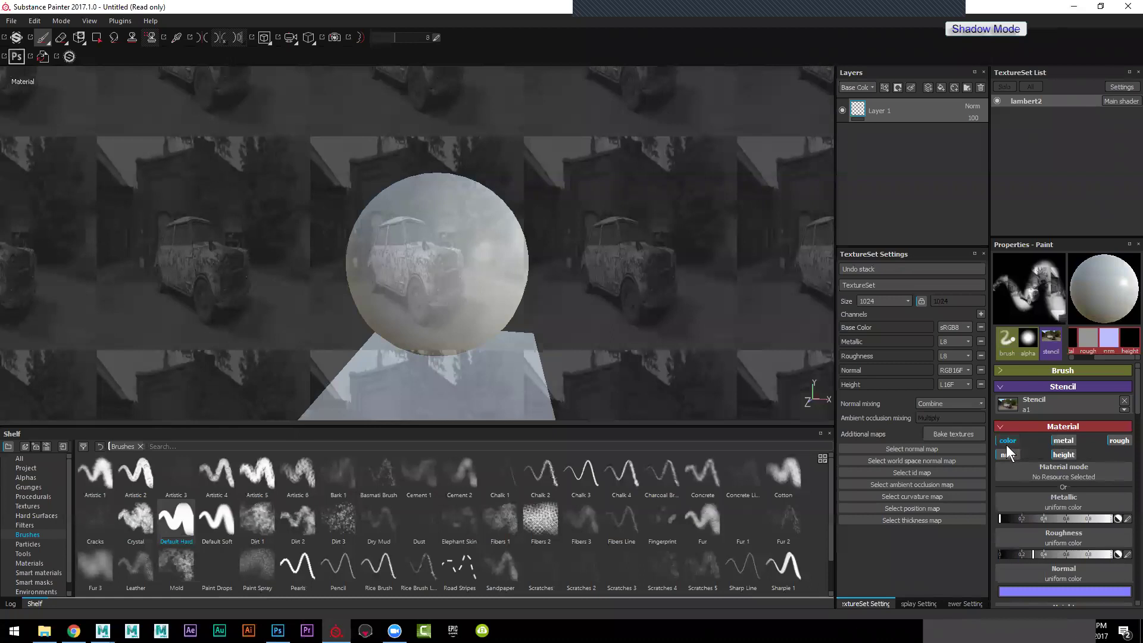
click(1007, 441)
click(1008, 454)
click(1063, 454)
click(1064, 442)
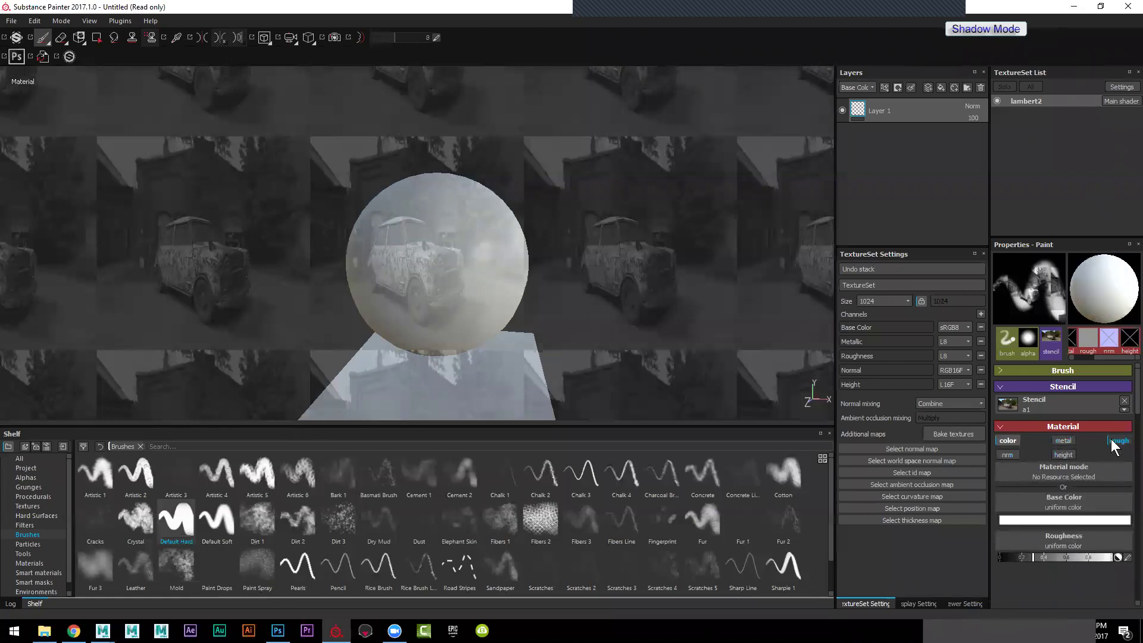
click(1119, 441)
drag(447, 269, 438, 284)
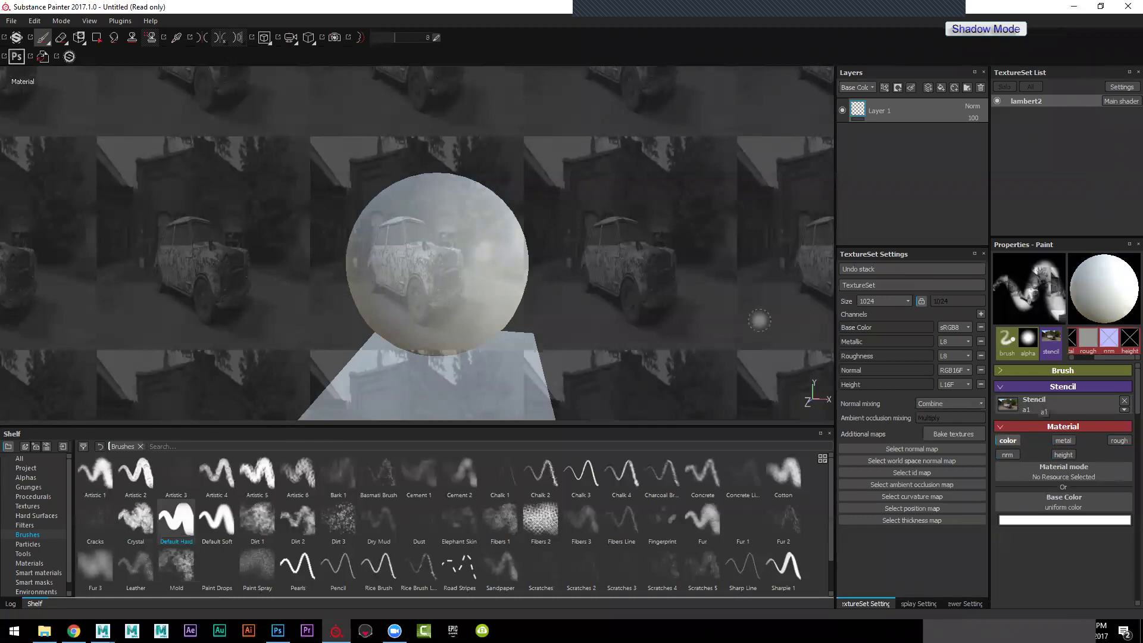
click(78, 37)
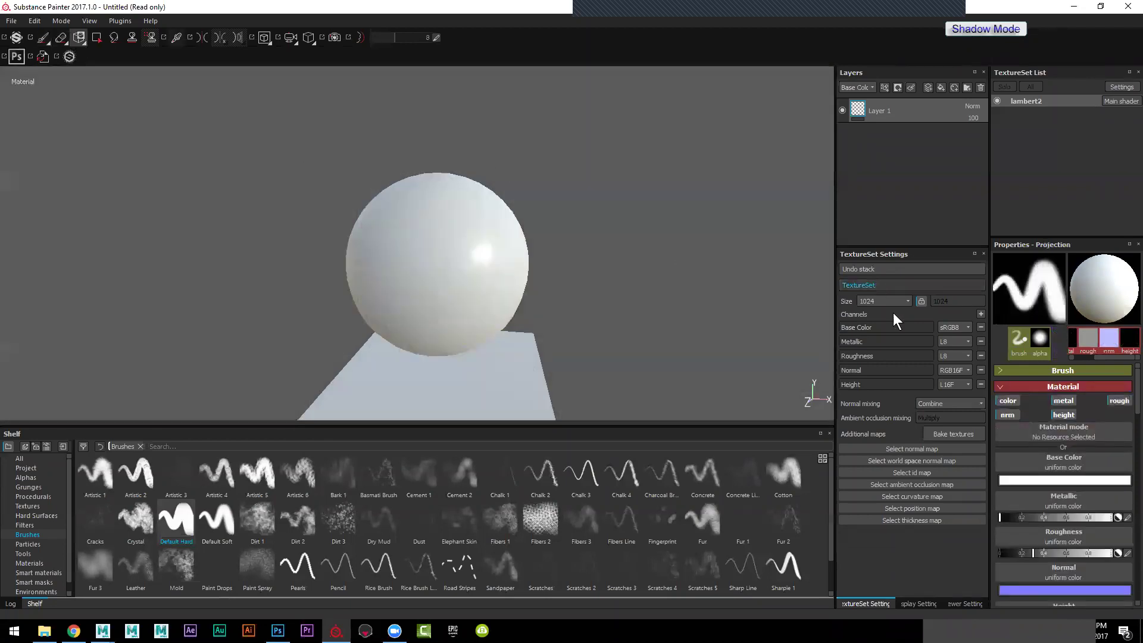
Step: Use a1 as the base colour texture and paint a first projected stroke on the sphere
click(1076, 467)
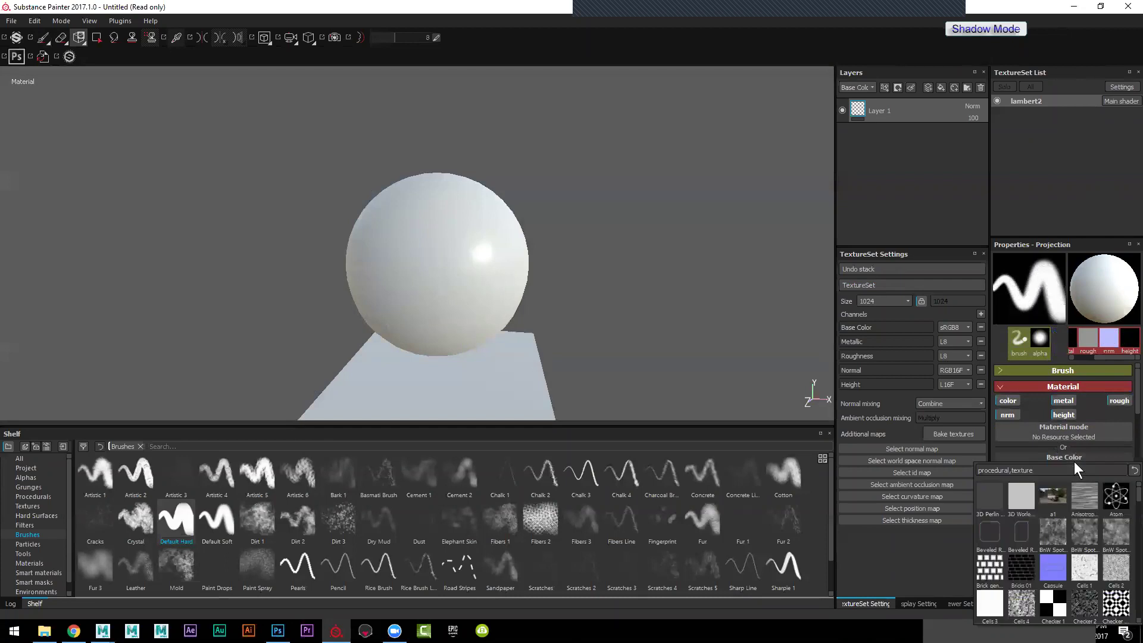
click(1054, 497)
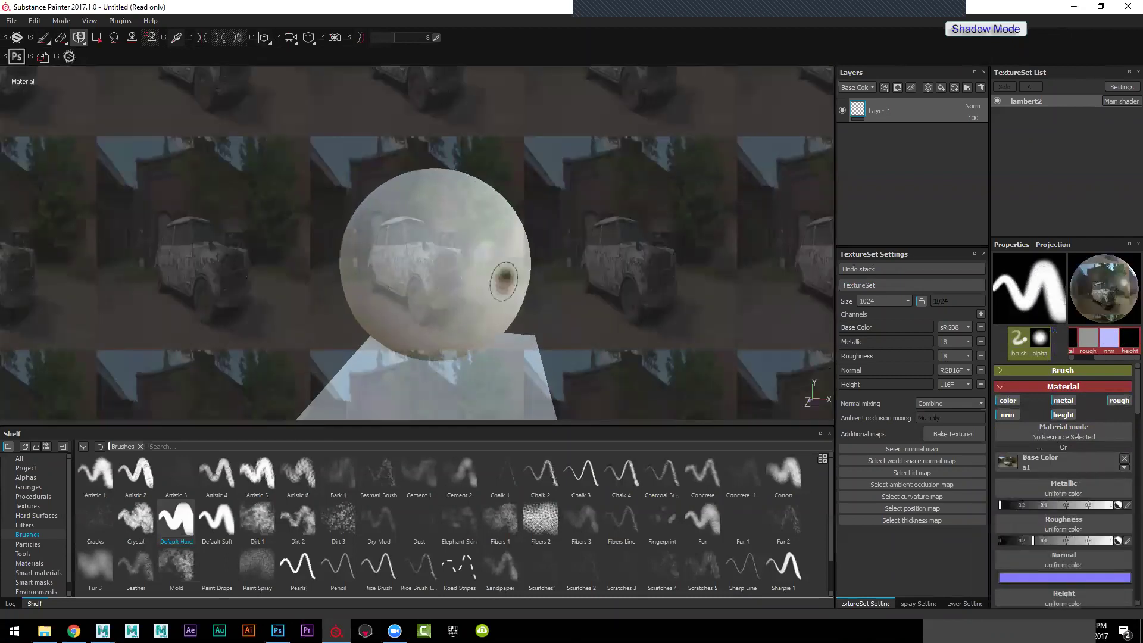
drag(438, 279, 457, 222)
Step: Turn off normal, height, metallic and roughness, enlarge the brush, and paint the car across the sphere
click(1007, 415)
click(1063, 415)
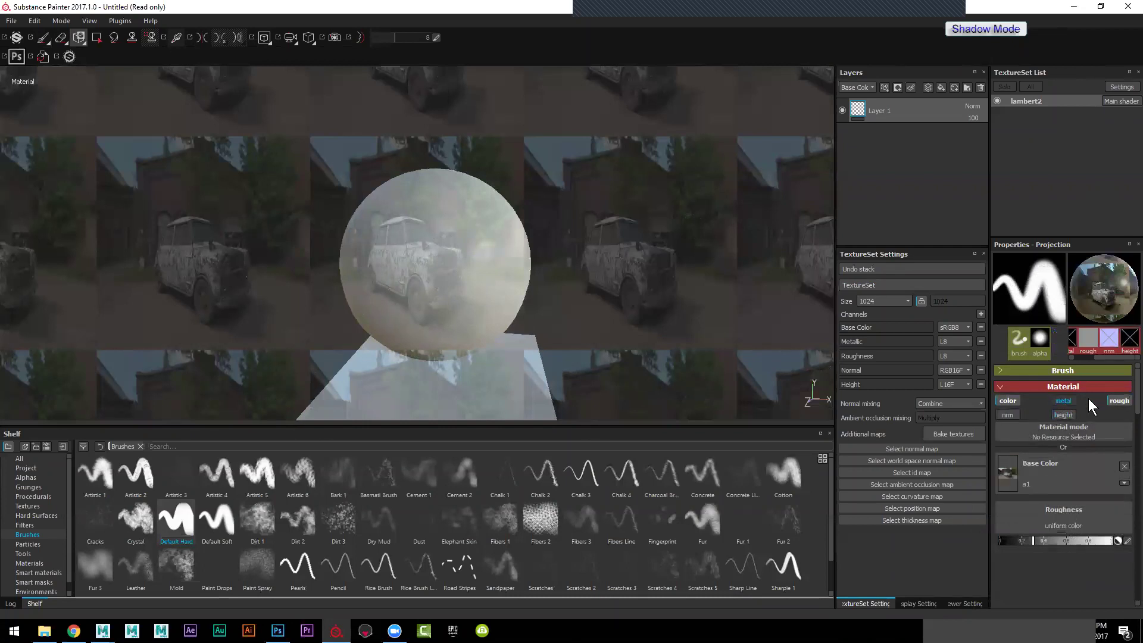
click(1117, 401)
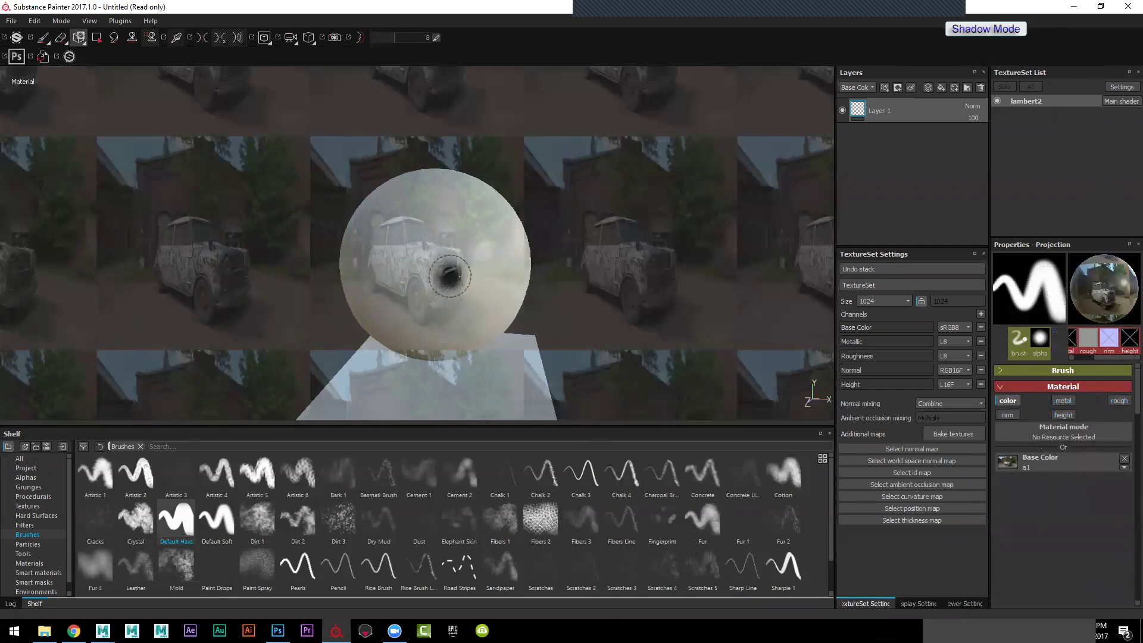
drag(447, 255, 442, 276)
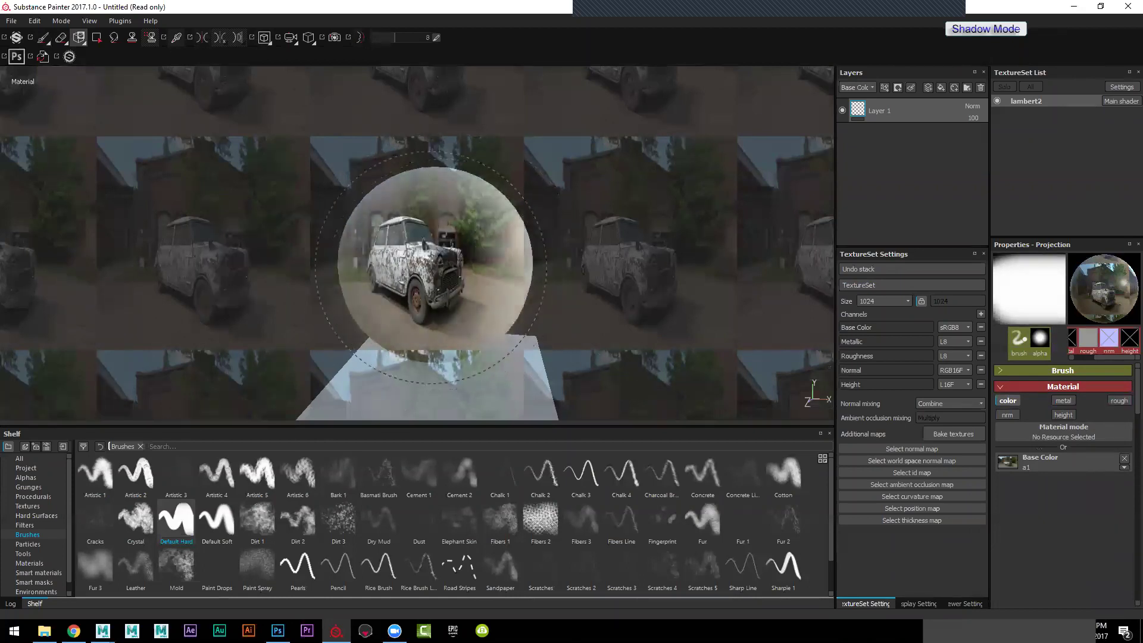
ctrl+right_drag(432, 263, 545, 263)
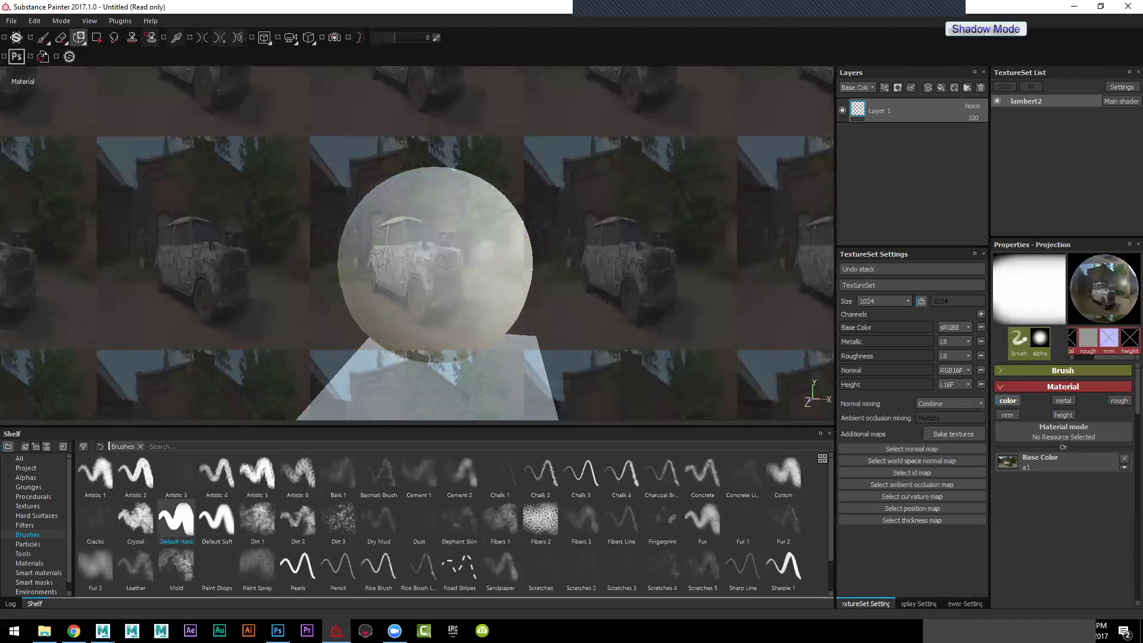
mouse_move(518, 280)
mouse_down()
mouse_move(452, 288)
mouse_move(502, 302)
mouse_move(491, 298)
mouse_up()
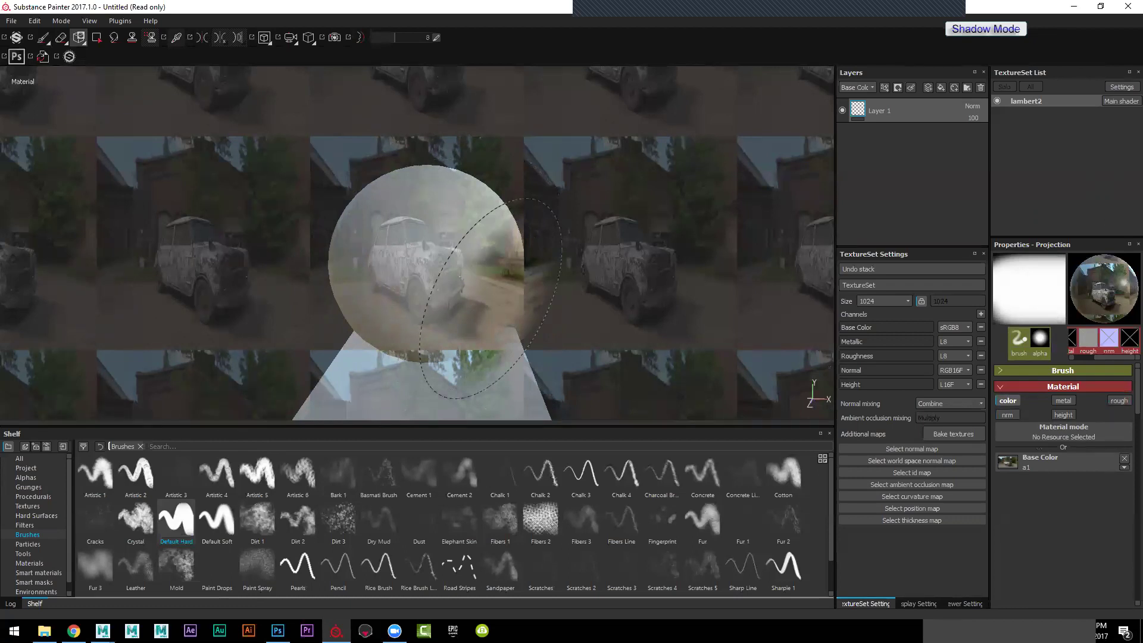
mouse_move(102, 631)
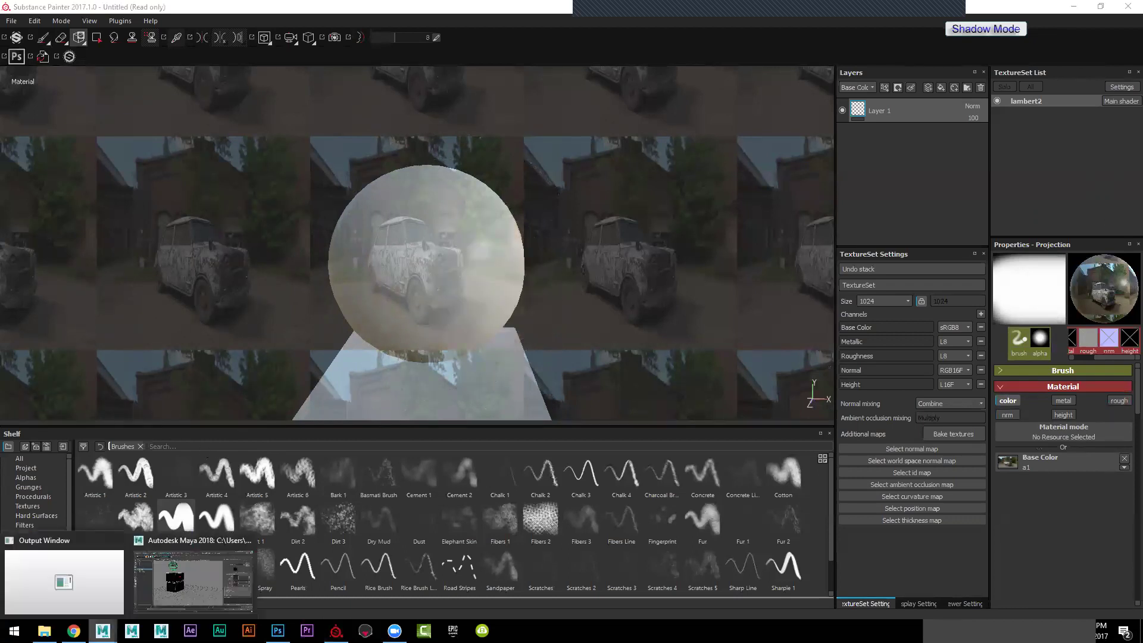
Step: Close UV Snapshot Options and the UV Editor, and frame the sphere and cube
click(194, 578)
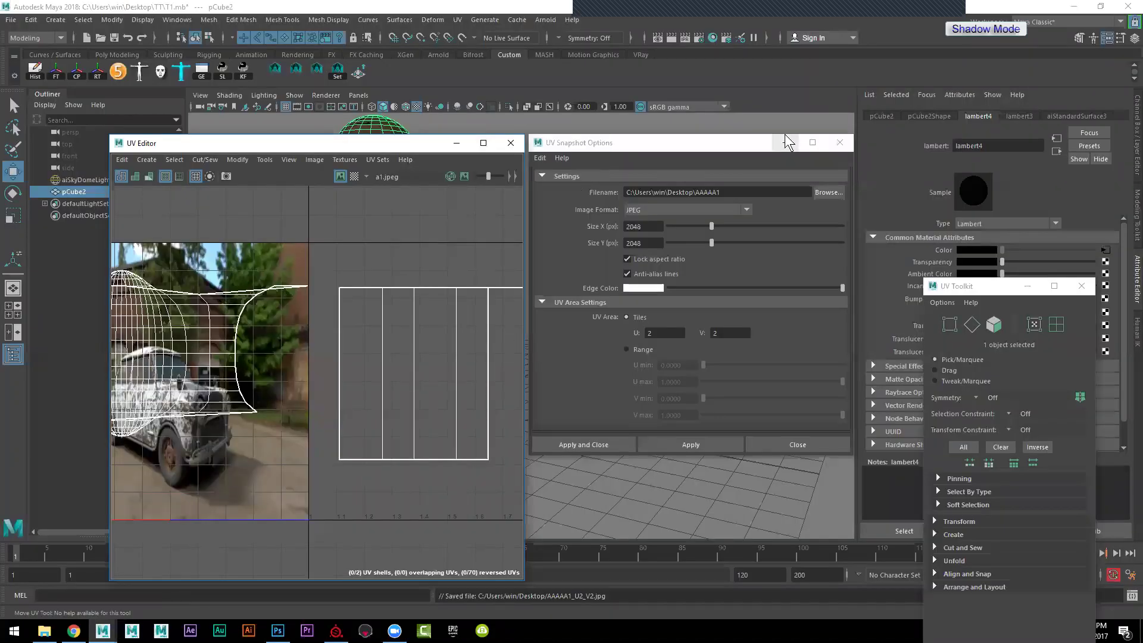
click(840, 142)
click(510, 142)
alt+drag(531, 224, 605, 360)
scroll(723, 343, up, 5)
scroll(686, 337, up, 3)
Step: Select the sky dome light and render the scene in Arnold
click(686, 337)
scroll(679, 315, down, 5)
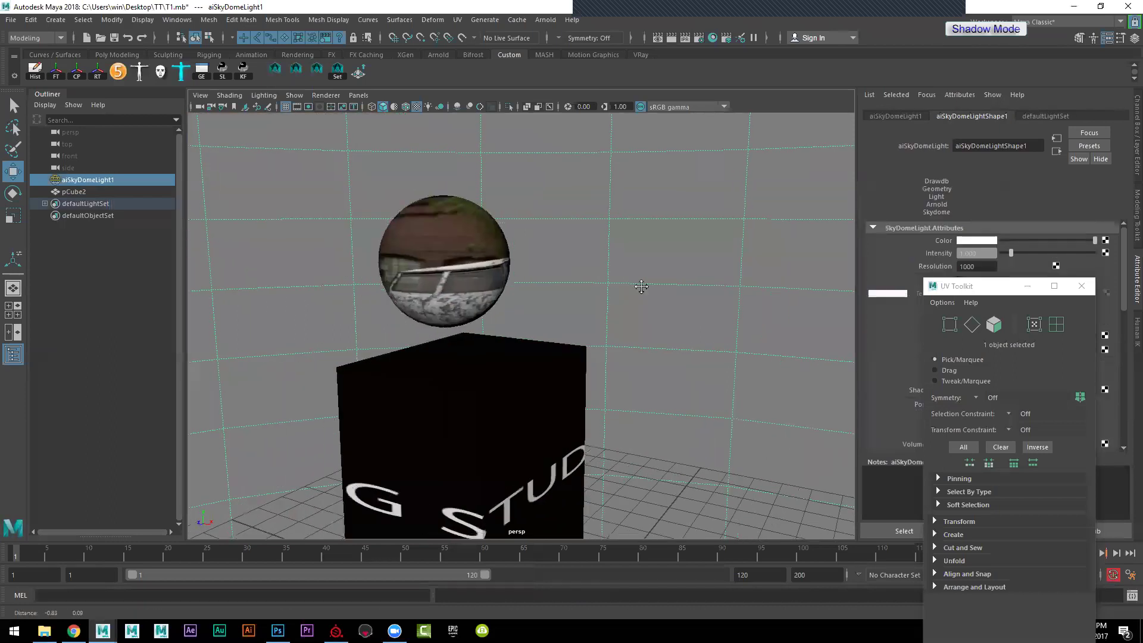
scroll(571, 234, up, 2)
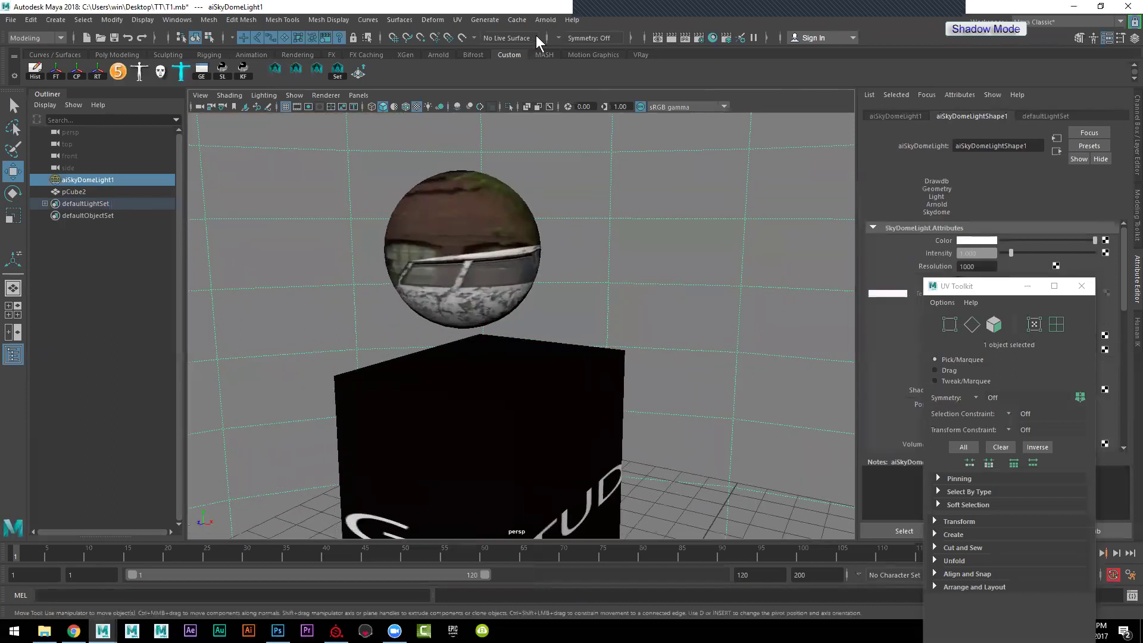
click(544, 20)
click(557, 38)
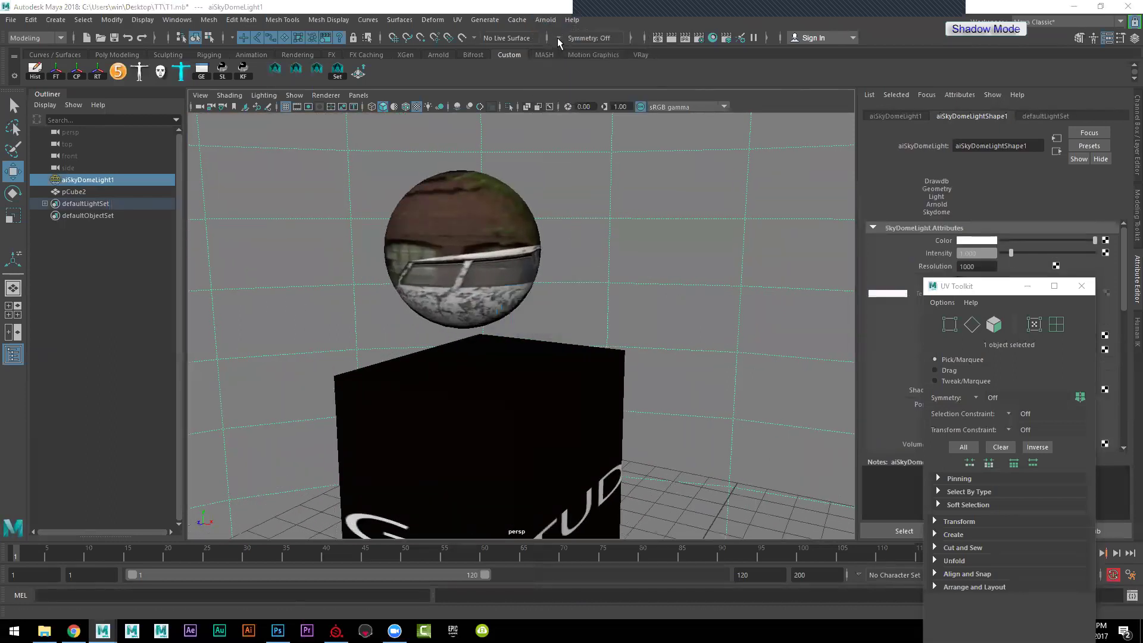
alt+middle_drag(710, 237, 814, 314)
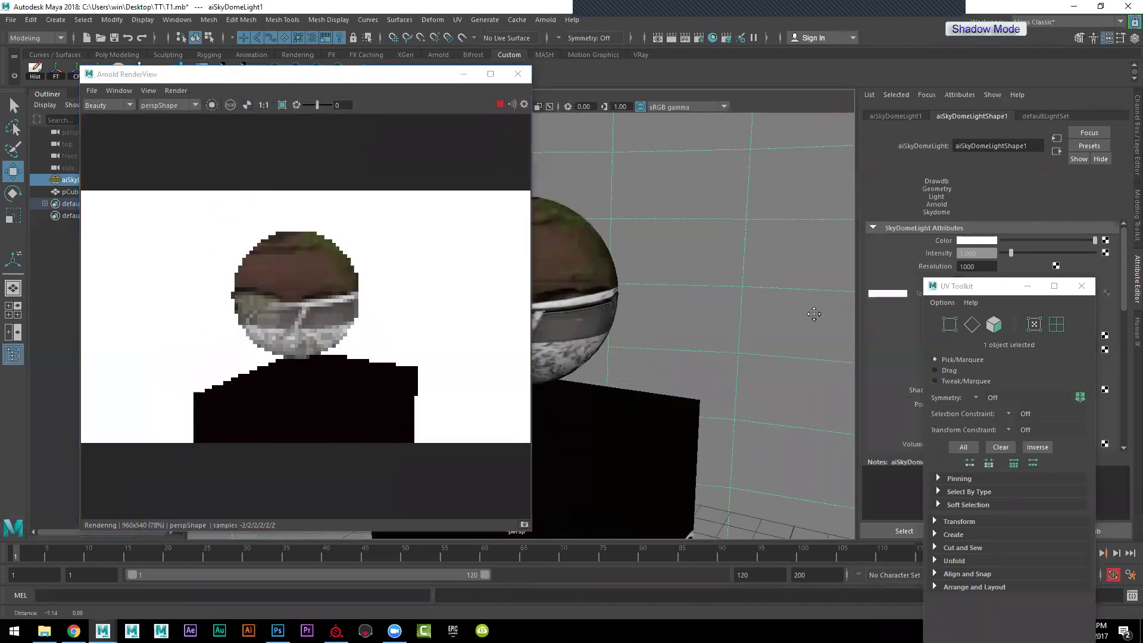
Step: Separate the sphere into its own object, close UV Toolkit, and go to Substance Share in Chrome
click(571, 259)
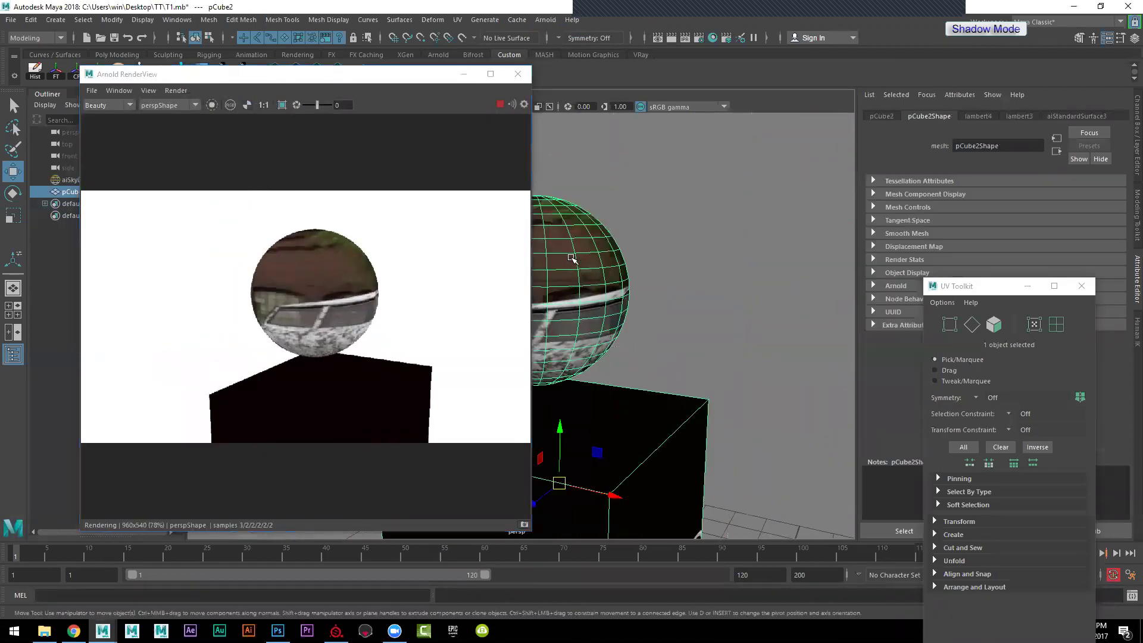
shift+right_drag(572, 257, 576, 460)
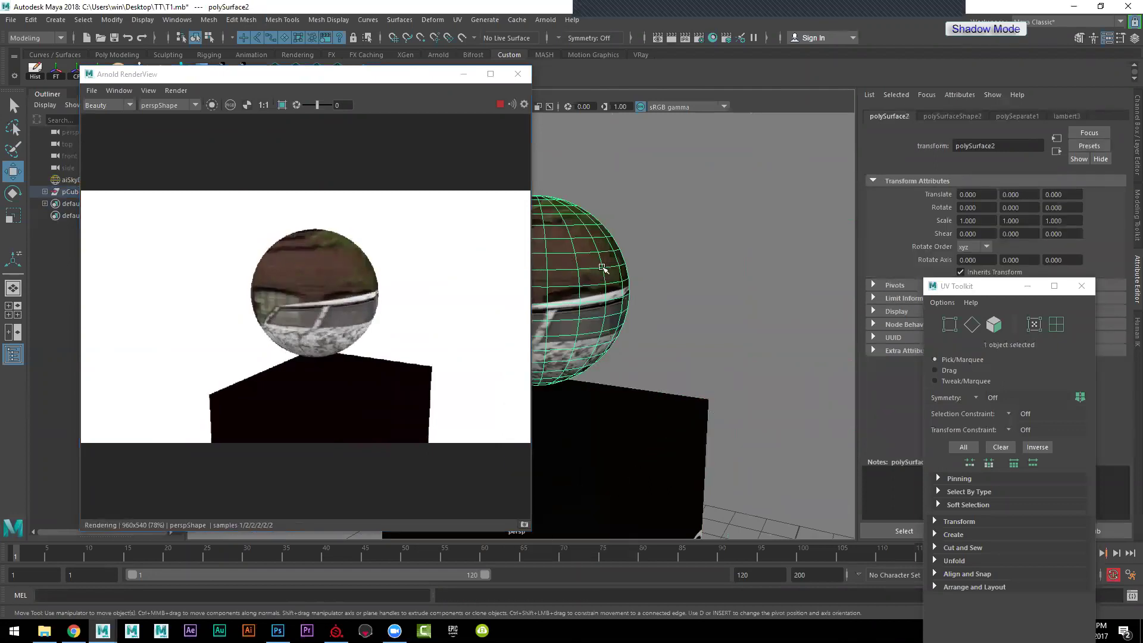
click(1082, 287)
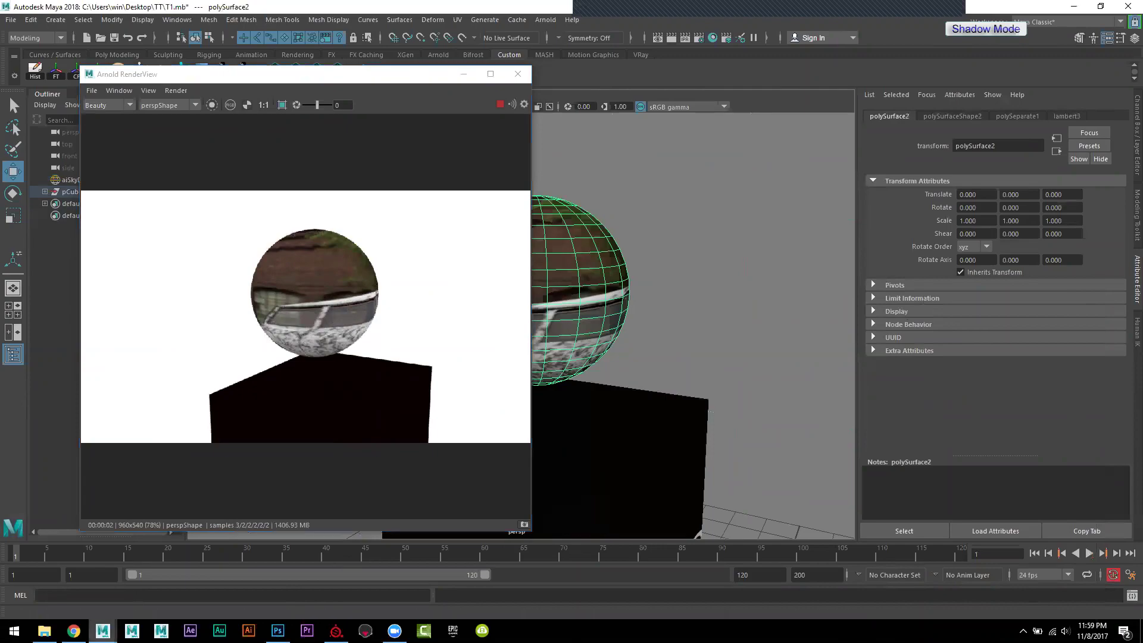
click(73, 631)
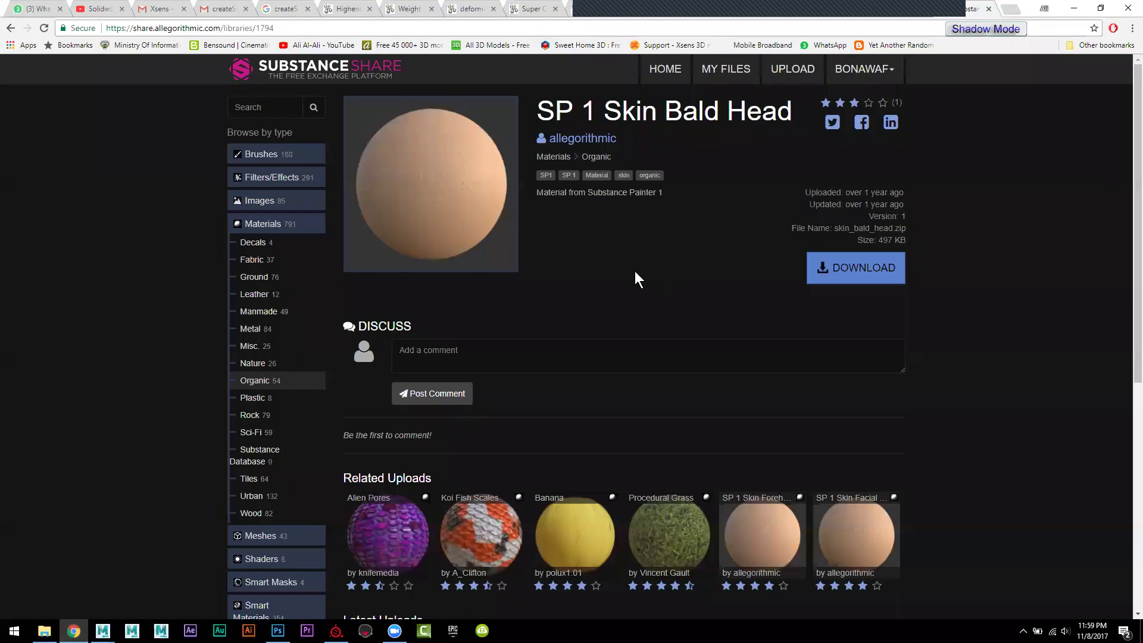
Step: Search Substance Share for glass materials ('glas'), then return to Maya's render view
click(257, 103)
text(gl)
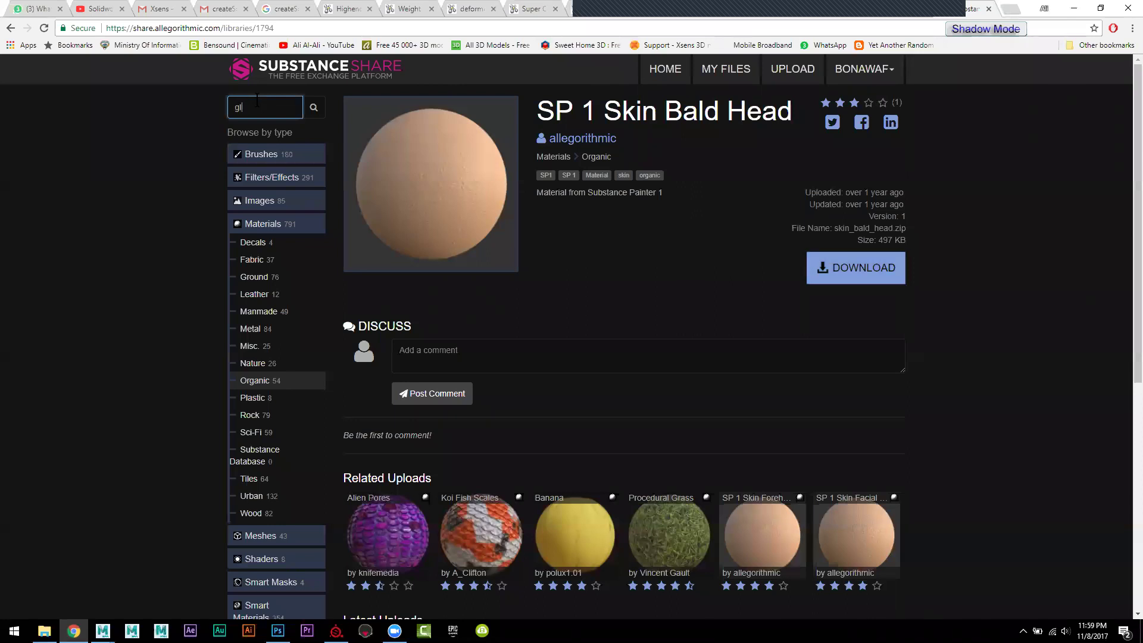
text(ass)
key(Return)
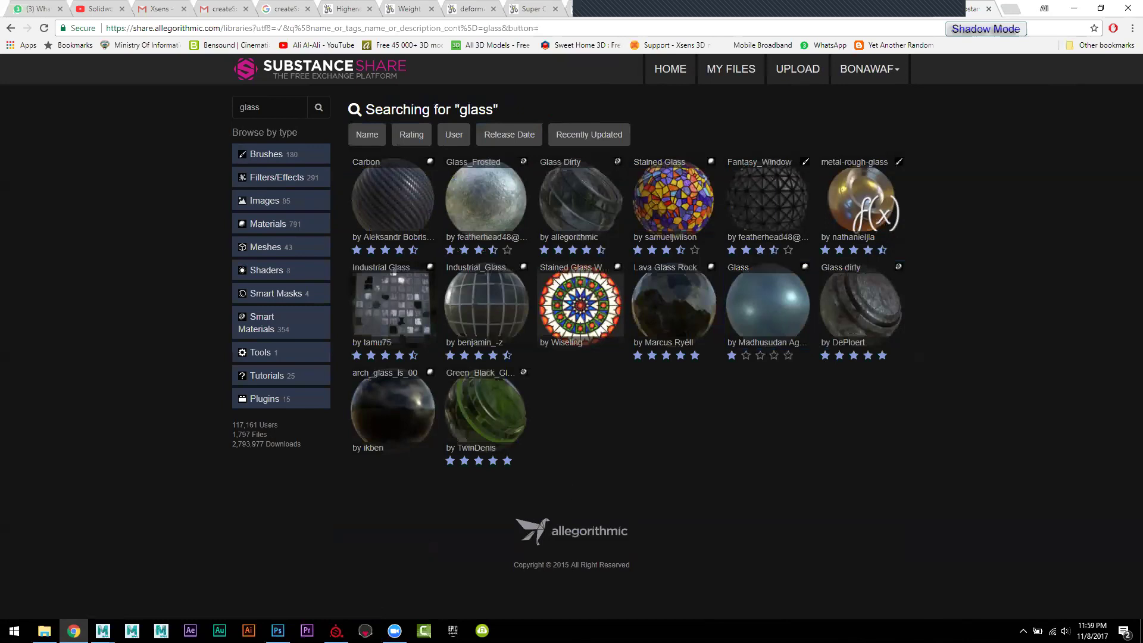
mouse_move(102, 631)
click(178, 591)
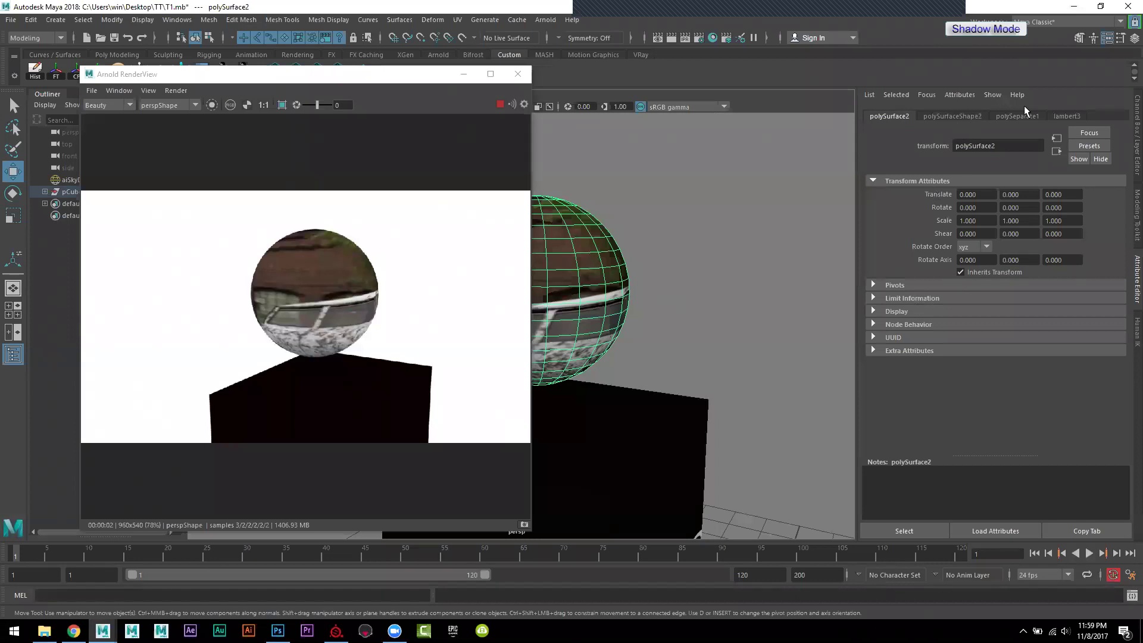
Step: Convert the sphere's lambert3 to aiStandardSurface, then map a texture onto aiSkyDomeLight1's Color
right_drag(613, 277, 993, 131)
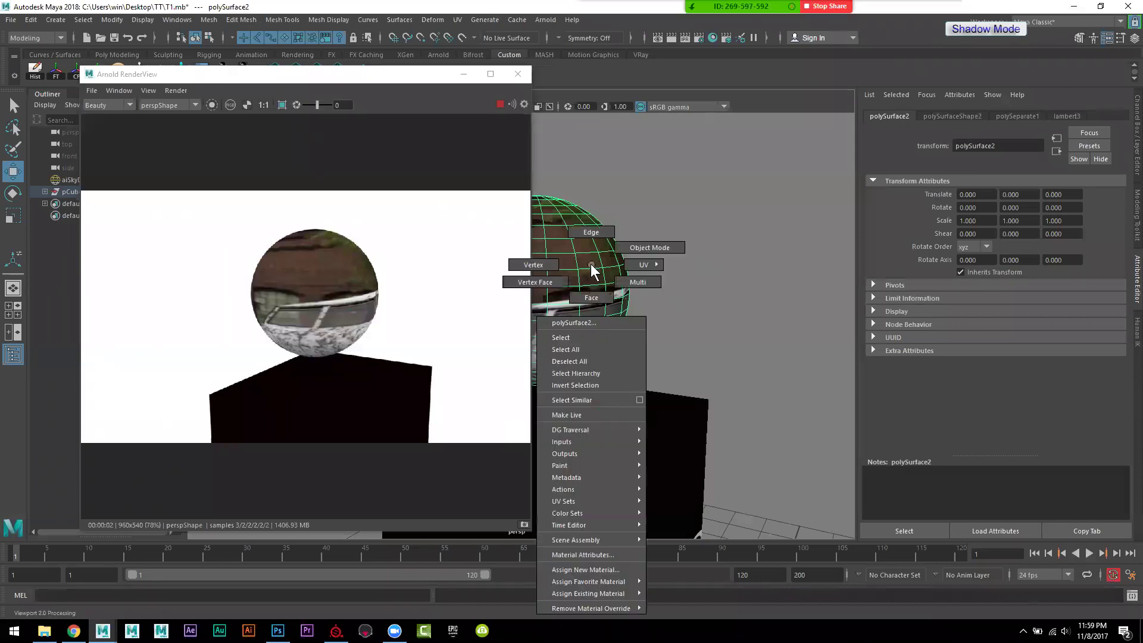
click(1052, 117)
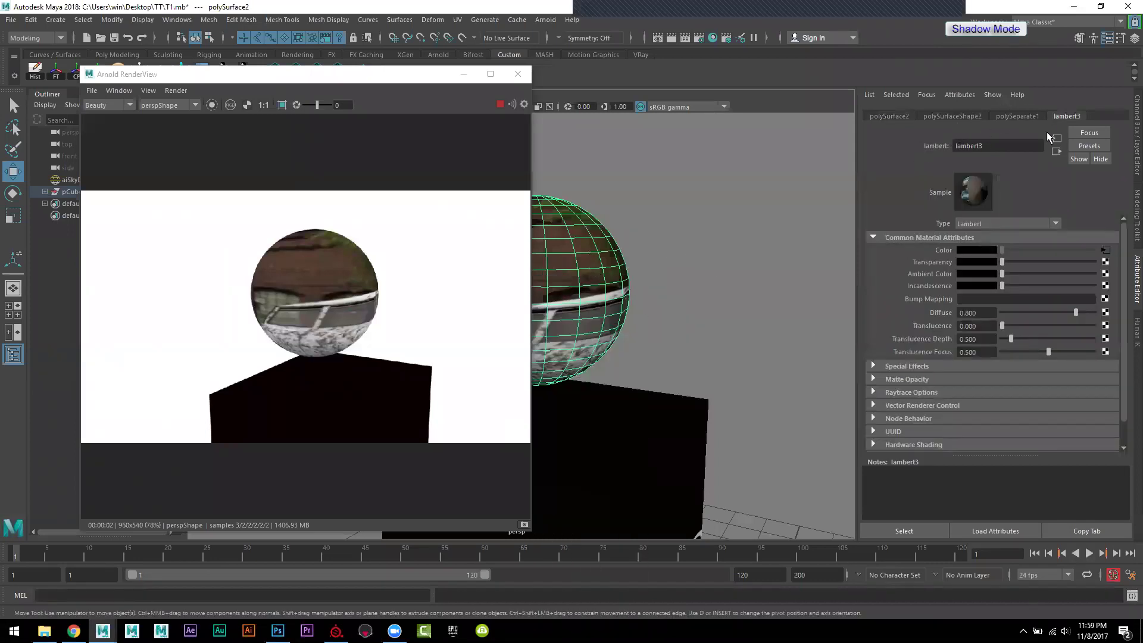
click(987, 223)
scroll(986, 284, up, 1)
scroll(986, 284, up, 1)
click(985, 271)
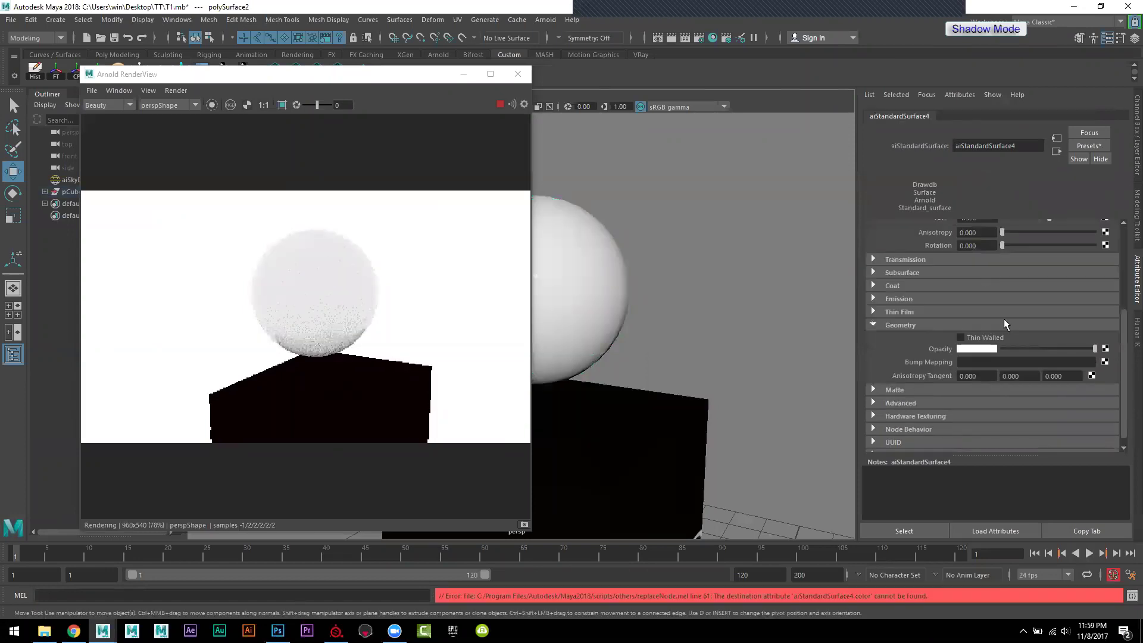
scroll(1036, 285, up, 3)
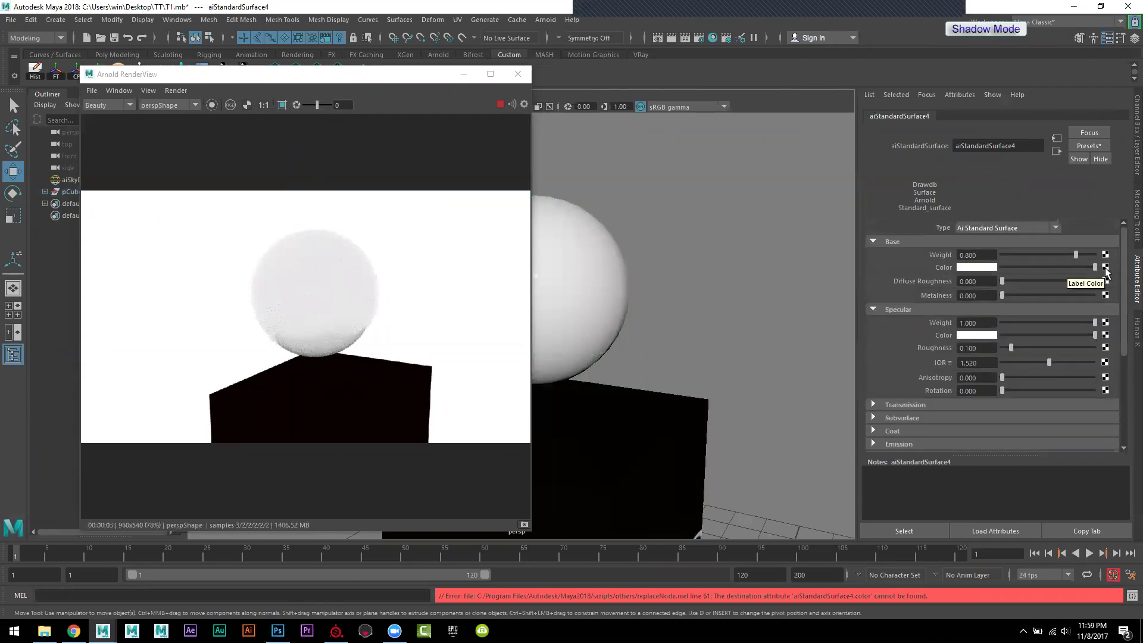
drag(656, 206, 774, 259)
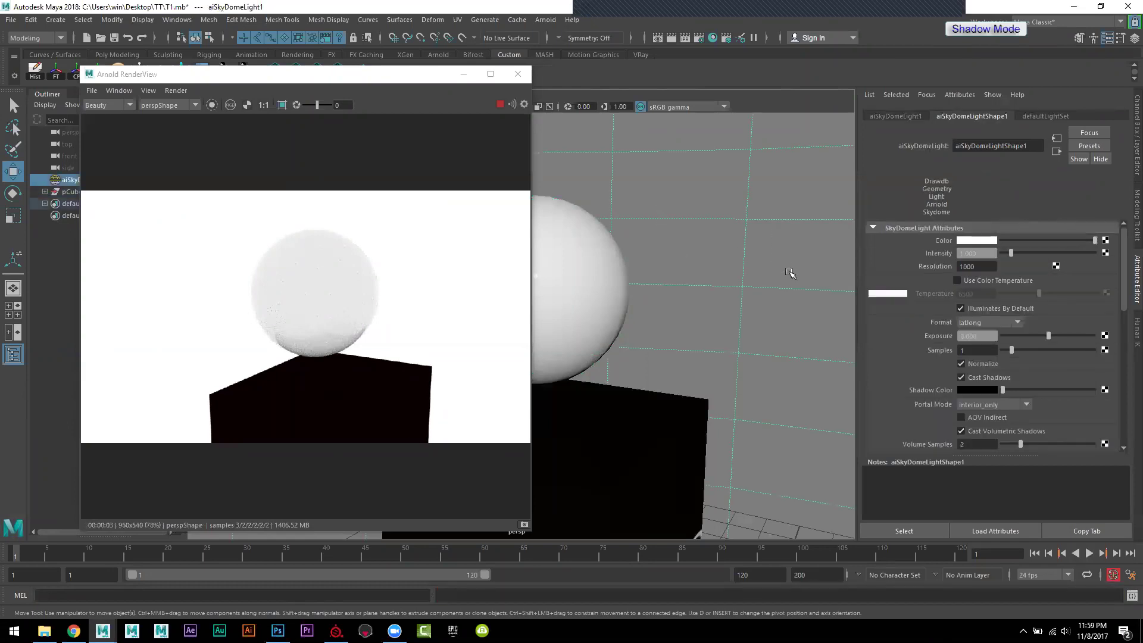
click(1105, 240)
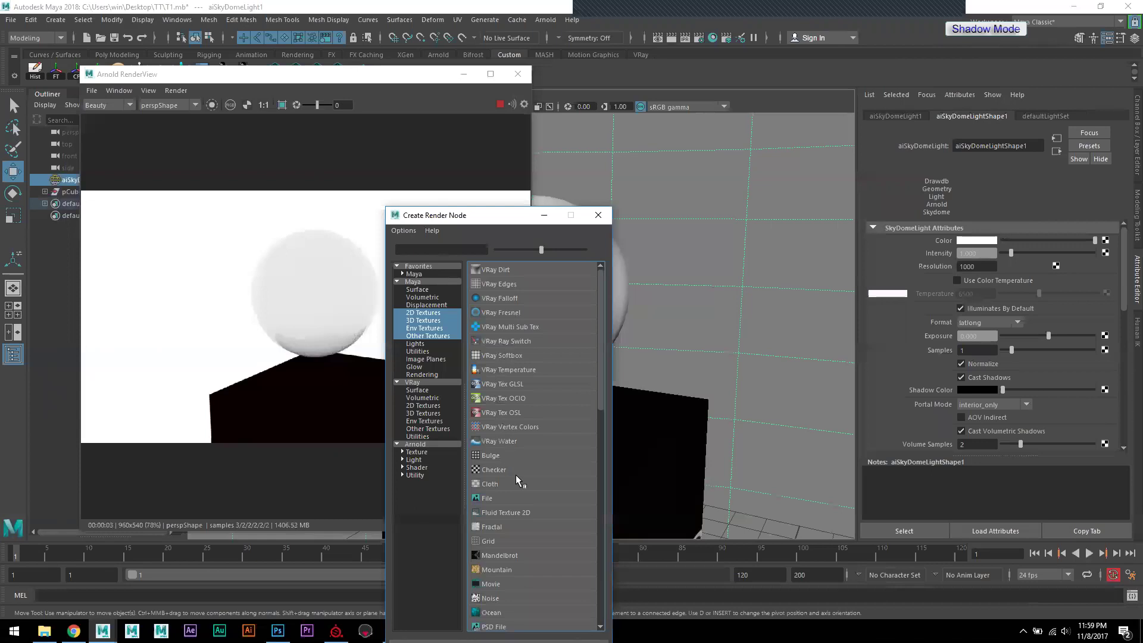
Step: Connect a File texture node to the sky dome colour and browse into F:\ASD for its image
click(488, 498)
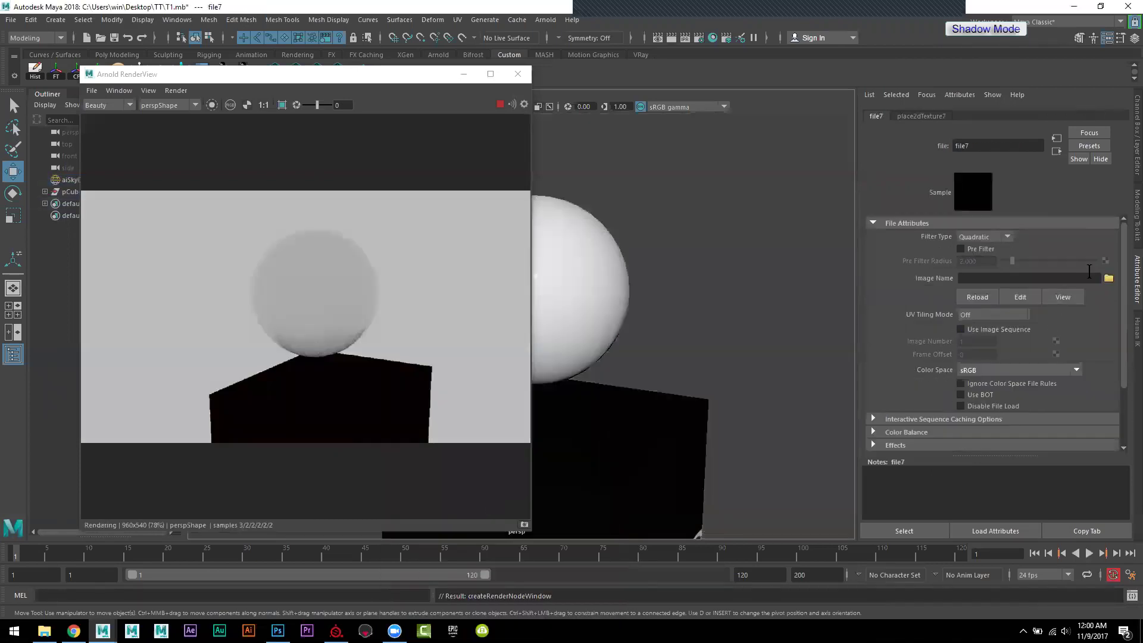
click(1109, 279)
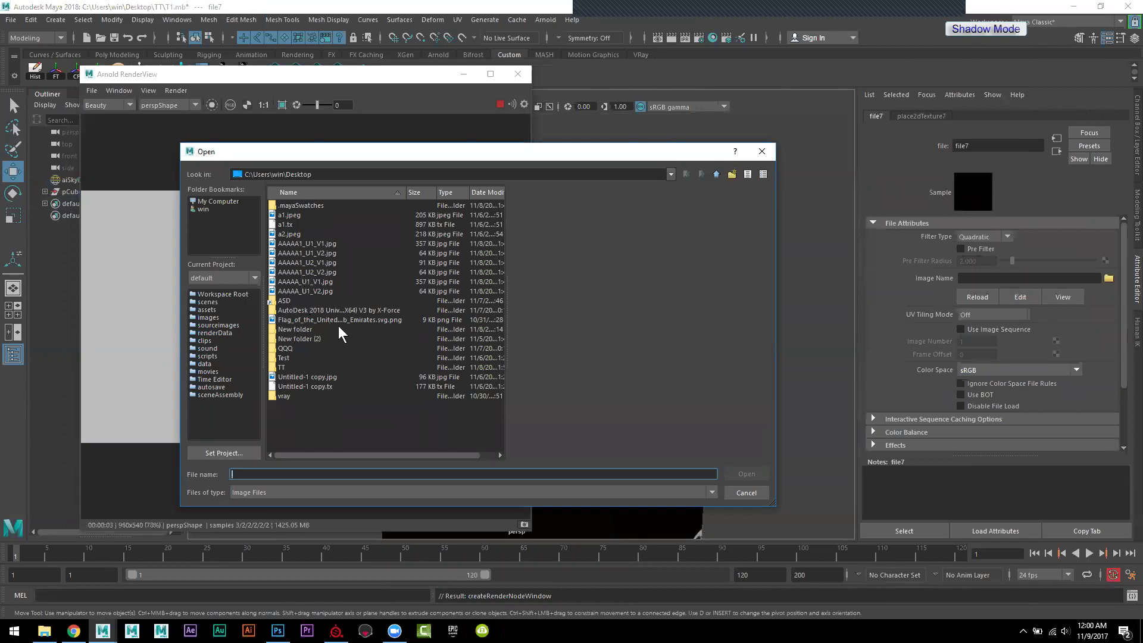
double_click(283, 301)
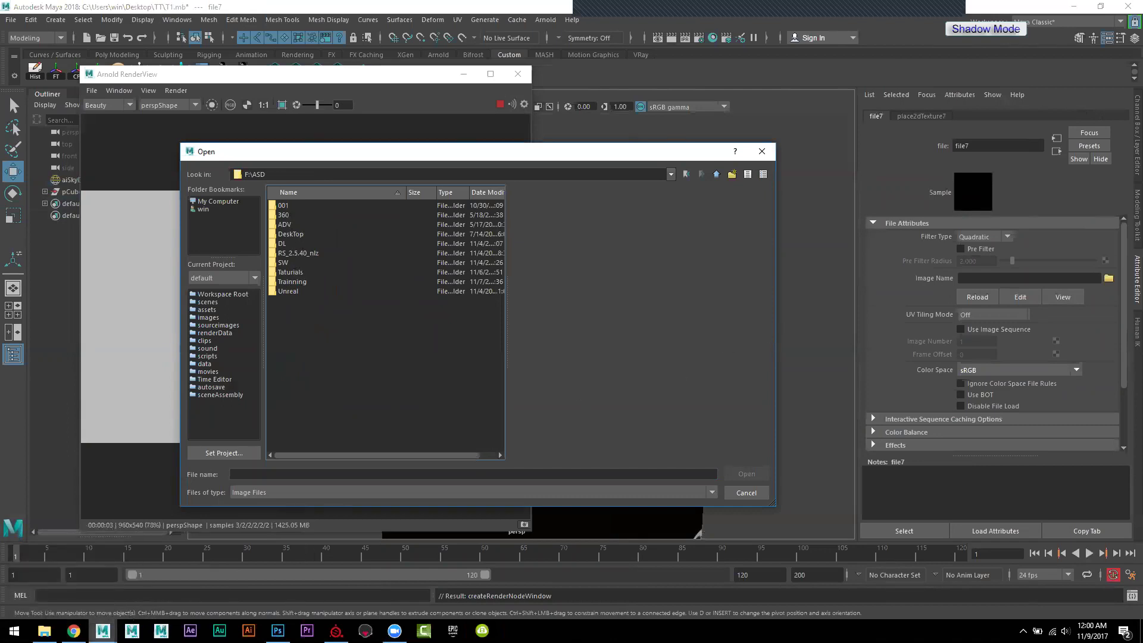
Step: Look up the Lava Glass Rock material page in the browser, then return to Maya
click(74, 630)
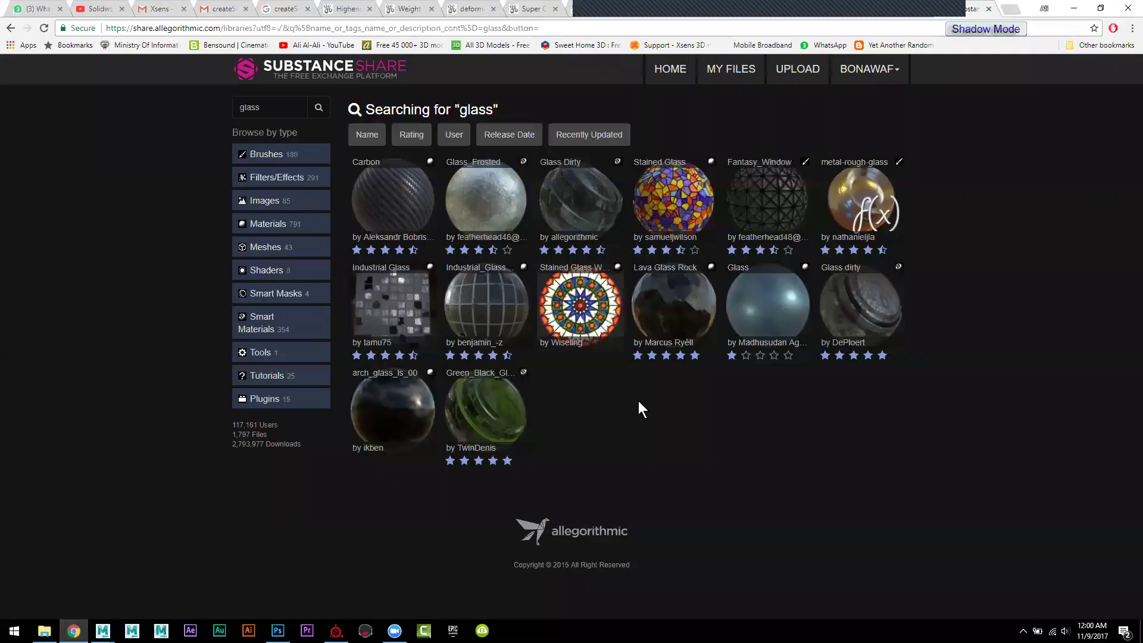
click(688, 318)
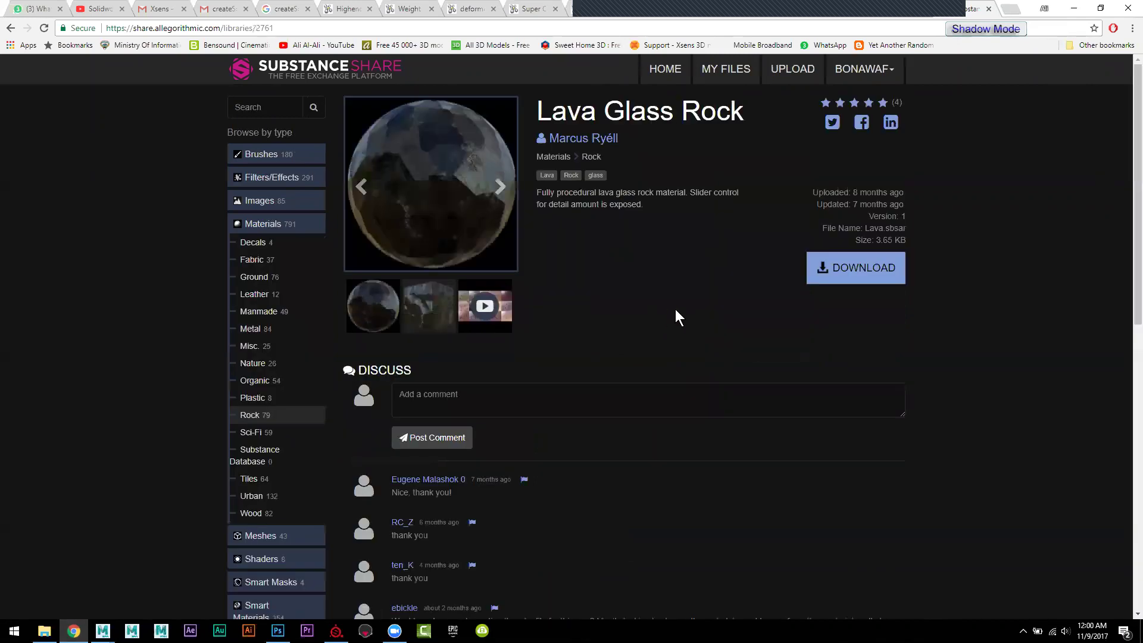
click(1075, 9)
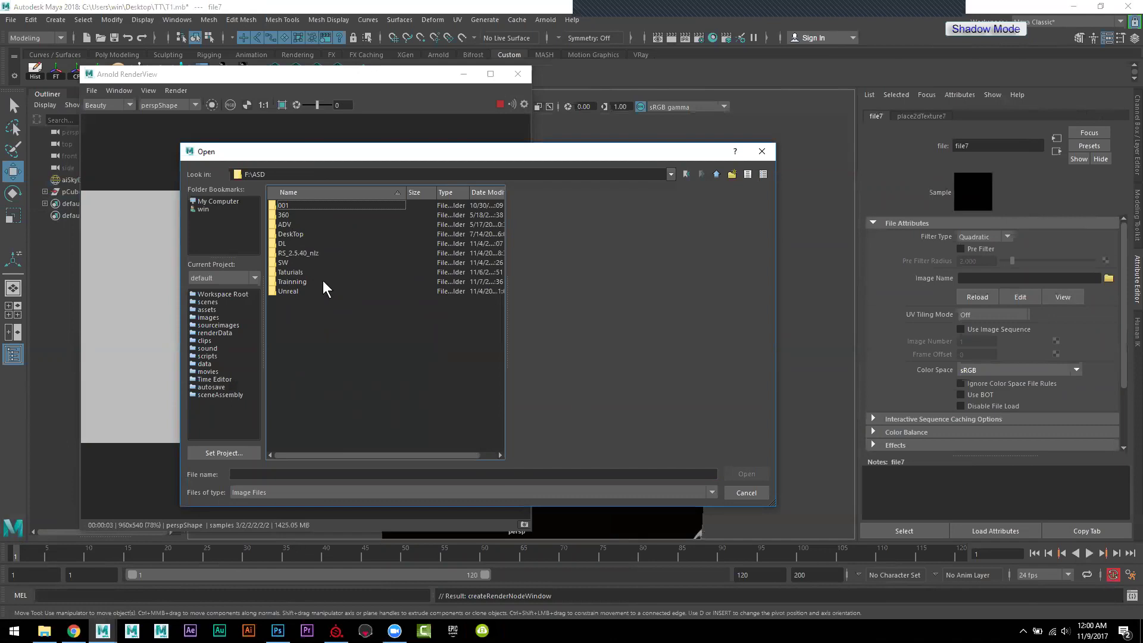
Step: Browse the DL, SW, Trainning and DeskTop folders under ASD for the texture image
click(284, 243)
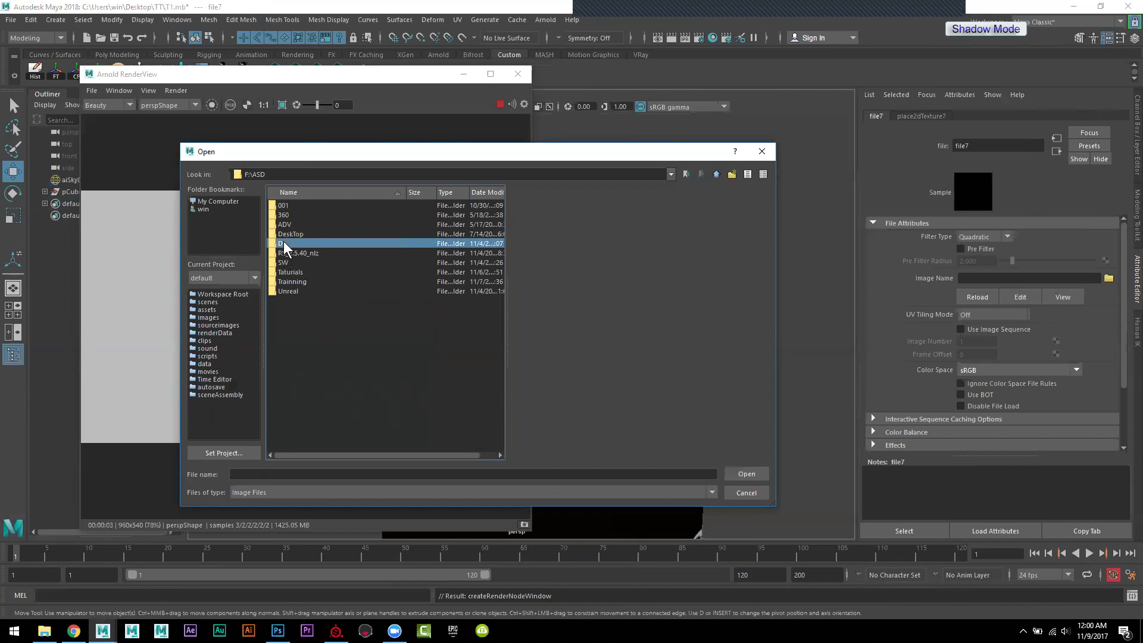
double_click(283, 243)
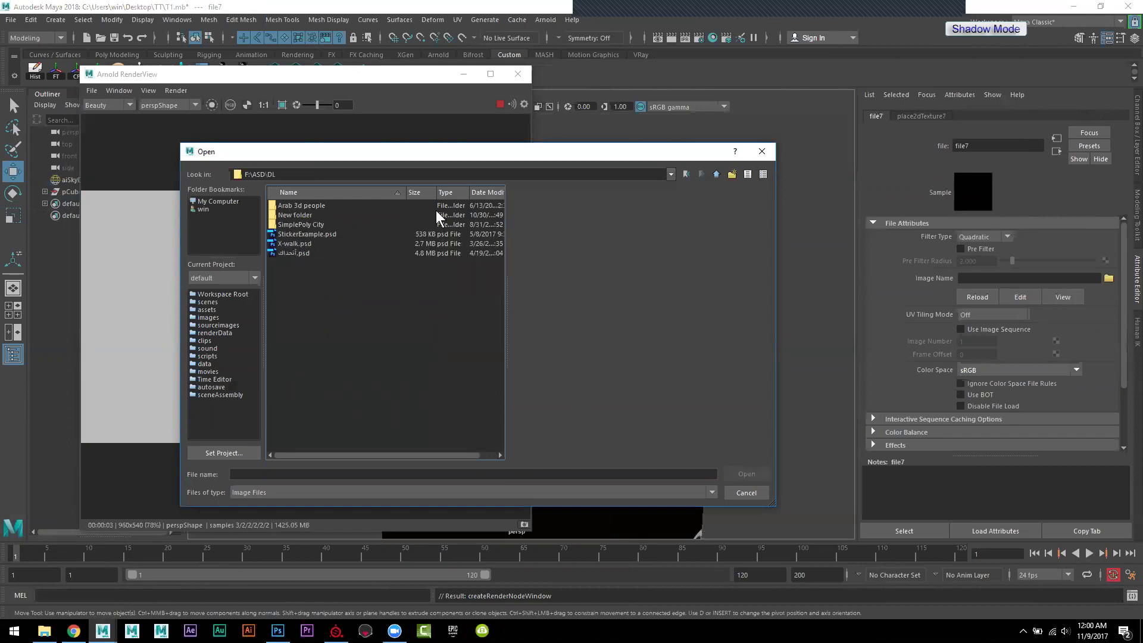
click(720, 174)
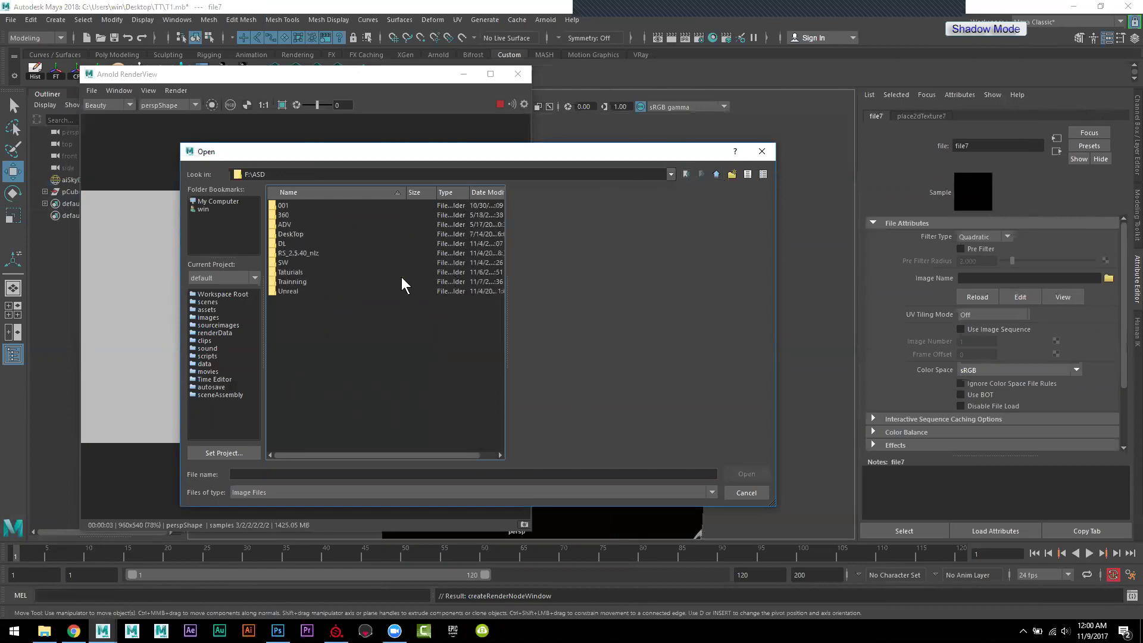
double_click(280, 263)
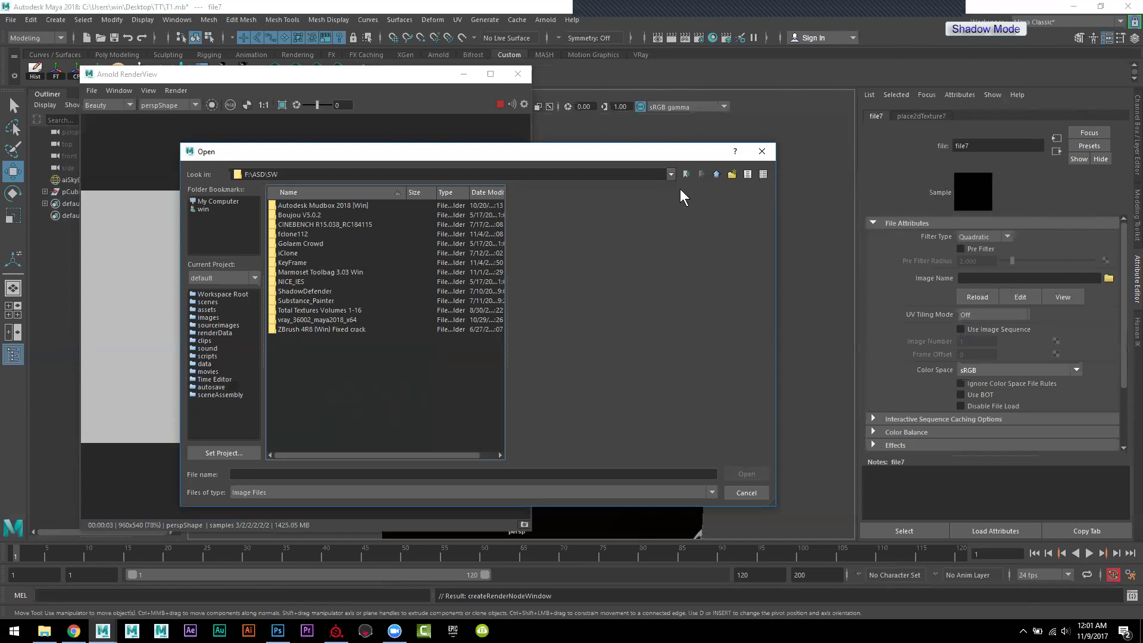
click(717, 174)
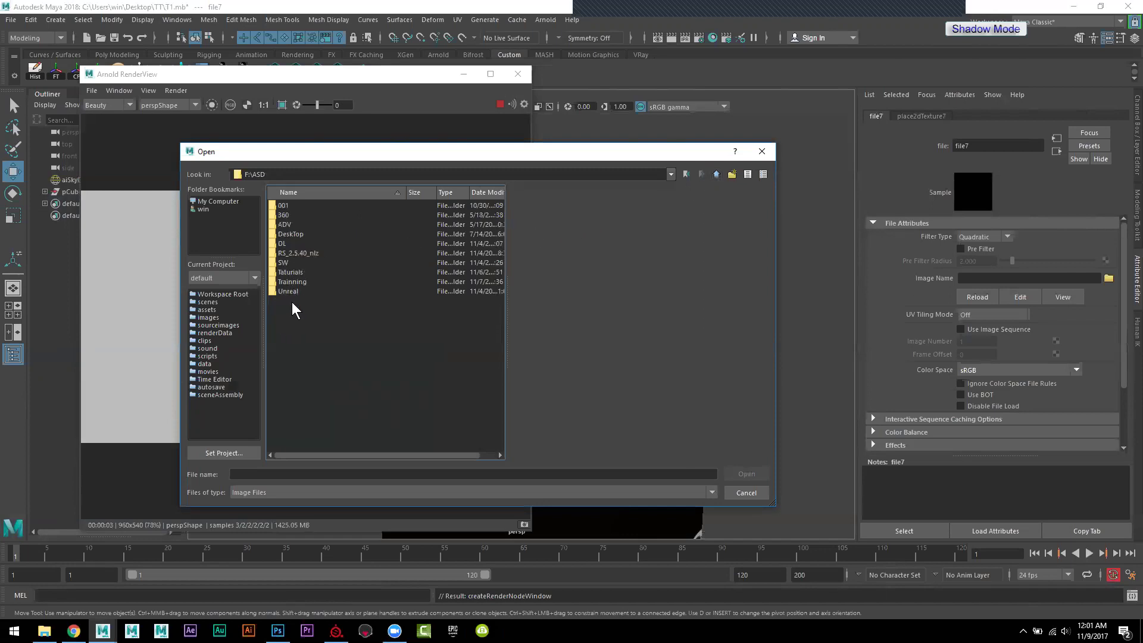
click(294, 282)
double_click(293, 281)
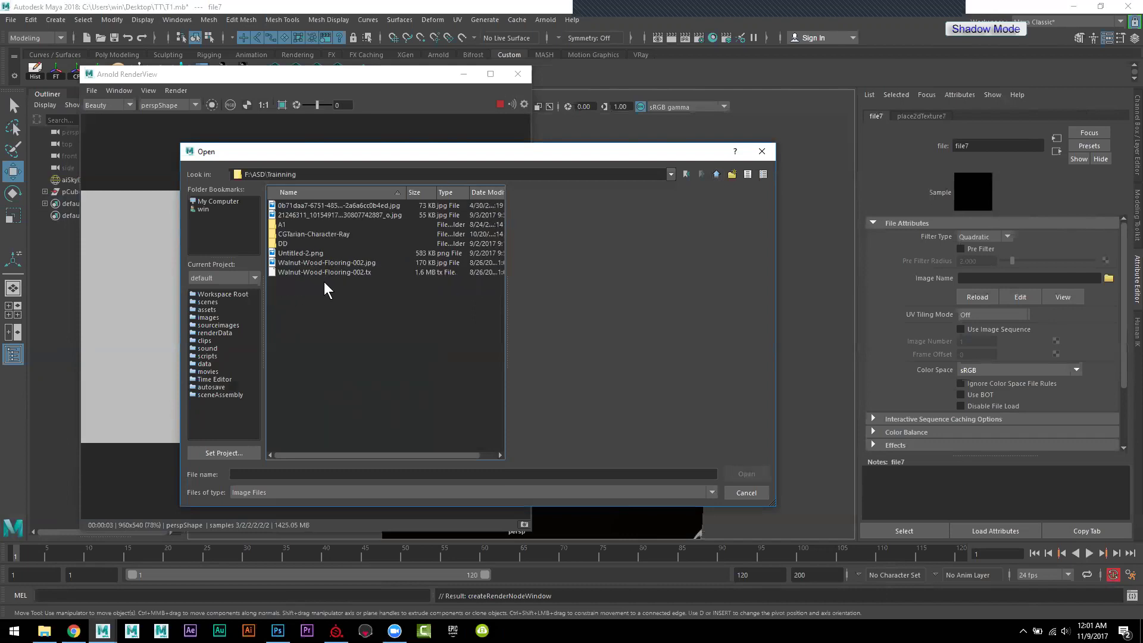
click(715, 173)
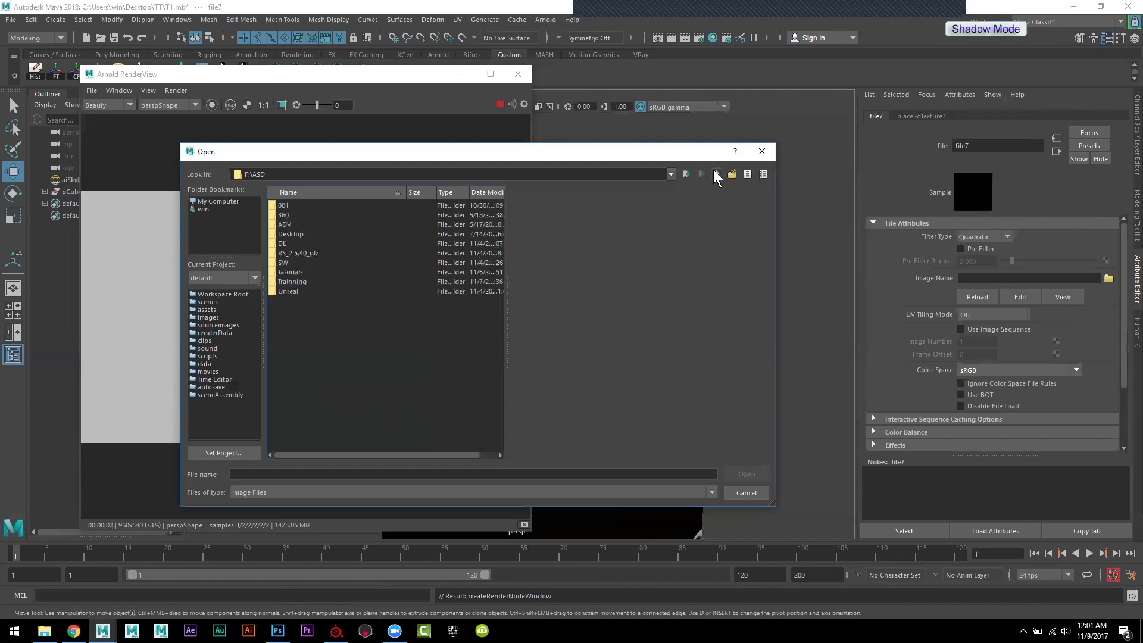
double_click(295, 234)
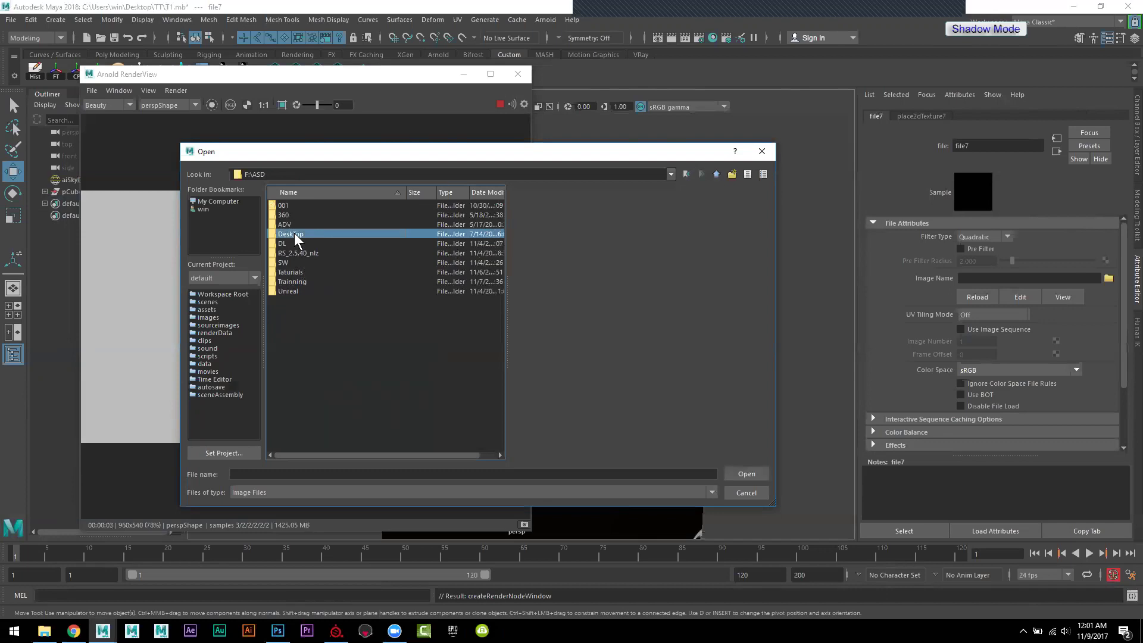
click(717, 174)
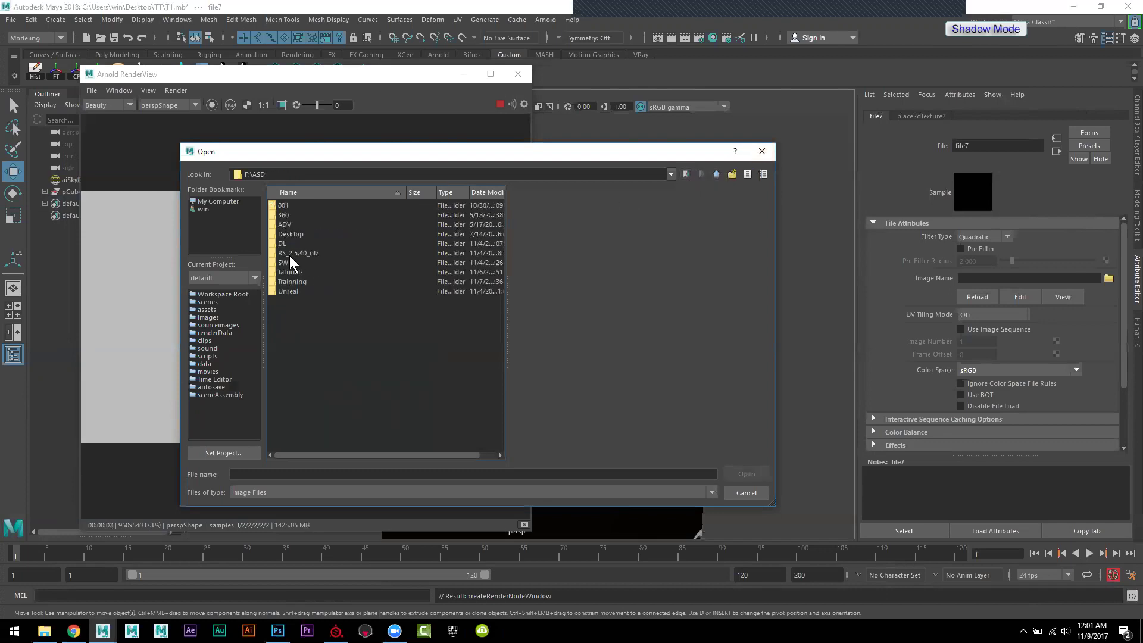
Step: Load a1.jpeg from the win user's Desktop into the file7 texture
click(203, 208)
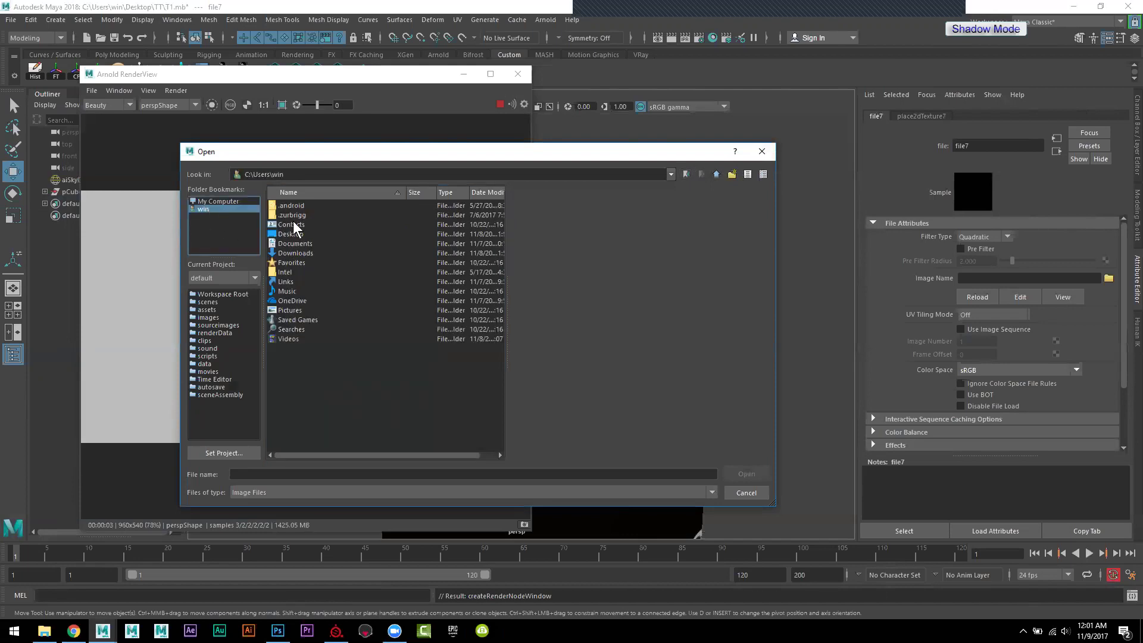
double_click(292, 235)
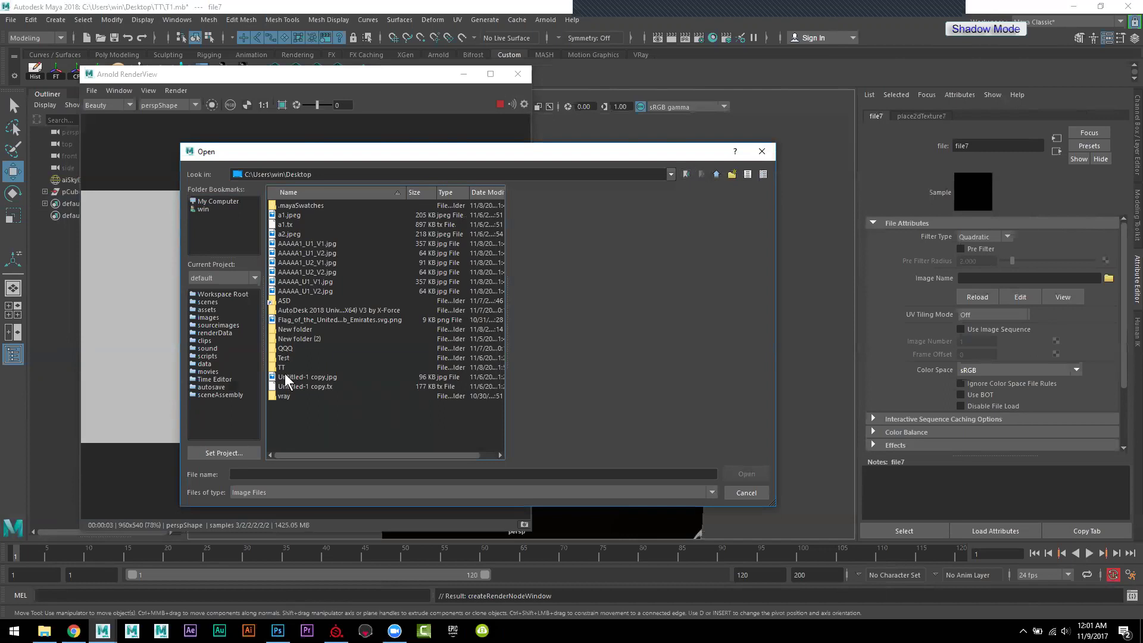
click(292, 217)
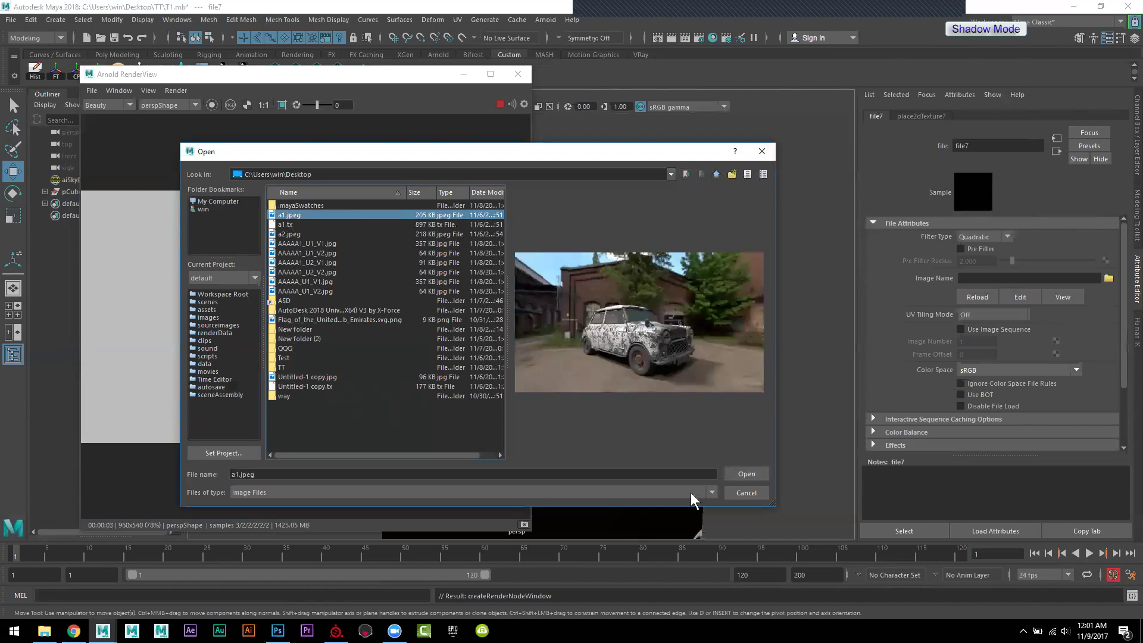
click(746, 474)
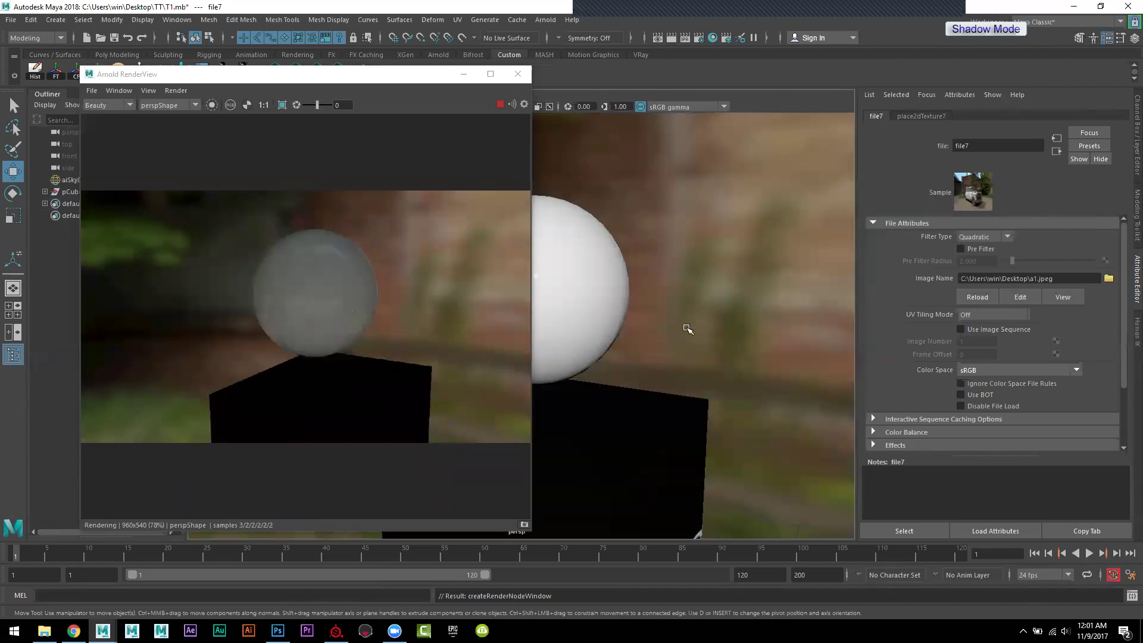
Step: Set the sphere's aiStandardSurface4 Transmission Weight to 1.000 and orbit to inspect the glass
alt+drag(672, 327, 658, 327)
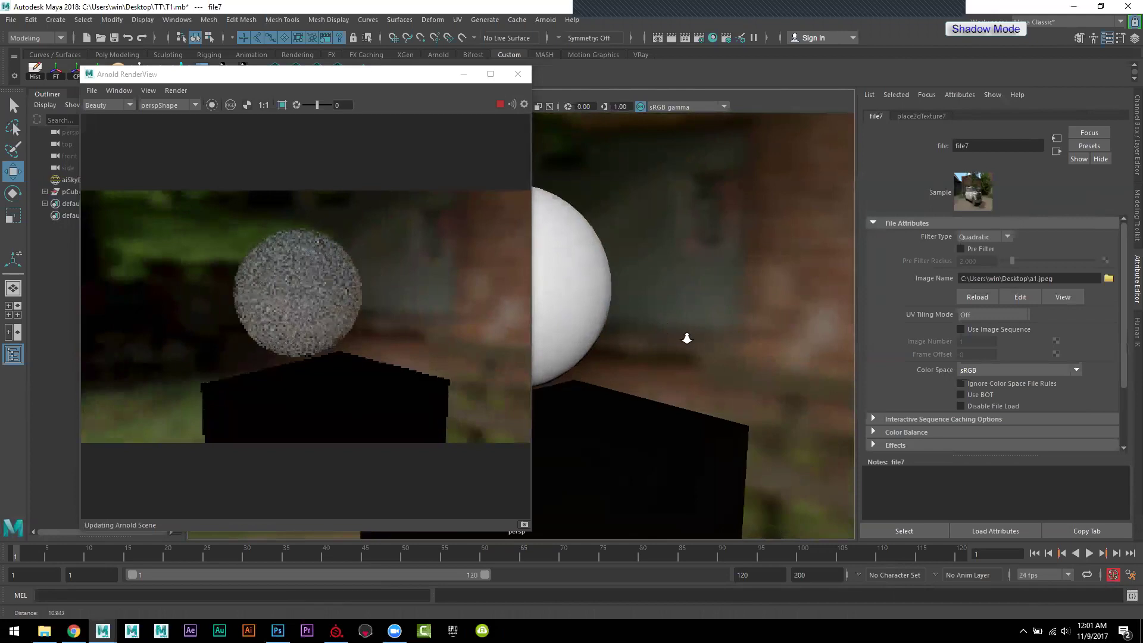
scroll(685, 337, up, 3)
click(590, 303)
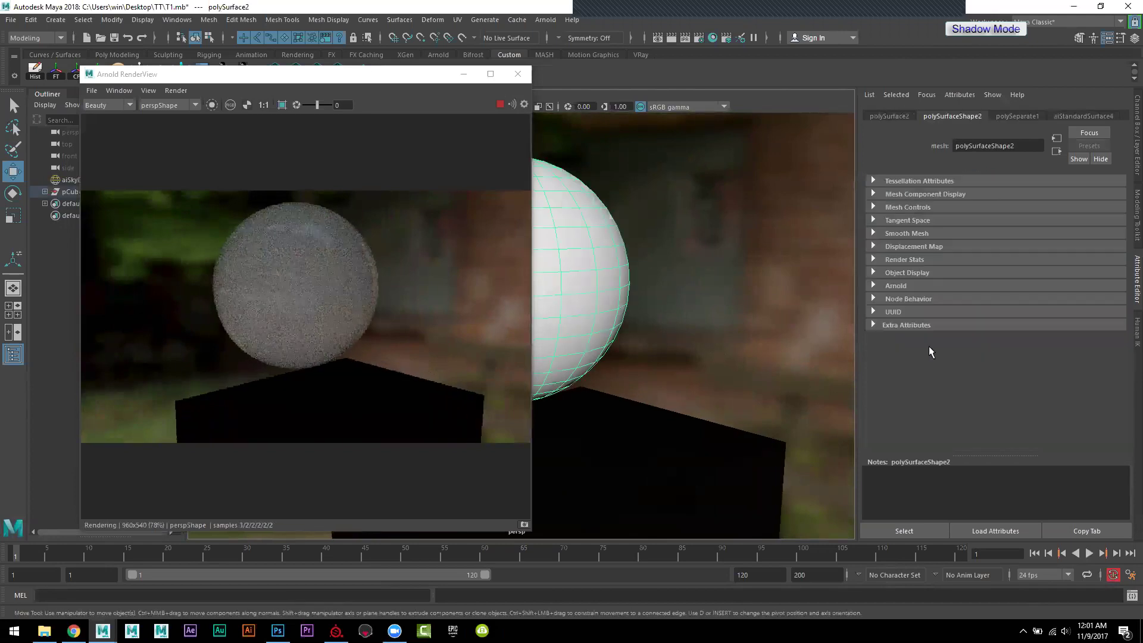
click(1084, 114)
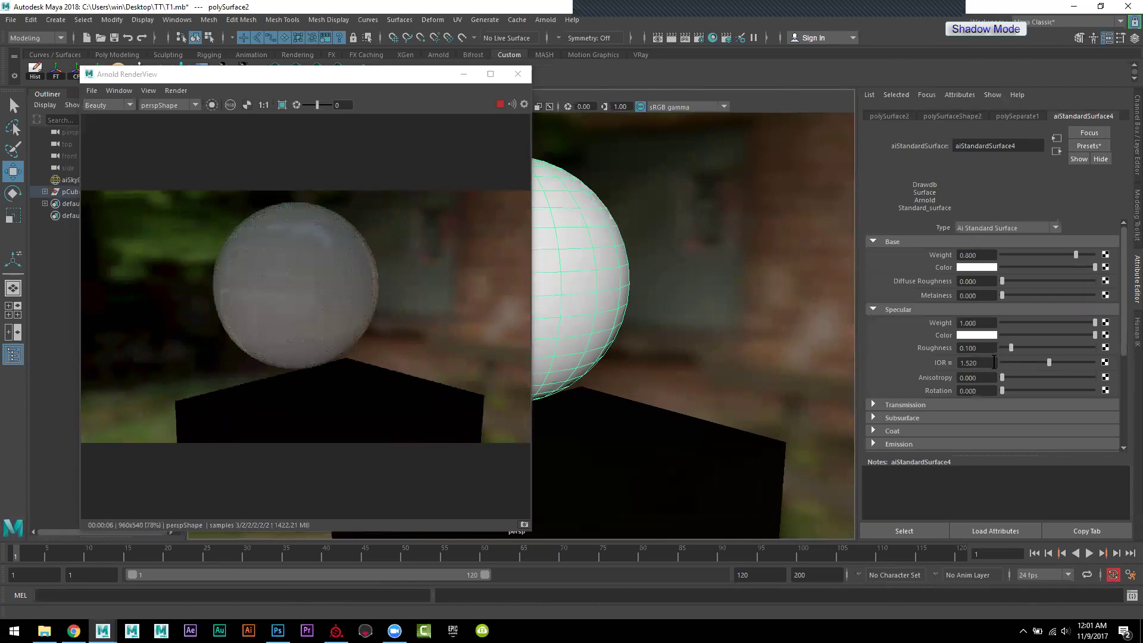
scroll(1001, 359, down, 2)
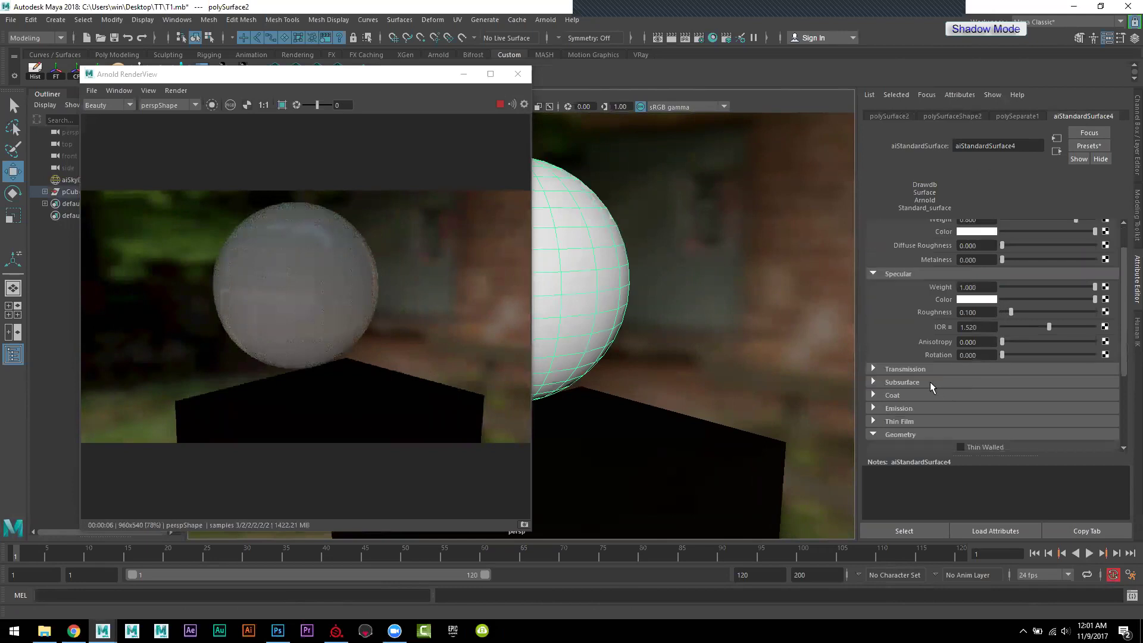
click(919, 370)
drag(1002, 382, 1132, 375)
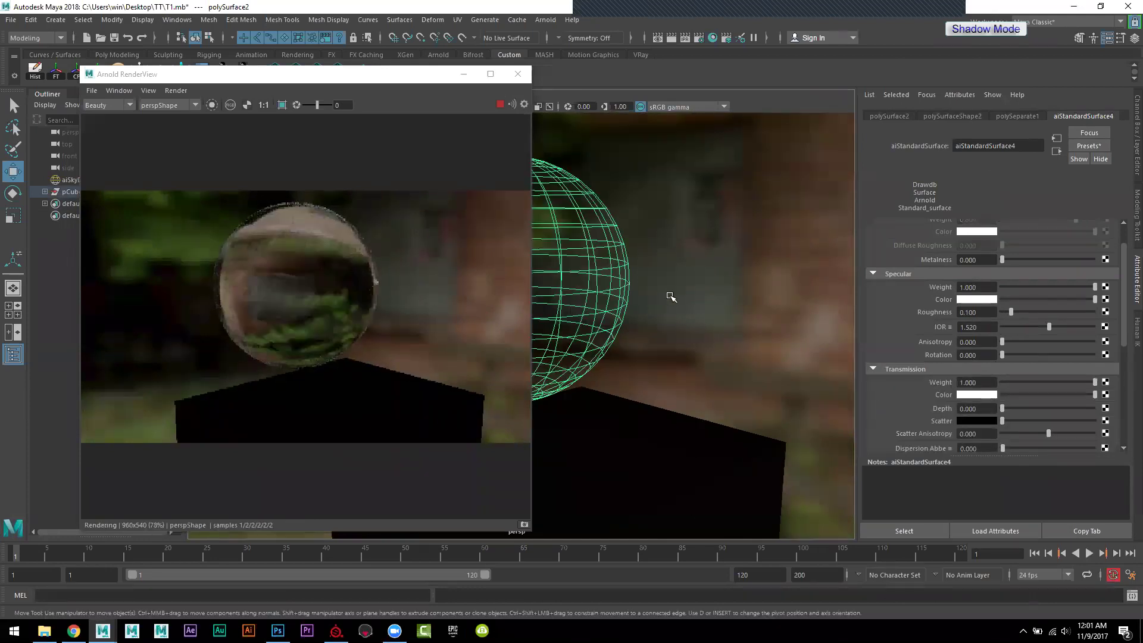
alt+drag(651, 312, 725, 317)
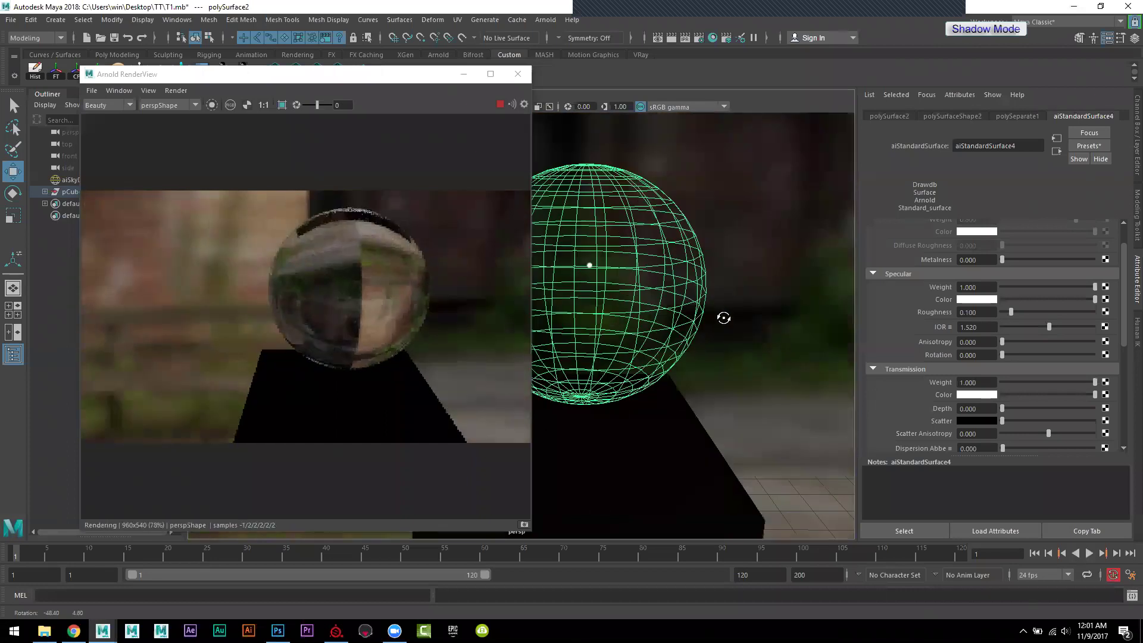
Step: Apply a material preset to the sphere's aiStandardSurface4 shader
click(1085, 145)
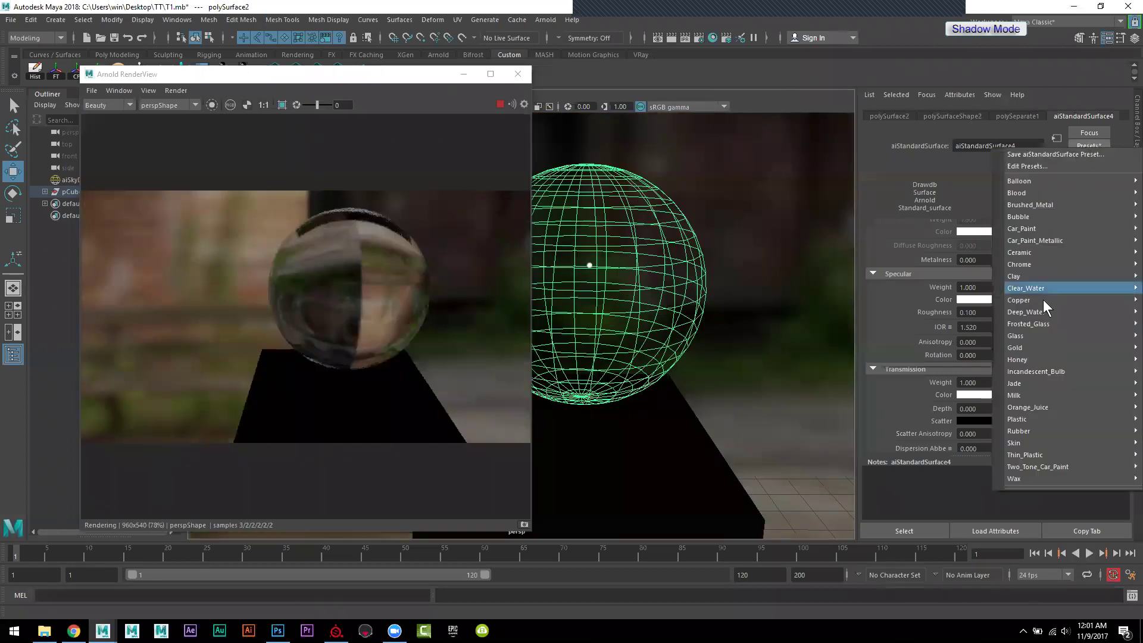
mouse_move(1026, 287)
click(968, 334)
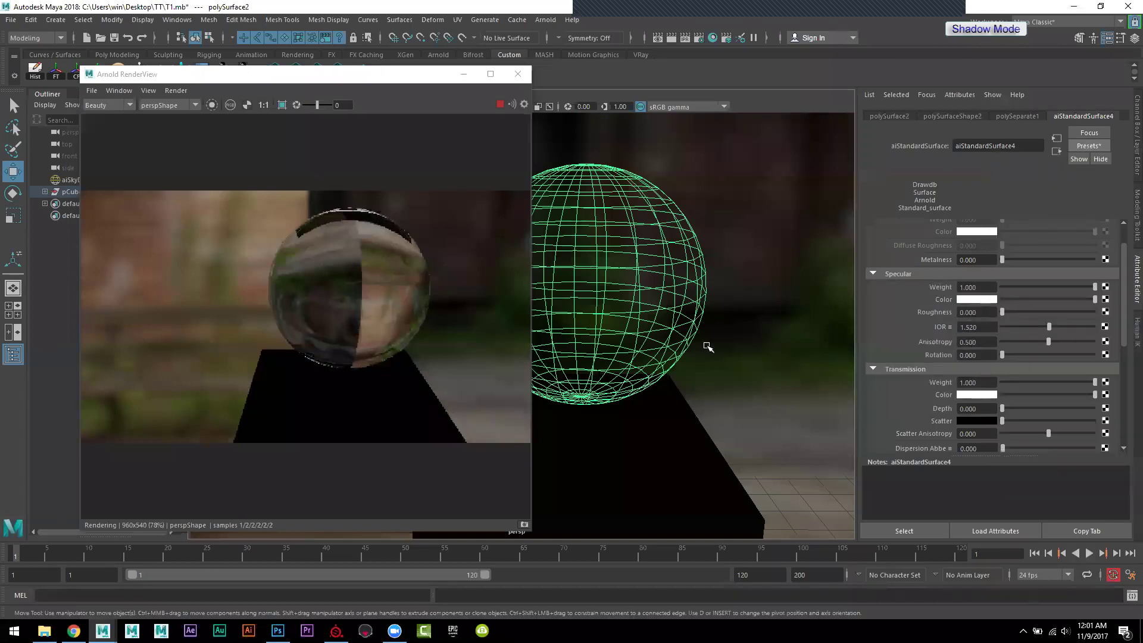
alt+drag(717, 372, 571, 176)
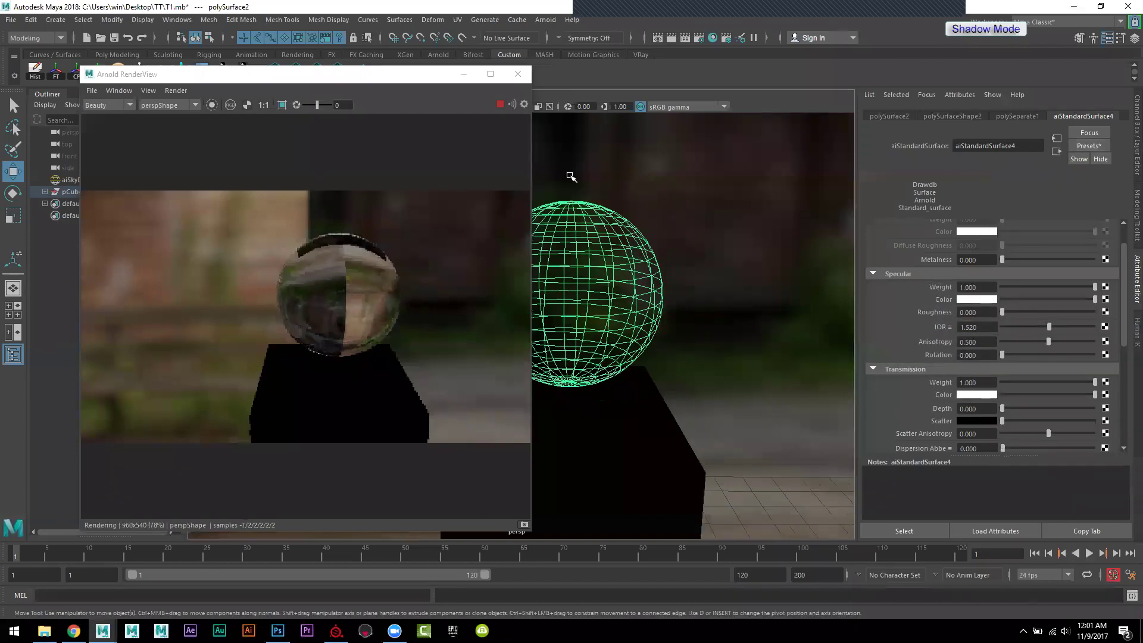
Step: Reopen the Arnold RenderView and re-orbit to a new angle on the glass sphere
click(517, 74)
click(545, 20)
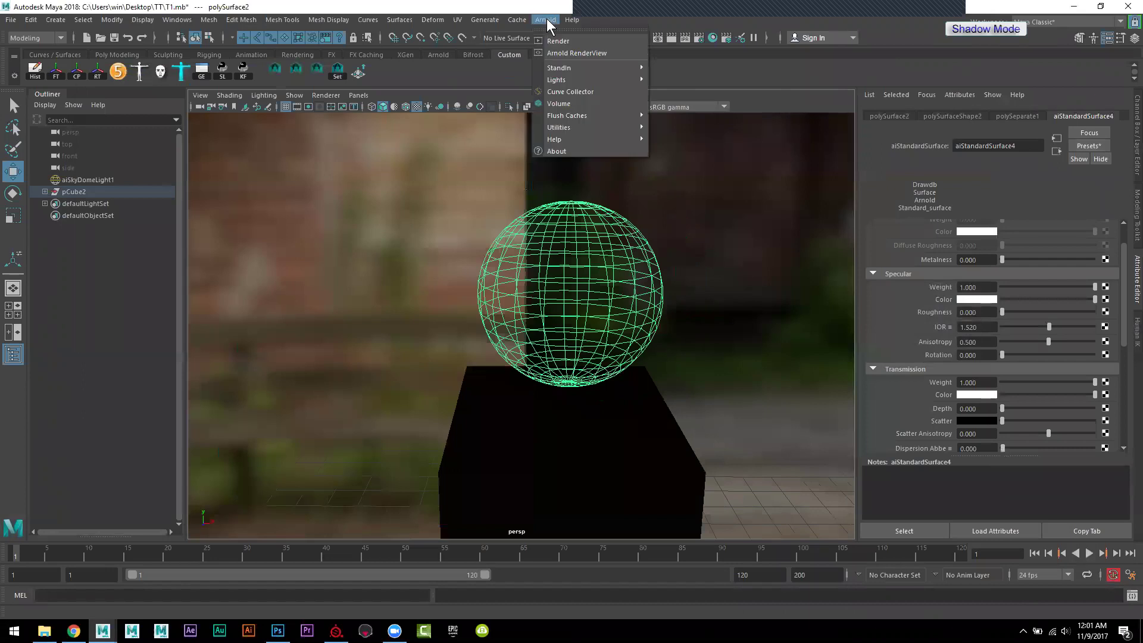
click(577, 53)
mouse_move(720, 320)
alt+mouse_down()
mouse_move(648, 340)
mouse_move(620, 329)
alt+mouse_up()
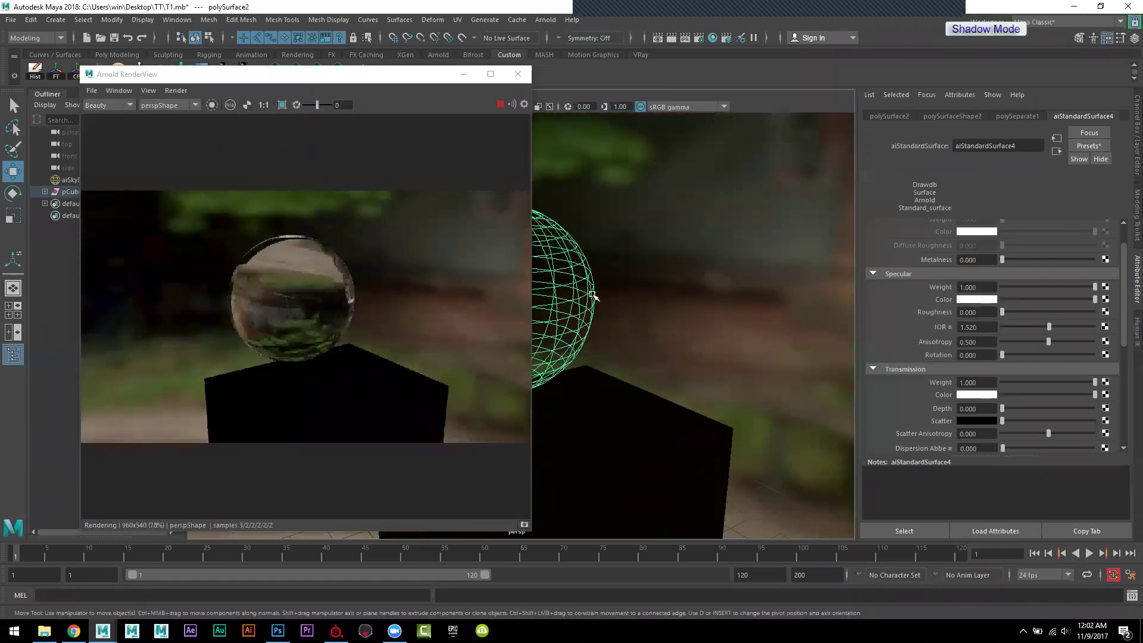
alt+middle_drag(594, 296, 655, 290)
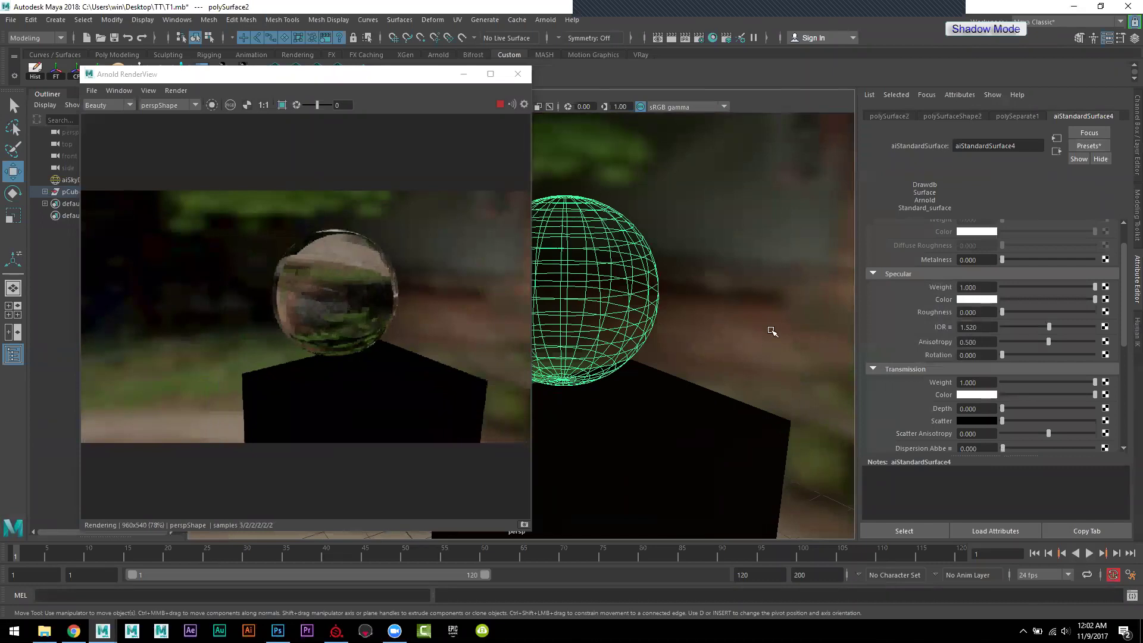
click(353, 74)
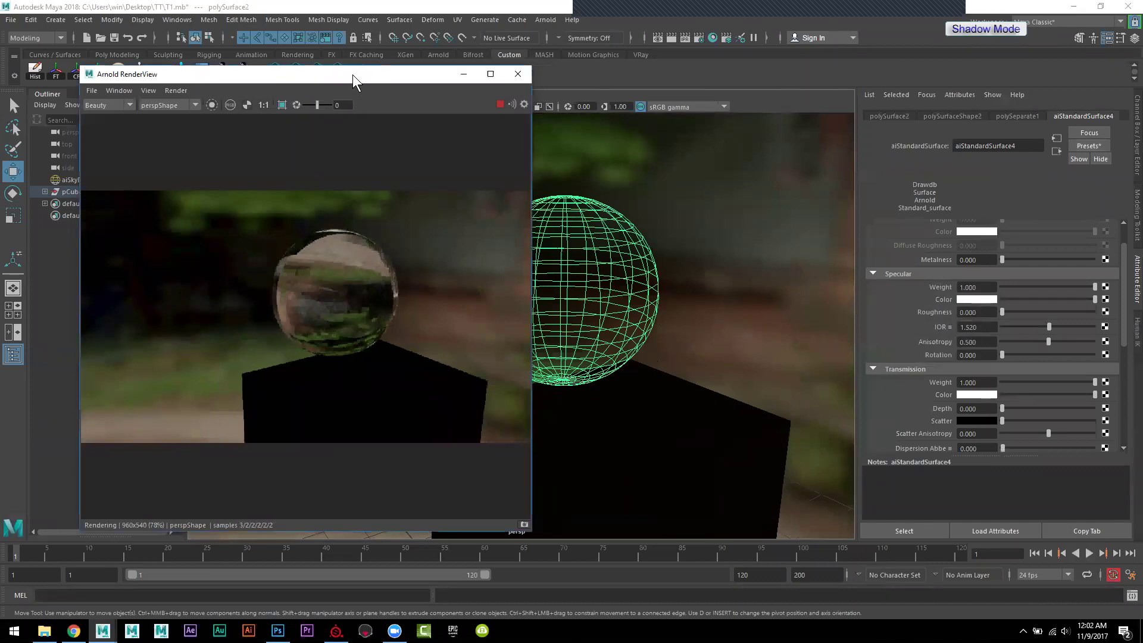
drag(352, 74, 283, 142)
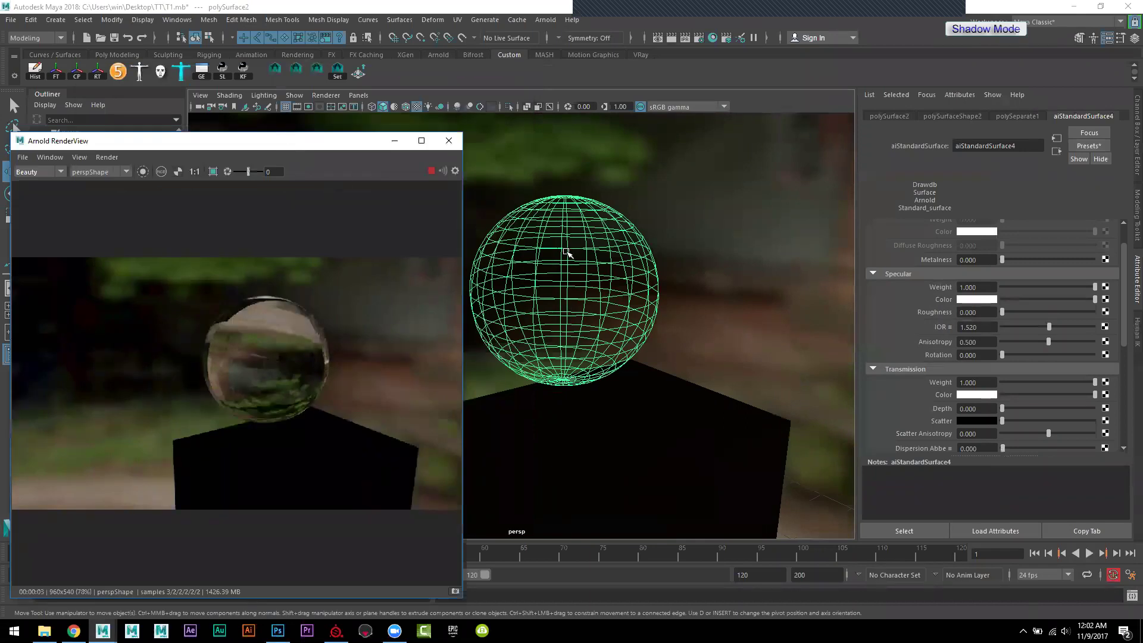
Step: Assign a new Arnold aiStandardSurface material to the sphere
right_drag(567, 252, 570, 348)
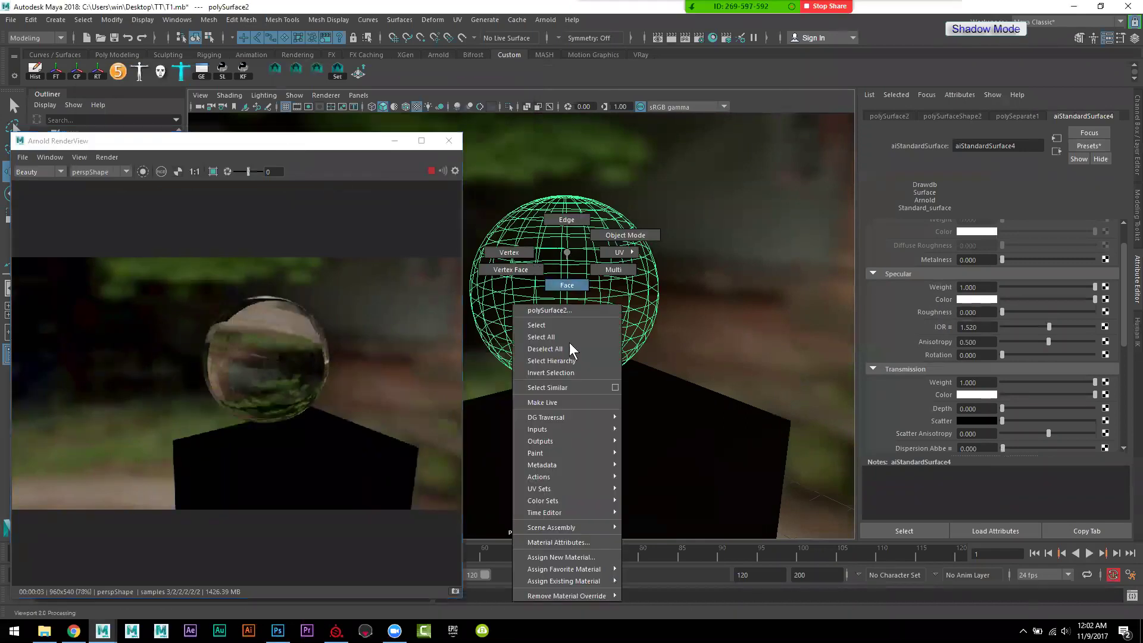
click(589, 558)
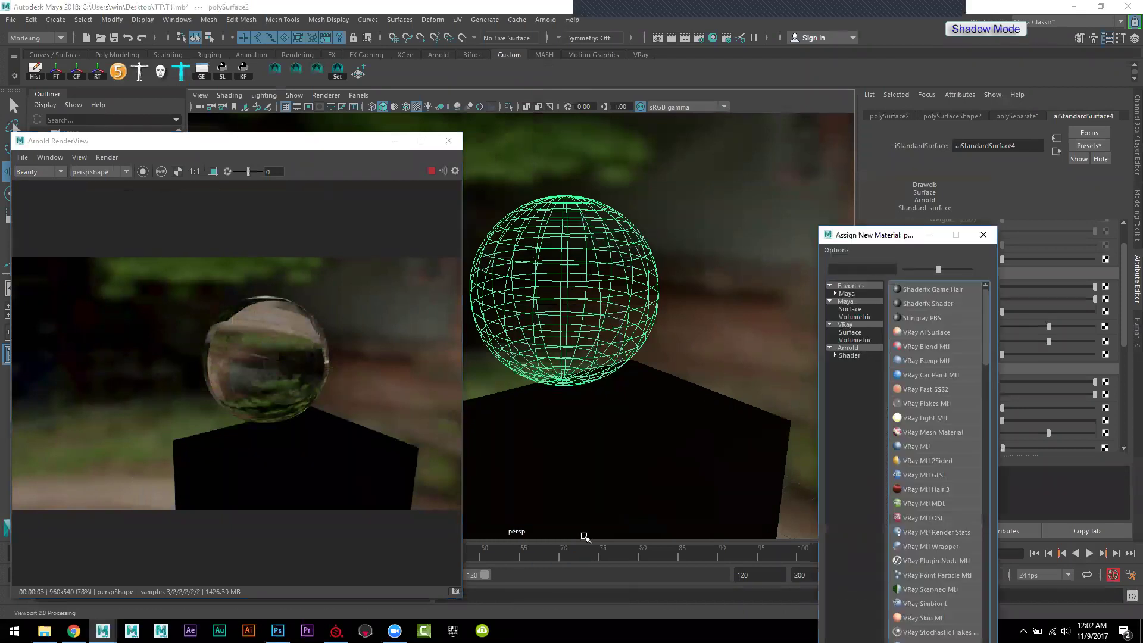
click(852, 348)
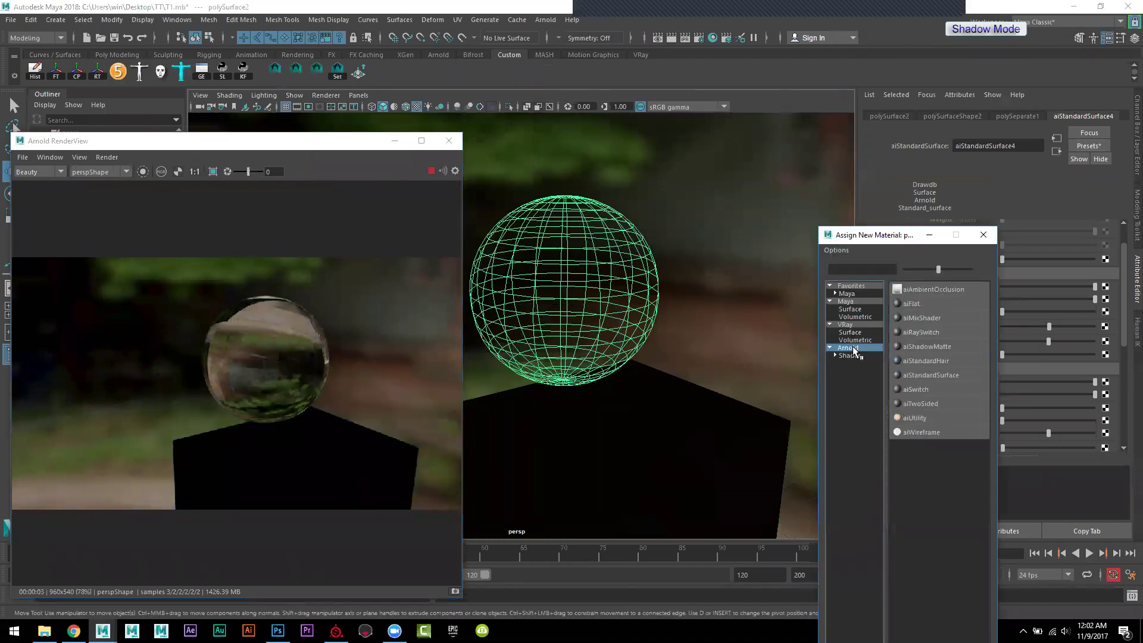
click(943, 375)
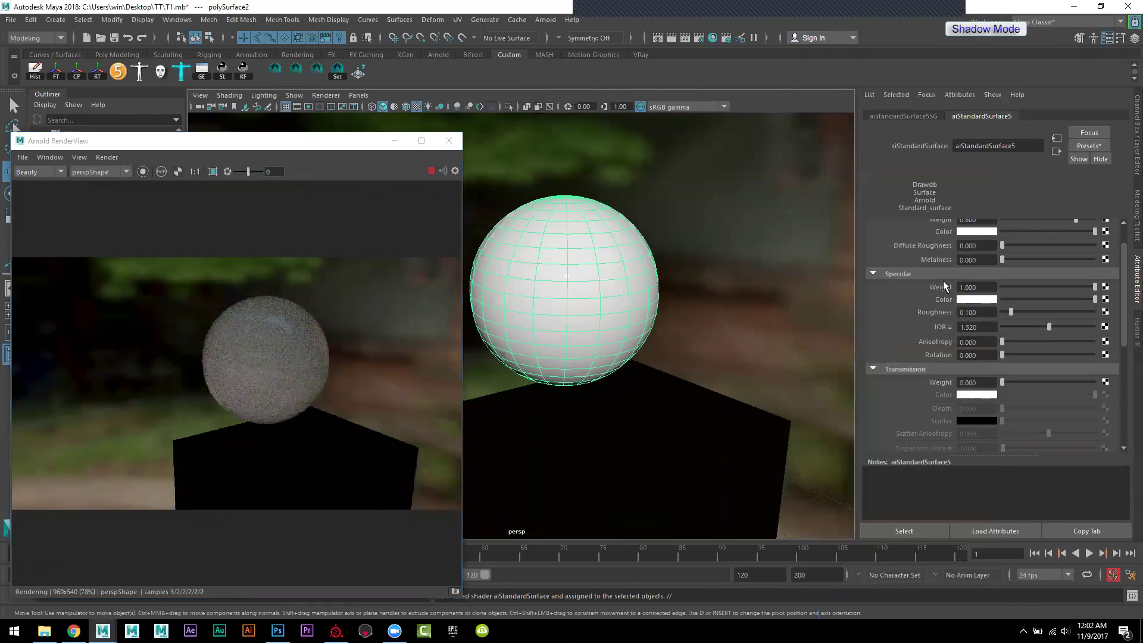
scroll(1048, 335, up, 2)
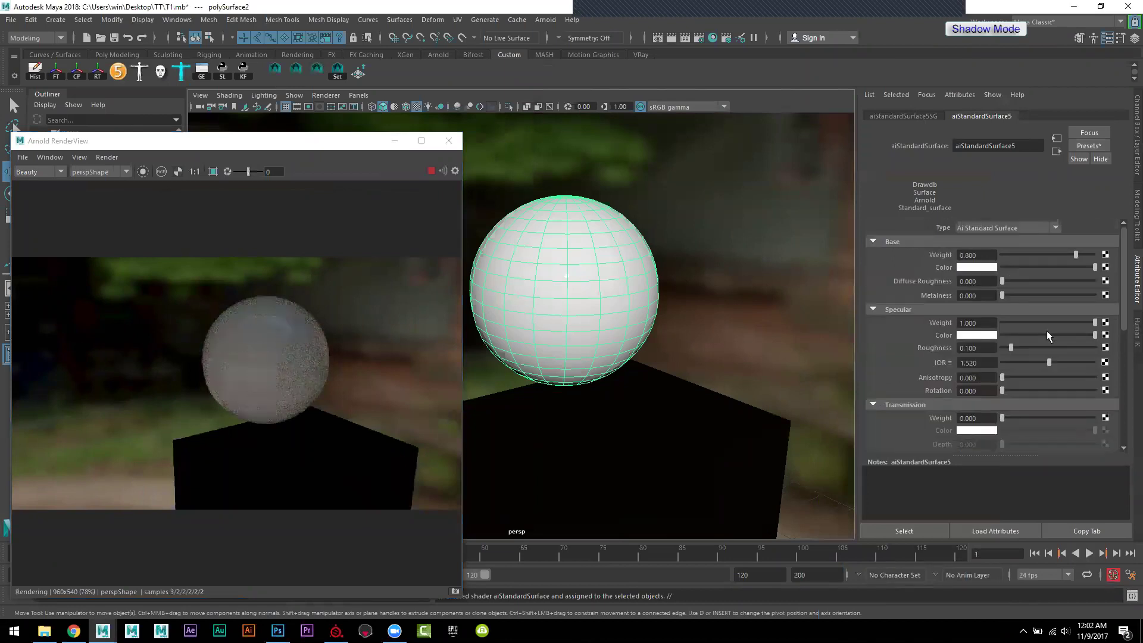
scroll(1048, 337, down, 2)
scroll(1048, 335, down, 5)
scroll(1047, 332, down, 5)
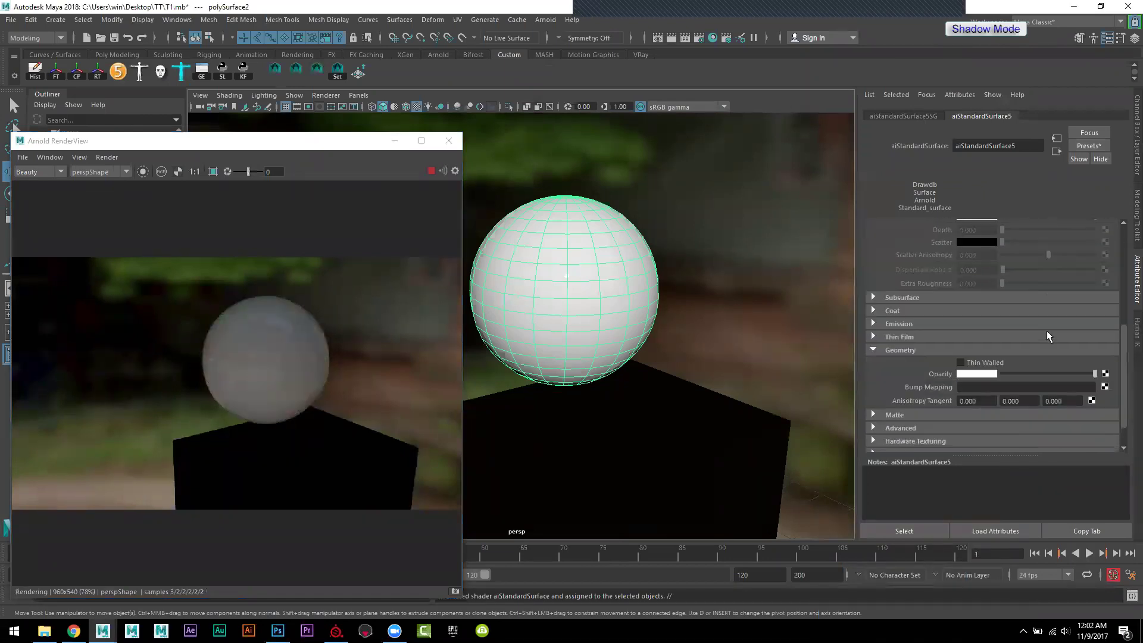
Step: Set Subsurface Weight to 1.000 with a gold Subsurface Color
click(913, 300)
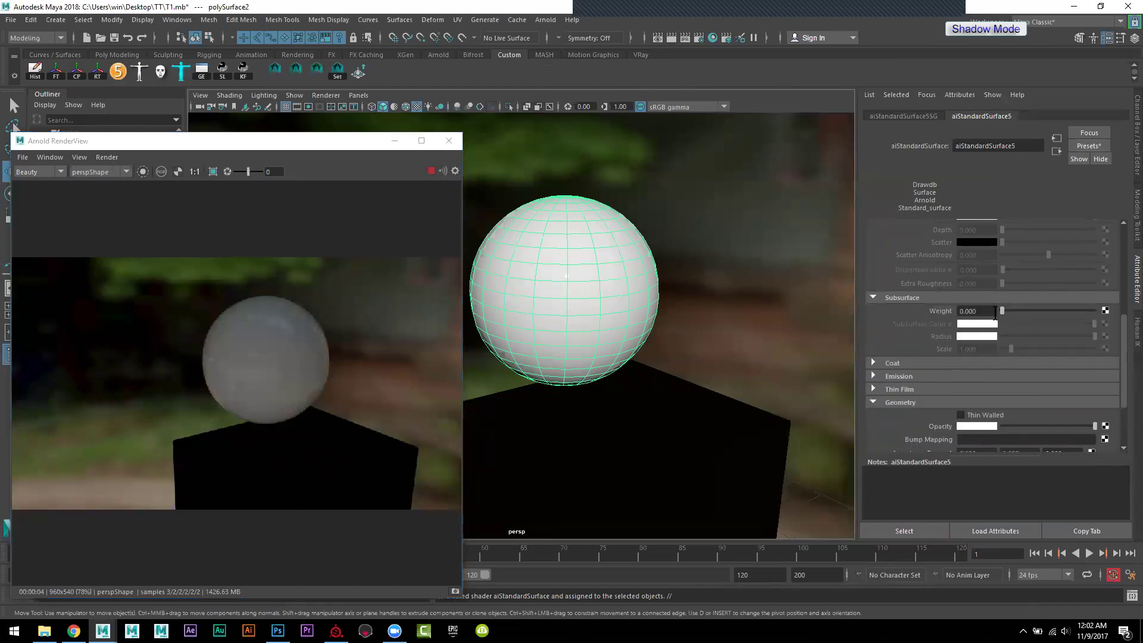
drag(1003, 311, 1096, 311)
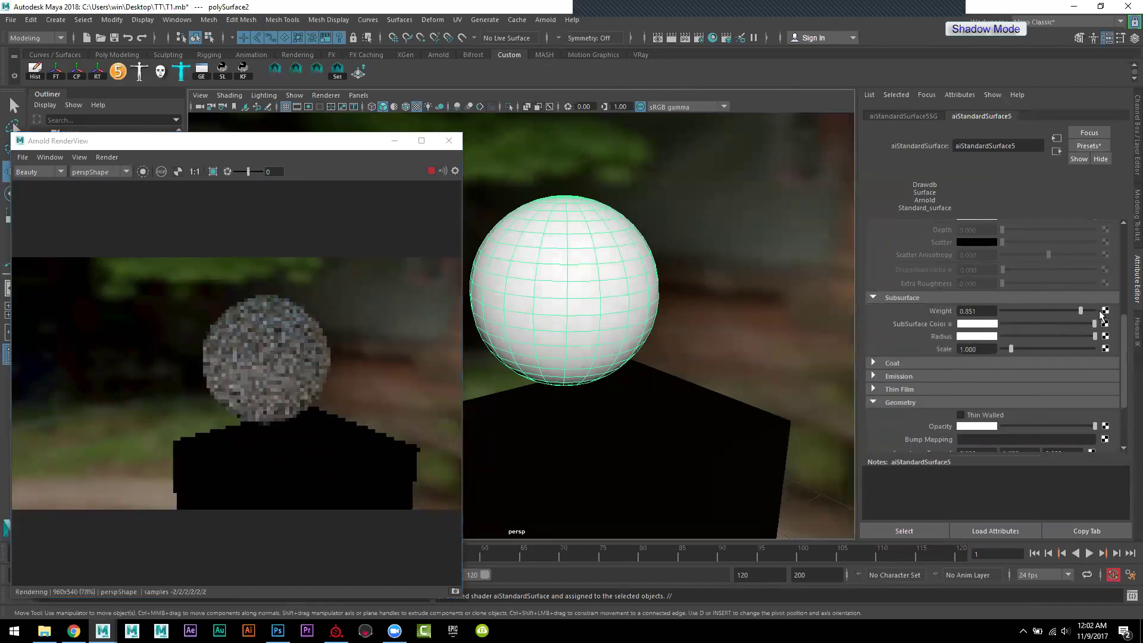
click(988, 326)
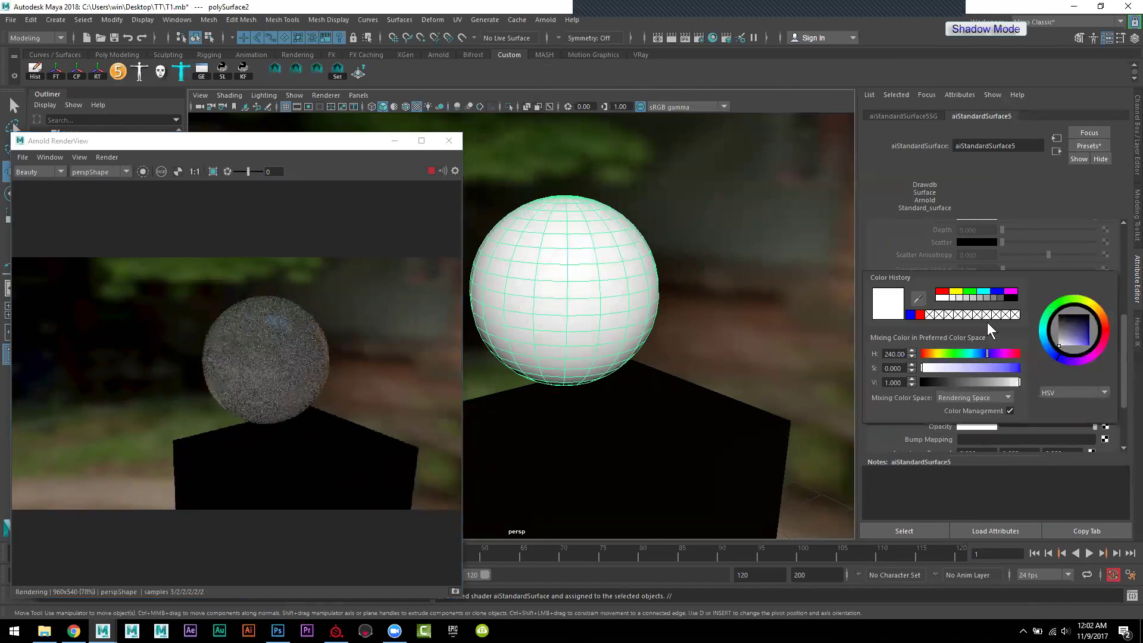
click(1103, 316)
click(1092, 340)
drag(1091, 341, 1094, 326)
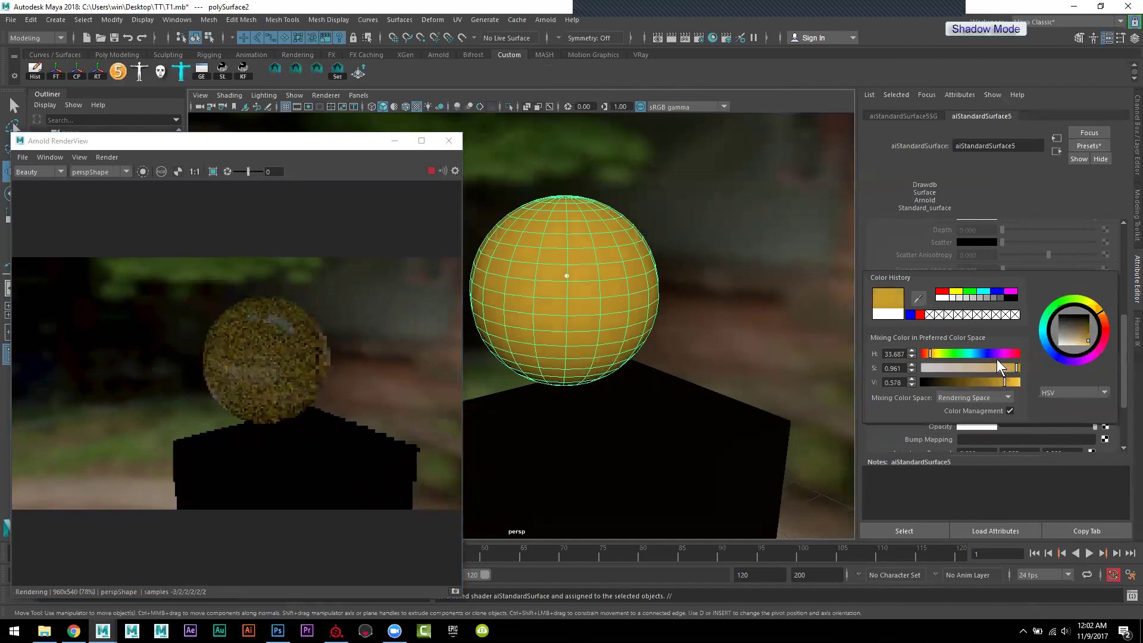
Step: Remove the sphere's specular reflection by setting specular to zero and black
scroll(670, 391, up, 3)
scroll(679, 387, down, 2)
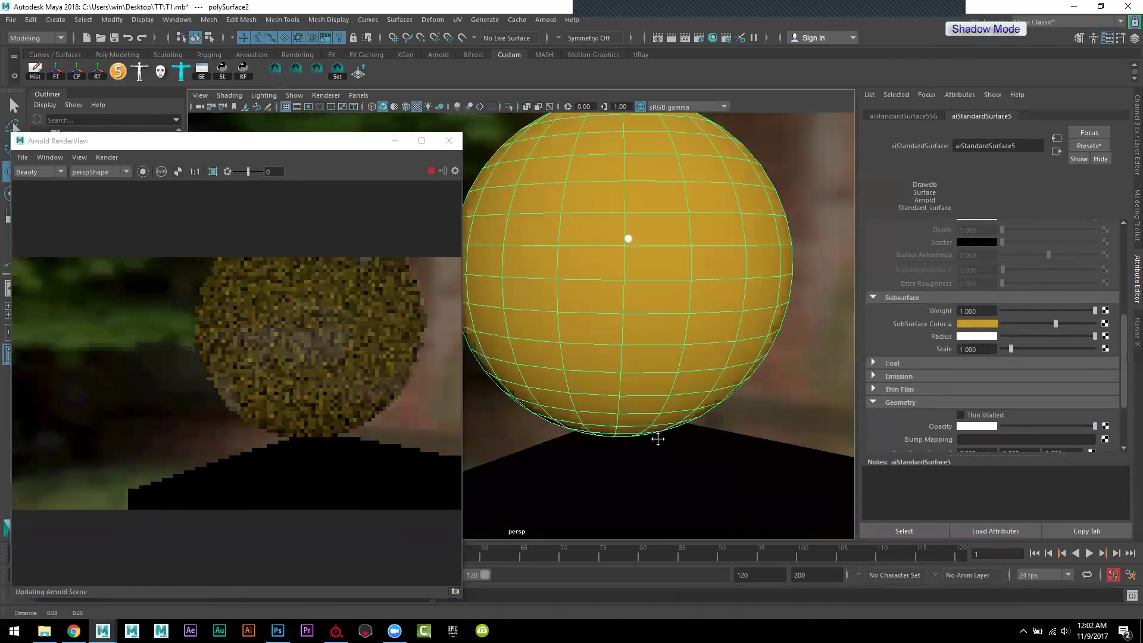
scroll(656, 439, down, 2)
scroll(996, 329, up, 3)
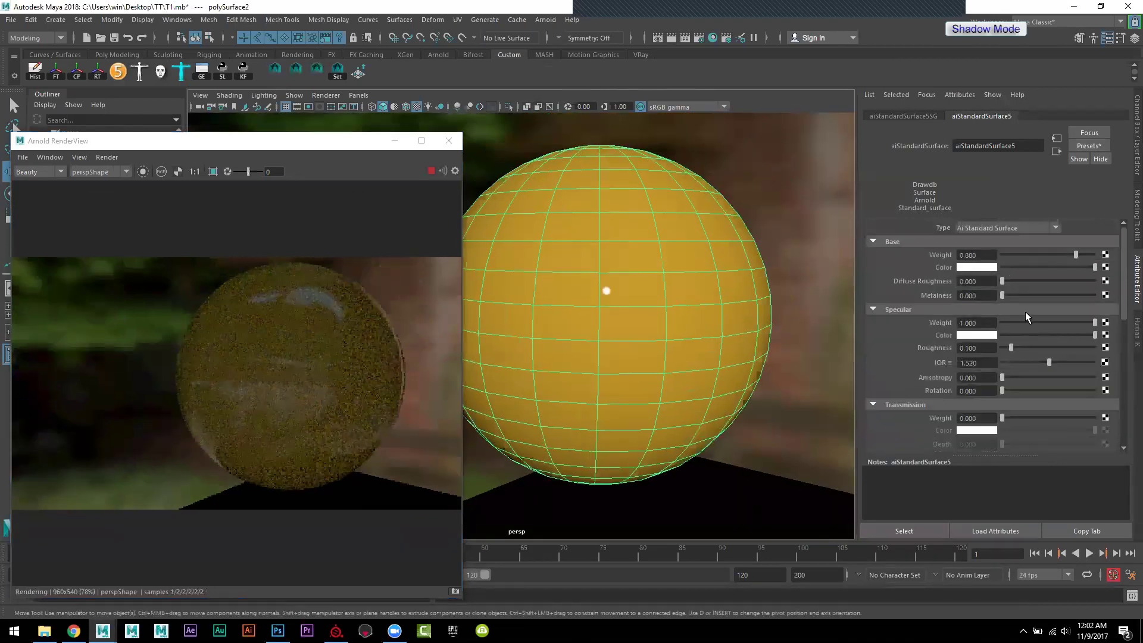
mouse_move(1036, 322)
mouse_down()
mouse_move(1002, 325)
mouse_move(1002, 335)
mouse_up()
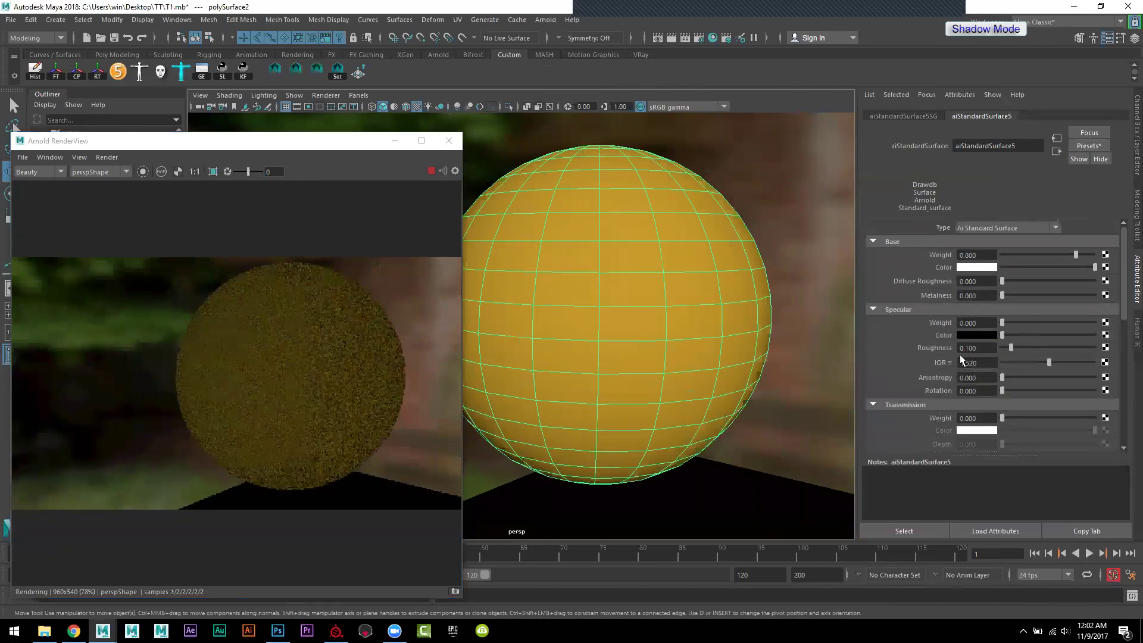
scroll(946, 366, down, 3)
scroll(946, 365, down, 2)
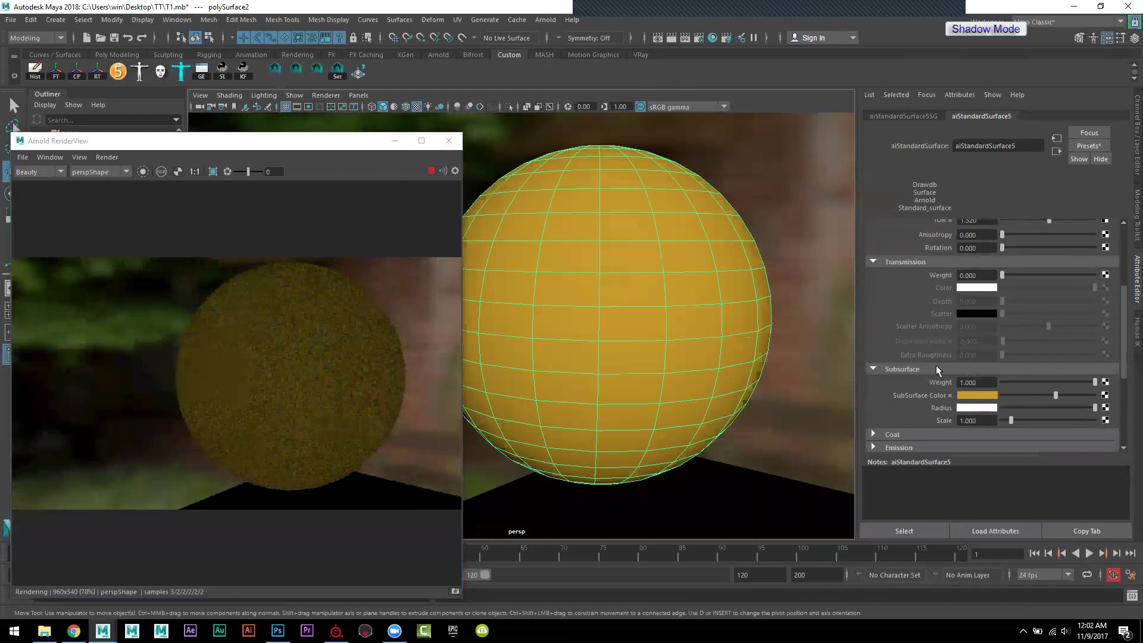
scroll(937, 366, down, 2)
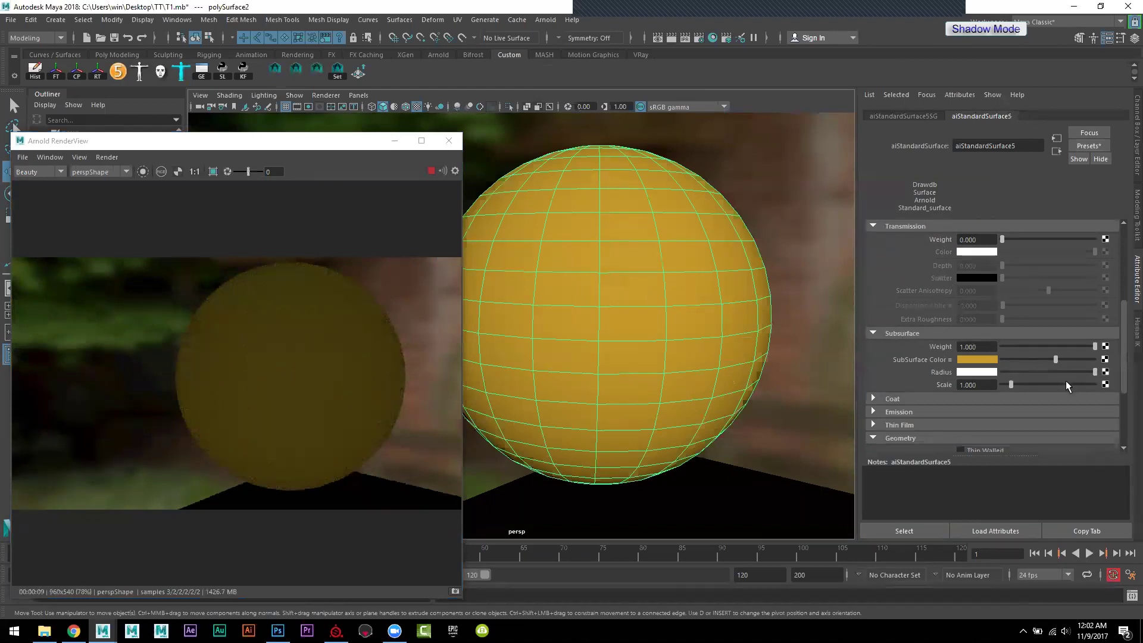
click(808, 188)
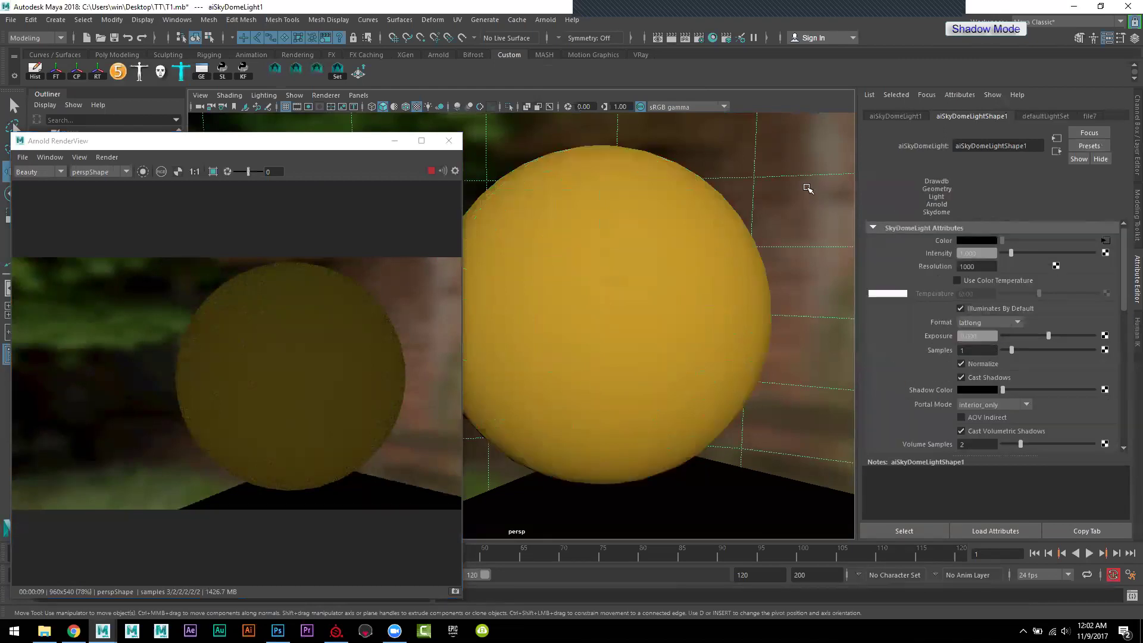
Step: Break the file7 image connection on the sky dome light Color and slide it to white
right_click(942, 240)
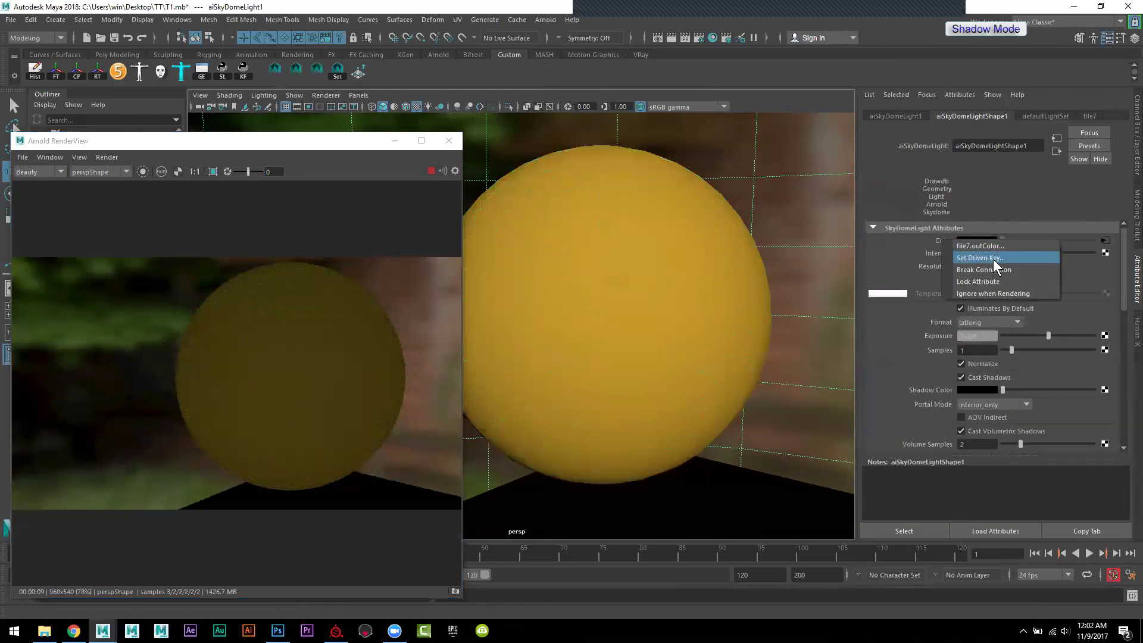
click(991, 270)
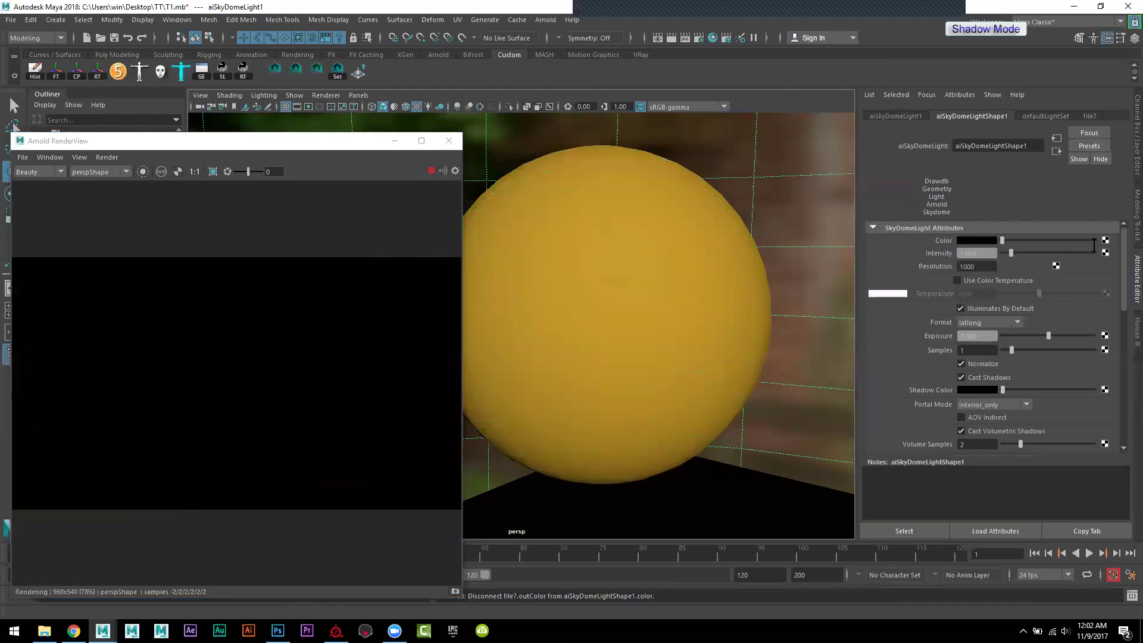
click(1068, 240)
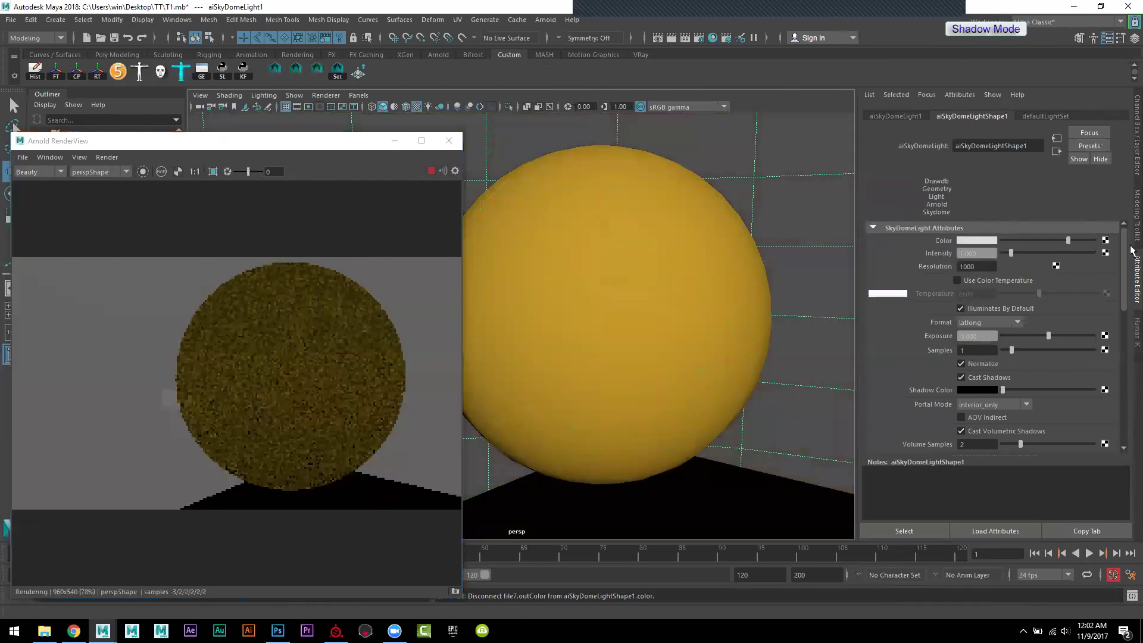
drag(1133, 250, 1125, 253)
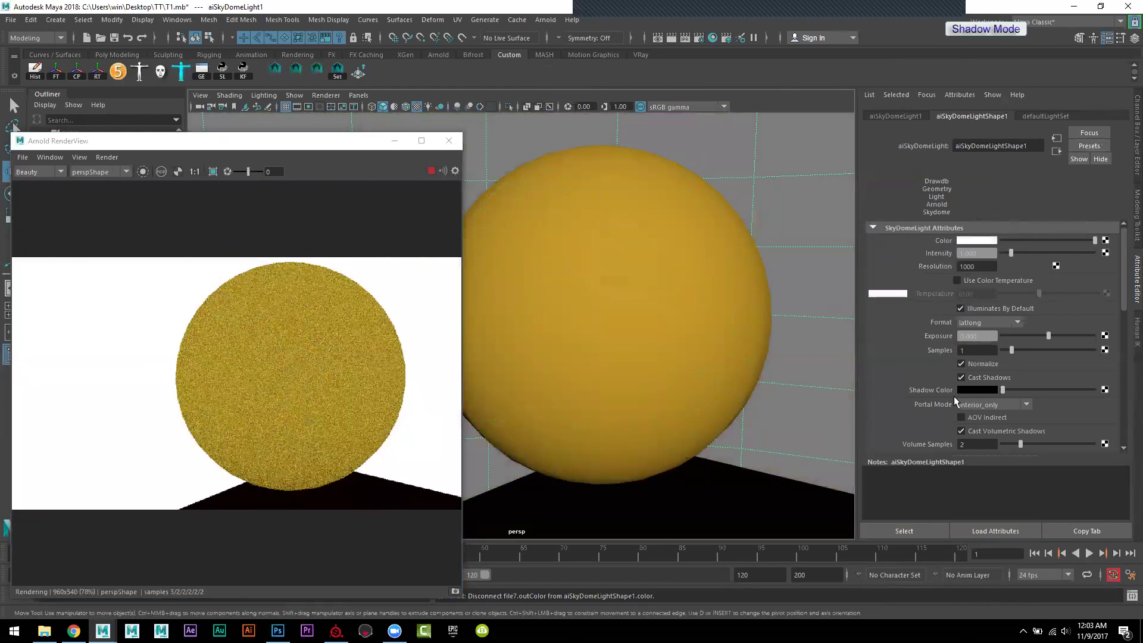
Step: Give the sphere's aiStandardSurface5 a dark brown Subsurface Radius colour
click(714, 300)
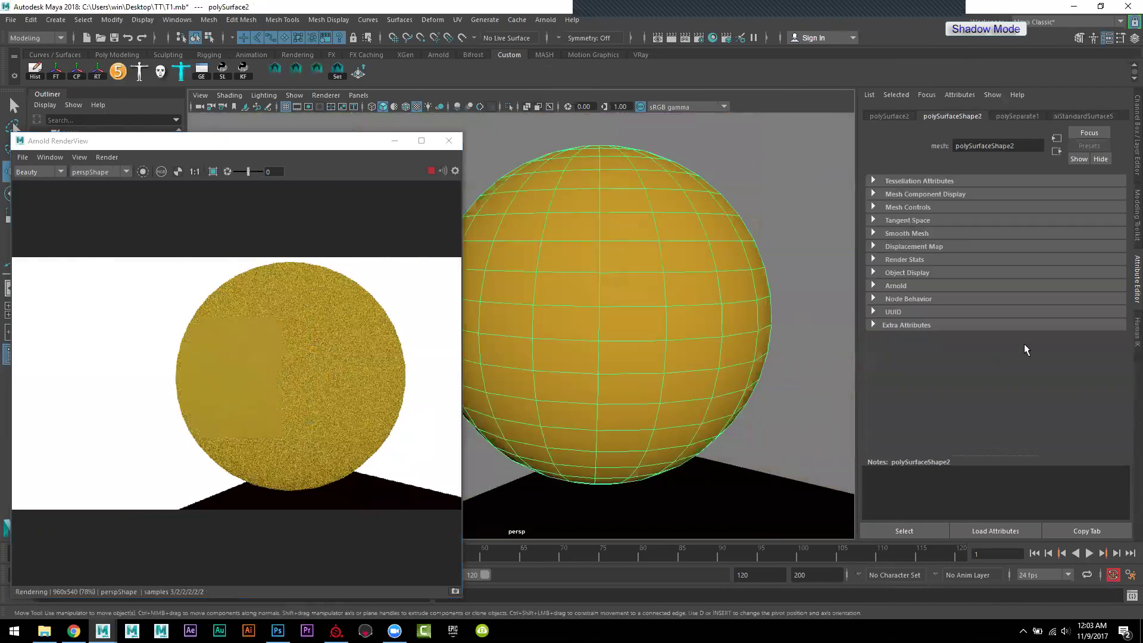
click(1076, 116)
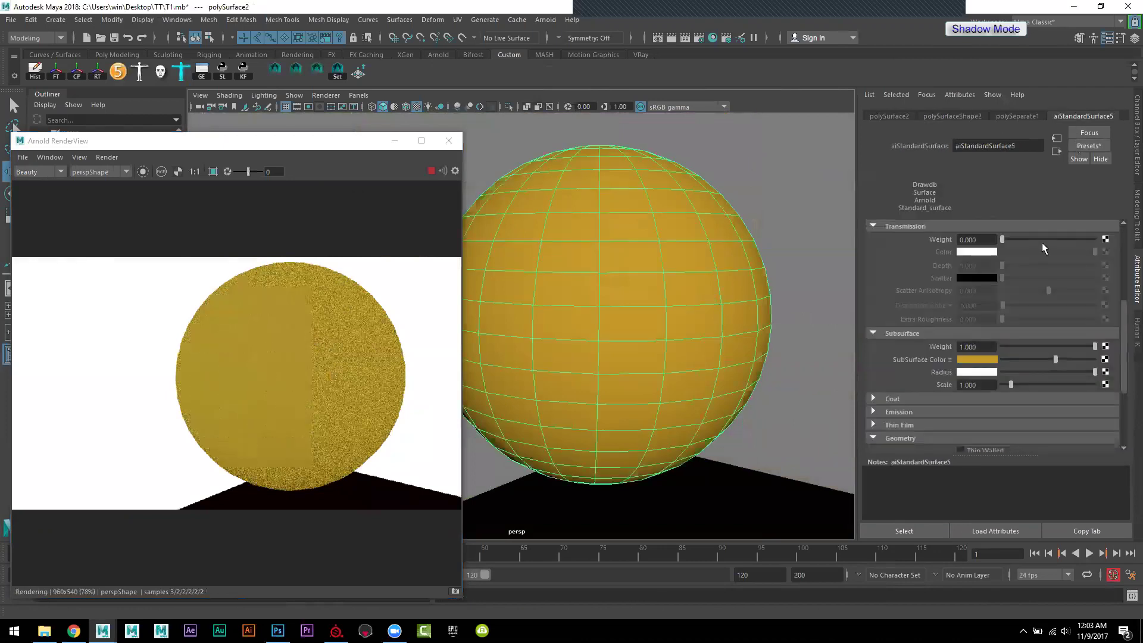
click(984, 372)
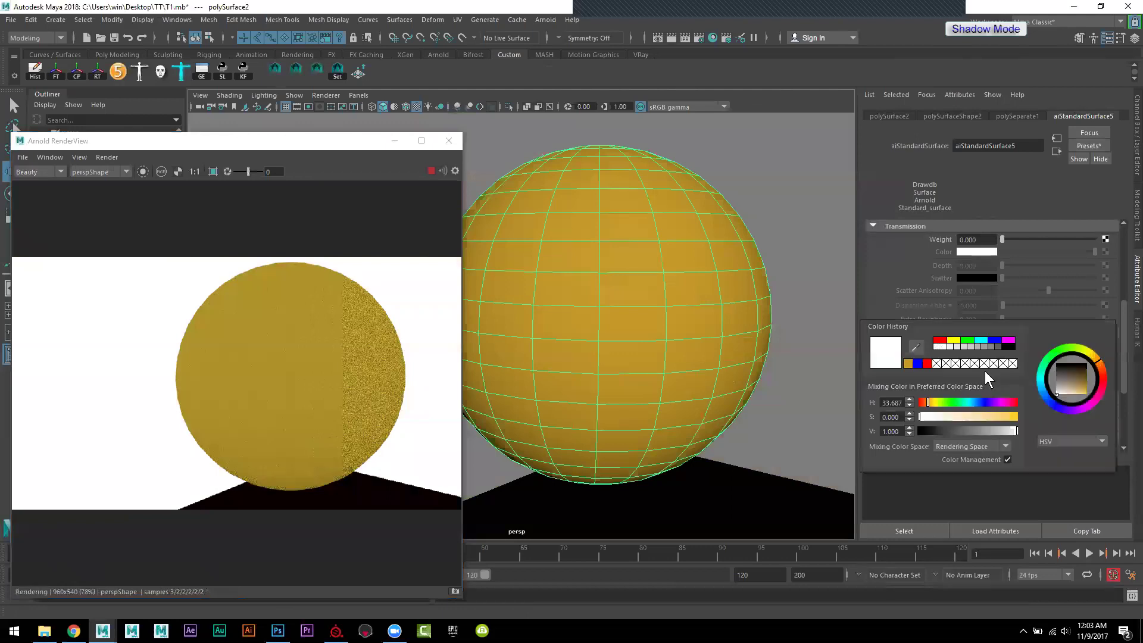
click(1083, 385)
click(1081, 380)
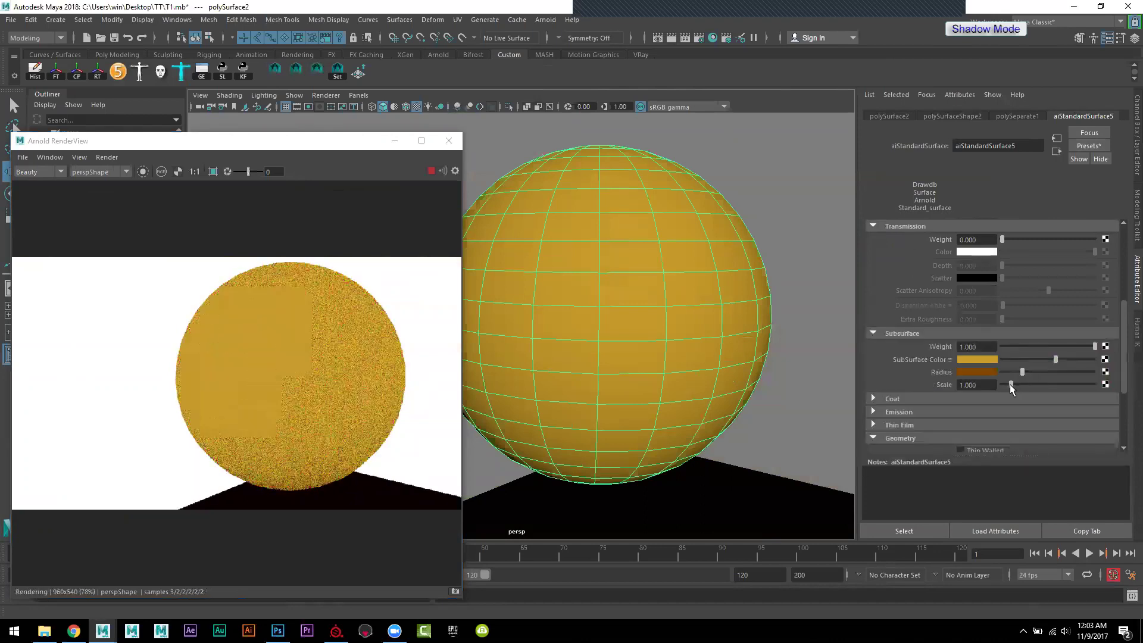
Step: Set the subsurface scale to 5.779 and fine-tune the subsurface weight
drag(1011, 385, 1056, 387)
click(1054, 385)
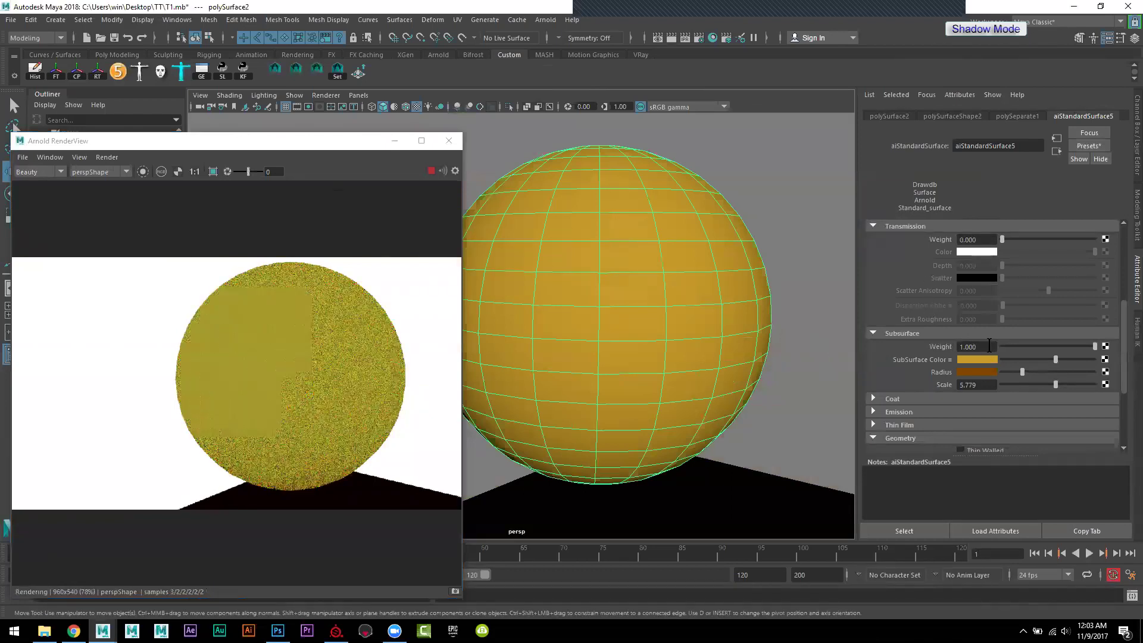
mouse_move(1078, 345)
mouse_down()
mouse_move(1062, 351)
mouse_move(1134, 344)
mouse_up()
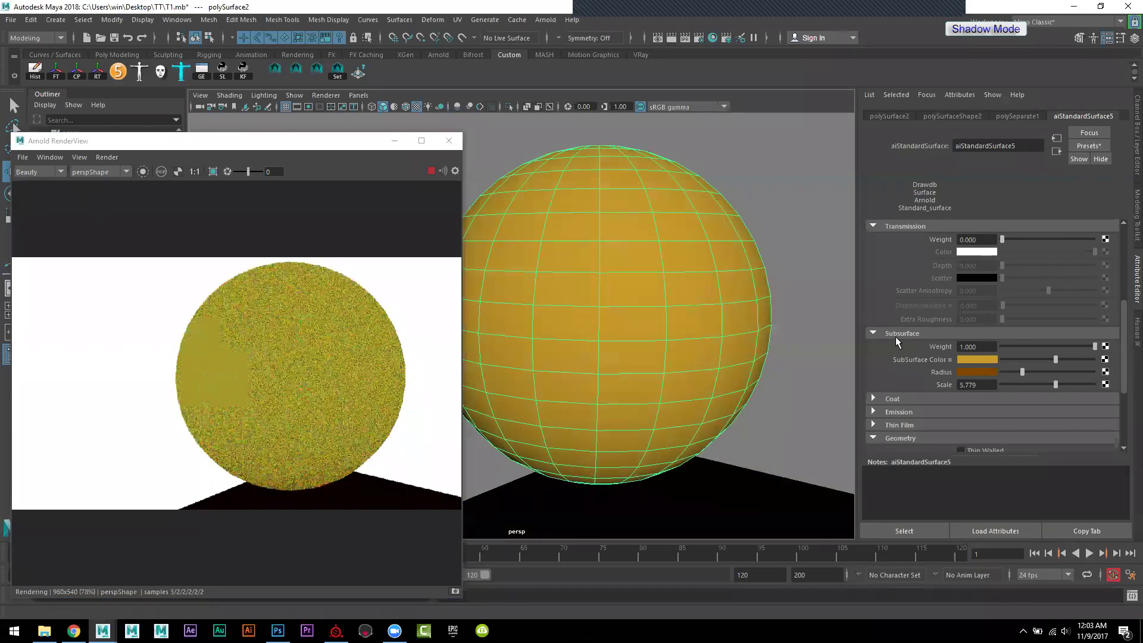
click(894, 396)
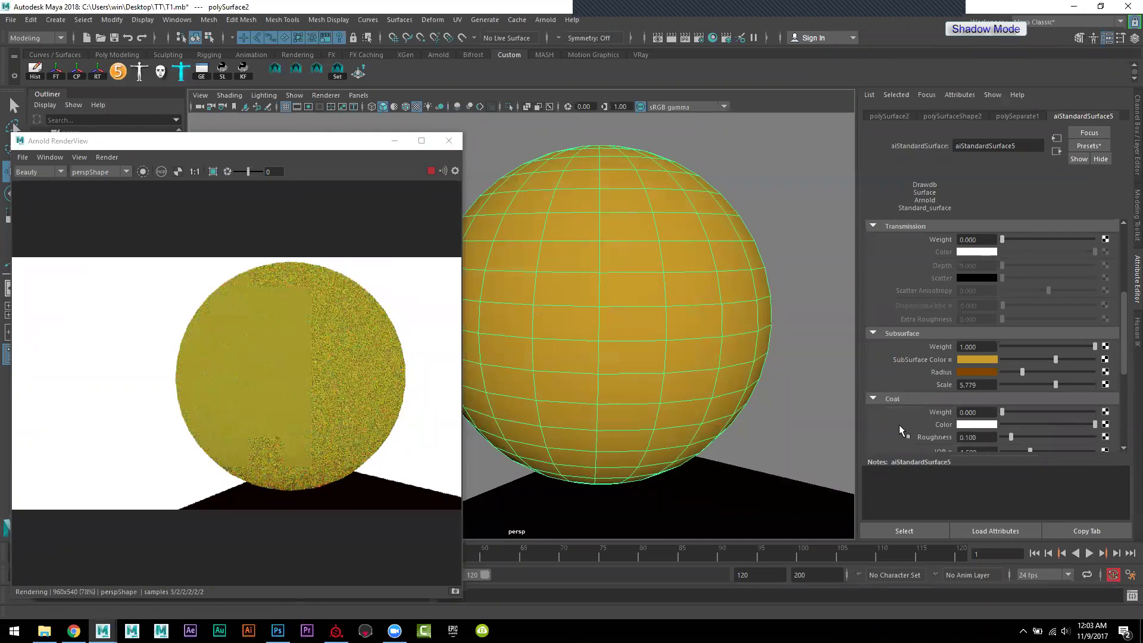
click(1088, 145)
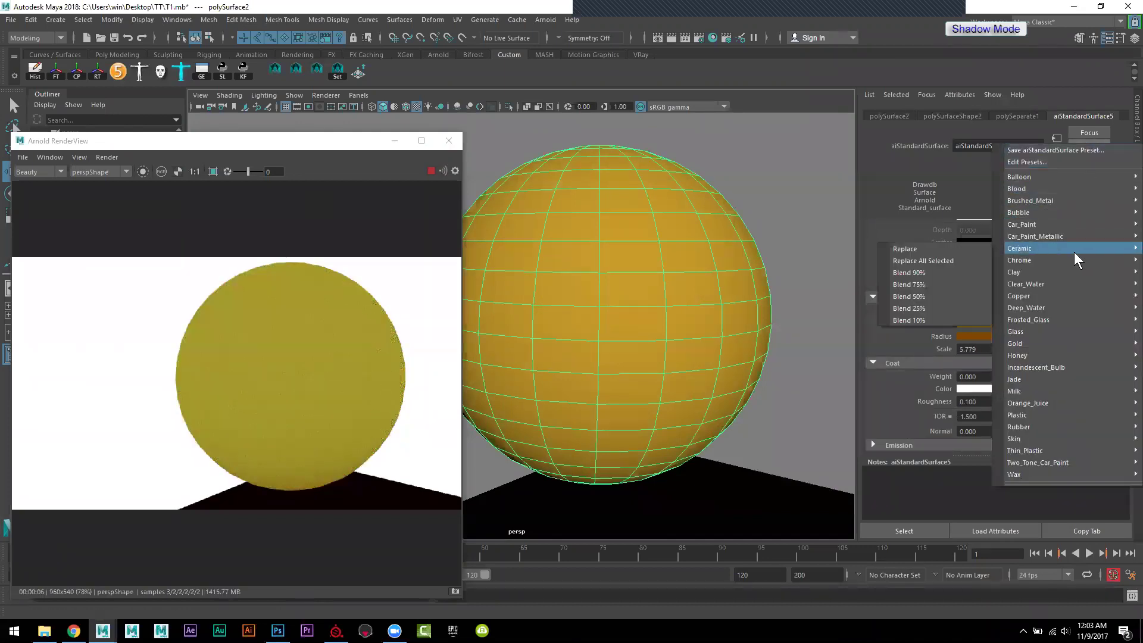
mouse_move(1036, 439)
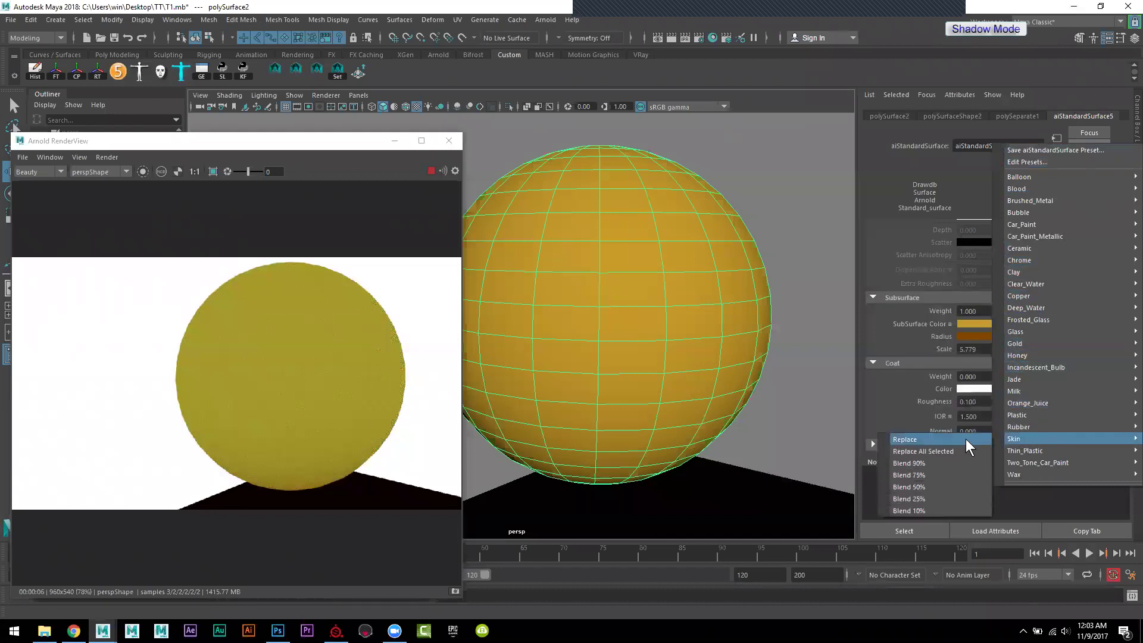
Step: Apply the Skin preset, darken the subsurface colour to dark brown, and view the finished render
click(965, 438)
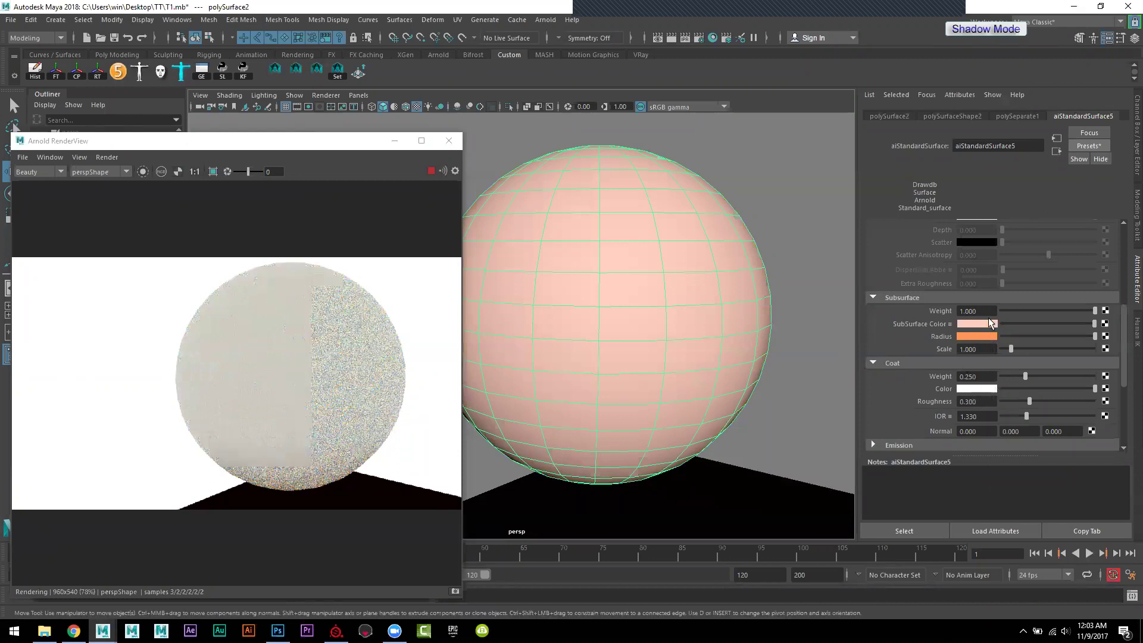
click(989, 324)
mouse_move(1083, 327)
mouse_down()
mouse_move(1107, 341)
mouse_move(1084, 347)
mouse_up()
click(1084, 347)
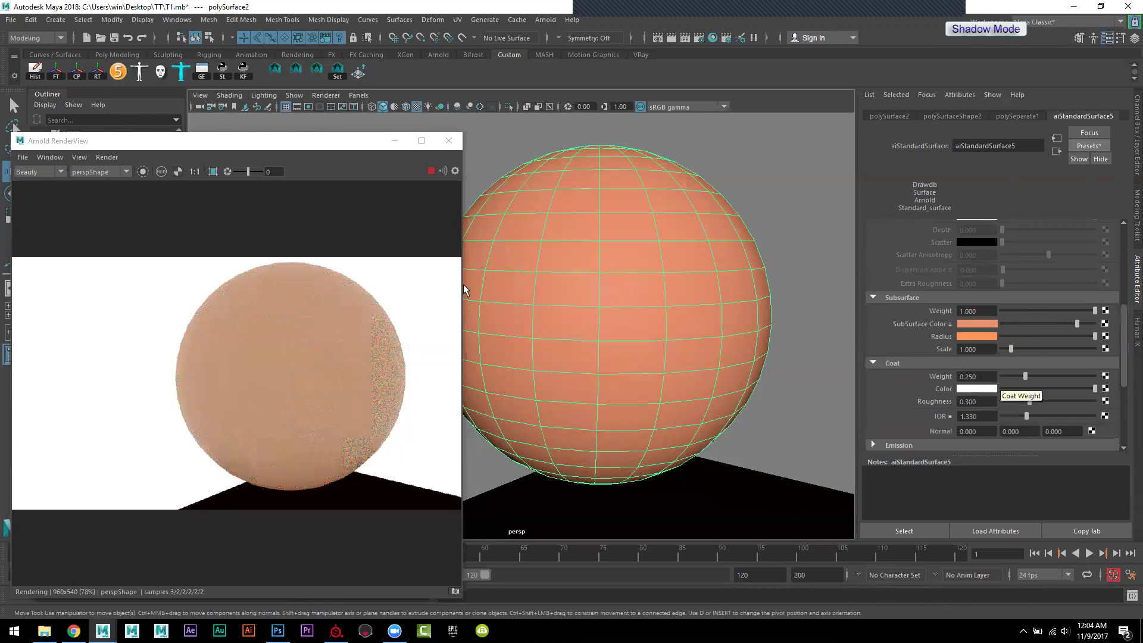
click(266, 143)
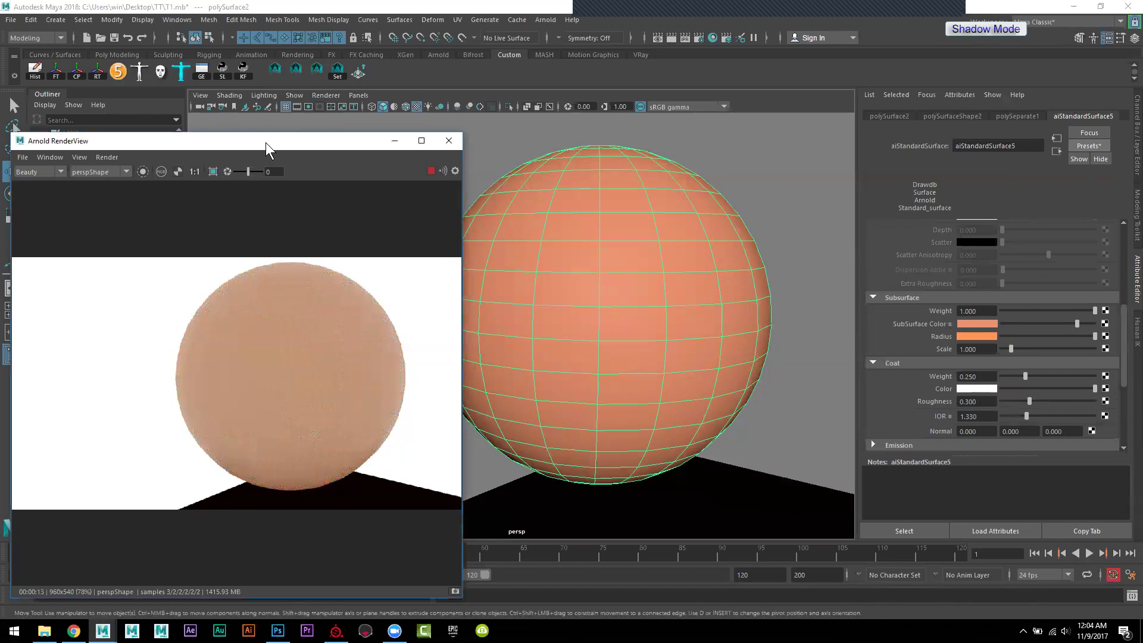
Step: Create a point light from the hotbox Create menu and frame it beside the sphere
drag(265, 142, 346, 126)
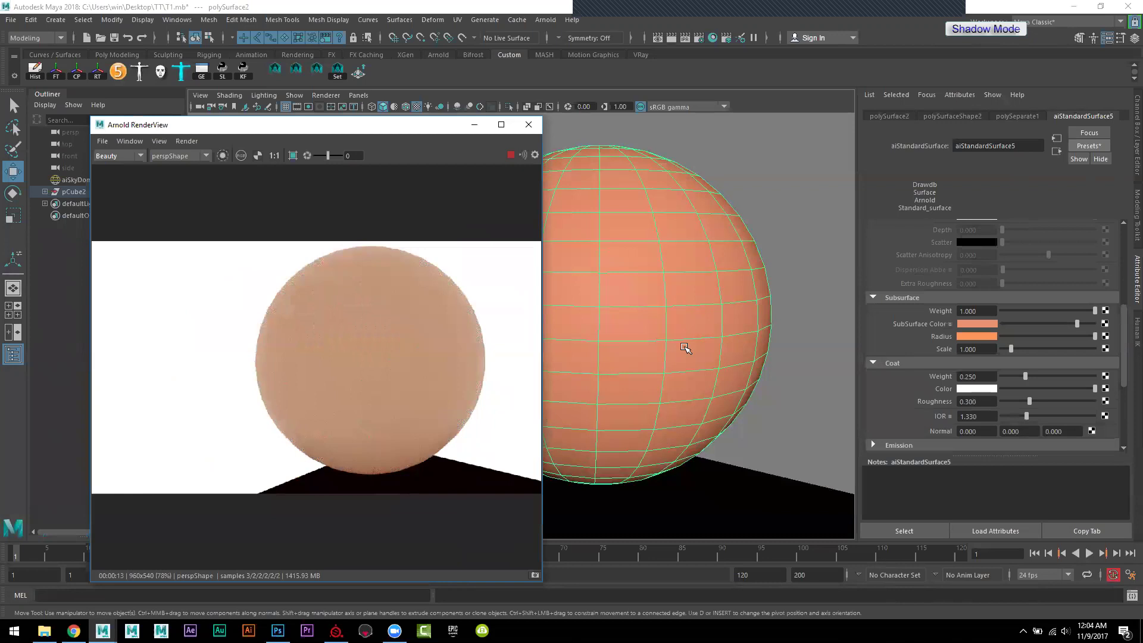
mouse_move(757, 311)
alt+mouse_down()
mouse_move(684, 243)
mouse_move(740, 256)
mouse_move(727, 281)
alt+mouse_up()
key(space)
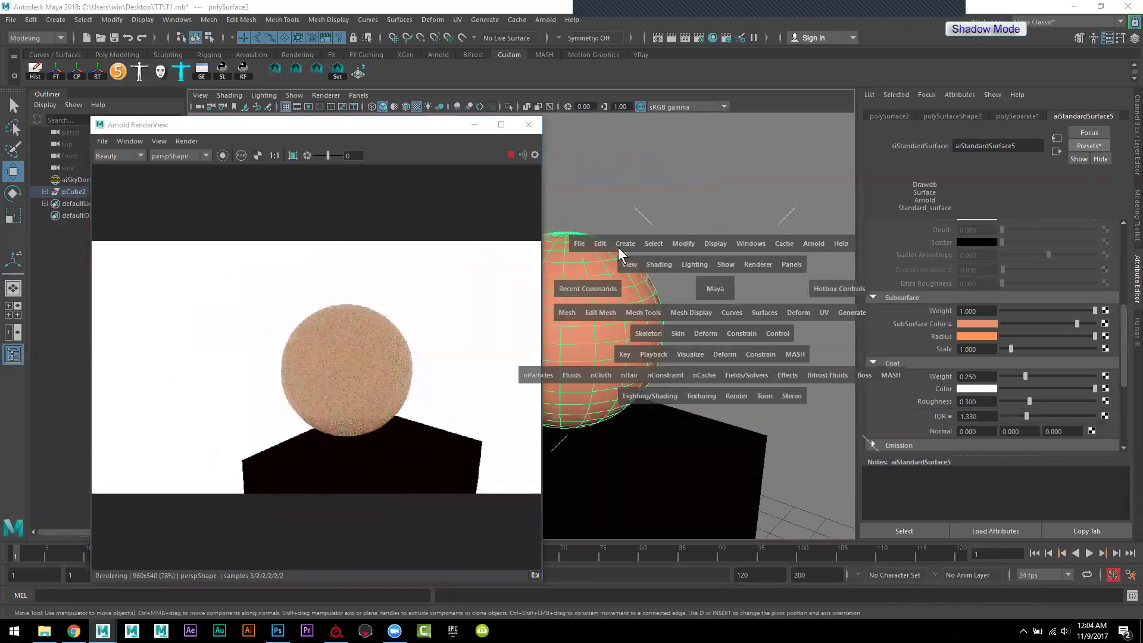
click(625, 244)
mouse_move(641, 312)
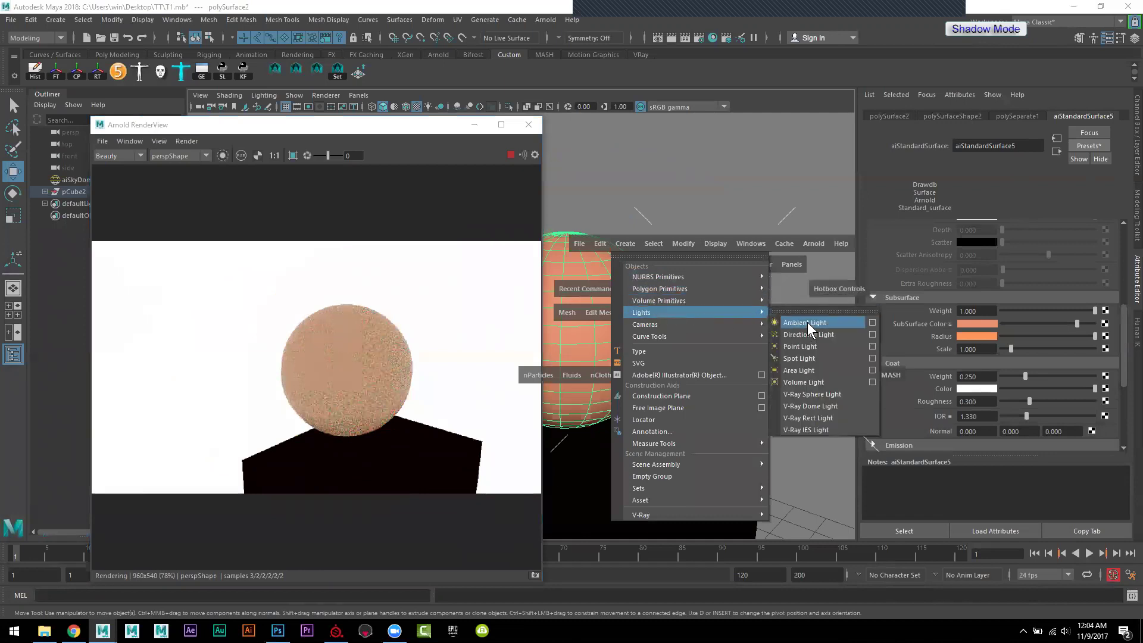
click(799, 346)
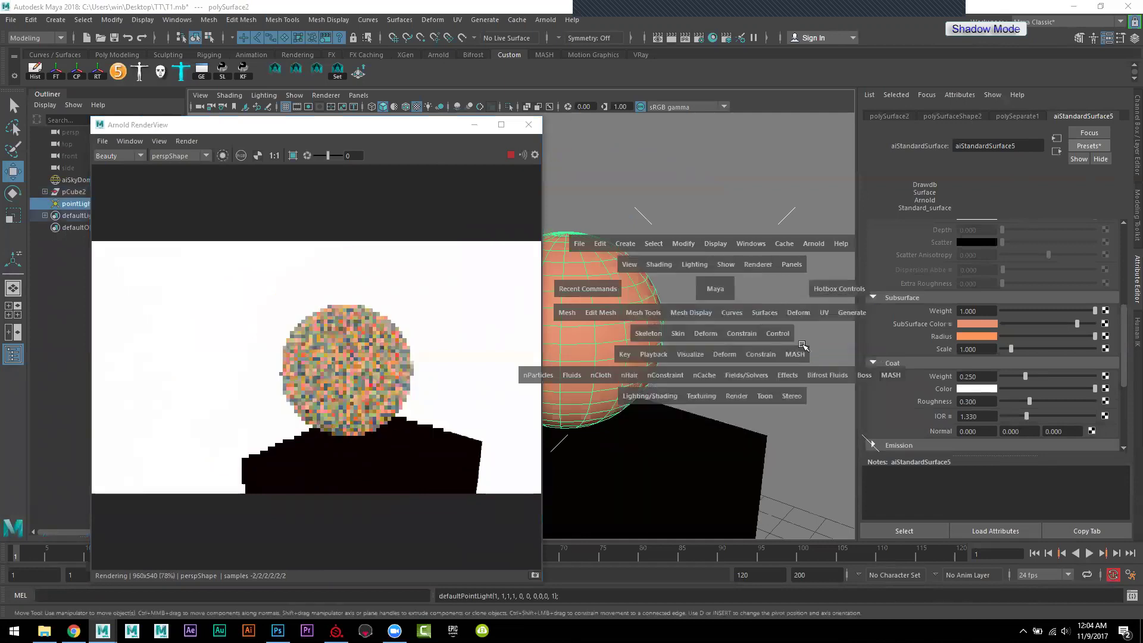
alt+drag(684, 356, 753, 375)
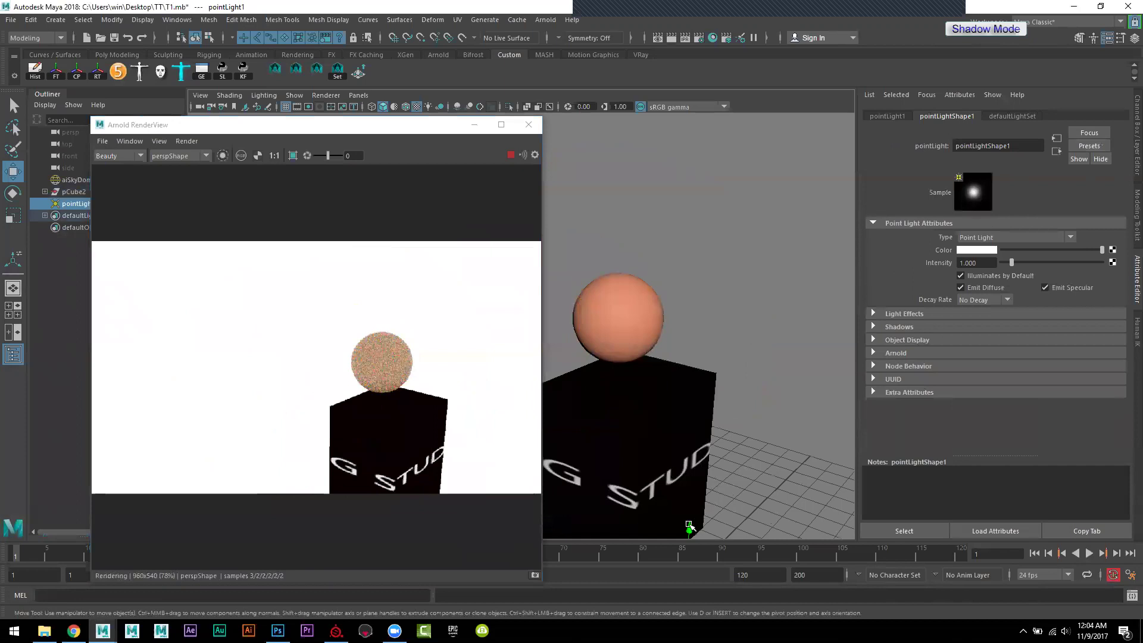
mouse_move(683, 295)
alt+mouse_down()
mouse_move(683, 386)
mouse_move(685, 326)
mouse_move(691, 369)
alt+mouse_up()
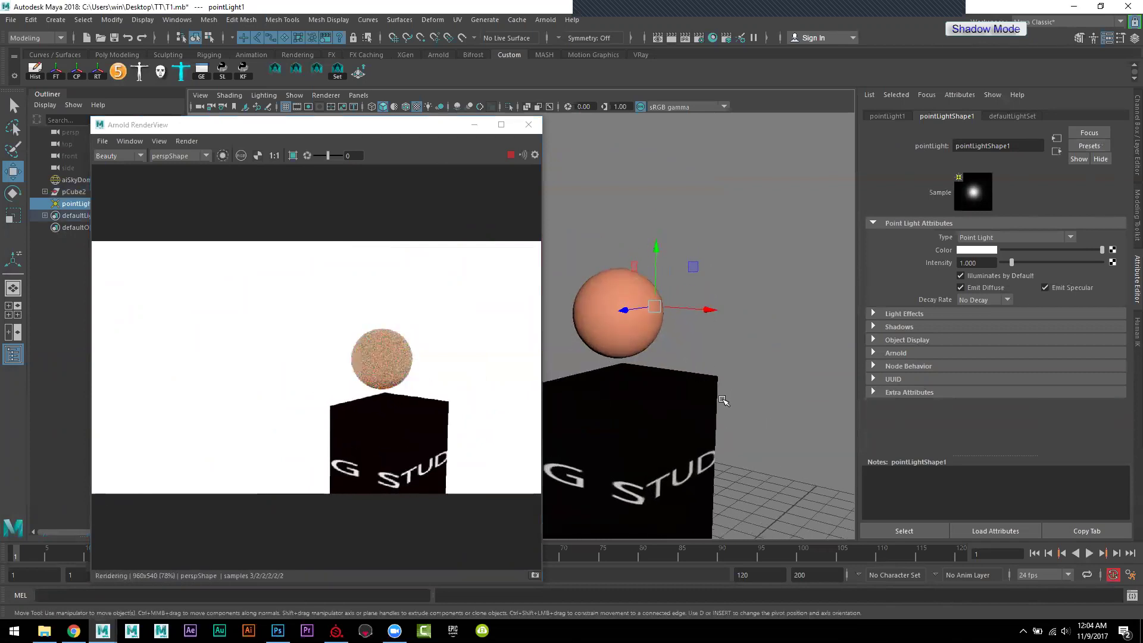
Step: Raise the point light's Arnold Exposure to about 6.15, then select the sphere
scroll(724, 401, up, 3)
mouse_move(711, 406)
alt+mouse_down()
mouse_move(669, 416)
mouse_move(727, 439)
mouse_move(689, 439)
mouse_move(725, 454)
alt+mouse_up()
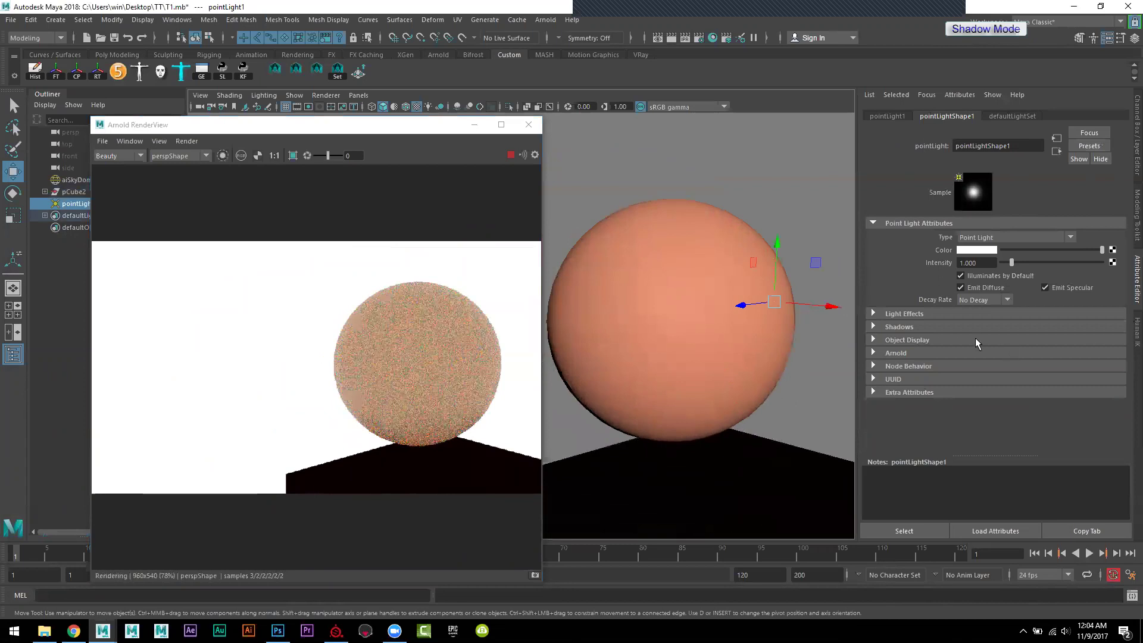
click(899, 353)
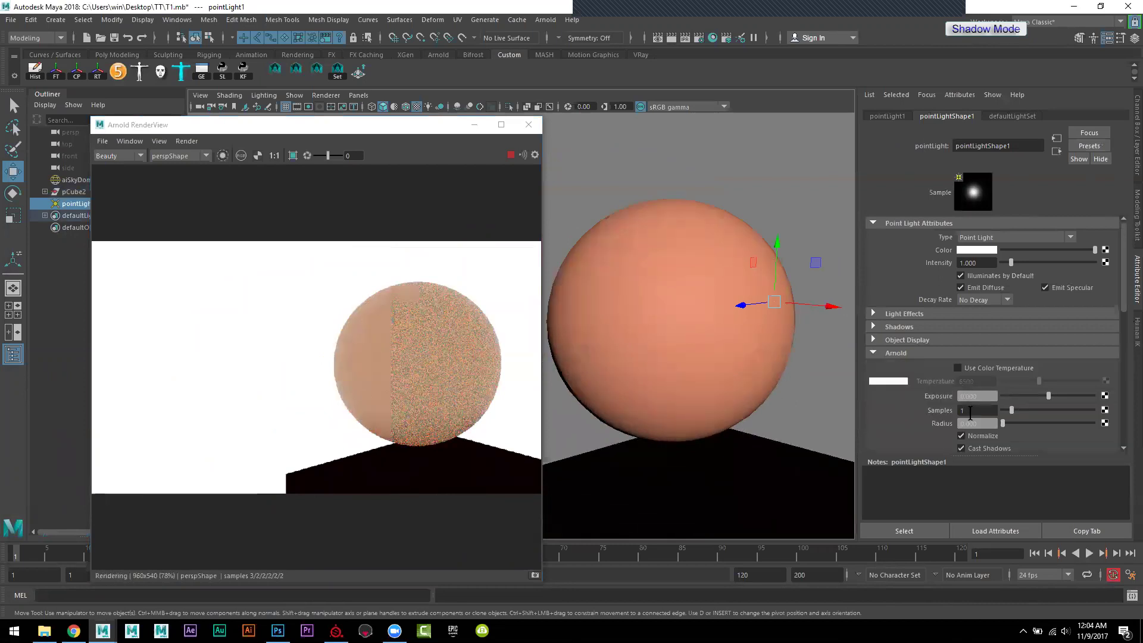
drag(1048, 395, 1075, 396)
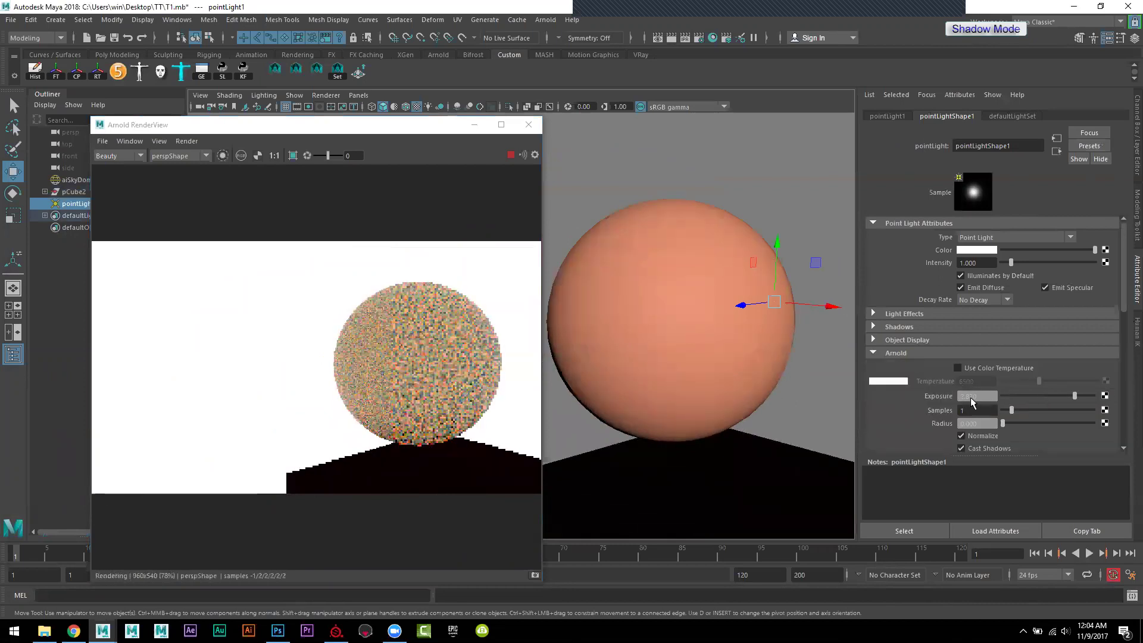
mouse_move(1075, 396)
mouse_down()
mouse_move(1133, 404)
mouse_move(1072, 408)
mouse_up()
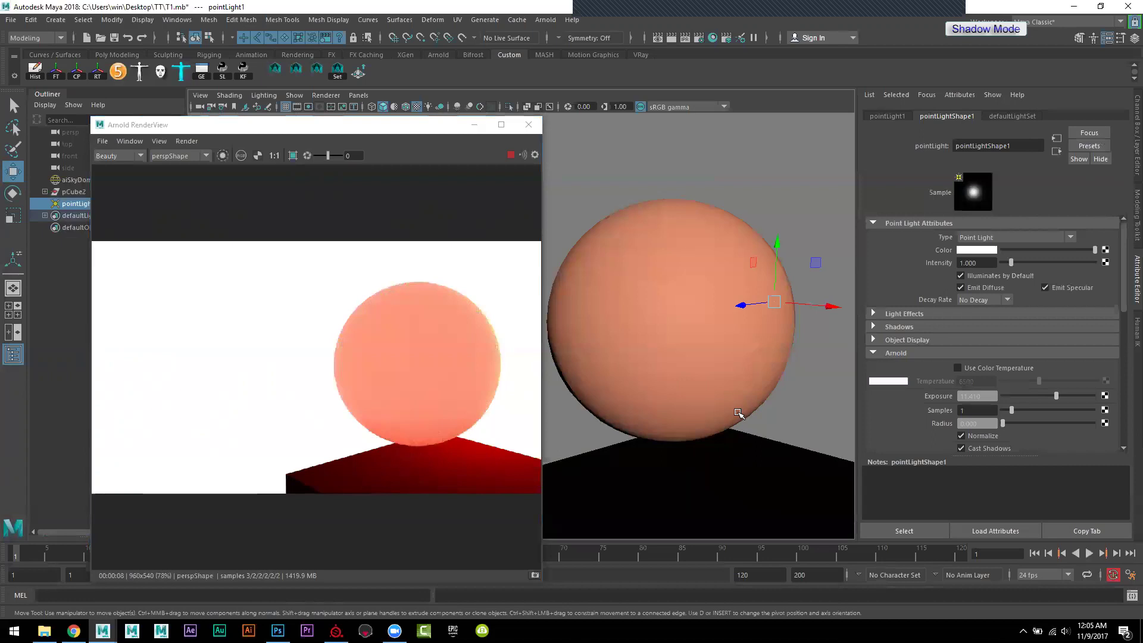
click(739, 412)
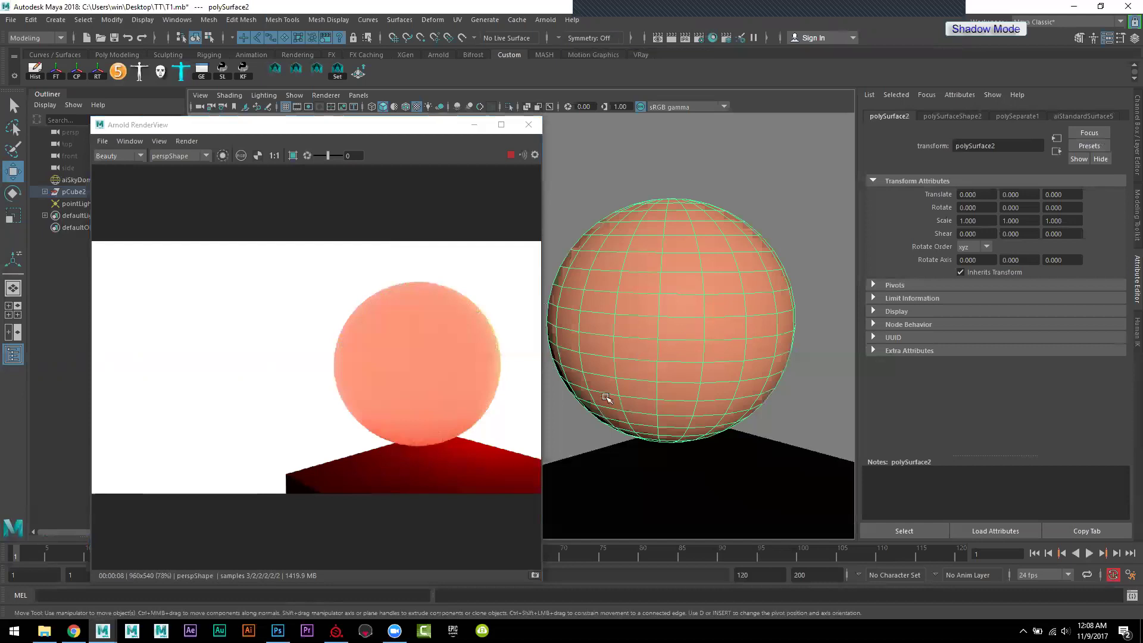
Step: Set Subsurface Scale to about 0.68, darken SubSurface Color, and drop Subsurface Weight to 0
mouse_move(631, 421)
alt+right_down()
mouse_move(696, 439)
mouse_move(625, 444)
mouse_move(675, 461)
alt+right_up()
alt+middle_drag(645, 457, 643, 458)
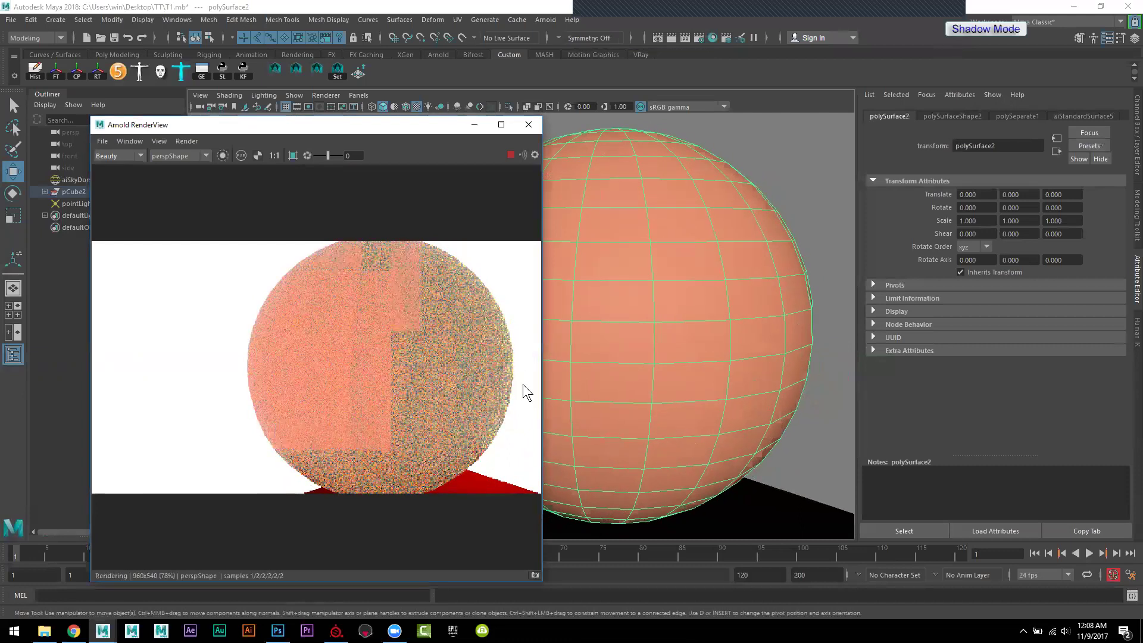
click(1067, 116)
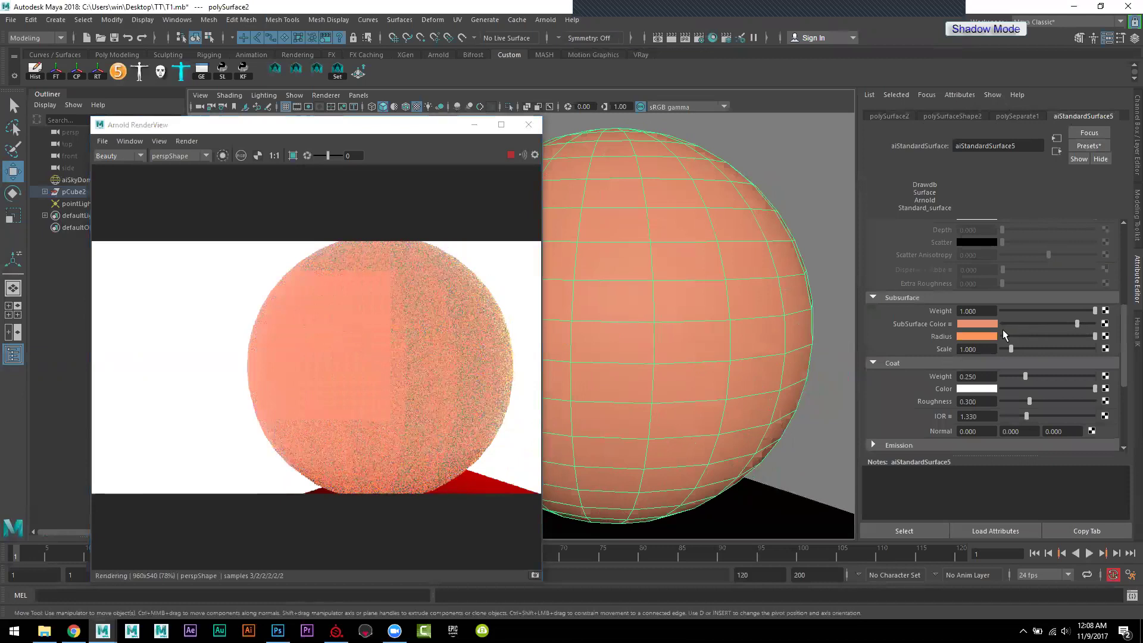
drag(1012, 349, 990, 363)
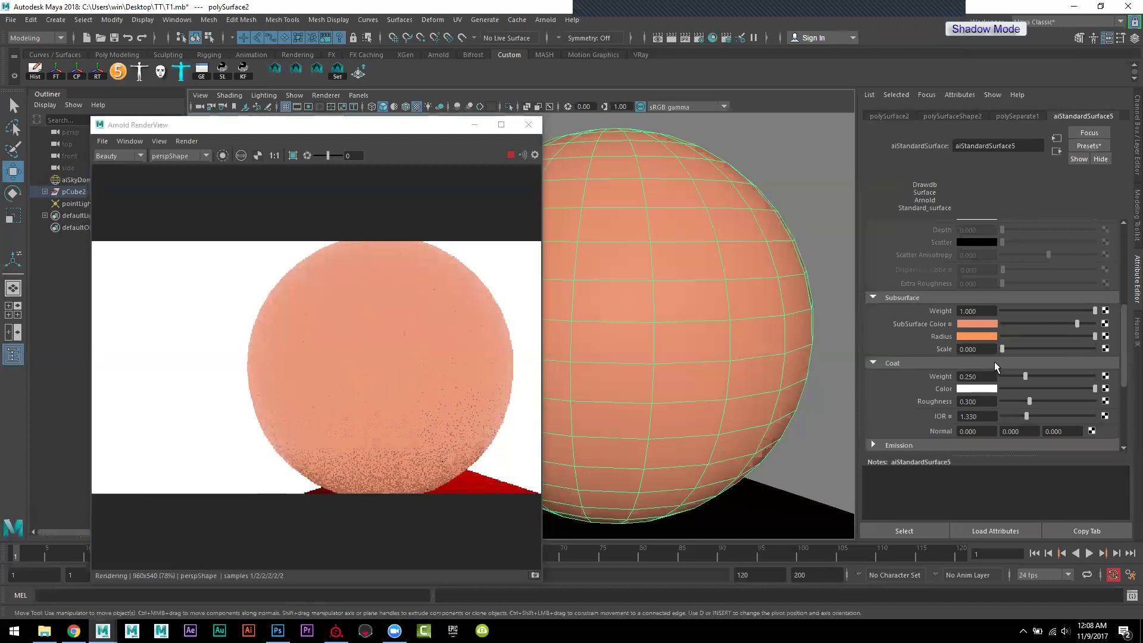
drag(989, 363, 1003, 360)
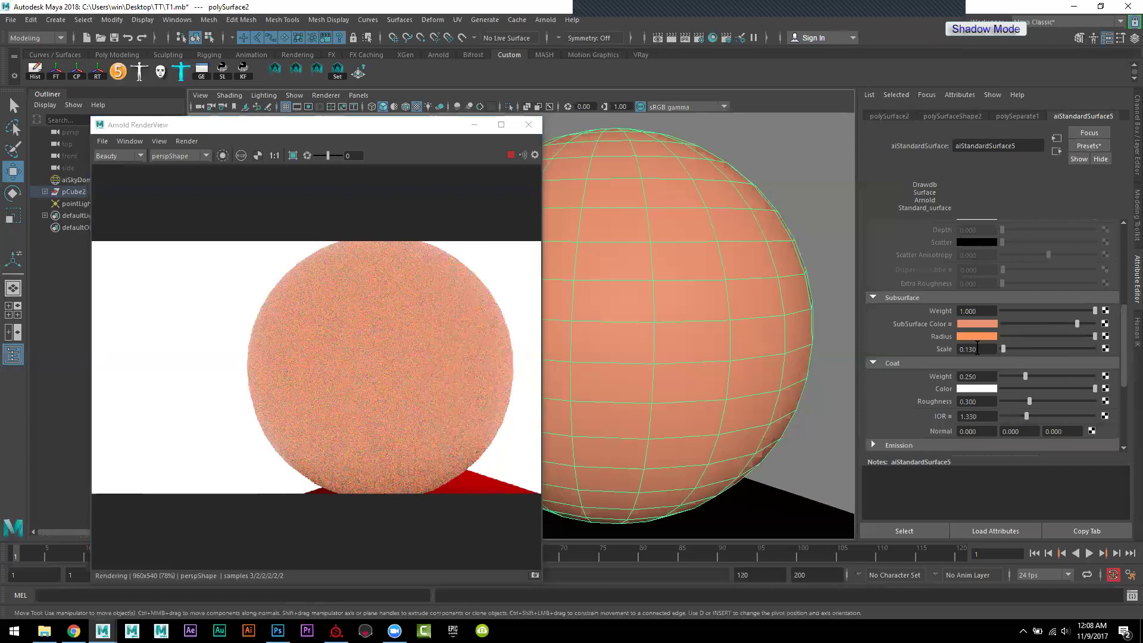
drag(1003, 349, 1010, 349)
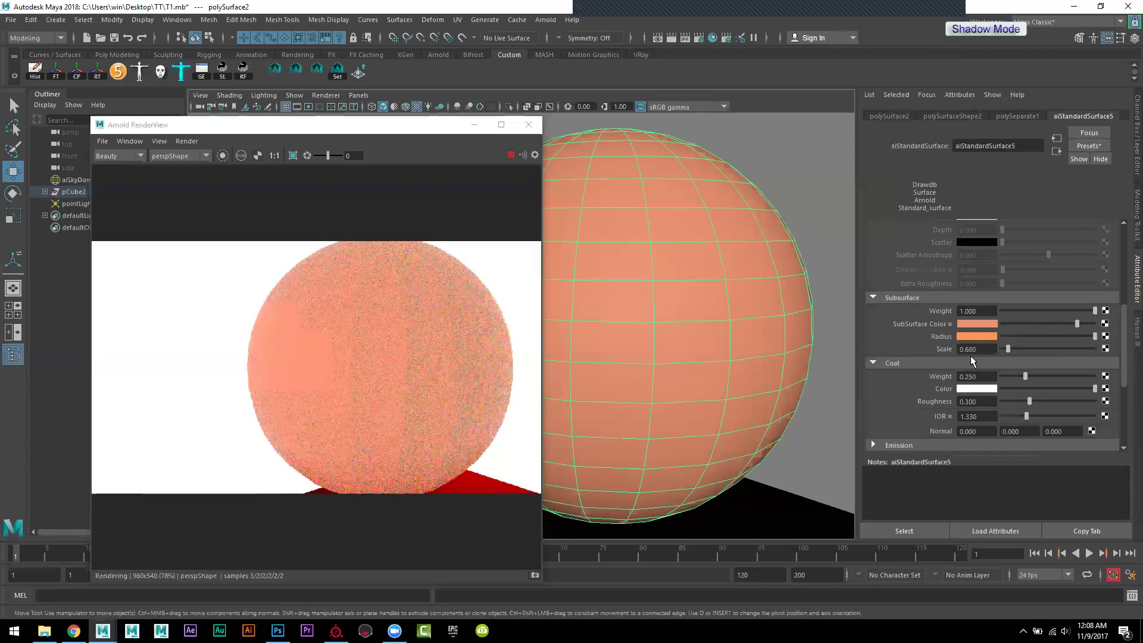
drag(1076, 323, 1044, 327)
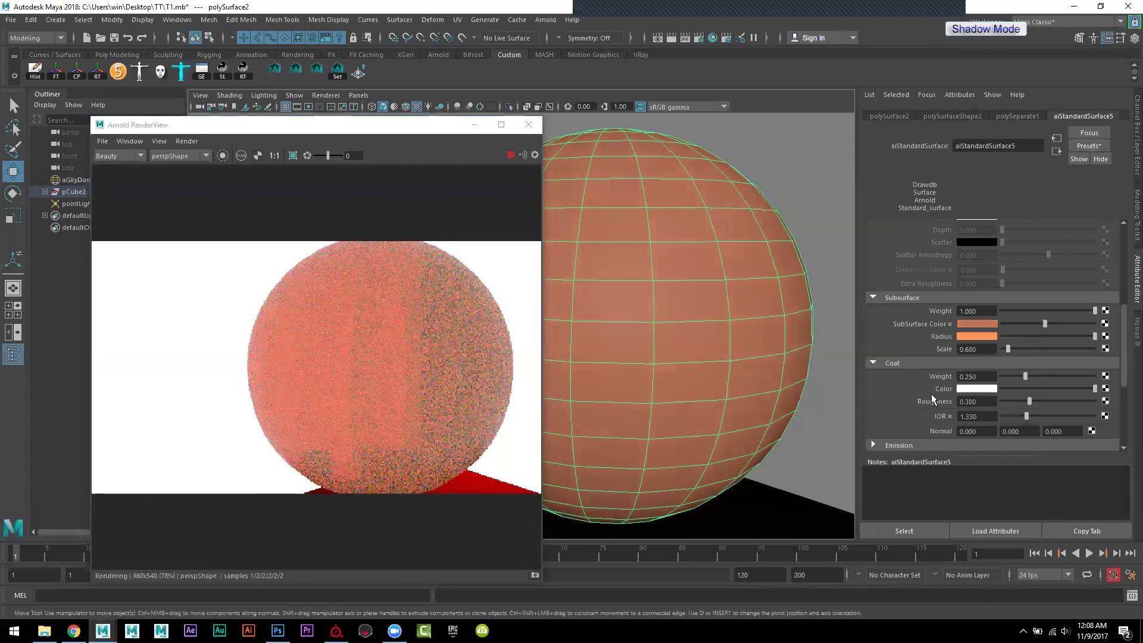
drag(1094, 311, 920, 327)
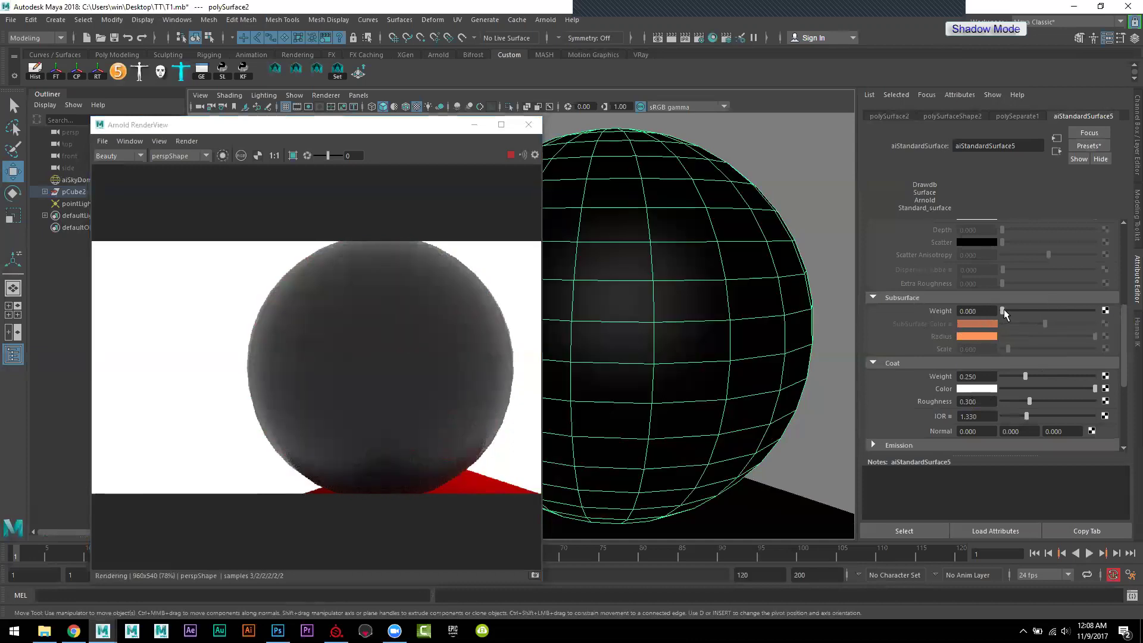
Step: Drag aiStandardSurface5's subsurface weight back to 1.000 so the Arnold render shows an orange sphere
drag(1004, 309, 1102, 310)
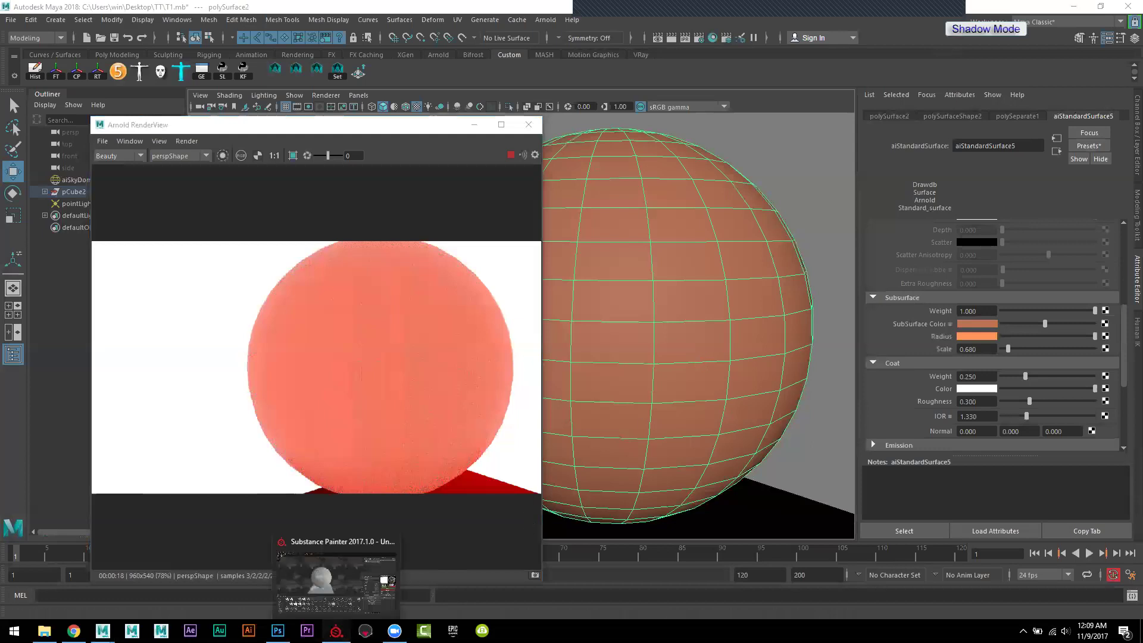
Step: Switch to Substance Painter and start a new project, discarding the current one's changes
click(337, 631)
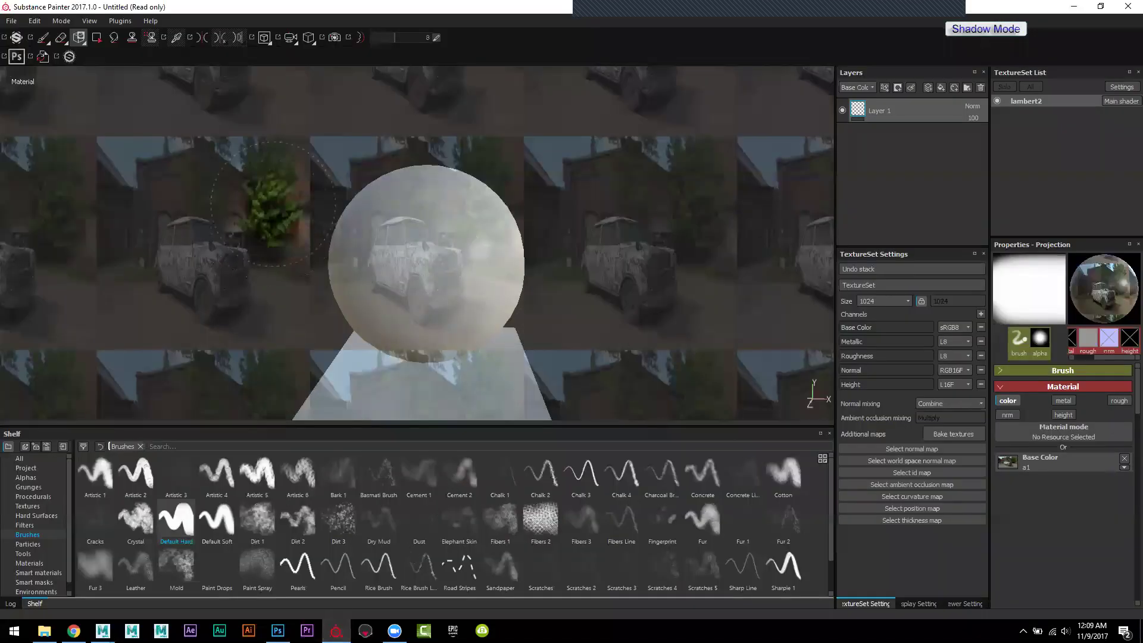
click(11, 21)
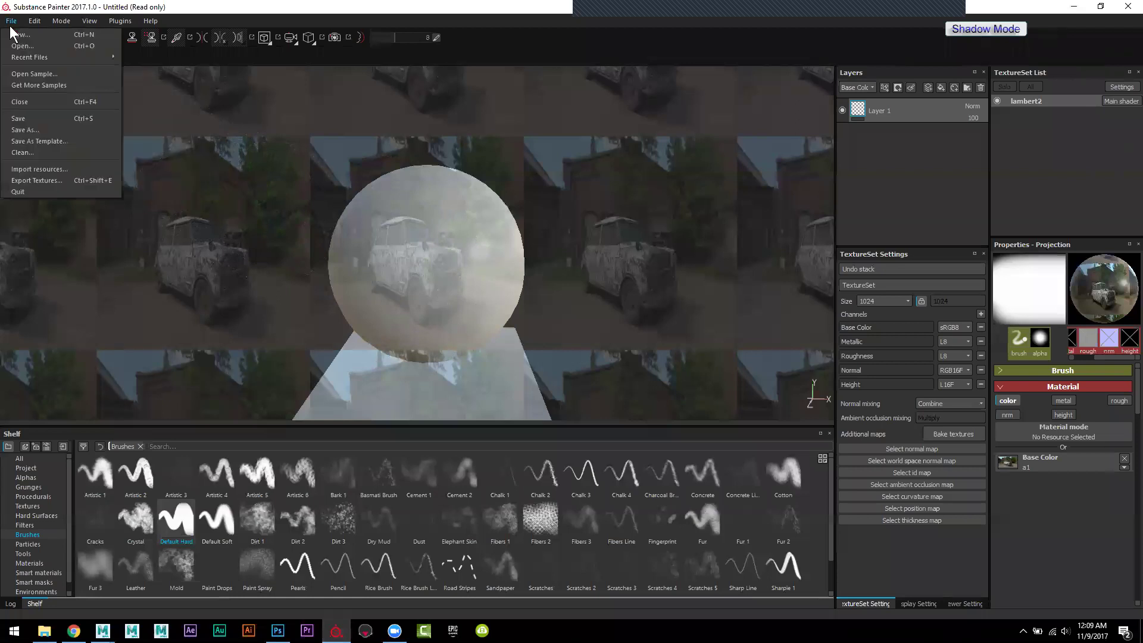
click(21, 31)
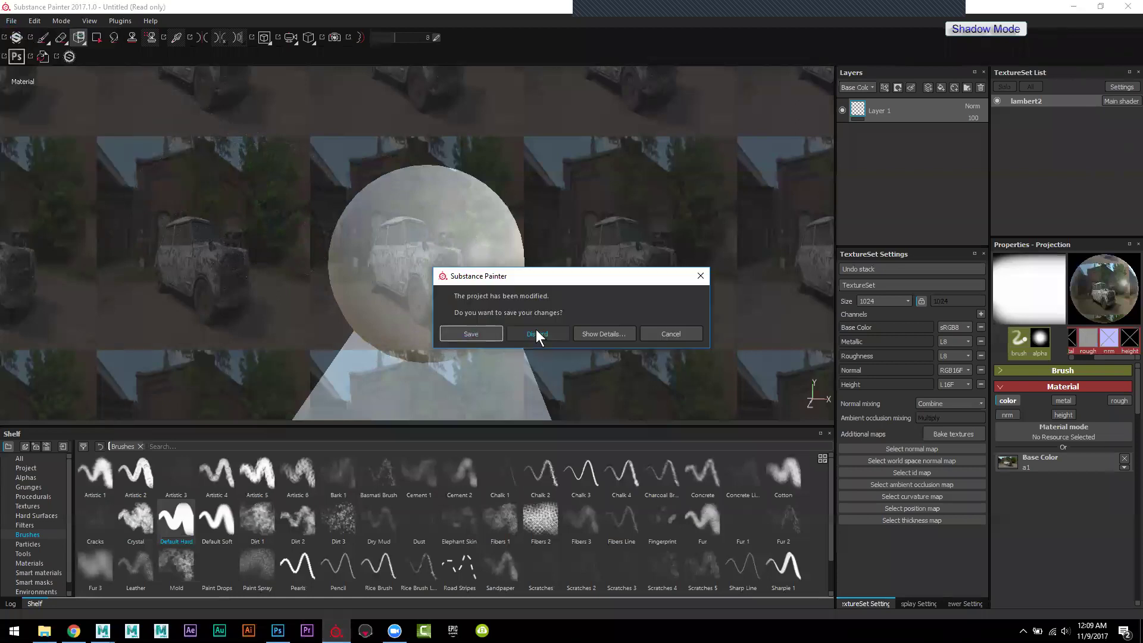
click(535, 334)
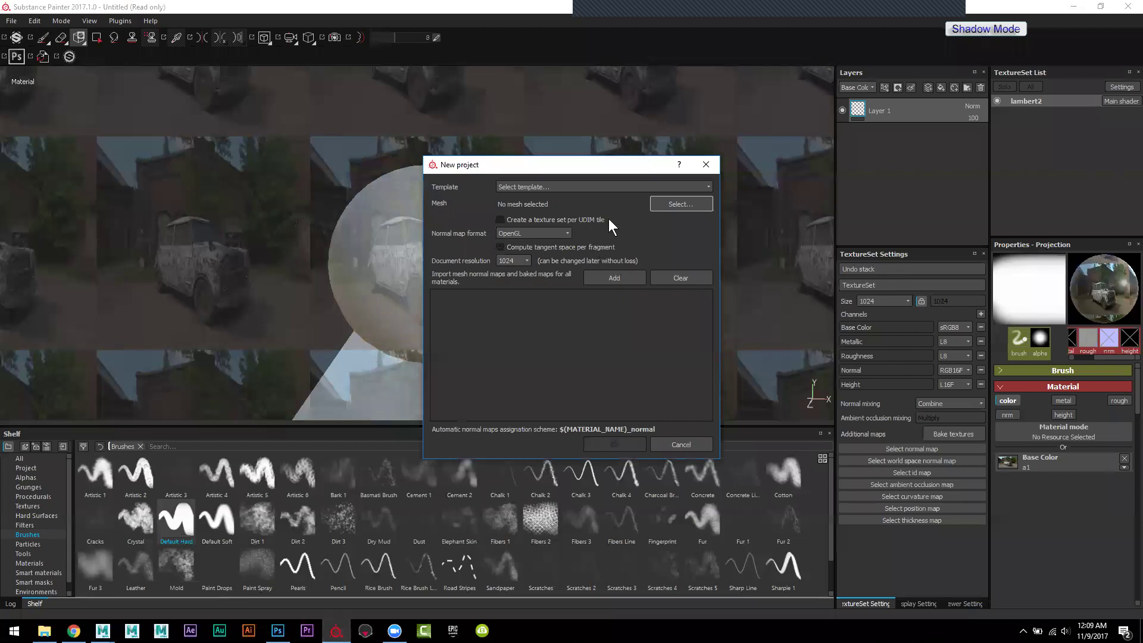
Step: Create the project from A.fbx with per-fragment tangent space and no baked maps
click(676, 206)
click(634, 274)
double_click(633, 274)
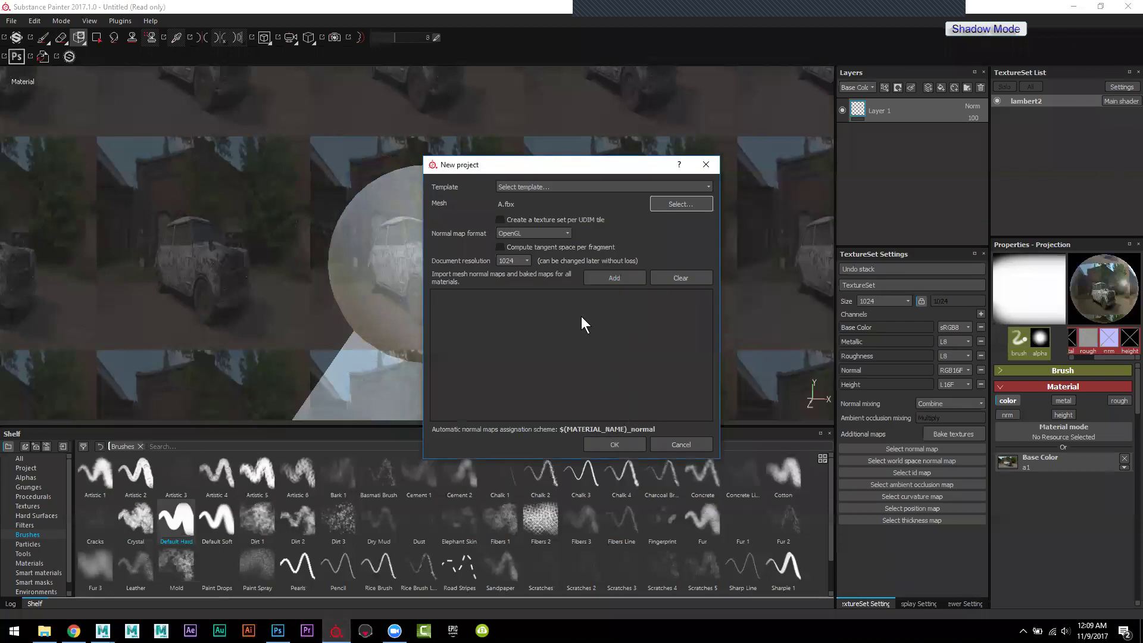
click(551, 249)
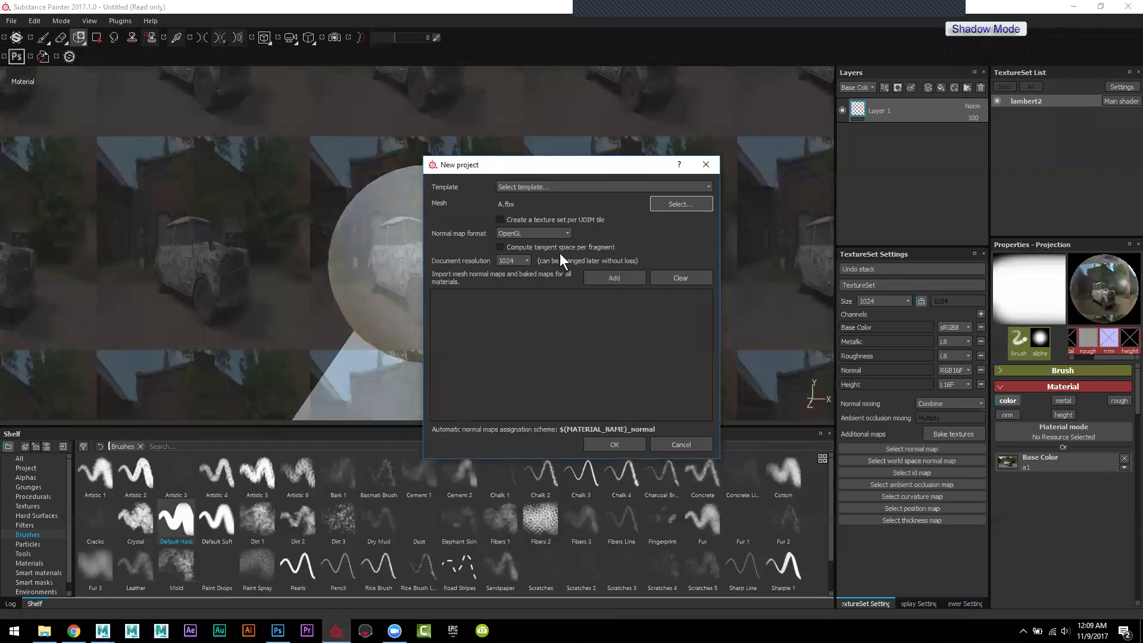
click(610, 276)
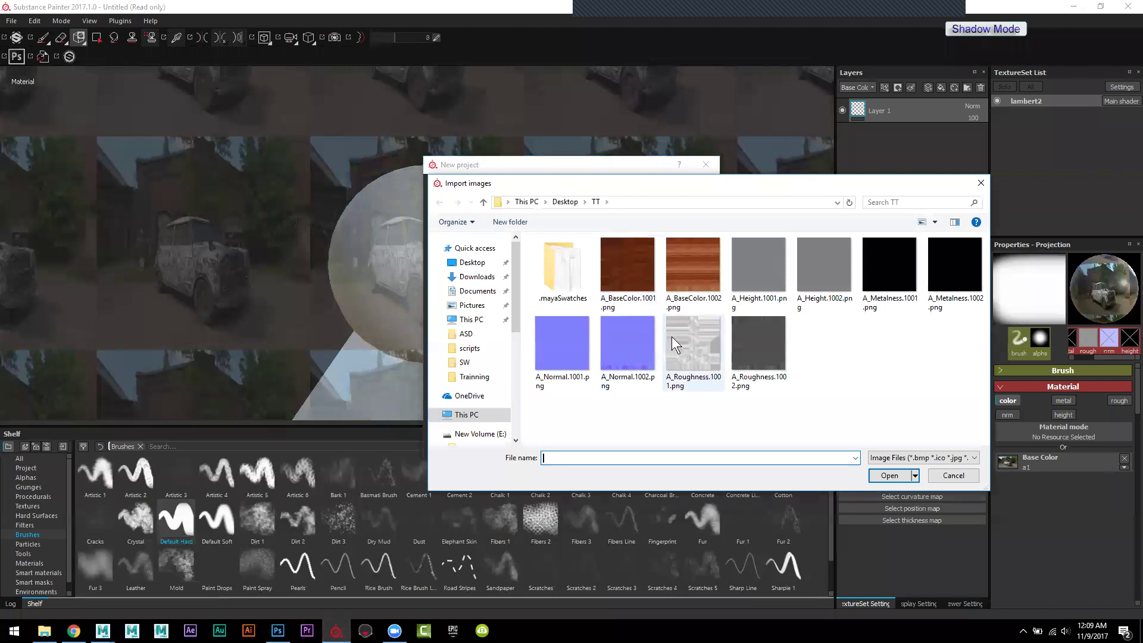
click(947, 473)
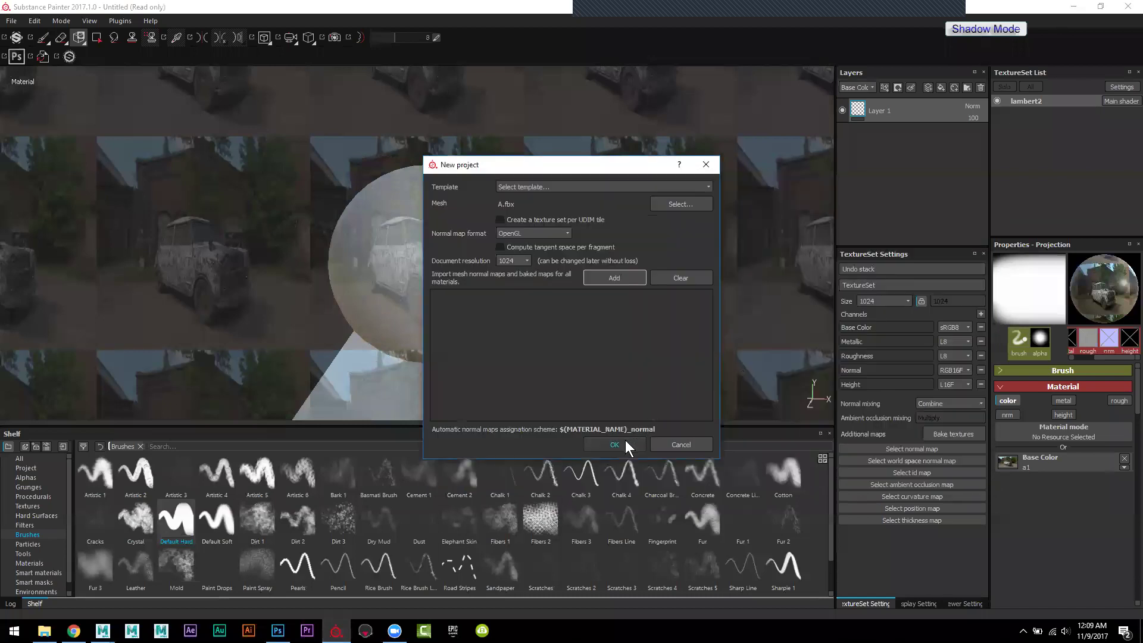
click(619, 445)
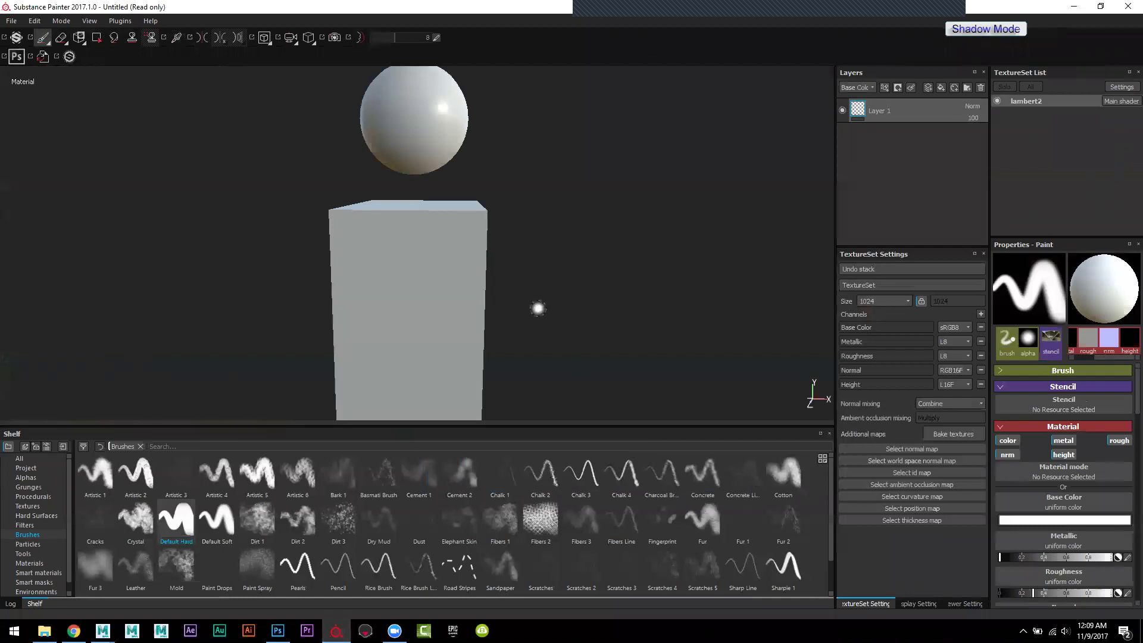
mouse_move(483, 188)
alt+mouse_down()
mouse_move(402, 188)
mouse_move(421, 262)
alt+mouse_up()
alt+right_drag(421, 263, 608, 328)
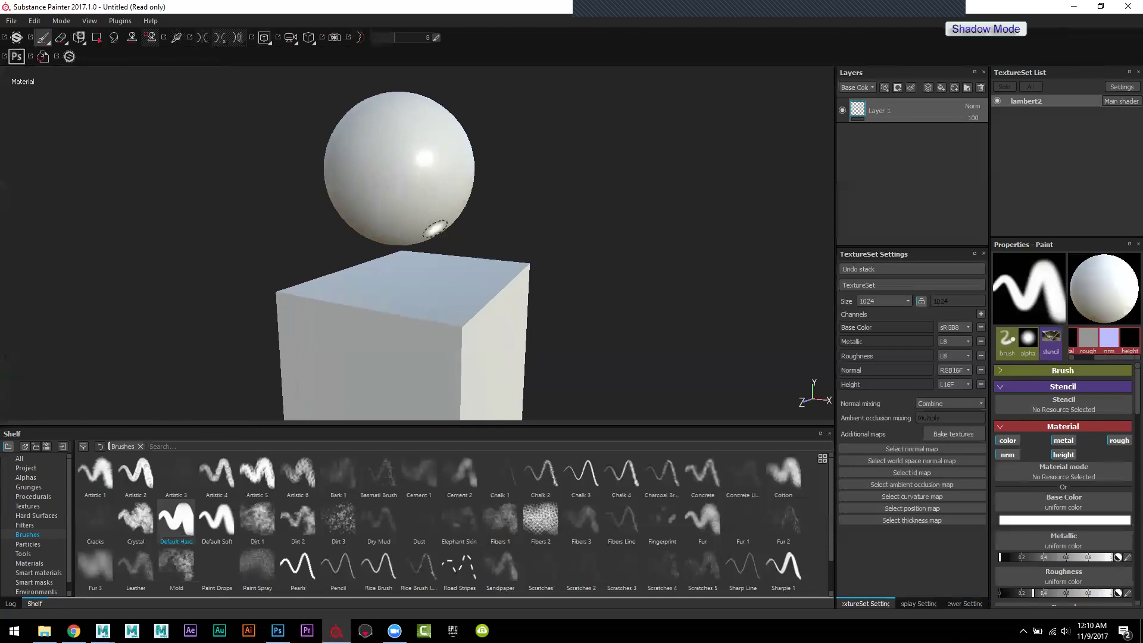
Step: Open the Export Textures dialog for lambert2 and its Config preset list
click(12, 21)
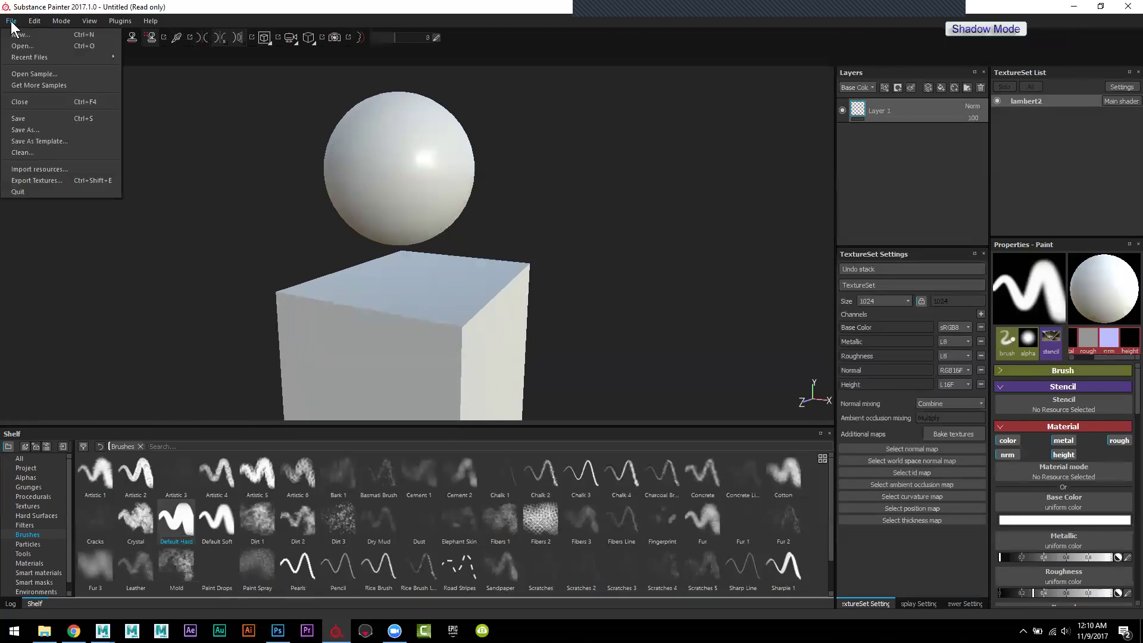
click(66, 180)
click(393, 180)
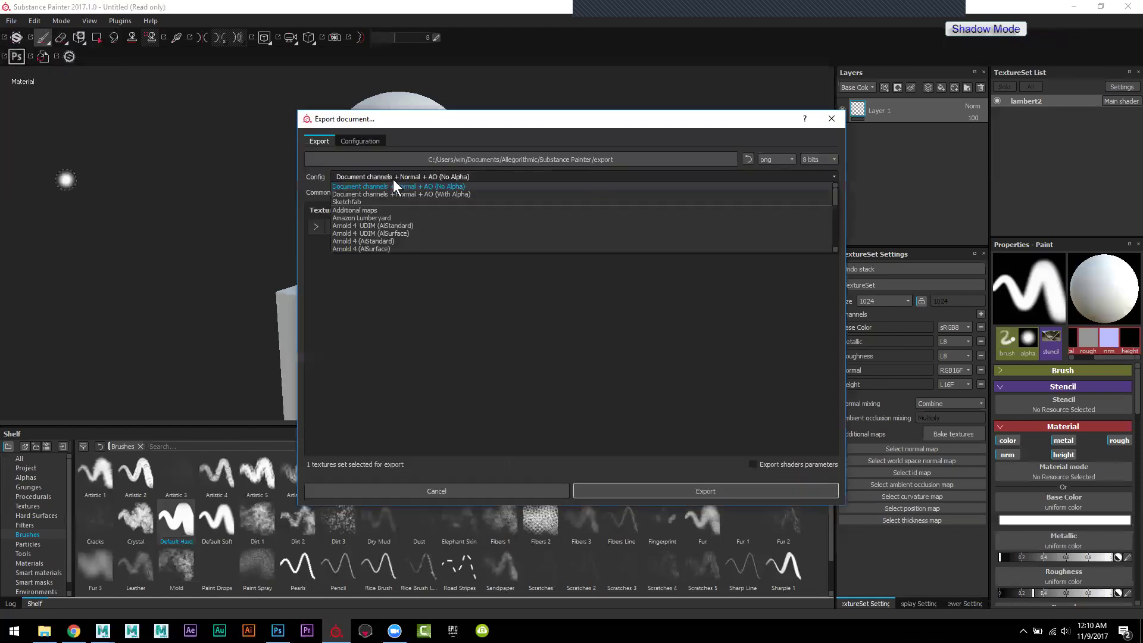
Step: Browse the export presets, then close the list keeping Document channels + Normal + AO (No Alpha)
scroll(438, 213, down, 2)
scroll(439, 213, down, 1)
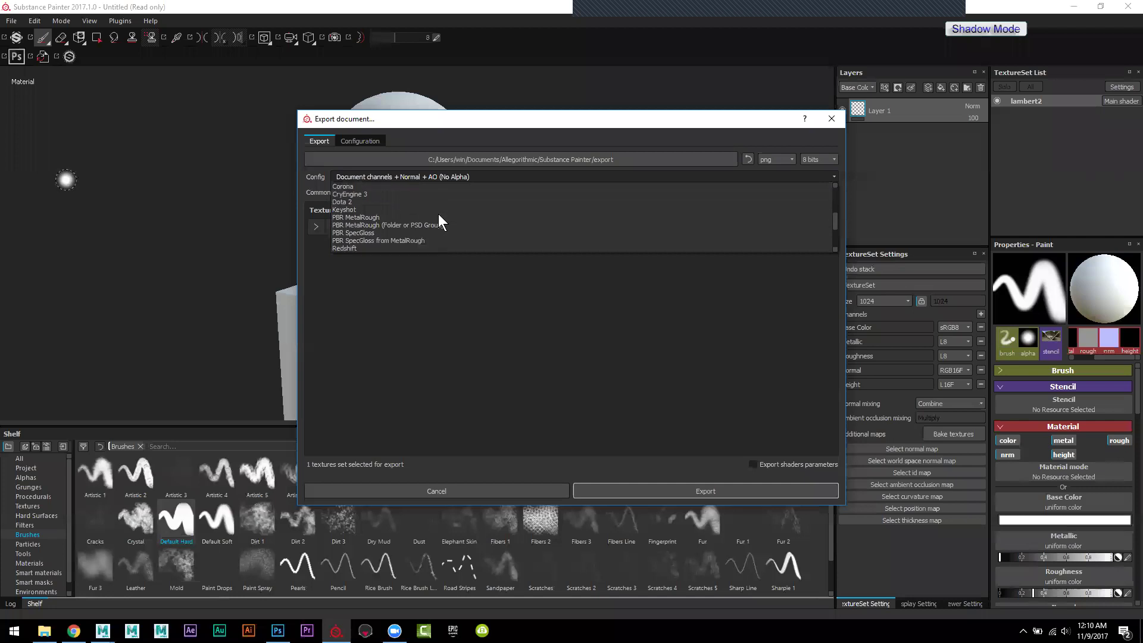
scroll(439, 214, down, 1)
scroll(438, 213, down, 1)
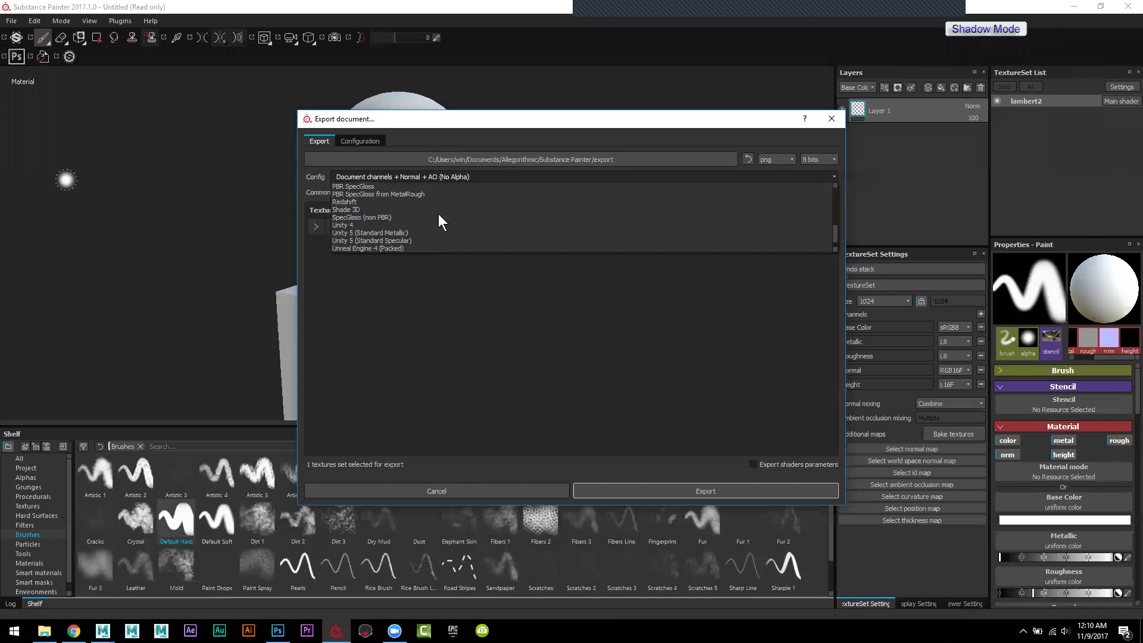
scroll(438, 213, down, 1)
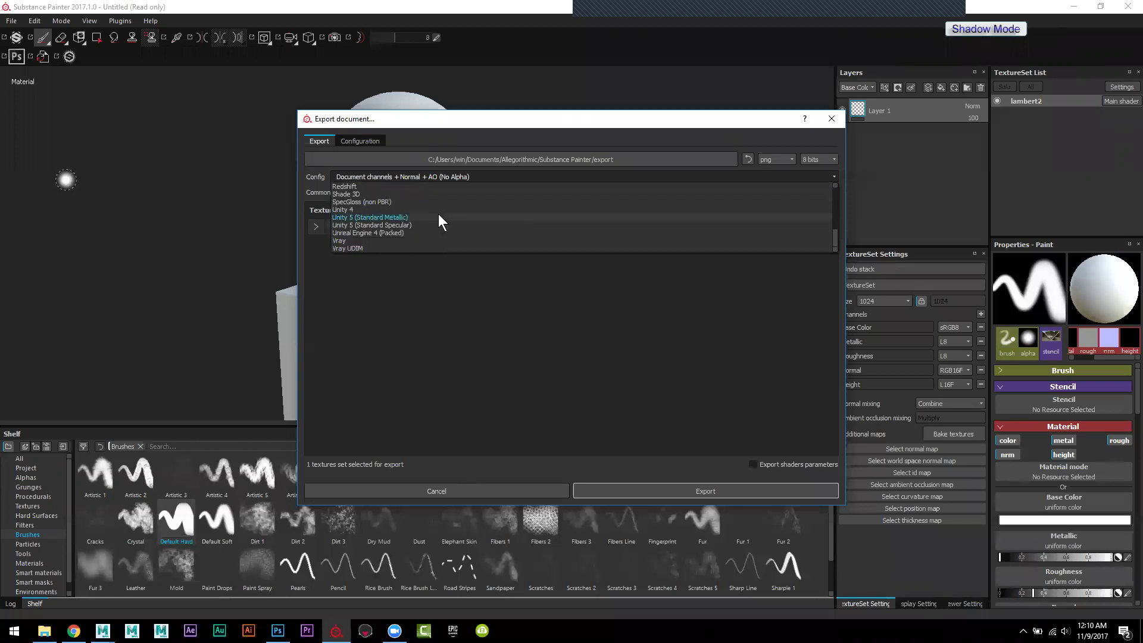
scroll(438, 213, up, 1)
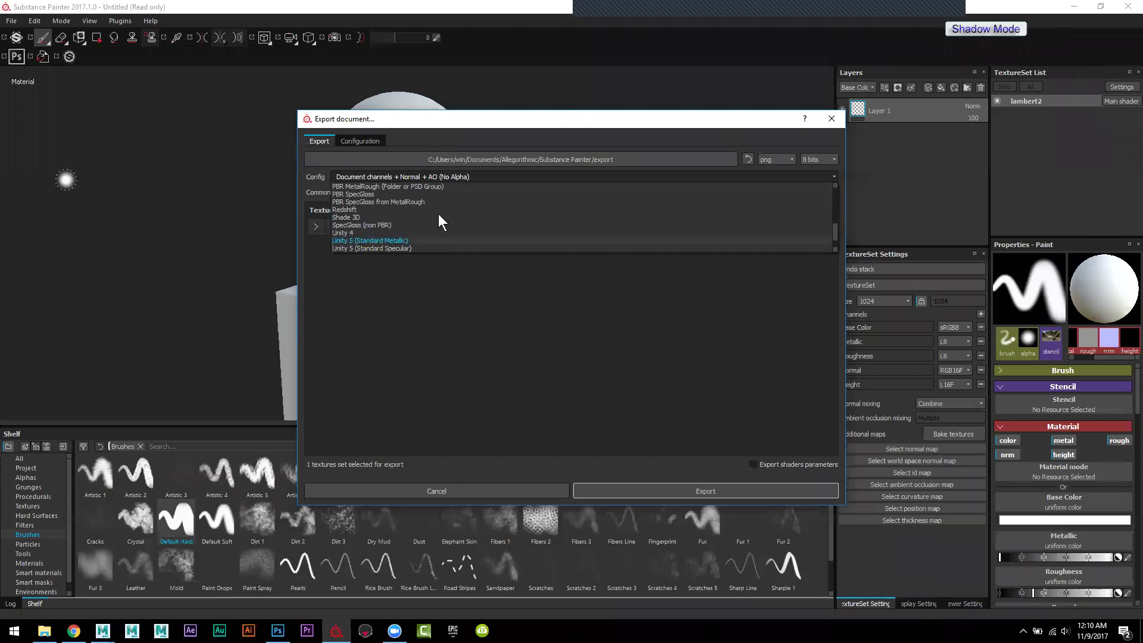
scroll(439, 215, up, 1)
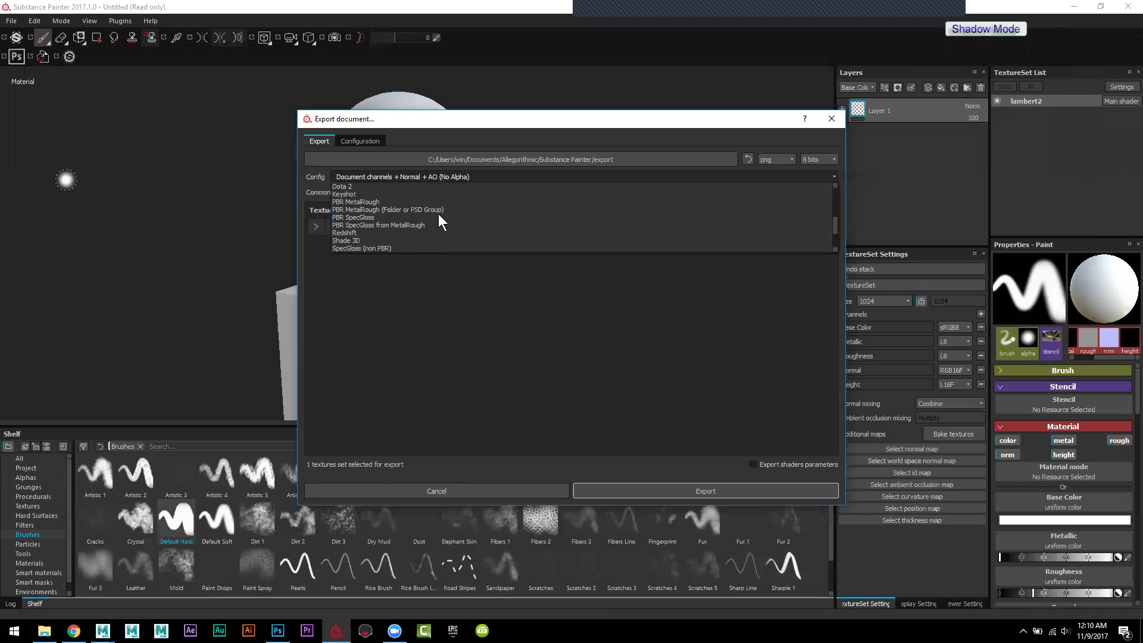
scroll(440, 221, down, 1)
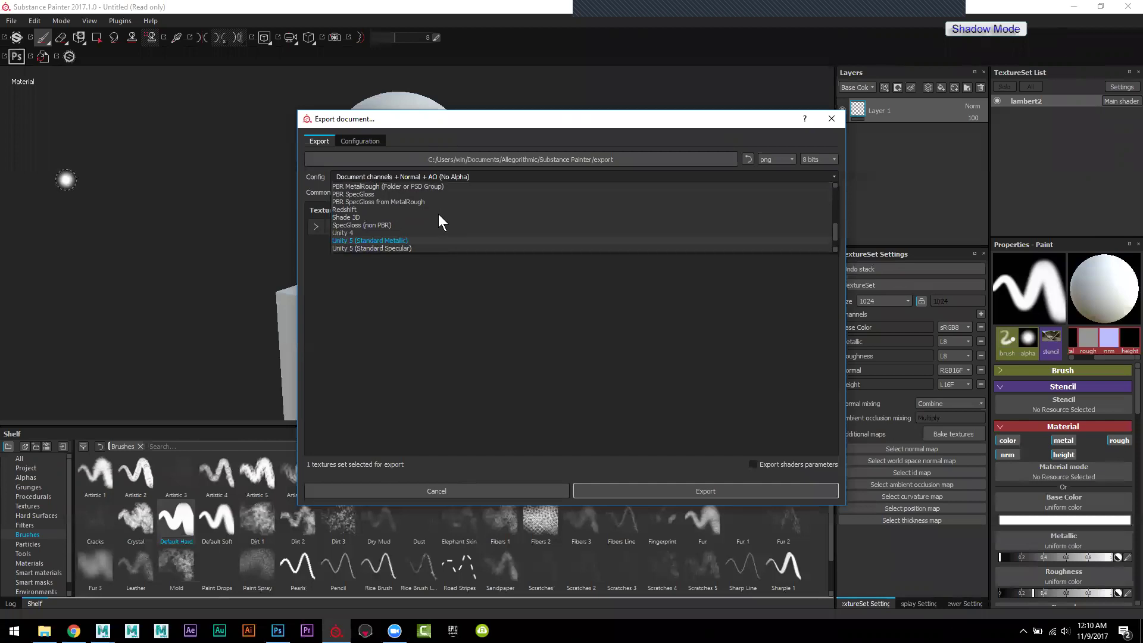
scroll(439, 215, down, 1)
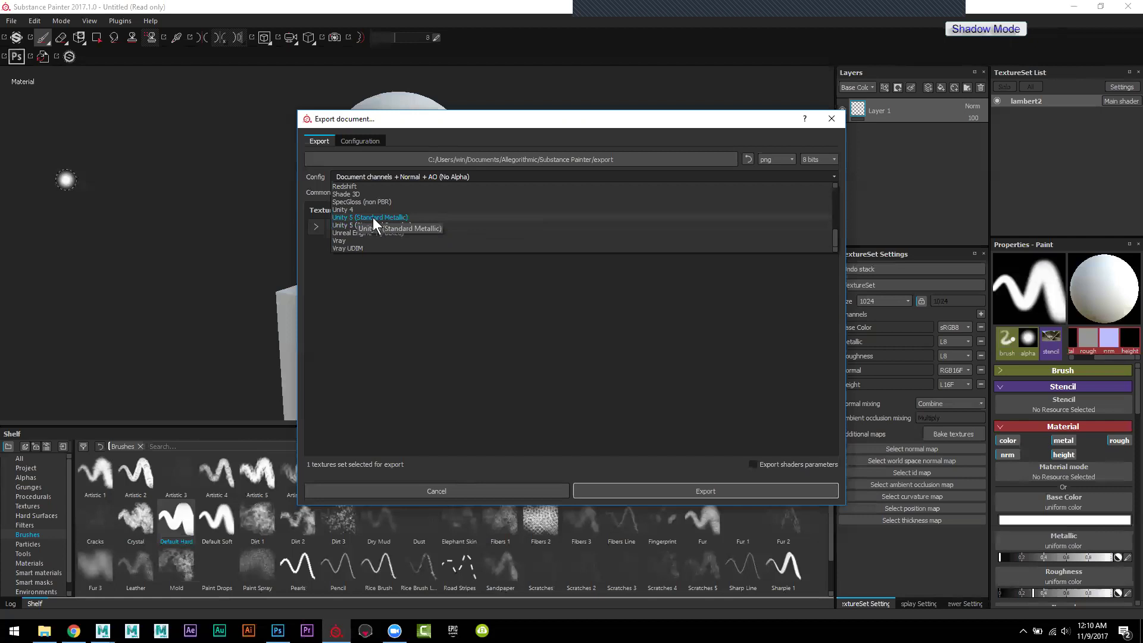
scroll(416, 222, up, 1)
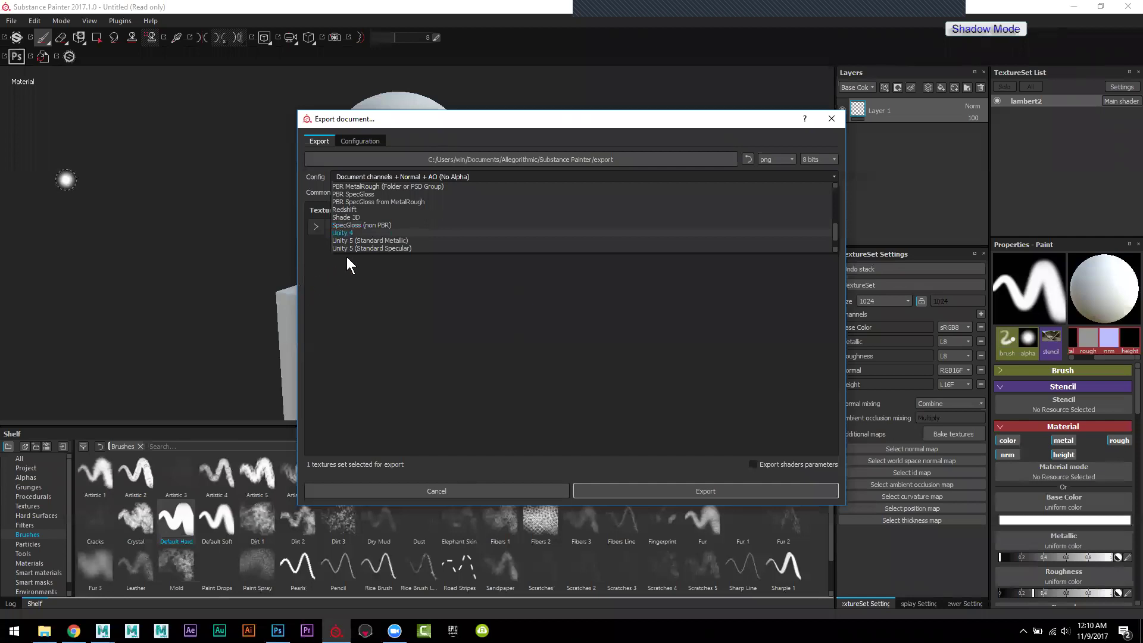
scroll(369, 244, down, 1)
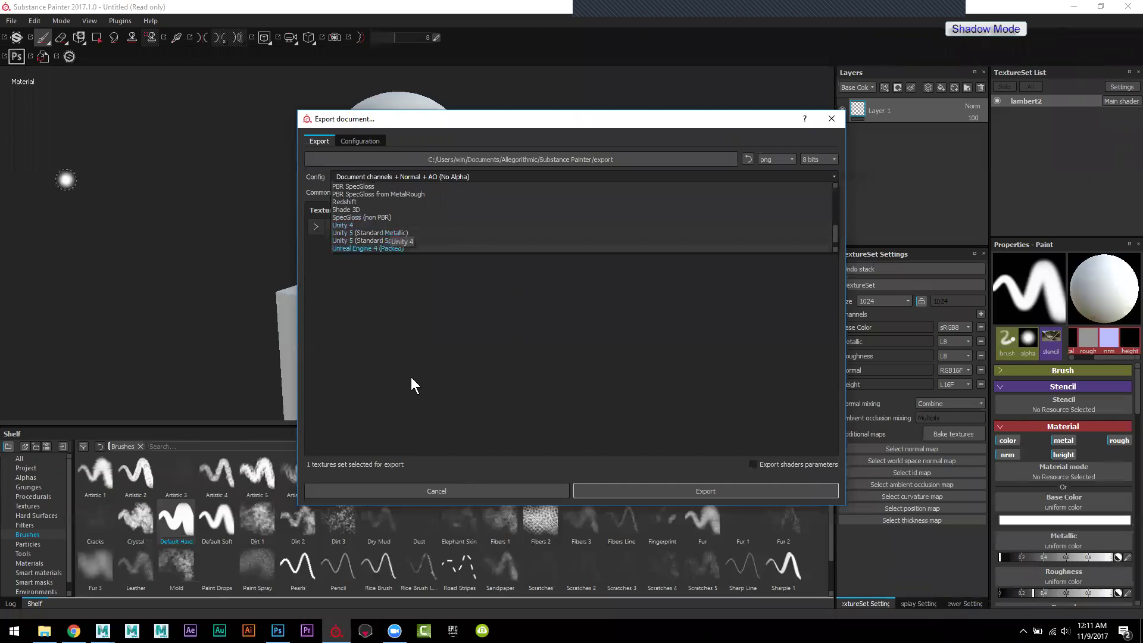
click(103, 631)
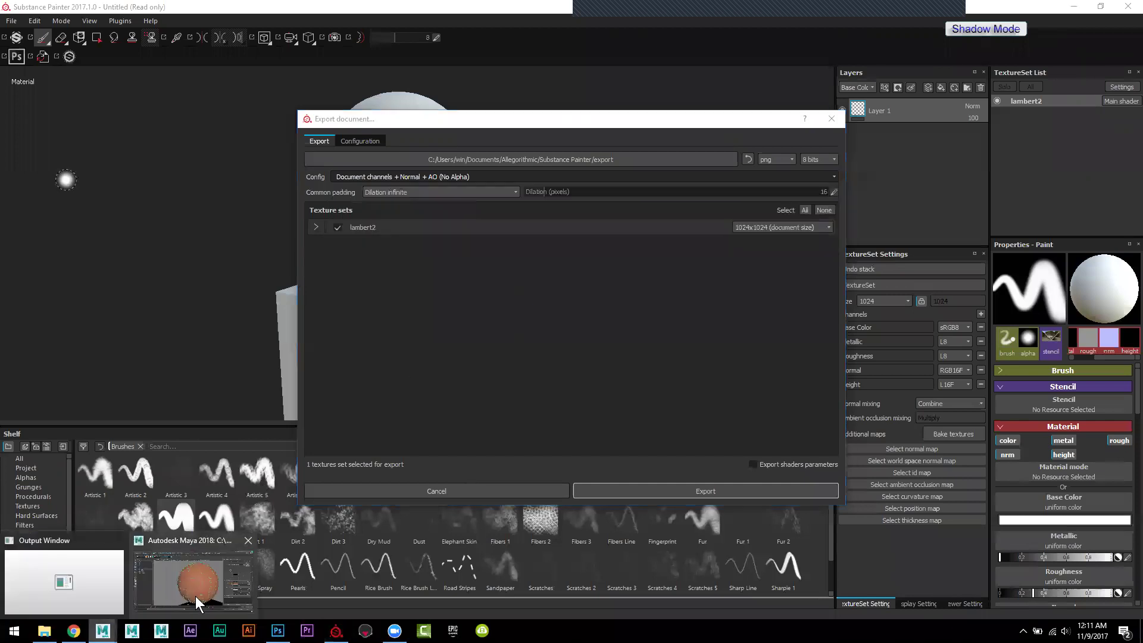
Step: In Maya, connect a new File texture node to the sphere shader's Base Color
click(202, 583)
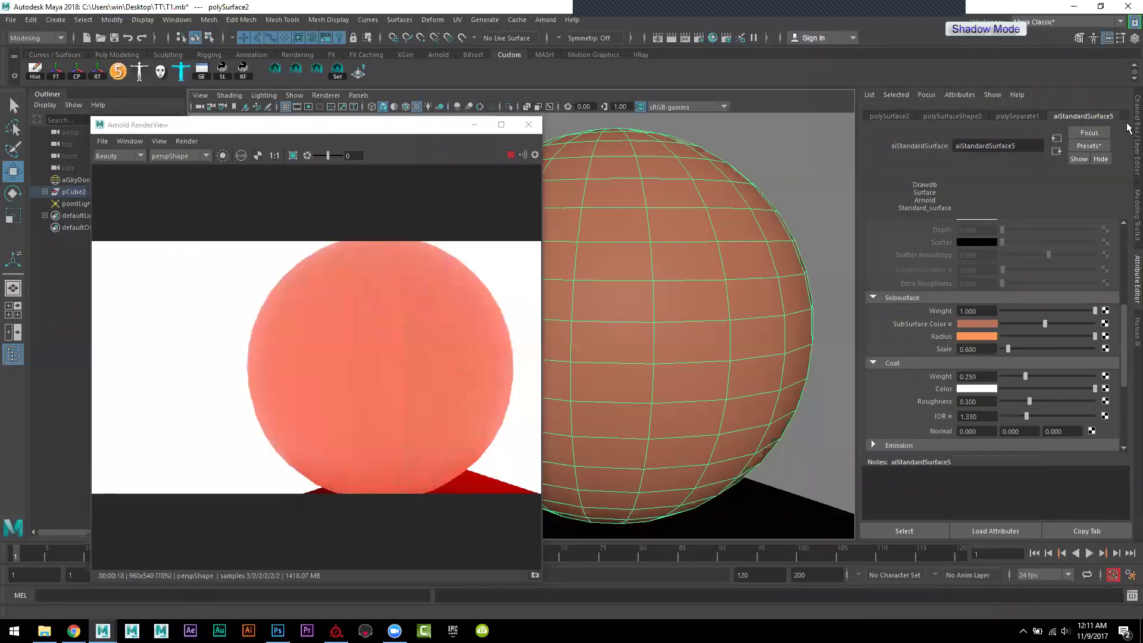
scroll(1081, 281, up, 5)
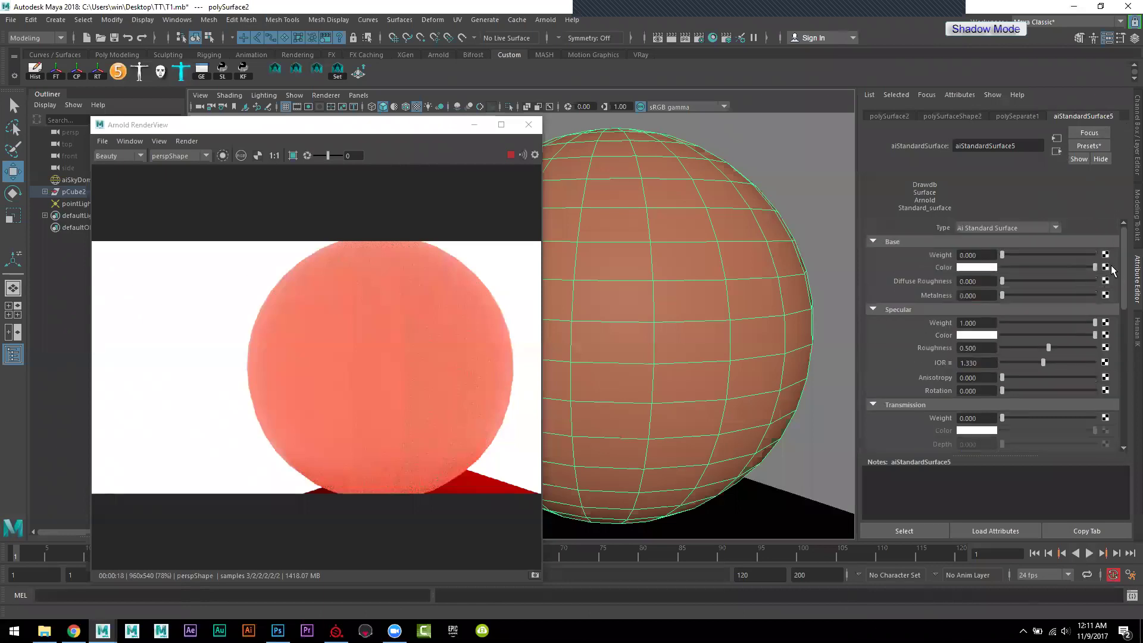
click(1106, 267)
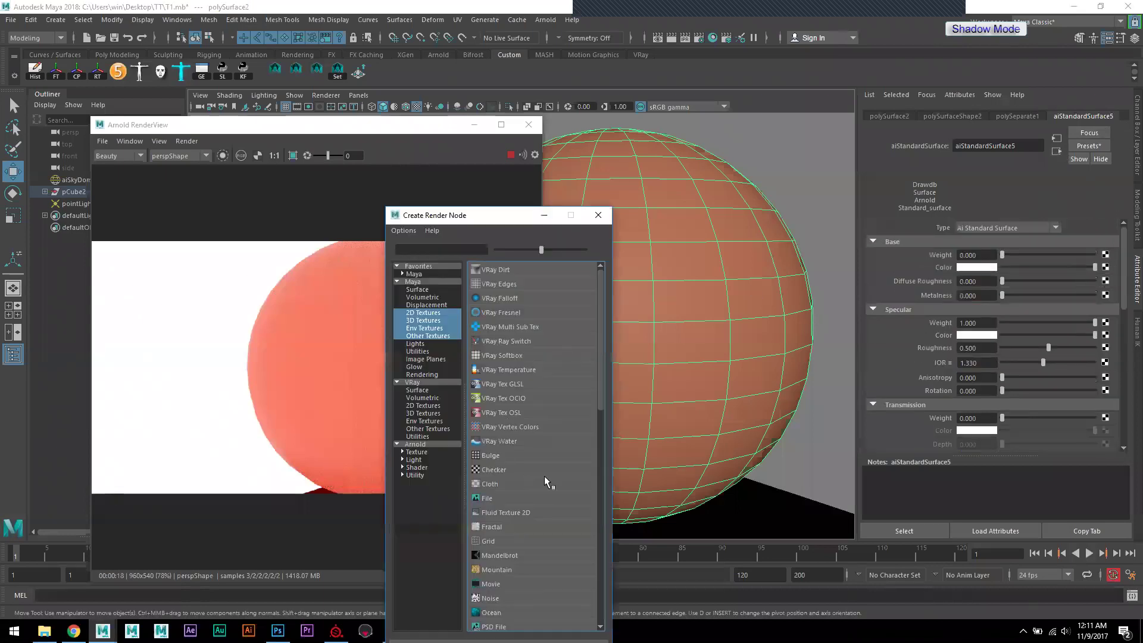
click(492, 500)
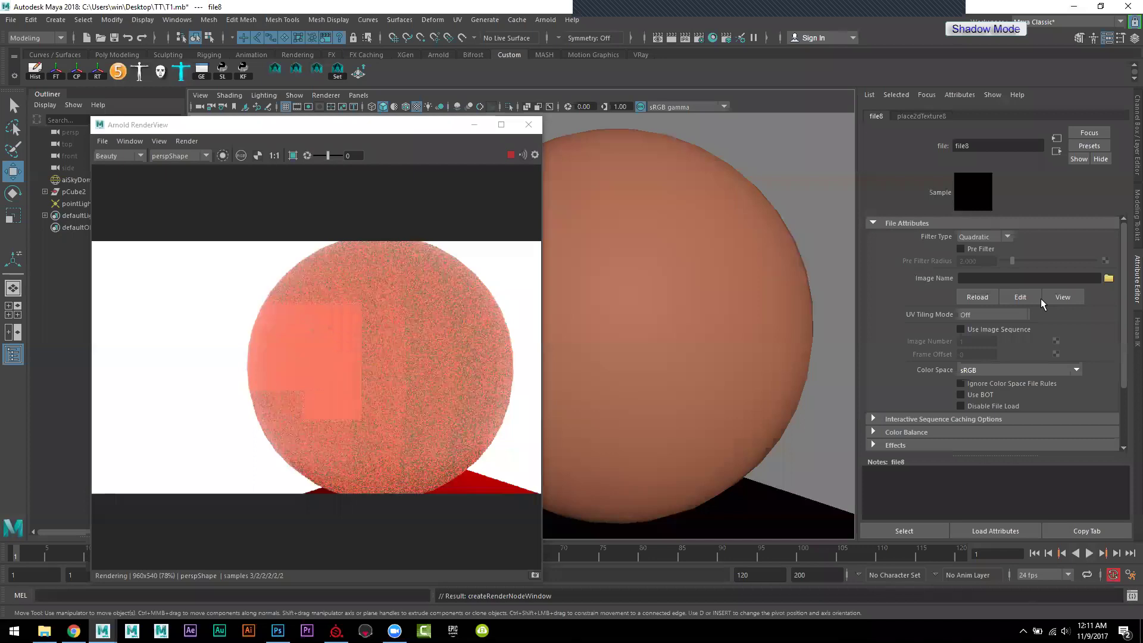
Step: Load AAAAA1_U1_V2.jpg into file8 and set UV Tiling Mode to UDIM (Mari)
click(1108, 278)
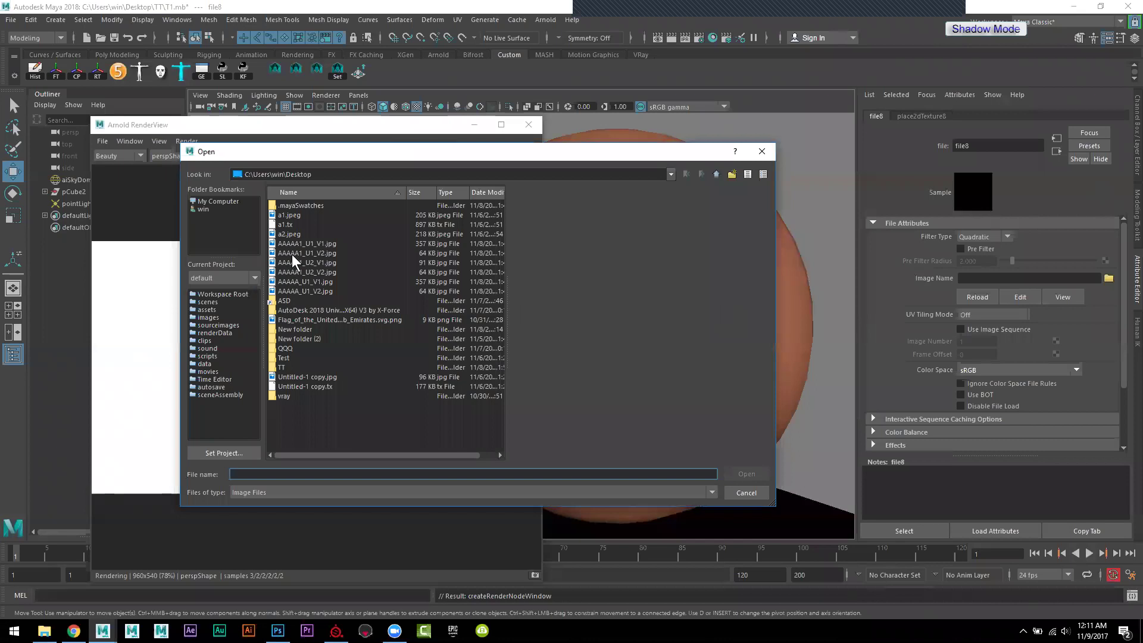
click(291, 255)
click(747, 474)
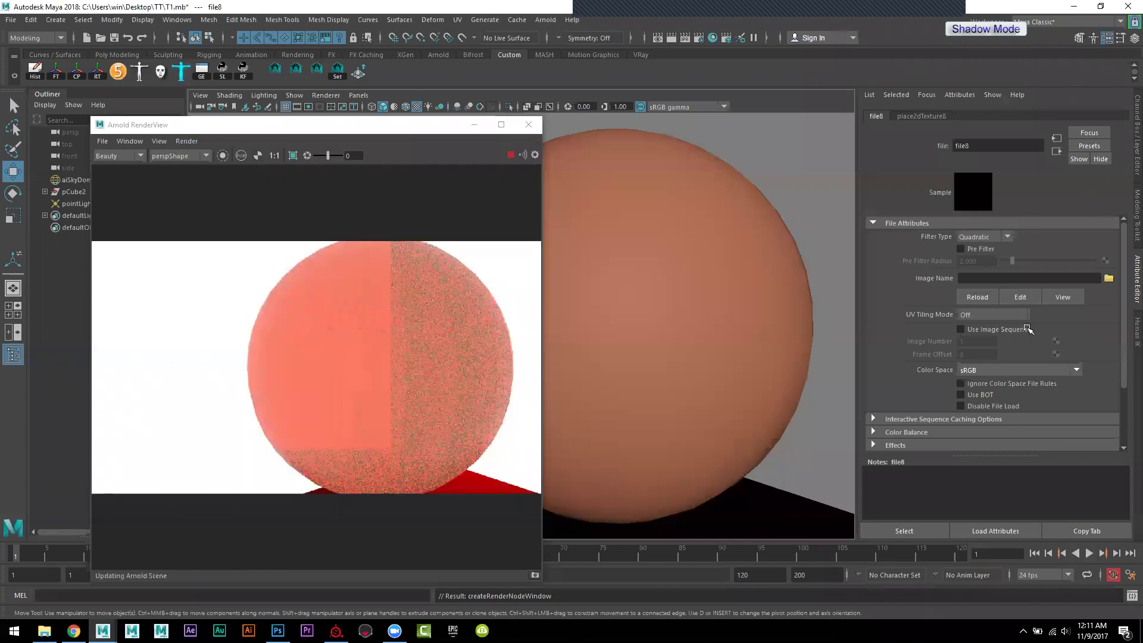
click(986, 315)
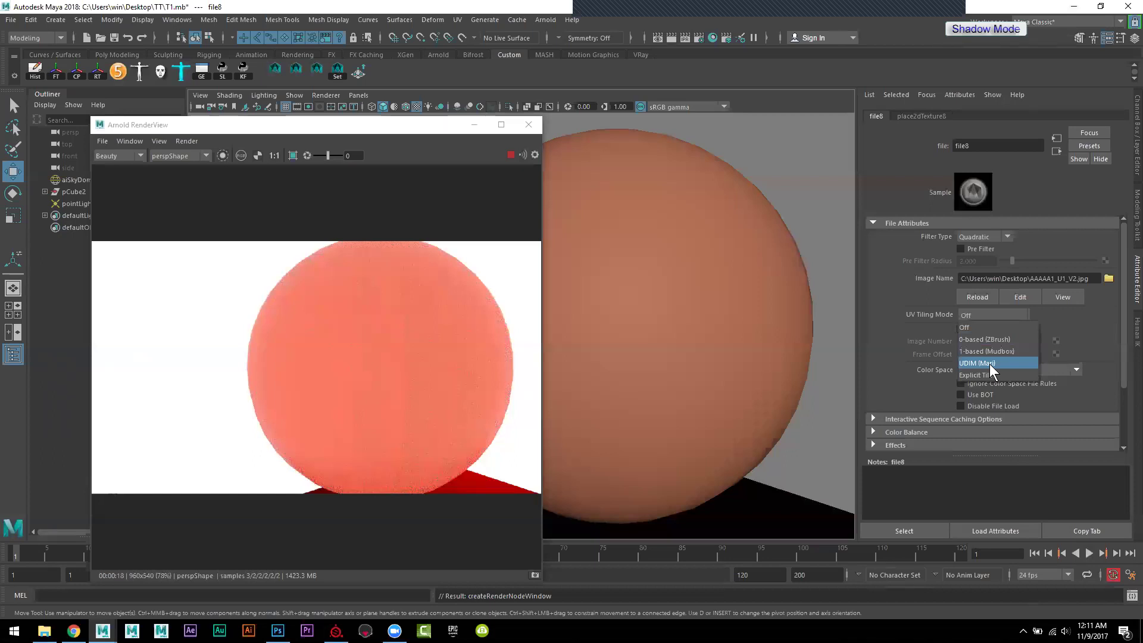
click(991, 366)
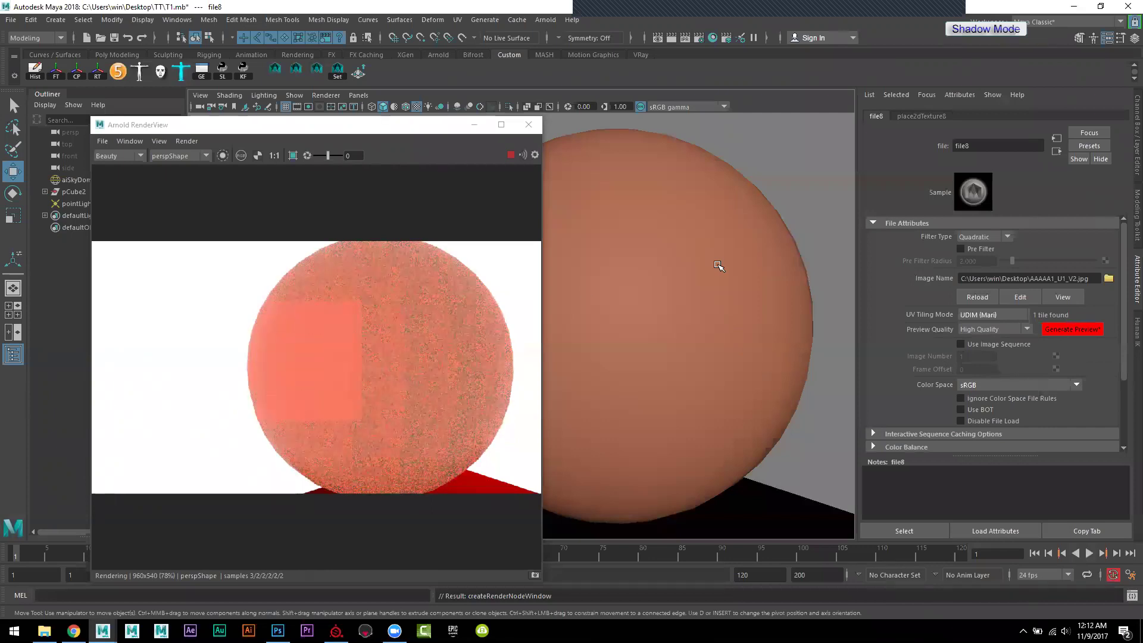
click(337, 631)
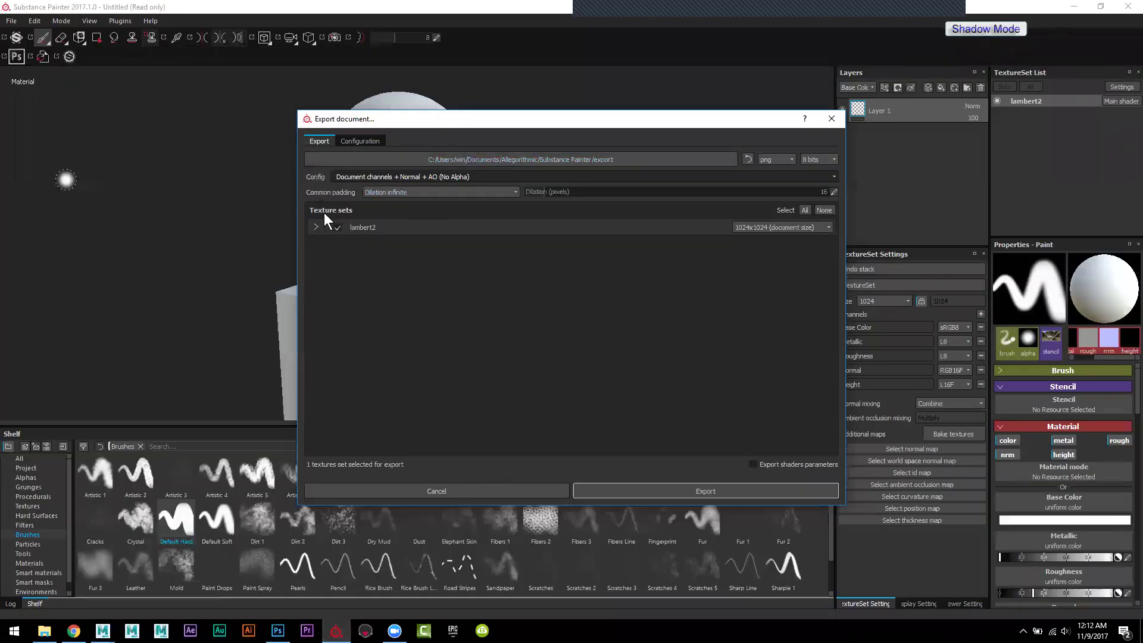
Step: Scroll through the export presets again and close Export Textures without exporting
click(411, 176)
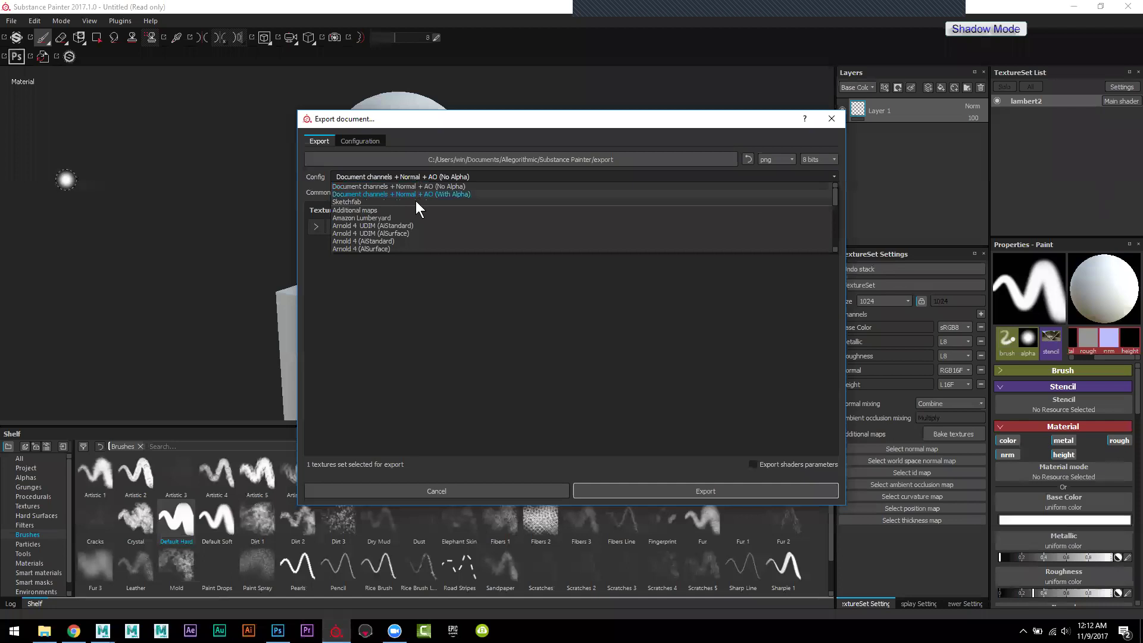
scroll(466, 223, down, 1)
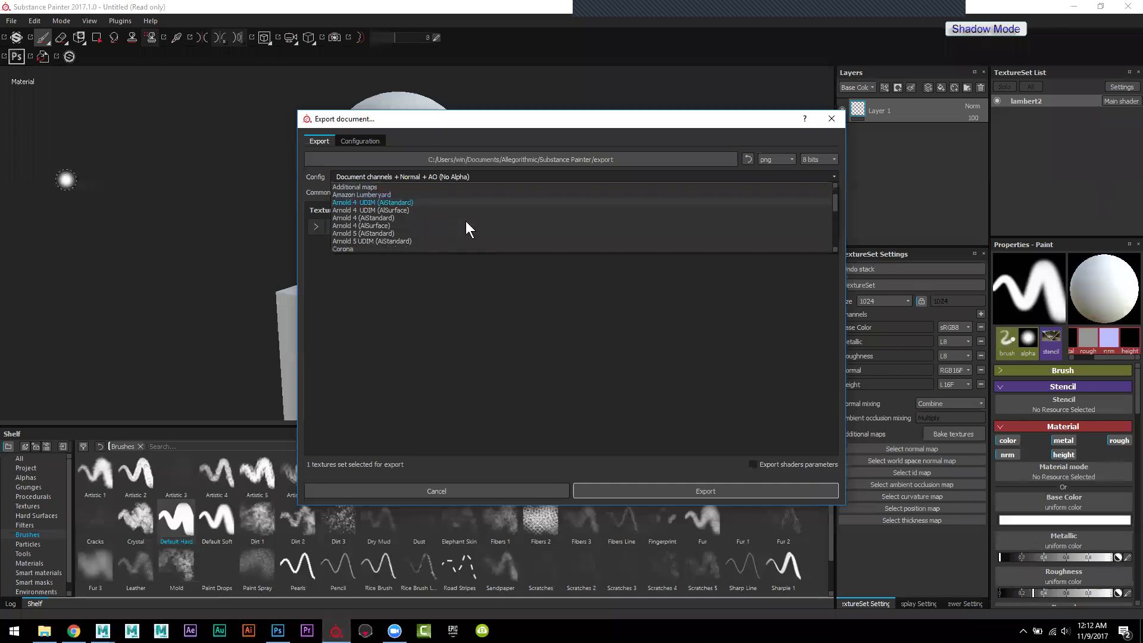
scroll(465, 220, down, 2)
scroll(465, 220, down, 1)
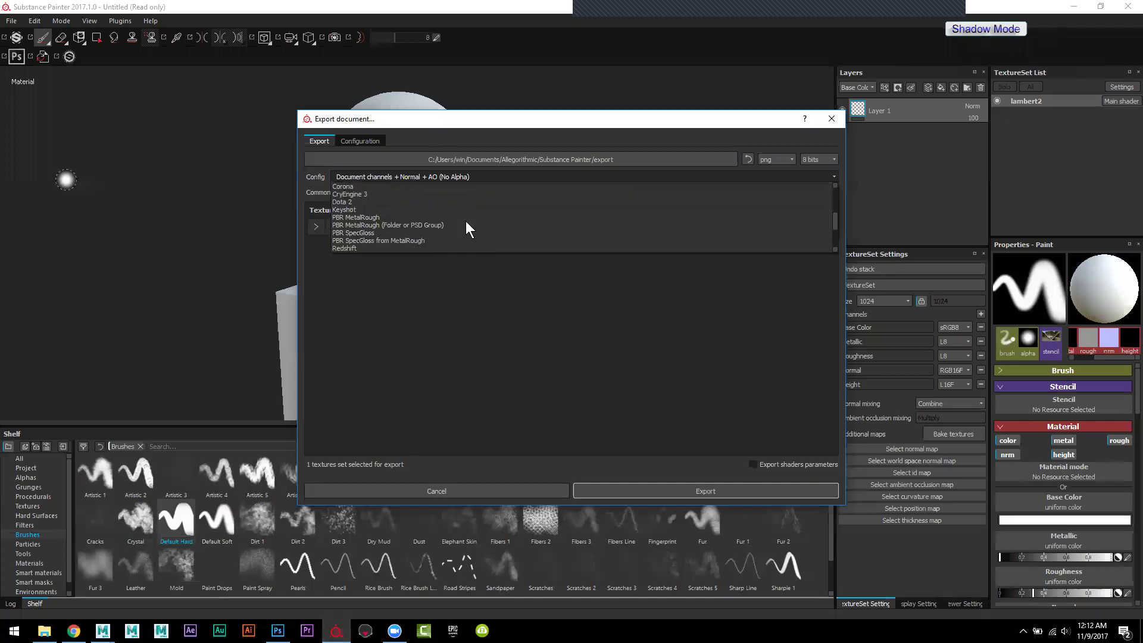
scroll(467, 228, down, 1)
scroll(466, 229, down, 1)
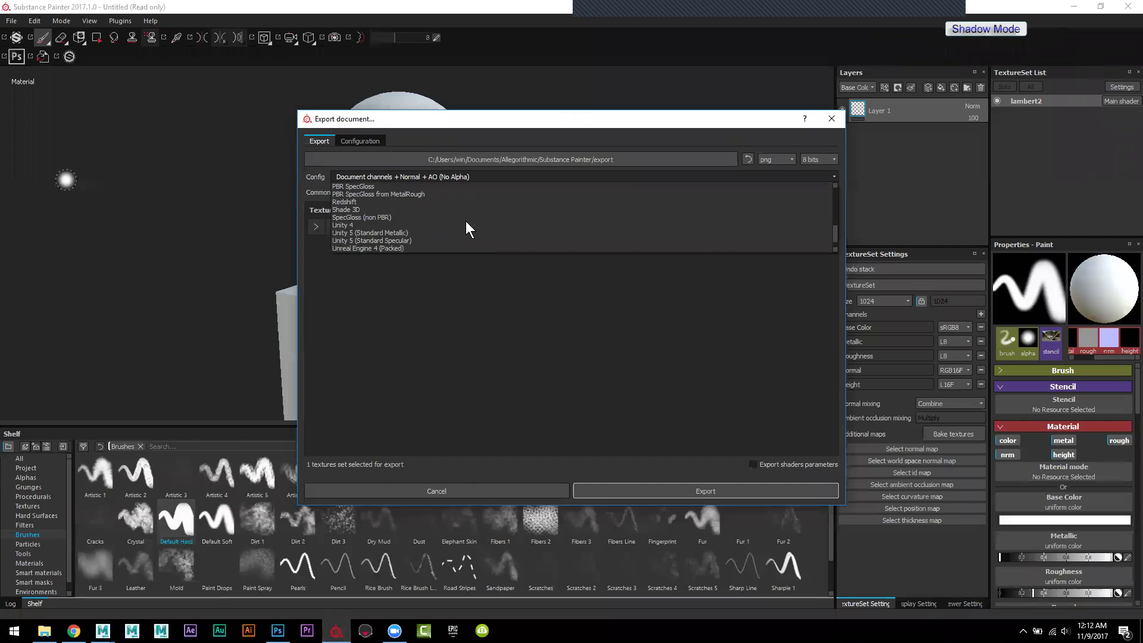
scroll(466, 229, down, 1)
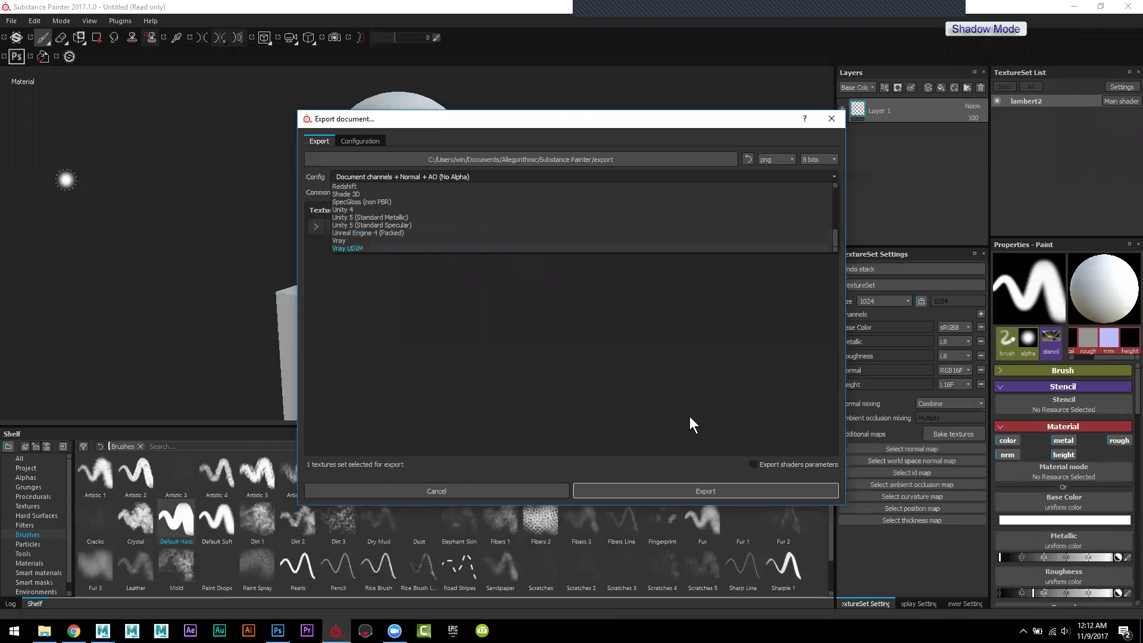
click(466, 487)
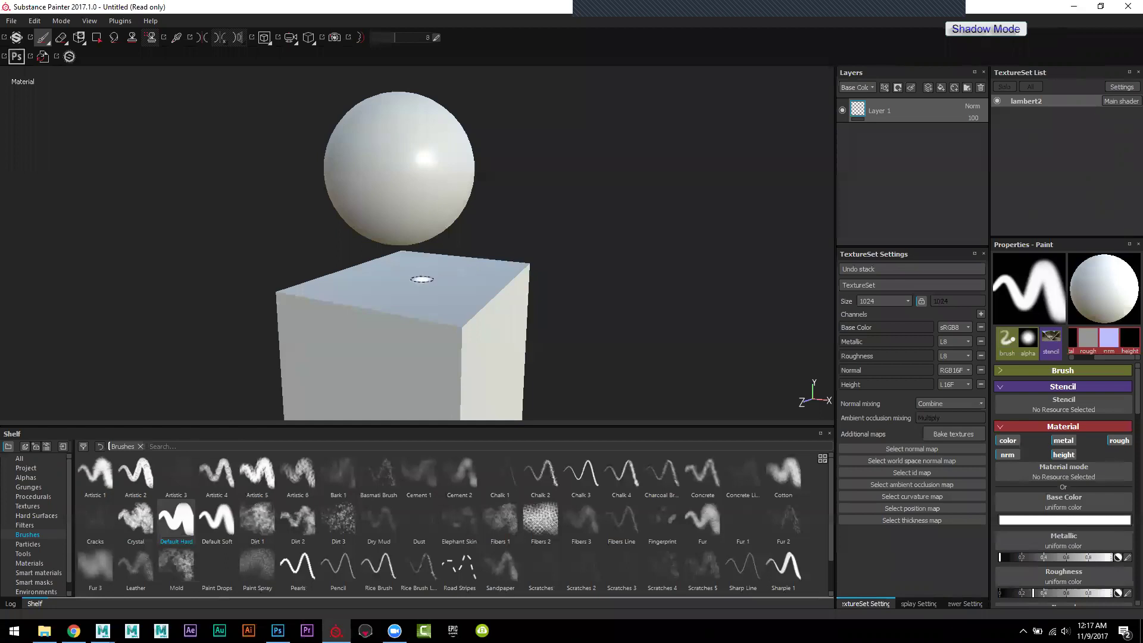
Step: Paint a few white dabs and strokes over the cube's top and side, then return to Maya
click(423, 279)
click(472, 315)
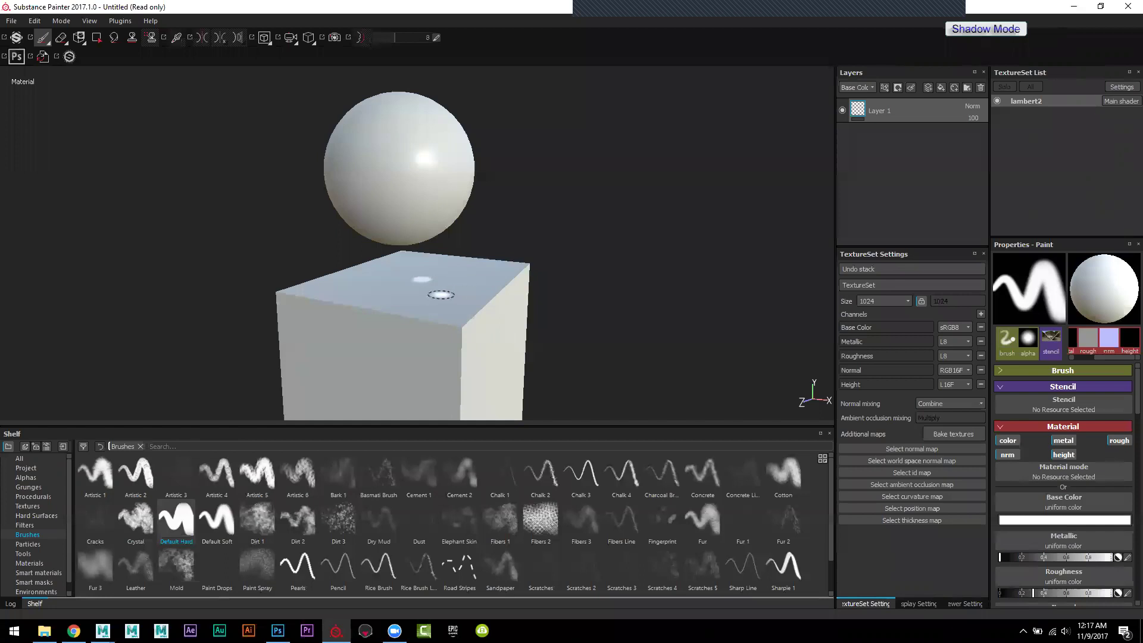
drag(441, 294, 526, 271)
mouse_move(500, 353)
mouse_down()
mouse_move(408, 319)
mouse_move(440, 292)
mouse_move(381, 271)
mouse_move(476, 265)
mouse_up()
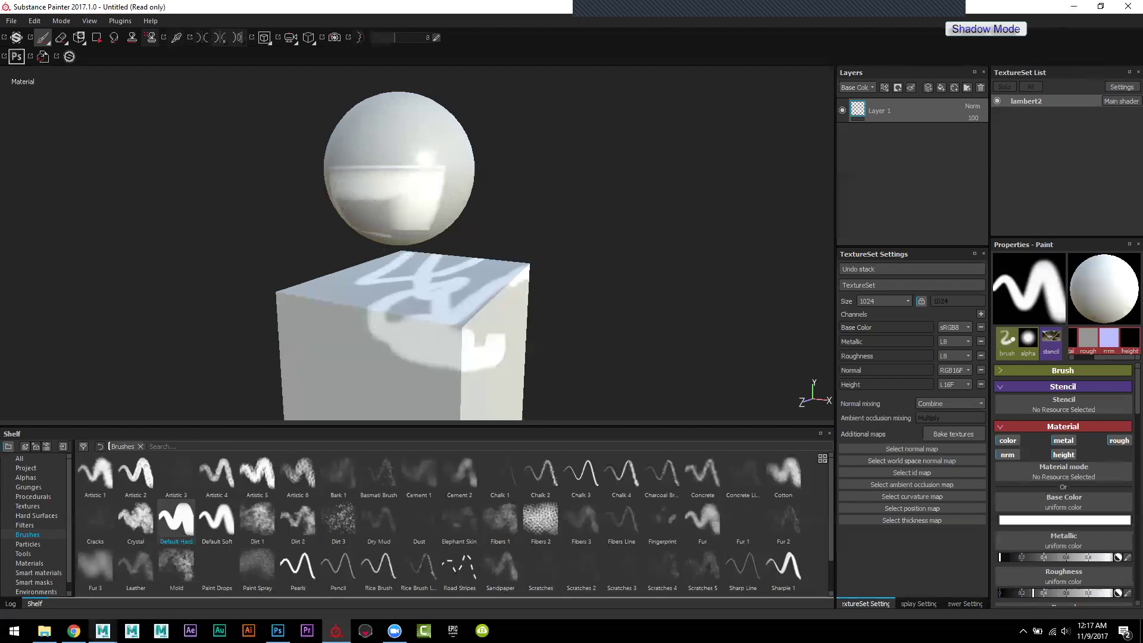
click(210, 599)
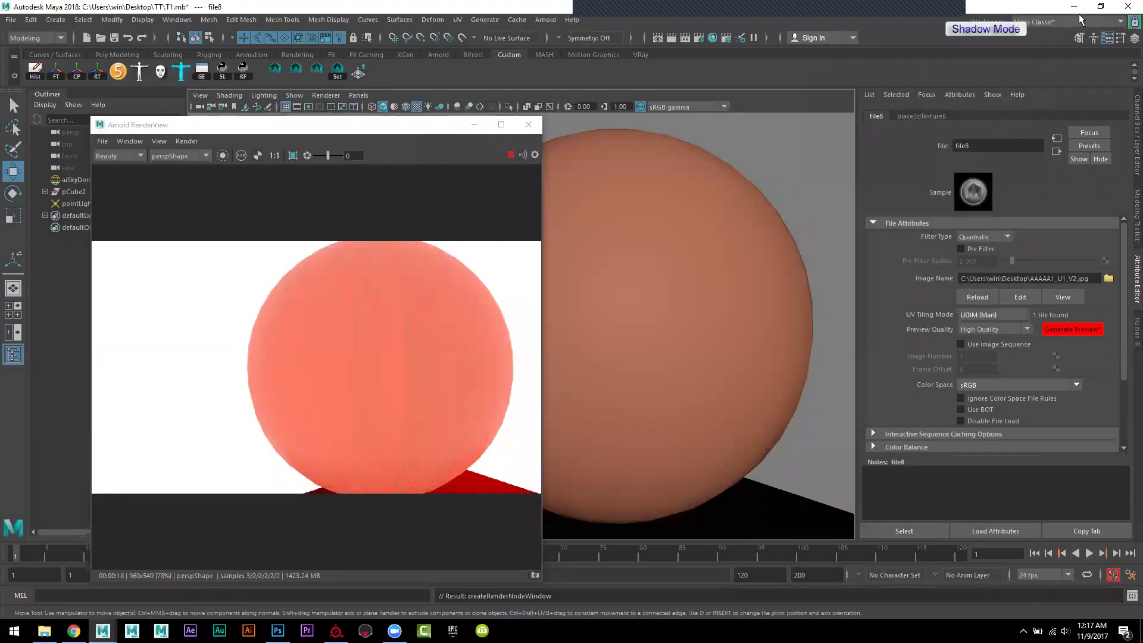
Step: Start a new scene without saving and draw a large polygon plane across the grid
click(87, 38)
click(573, 319)
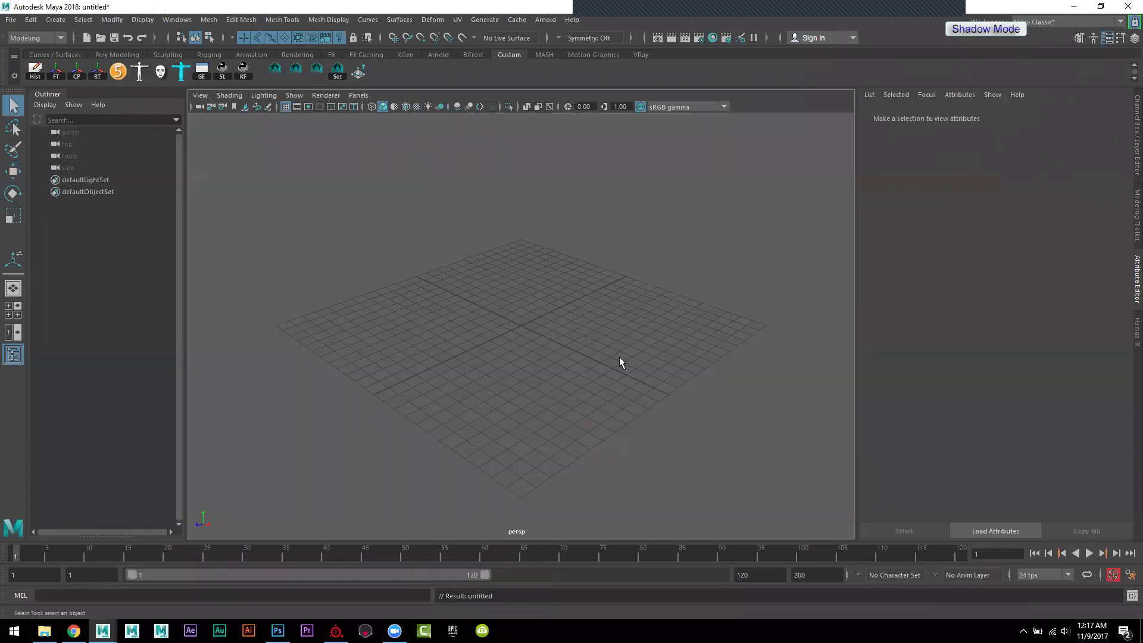
mouse_move(587, 322)
alt+mouse_down()
mouse_move(618, 339)
mouse_move(636, 375)
alt+mouse_up()
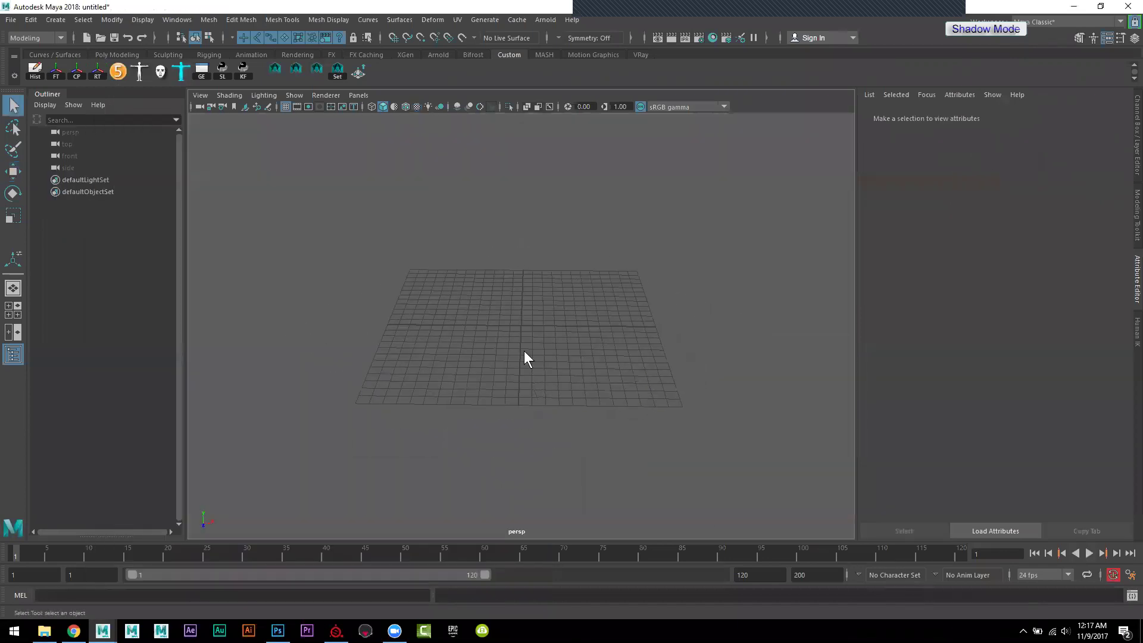
key(space)
click(458, 316)
mouse_move(493, 362)
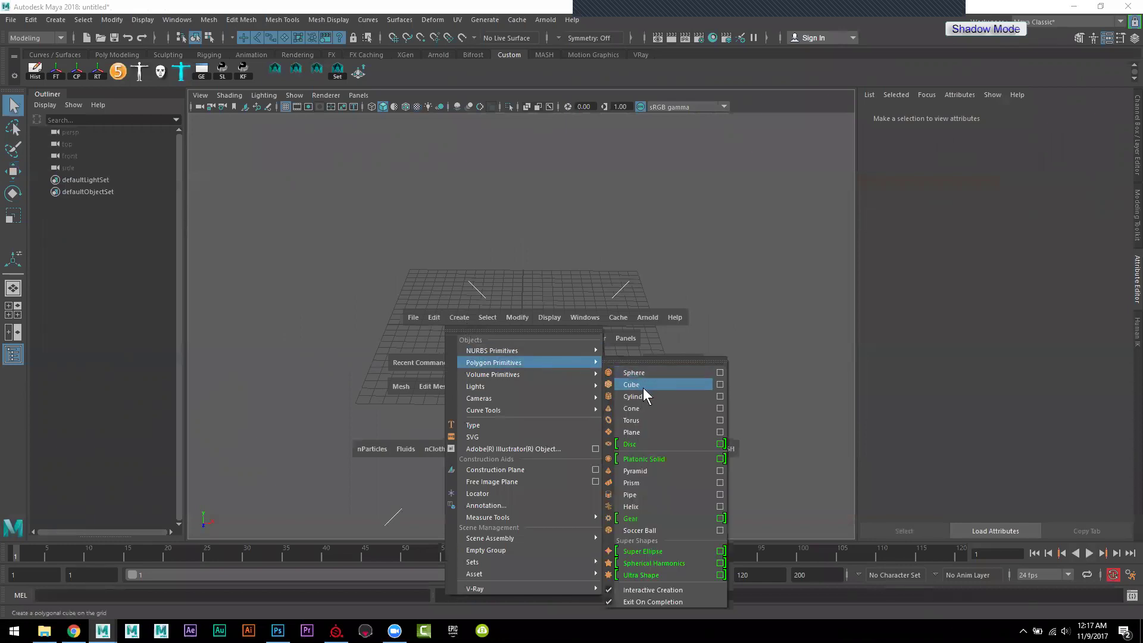
click(643, 432)
mouse_move(544, 370)
mouse_down()
mouse_move(592, 298)
mouse_move(734, 255)
mouse_up()
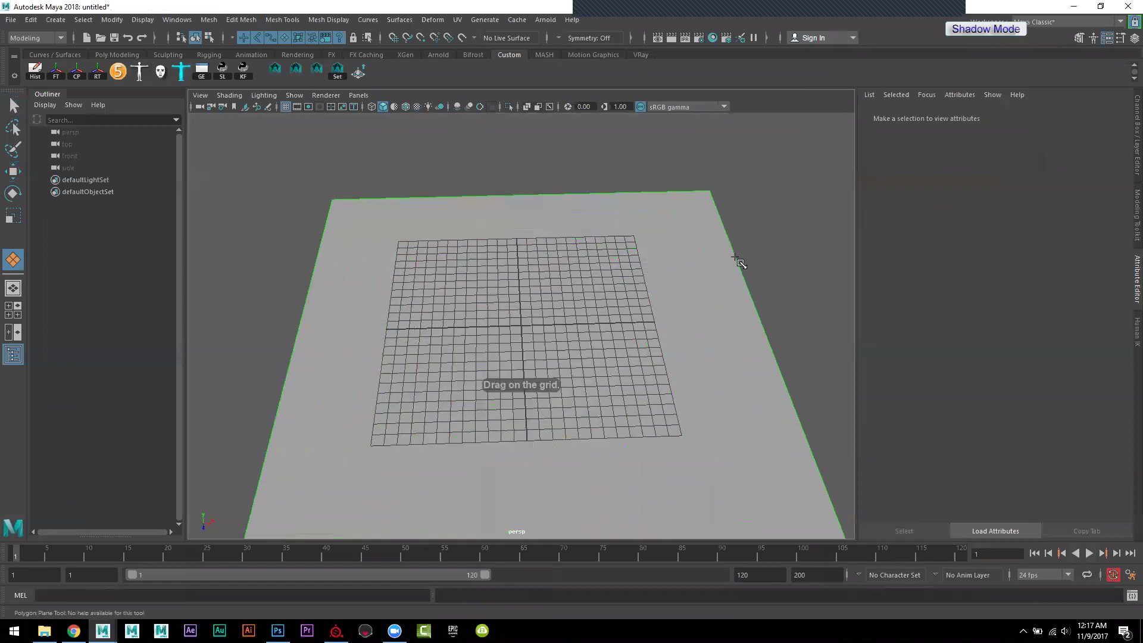
Step: Assign a new Lambert material, lambert2, to pPlane1 from its right-click menu
right_click(505, 262)
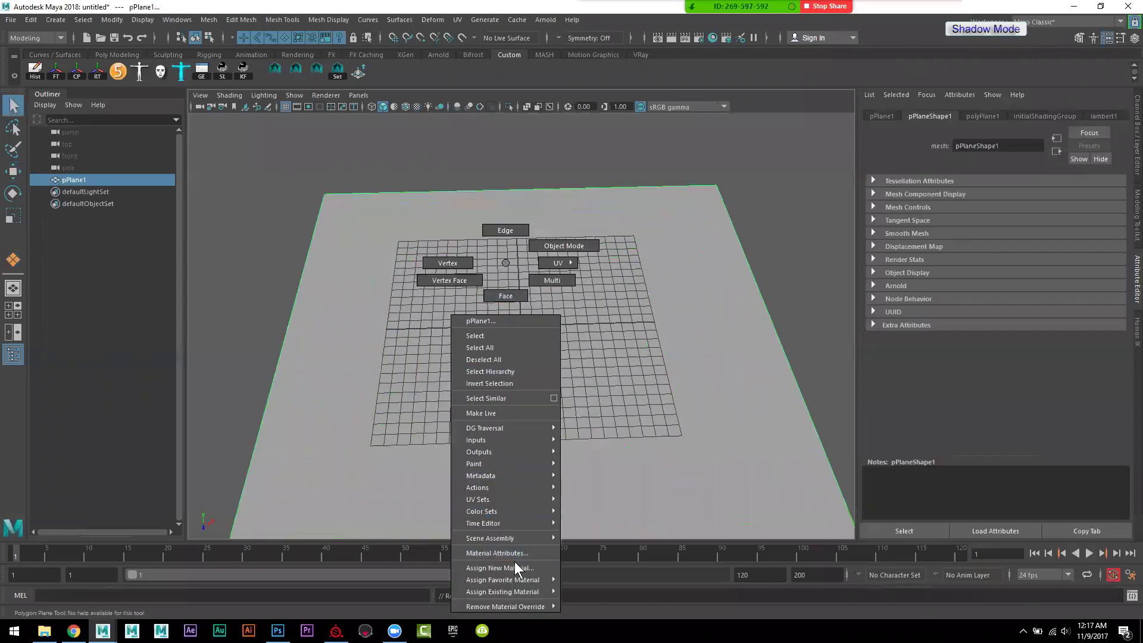
mouse_move(503, 580)
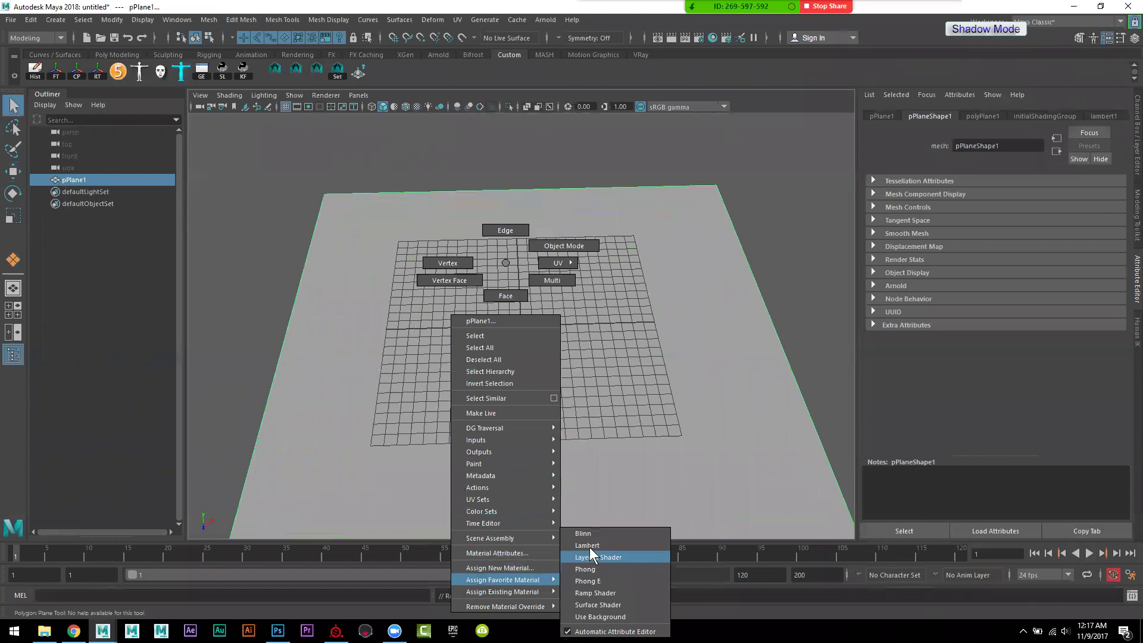
click(588, 546)
right_drag(545, 288, 545, 324)
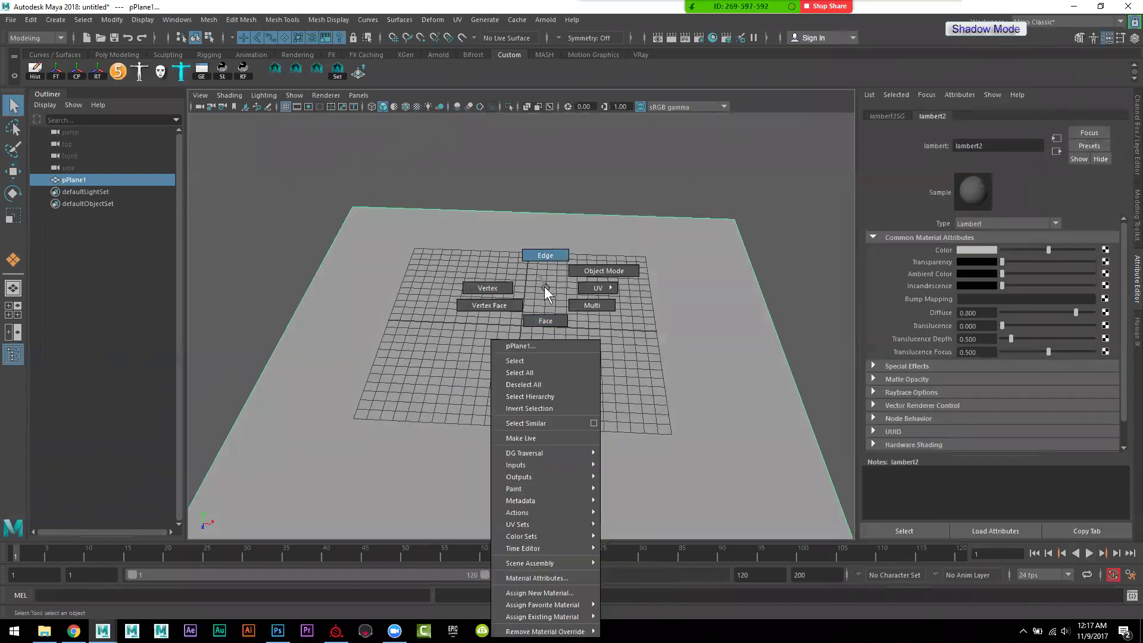
right_drag(545, 324, 544, 287)
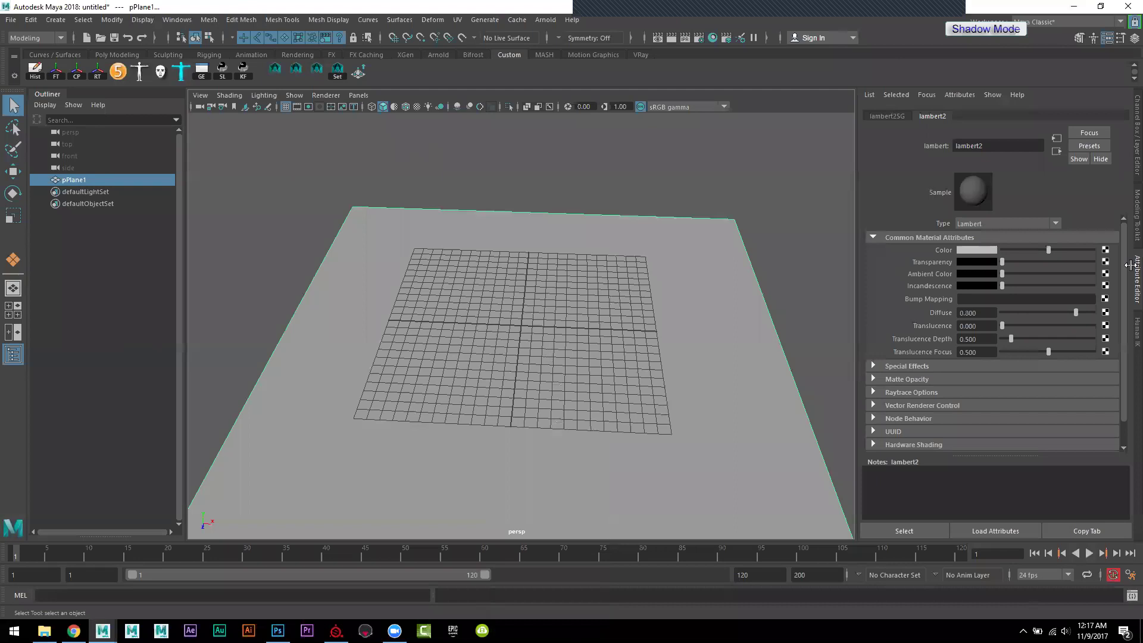
Step: Connect a new Movie texture node, movie1, to the Lambert material's Color
click(1106, 250)
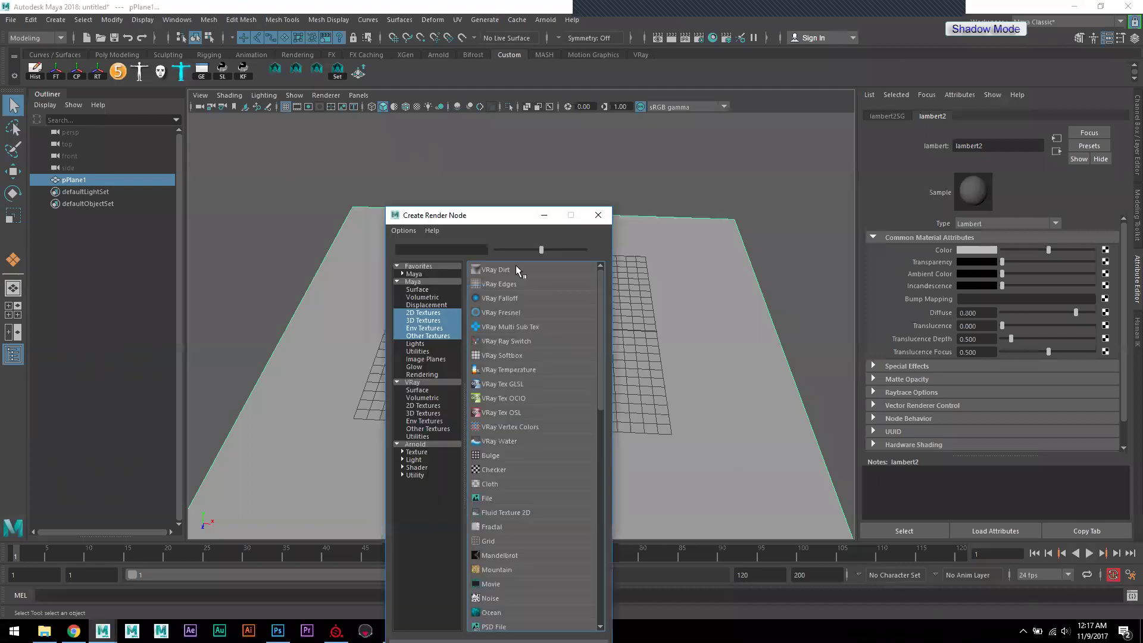
drag(489, 211, 504, 129)
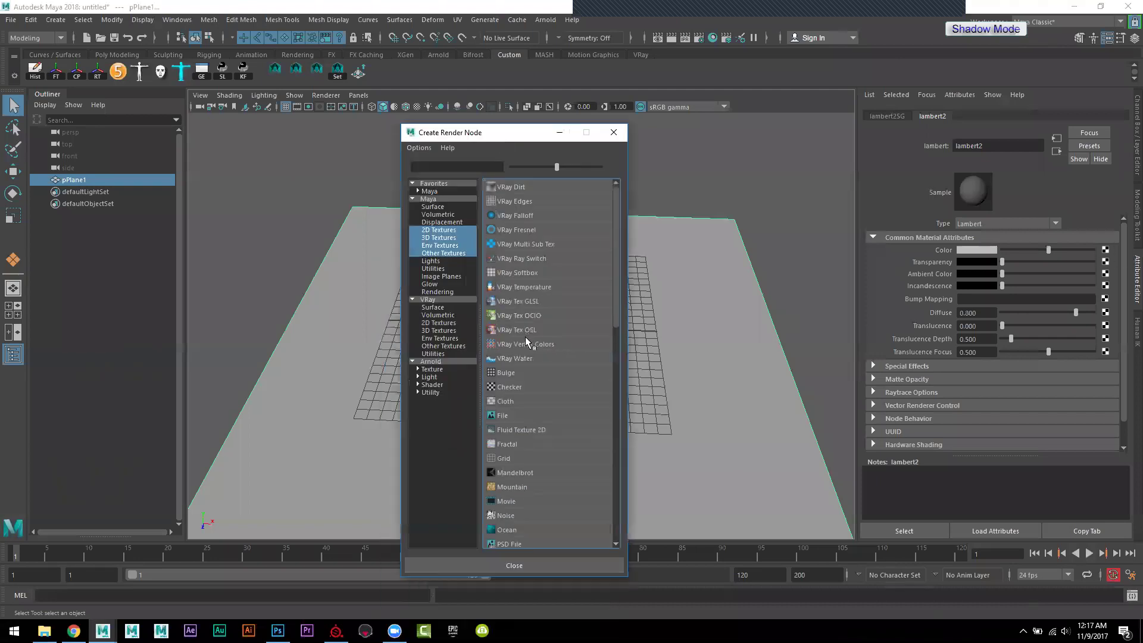
scroll(543, 379, down, 1)
scroll(542, 381, down, 1)
scroll(542, 381, down, 1)
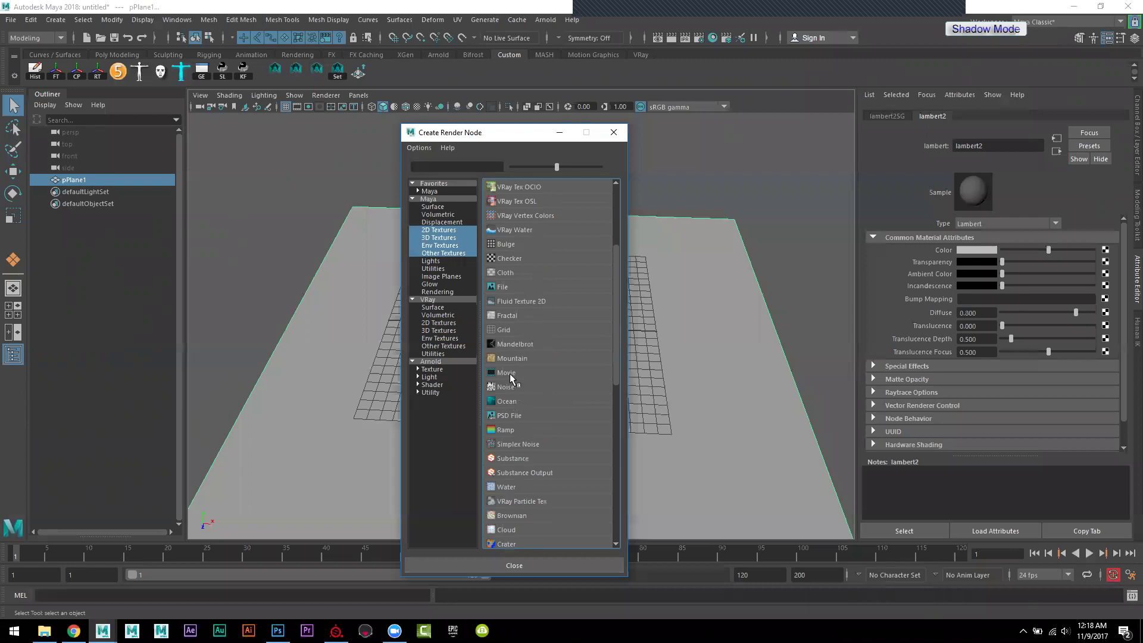
click(507, 373)
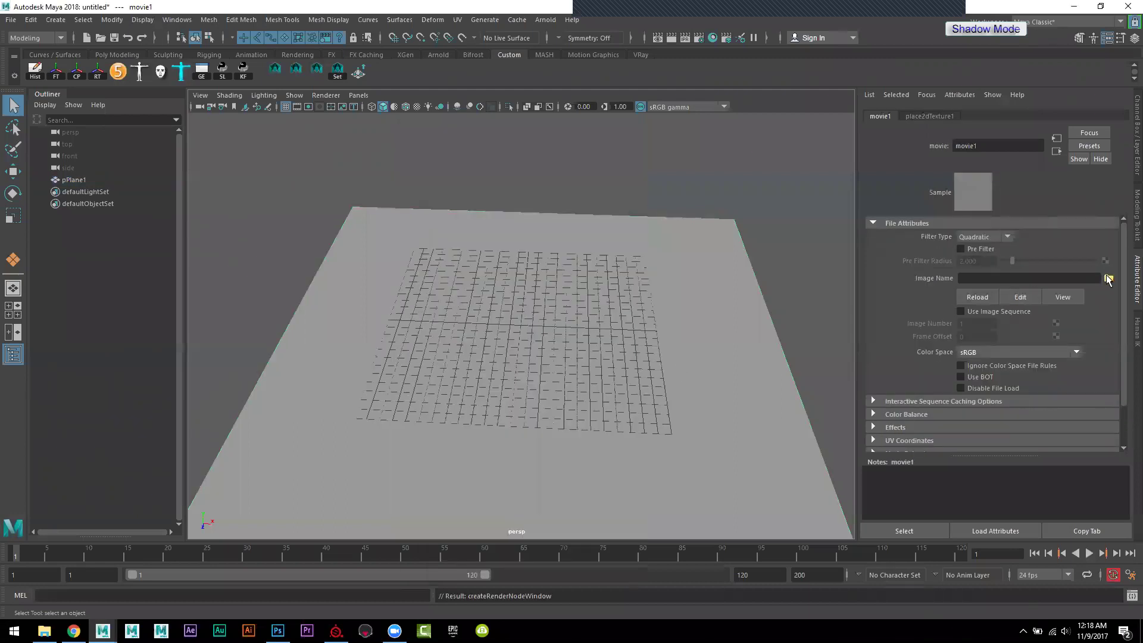
Step: Browse to the Desktop for movie1's video file, then launch Premiere Pro
click(1109, 279)
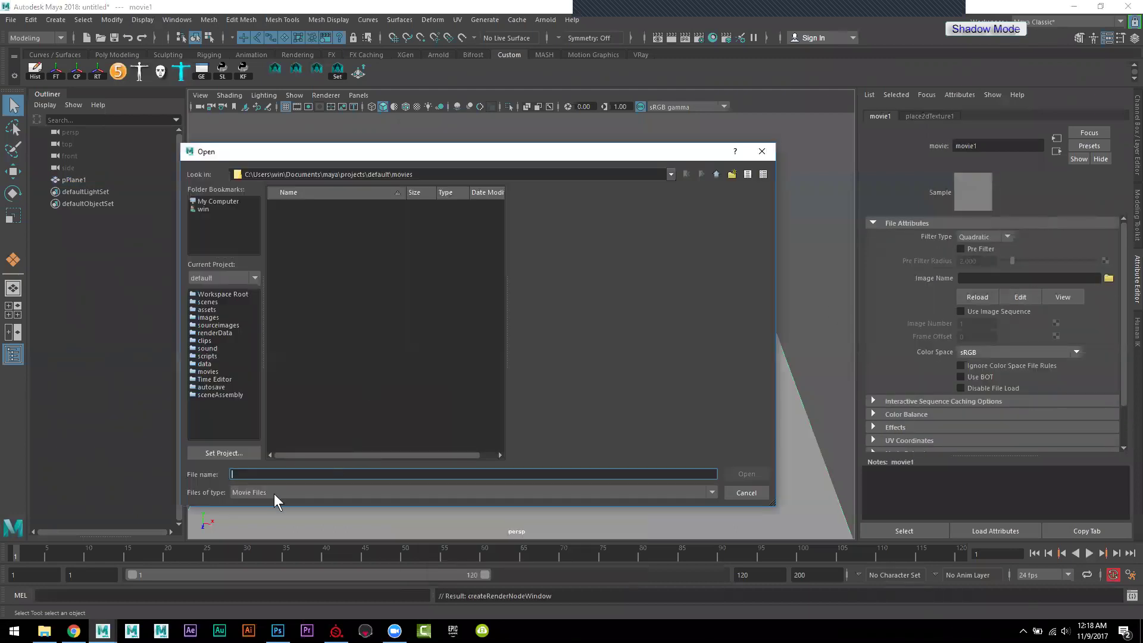
click(203, 210)
double_click(294, 233)
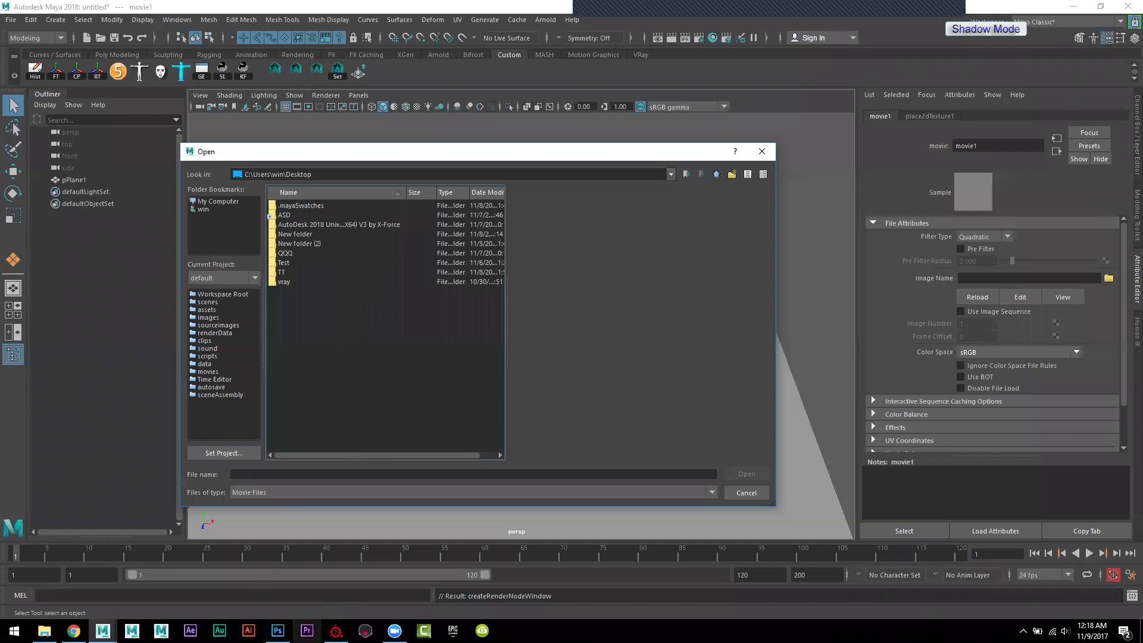
click(307, 631)
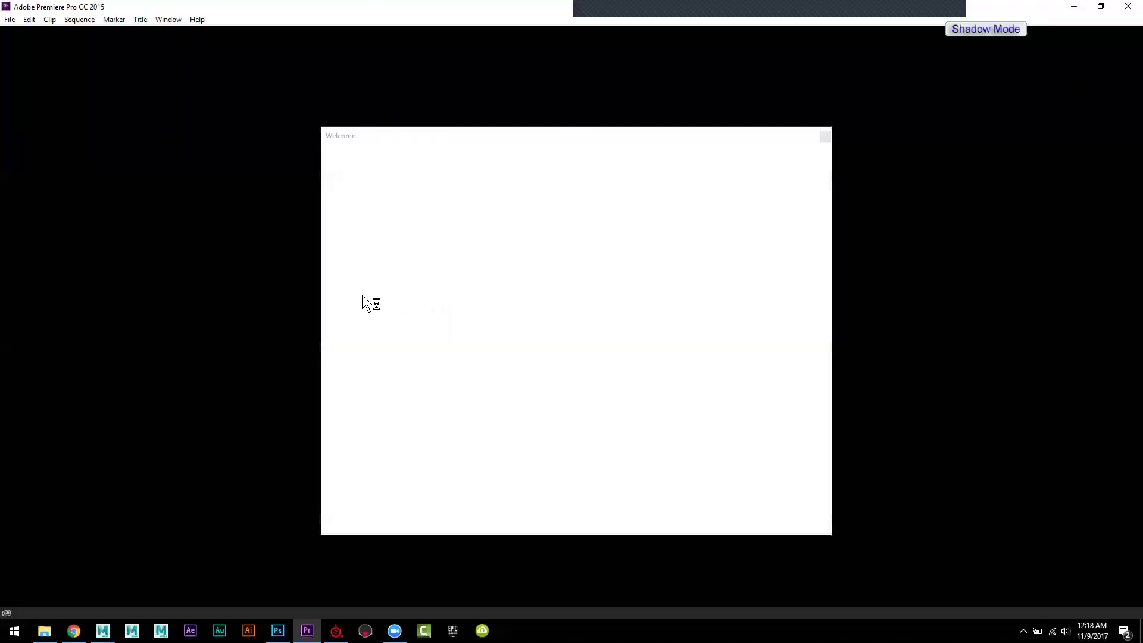
Step: Close Premiere's Welcome screen and open File > New > Project, then return to Maya
click(825, 137)
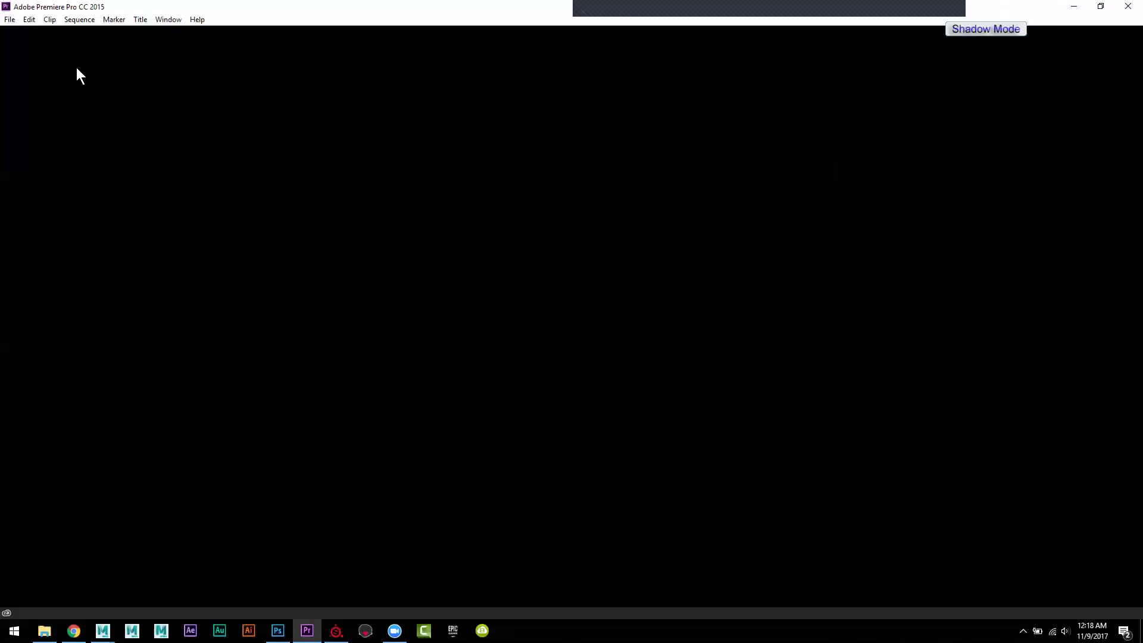
click(10, 20)
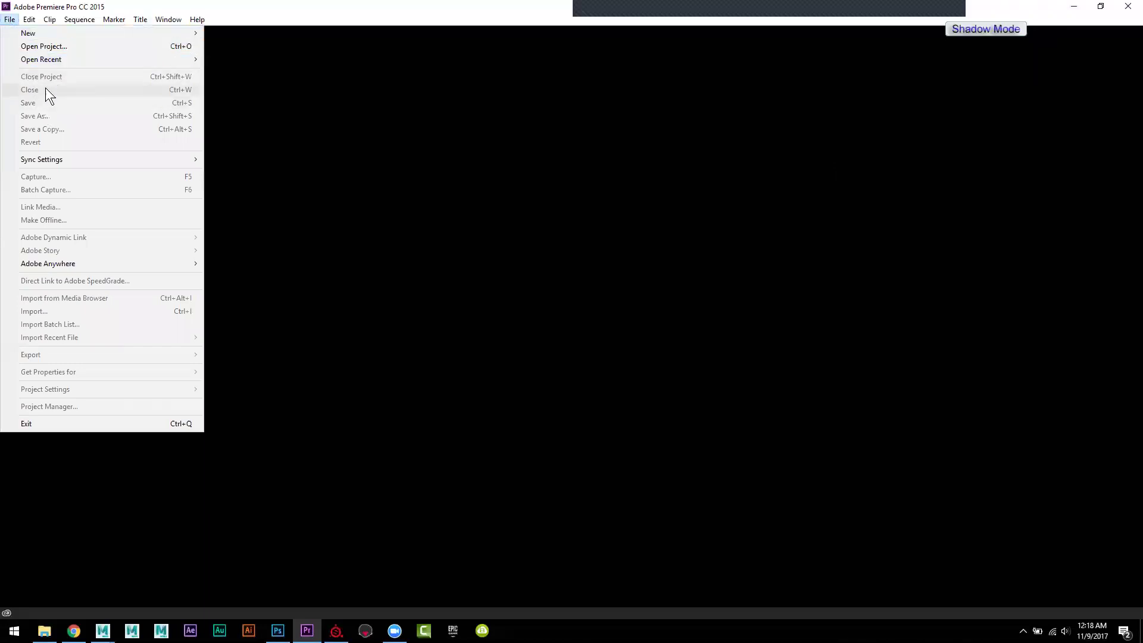
mouse_move(54, 34)
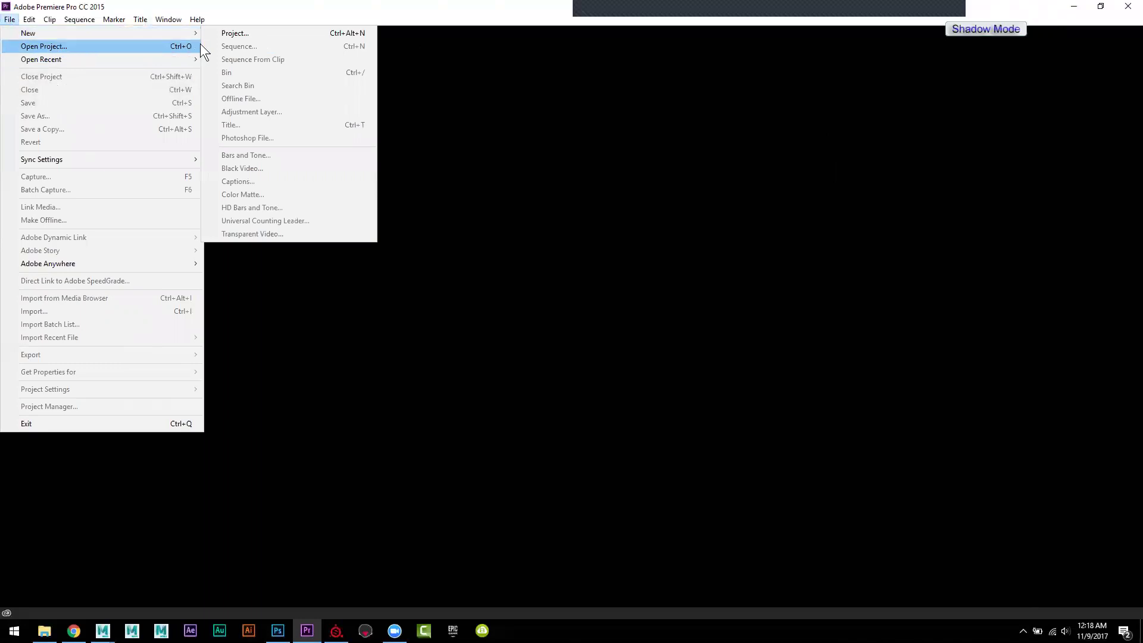
click(232, 34)
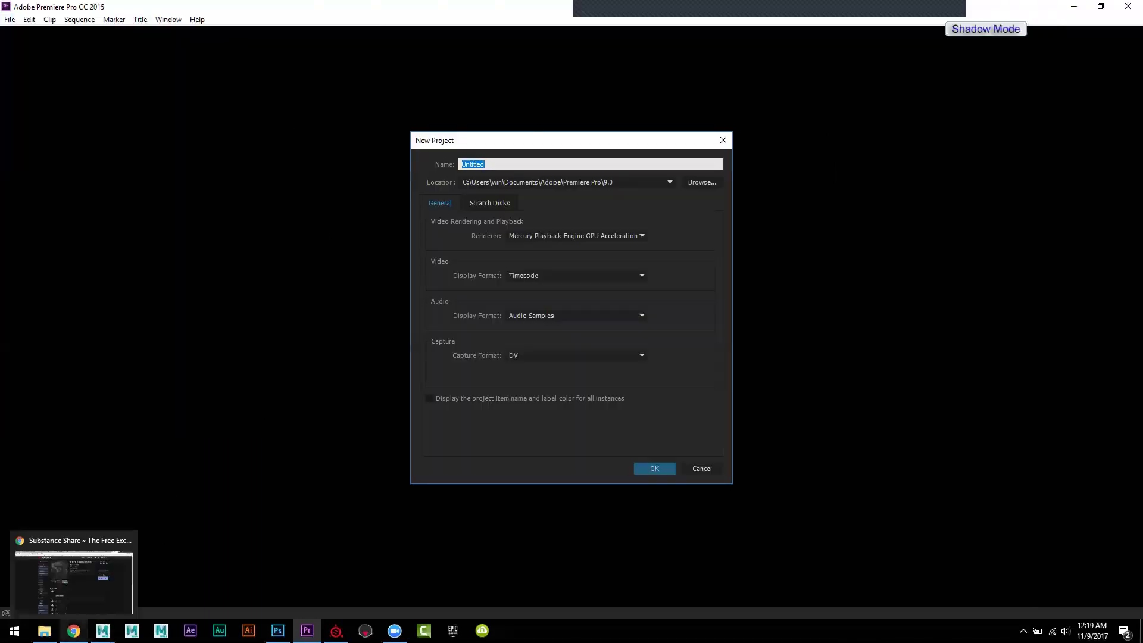
click(164, 602)
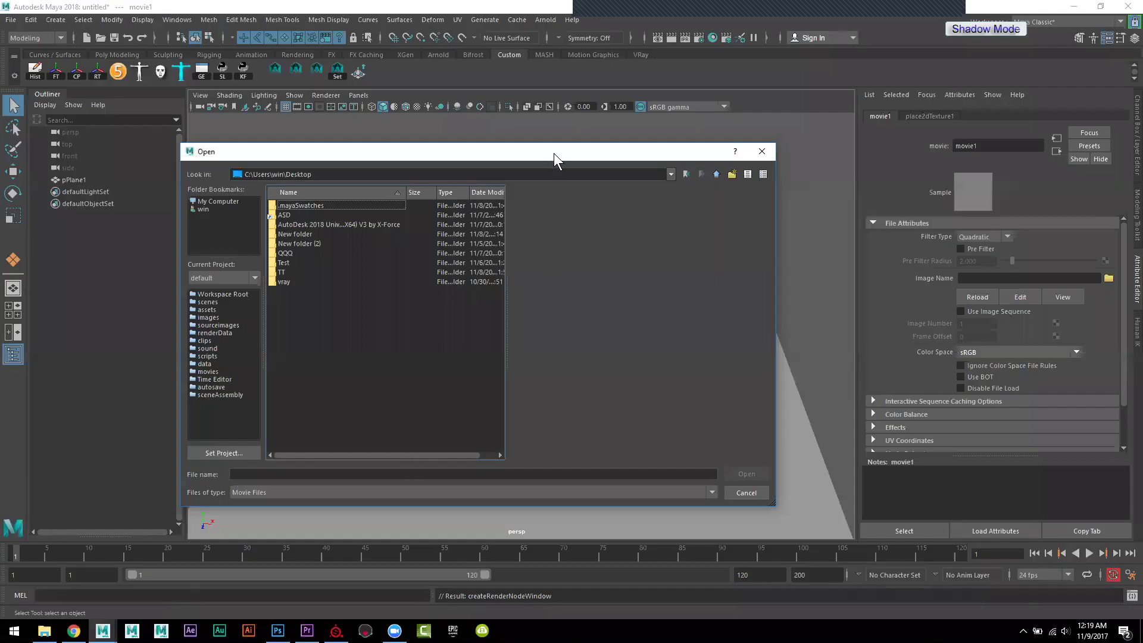
Step: Move the movie-file browser aside, cancel it, and orbit around the grey plane pPlane1
drag(554, 153, 236, 135)
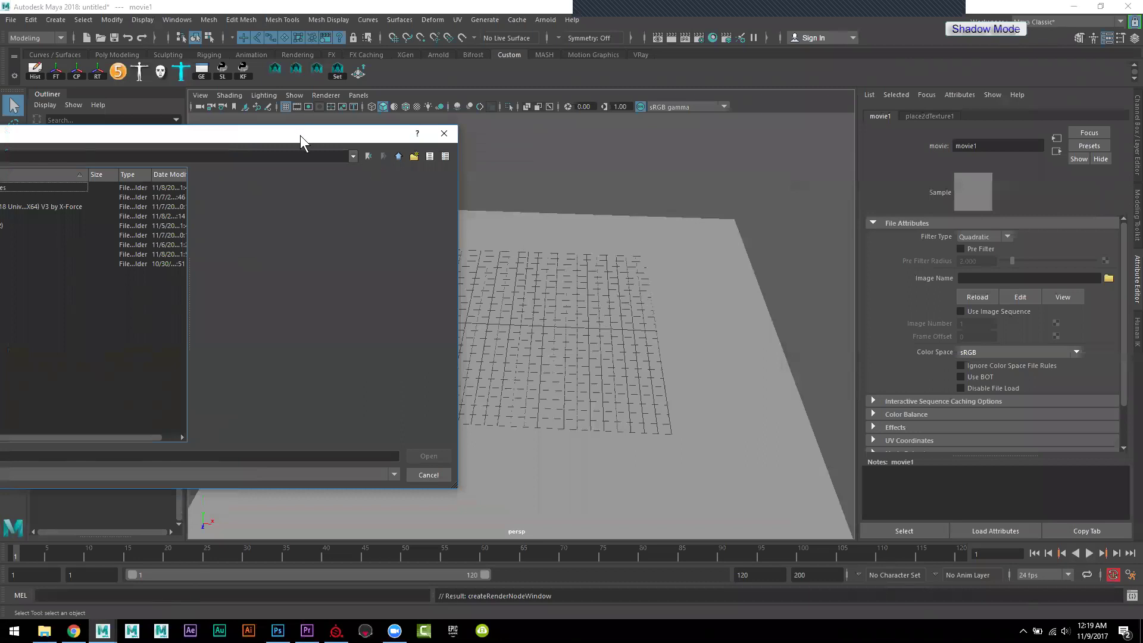
drag(300, 134, 650, 151)
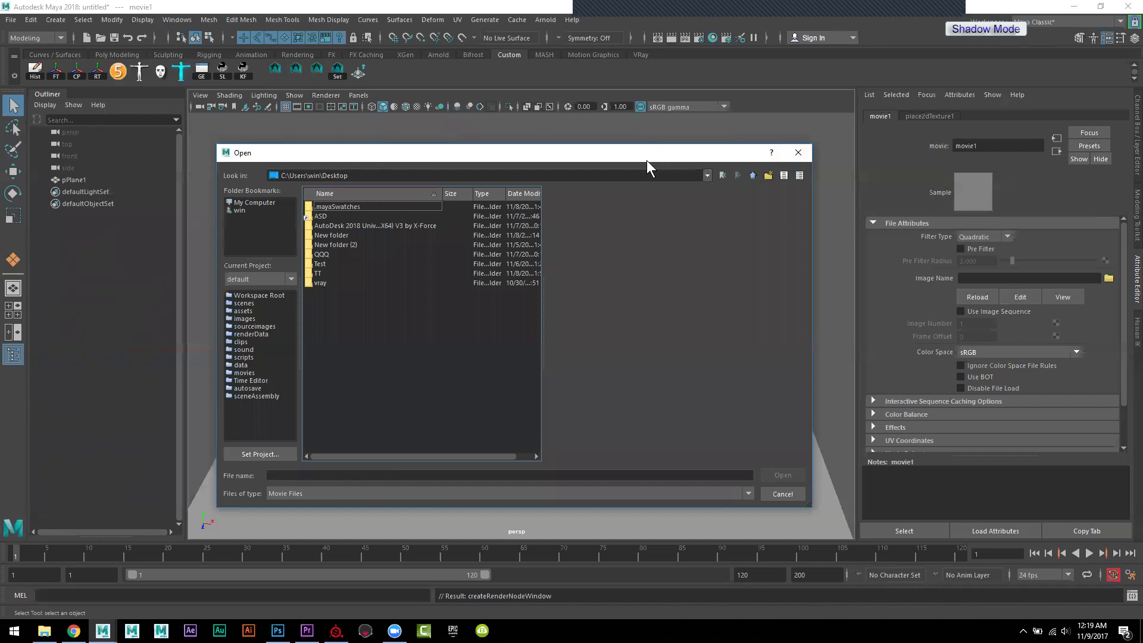
drag(647, 159, 599, 285)
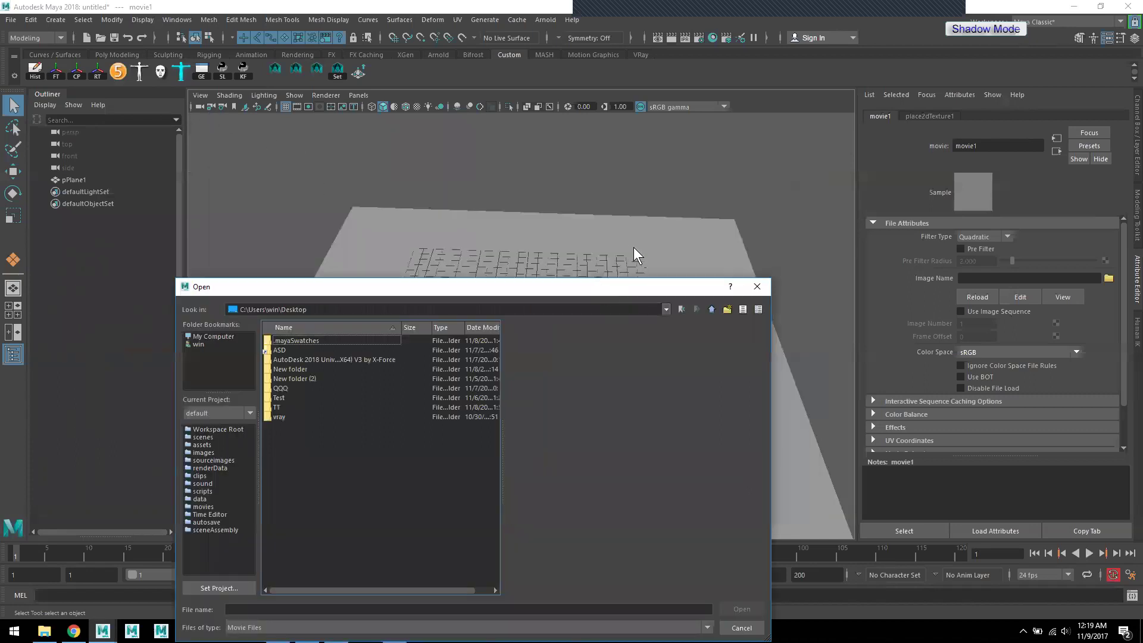
drag(645, 284, 359, 181)
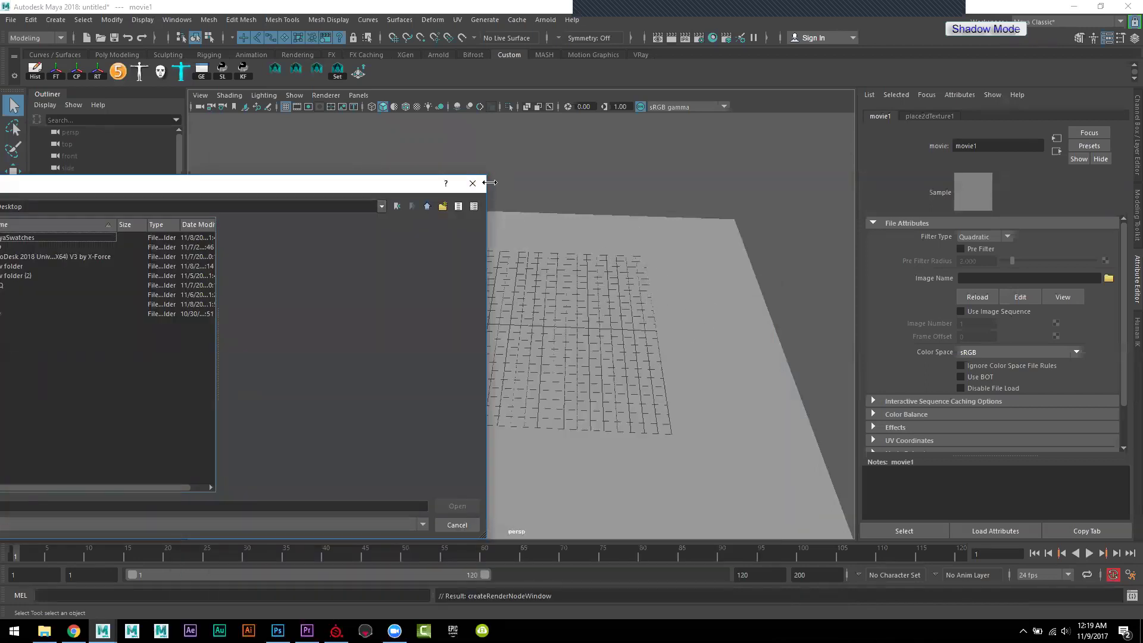
click(616, 312)
mouse_move(615, 312)
alt+mouse_down()
mouse_move(582, 255)
mouse_move(645, 300)
mouse_move(591, 283)
alt+mouse_up()
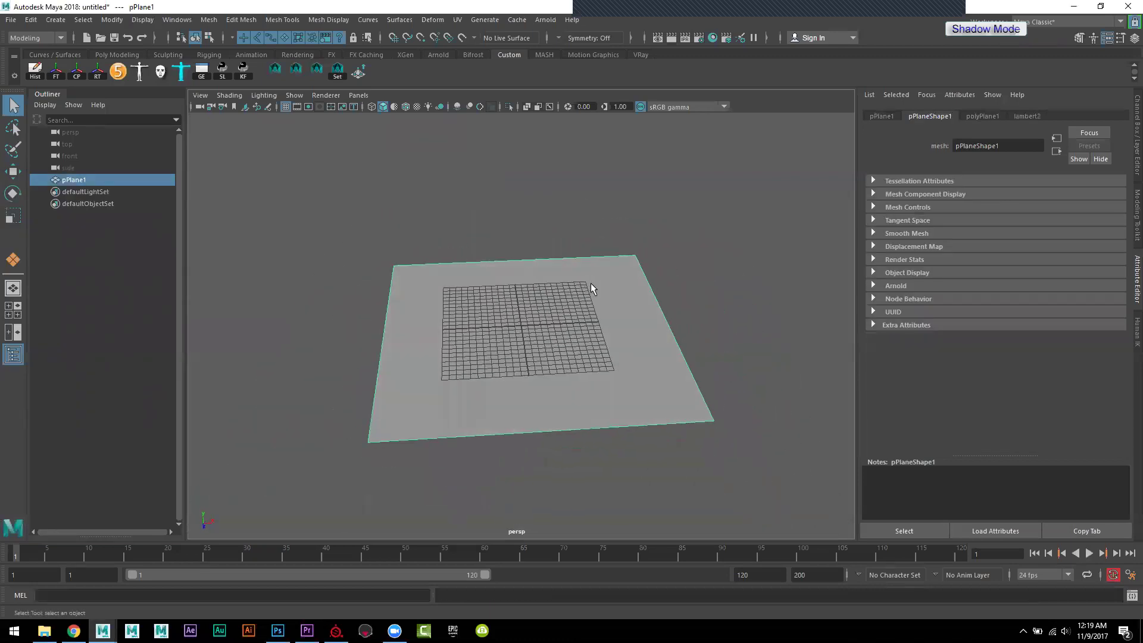
alt+right_drag(558, 292, 635, 337)
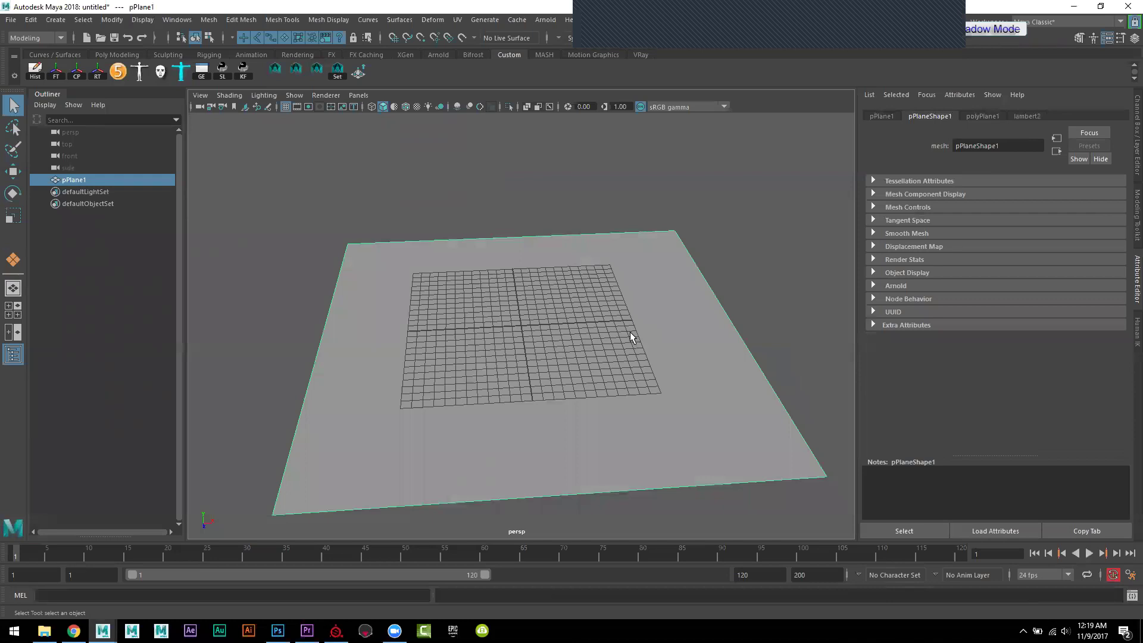
alt+right_drag(627, 320, 487, 323)
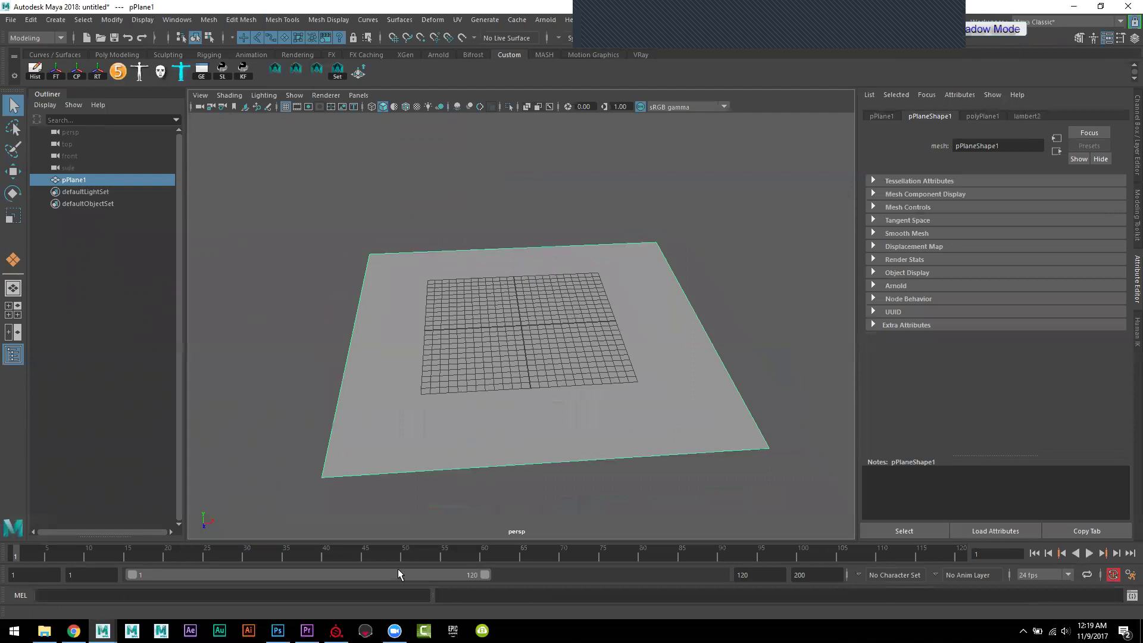
Step: Create a new untitled Premiere Pro project and accept the confirmation alert
mouse_move(306, 631)
click(313, 587)
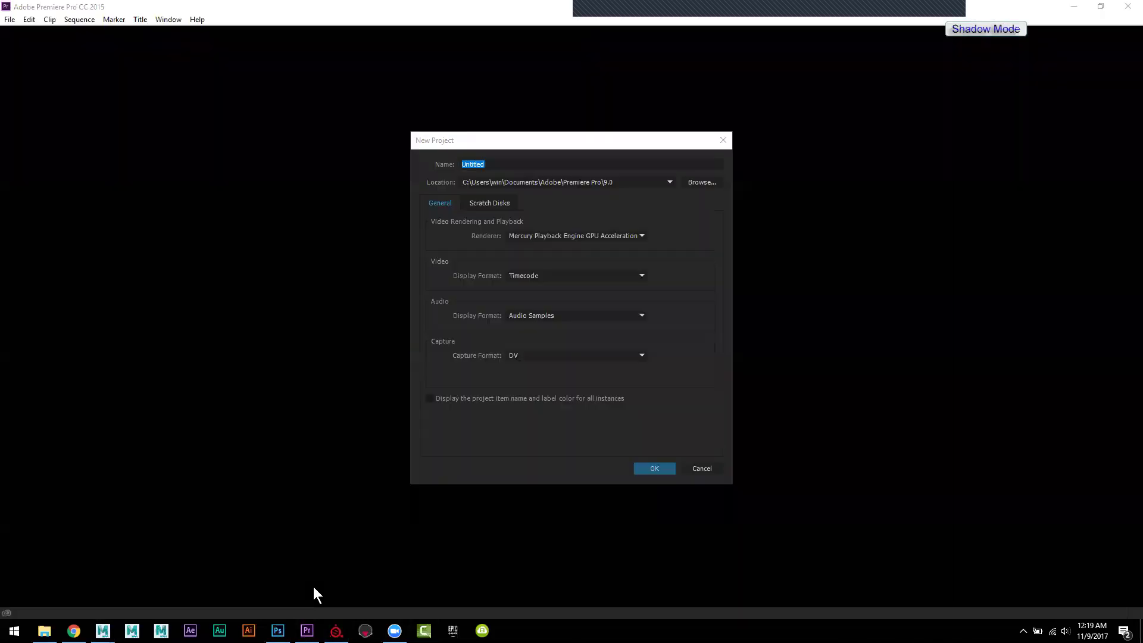
click(655, 463)
click(605, 324)
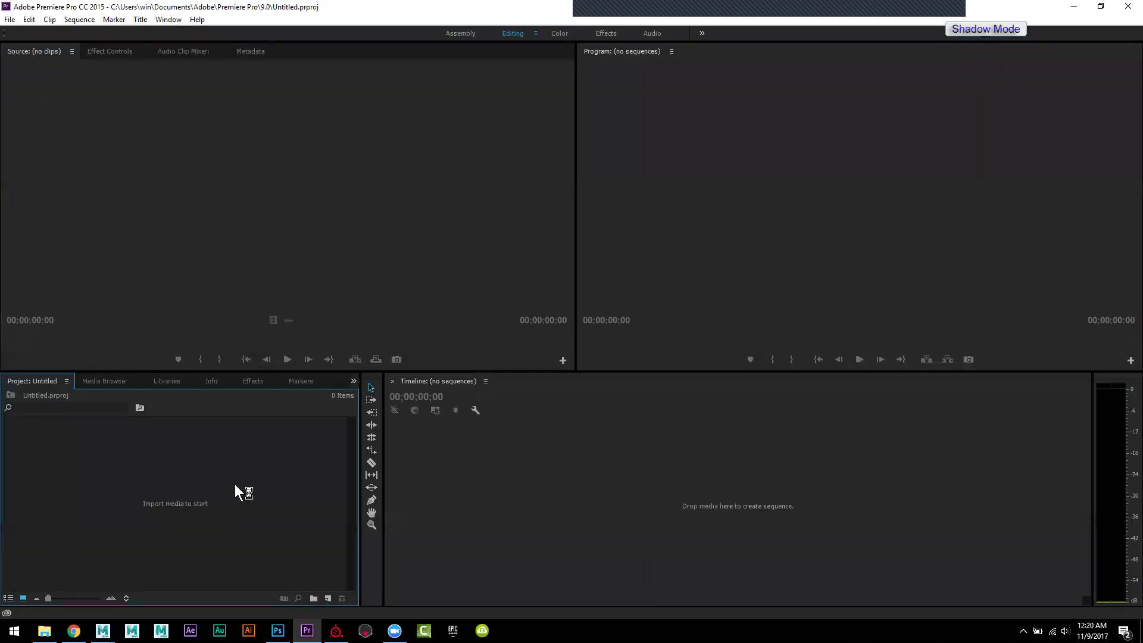
Step: Import man-2w_1.mp4 from the ASD folder into the project
double_click(234, 484)
click(333, 230)
scroll(336, 230, down, 2)
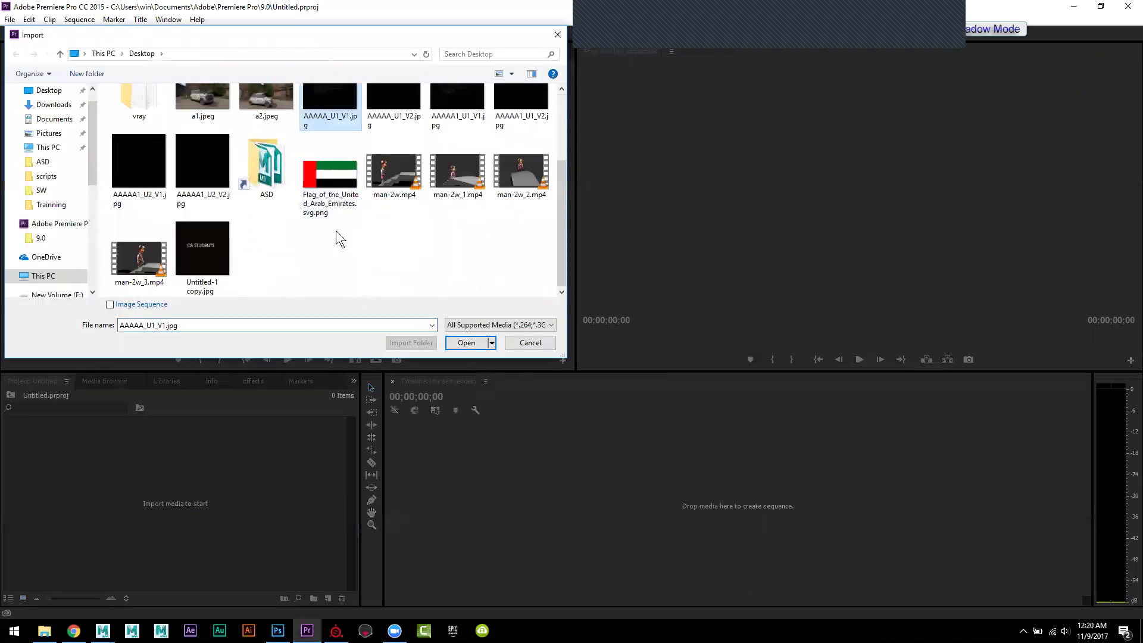
scroll(359, 235, up, 1)
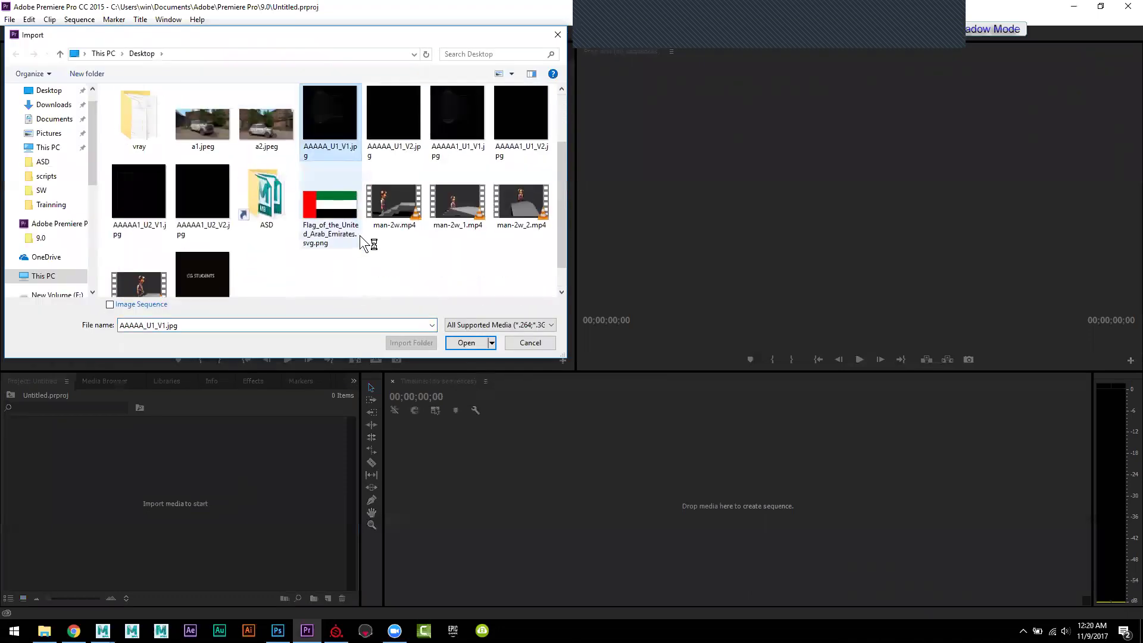
scroll(359, 235, up, 1)
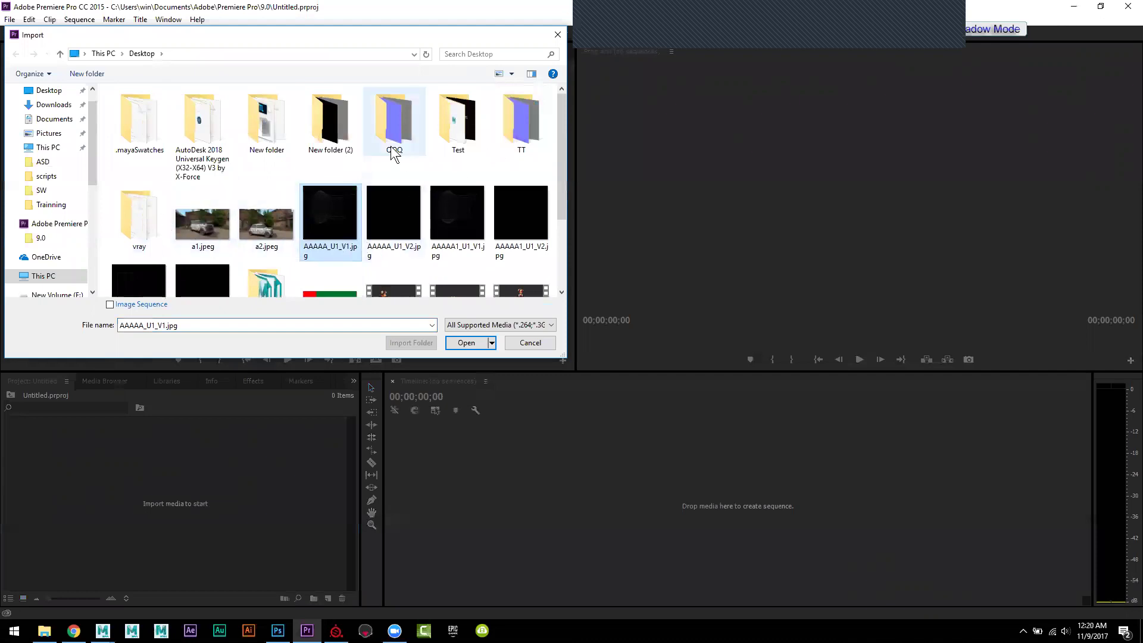
scroll(321, 152, down, 1)
scroll(319, 149, down, 1)
double_click(268, 164)
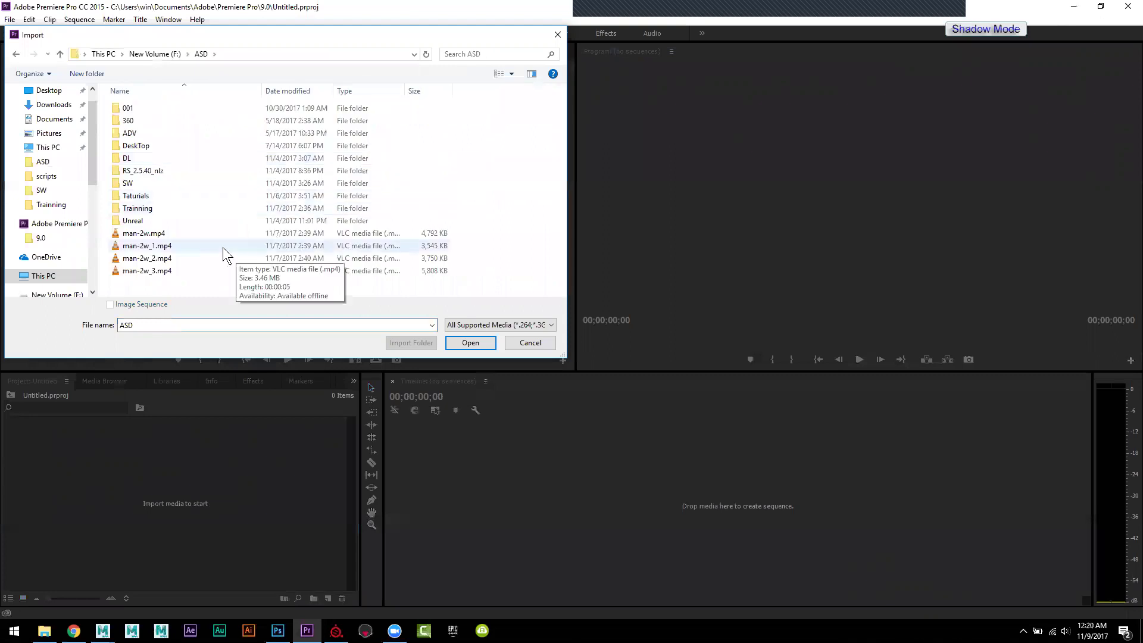
double_click(223, 248)
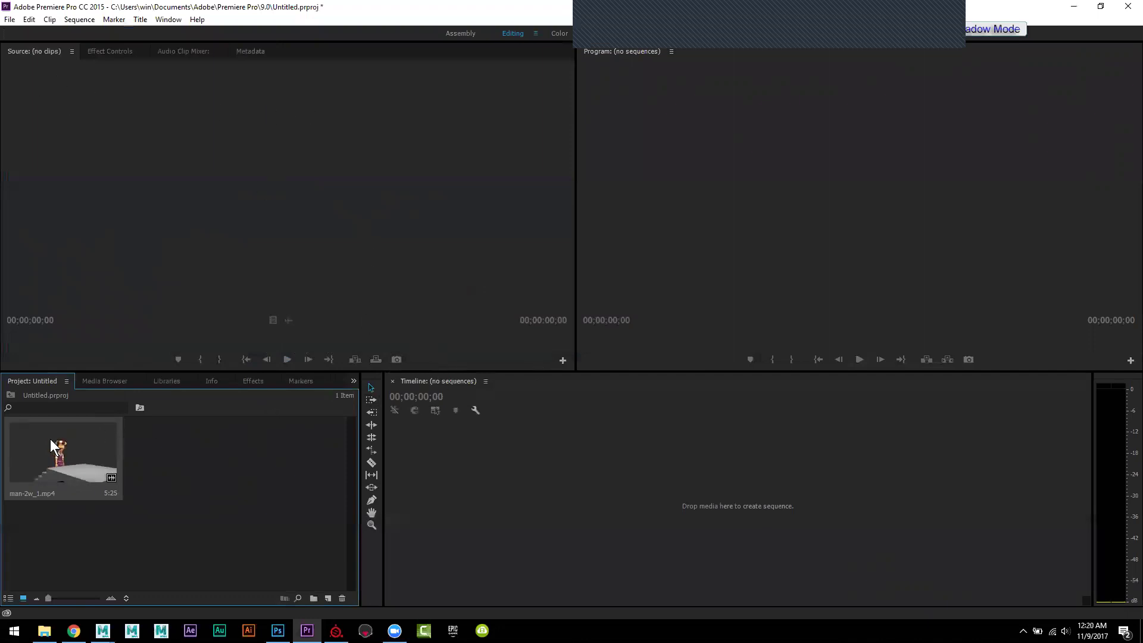
Step: Import Animating XGen Hair in Maya.mp4 from the Taturials folder
click(262, 483)
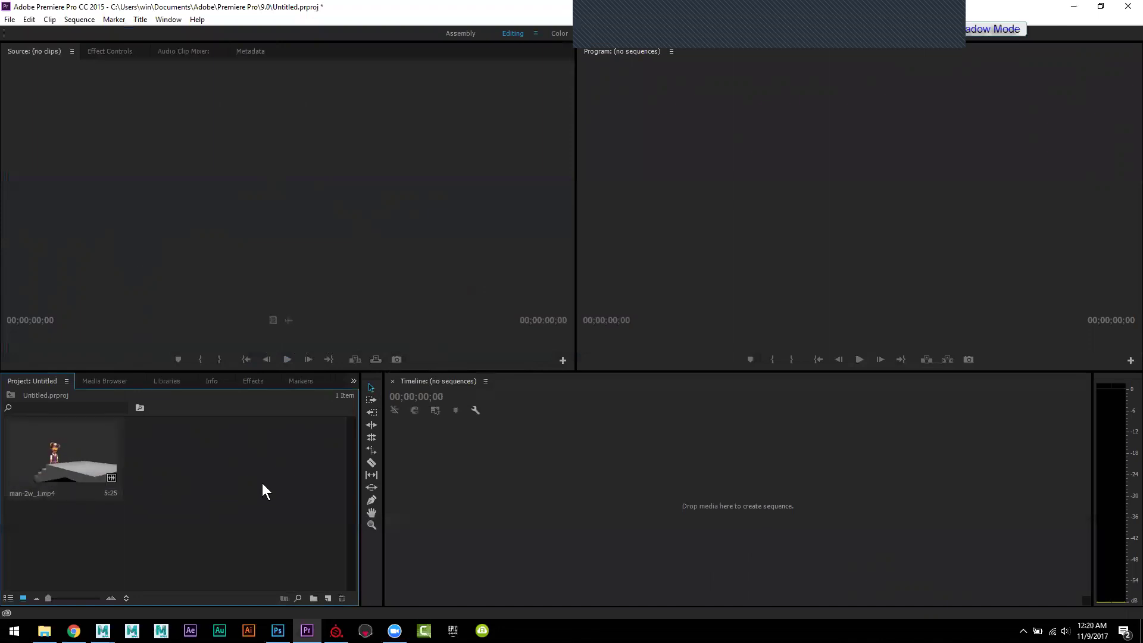
double_click(262, 483)
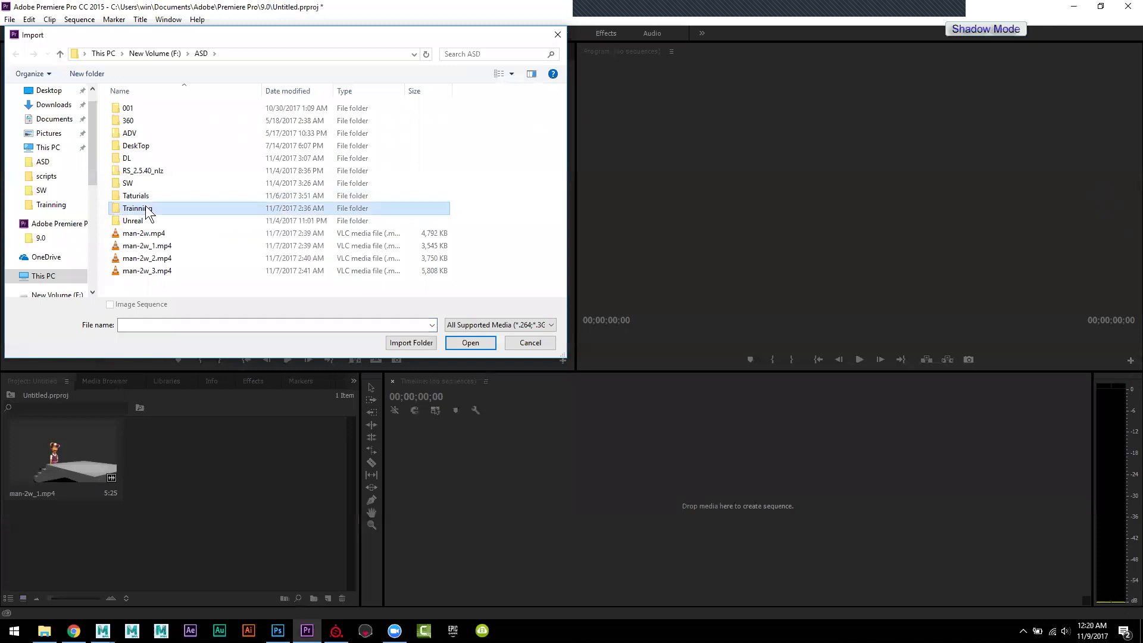
double_click(159, 208)
click(60, 53)
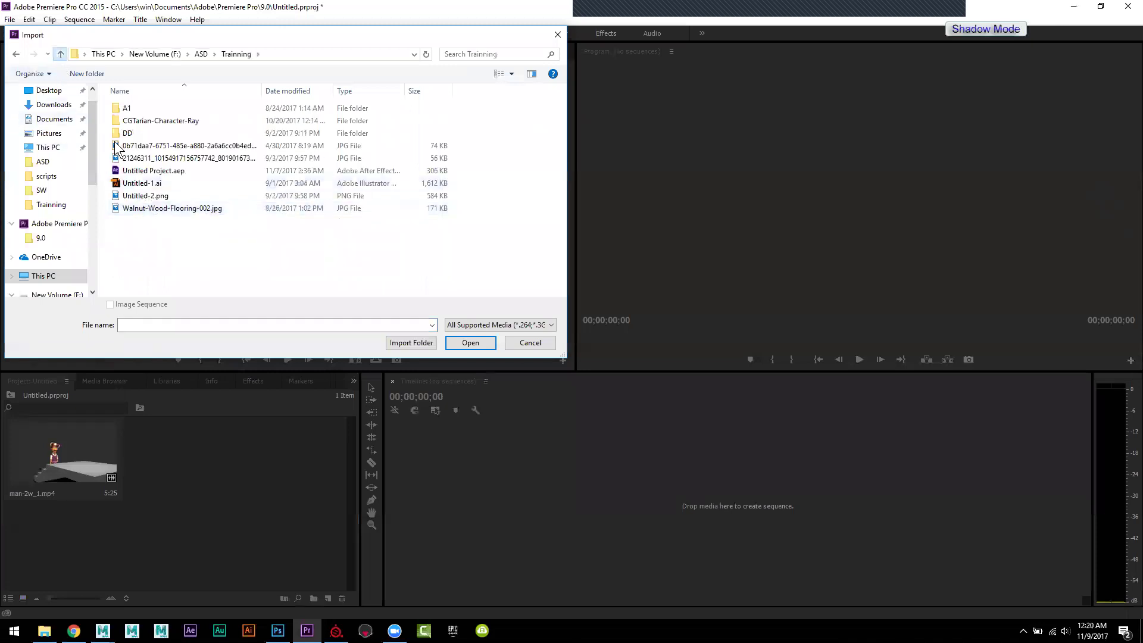
double_click(146, 196)
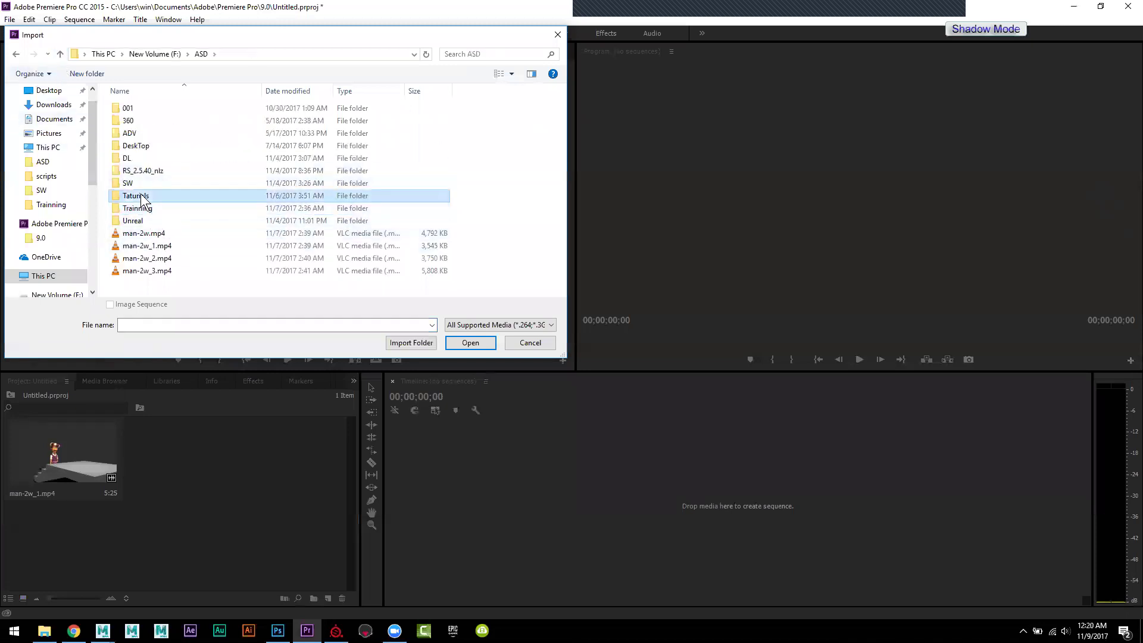
scroll(203, 207, down, 5)
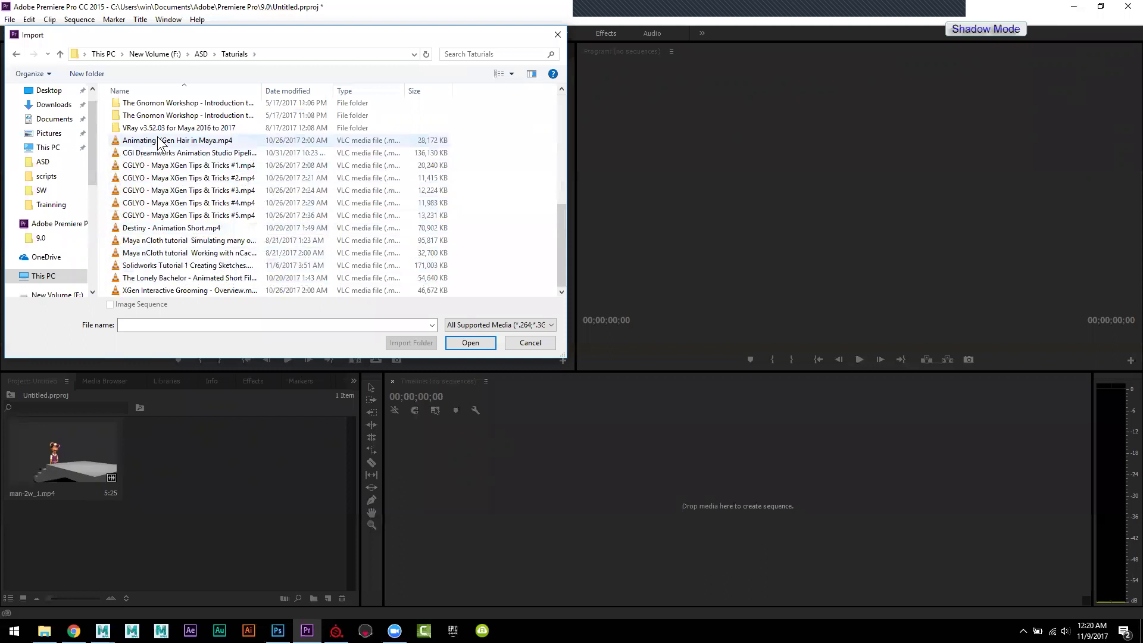
double_click(159, 141)
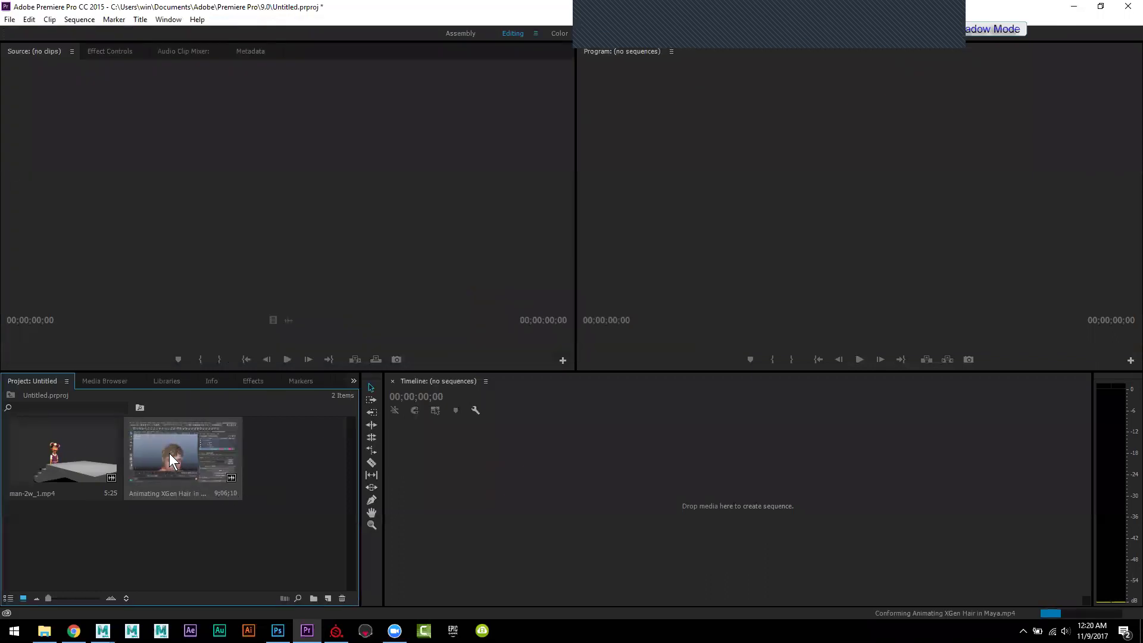
Step: Sequence the XGen hair clip, trim its start, and cut away everything after 00;00;53;04
drag(169, 452, 518, 506)
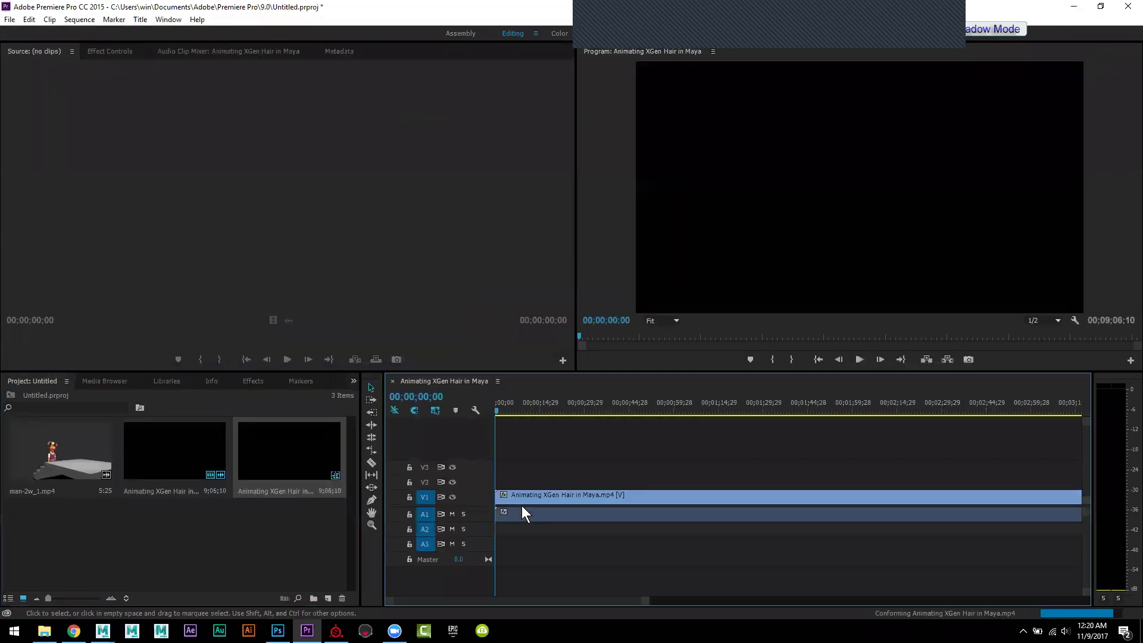
click(539, 406)
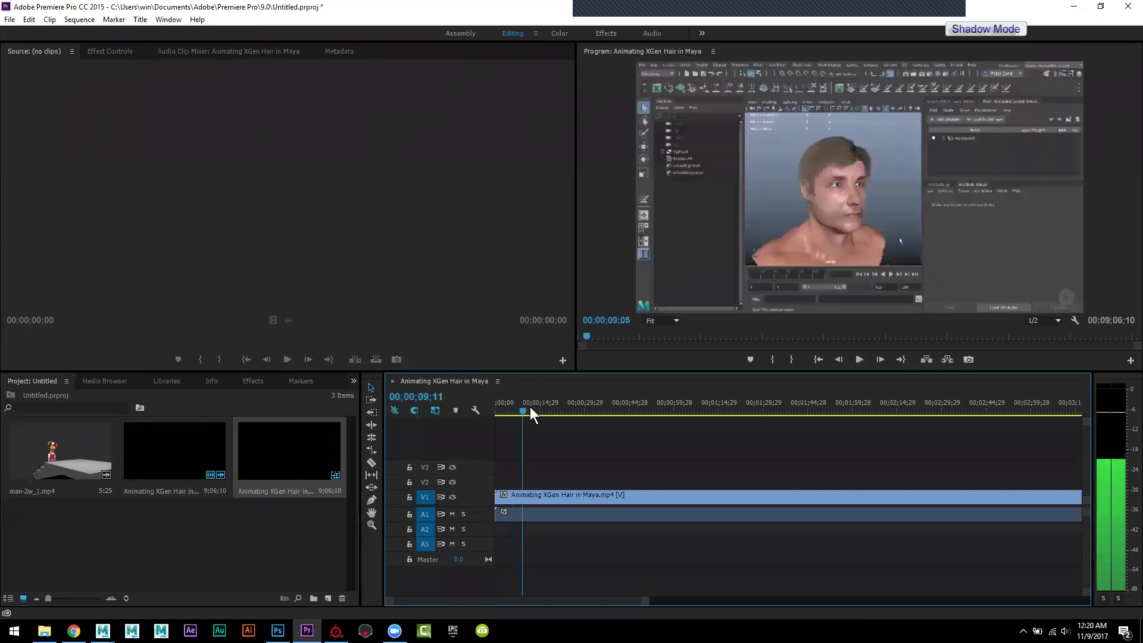
drag(497, 501, 526, 504)
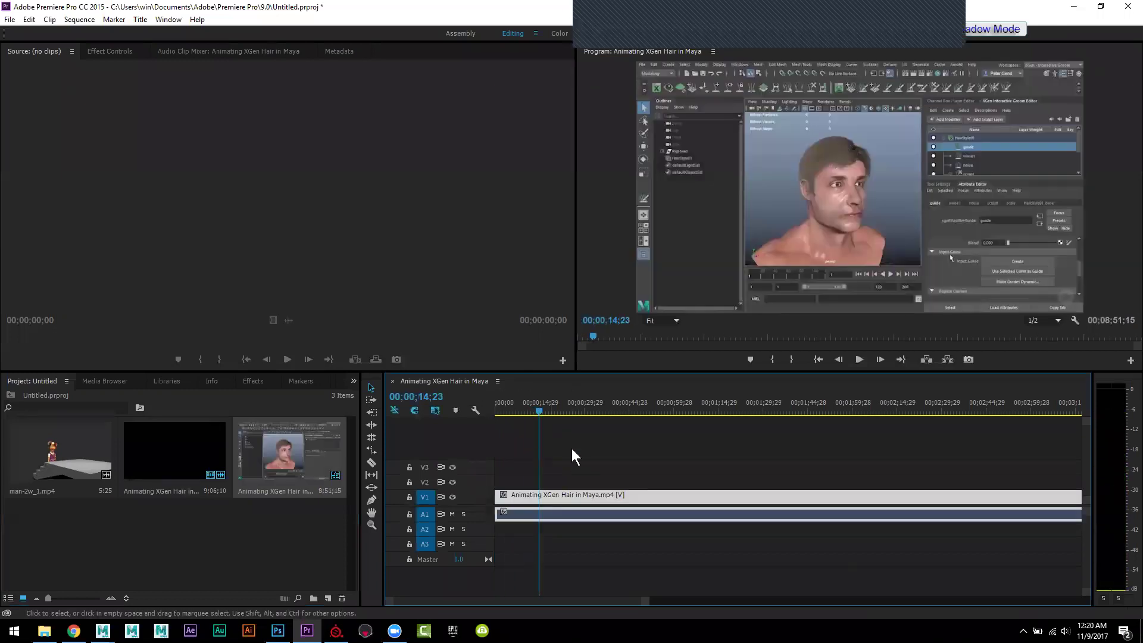
drag(574, 402, 654, 412)
key(c)
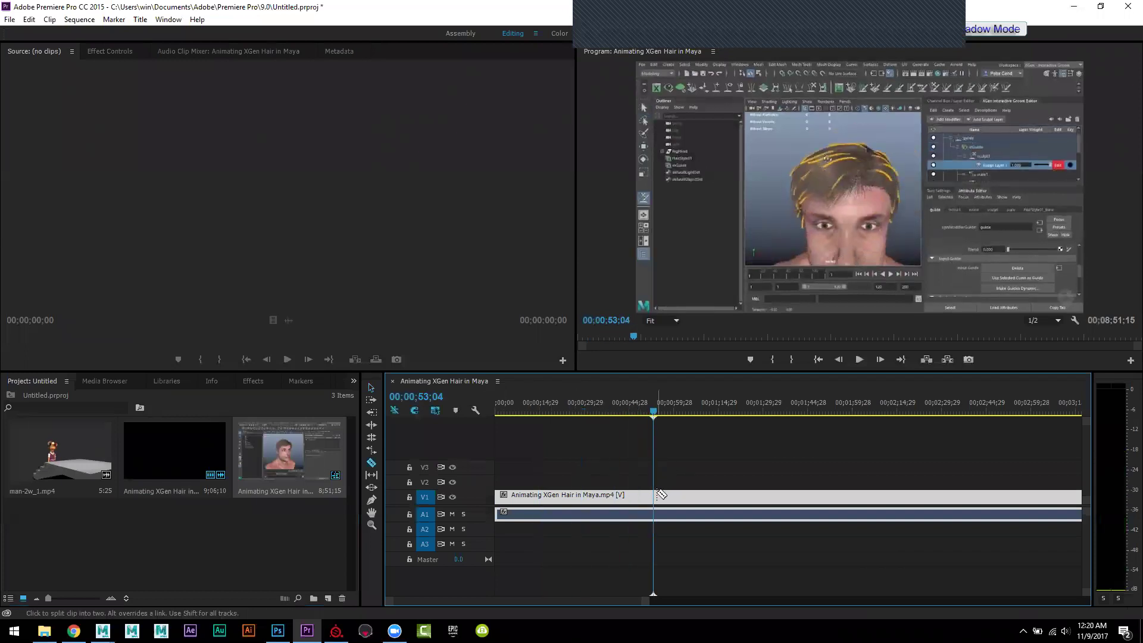
click(655, 496)
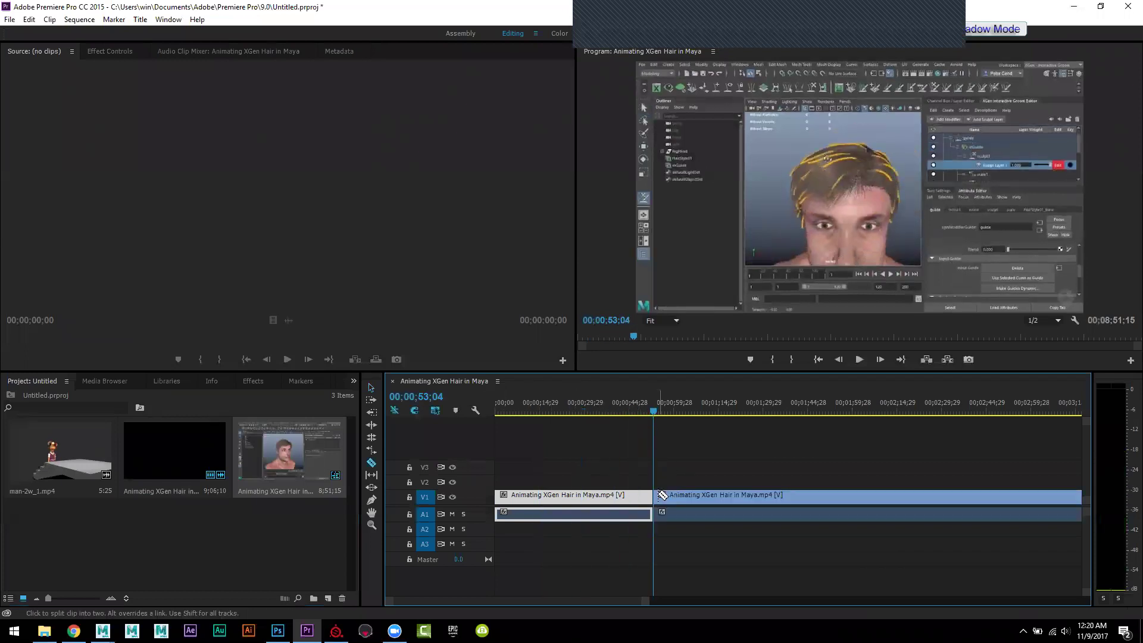
key(v)
click(702, 496)
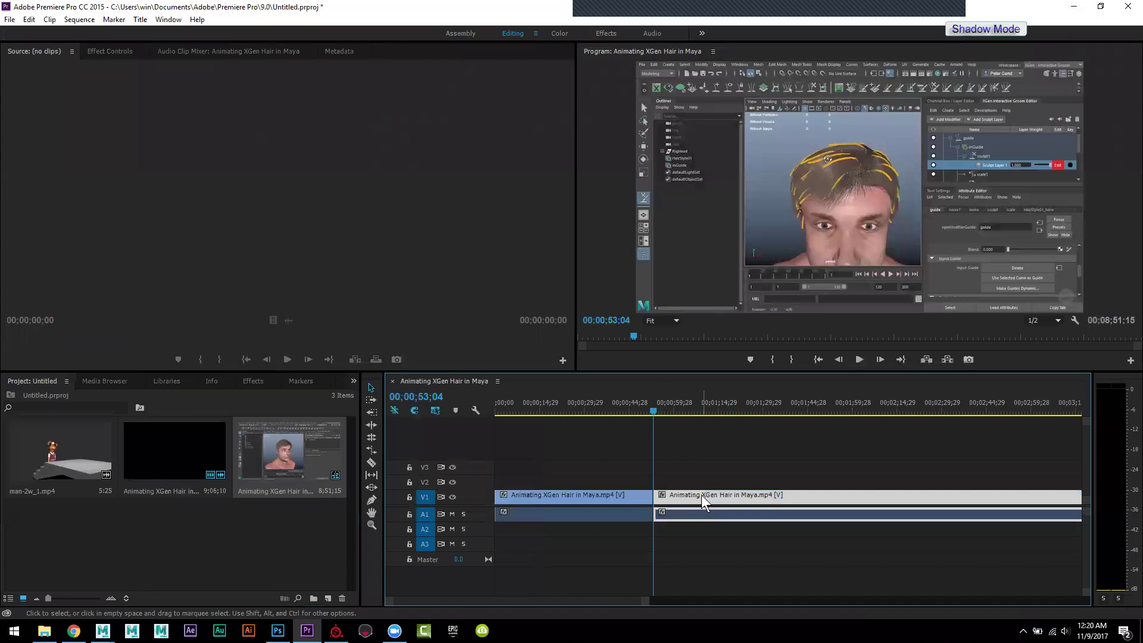
key(Delete)
drag(595, 405, 547, 406)
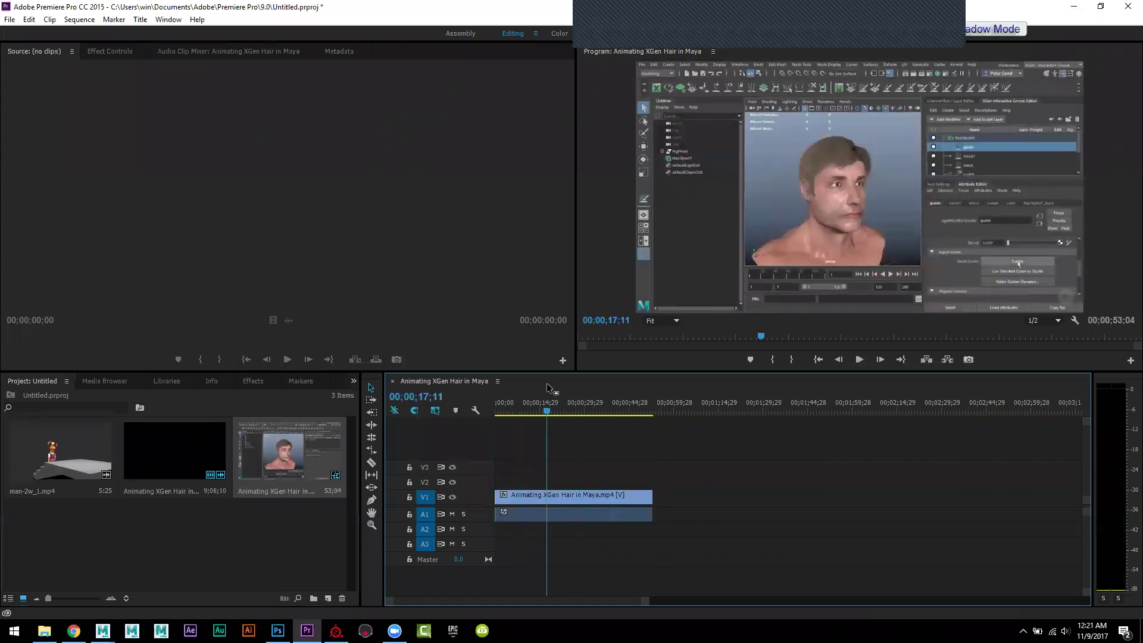
Step: Export the sequence as an H.264 QuickTime .mov into the Desktop TT folder
click(10, 20)
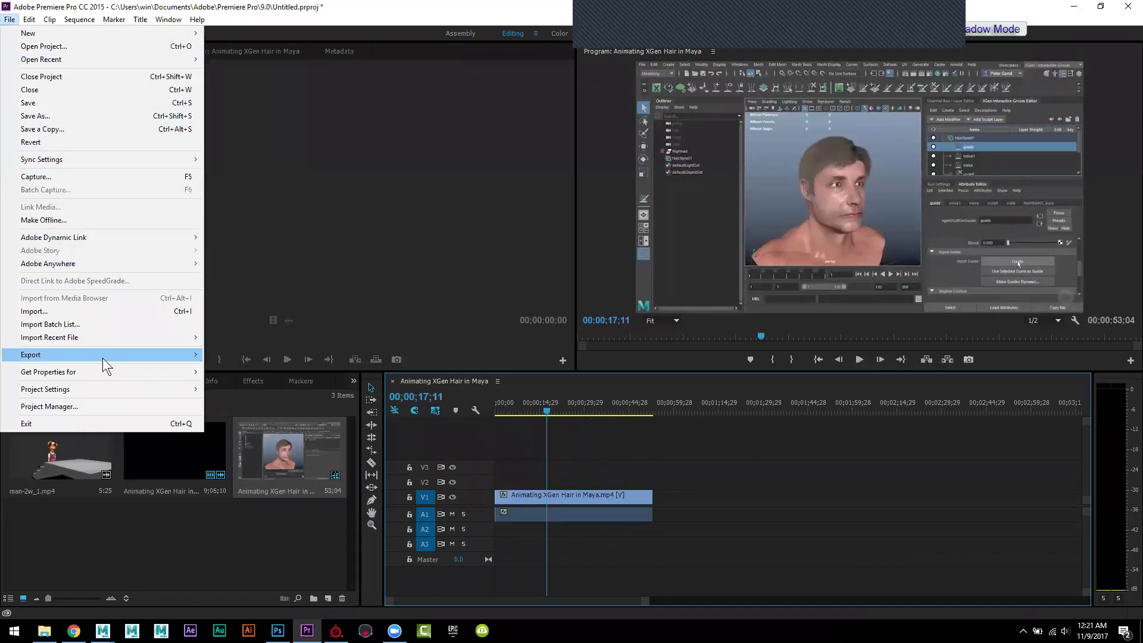
key(ctrl+m)
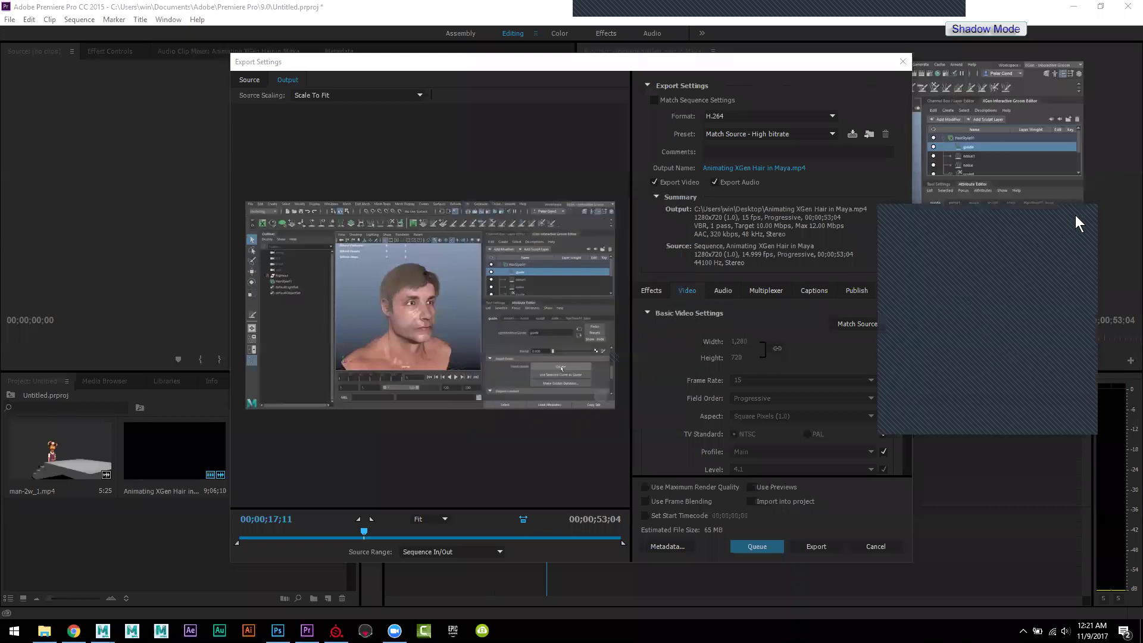
click(759, 116)
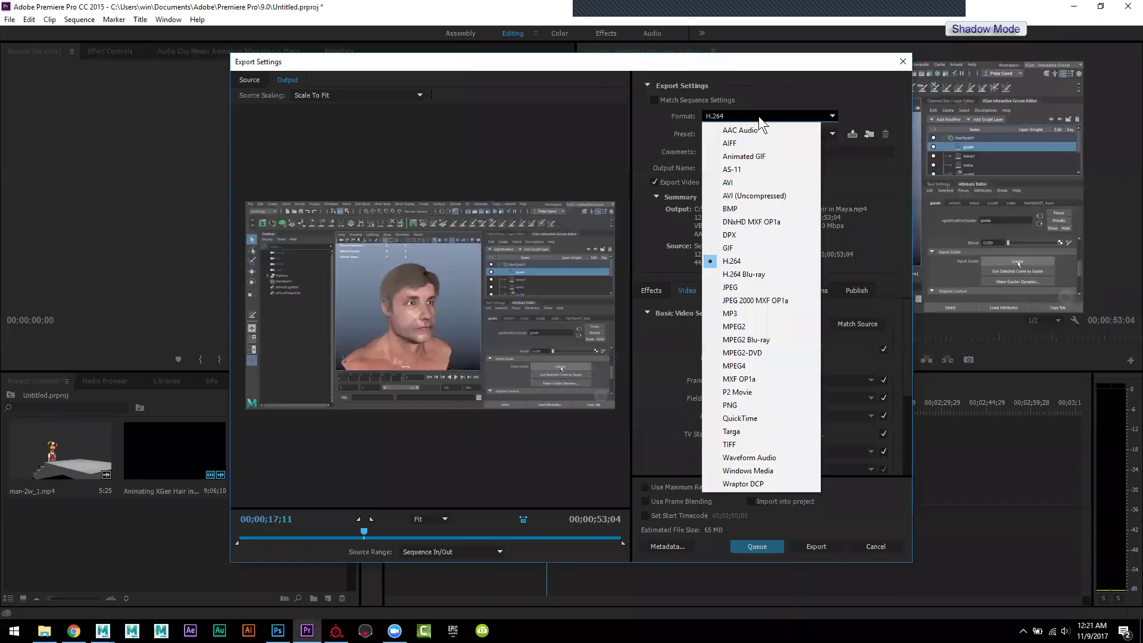
click(756, 420)
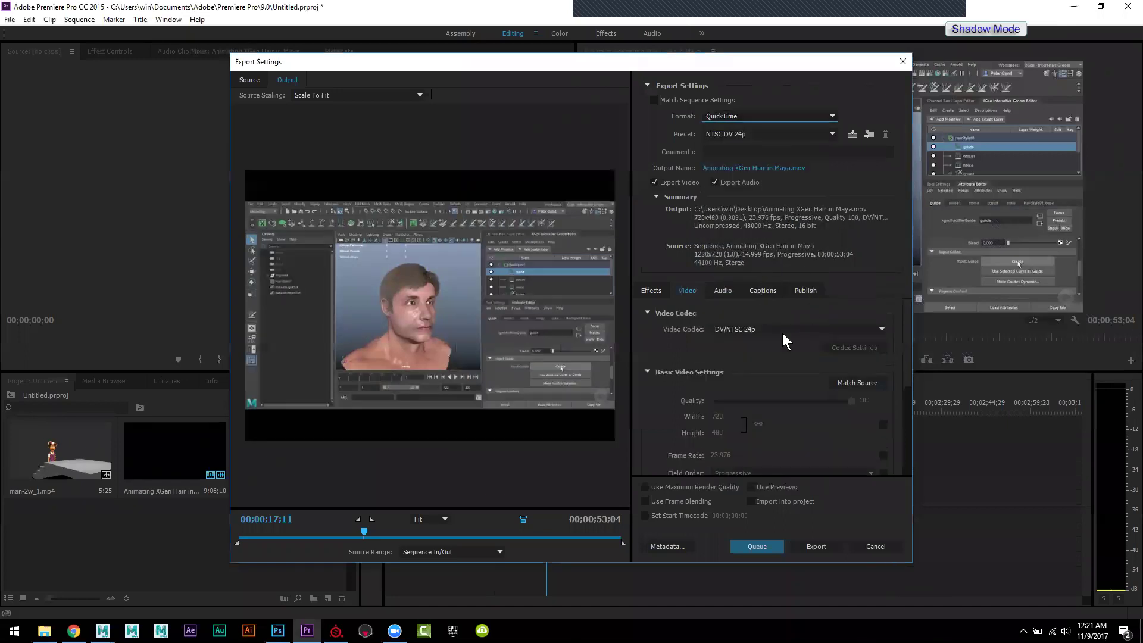
click(758, 330)
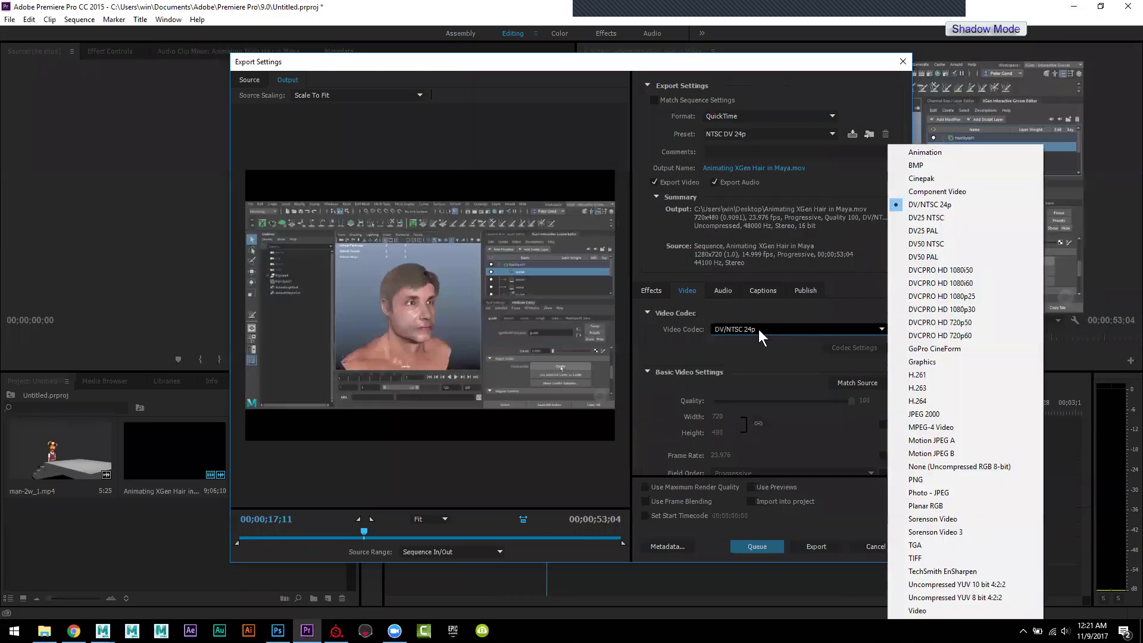
click(929, 402)
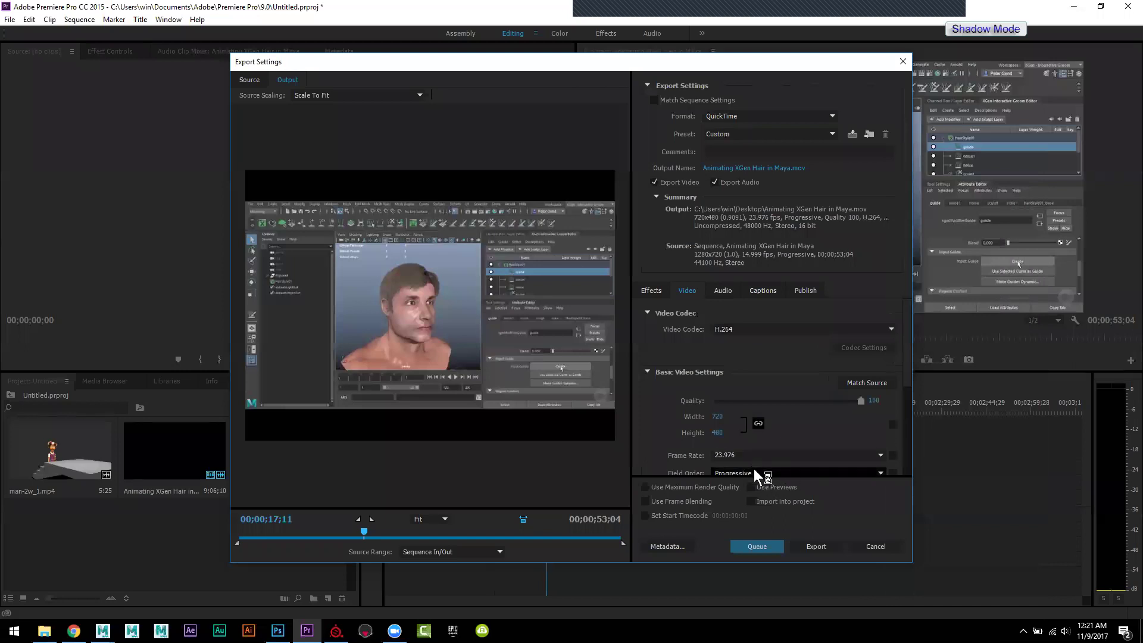
click(759, 169)
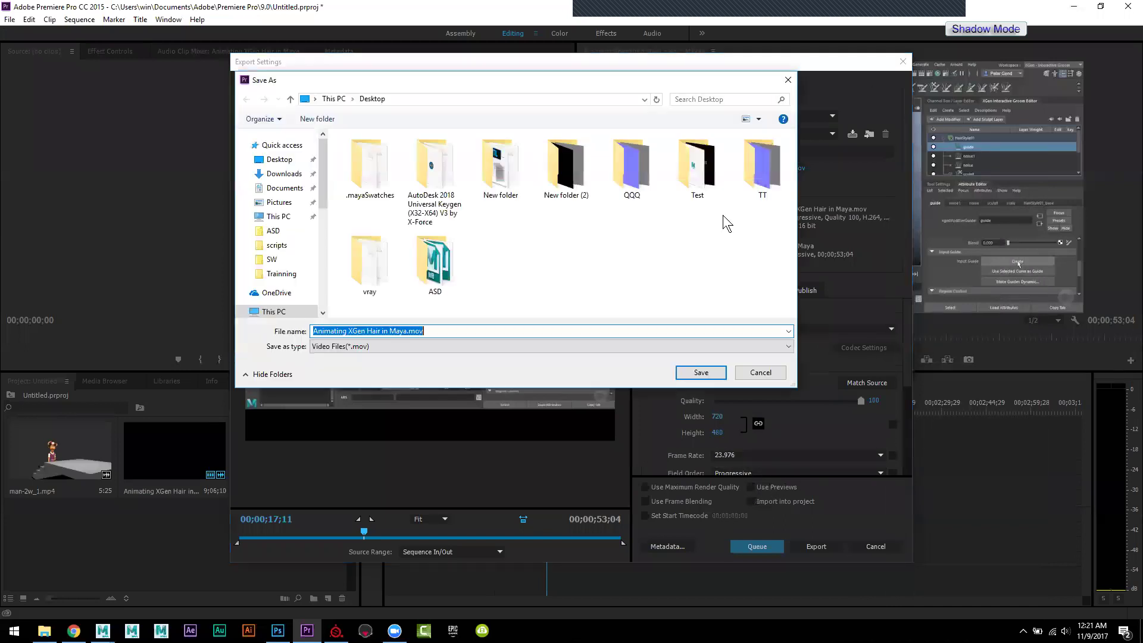
double_click(767, 167)
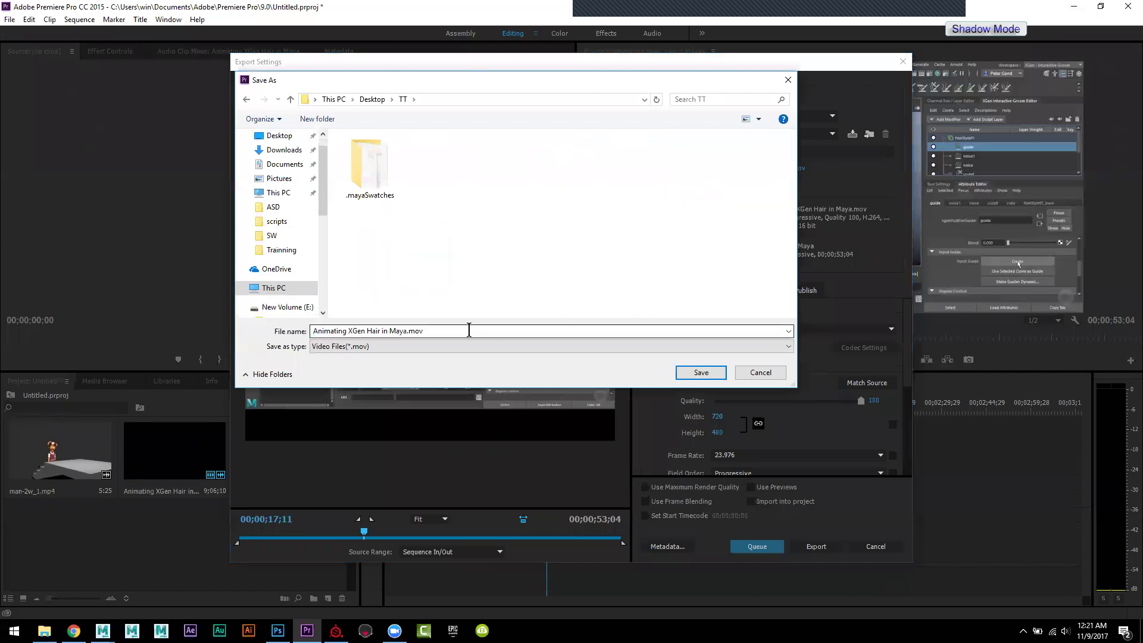
click(695, 373)
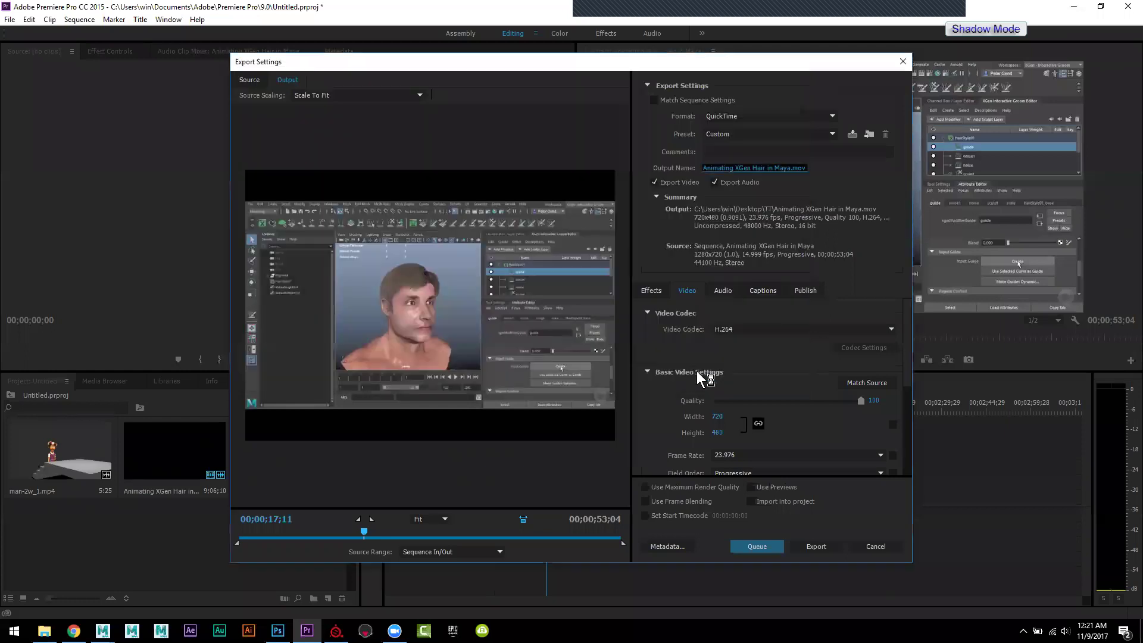
click(816, 545)
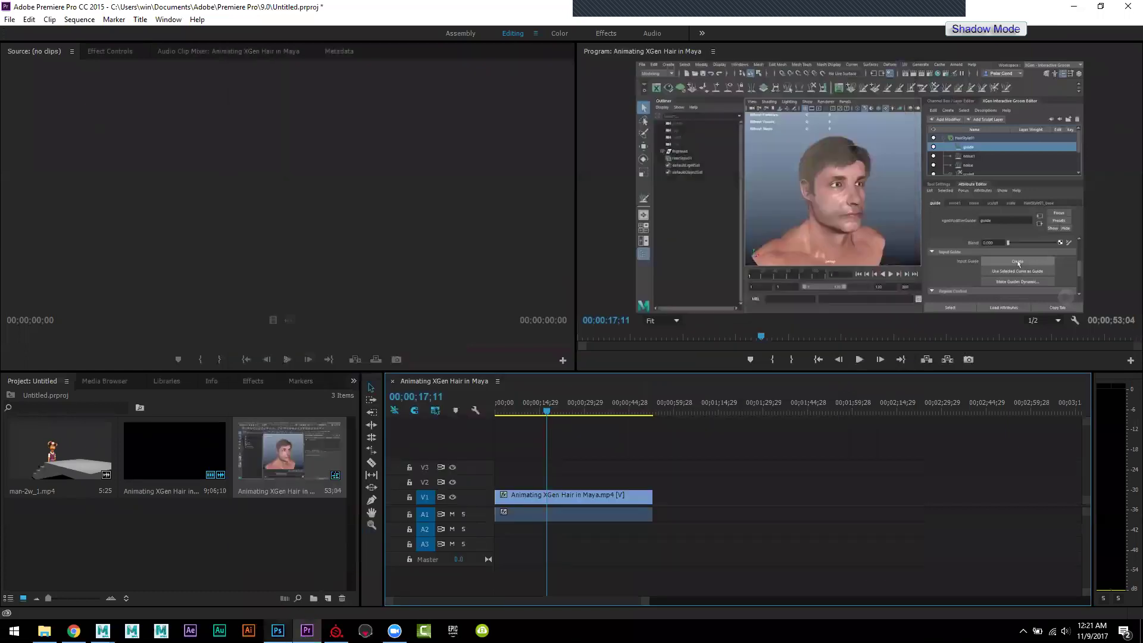
Step: Once encoding finishes, bring the Maya window back from the taskbar
click(102, 630)
Step: Connect a movie texture to the plane's colour, loading Desktop\TT\Animating XGen Hair in Maya.mov
click(226, 593)
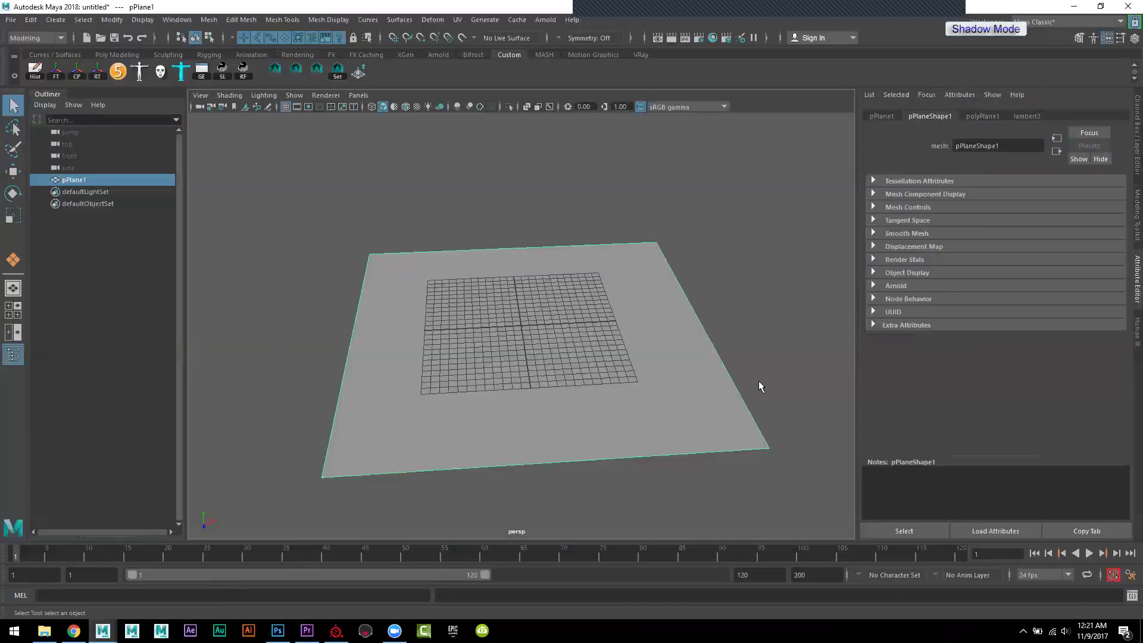
click(1024, 116)
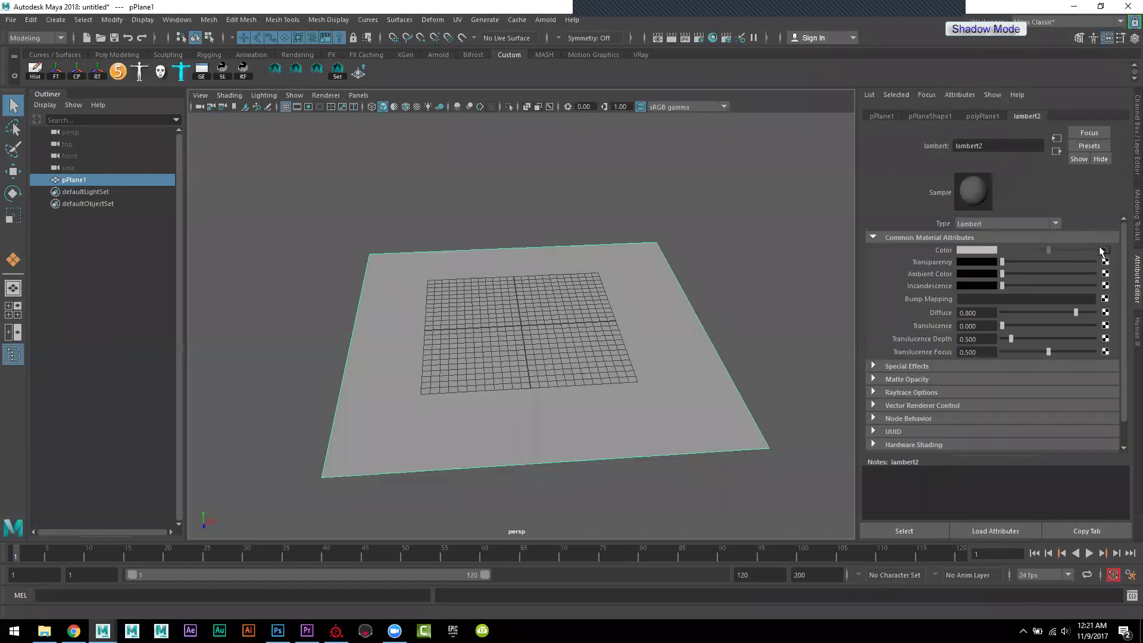
click(1099, 246)
click(1108, 280)
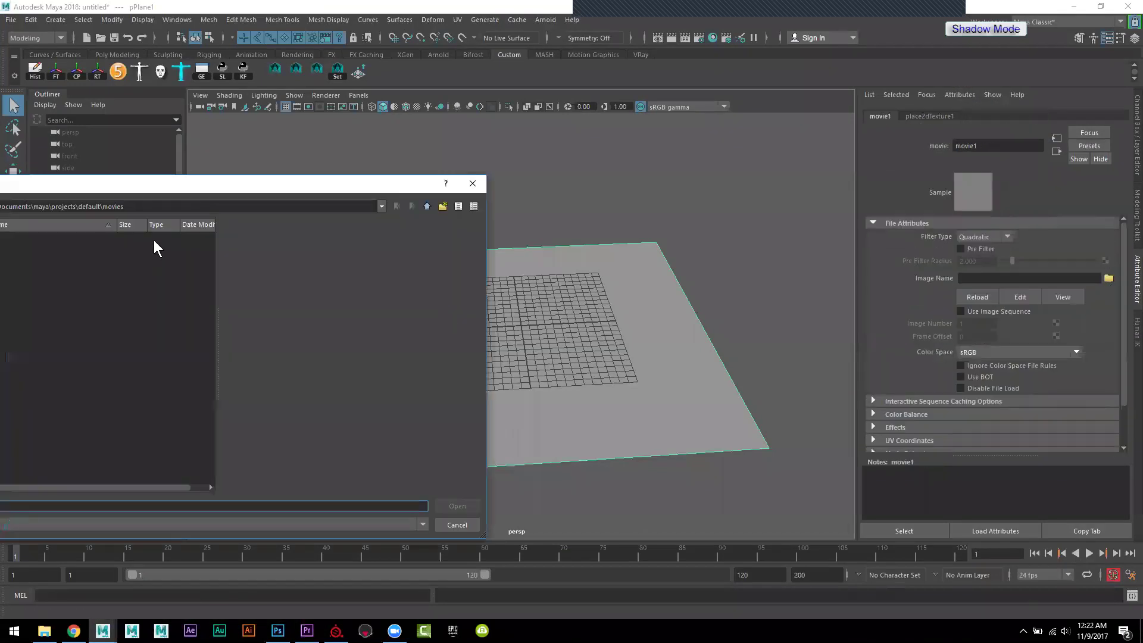
drag(162, 184, 499, 177)
click(250, 232)
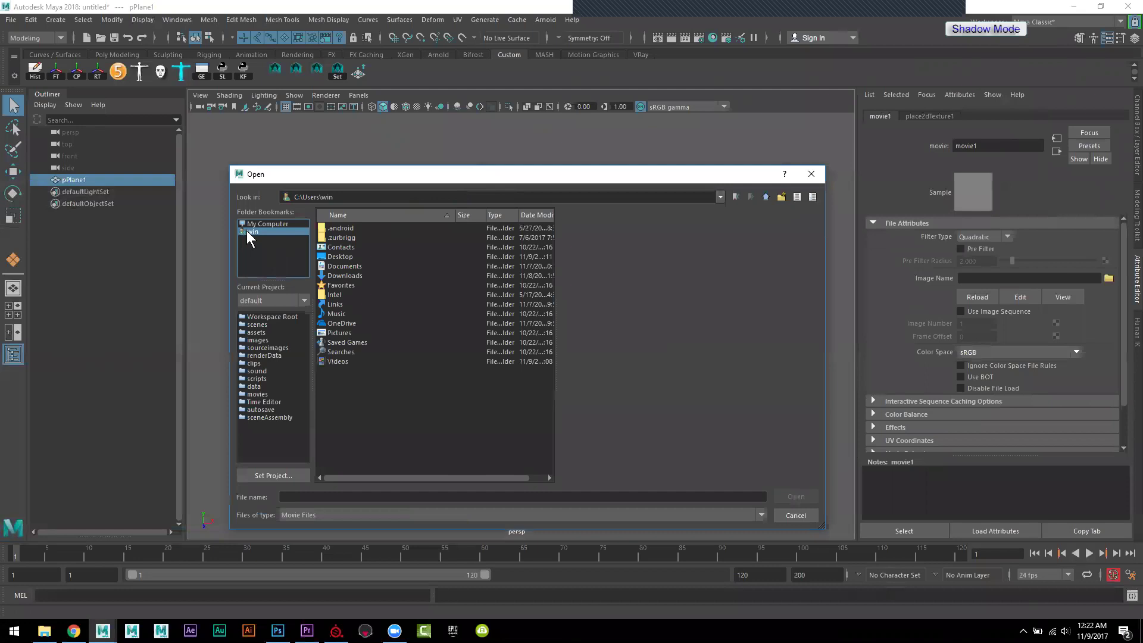
double_click(340, 257)
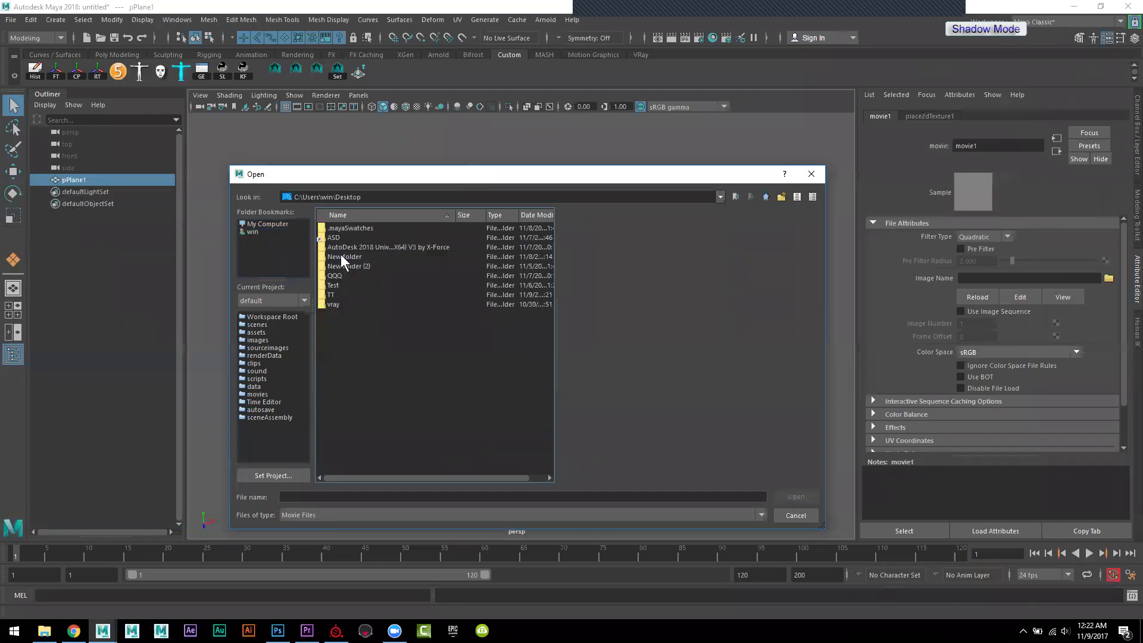
double_click(331, 295)
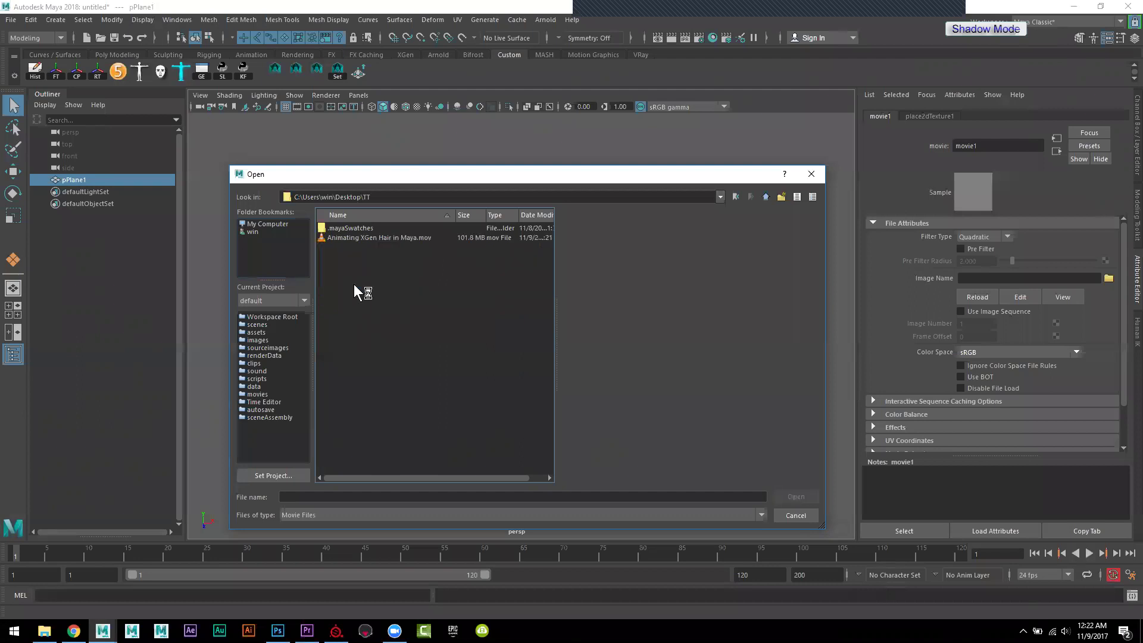
click(348, 236)
click(794, 498)
alt+drag(683, 439, 640, 398)
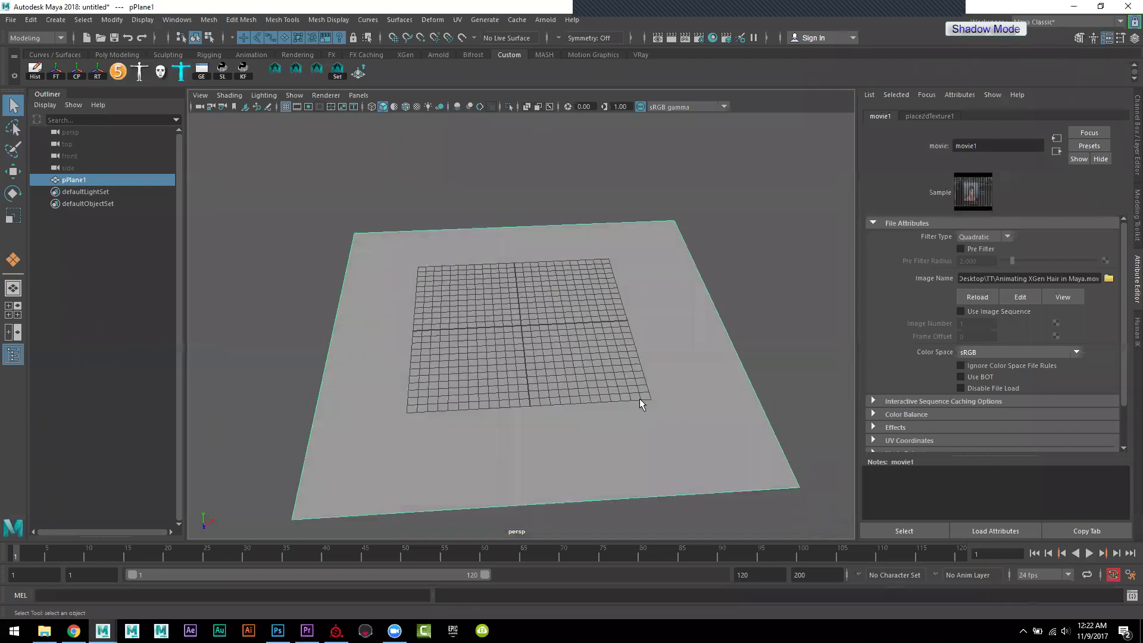
Step: Show textures, enable Use Image Sequence on movie1, and set the playback end to 1120
key(6)
mouse_move(460, 552)
mouse_down()
mouse_move(703, 563)
mouse_move(520, 572)
mouse_move(561, 566)
mouse_up()
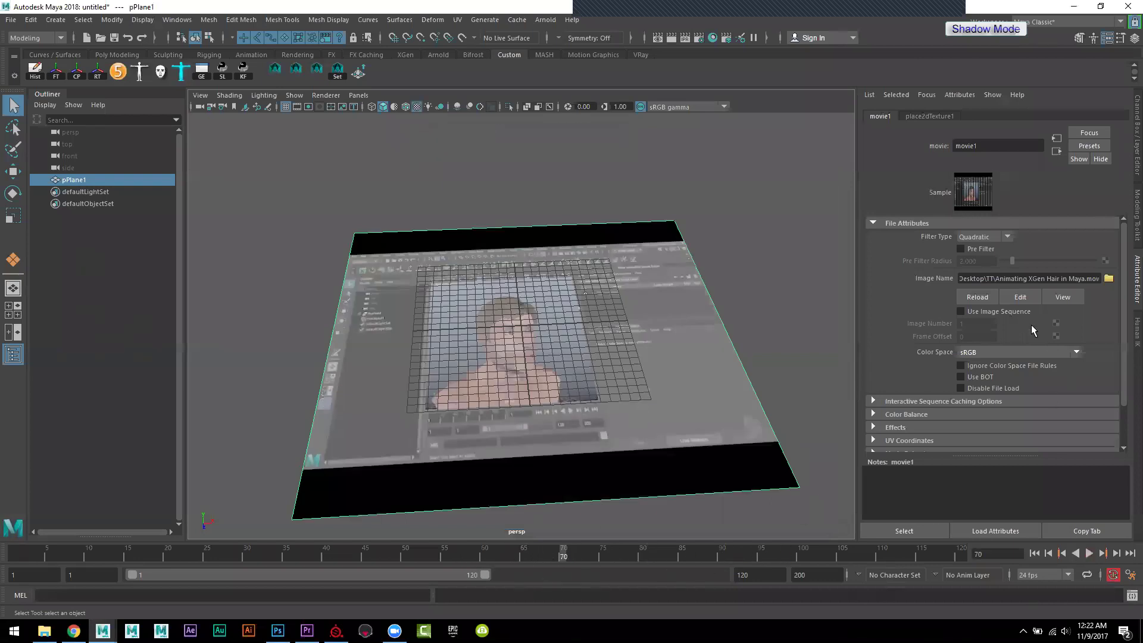
click(976, 310)
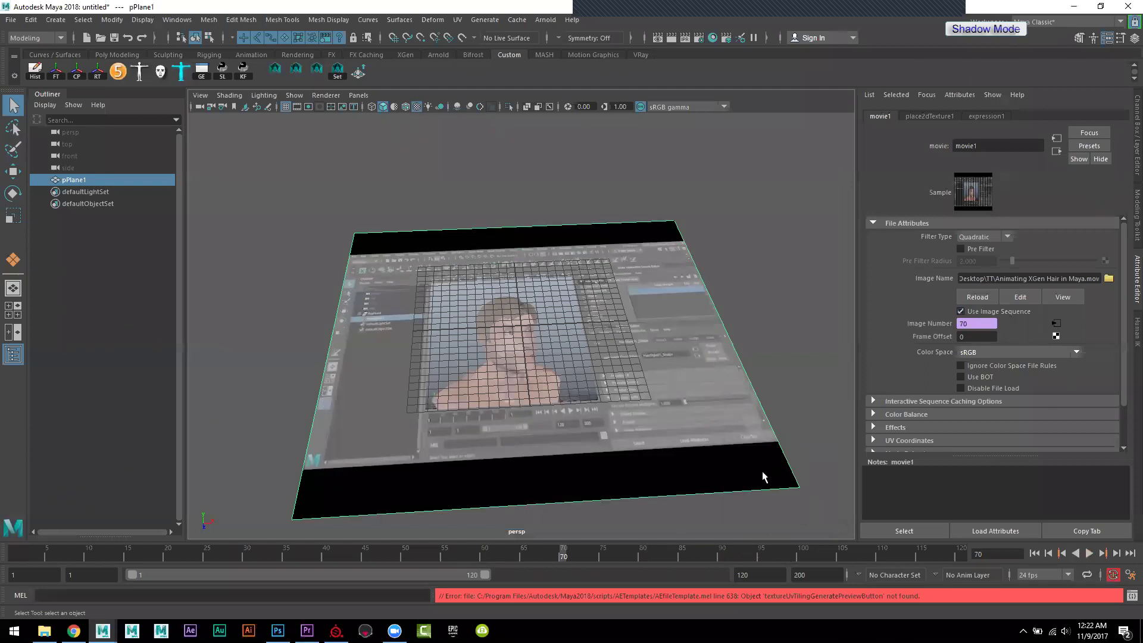
click(738, 575)
text(1)
key(Return)
Step: Scrub and play back the timeline to watch the video animate on the plane
click(579, 557)
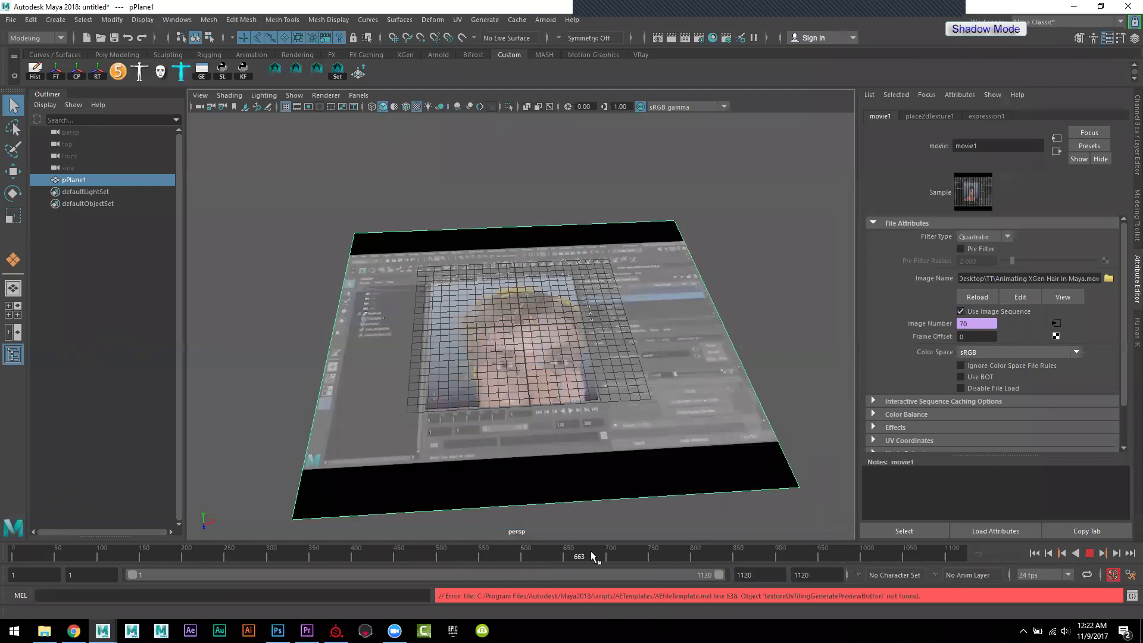
mouse_move(799, 556)
mouse_down()
mouse_move(187, 556)
mouse_move(570, 545)
mouse_up()
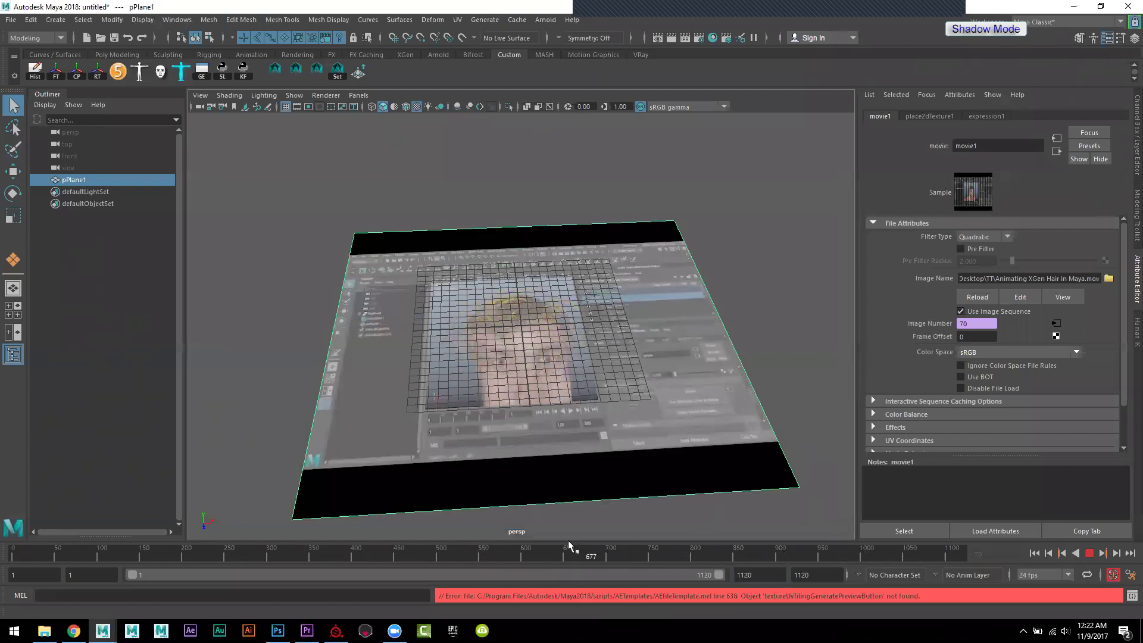
alt+drag(557, 358, 575, 510)
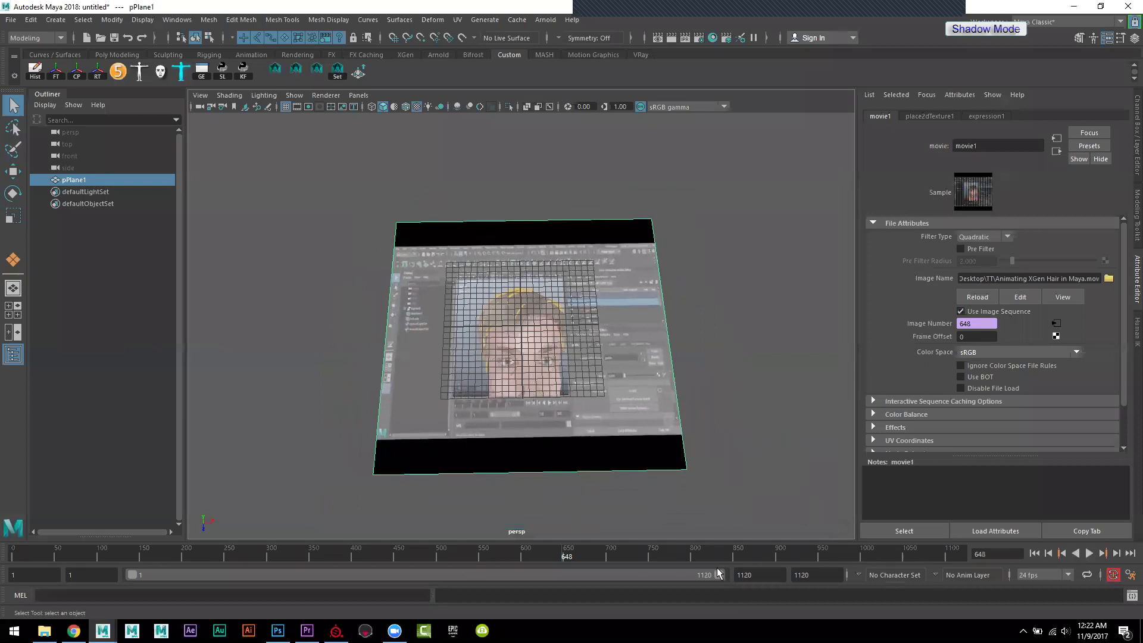
key(alt+v)
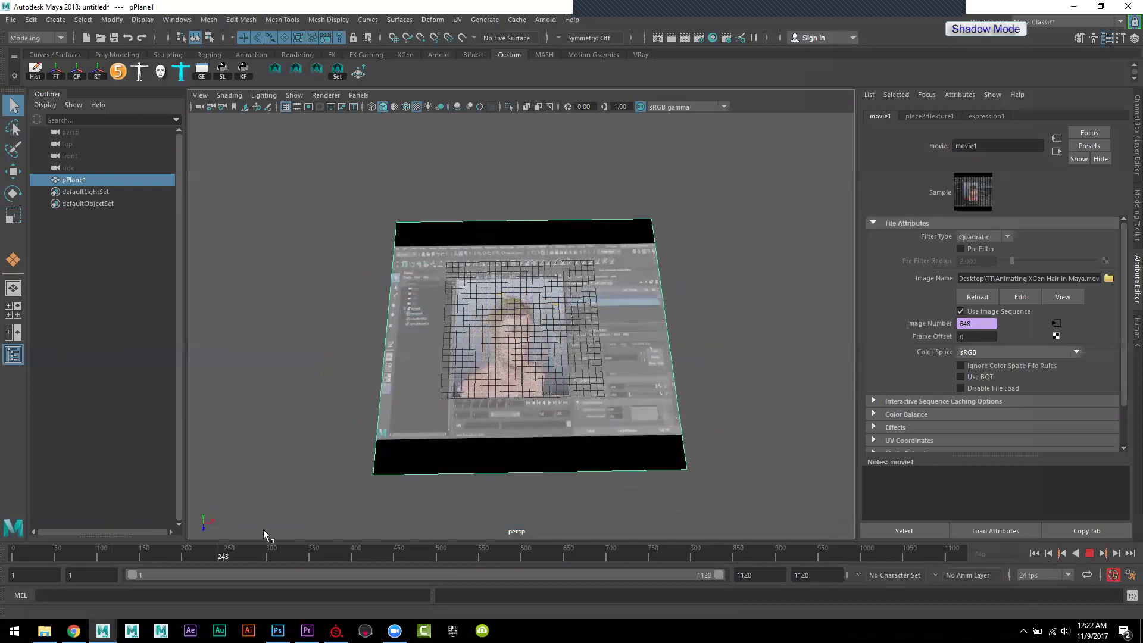
drag(643, 535, 727, 519)
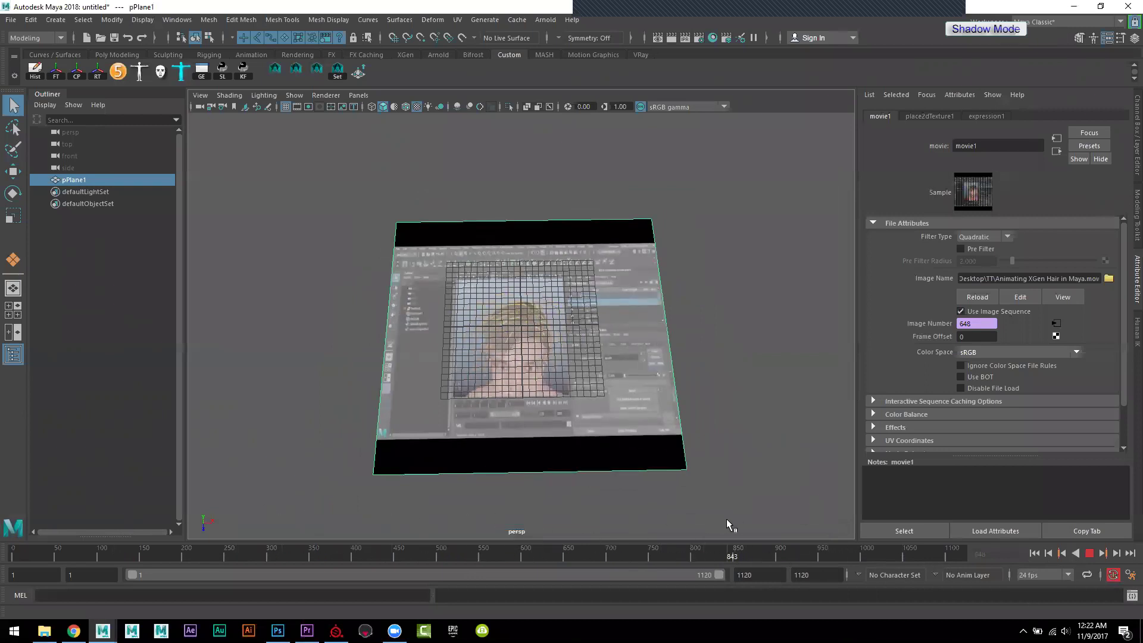
key(Escape)
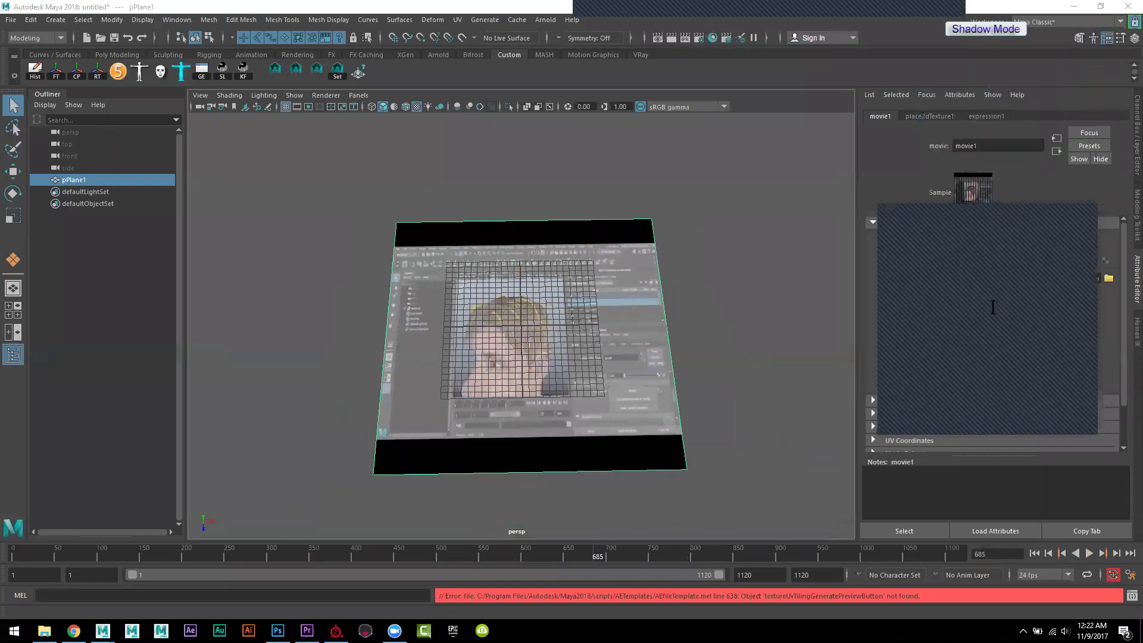
alt+drag(567, 368, 637, 399)
scroll(637, 399, up, 2)
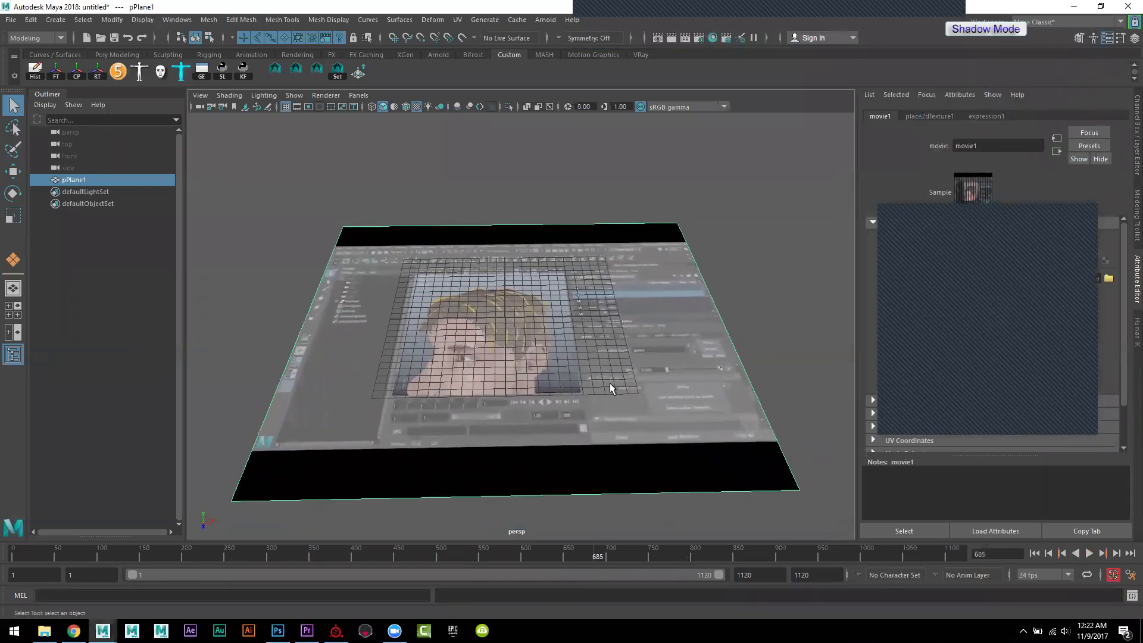
scroll(703, 430, up, 3)
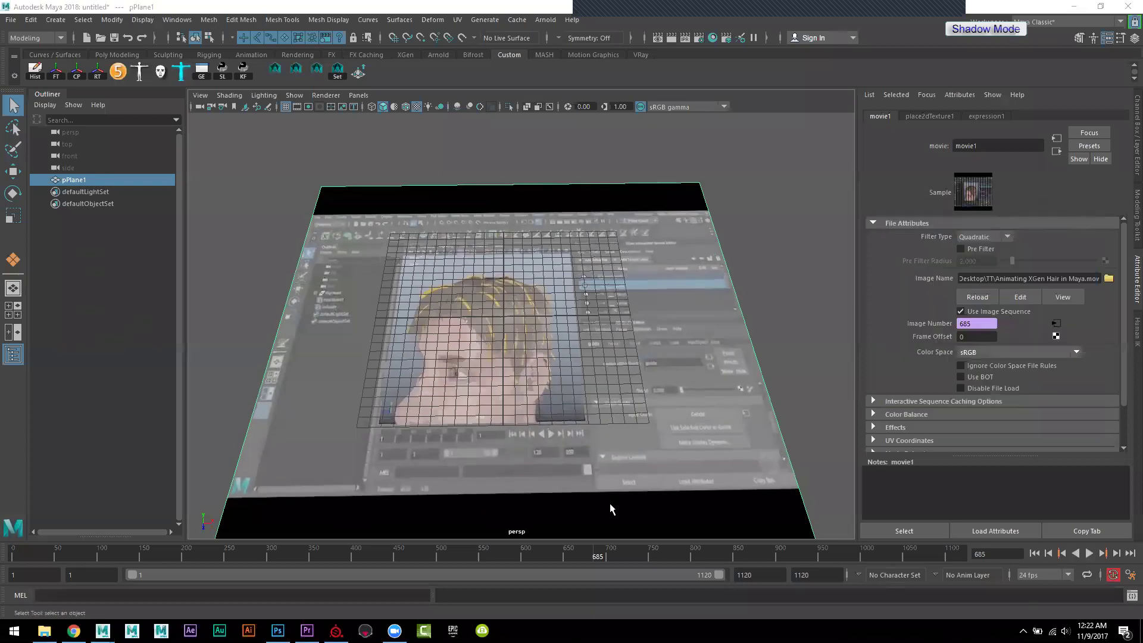
key(alt+v)
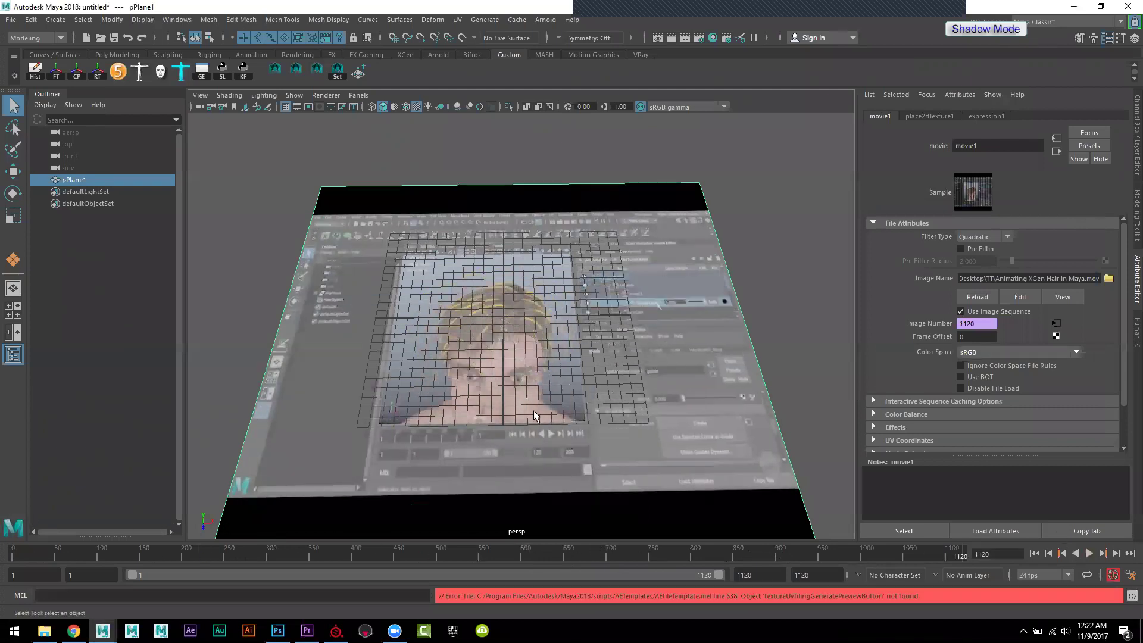
scroll(534, 409, down, 3)
scroll(538, 403, down, 1)
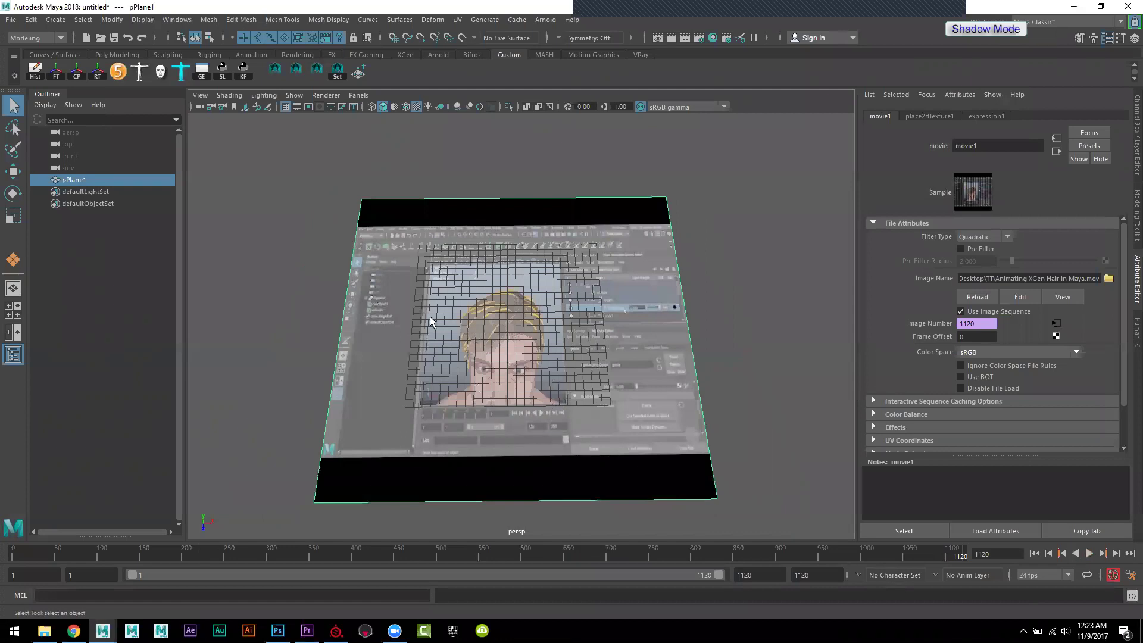
alt+drag(418, 323, 398, 375)
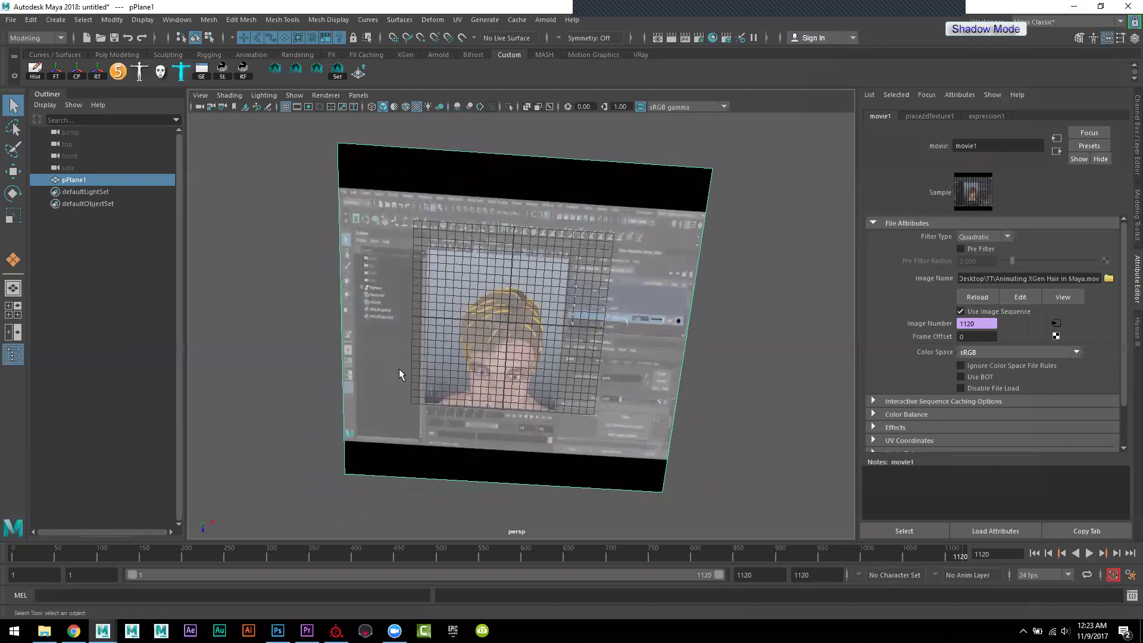
mouse_move(398, 370)
alt+mouse_down()
mouse_move(386, 328)
mouse_move(602, 321)
mouse_move(521, 332)
alt+mouse_up()
scroll(417, 326, down, 3)
alt+right_drag(522, 331, 644, 386)
mouse_move(643, 386)
alt+mouse_down()
mouse_move(582, 327)
mouse_move(582, 339)
mouse_move(572, 333)
mouse_move(592, 340)
alt+mouse_up()
alt+right_drag(592, 340, 671, 383)
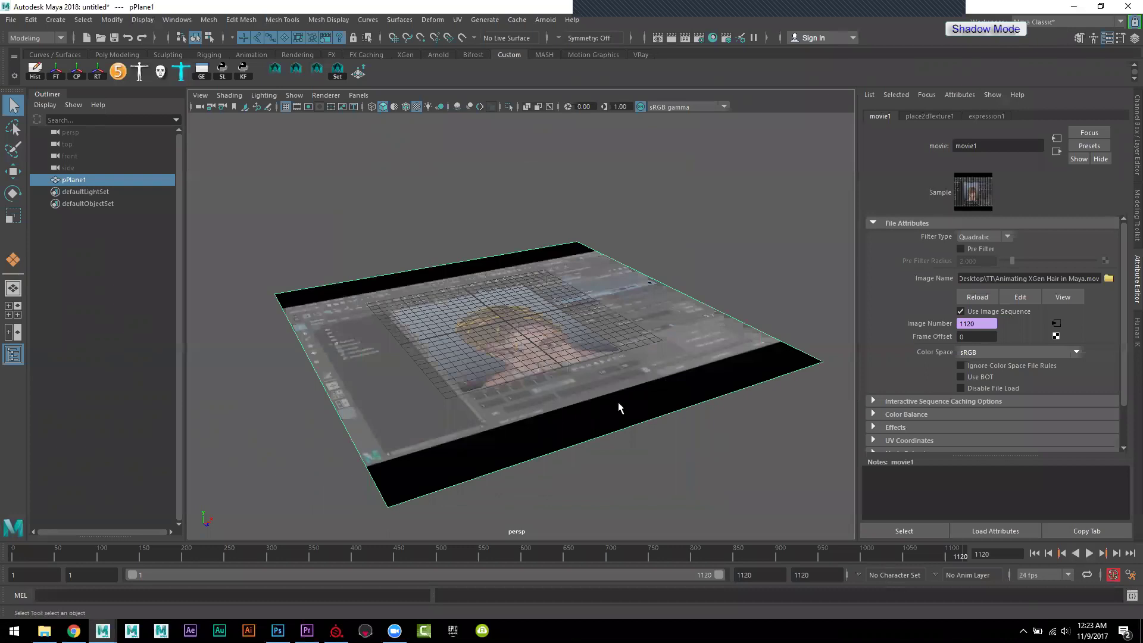
key(alt)
alt+right_drag(586, 380, 558, 326)
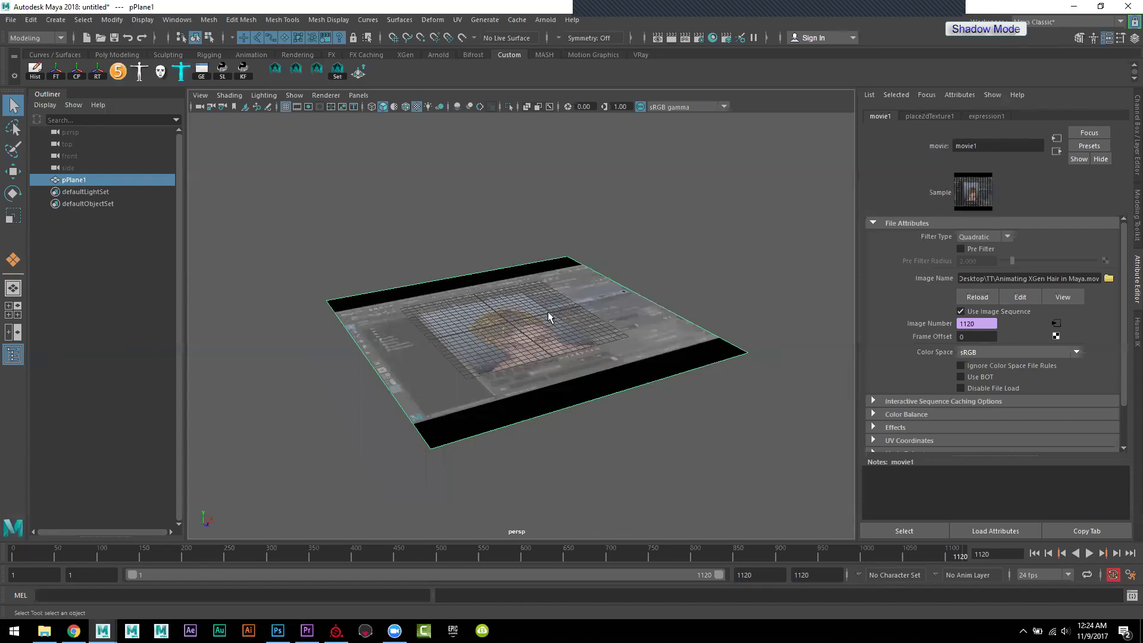
mouse_move(551, 351)
alt+mouse_down()
mouse_move(469, 330)
mouse_move(476, 363)
alt+mouse_up()
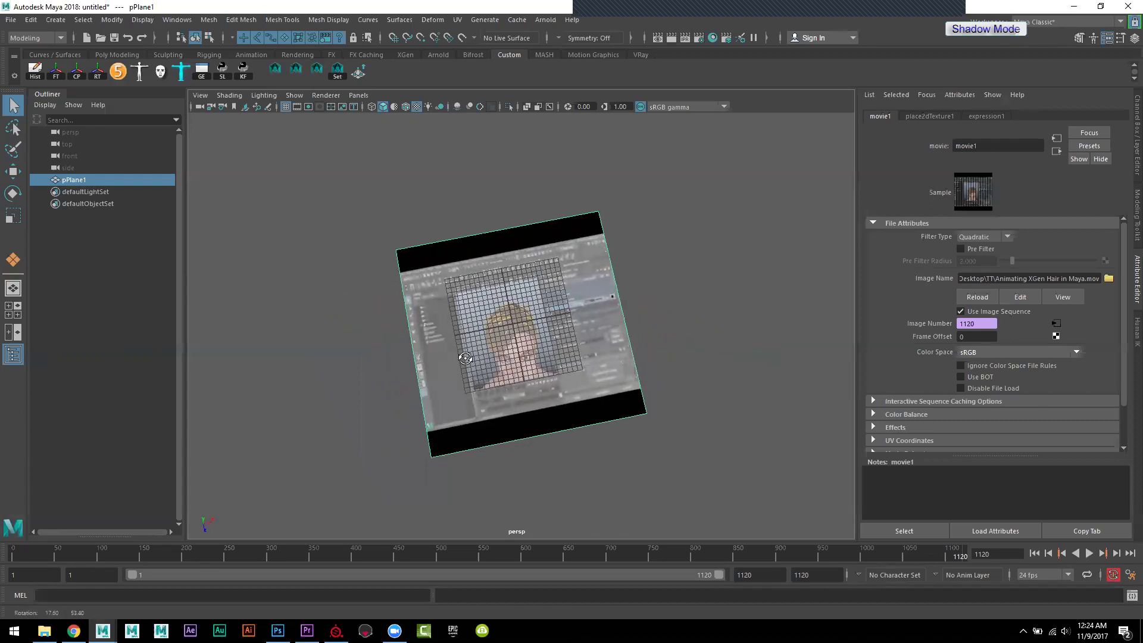
click(11, 22)
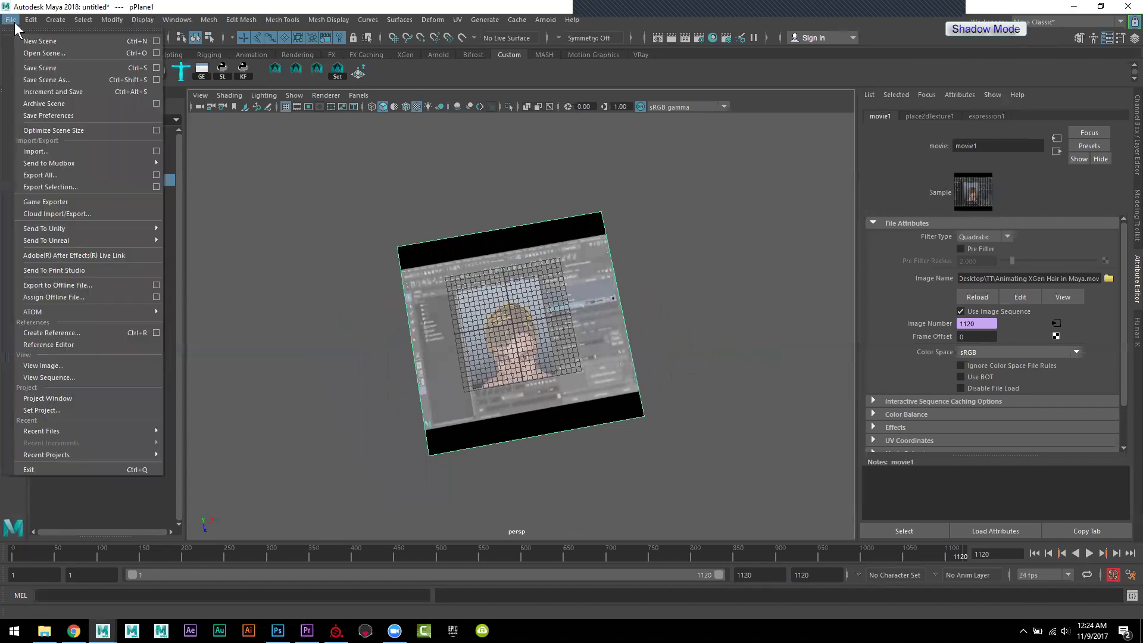
click(129, 255)
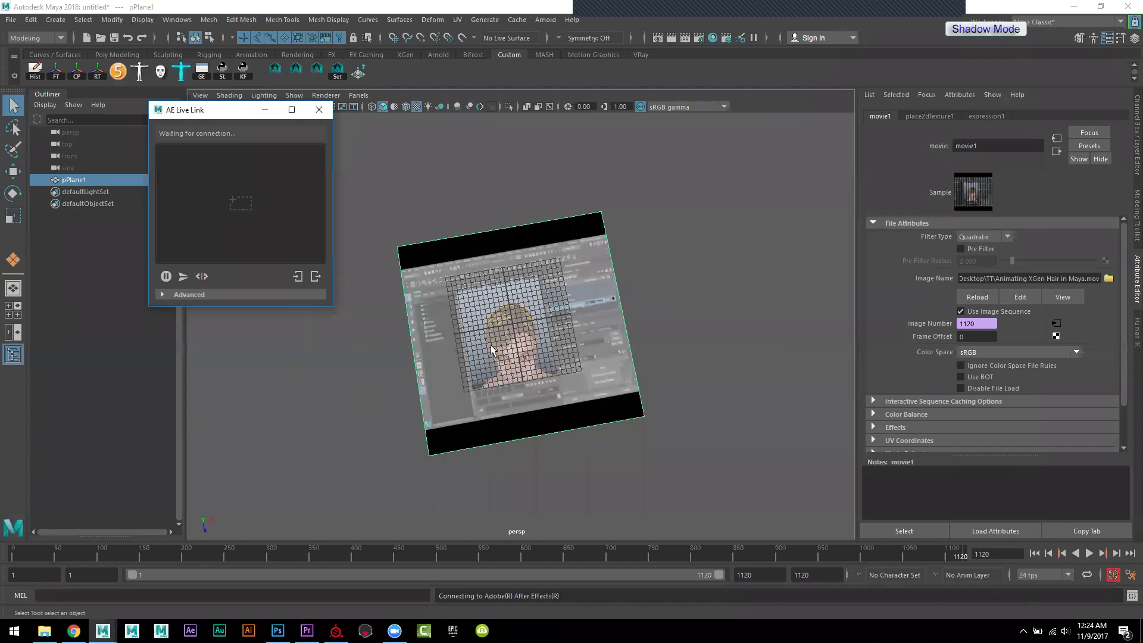
alt+drag(492, 350, 514, 330)
mouse_move(349, 370)
alt+mouse_down()
mouse_move(383, 340)
mouse_move(400, 376)
alt+mouse_up()
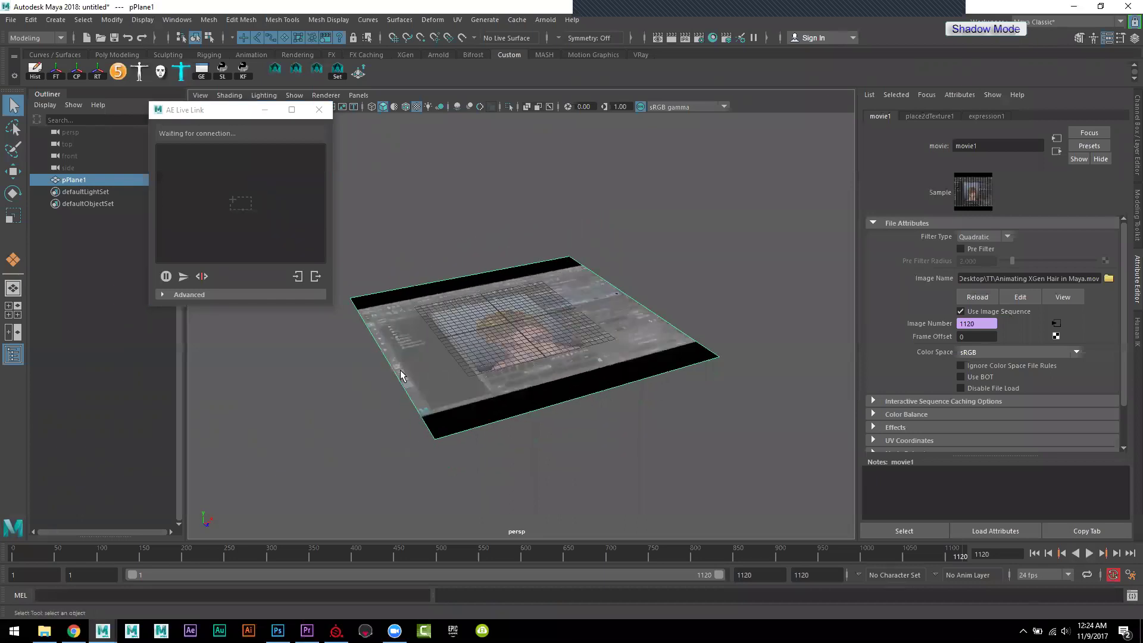
mouse_move(494, 286)
alt+right_down()
mouse_move(480, 245)
mouse_move(538, 297)
alt+right_up()
click(319, 110)
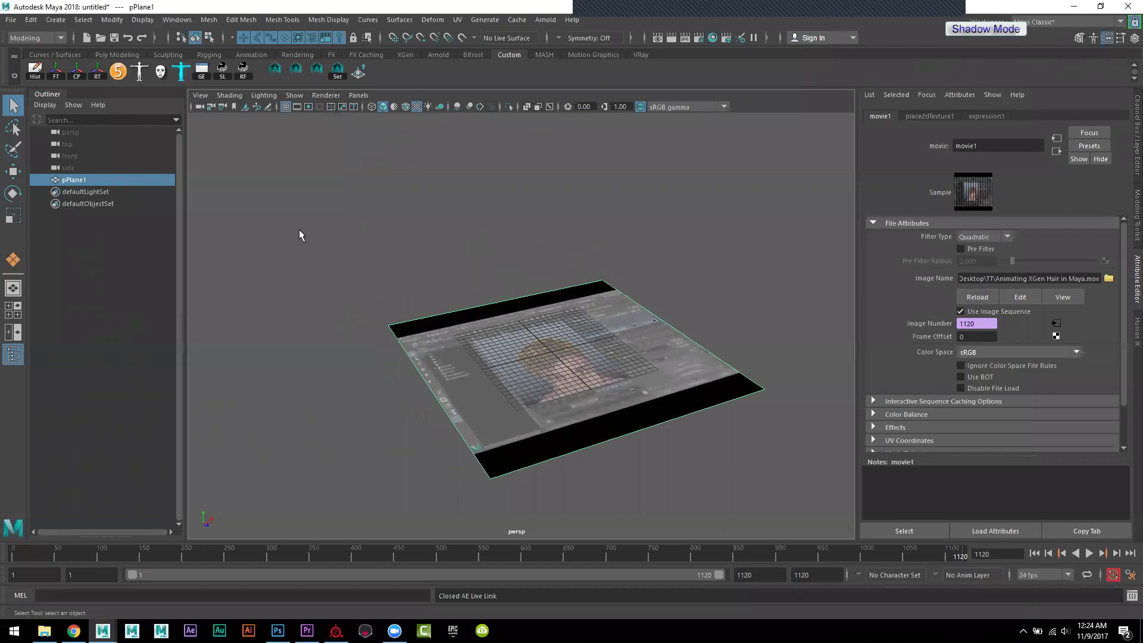
Step: Deselect and reselect pPlane1, orbiting to a close oblique view of the plane
mouse_move(391, 353)
alt+right_down()
mouse_move(380, 325)
mouse_move(432, 378)
mouse_move(445, 360)
alt+right_up()
mouse_move(444, 359)
alt+middle_down()
mouse_move(494, 392)
mouse_move(483, 364)
alt+middle_up()
mouse_move(483, 363)
alt+right_down()
mouse_move(492, 375)
mouse_move(480, 375)
alt+right_up()
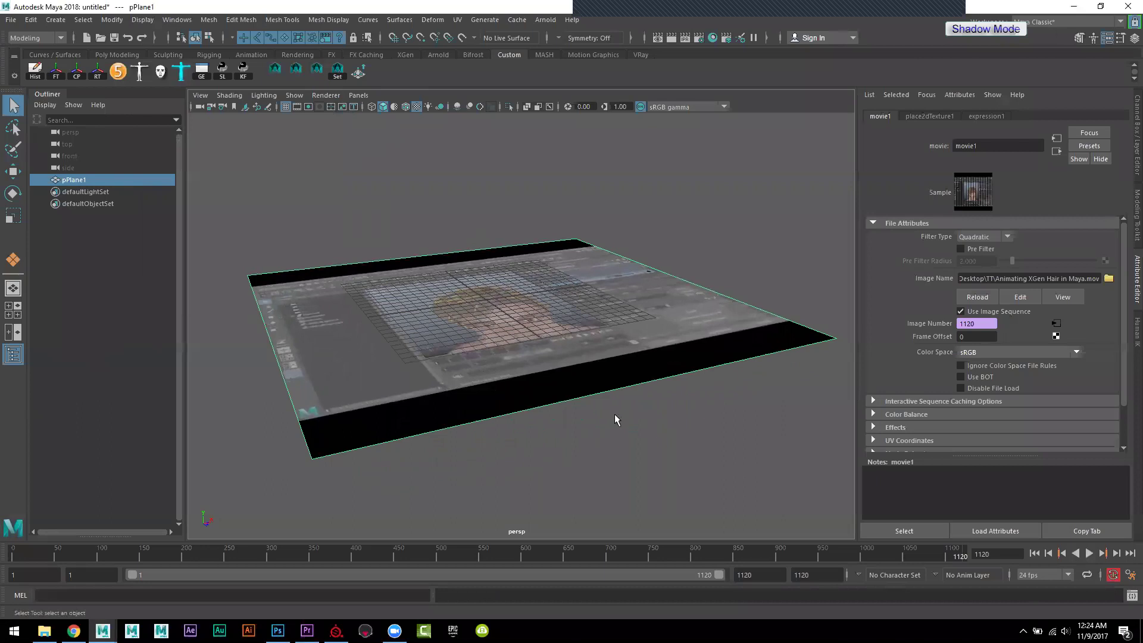
click(709, 405)
alt+right_drag(710, 405, 587, 314)
alt+drag(587, 314, 576, 349)
alt+drag(660, 349, 591, 370)
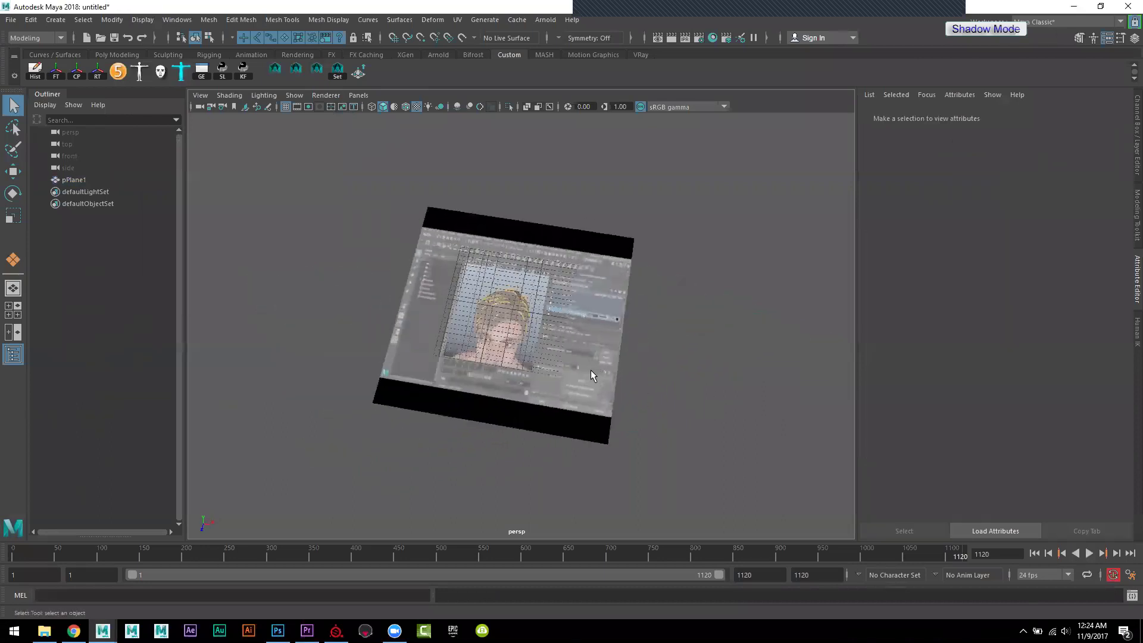
click(597, 362)
alt+right_drag(596, 362, 661, 387)
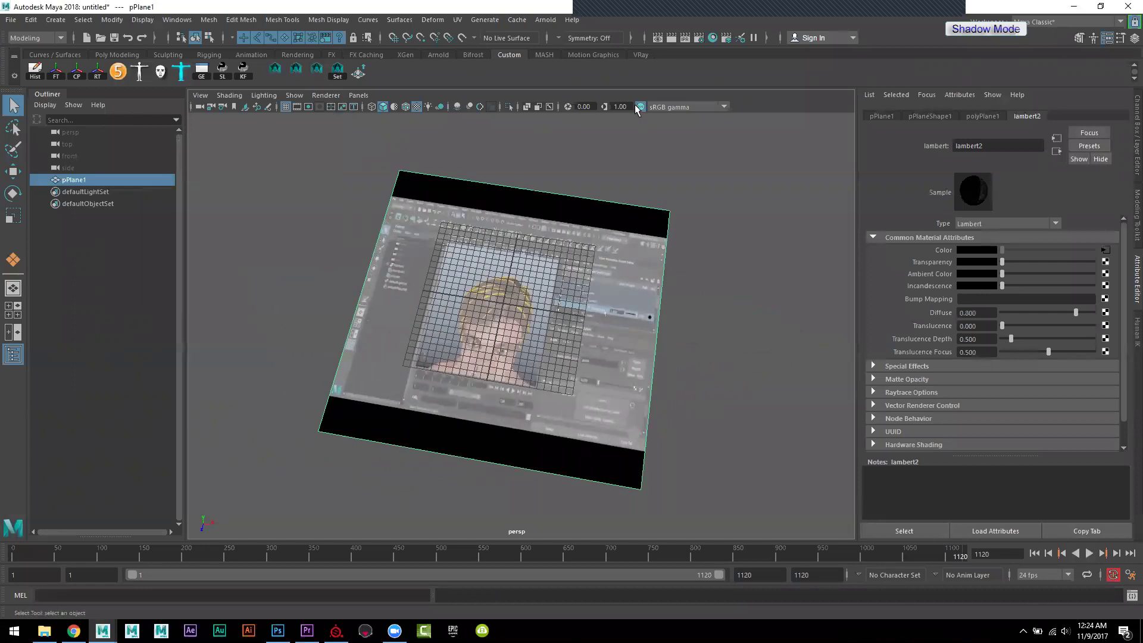
alt+drag(654, 287, 699, 334)
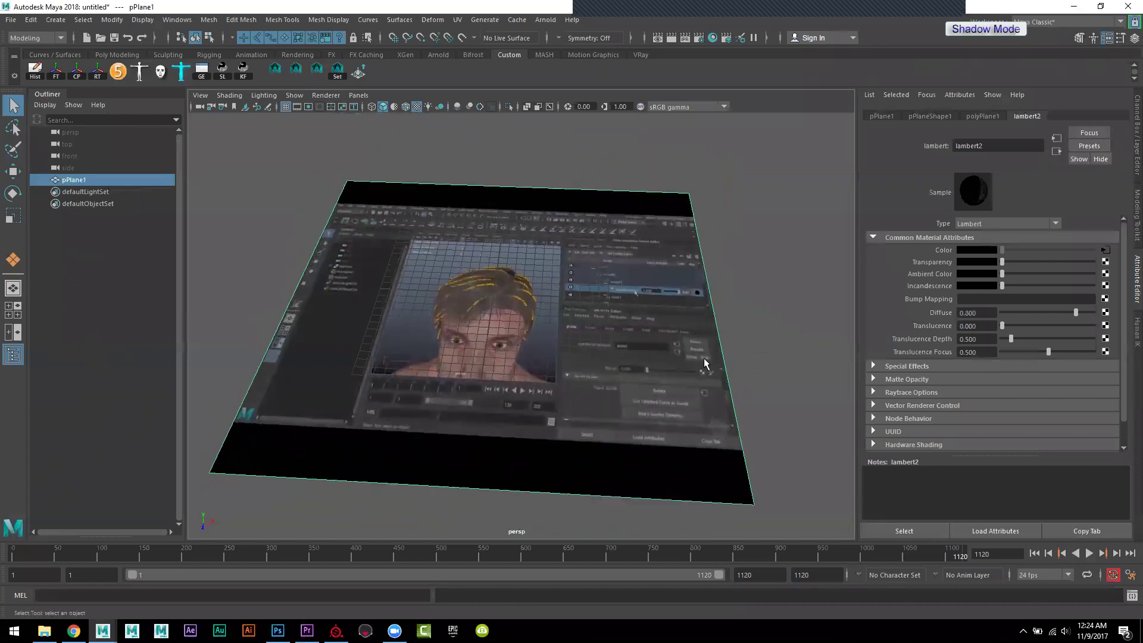
alt+right_drag(697, 334, 689, 496)
Step: Play and stop the animation, confirming the video plays on the plane
key(alt+v)
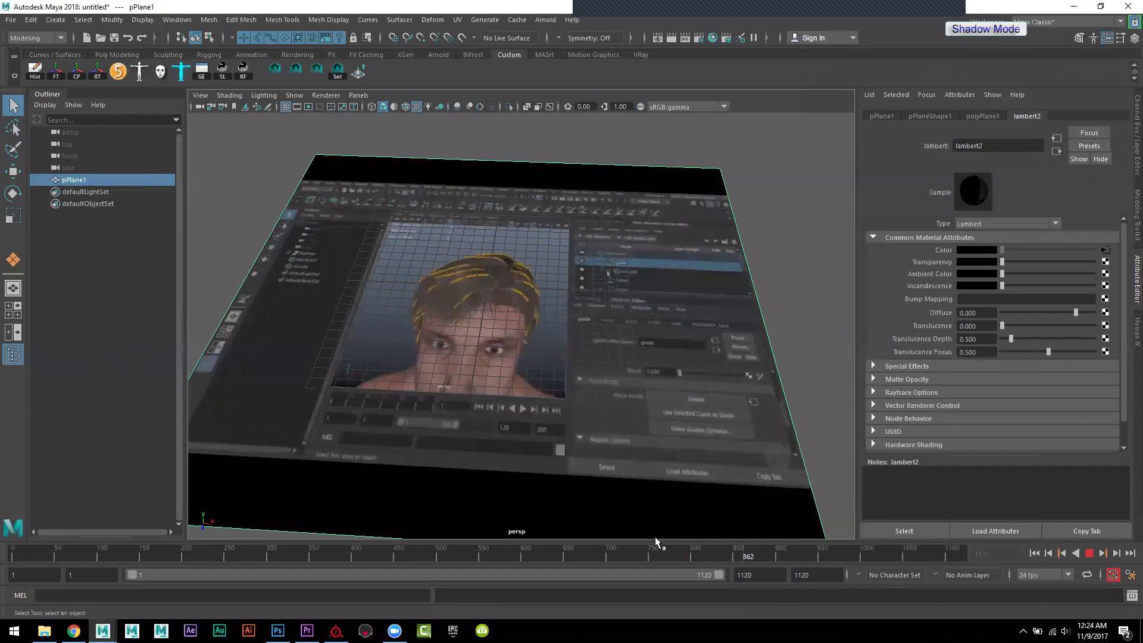
key(alt+v)
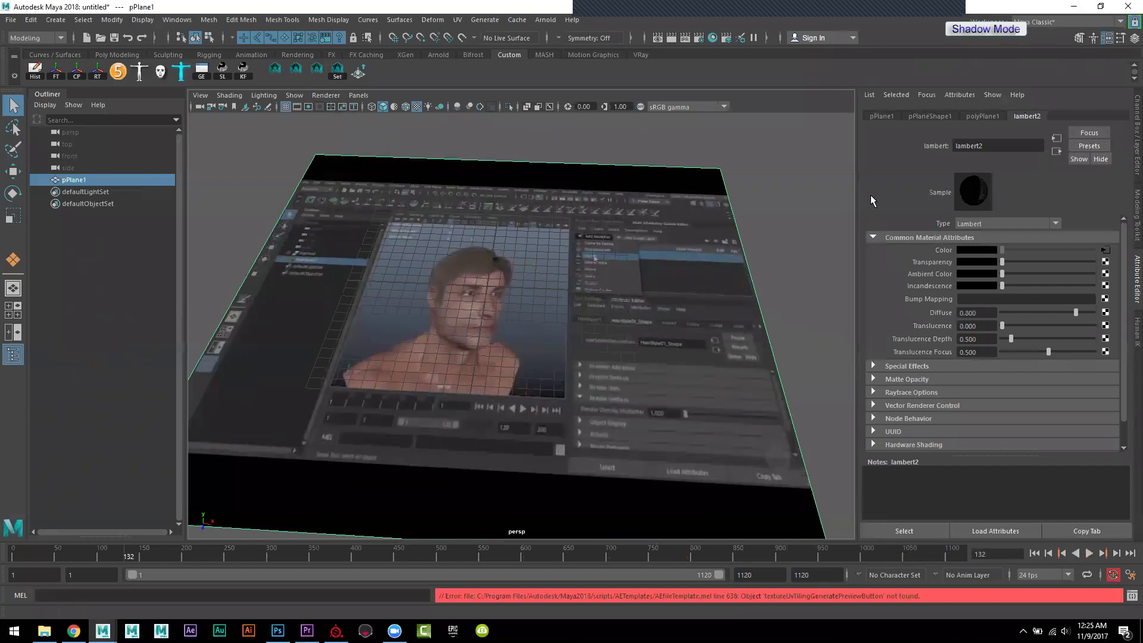
mouse_move(743, 300)
alt+mouse_down()
mouse_move(718, 262)
mouse_move(776, 247)
alt+mouse_up()
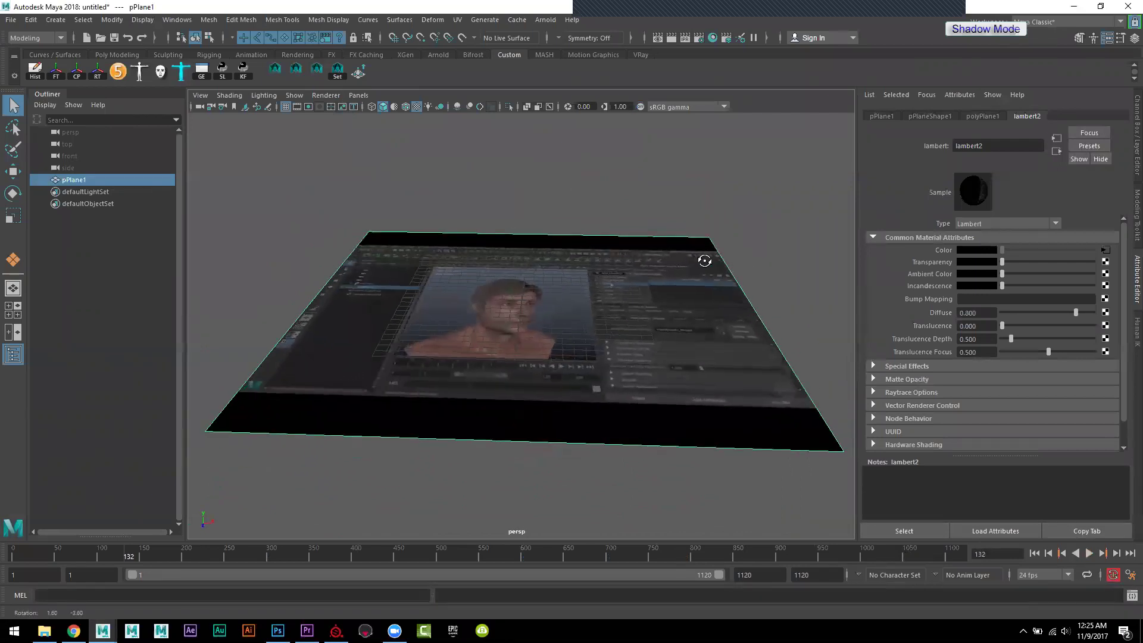